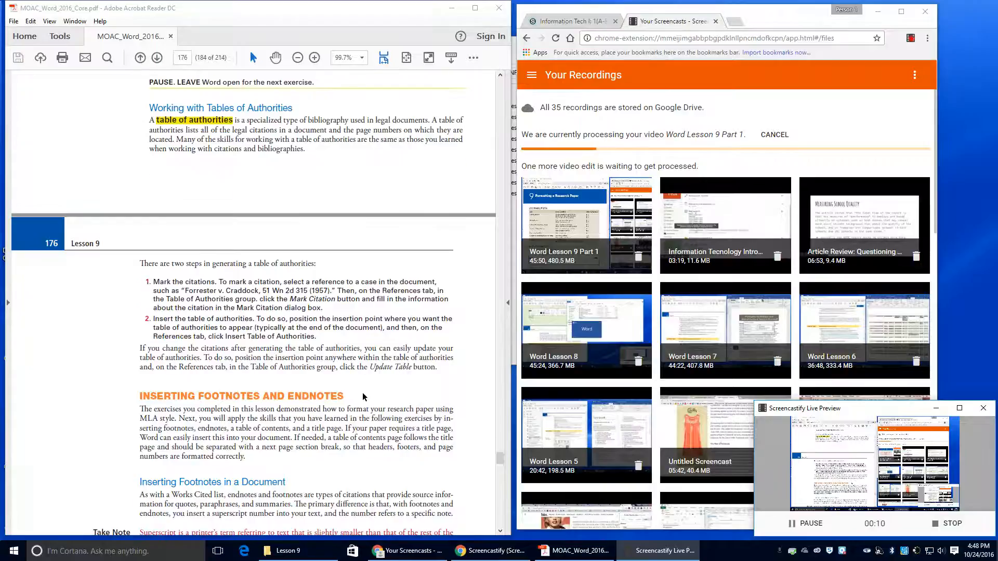
Step: Read through the lesson PDF, highlighting the GET READY instruction and a table of authorities term
scroll(362, 397, "down", 3)
scroll(363, 398, "down", 5)
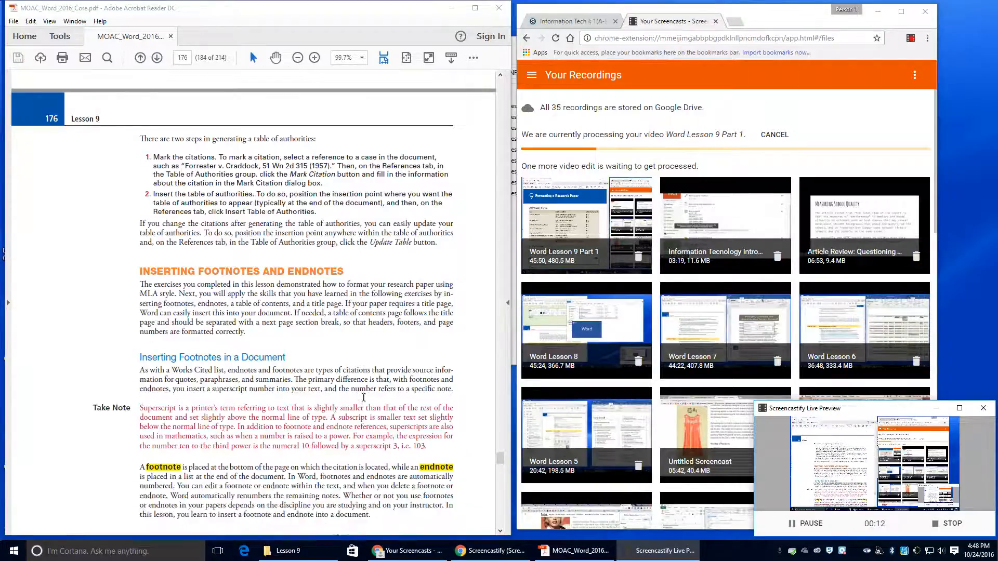
scroll(364, 398, "down", 1)
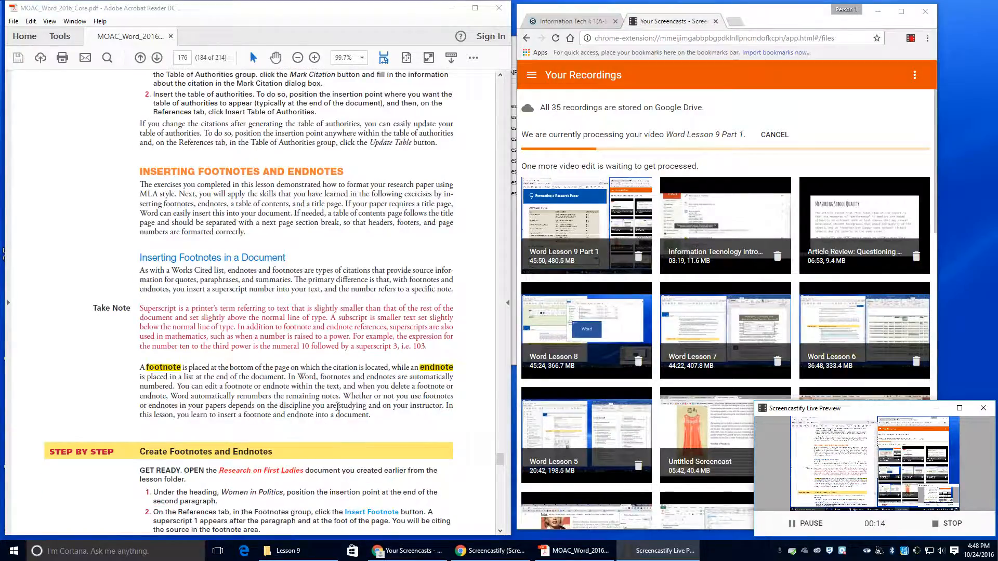
left_click_drag(138, 470, 192, 476)
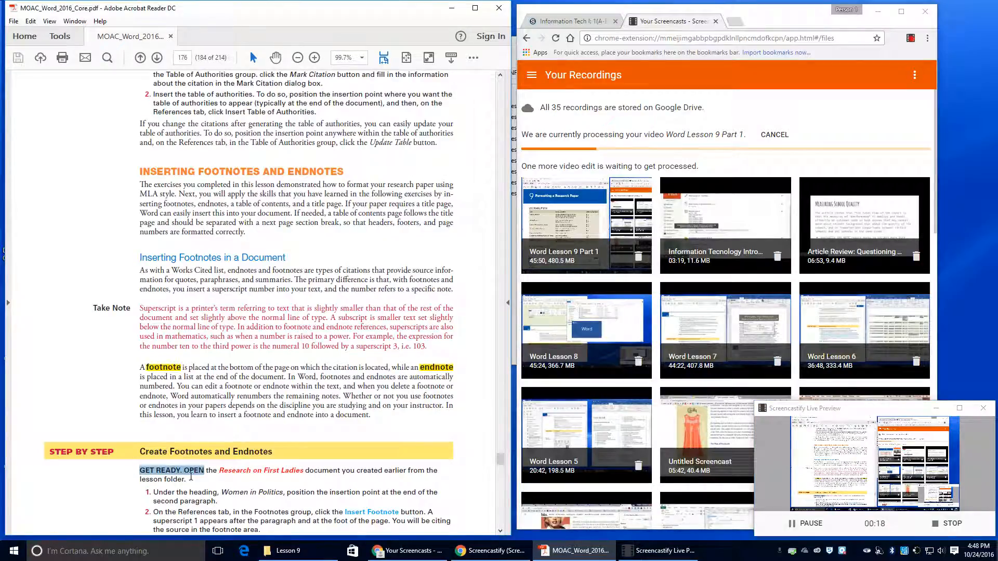
scroll(240, 444, "up", 1)
scroll(240, 423, "up", 8)
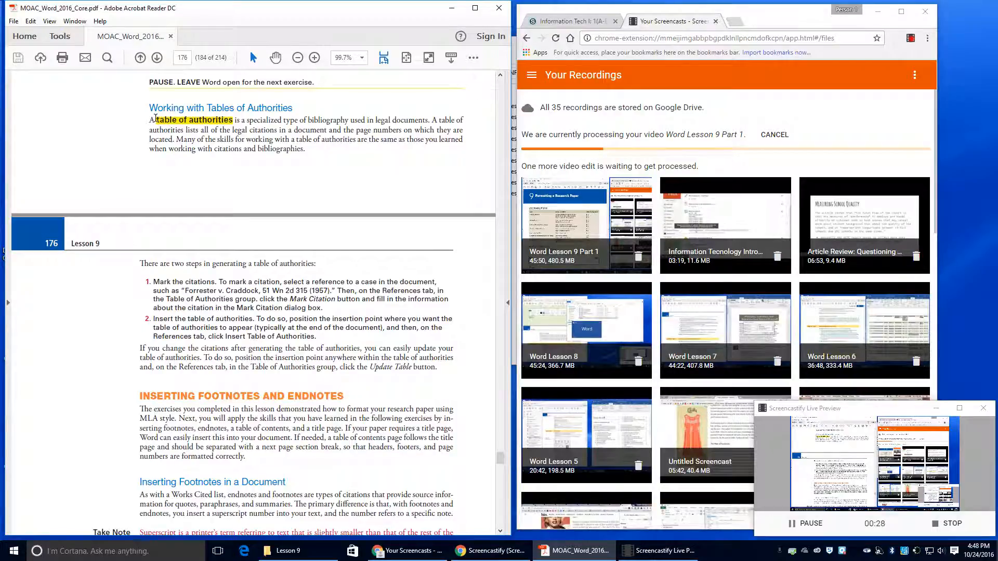
left_click_drag(156, 120, 187, 121)
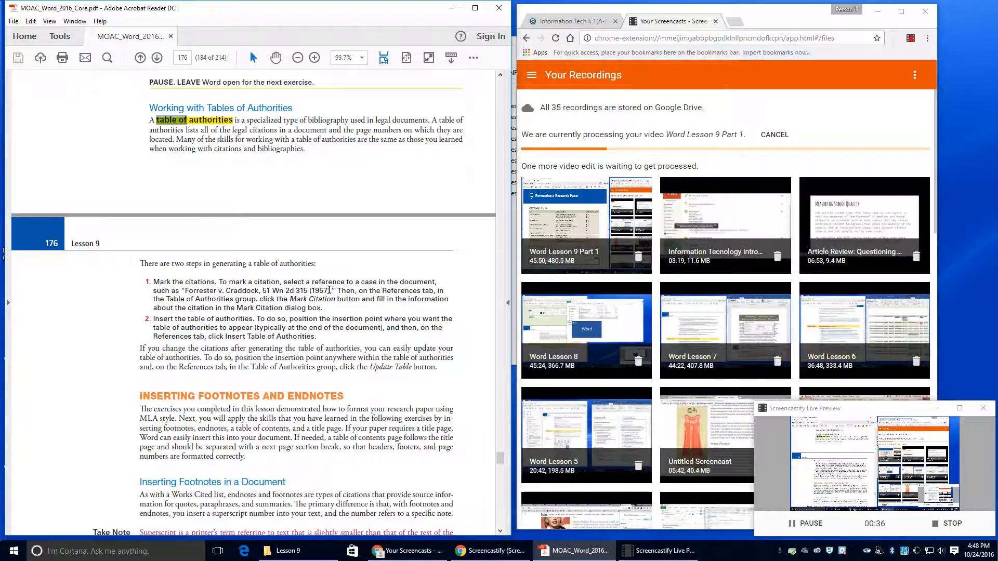
scroll(332, 290, "down", 7)
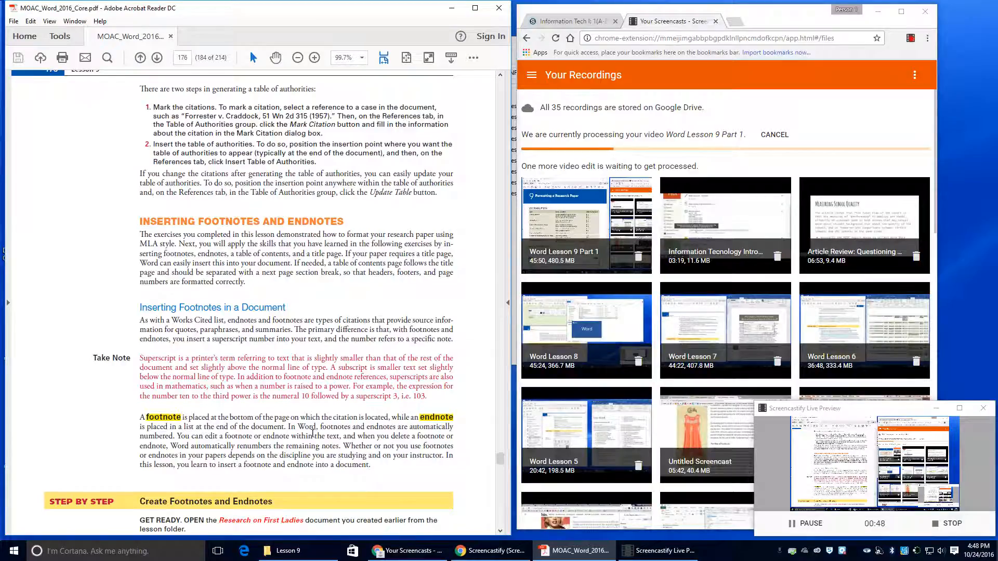
scroll(308, 434, "down", 4)
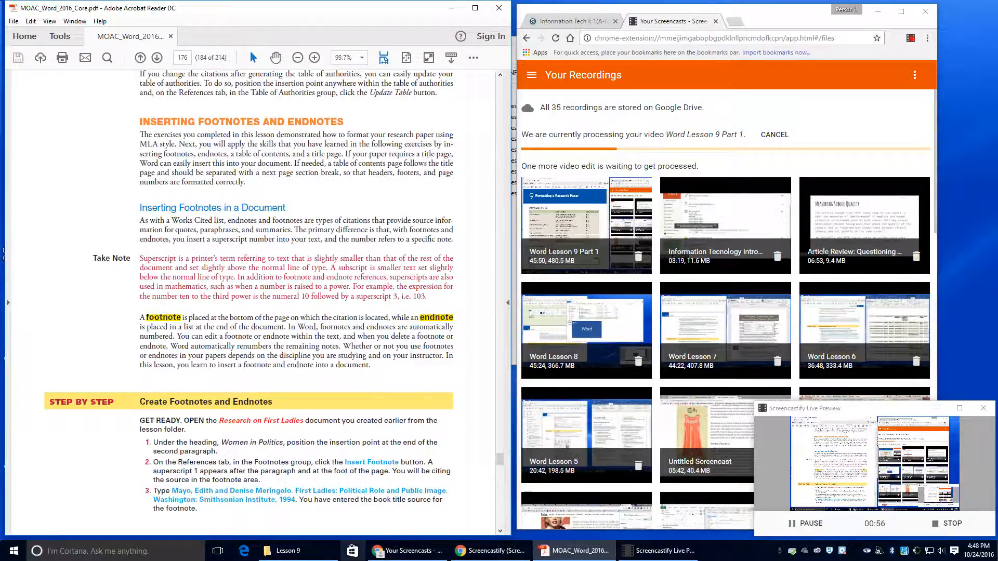
Step: Open Research on First Ladies from the Lesson 9 folder, then close that folder window
left_click(309, 552)
left_click(516, 195)
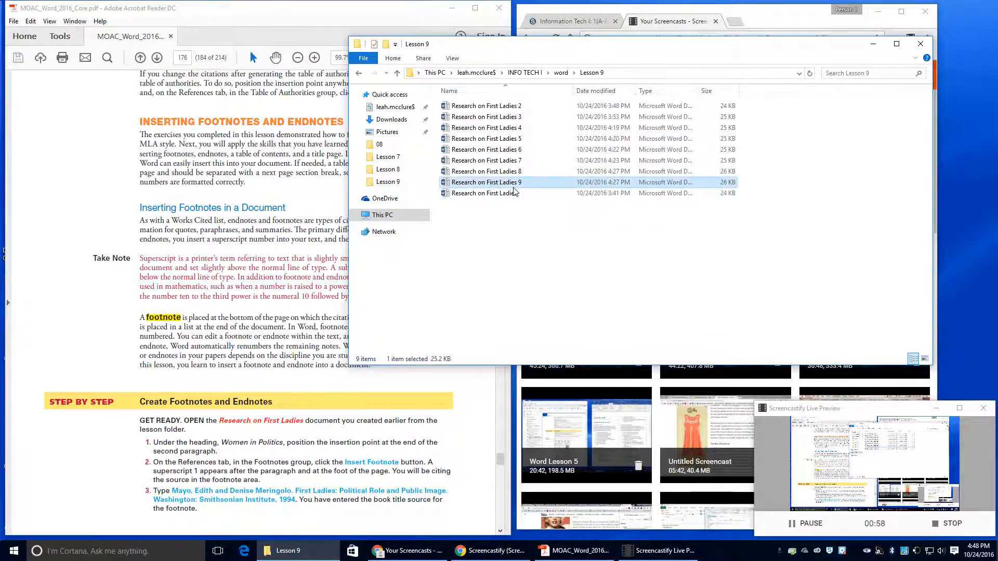
double_click(517, 196)
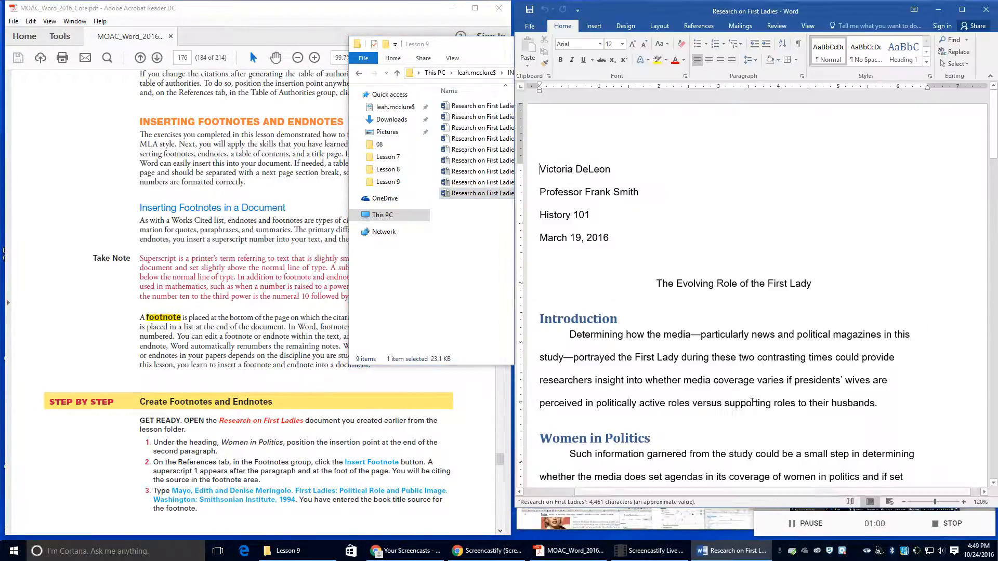
left_click(419, 297)
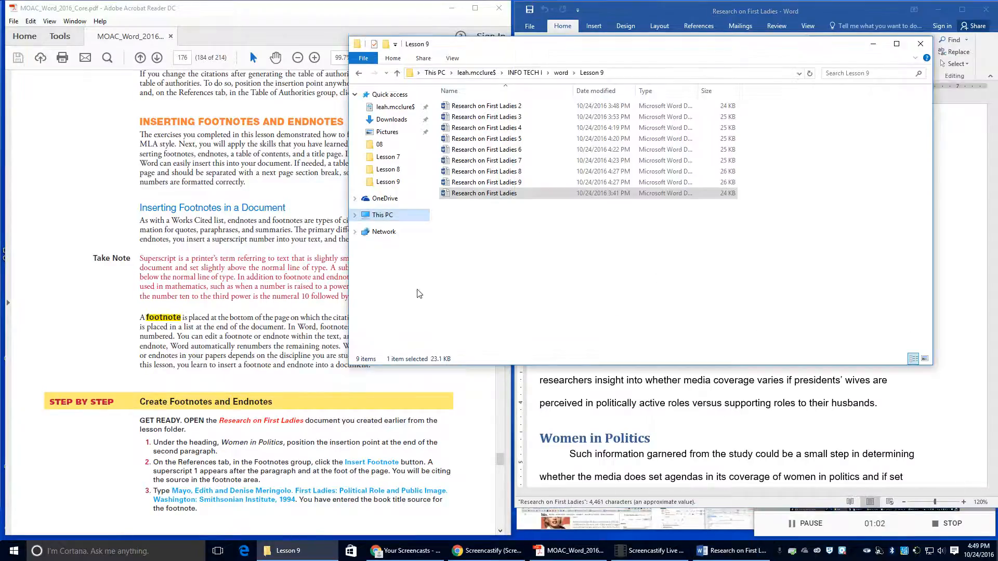
left_click(918, 46)
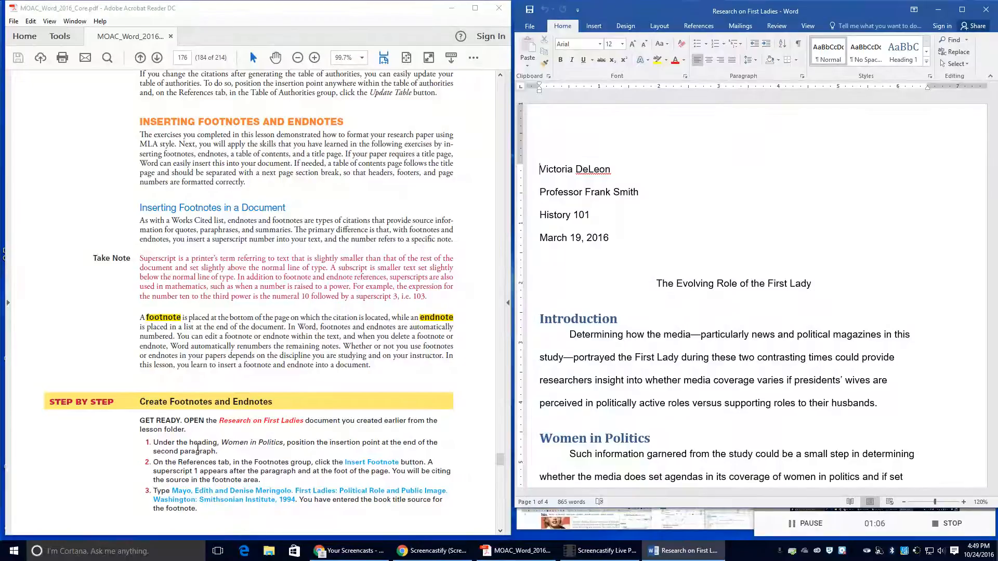
Step: Place the cursor after 'the background.' in Women in Politics and show the References tools
scroll(696, 353, "down", 6)
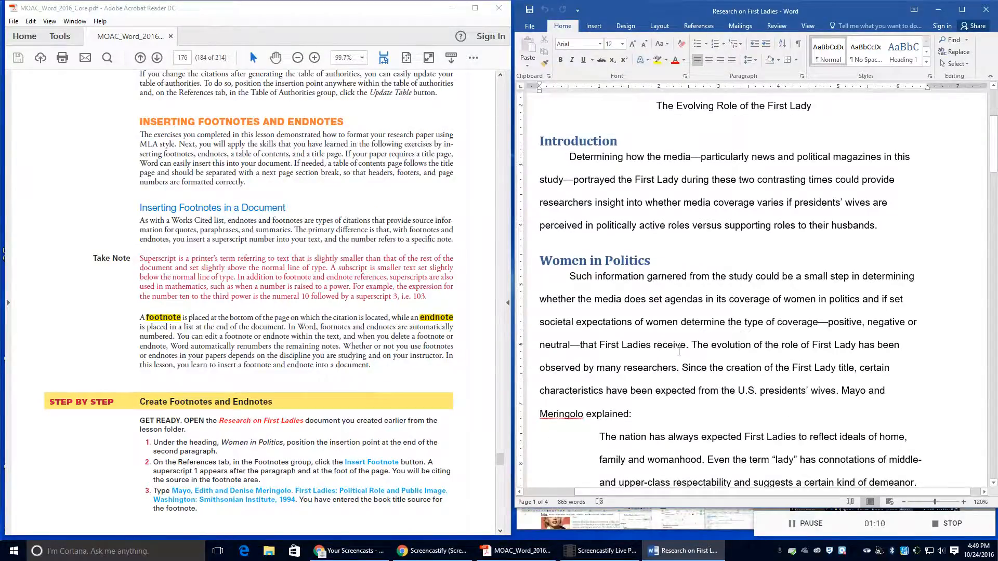
scroll(623, 351, "down", 11)
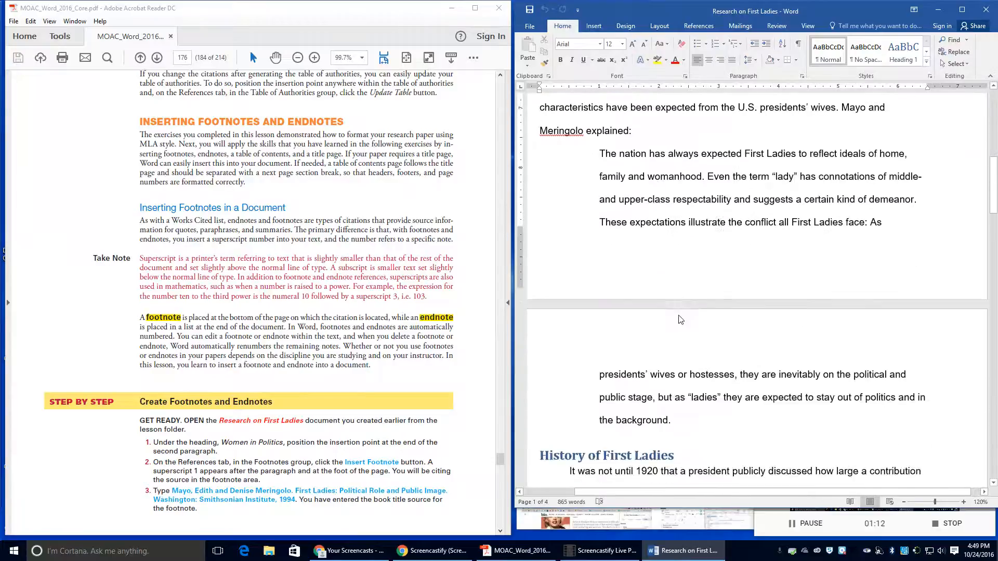
scroll(659, 214, "up", 1)
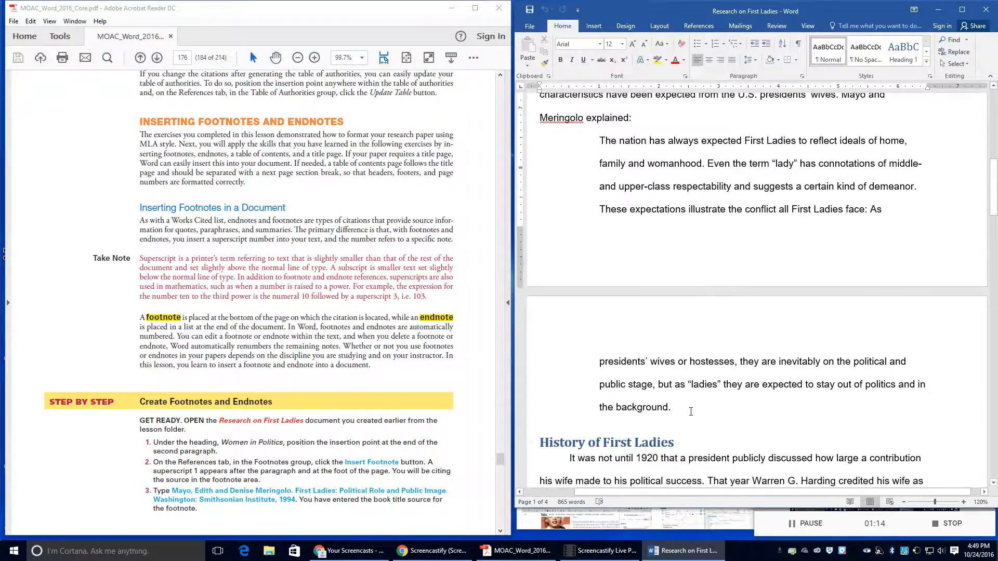
left_click(691, 412)
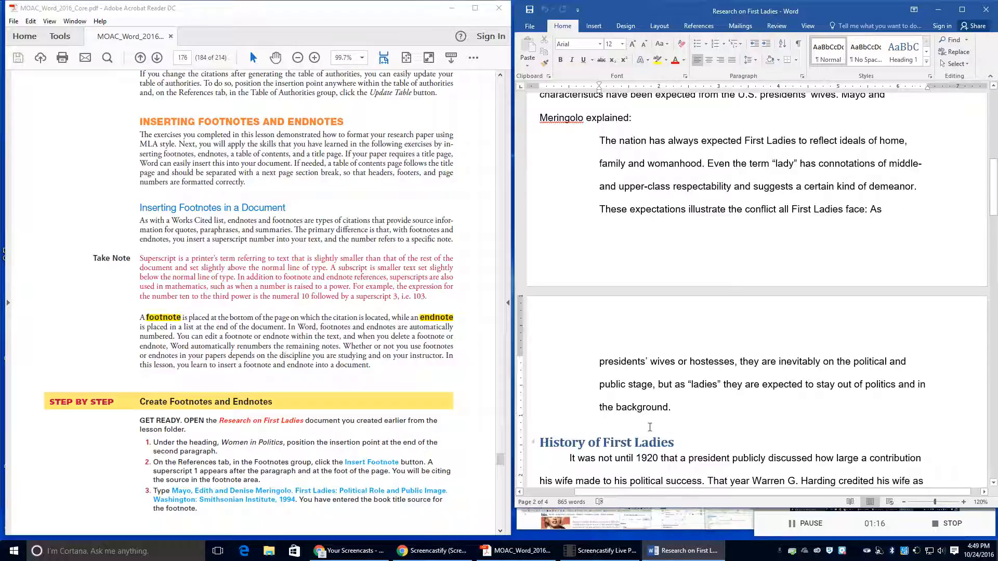
left_click(710, 27)
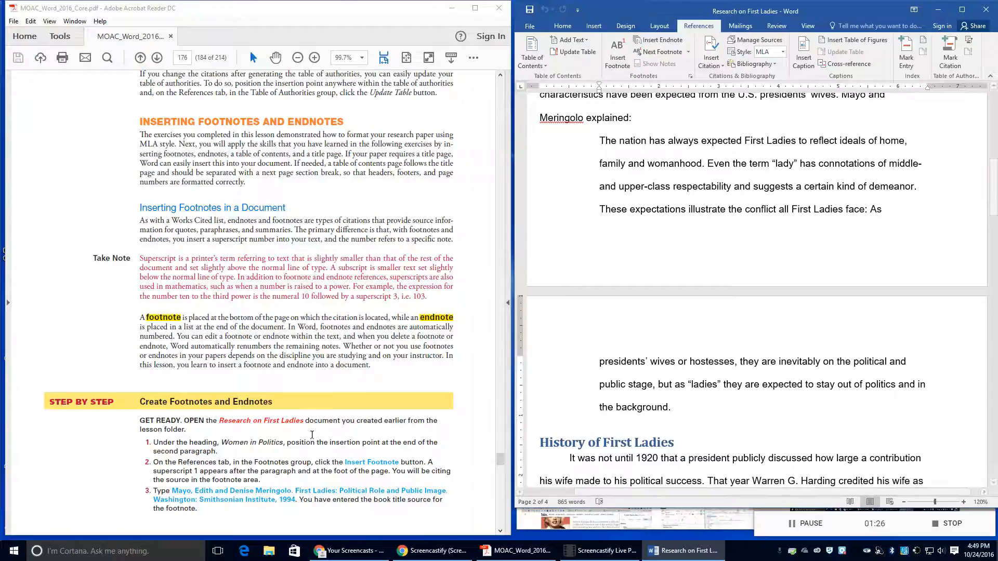
Step: Insert footnote 1 and type the authors Edith Mayo and Denise Meringolo, then 'First Ladies'
left_click(616, 48)
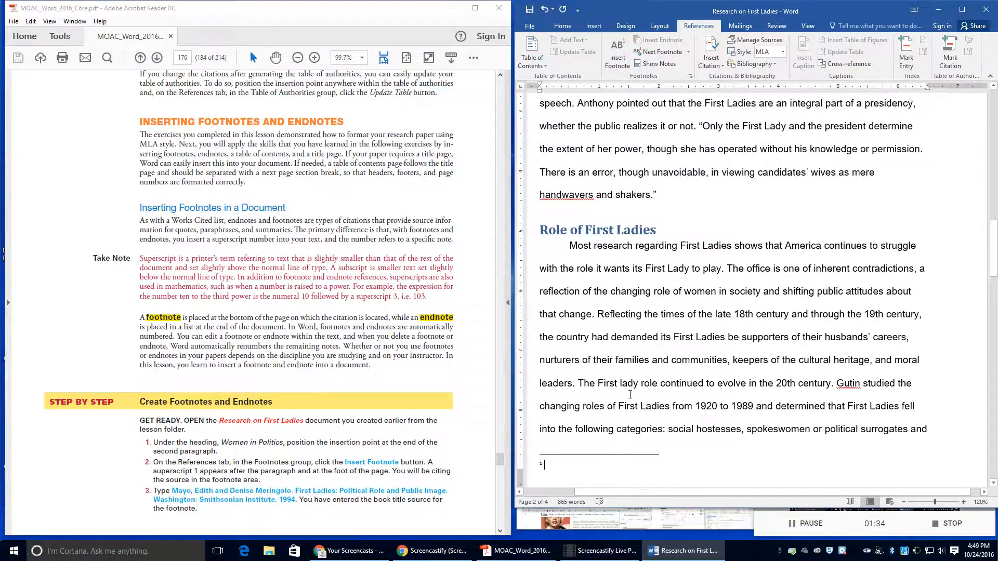
scroll(694, 348, "up", 10)
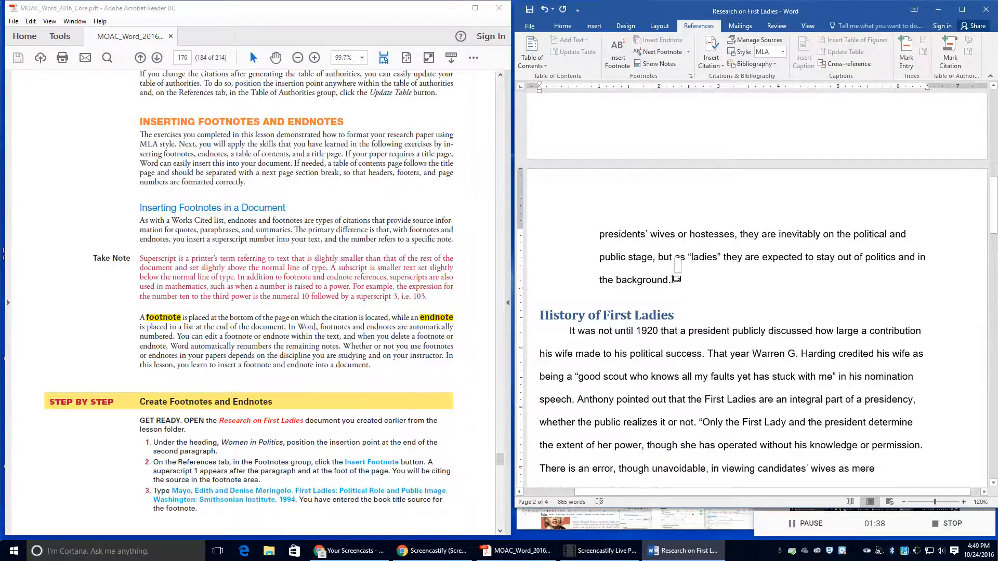
scroll(643, 341, "down", 2)
scroll(643, 341, "down", 10)
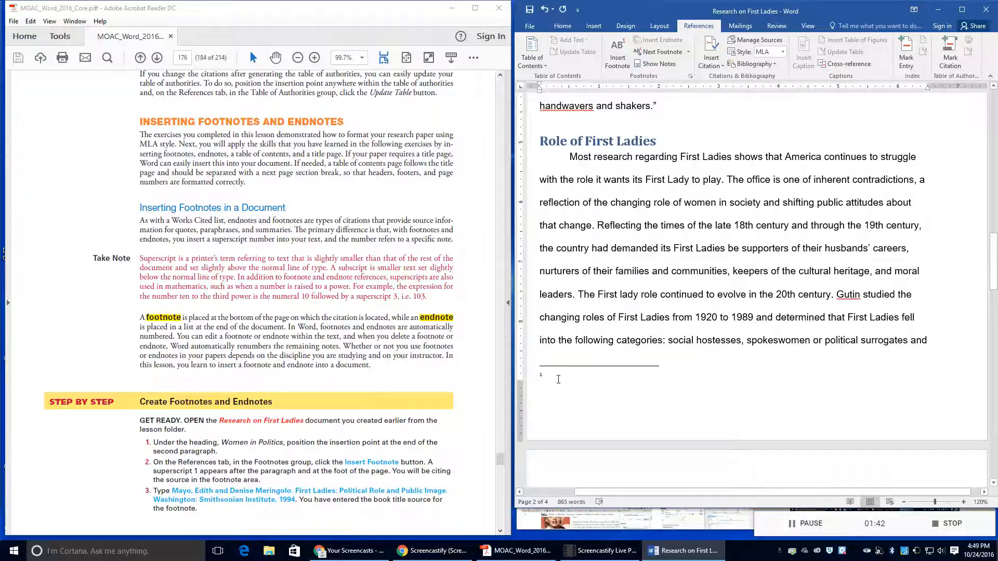
type("May")
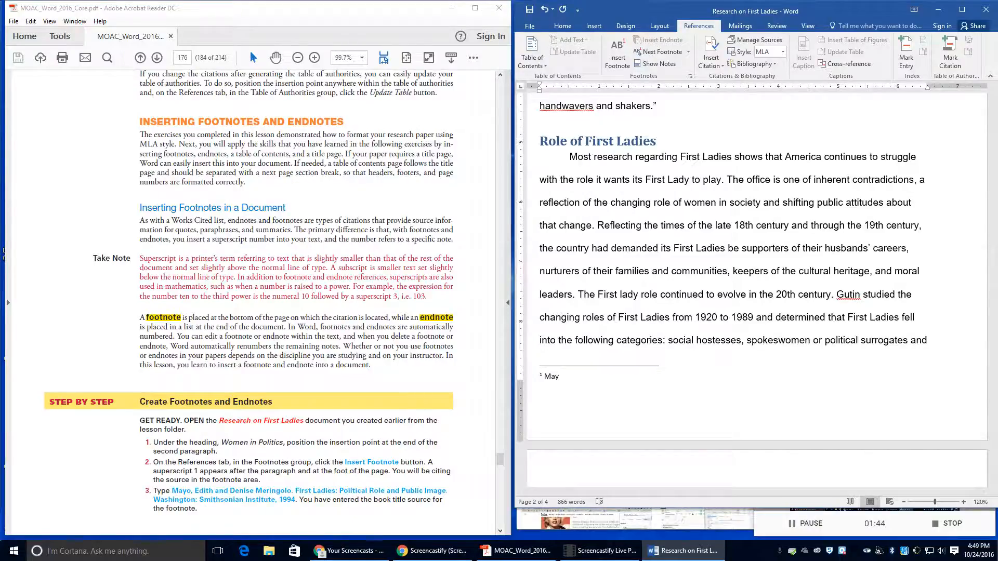
type("o")
type("m")
key("BackSpace")
key("BackSpace")
key("BackSpace")
type("Edith")
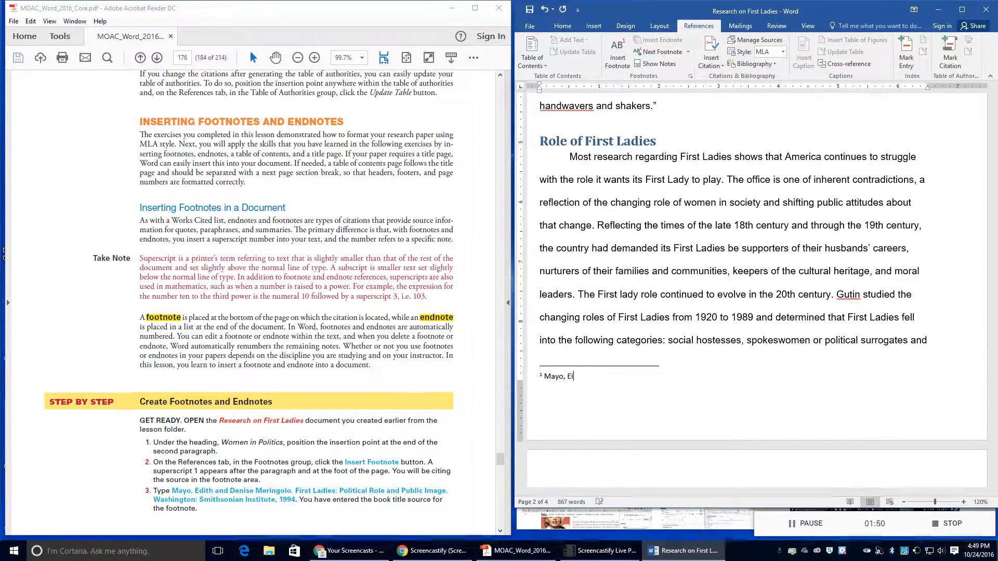
type(" and")
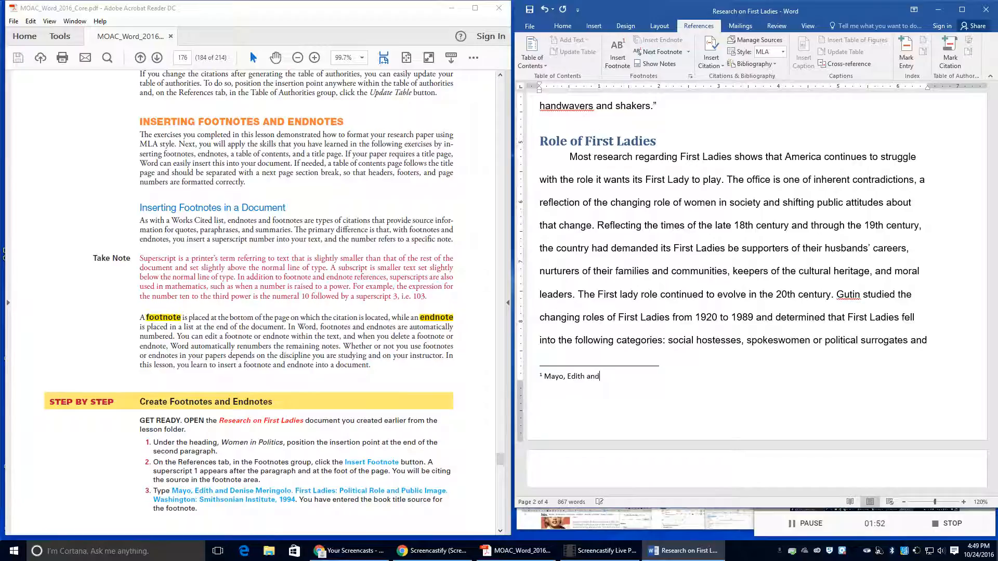
type(" Denise Meringolo.")
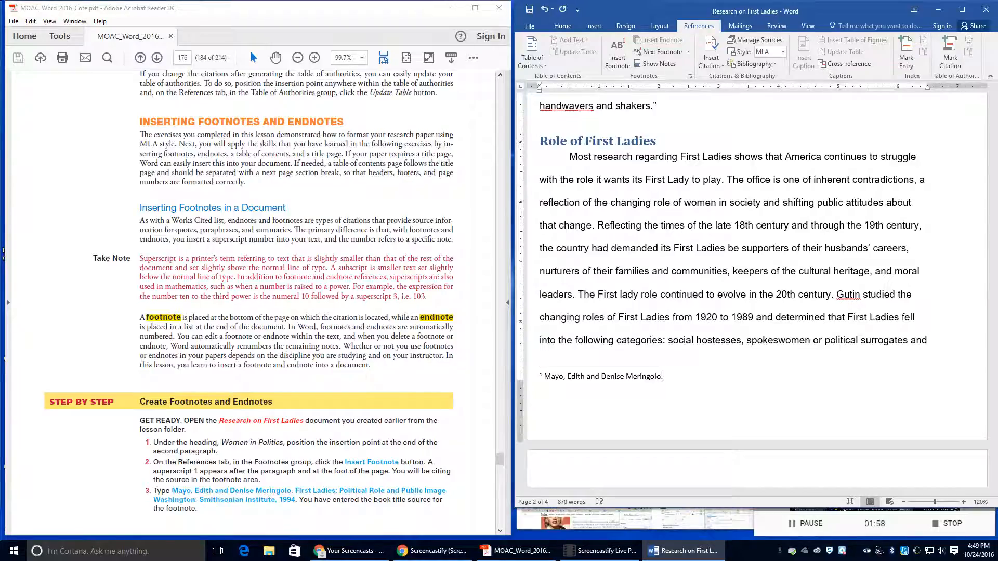
type(" First Ladies")
Step: Finish footnote 1 with ': Political Role and Public Image. Washington: Smithsonian Institute, 1994'
type(": Political ")
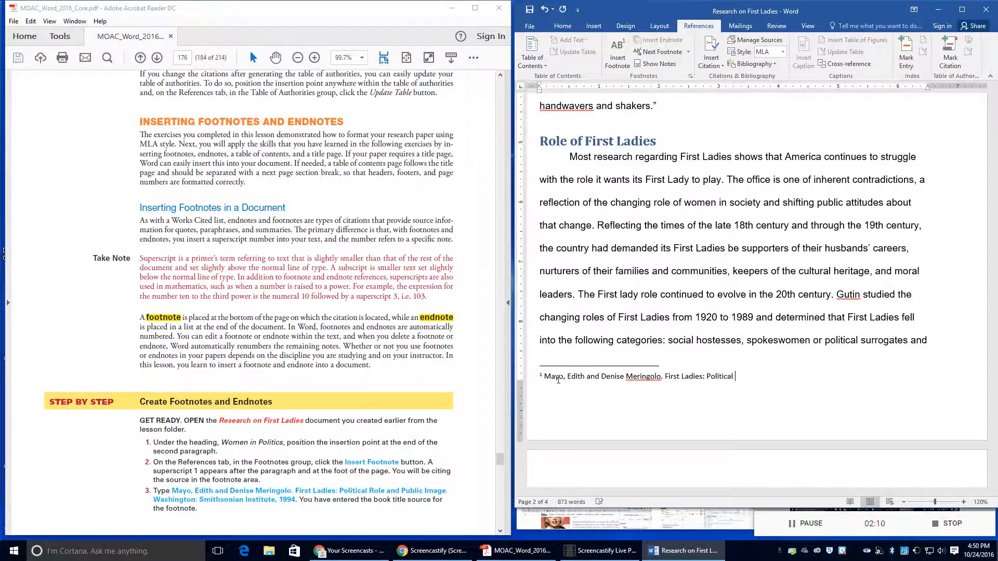
type("Role and Public Image.  Washington")
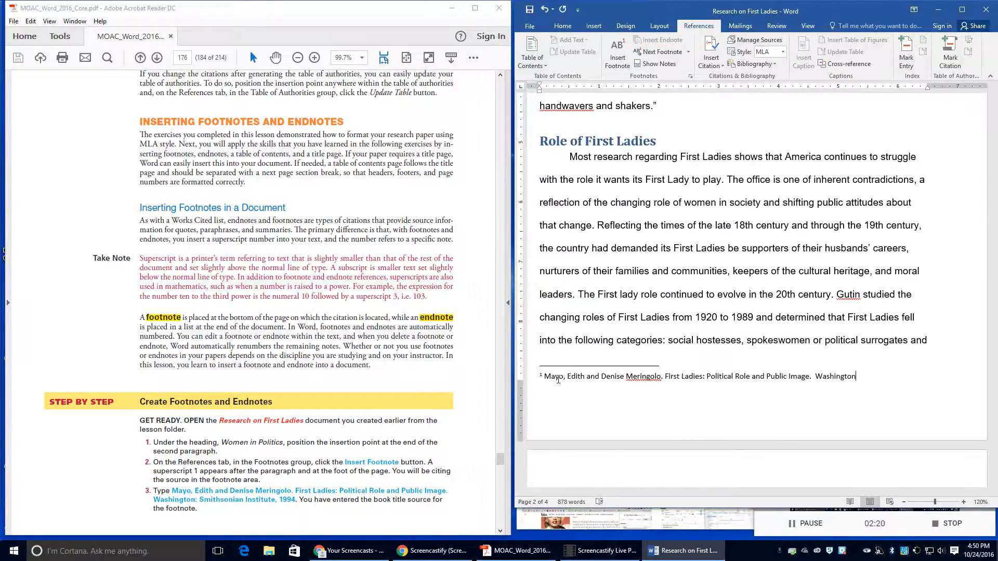
type(": Smithsonian Institue")
key("BackSpace")
type("te,")
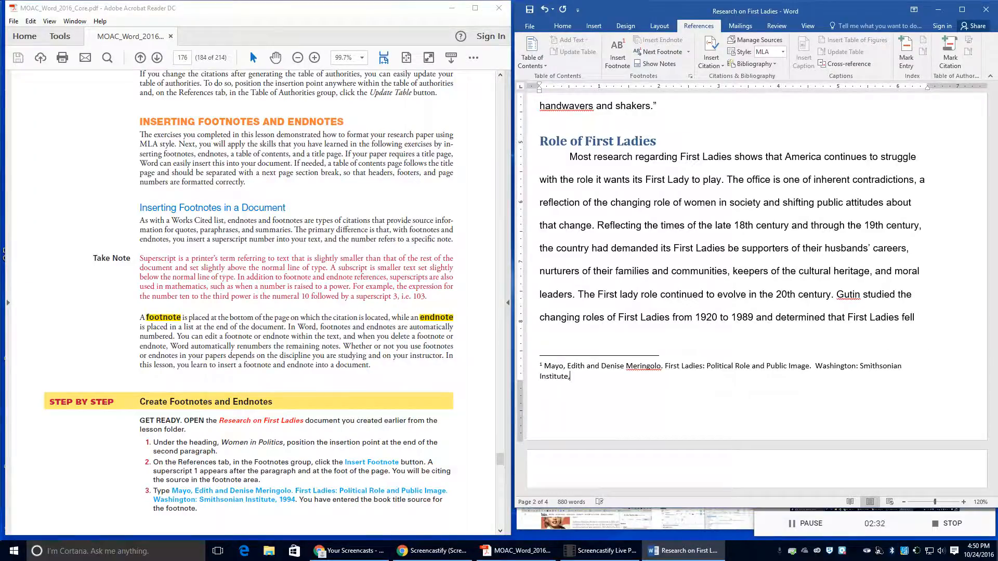
type(" 1994")
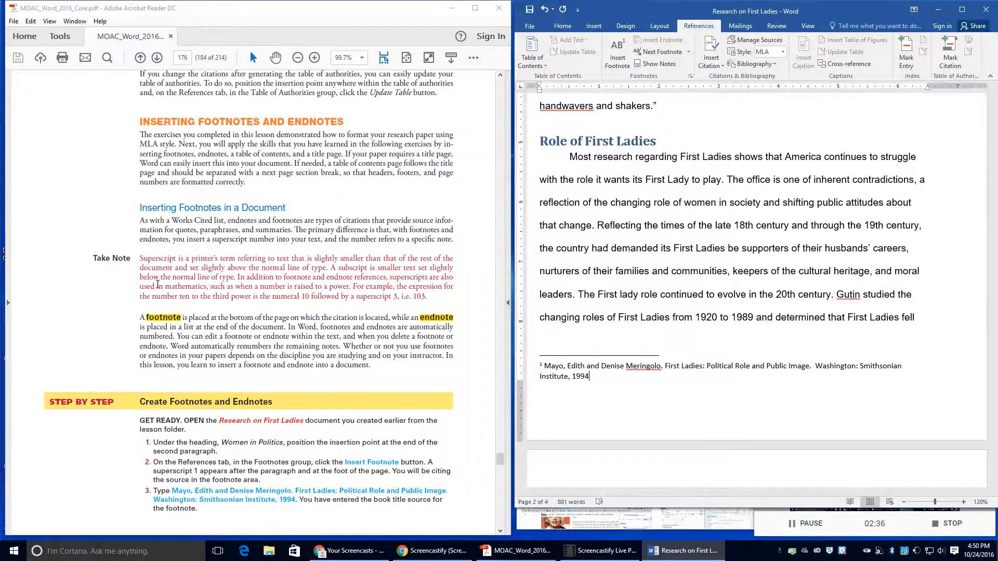
scroll(275, 491, "down", 3)
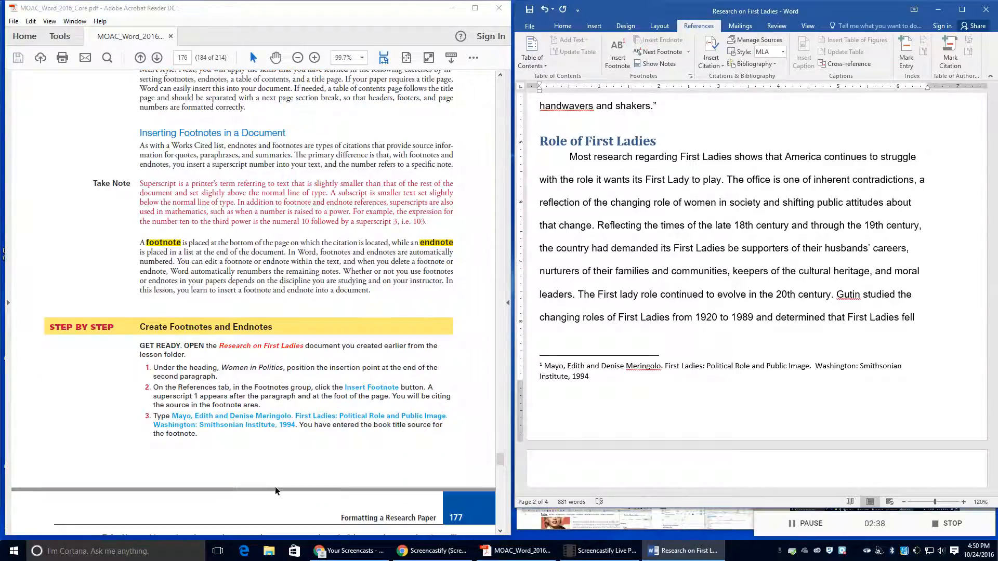
scroll(270, 442, "down", 3)
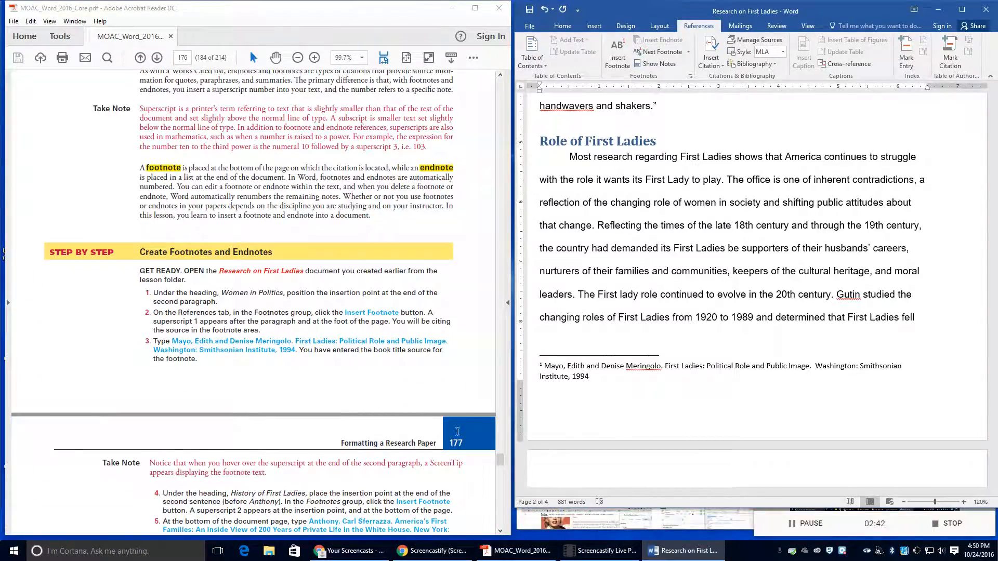
scroll(640, 351, "up", 7)
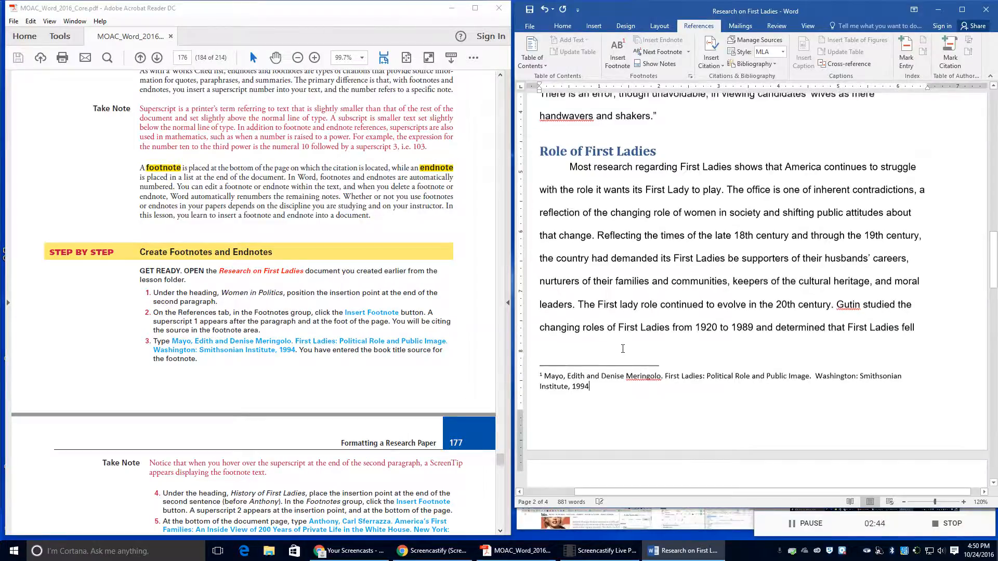
scroll(640, 351, "down", 3)
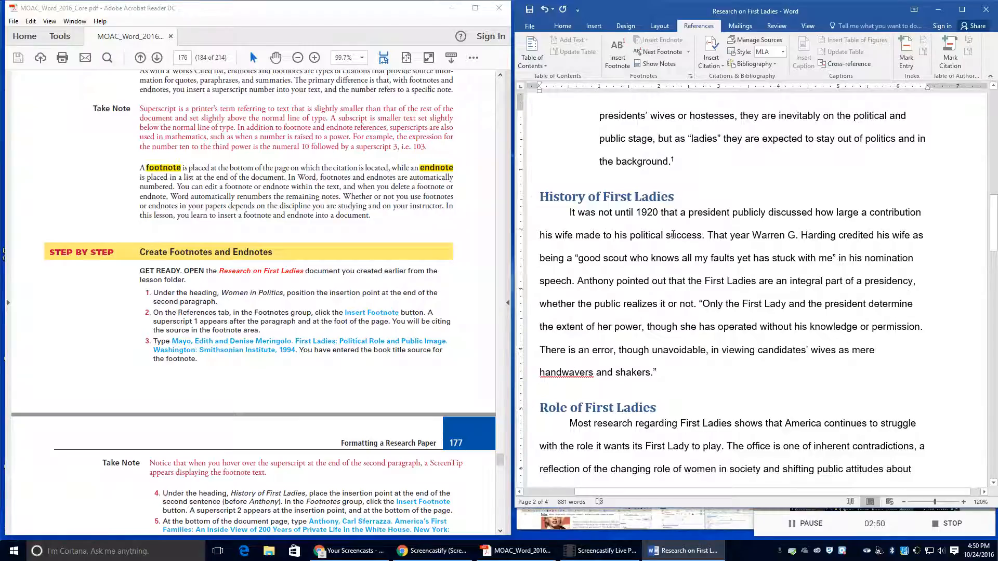
Step: Insert footnote 2 after 'speech.' and begin it with 'Anthony, Carl Sferrazza.'
left_click(574, 282)
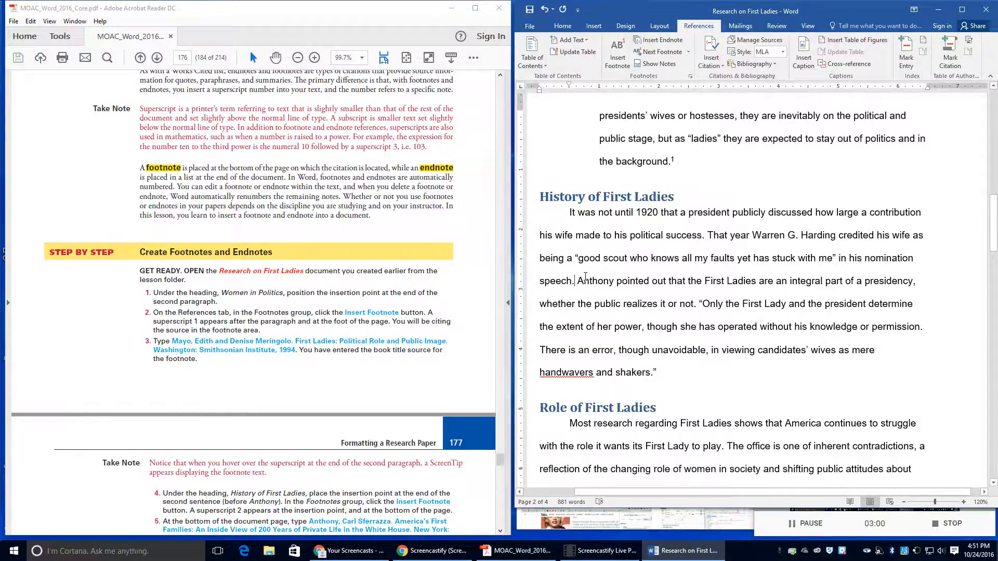
scroll(319, 443, "down", 1)
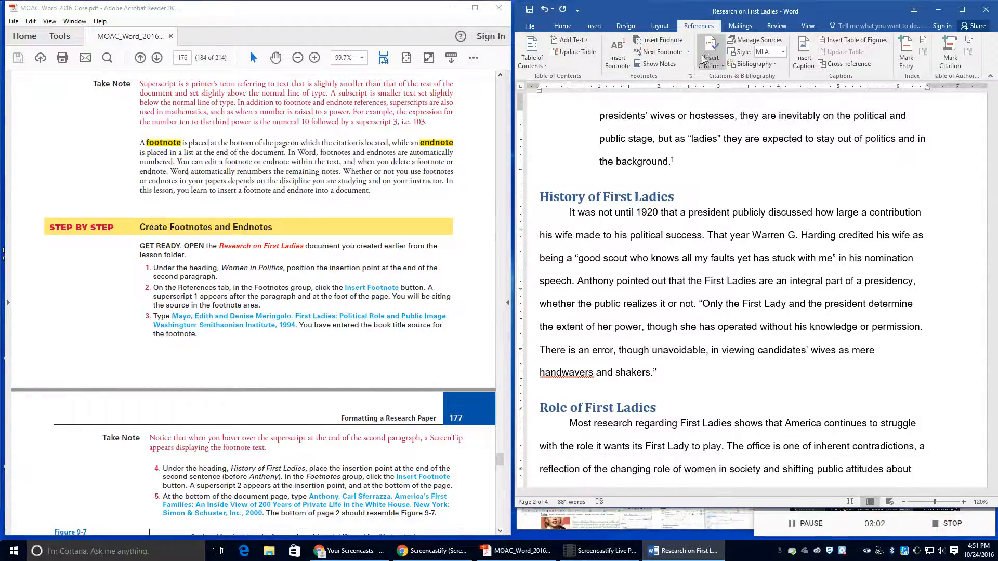
left_click(618, 61)
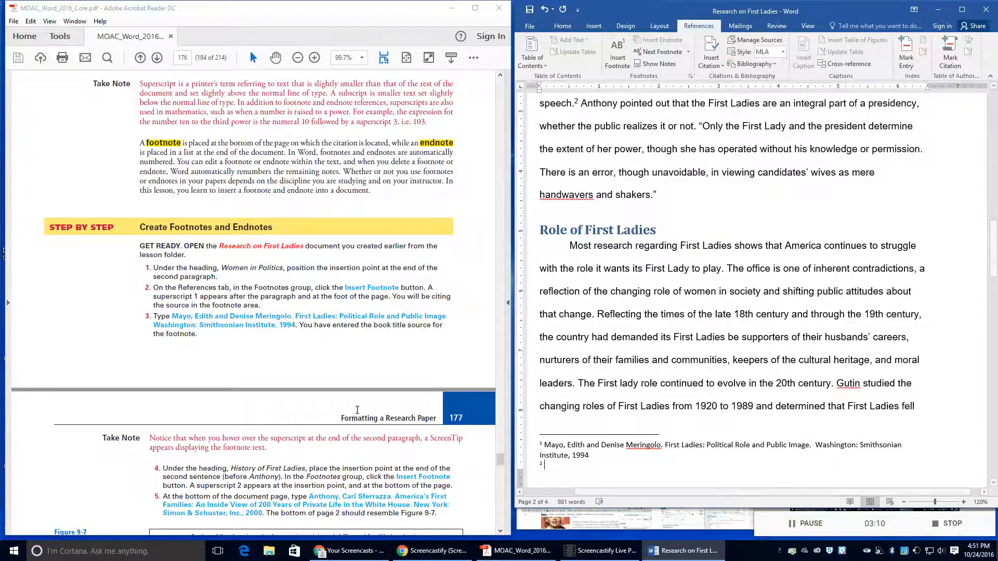
scroll(311, 427, "down", 5)
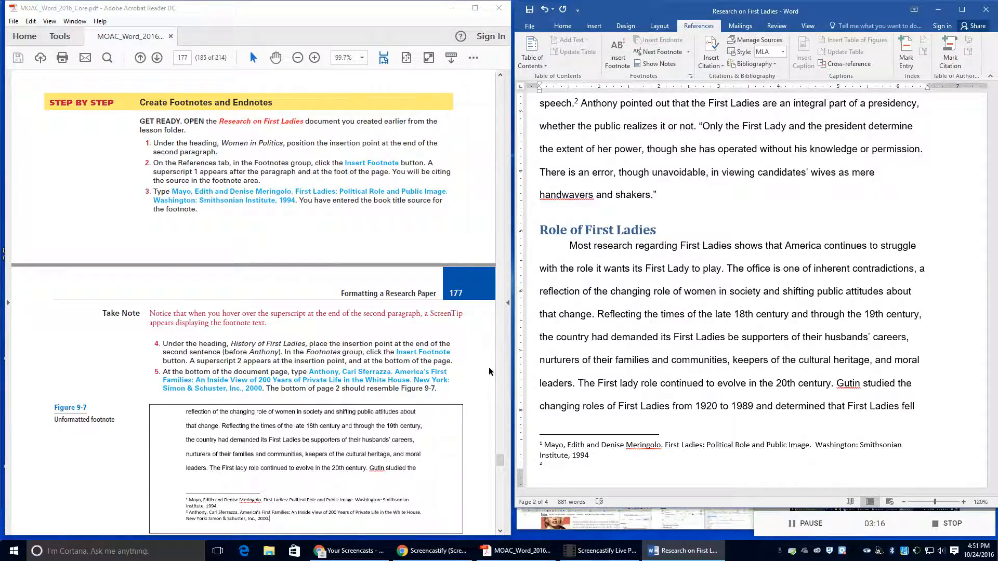
type("An")
type("thony")
type(", Carl ")
type("Sfe")
type("rrazz")
type("a. Ame")
Step: Complete footnote 2: America's First Families... White House. New York: Simon & Schuster, Inc. 2000
type("a")
type("'s First")
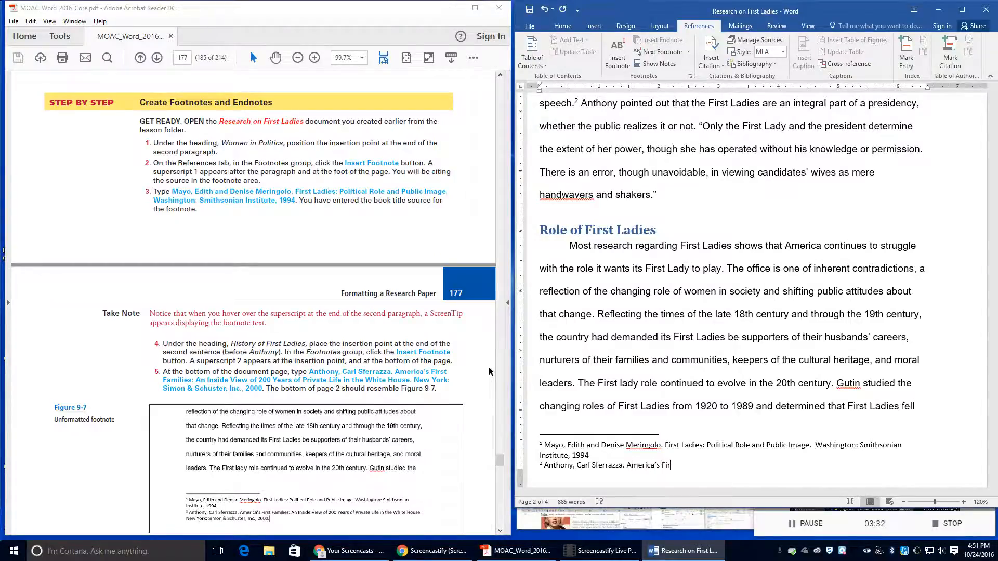
type(" Families: An Inside View of 200")
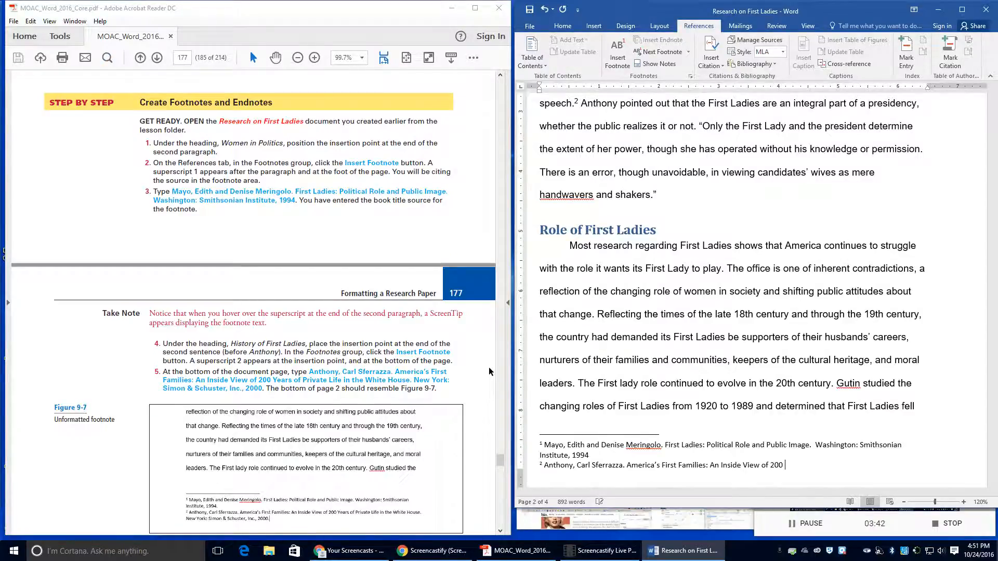
type(" Years of Priav")
key("BackSpace")
type("vate Life in the White House")
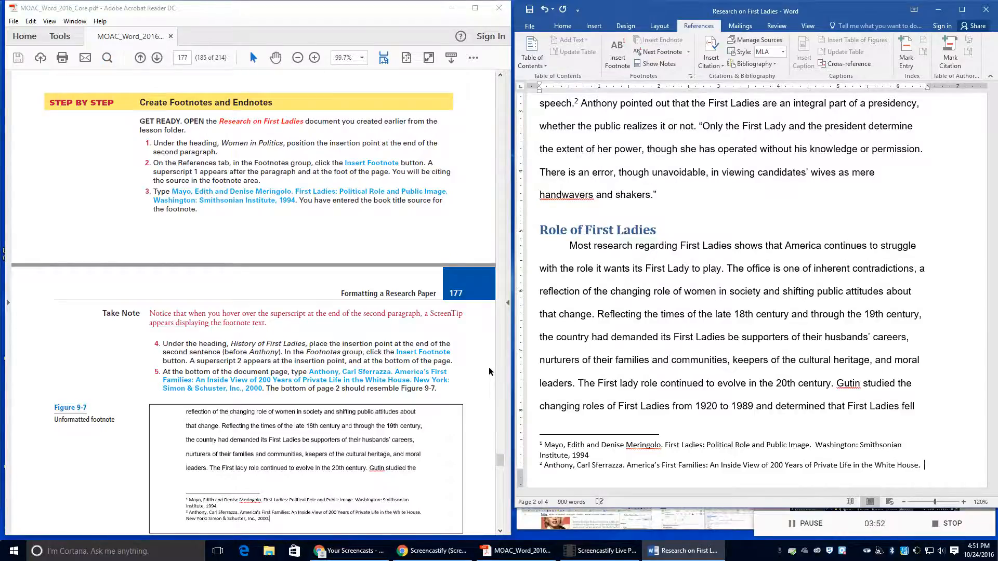
type(". New Y")
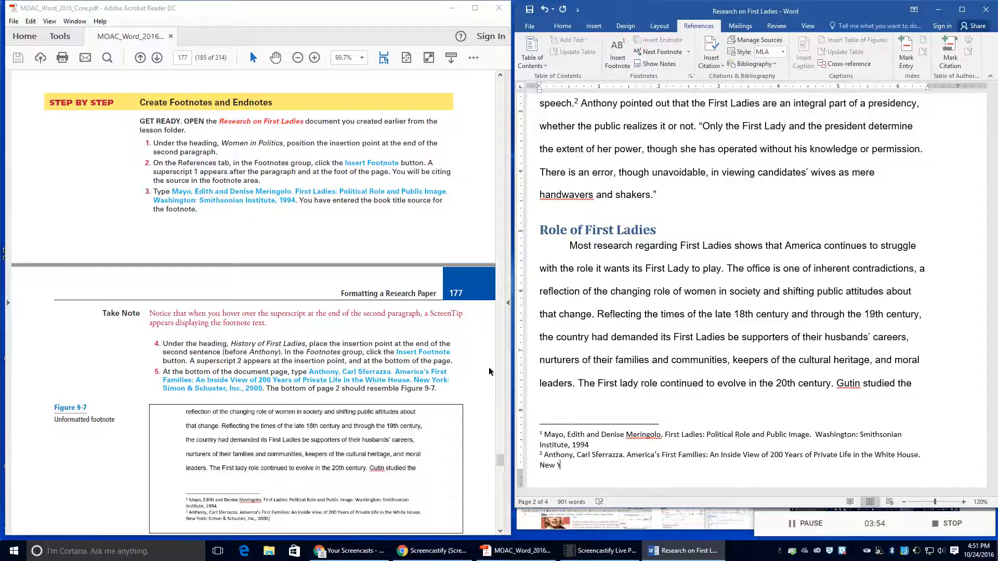
type("ork: Smi")
key("BackSpace")
key("BackSpace")
type("imon @")
key("BackSpace")
key("BackSpace")
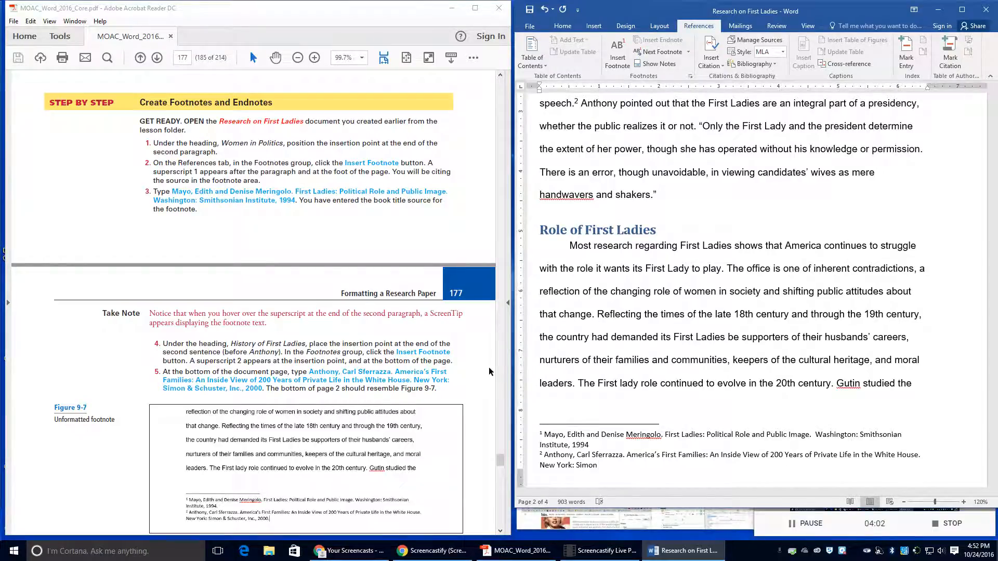
type("& Schudster, Inc. ")
type(" 2000")
scroll(303, 416, "down", 3)
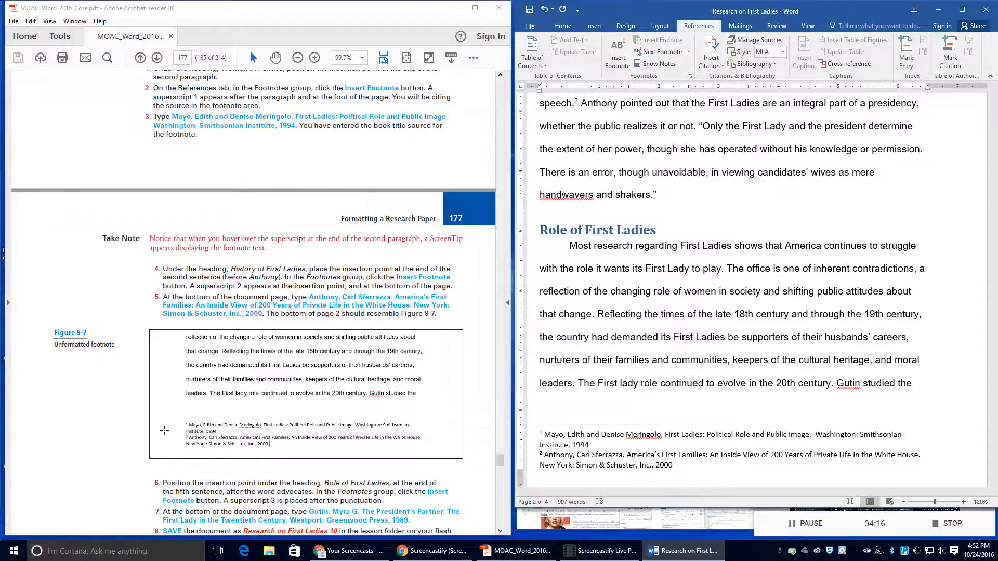
scroll(206, 429, "down", 2)
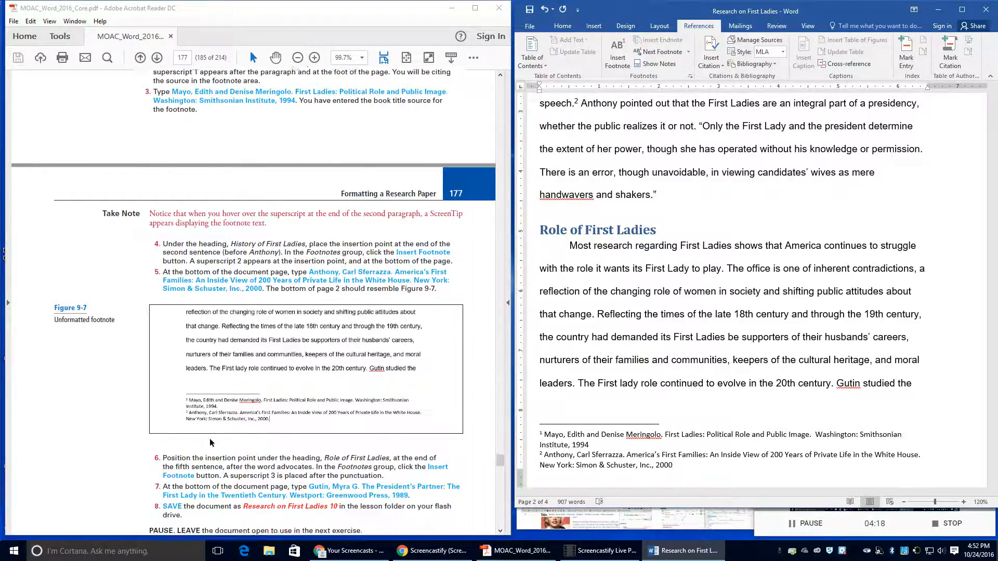
scroll(210, 440, "down", 1)
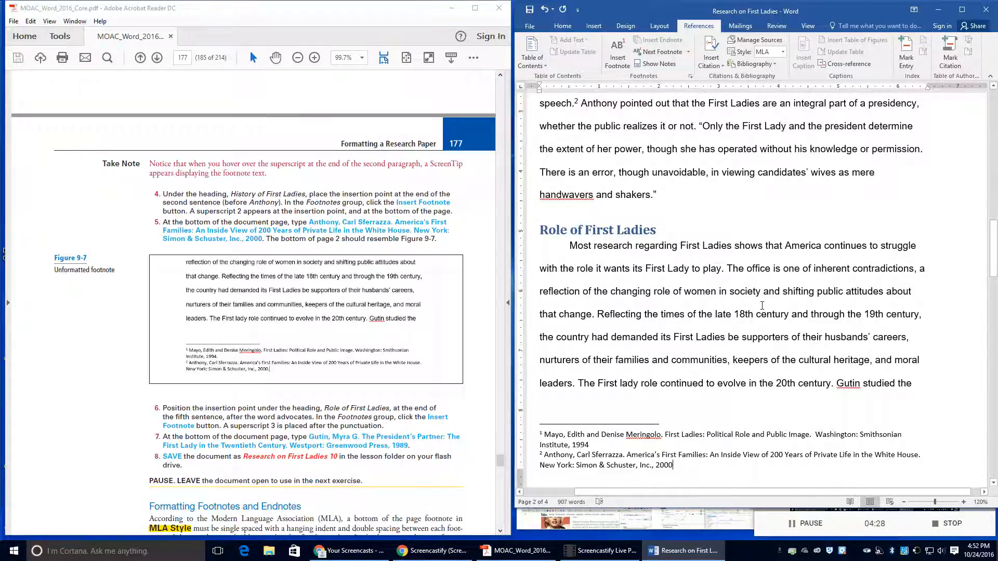
scroll(762, 306, "down", 3)
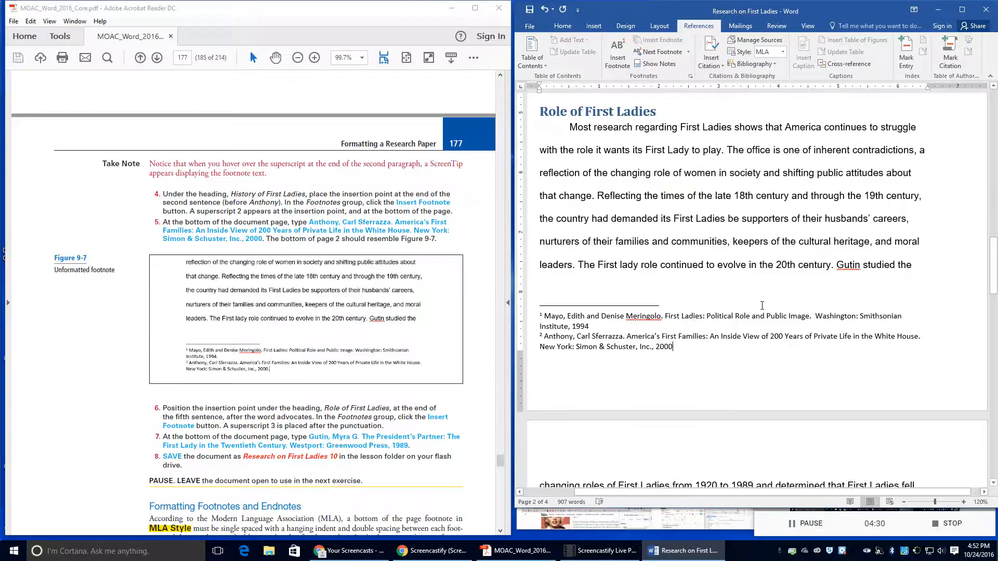
Step: Insert footnote 3 after 'advocates.' and type the Gutin, Myra G. citation for The President's Partner
scroll(762, 303, "down", 5)
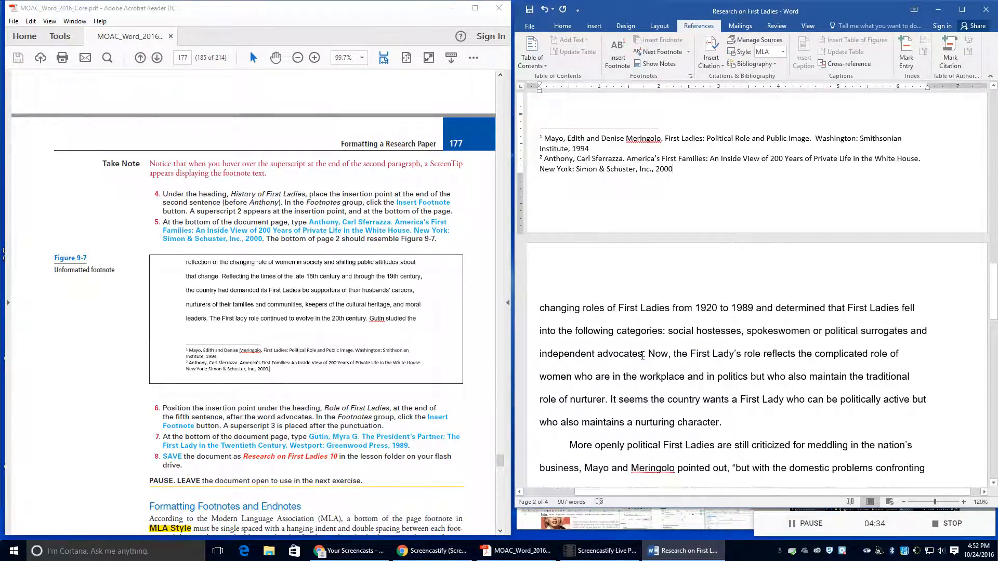
left_click(643, 356)
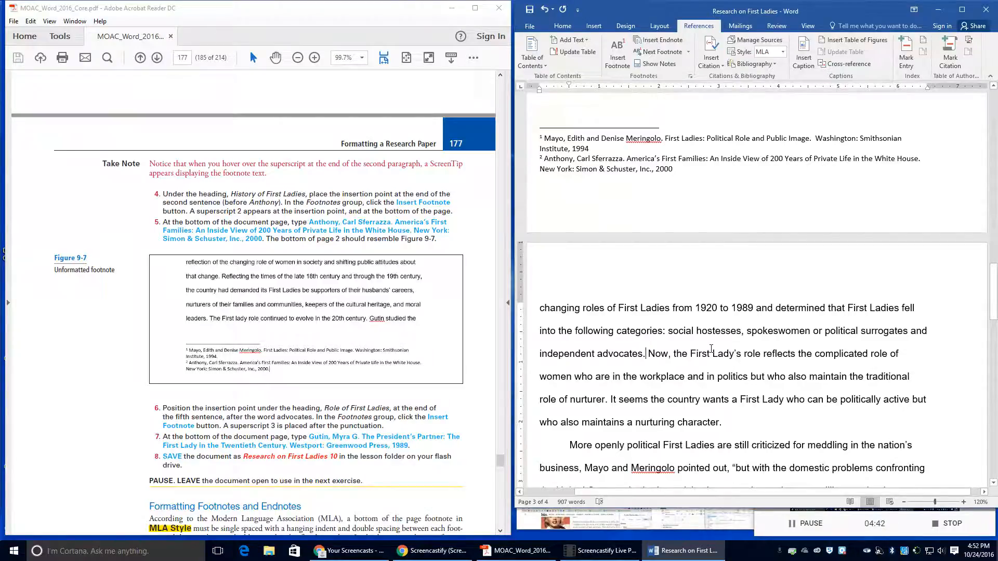
left_click(621, 60)
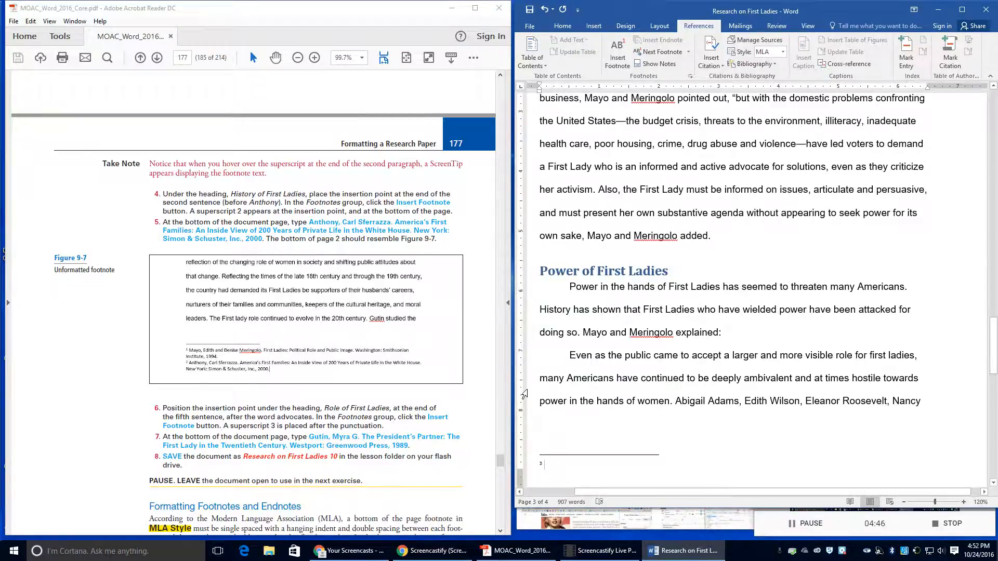
type("Guti")
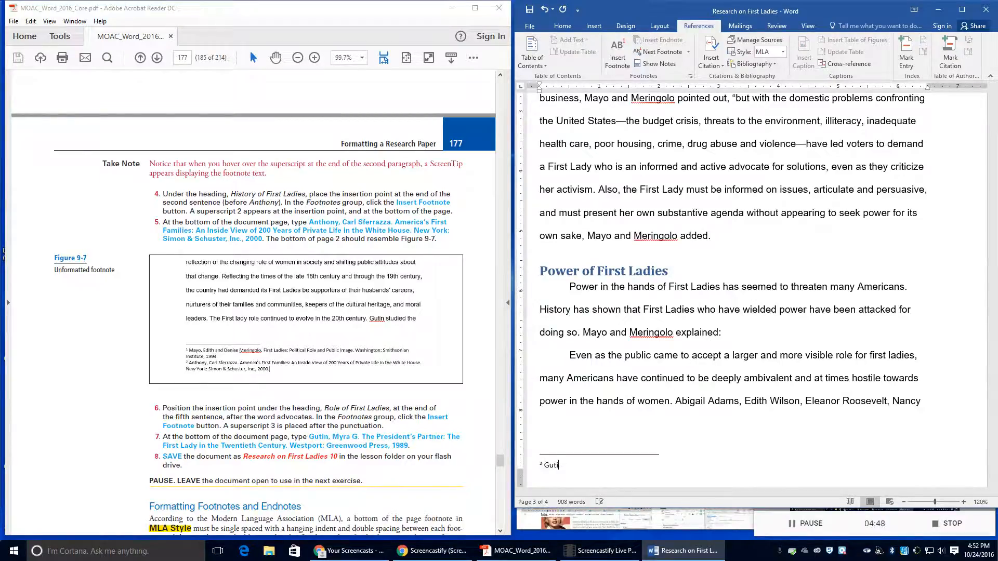
type("n, Myra G. The Pres")
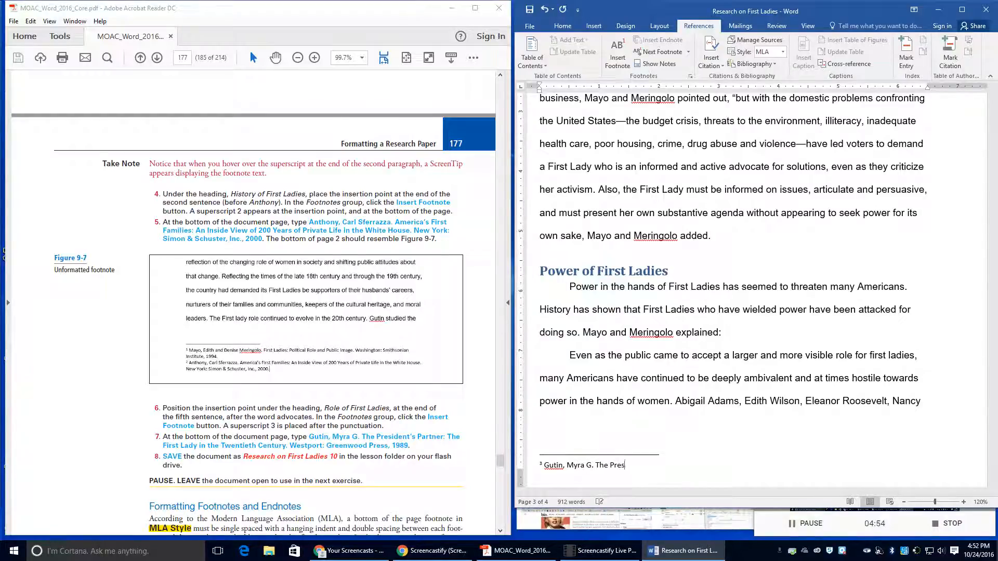
type("ident's Partner: The")
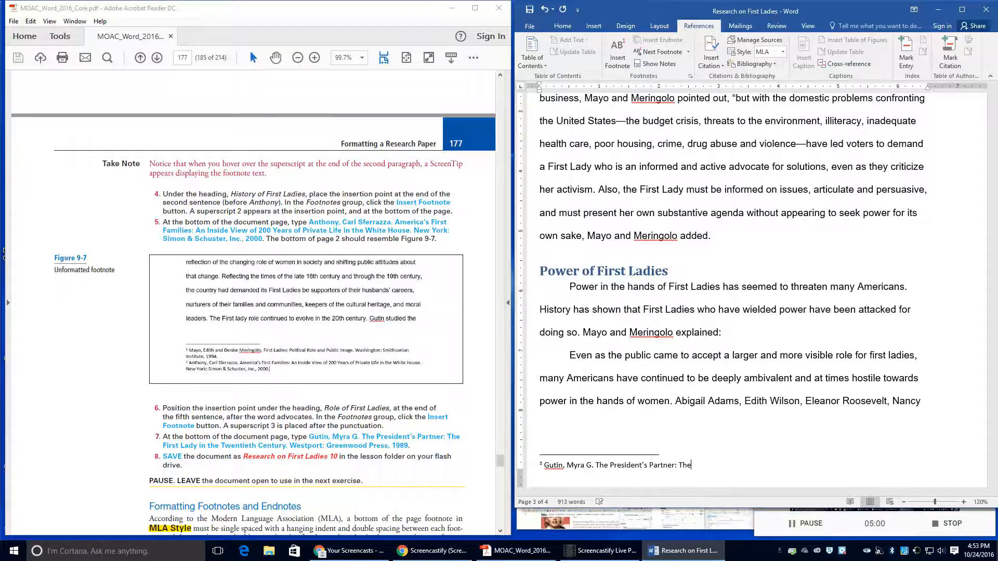
type(" First Lady in the Twentieth C")
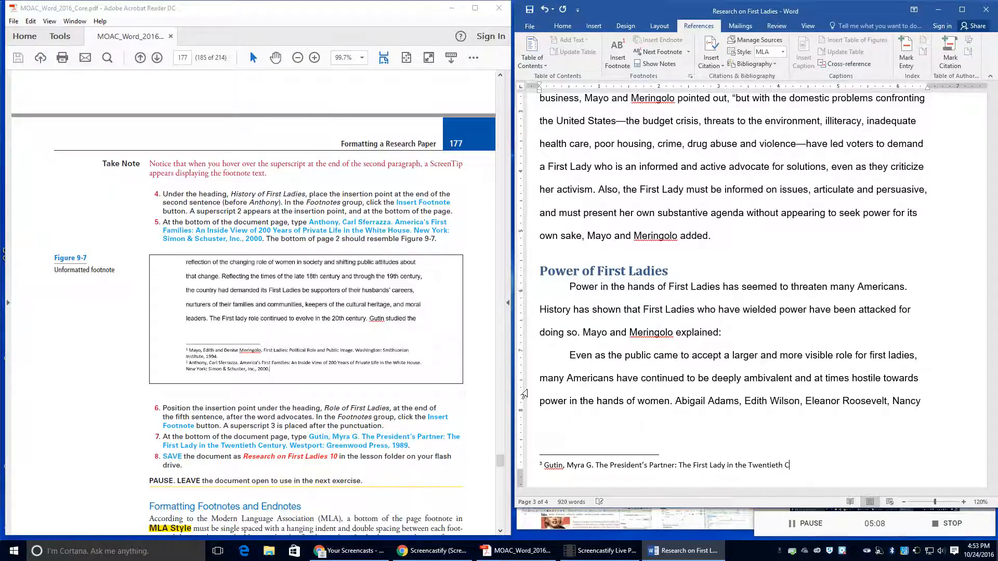
type("entury.  Westport: Green")
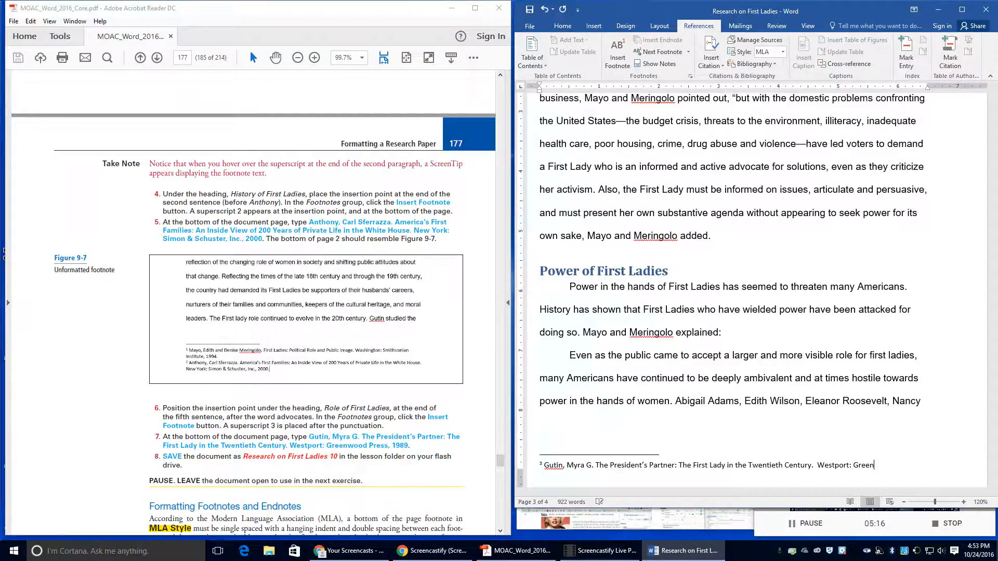
type("wood Press, 1989")
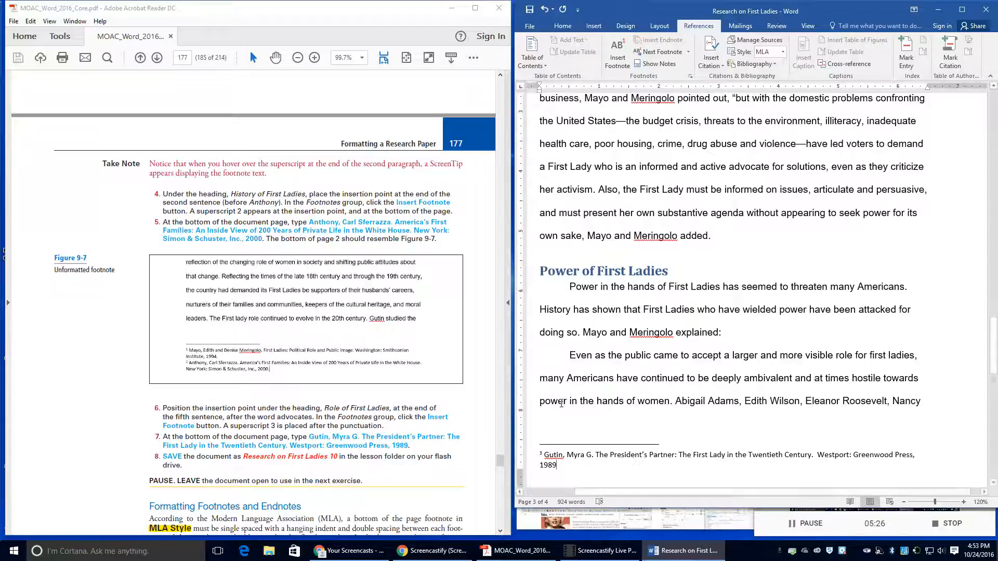
Step: Save the paper into the Lesson 9 folder as 'Research on First Ladies 10'
left_click(529, 26)
left_click(538, 130)
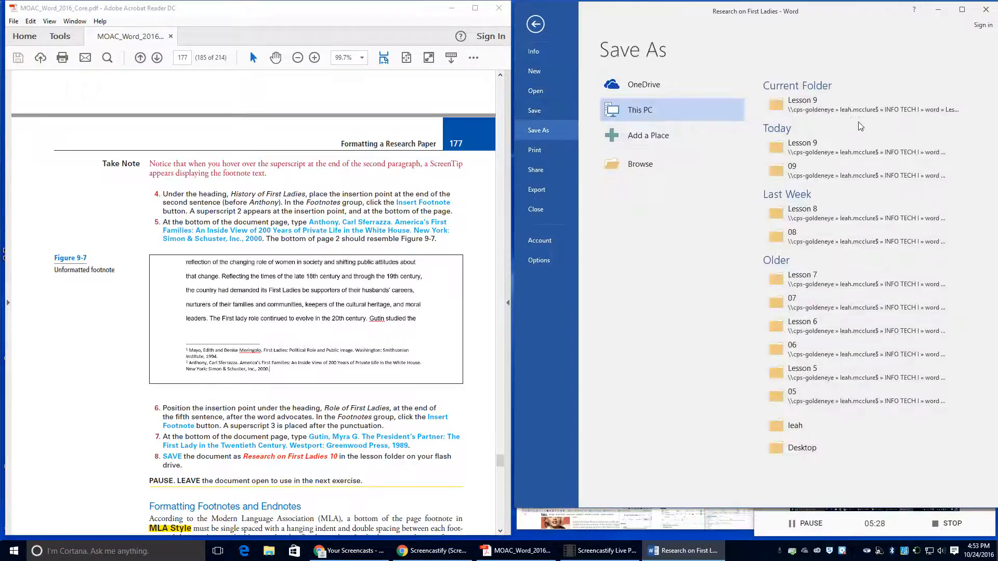
left_click(798, 104)
left_click(681, 210)
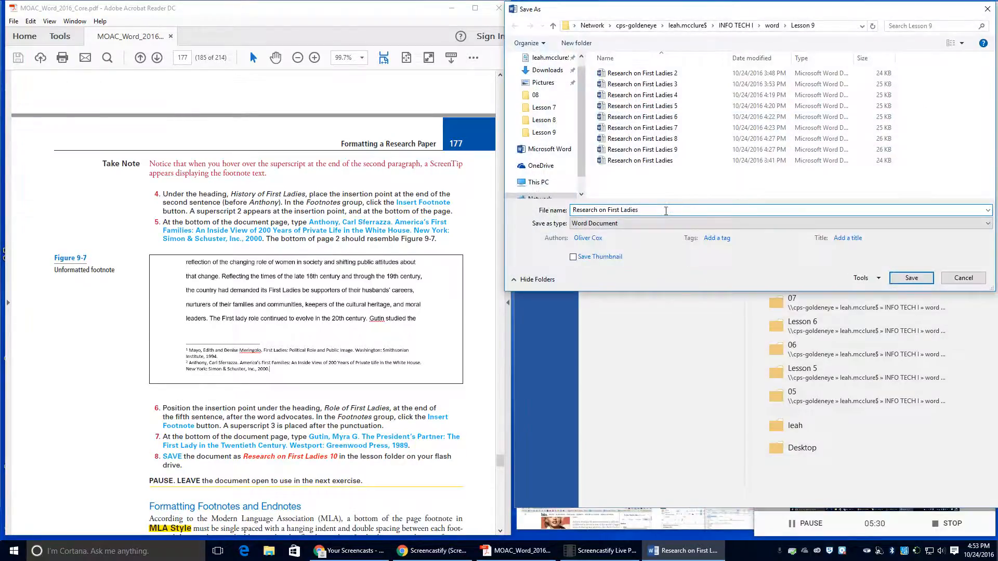
type("10")
key("Return")
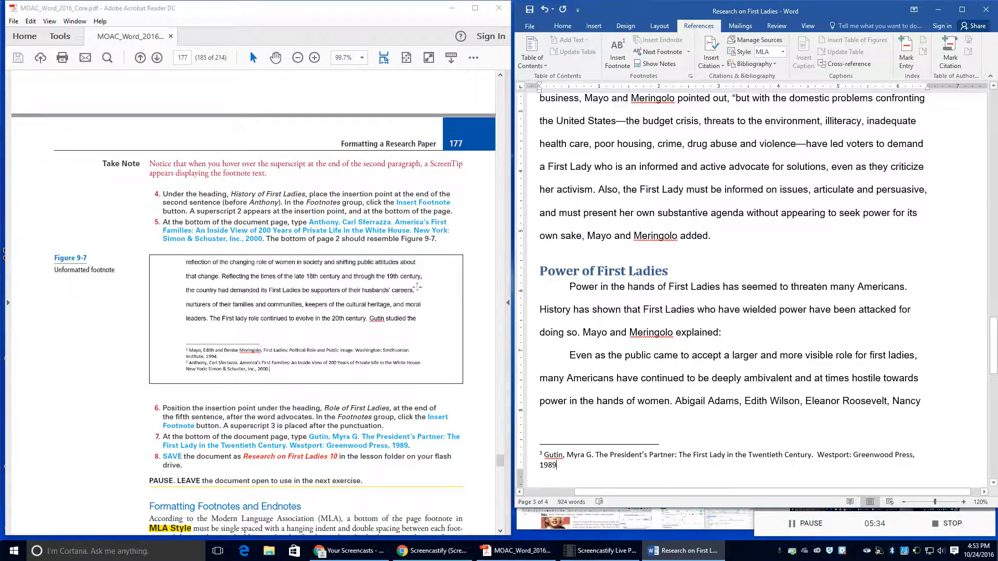
scroll(349, 348, "down", 5)
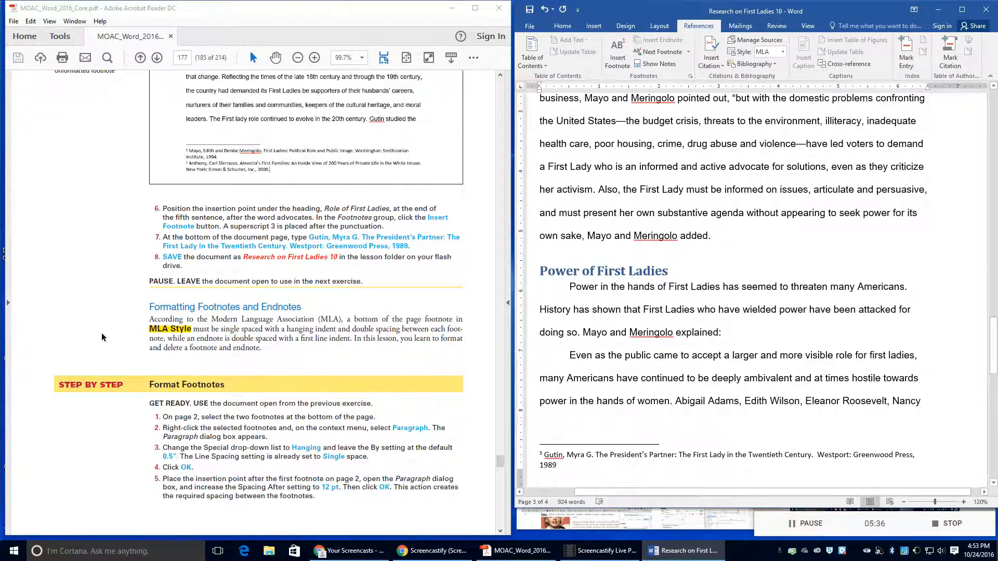
scroll(215, 341, "down", 1)
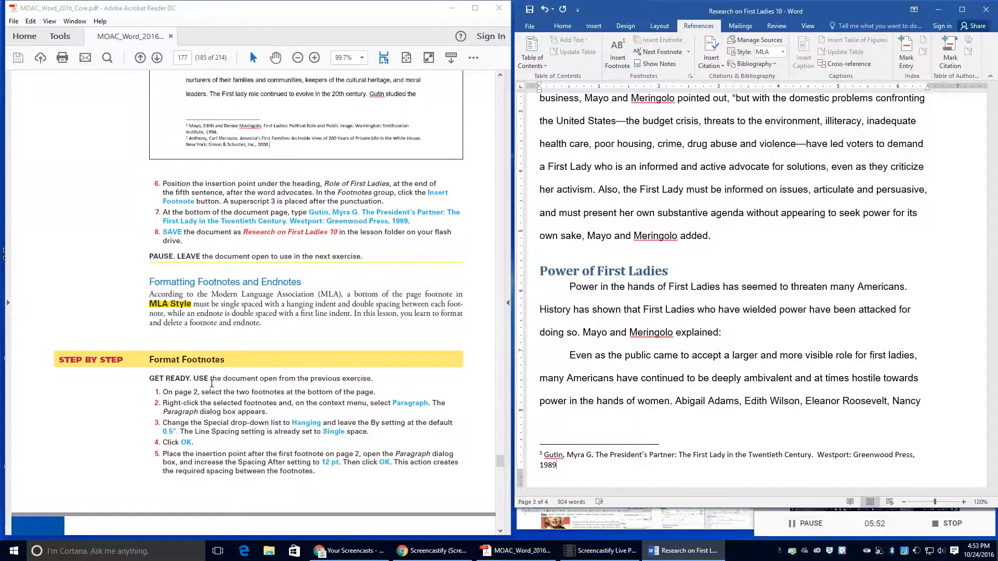
scroll(222, 390, "down", 1)
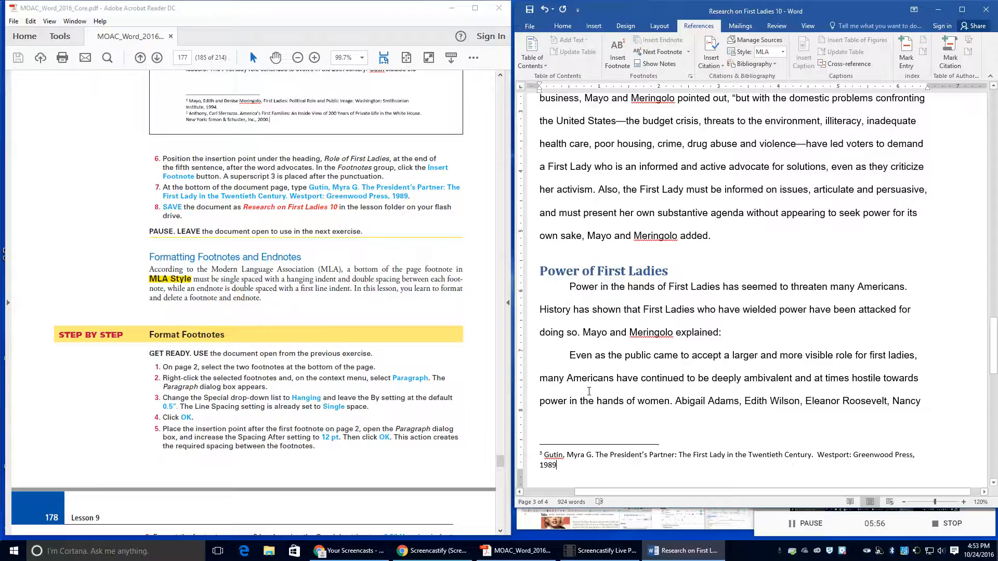
scroll(589, 225, "up", 10)
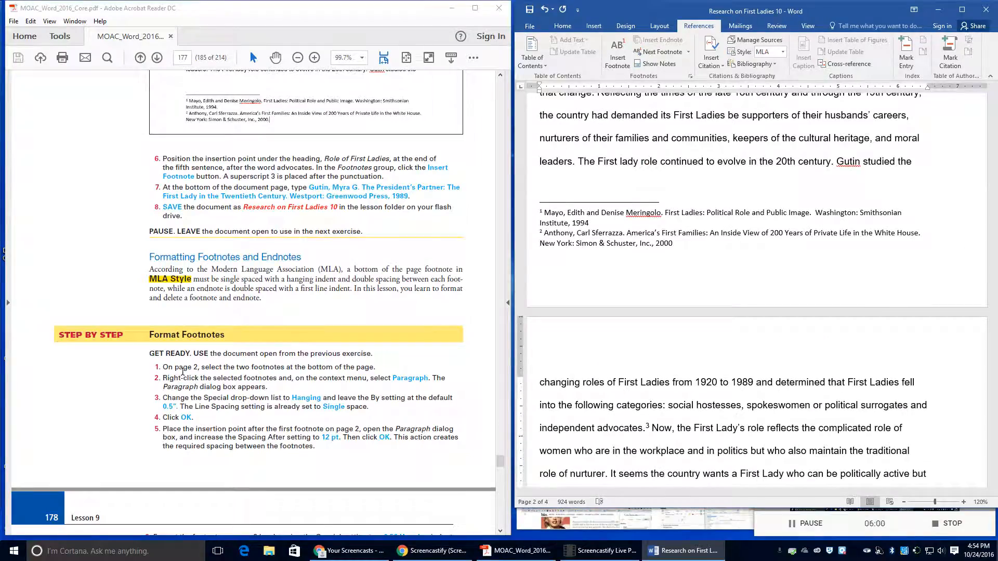
Step: Select footnotes 1 and 2 on page 2 and apply a 0.5" hanging indent
left_click_drag(176, 367, 205, 370)
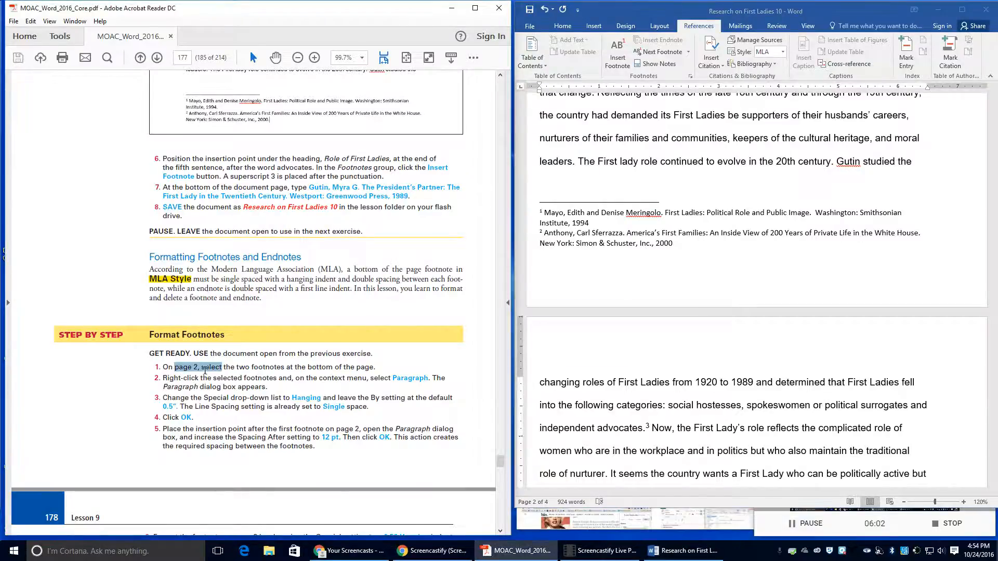
left_click(546, 213)
left_click_drag(545, 213, 700, 243)
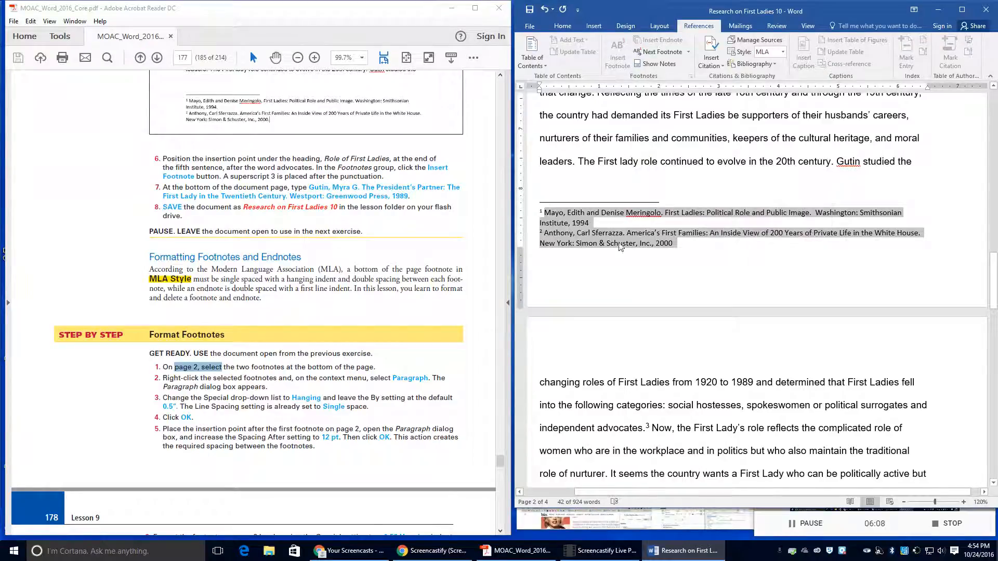
right_click(577, 229)
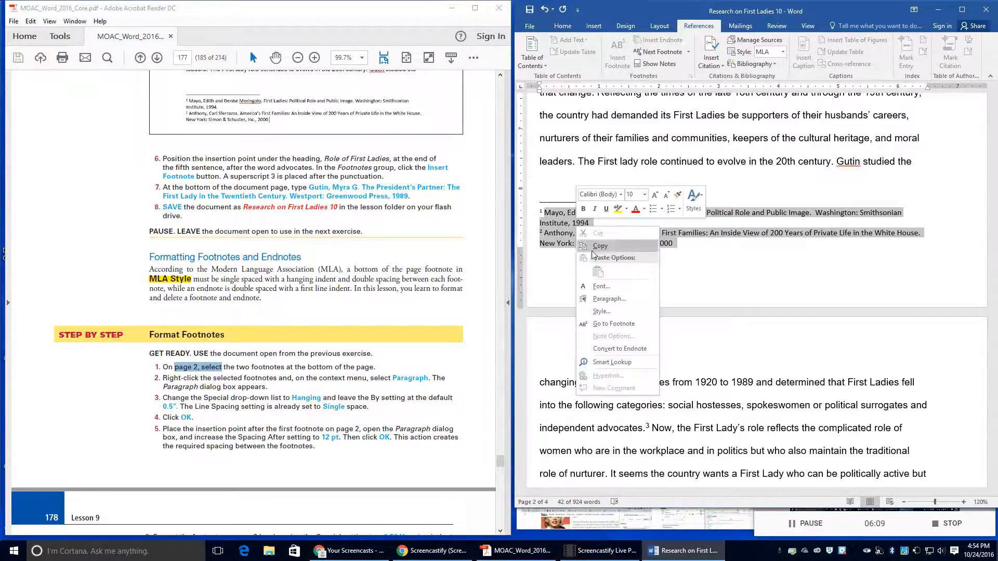
left_click(606, 299)
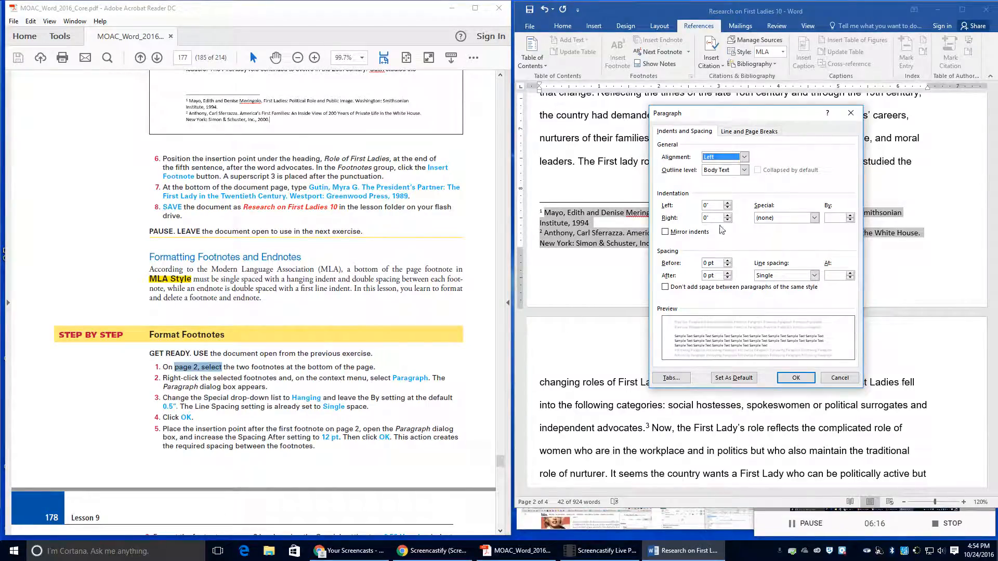
left_click(814, 218)
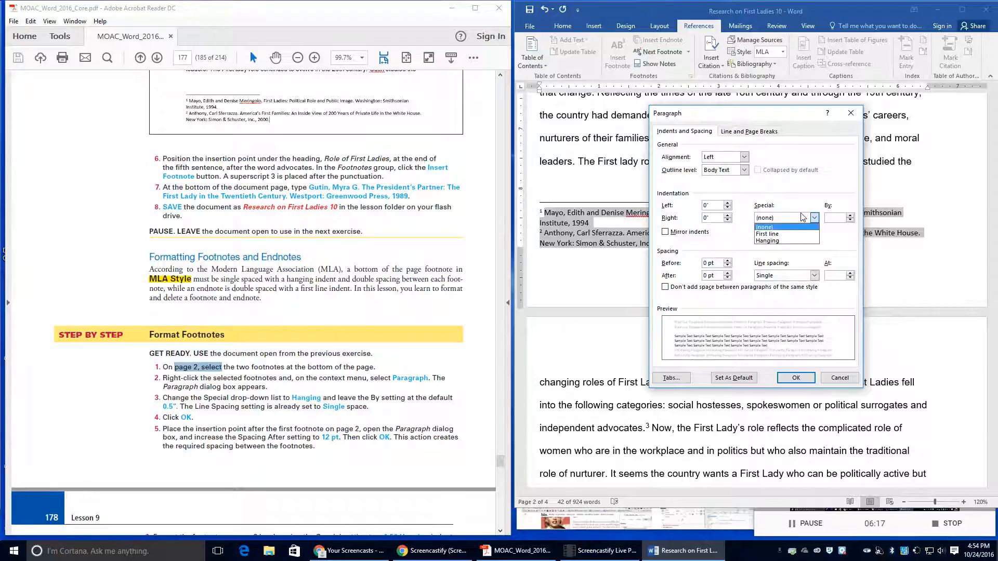
left_click(803, 240)
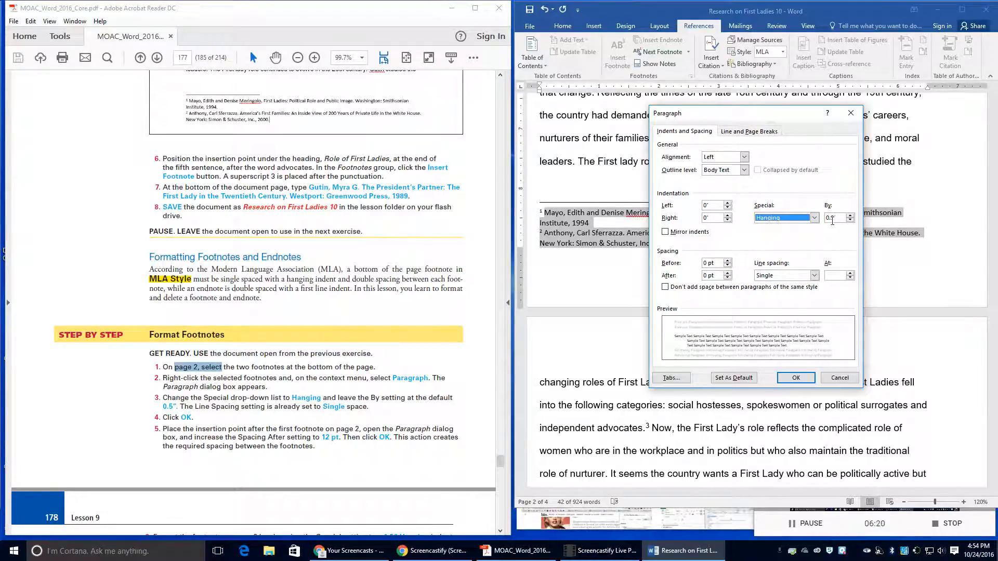
left_click(790, 378)
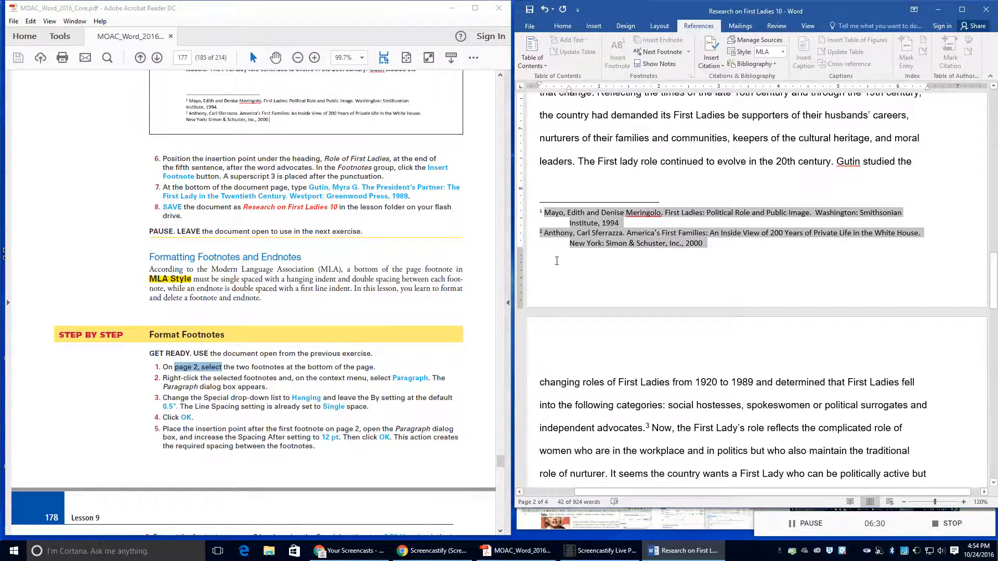
Step: Set Spacing After to 12 pt in footnote 1's Paragraph settings
left_click(636, 225)
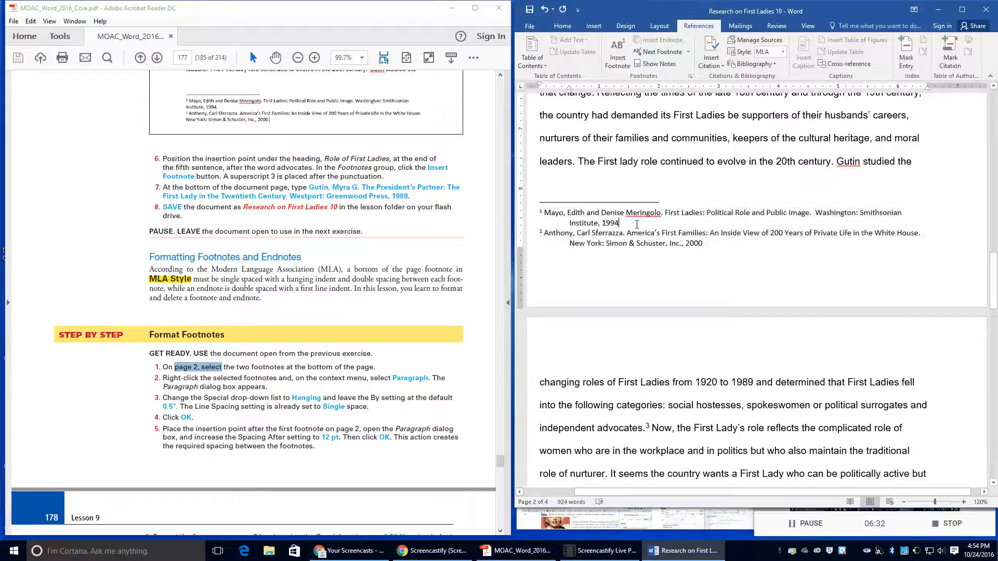
right_click(600, 216)
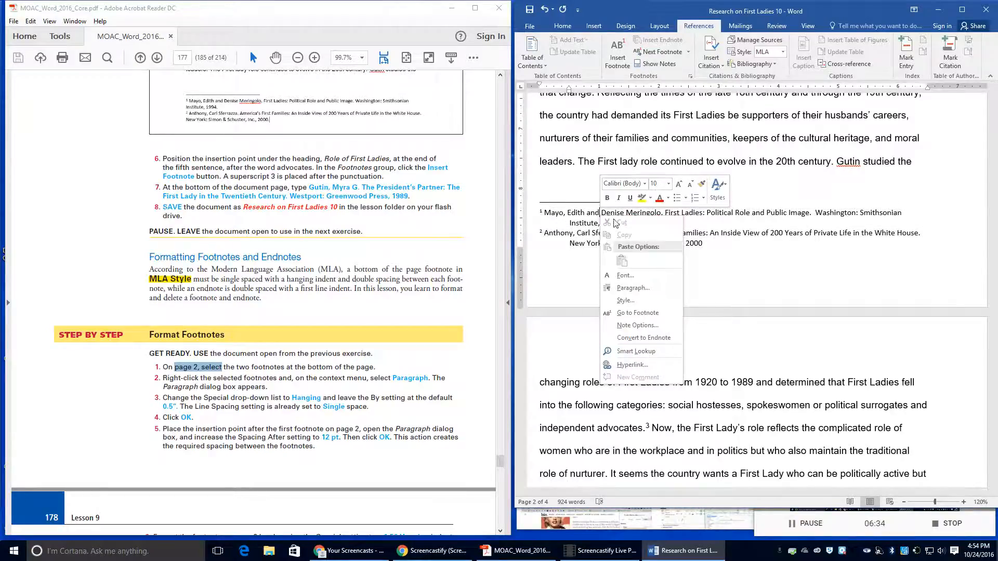
key("Escape")
right_click(622, 224)
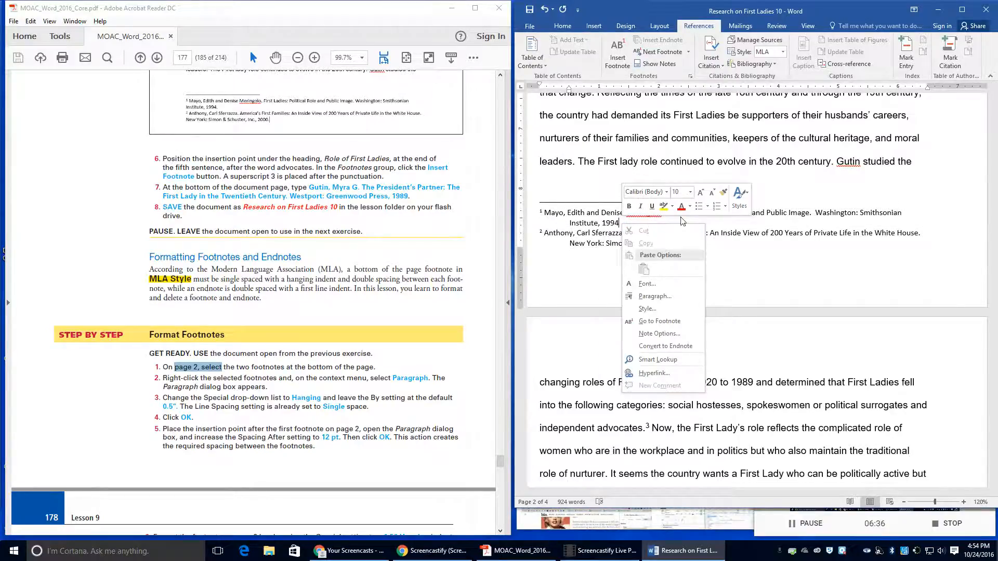
key("Escape")
right_click(628, 224)
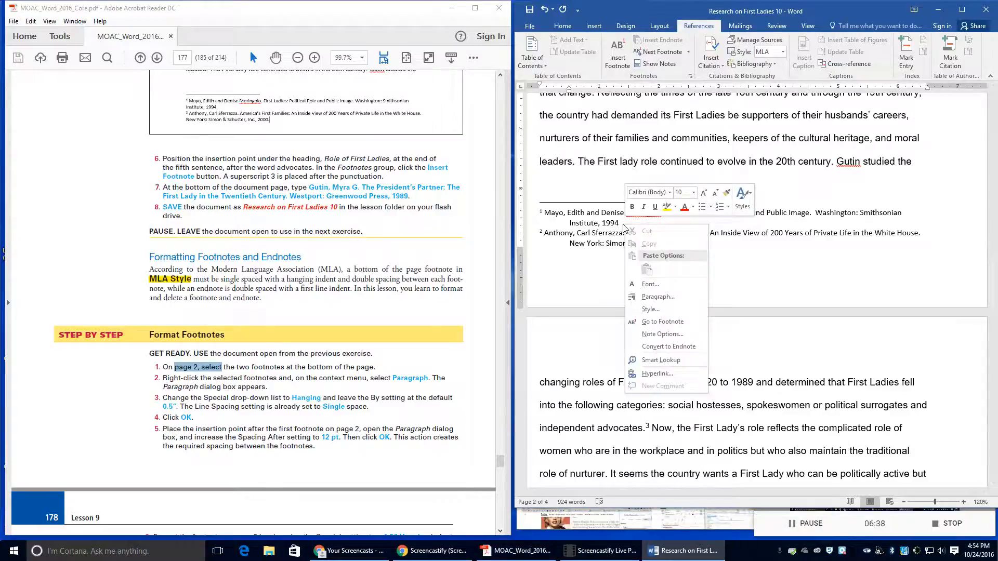
left_click(653, 304)
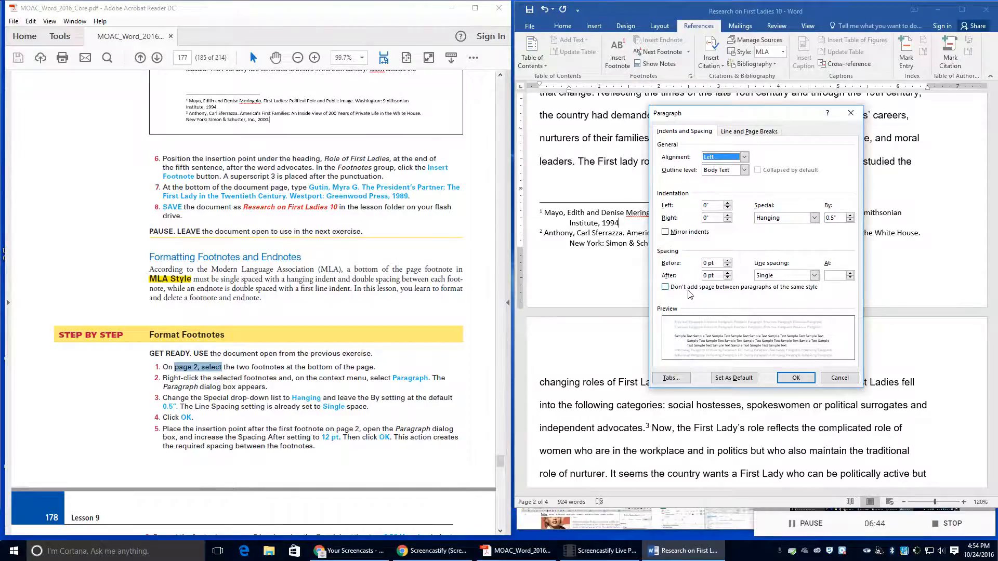
left_click(728, 273)
left_click(727, 272)
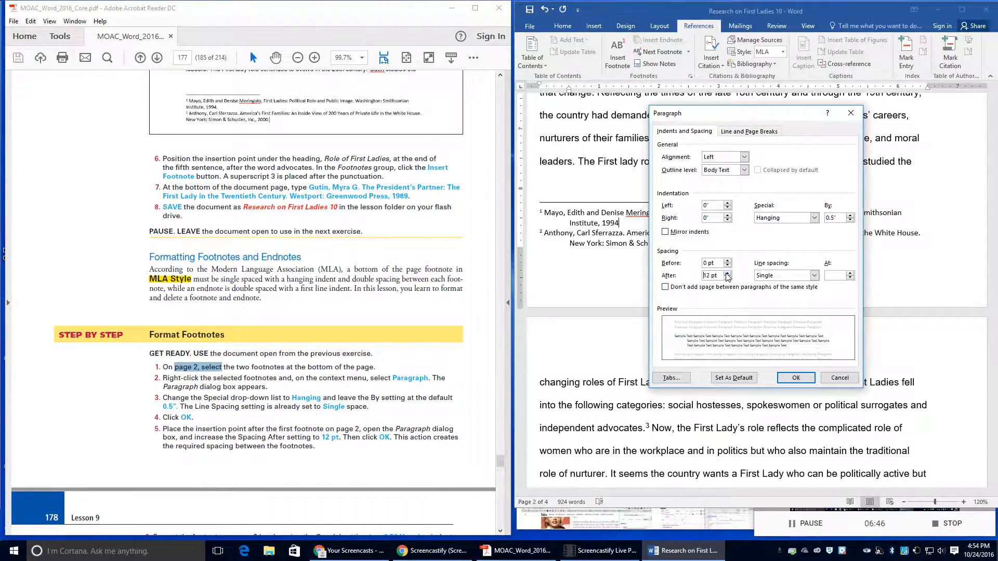
left_click(790, 378)
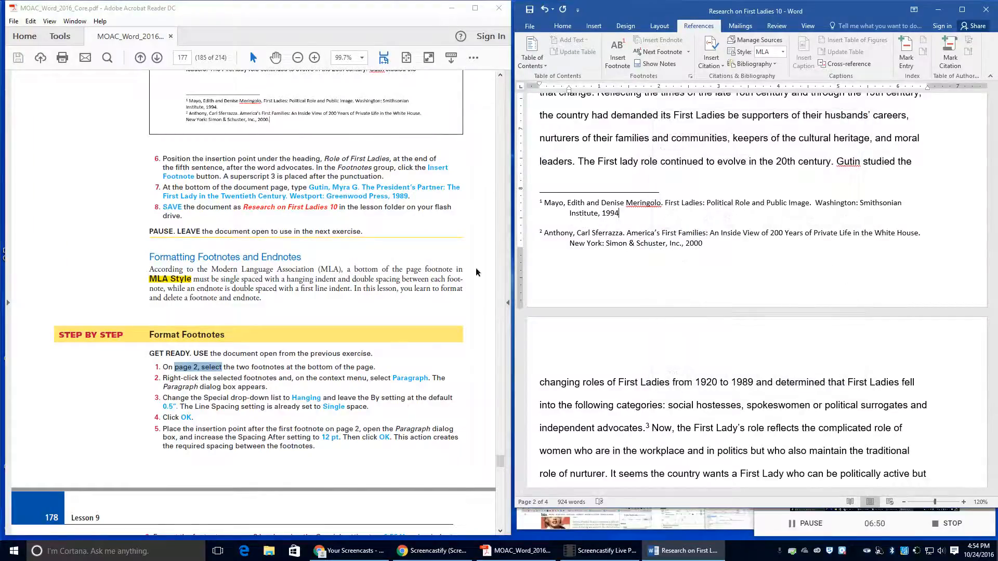
Step: On page 3, set footnote 3's paragraph to Hanging 0.5" with 12 pt Spacing After
scroll(354, 427, "down", 3)
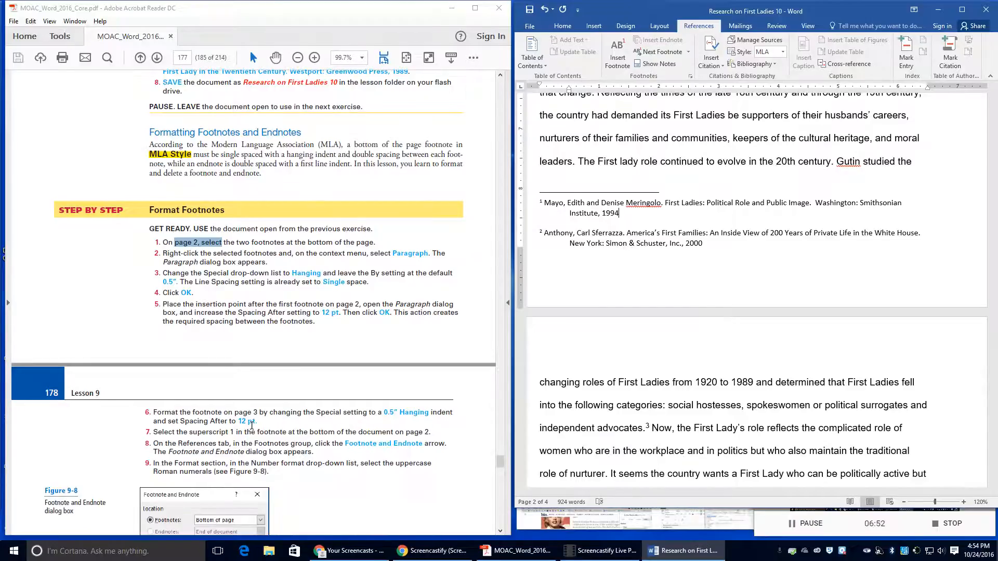
scroll(645, 326, "down", 10)
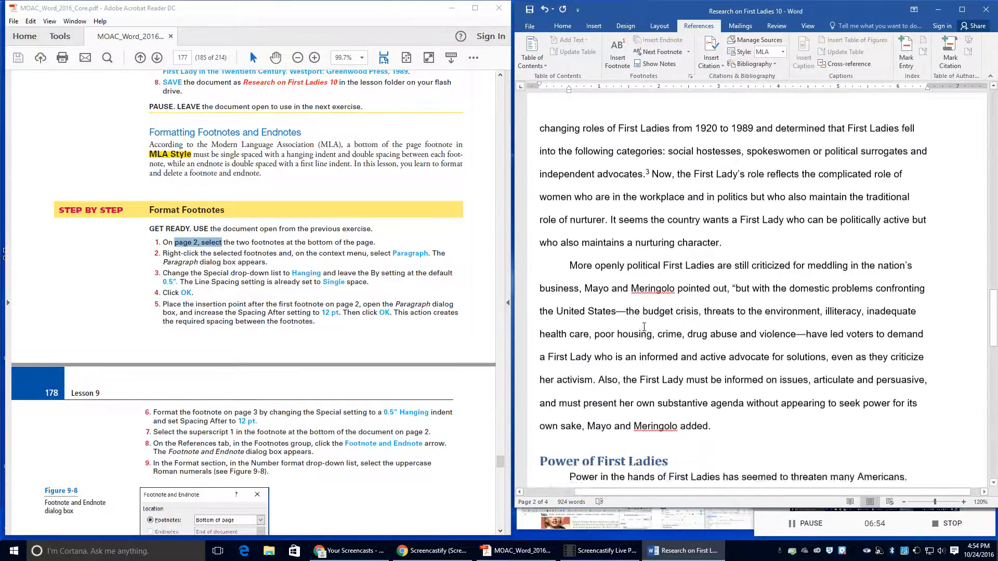
scroll(644, 326, "down", 2)
left_click(556, 345)
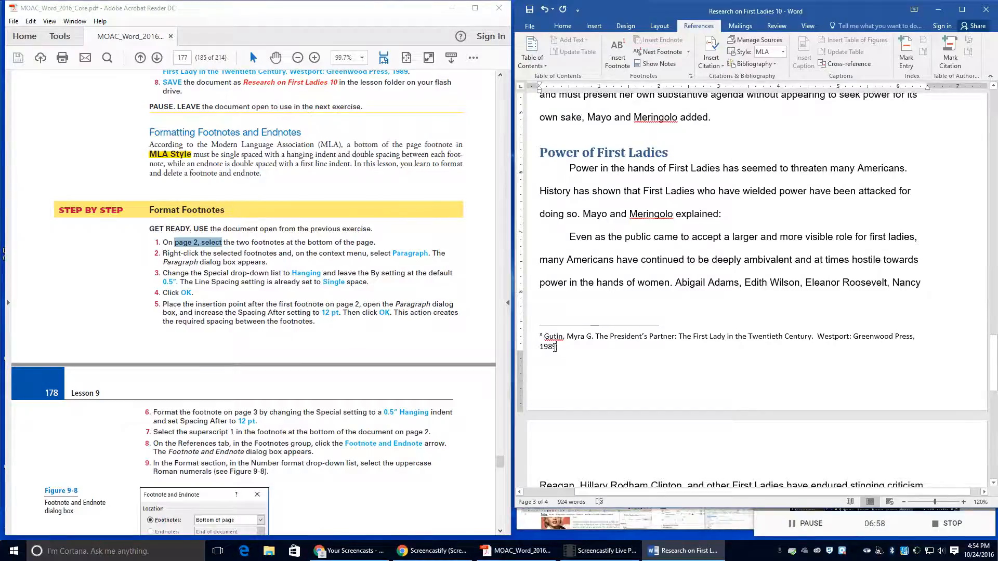
right_click(555, 347)
left_click(598, 421)
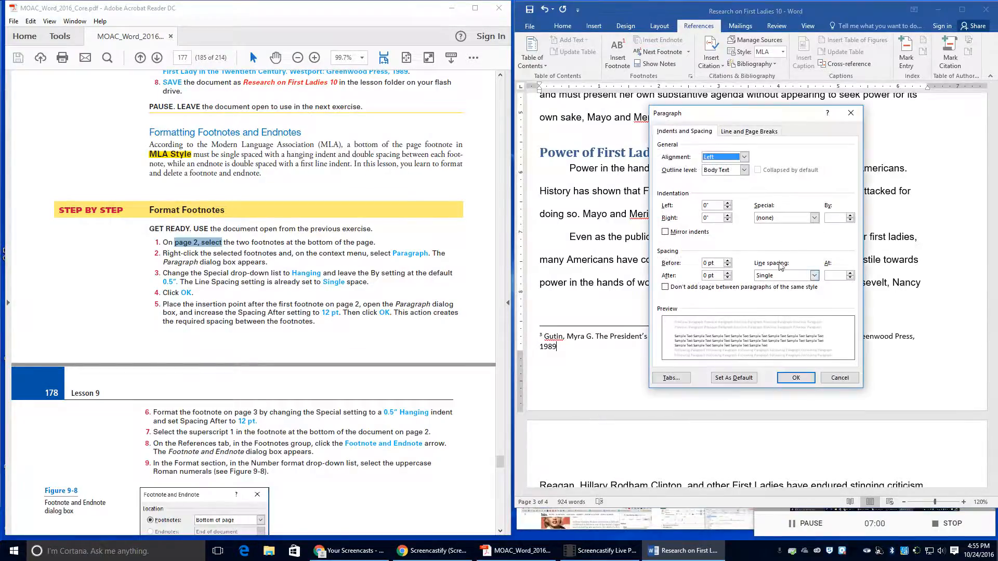
left_click(777, 217)
left_click(777, 240)
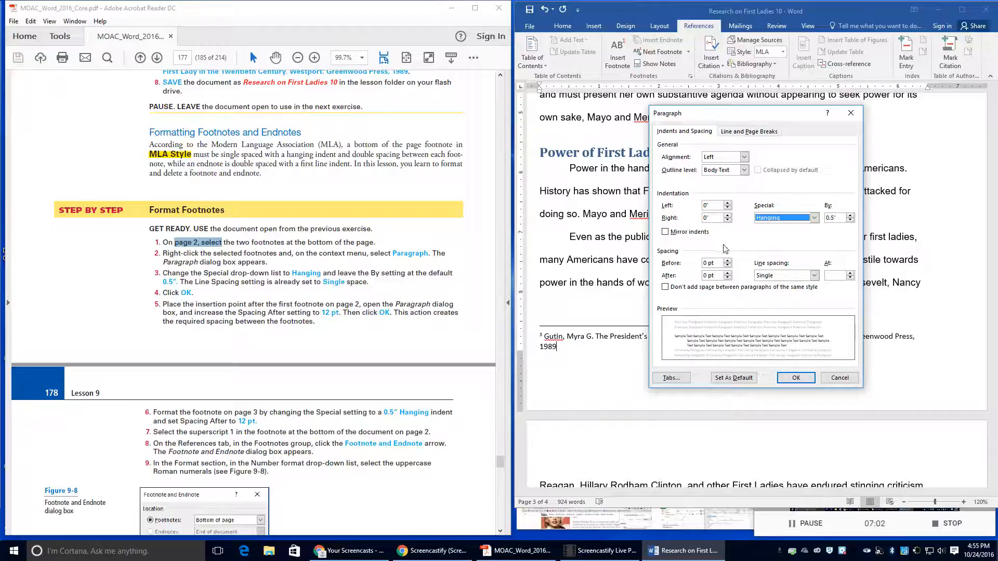
left_click(727, 274)
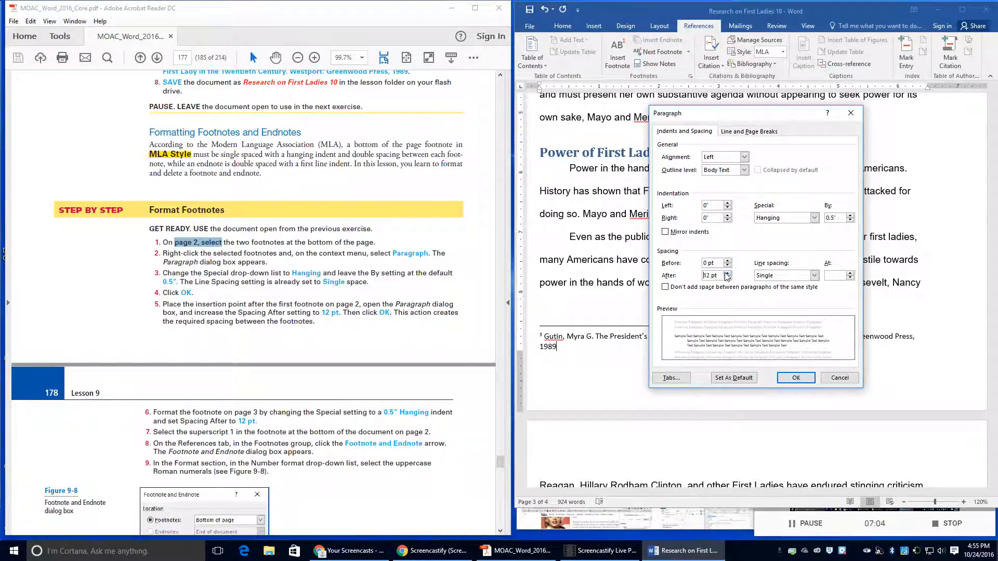
left_click(727, 273)
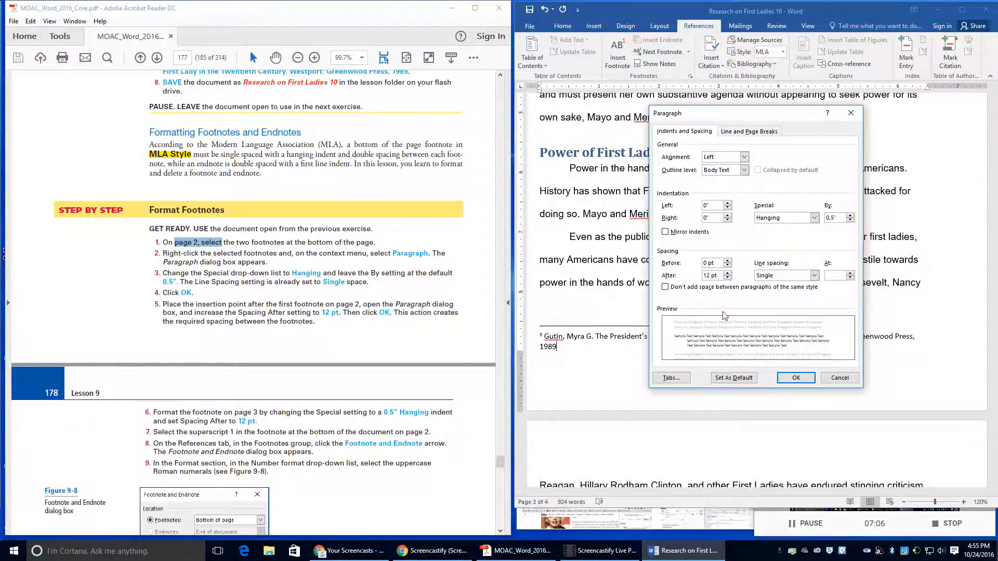
left_click(796, 379)
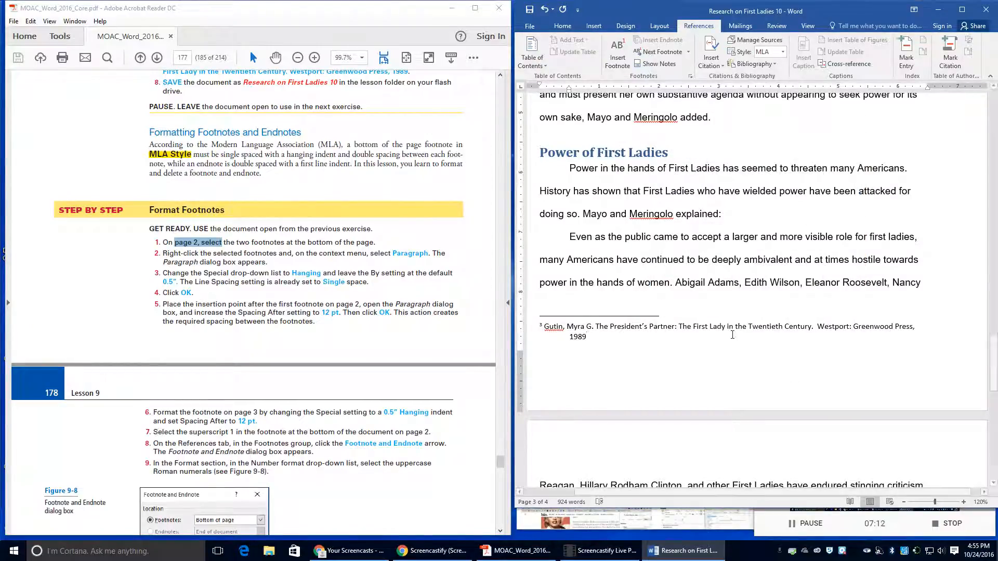
scroll(800, 304, "up", 1)
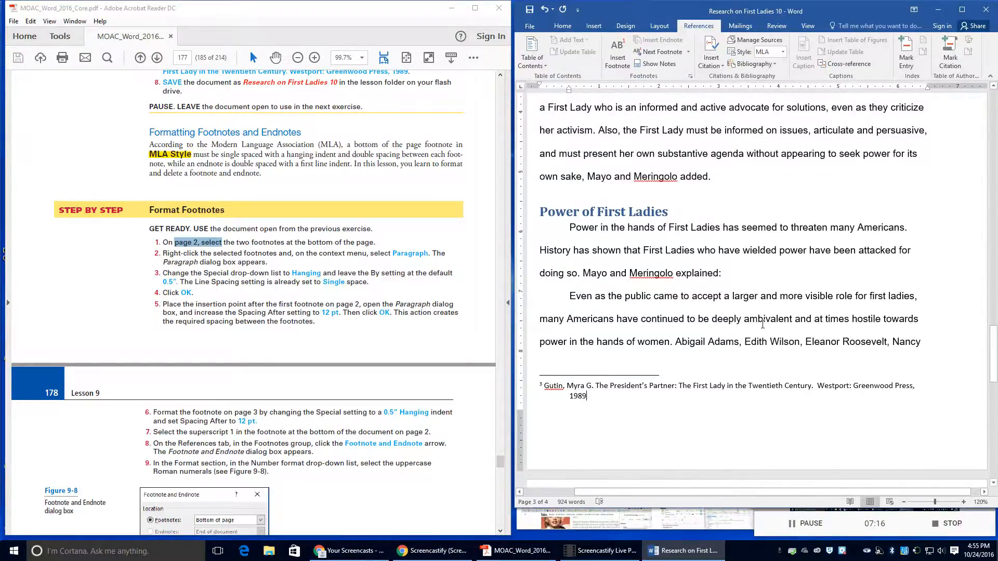
scroll(762, 324, "up", 10)
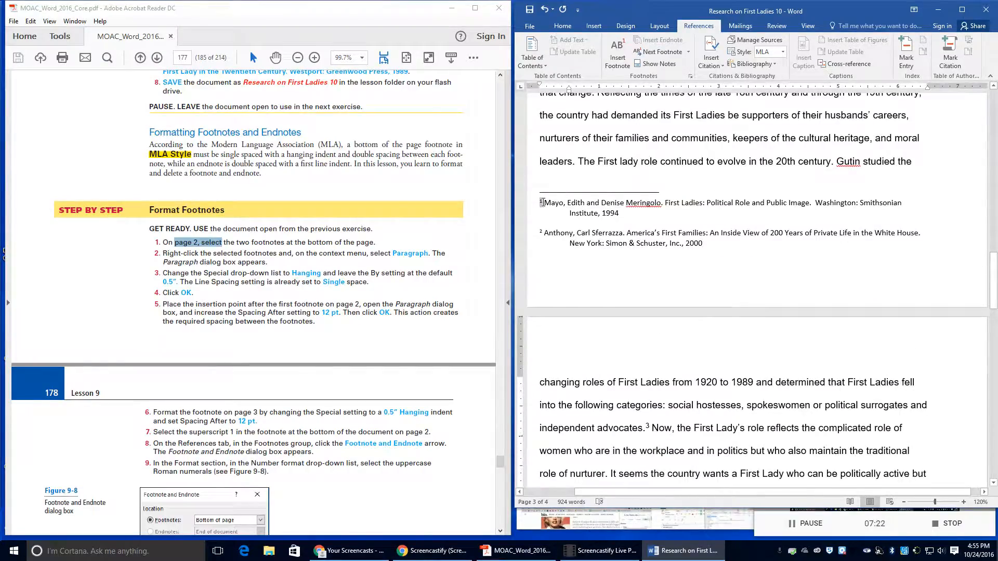
left_click_drag(543, 202, 544, 206)
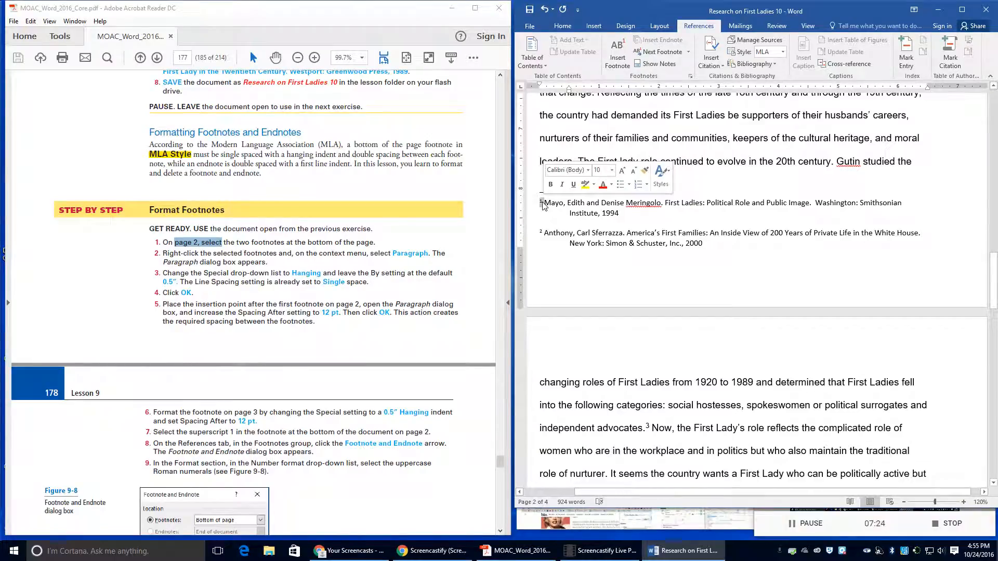
left_click(563, 204)
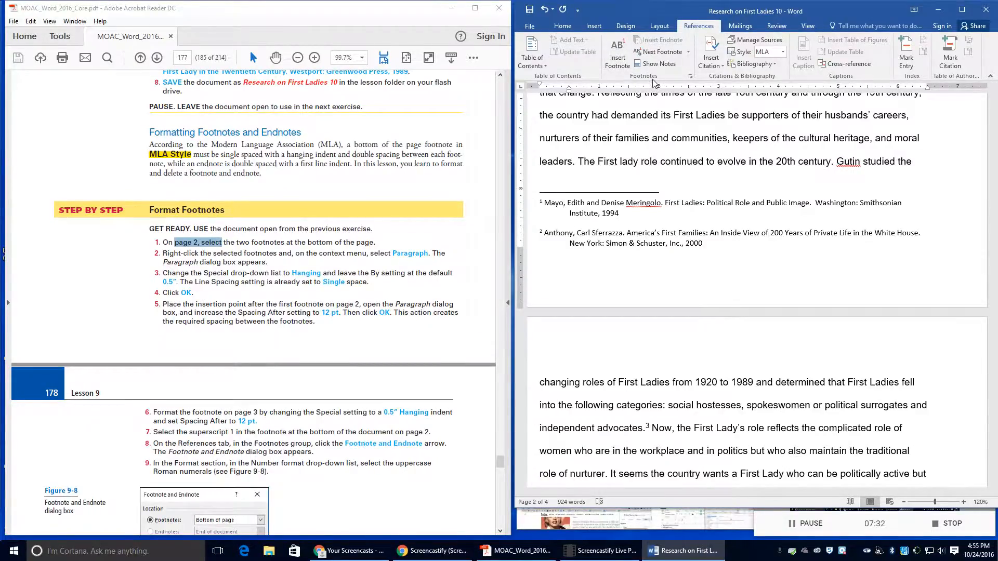
left_click(691, 78)
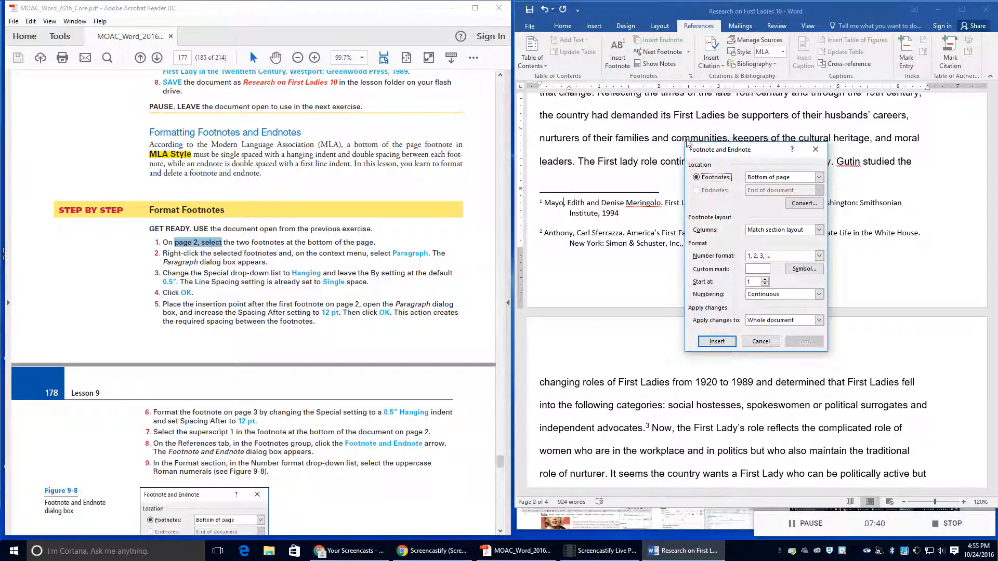
scroll(269, 414, "down", 2)
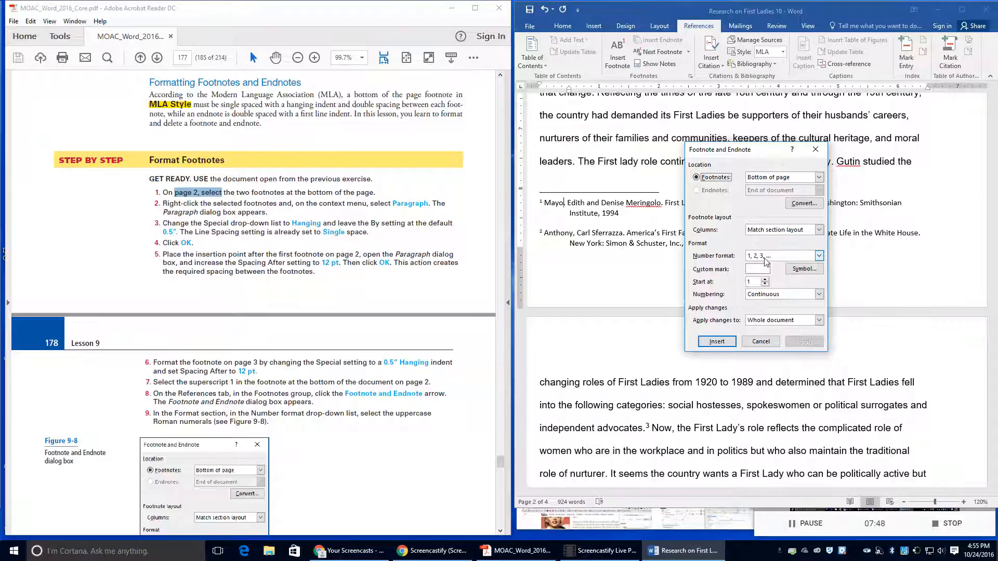
scroll(225, 439, "down", 3)
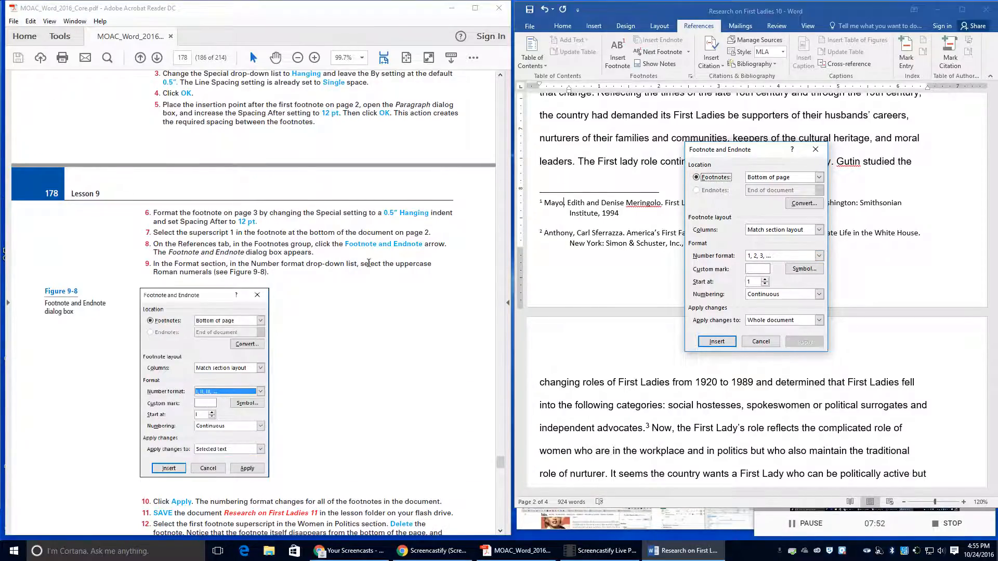
left_click(784, 255)
left_click(777, 292)
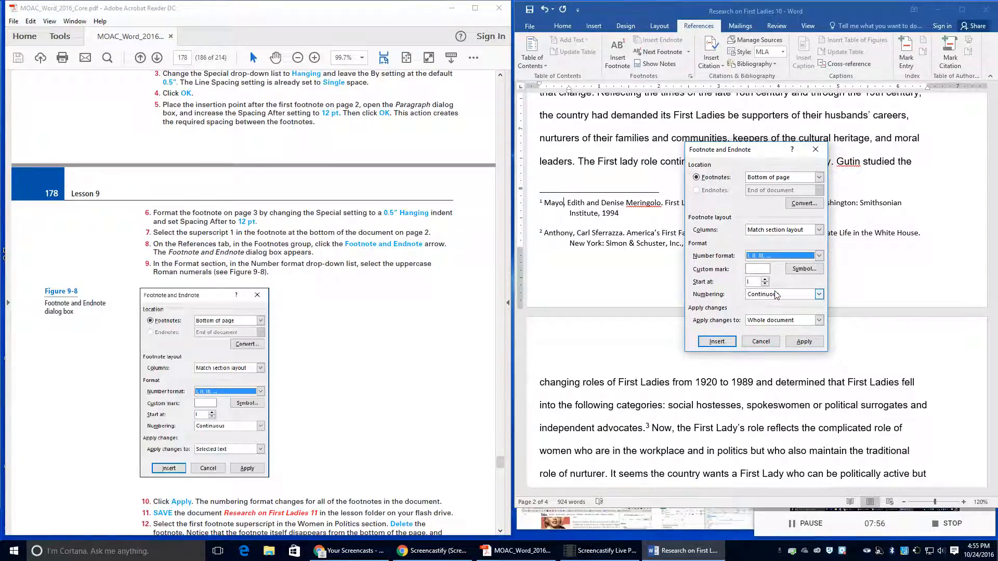
scroll(218, 411, "down", 2)
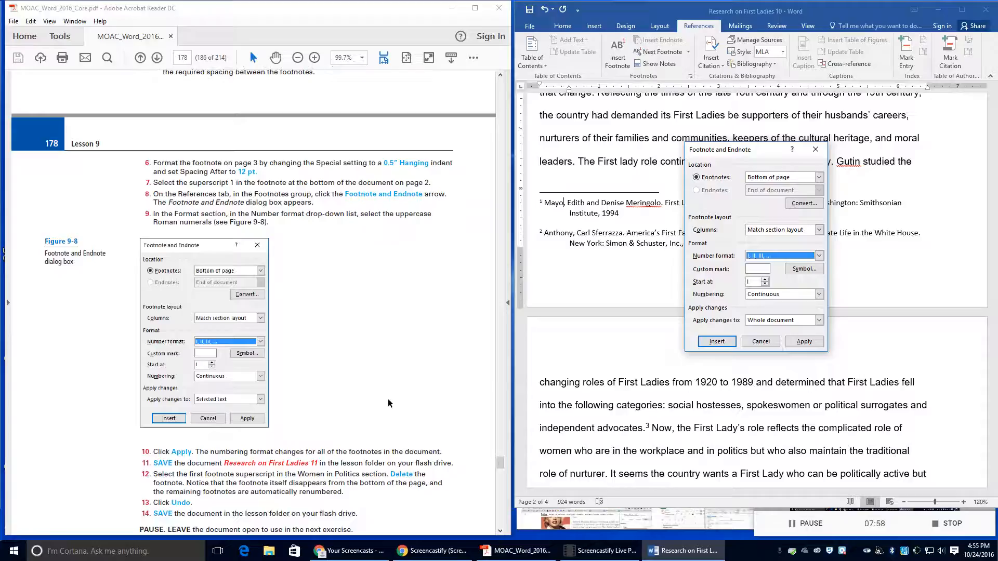
left_click(805, 342)
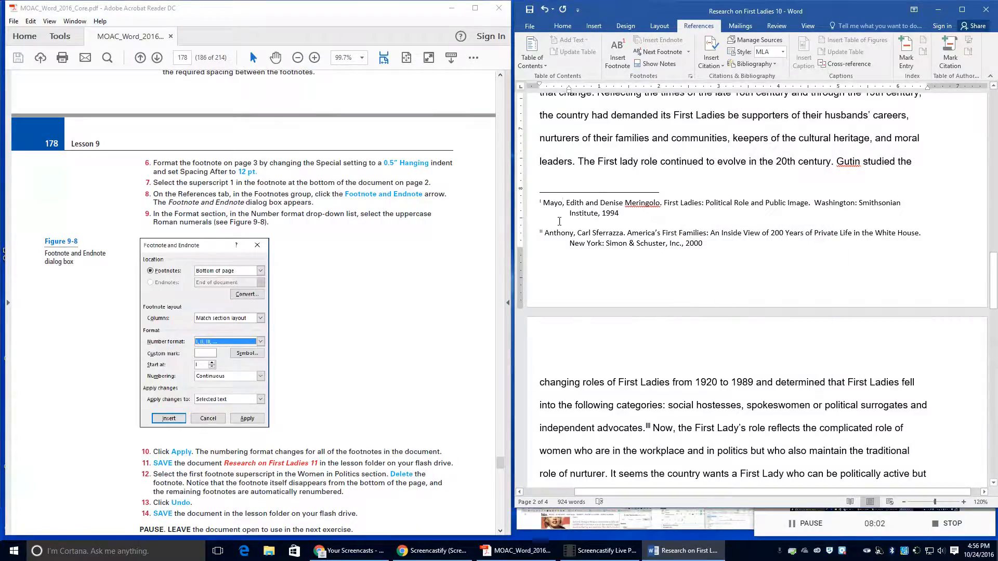
scroll(576, 299, "down", 2)
scroll(576, 299, "down", 10)
scroll(576, 294, "up", 8)
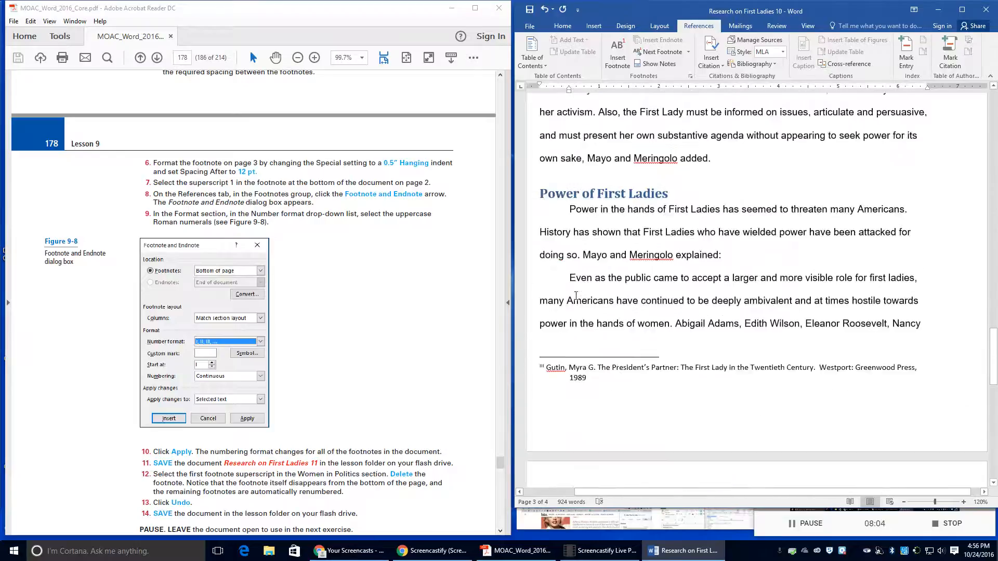
scroll(576, 293, "up", 2)
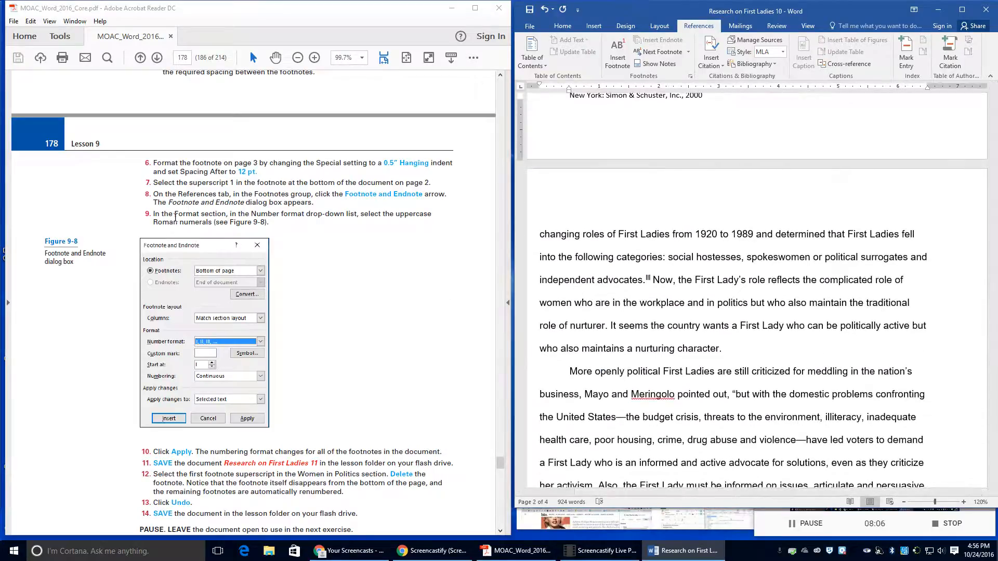
scroll(176, 213, "down", 2)
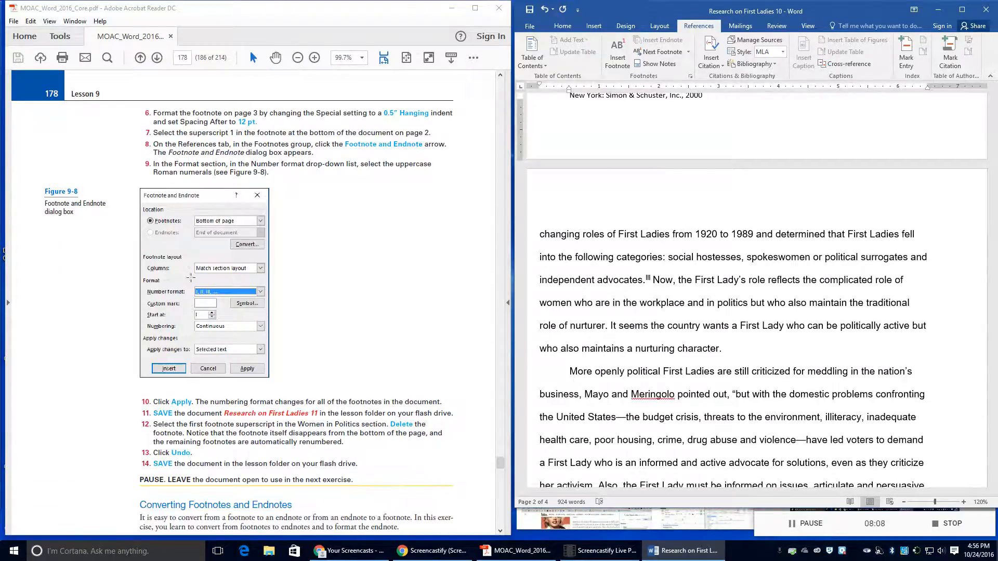
scroll(193, 276, "up", 1)
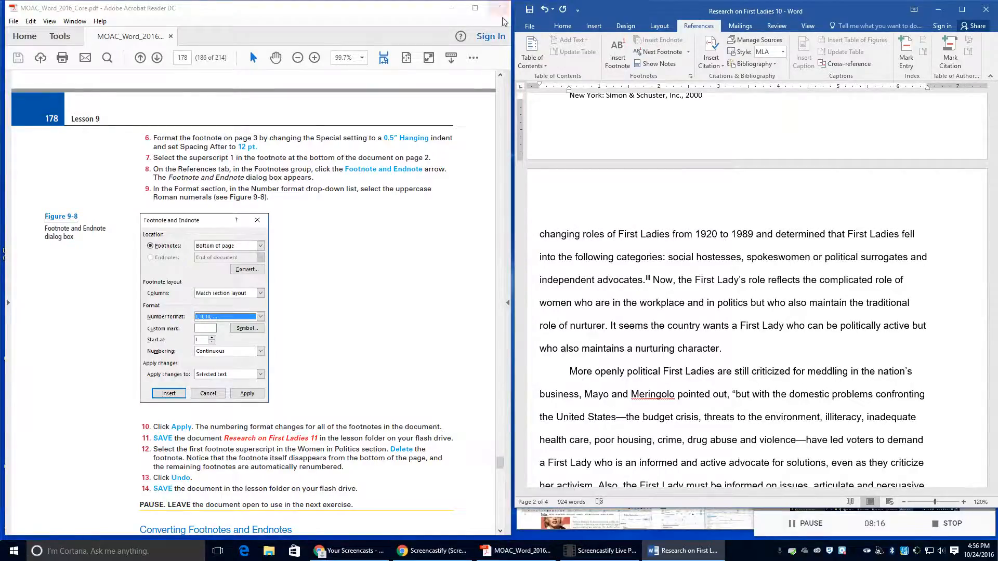
left_click(530, 26)
Step: Save a copy in the Lesson 9 folder renamed 'Research on First Ladies 11'
left_click(538, 130)
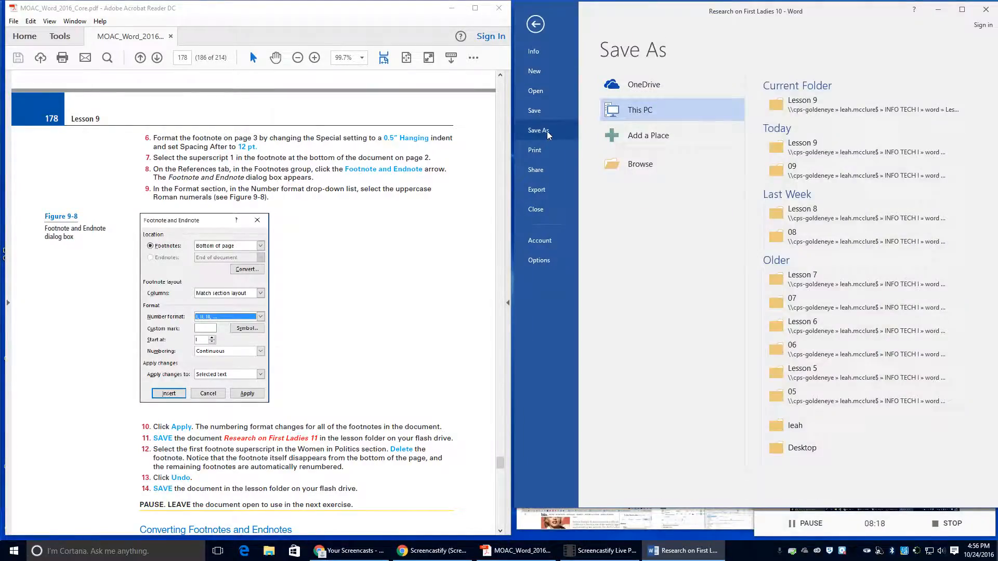
left_click(780, 111)
left_click(678, 208)
key("BackSpace")
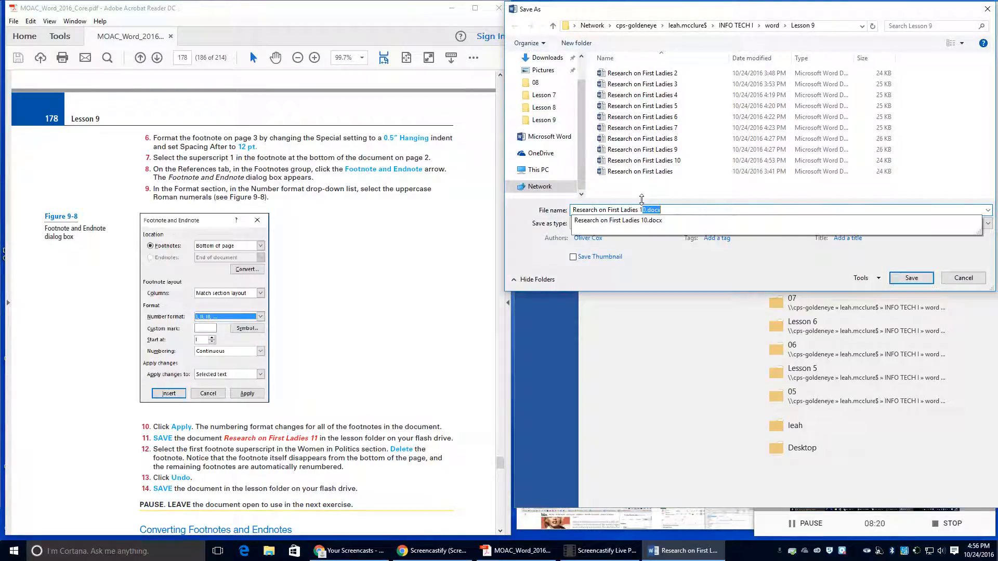
type("1")
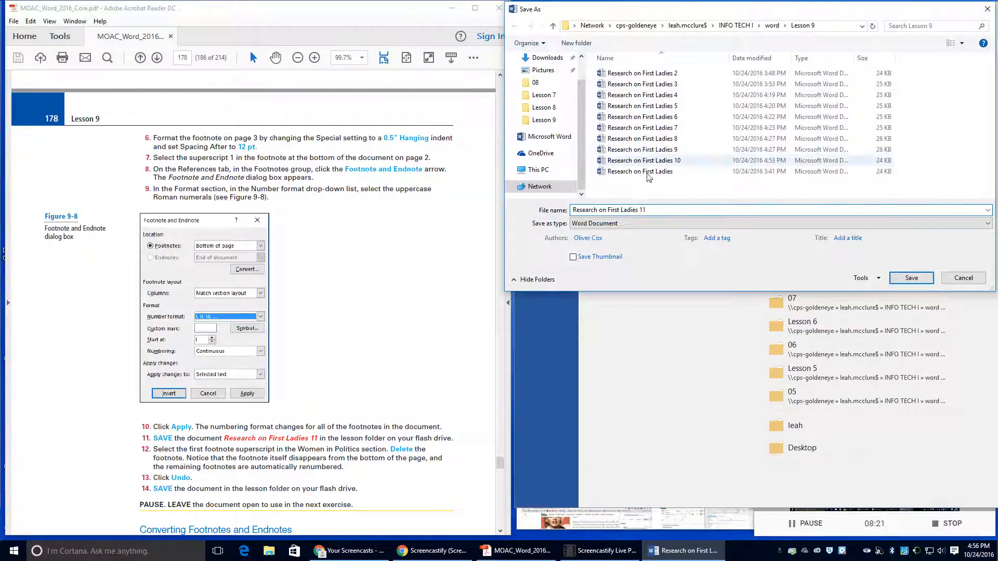
left_click(895, 281)
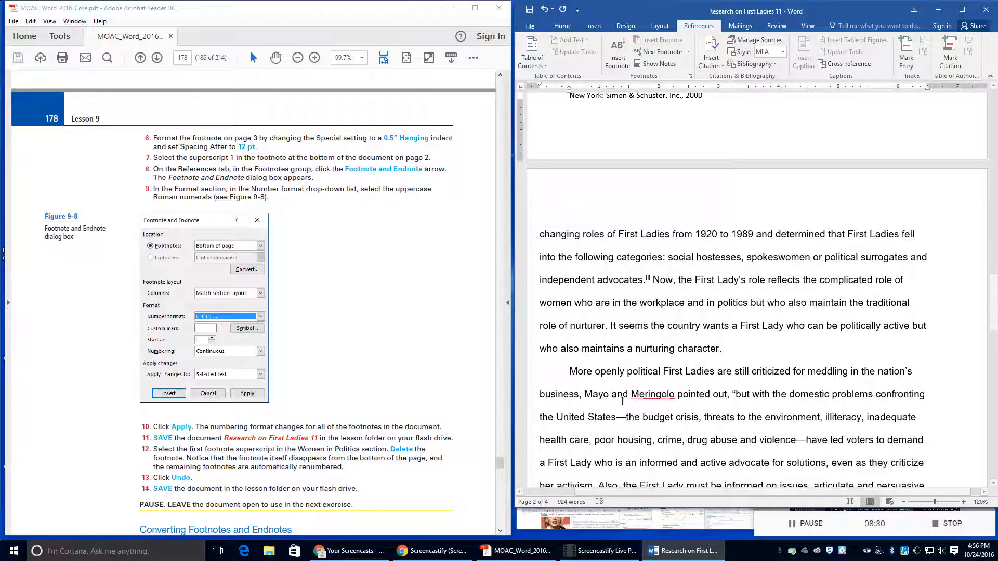
scroll(692, 414, "up", 10)
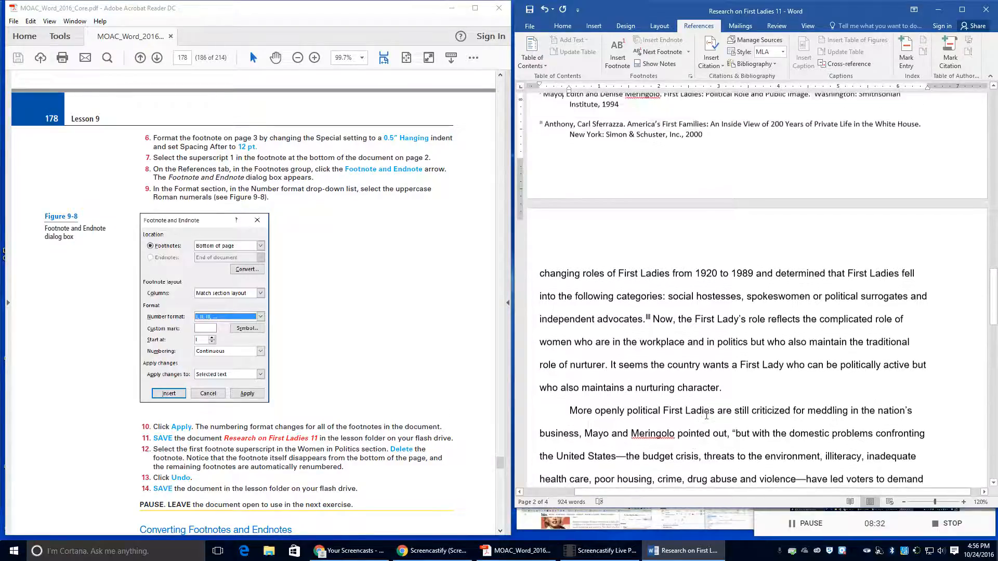
scroll(709, 391, "up", 5)
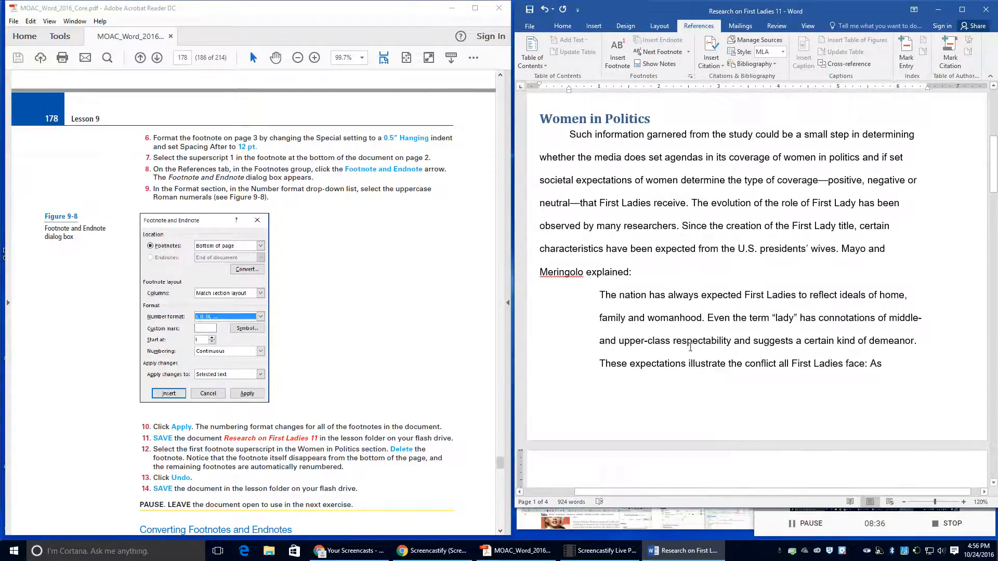
scroll(697, 400, "down", 3)
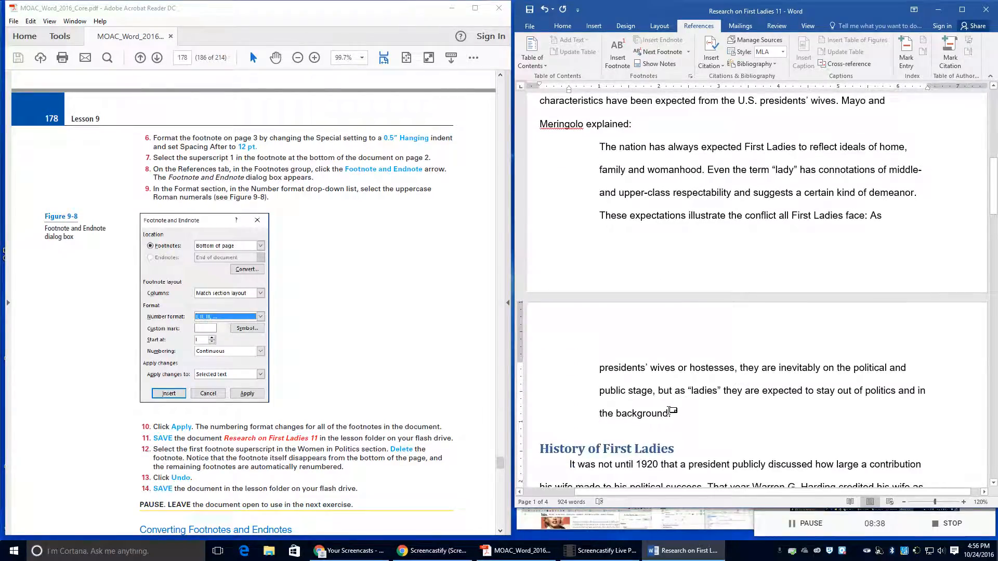
left_click_drag(669, 413, 675, 413)
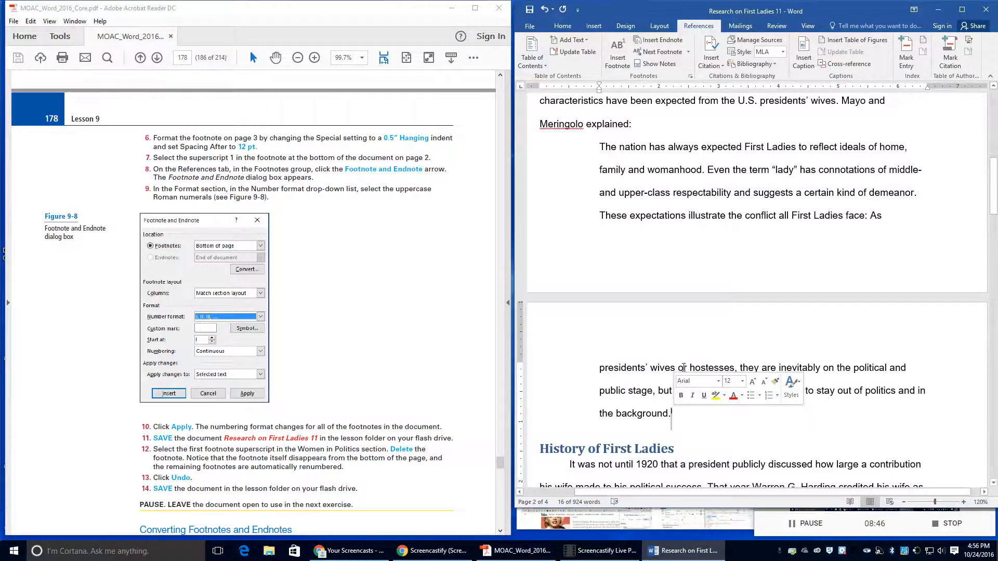
key("Delete")
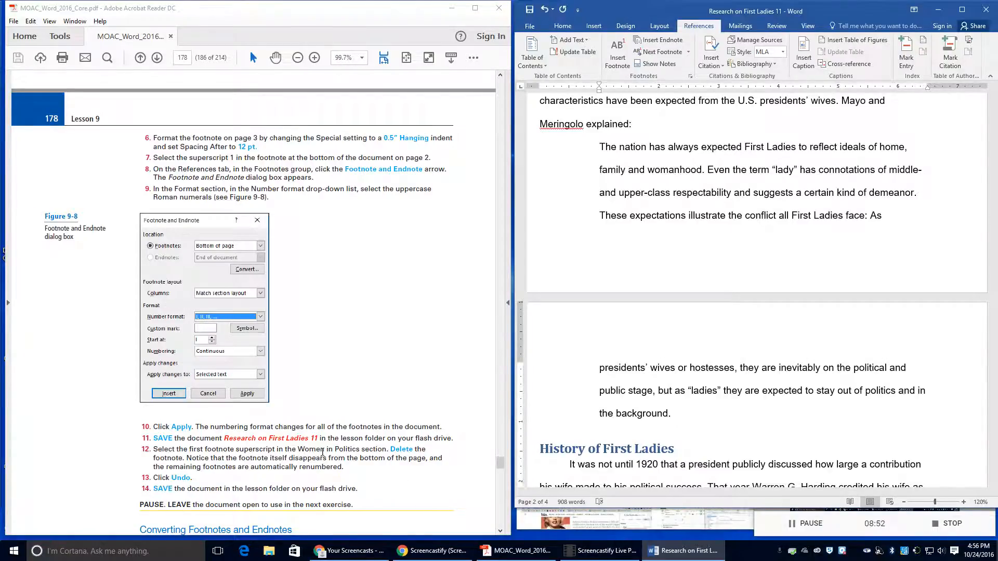
scroll(323, 452, "down", 1)
scroll(756, 425, "down", 4)
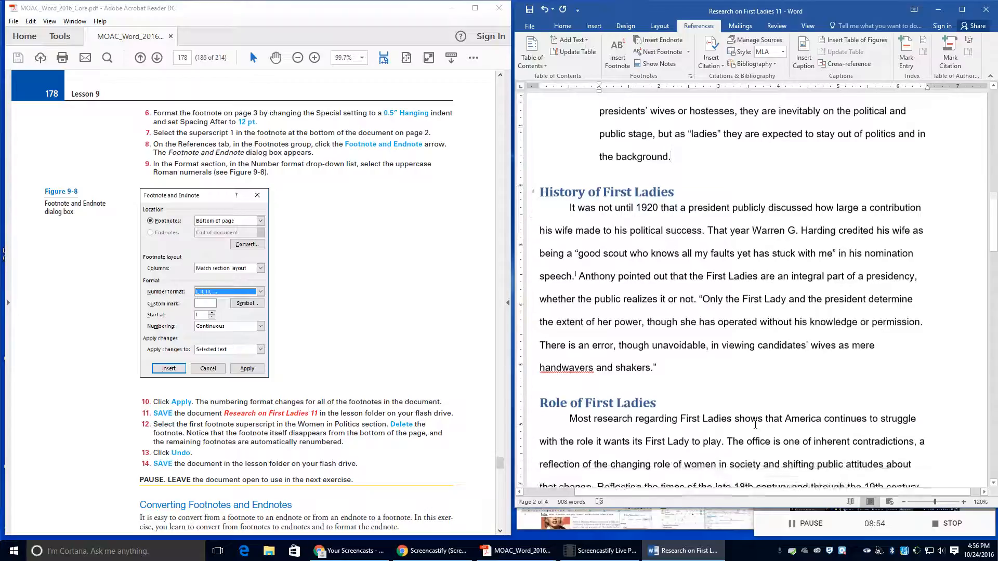
scroll(756, 424, "down", 6)
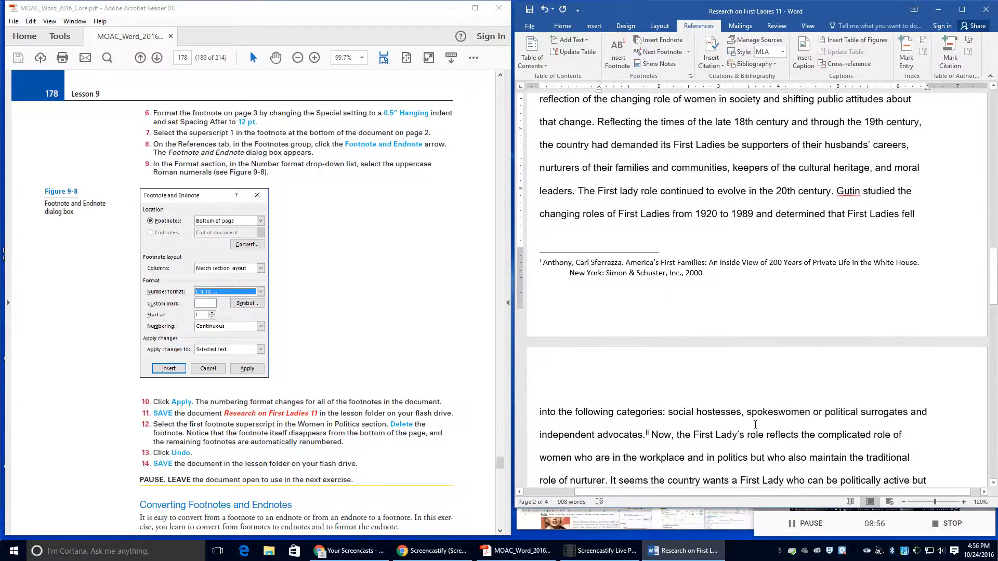
scroll(756, 425, "down", 10)
scroll(752, 418, "up", 5)
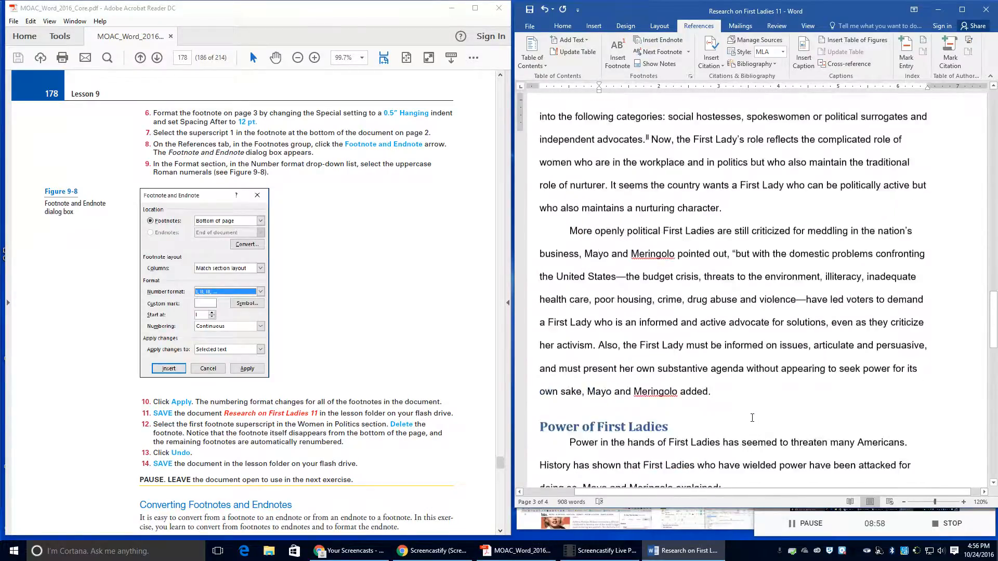
scroll(752, 418, "up", 15)
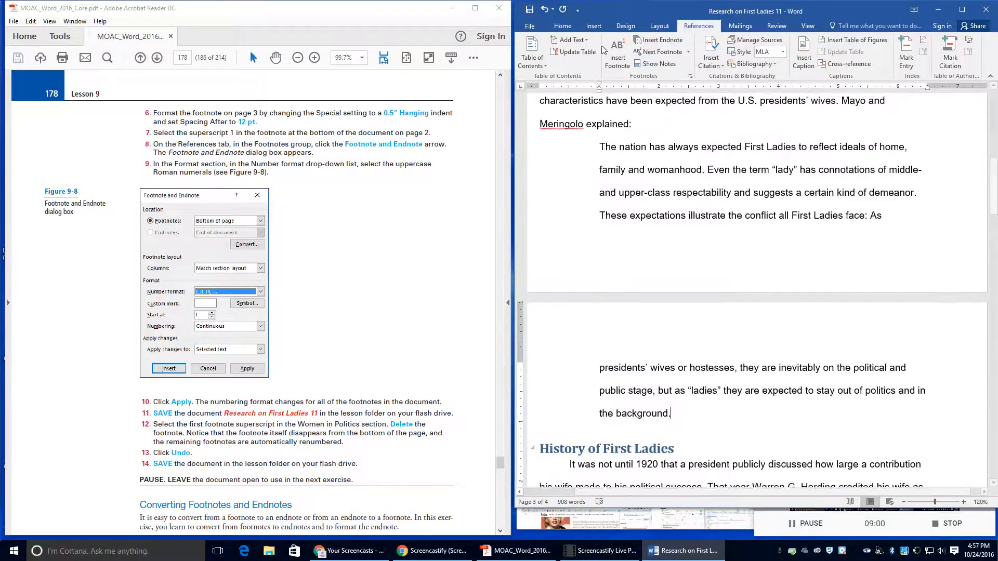
left_click(541, 10)
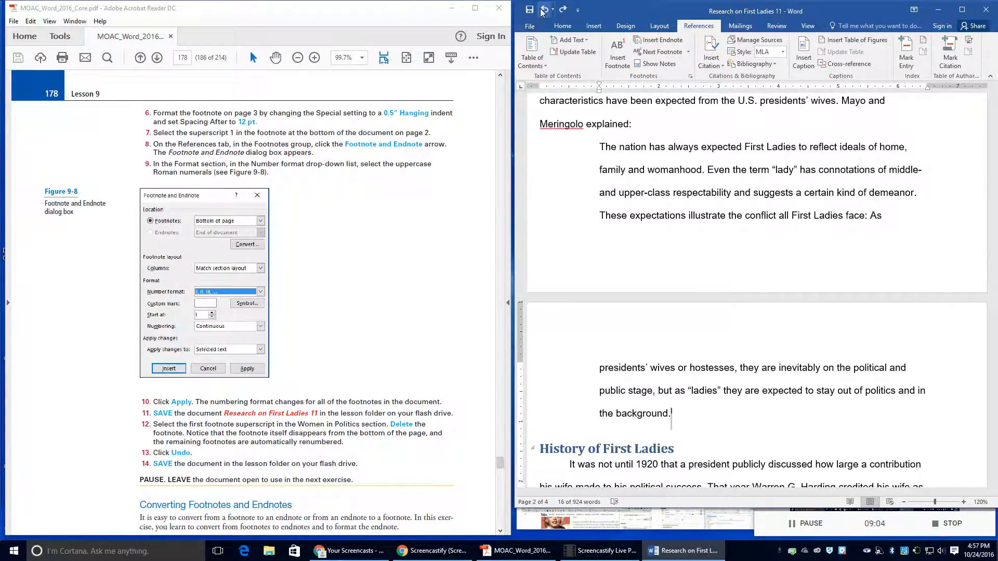
Step: Save Research on First Ladies 11 and put the cursor at the start of page 2's Anthony footnote
left_click(524, 29)
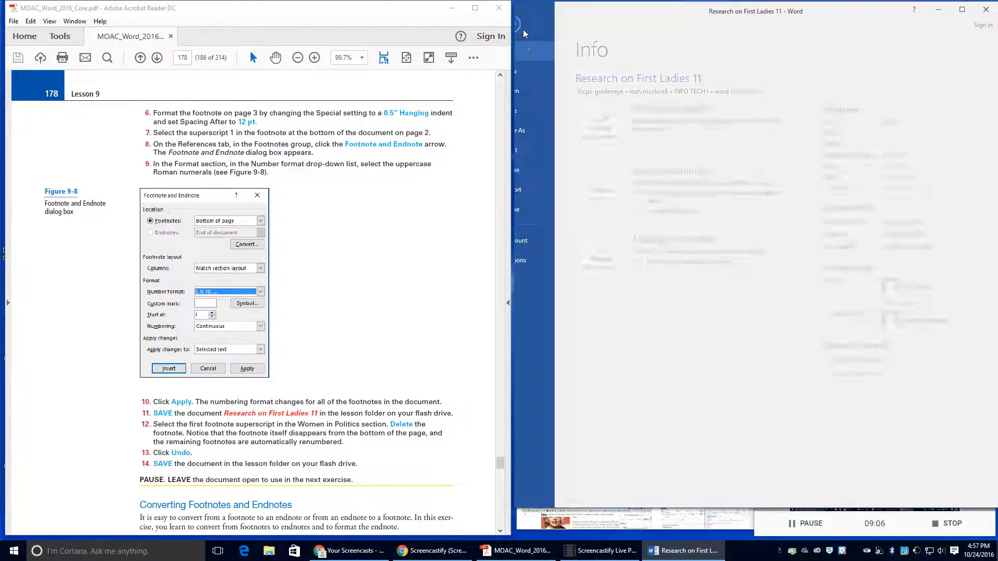
left_click(535, 111)
scroll(289, 319, "down", 2)
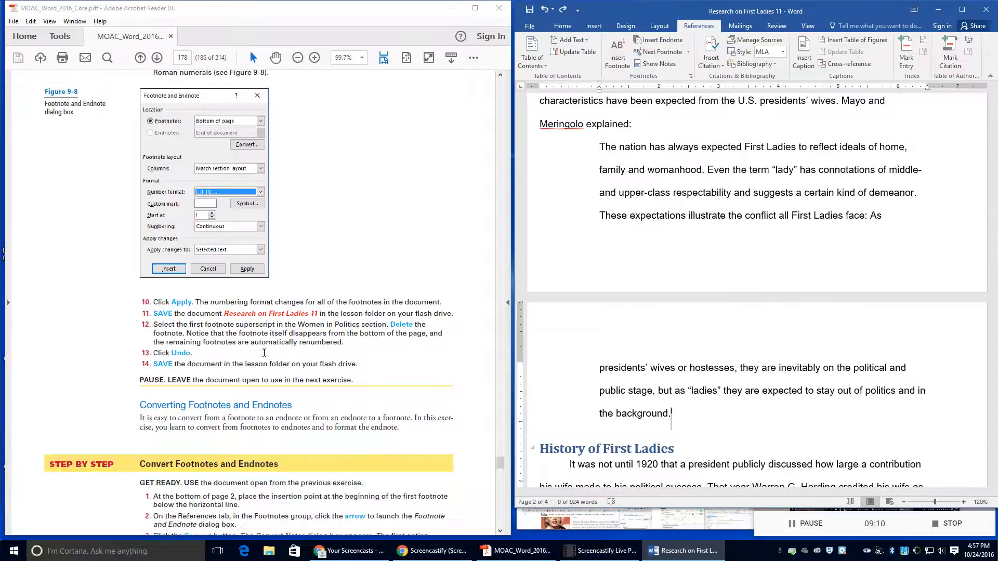
scroll(274, 343, "down", 1)
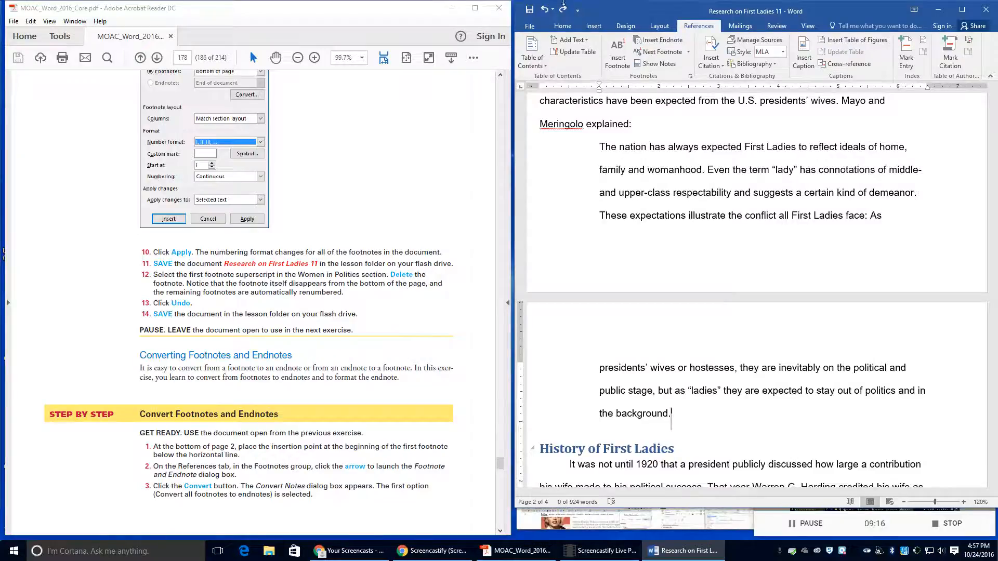
scroll(818, 331, "down", 8)
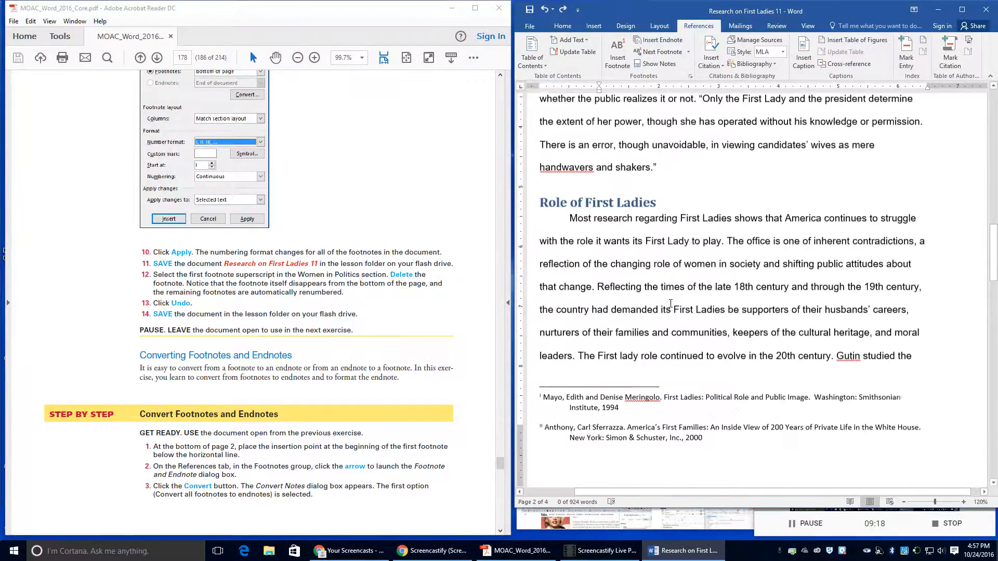
scroll(671, 304, "up", 4)
scroll(671, 304, "down", 4)
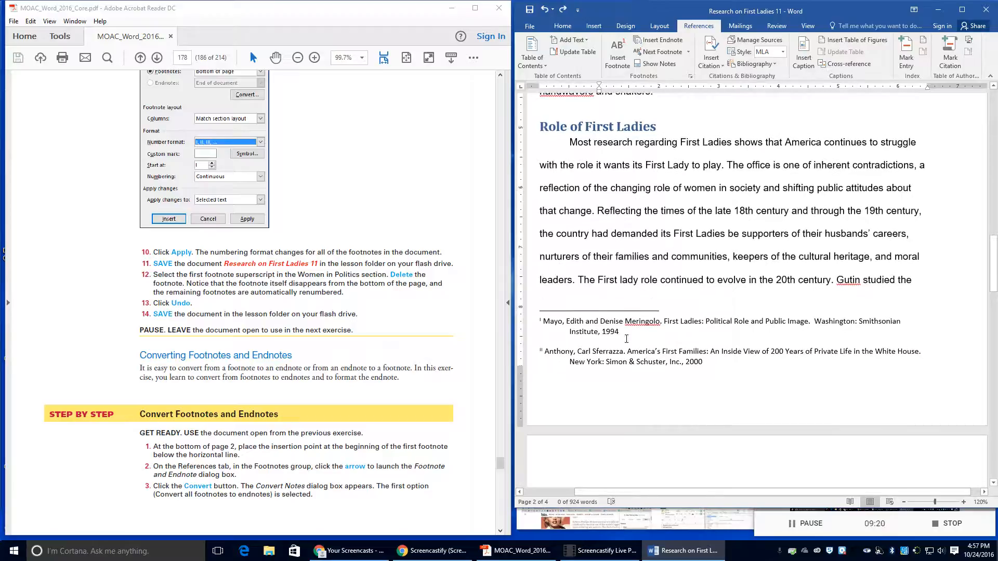
left_click(590, 351)
left_click(576, 351)
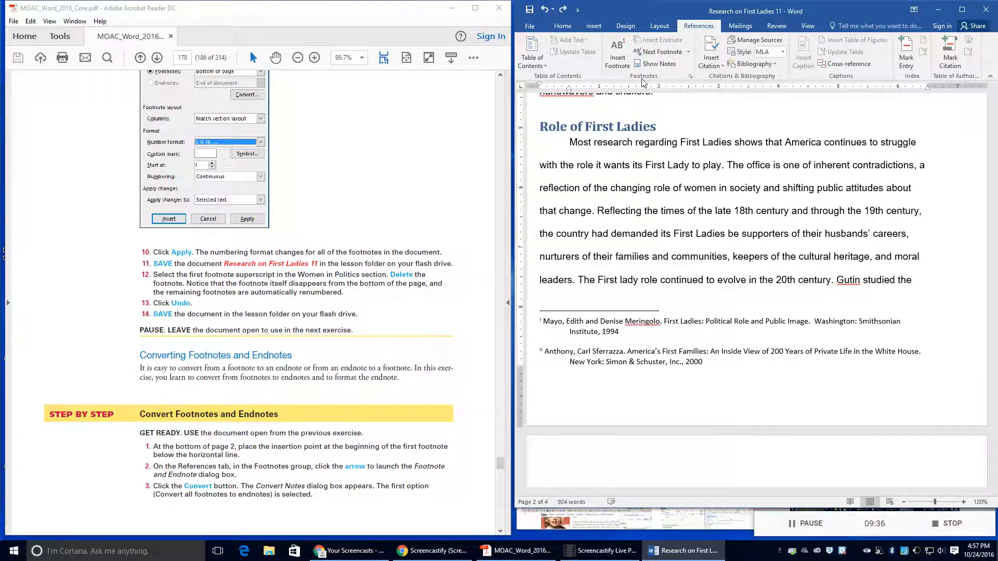
Step: Use the Footnote and Endnote dialog's Convert option to turn all three footnotes into endnotes
left_click(691, 76)
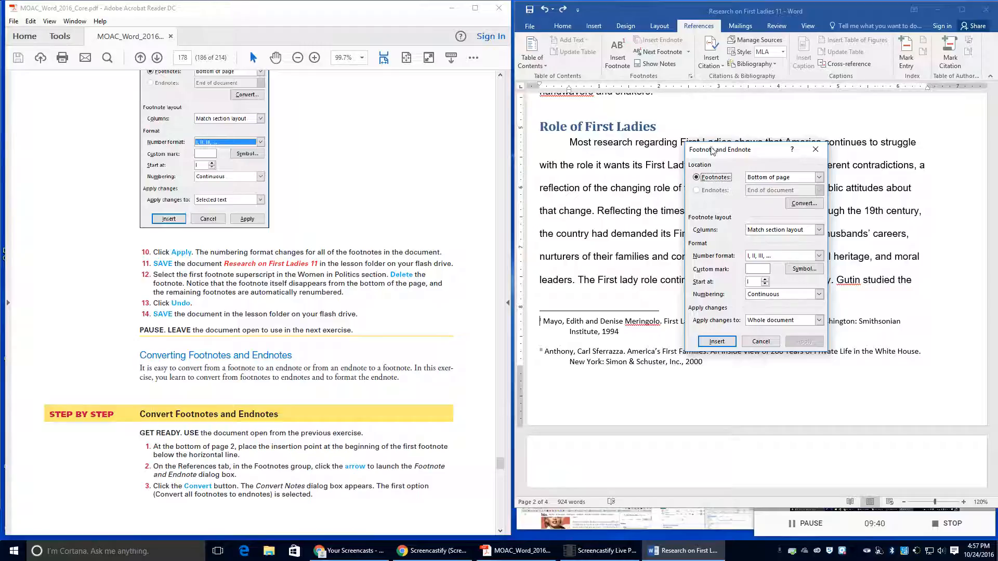
left_click(799, 208)
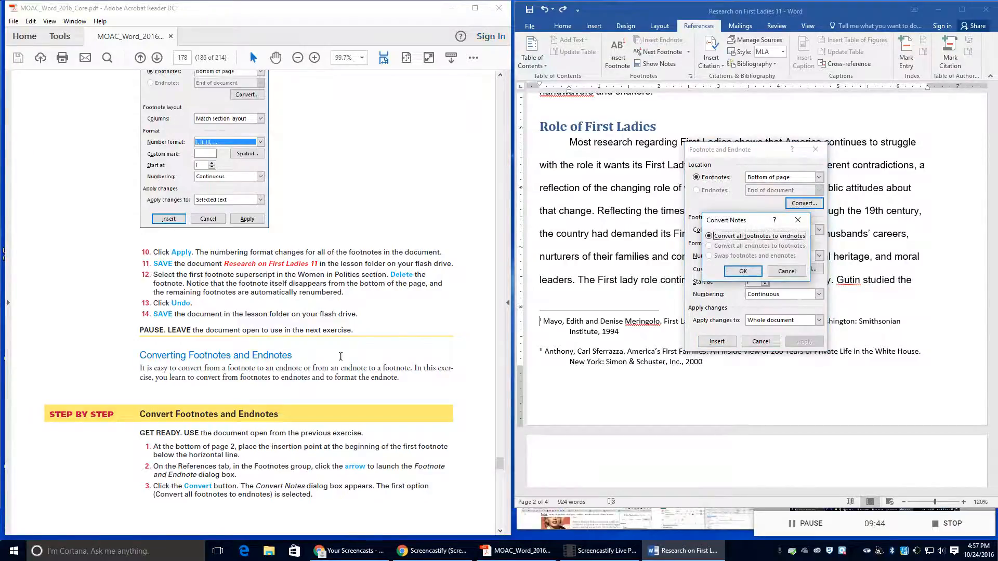
scroll(341, 357, "down", 4)
scroll(341, 357, "down", 1)
left_click(339, 357)
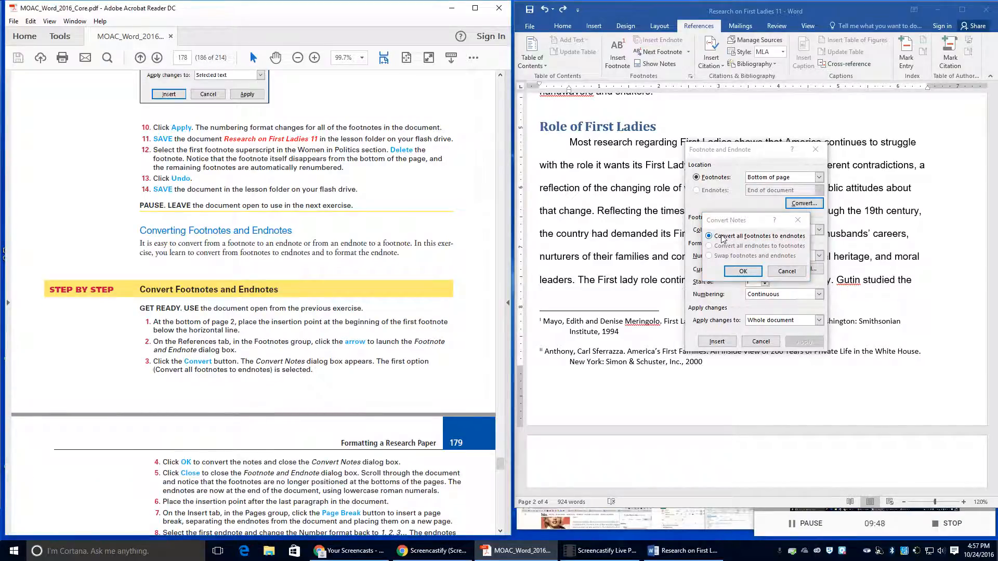
scroll(414, 364, "down", 1)
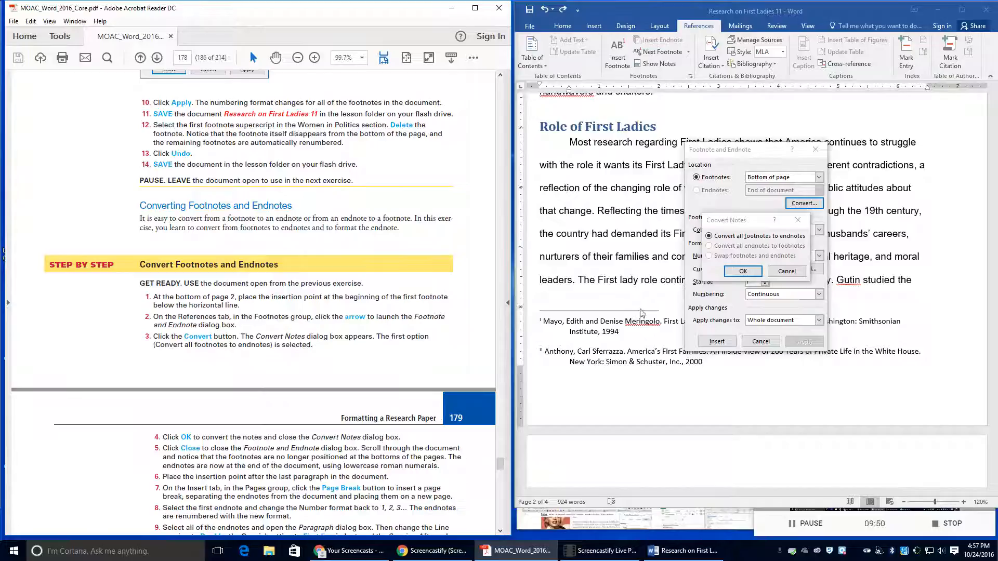
left_click(742, 271)
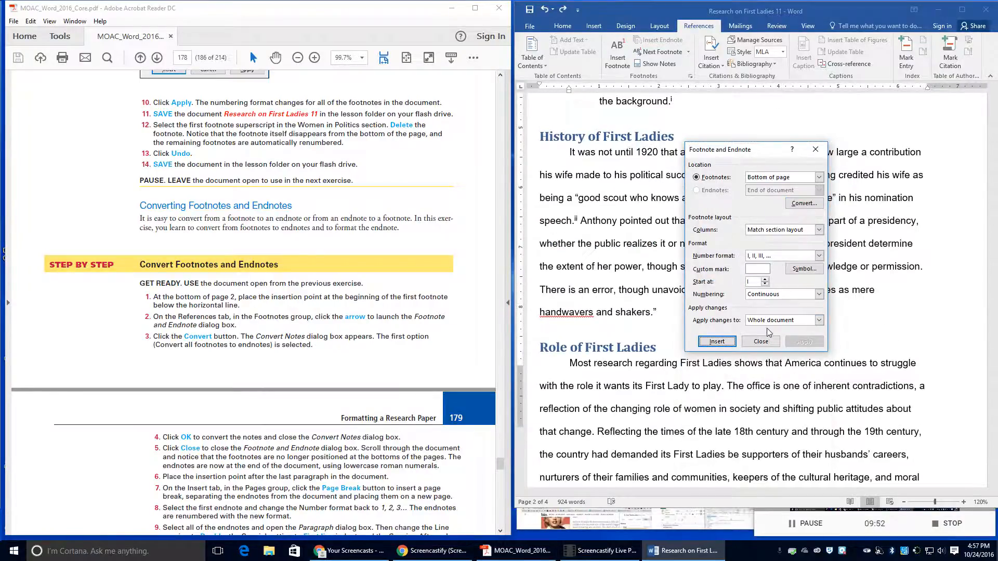
left_click(760, 342)
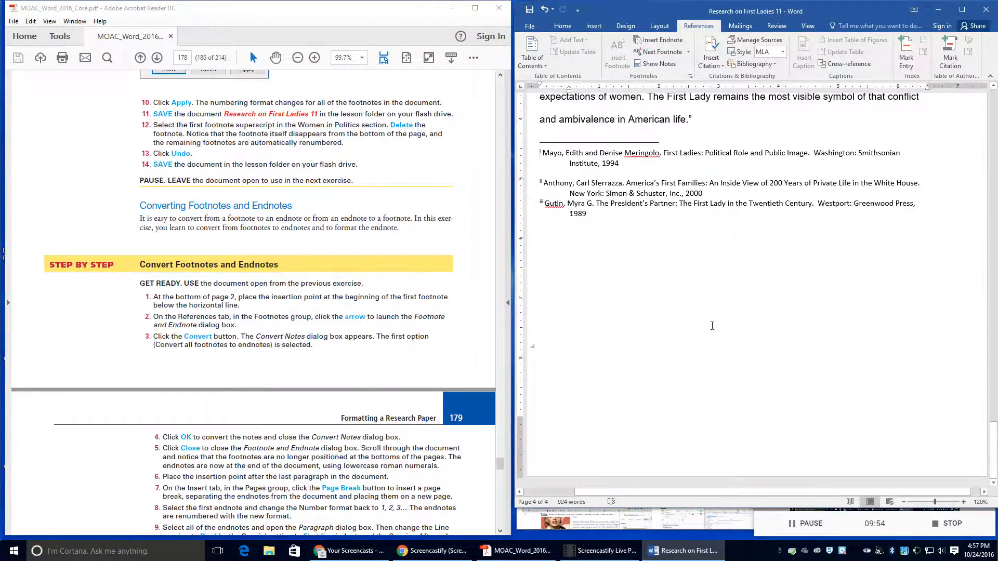
scroll(712, 326, "up", 5)
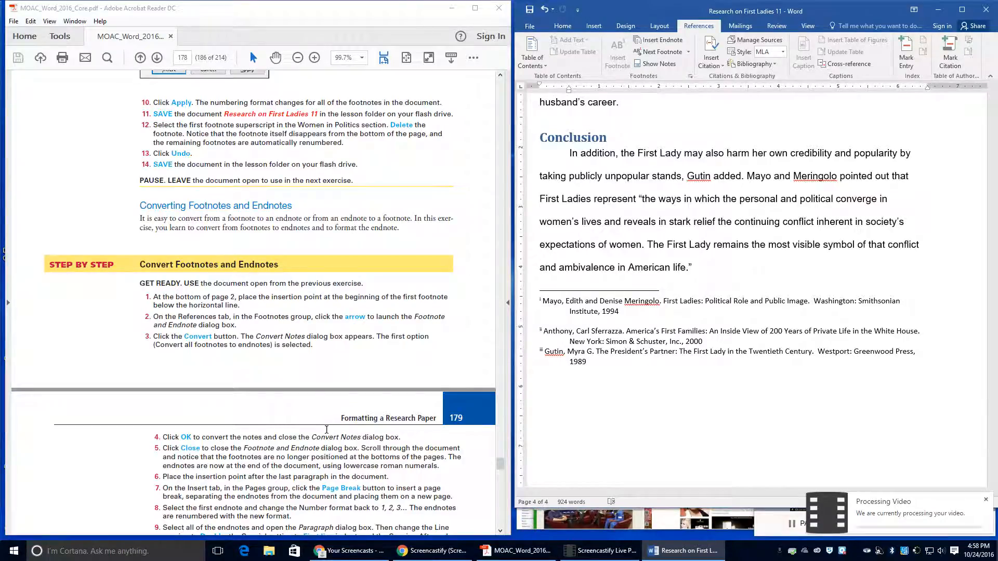
Step: Scroll down to check the endnotes i–iii that follow the Conclusion on page 4
scroll(326, 432, "down", 1)
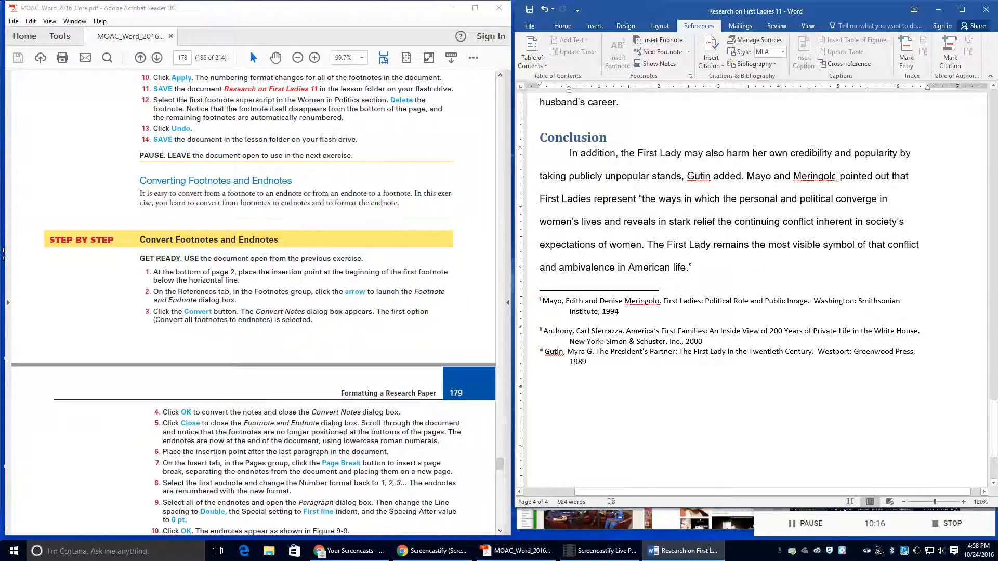
Step: Insert a page break after the Conclusion so endnotes i–iii start on page 5
left_click(709, 266)
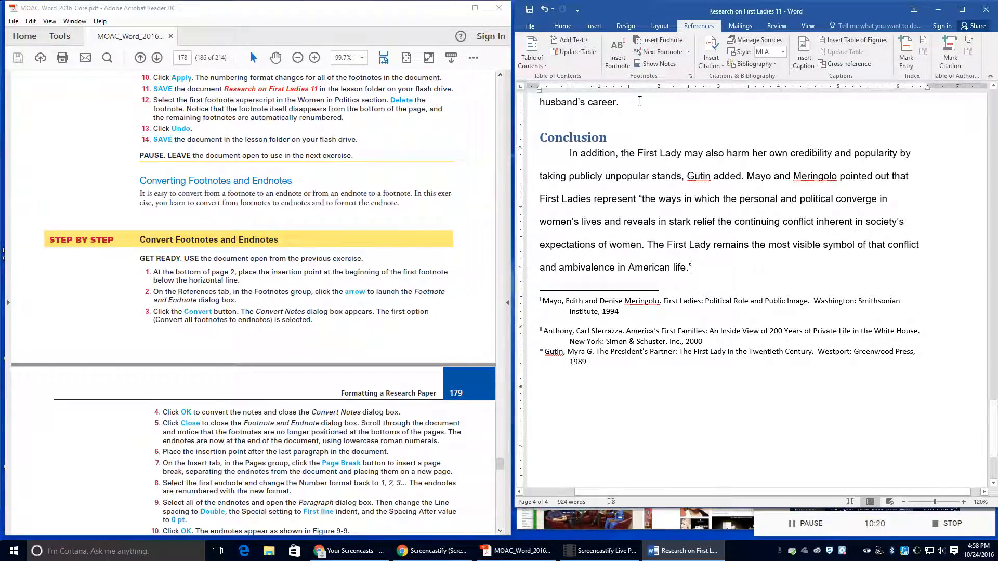
left_click(595, 29)
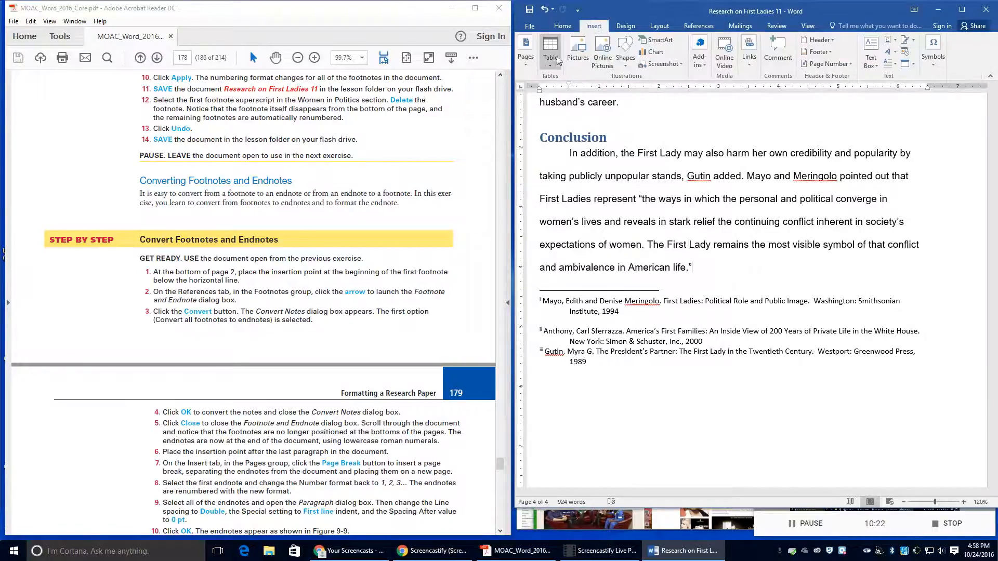
left_click(527, 65)
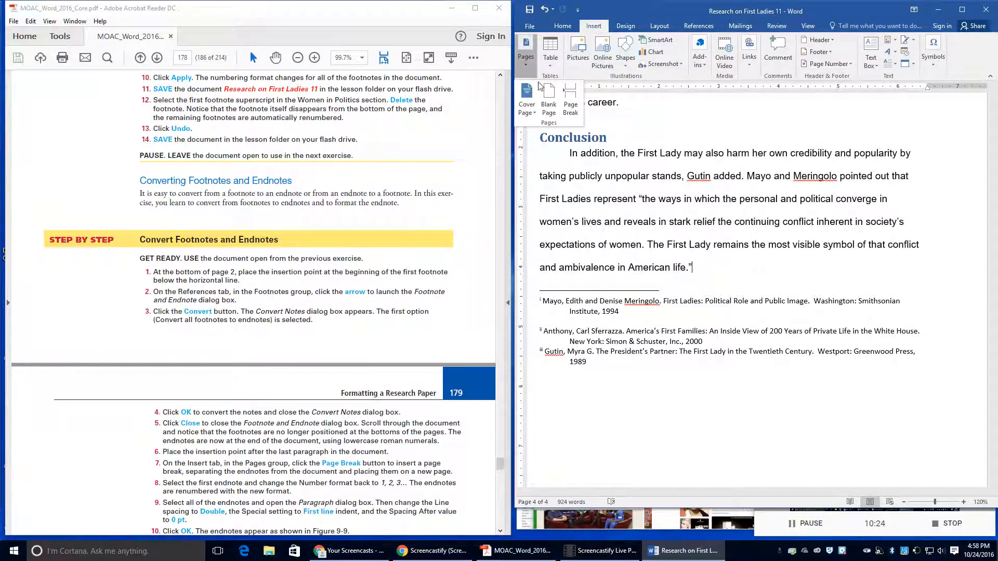
left_click(571, 107)
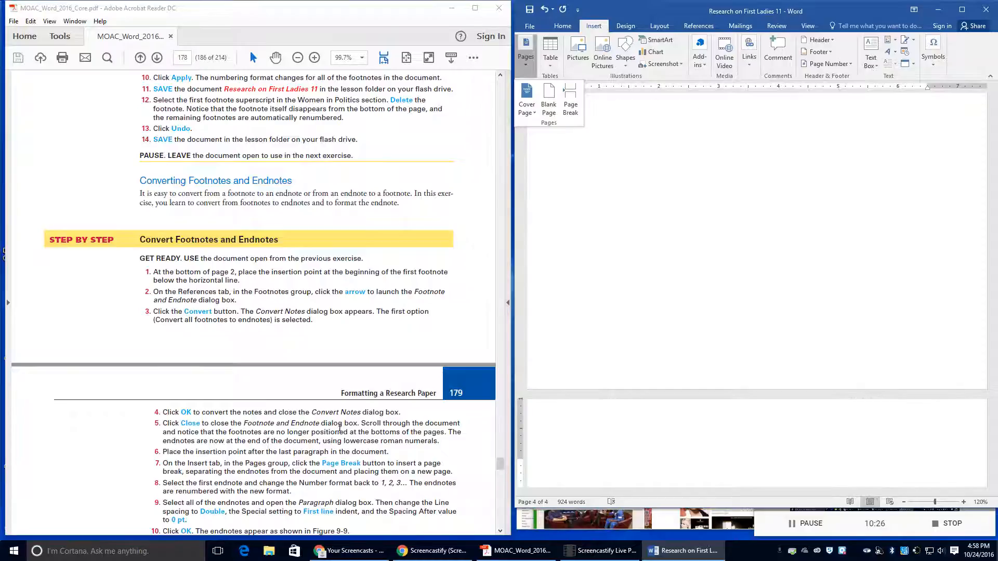
scroll(198, 440, "down", 2)
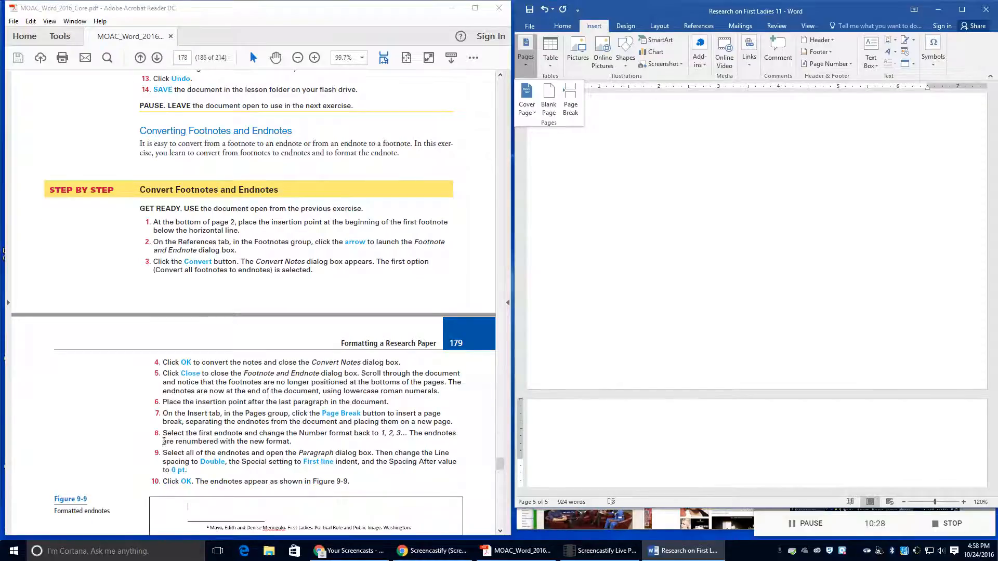
scroll(660, 289, "down", 1)
scroll(659, 290, "down", 1)
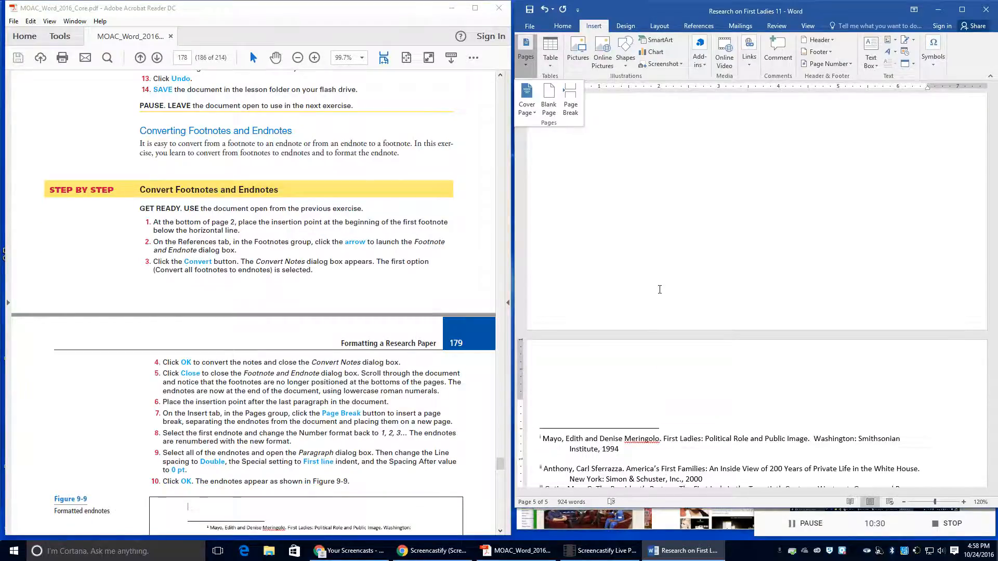
scroll(659, 289, "up", 6)
scroll(658, 290, "down", 3)
scroll(659, 289, "down", 5)
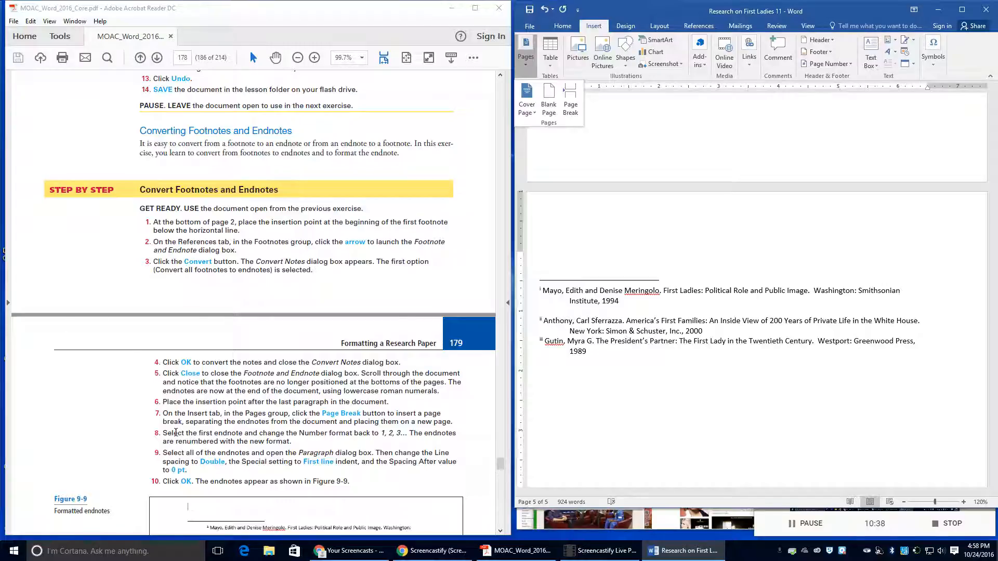
left_click(539, 288)
Step: Change the endnote number format to 1, 2, 3 in the Footnote and Endnote dialog and apply it
left_click(541, 291)
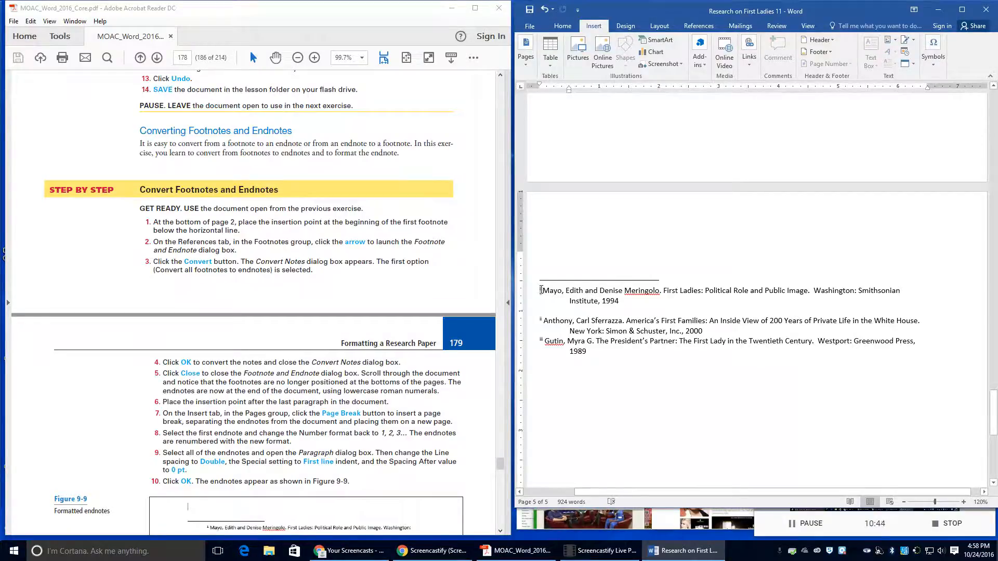
left_click_drag(541, 291, 651, 306)
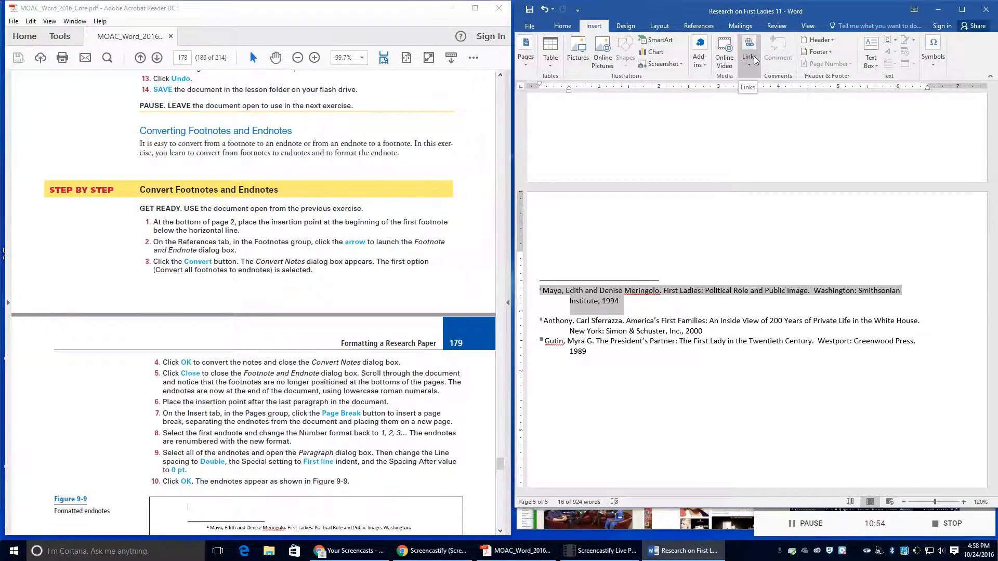
left_click(714, 27)
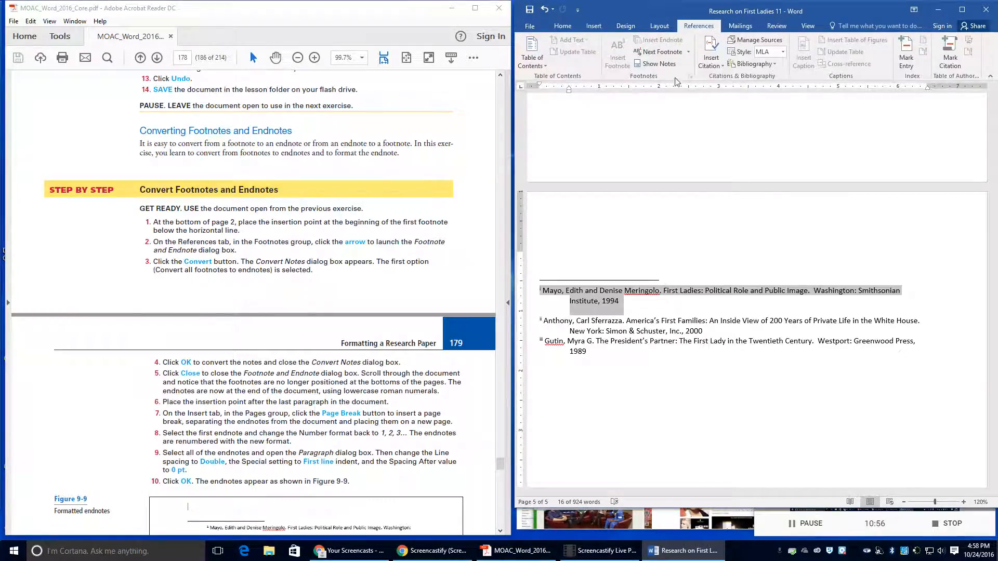
left_click(599, 301)
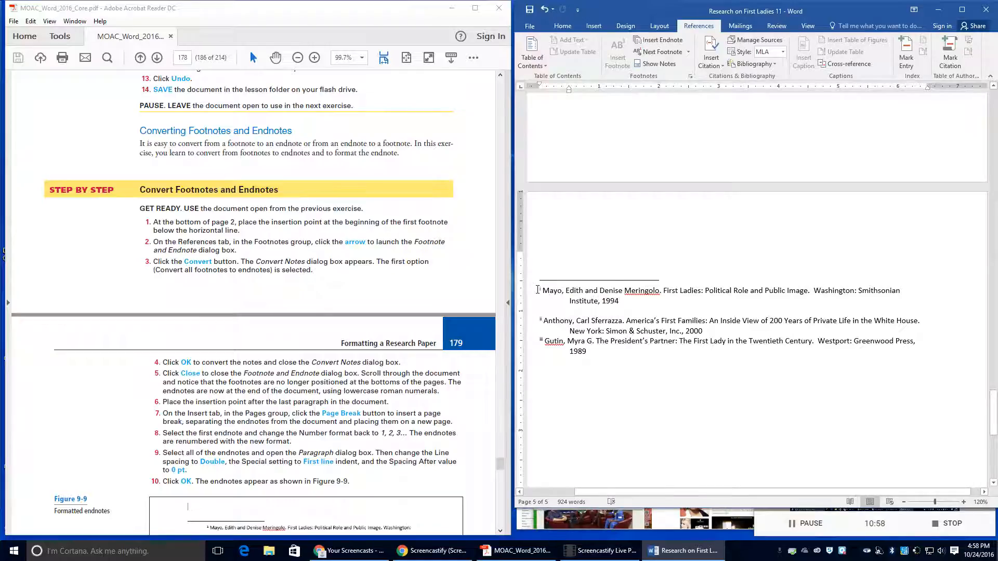
left_click(538, 289)
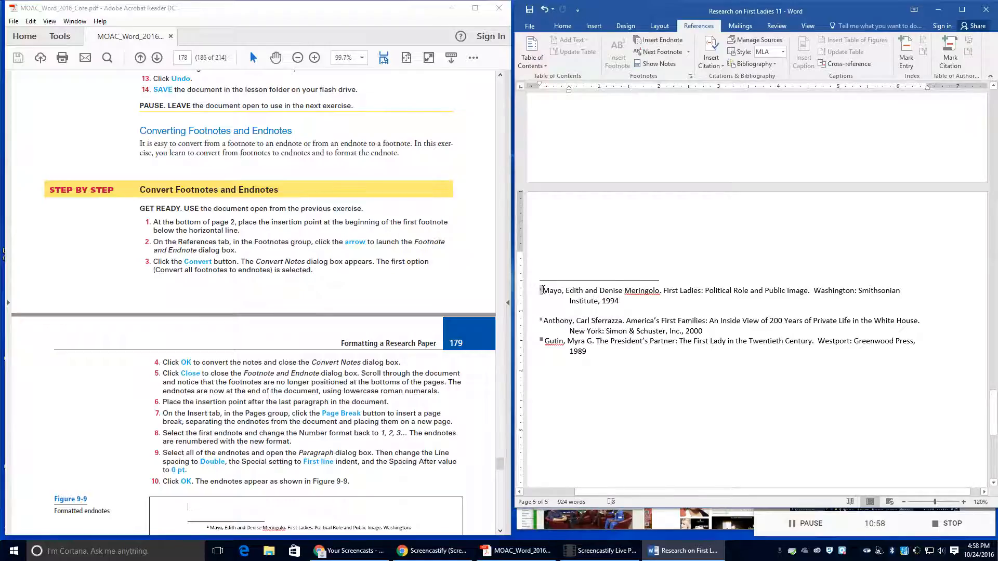
left_click(692, 77)
left_click(776, 256)
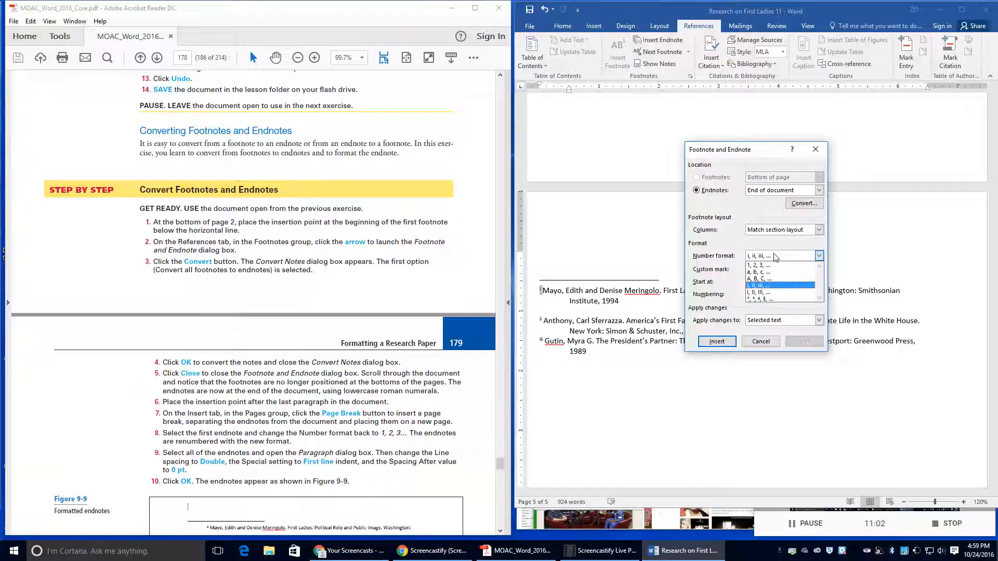
left_click(775, 266)
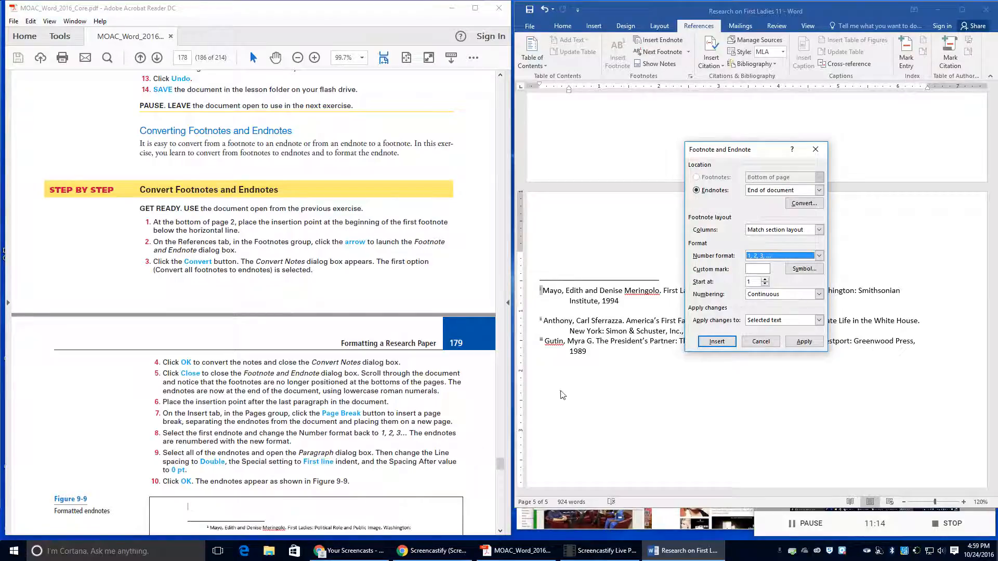
left_click(802, 342)
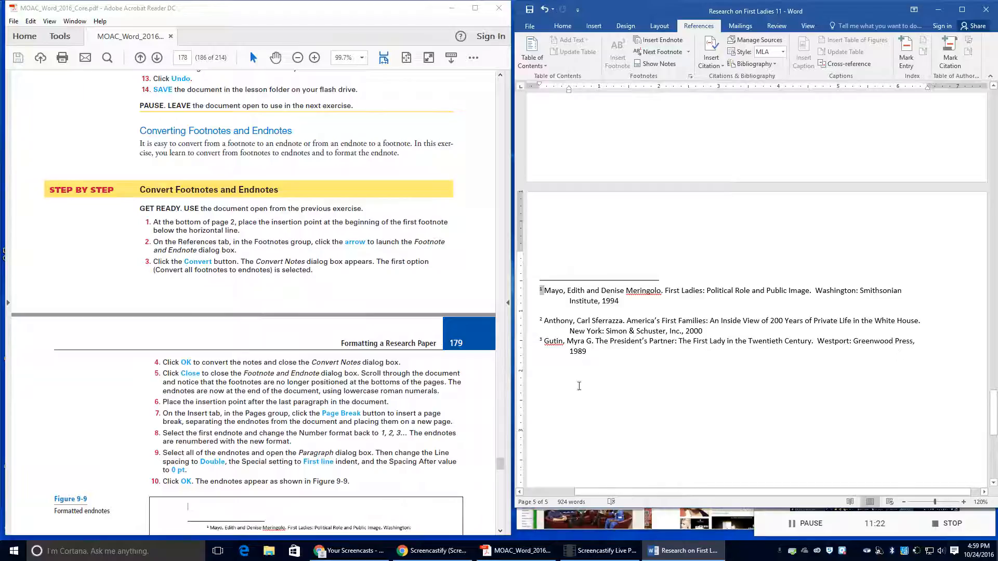
Step: Select the renumbered endnotes at the top of page 5
left_click(545, 291)
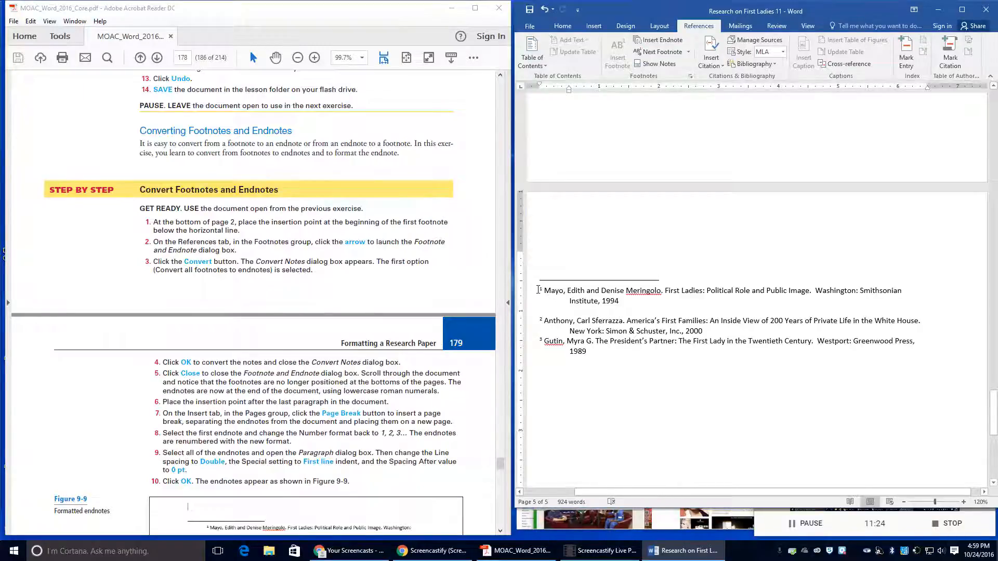
left_click_drag(539, 289, 590, 359)
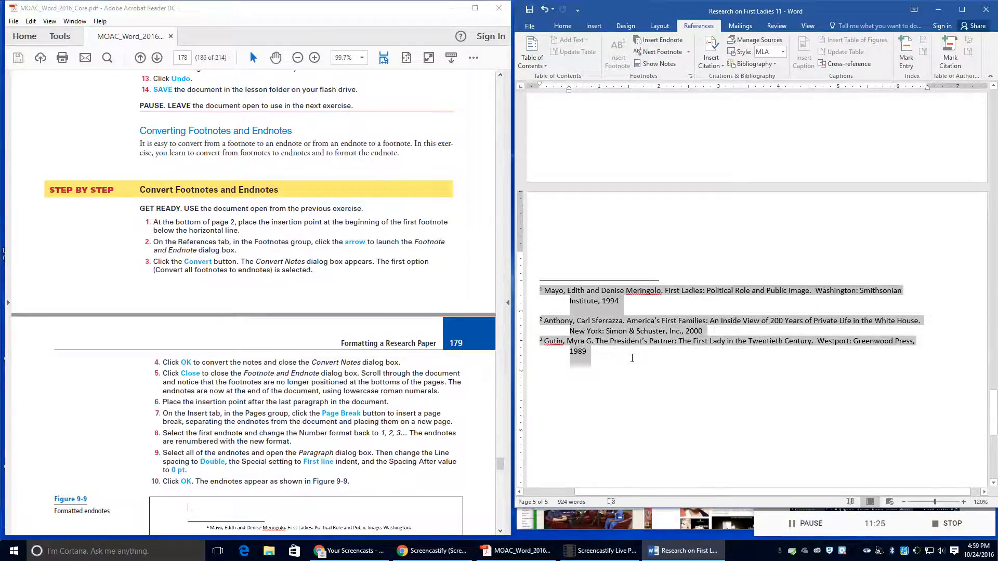
left_click(590, 341)
left_click_drag(539, 291, 543, 332)
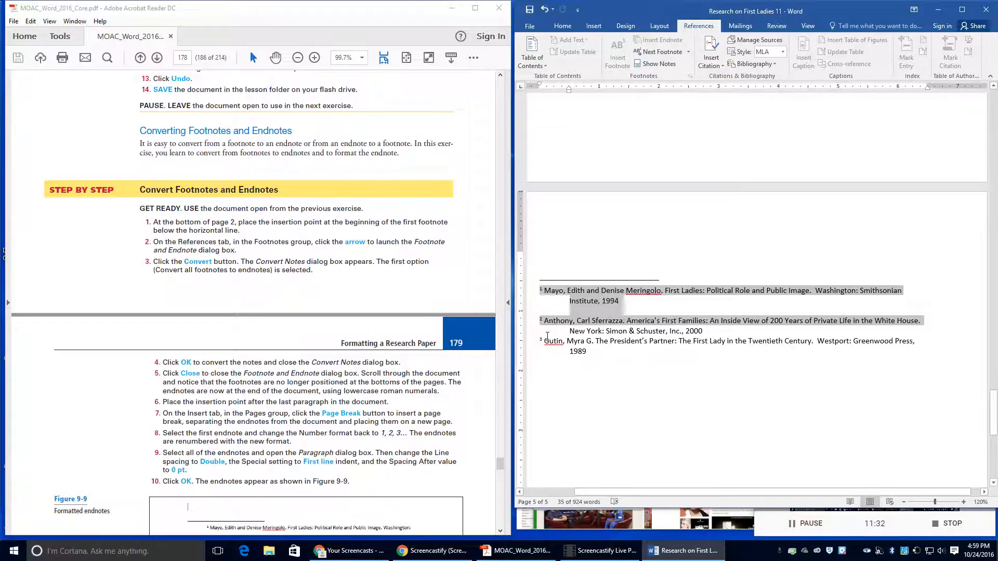
Step: Give the selected endnotes a First line indent and 0 pt spacing after
left_click(547, 338)
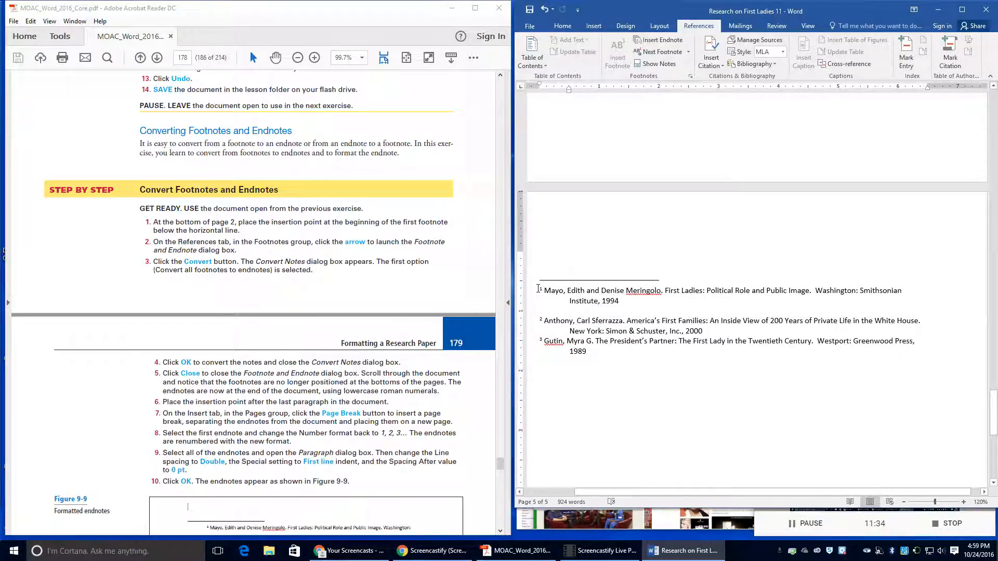
left_click_drag(540, 290, 588, 353)
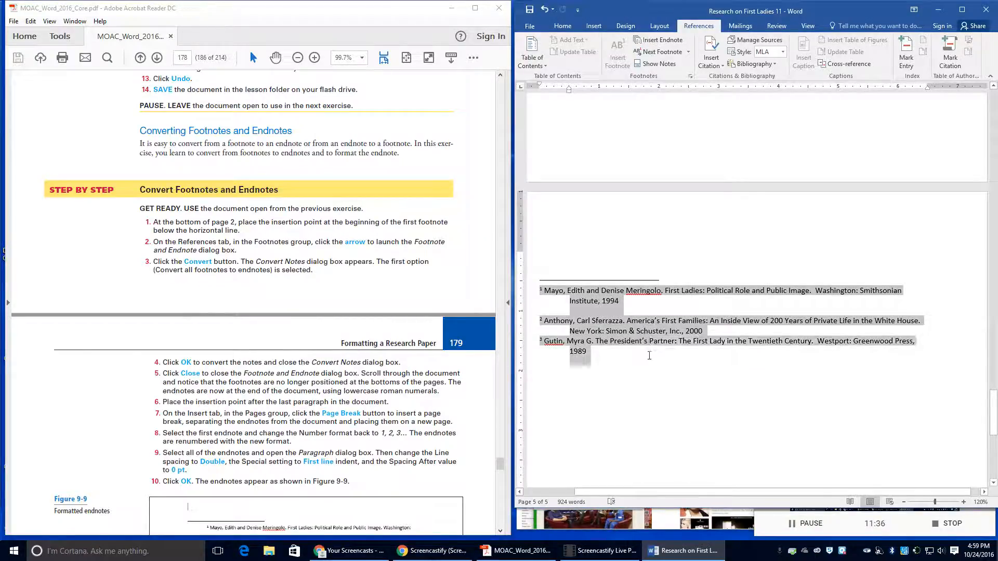
right_click(594, 326)
left_click(628, 395)
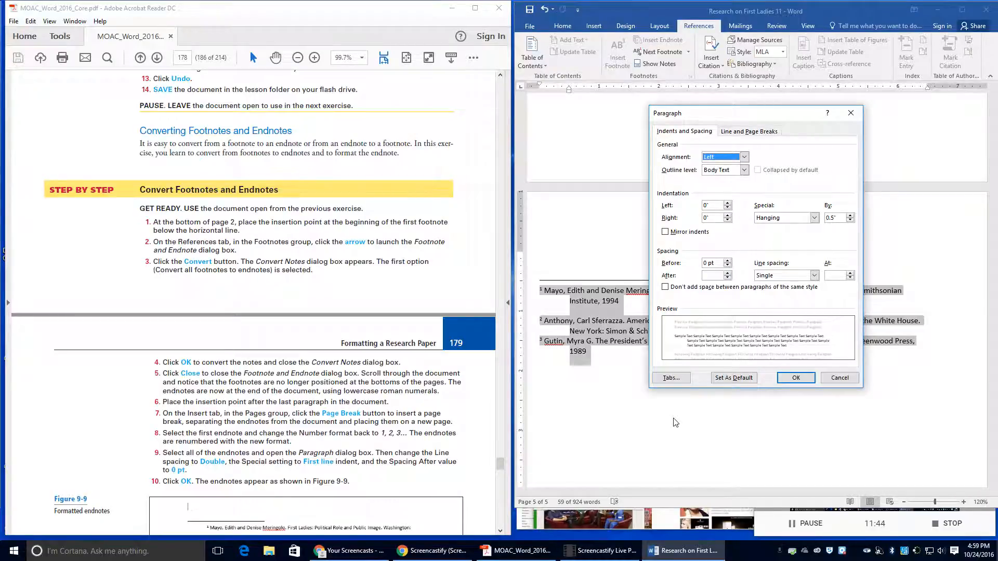
left_click(768, 276)
left_click(777, 306)
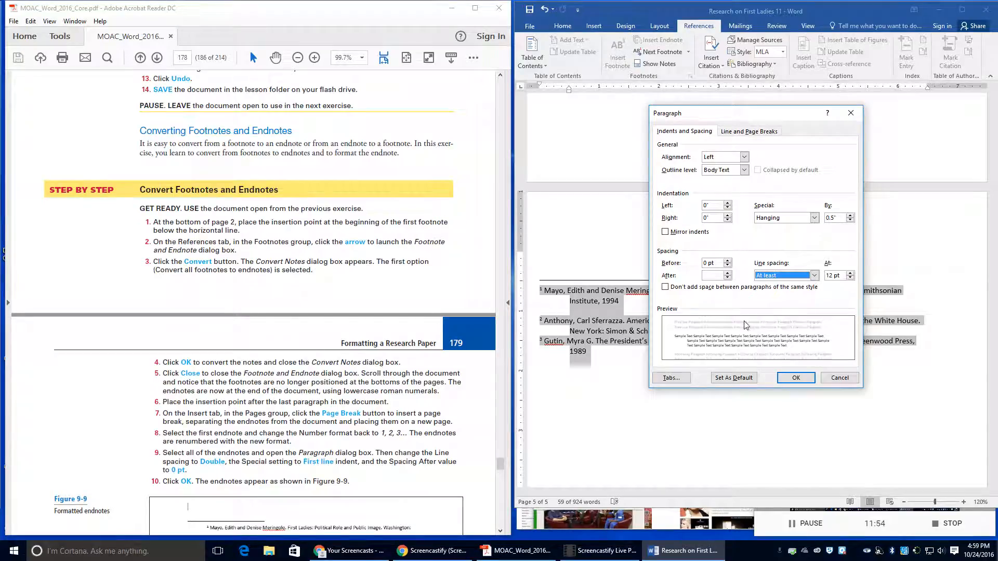
left_click(781, 218)
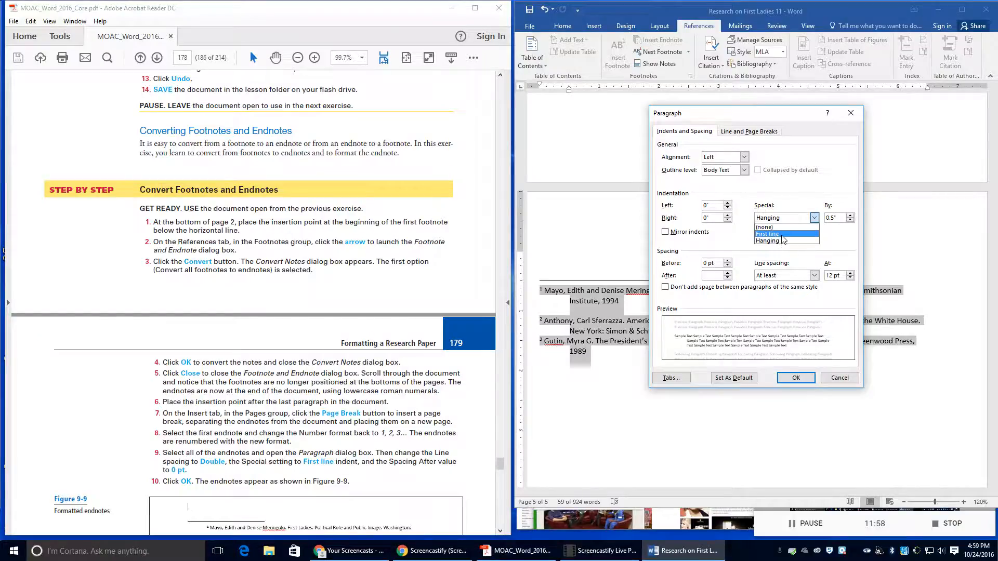
left_click(783, 235)
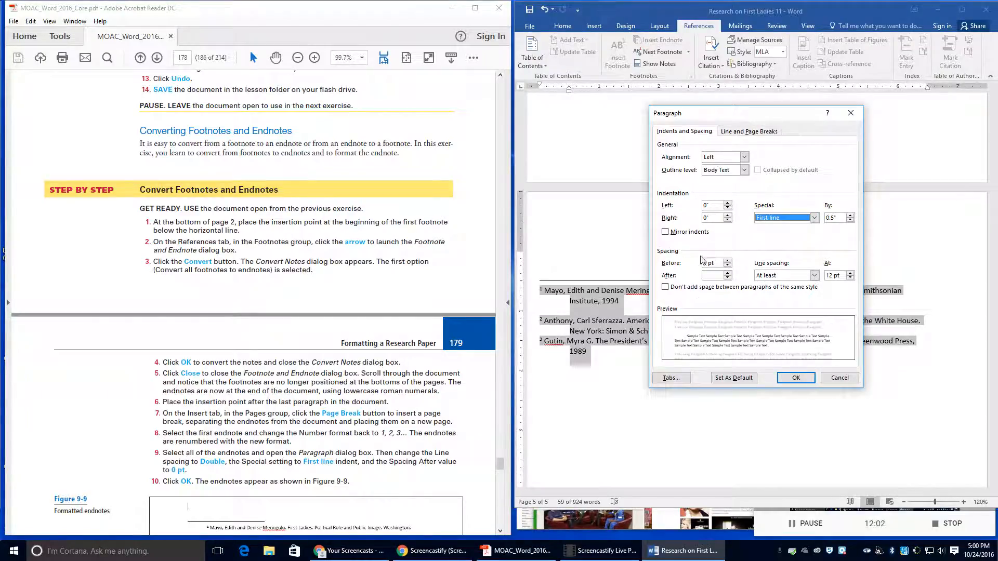
left_click(727, 278)
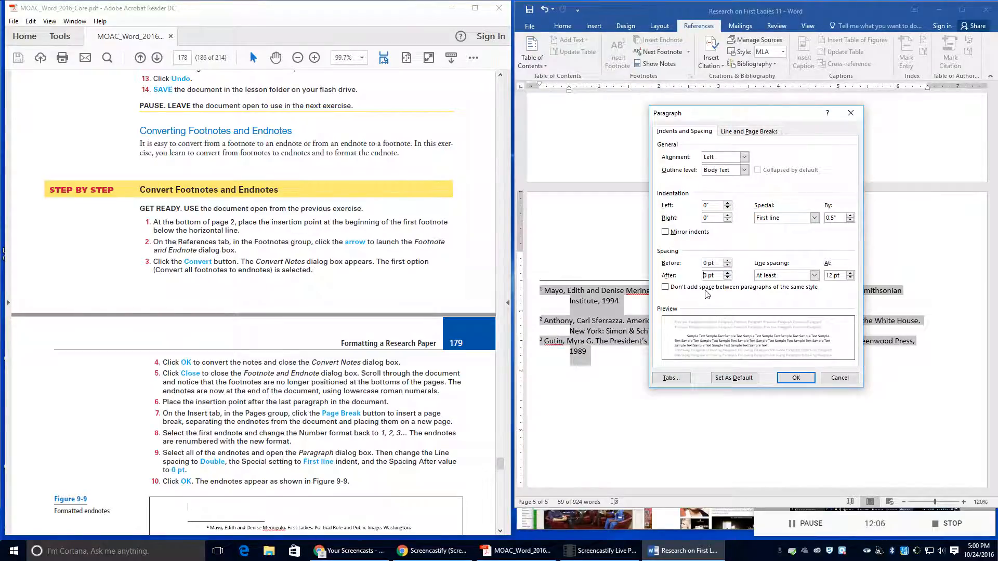
left_click(793, 378)
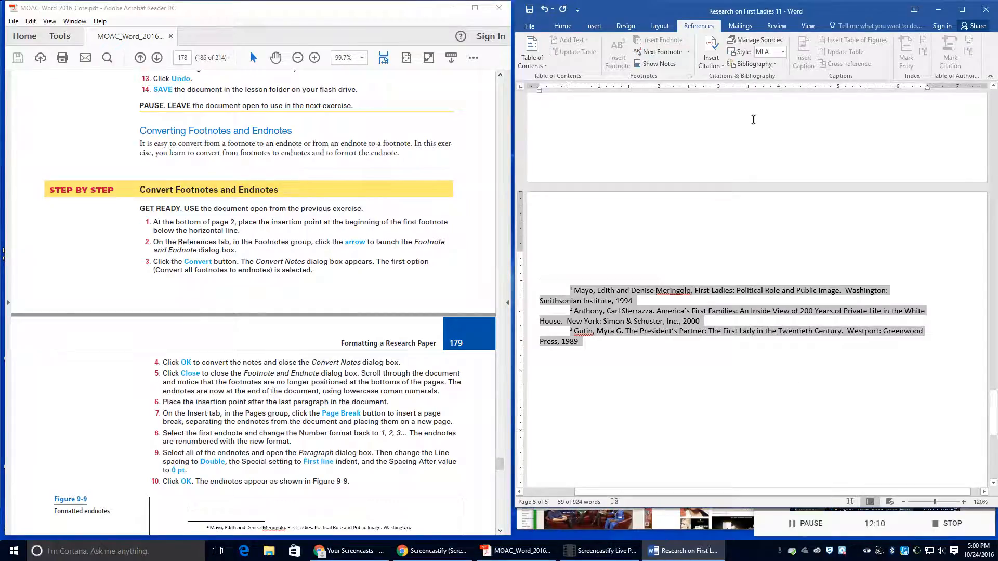
Step: Change the endnotes' line spacing to Double
right_click(617, 317)
left_click(649, 386)
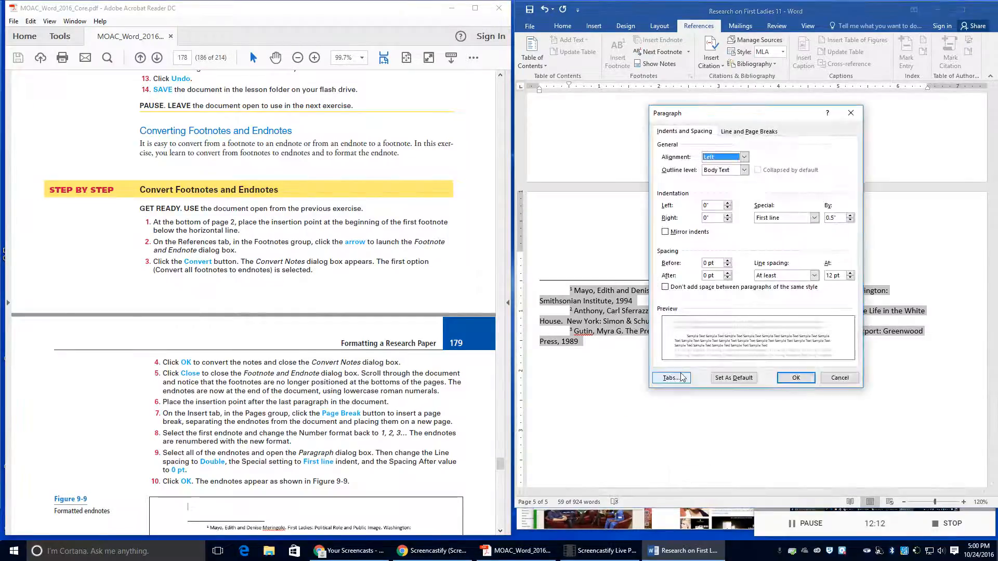
left_click(777, 277)
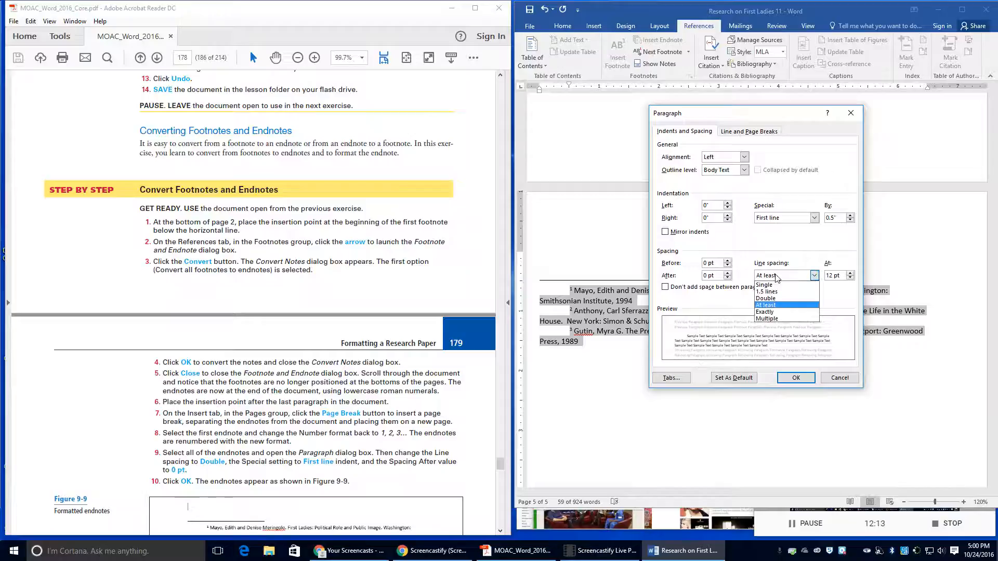
left_click(776, 300)
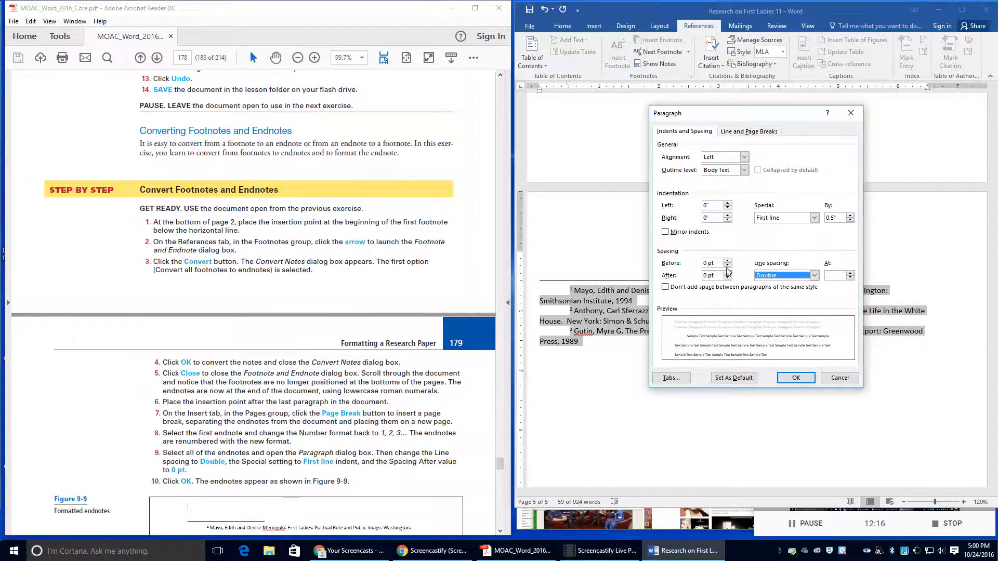
left_click(795, 377)
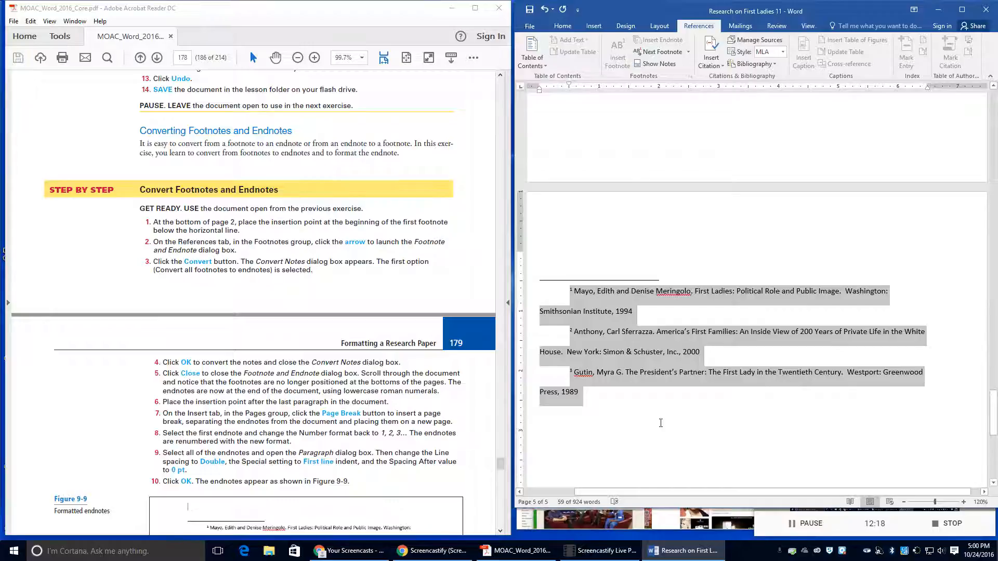
Step: Save As into Lesson 9, changing the name's final 1 to 2: Research on First Ladies 12
scroll(278, 486, "down", 3)
scroll(278, 486, "down", 1)
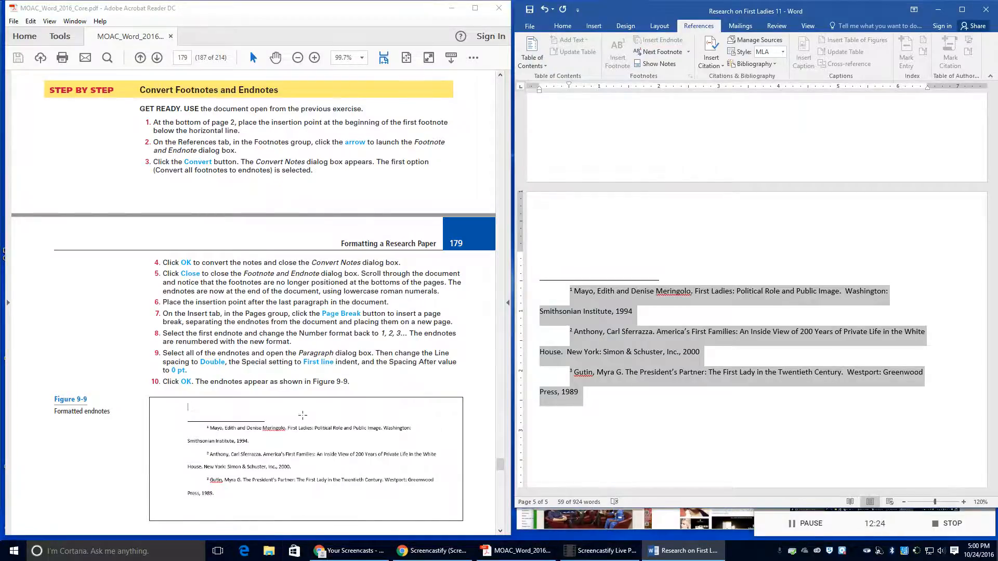
scroll(306, 423, "down", 6)
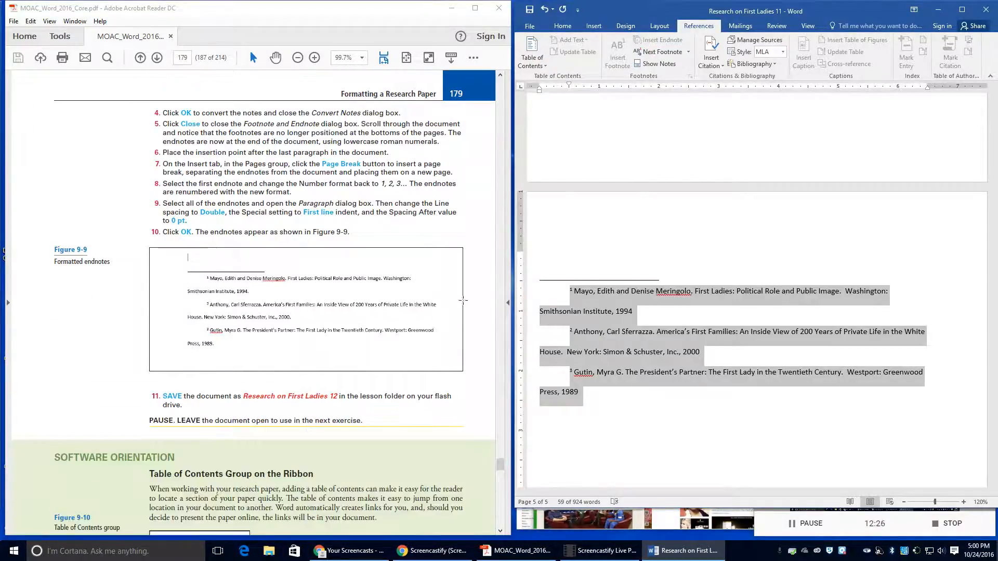
left_click(530, 26)
left_click(541, 130)
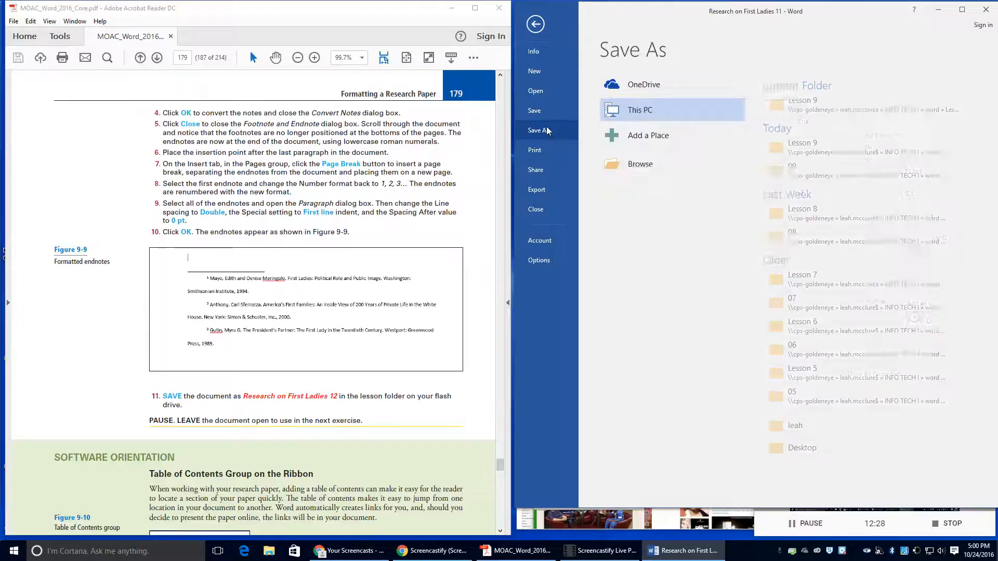
left_click(789, 107)
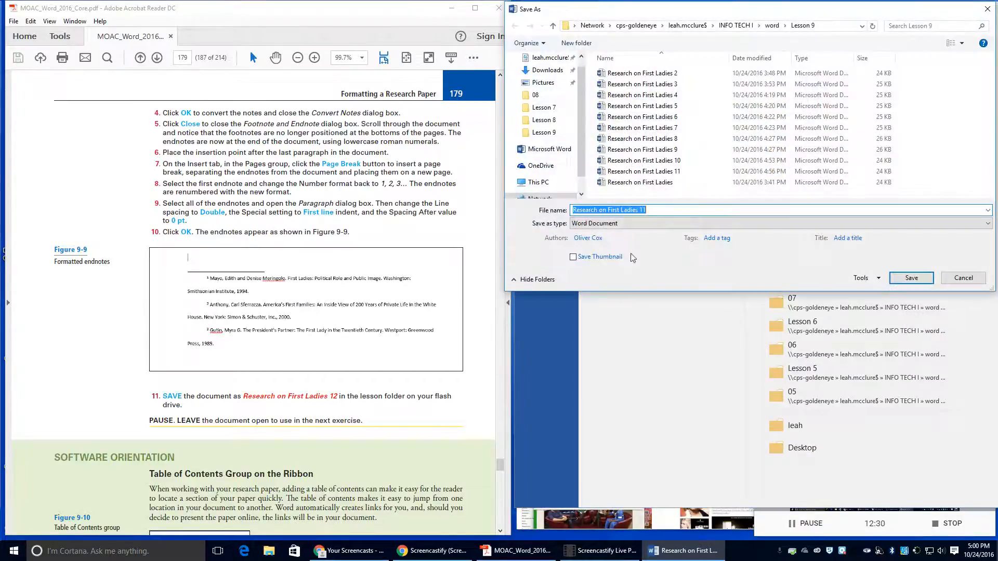
left_click(652, 210)
key("BackSpace")
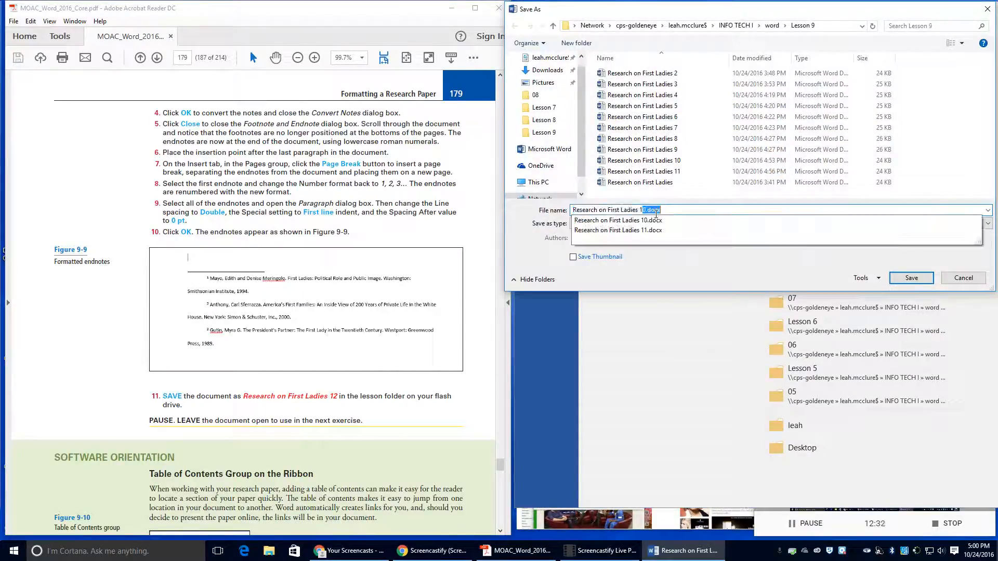
type("2")
left_click(893, 281)
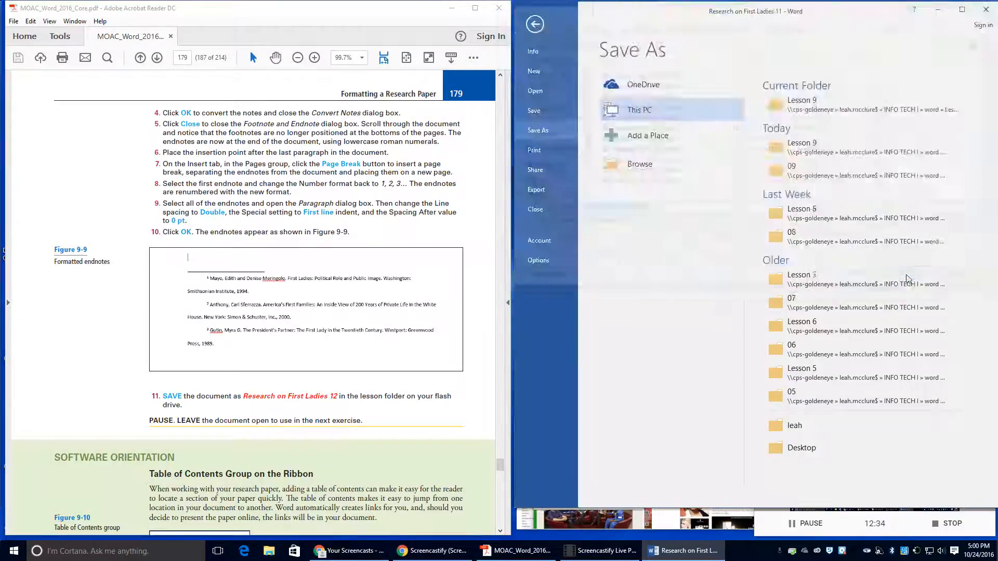
scroll(211, 227, "down", 10)
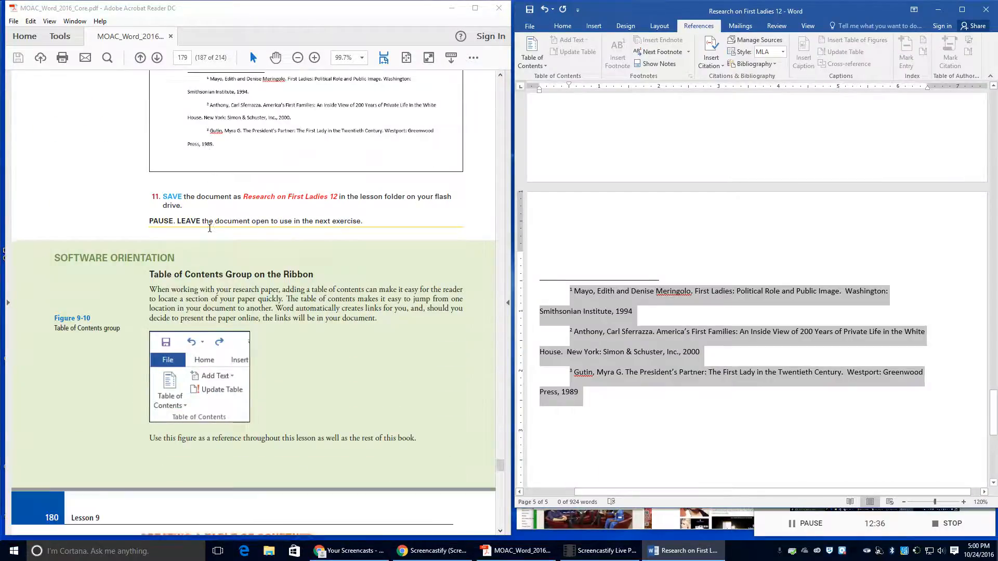
scroll(211, 226, "down", 5)
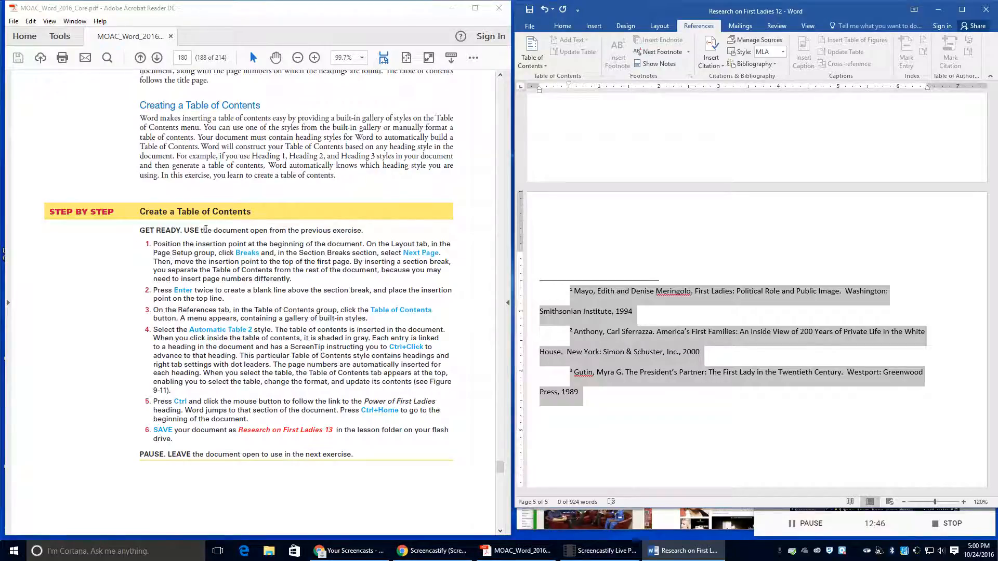
left_click_drag(201, 231, 268, 231)
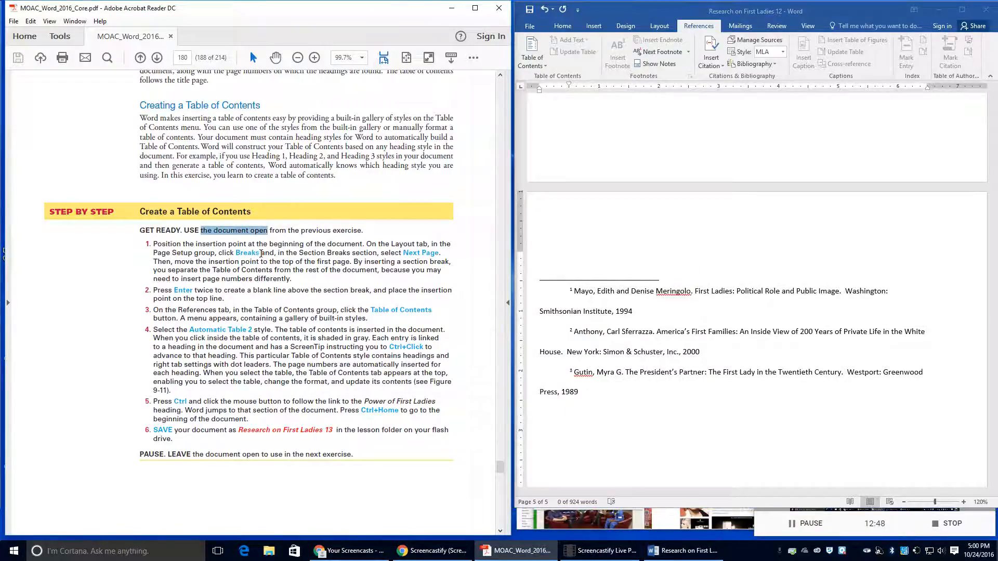
scroll(261, 254, "up", 10)
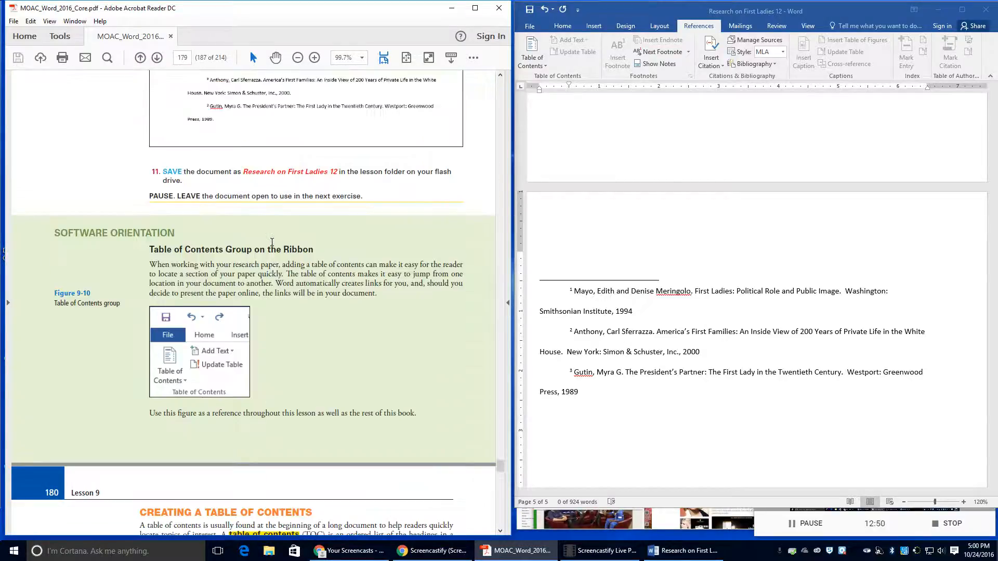
scroll(272, 241, "down", 7)
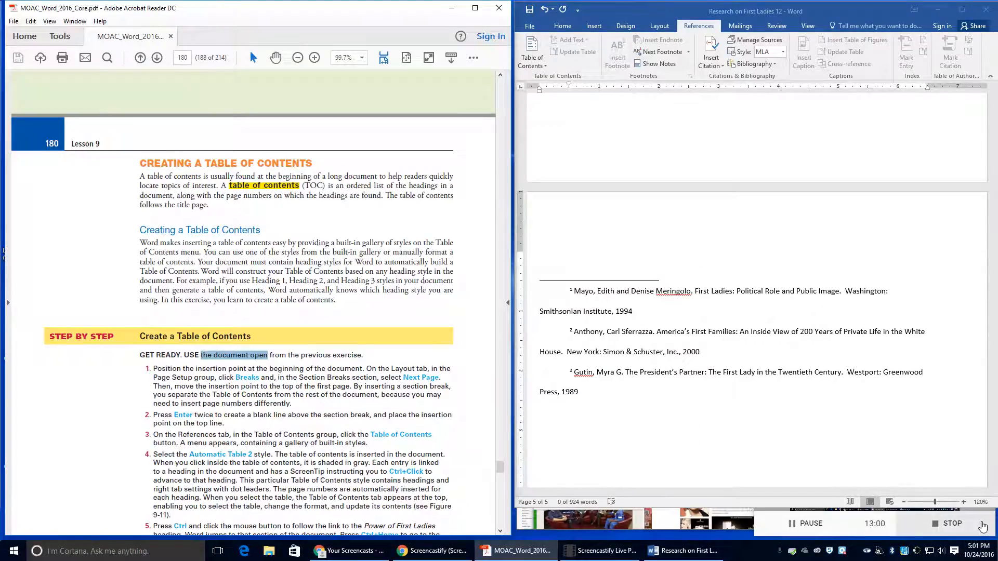
key("Home")
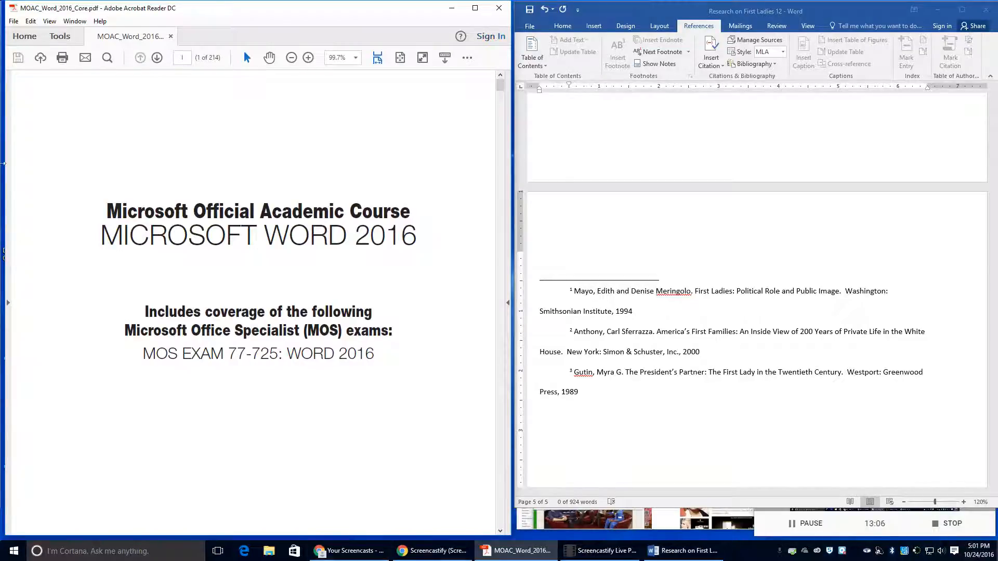
left_click(182, 59)
type("179")
key("Return")
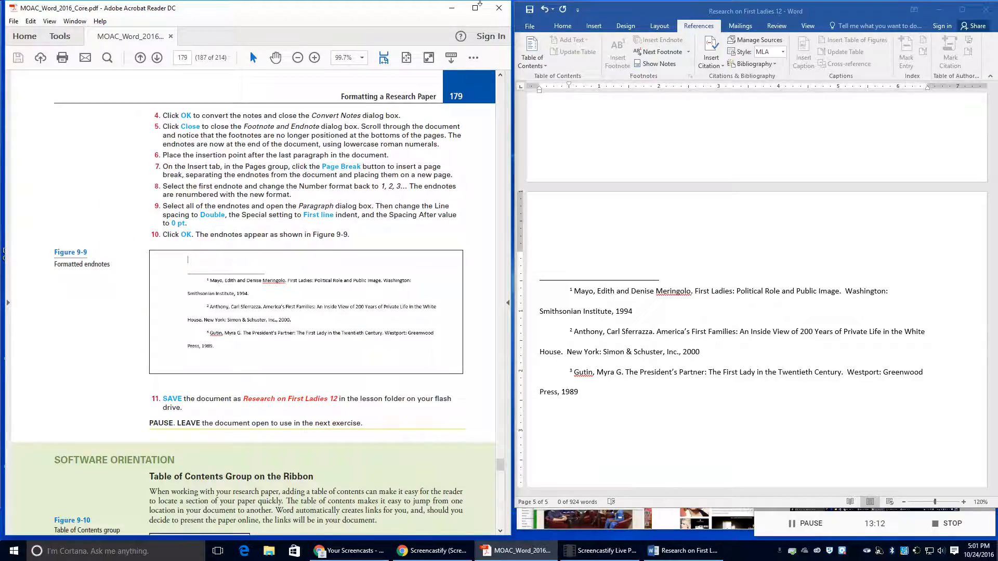
left_click(740, 354)
Step: Jump to the document start and insert a Next Page section break from Layout > Breaks
left_click(746, 282)
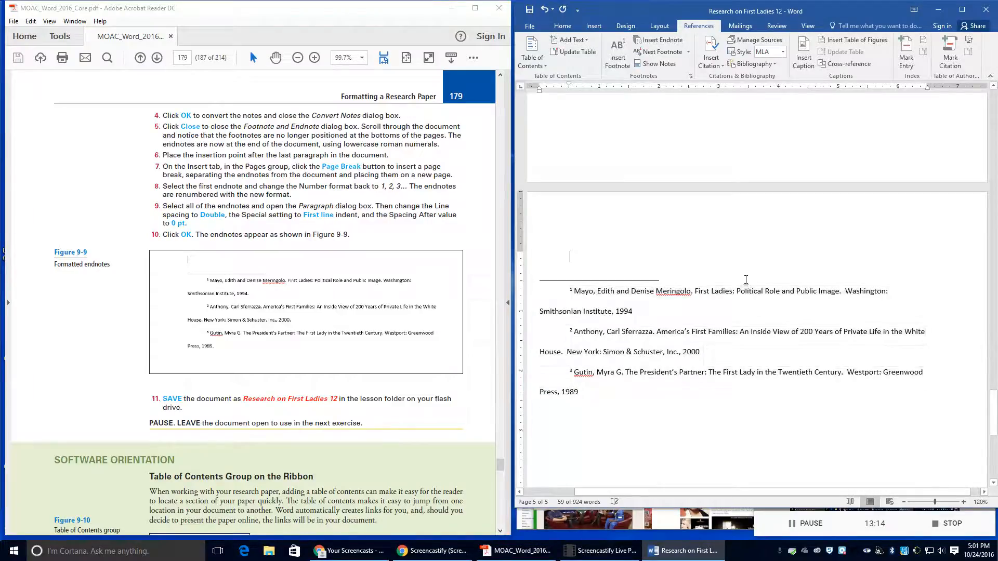
key("ctrl+Home")
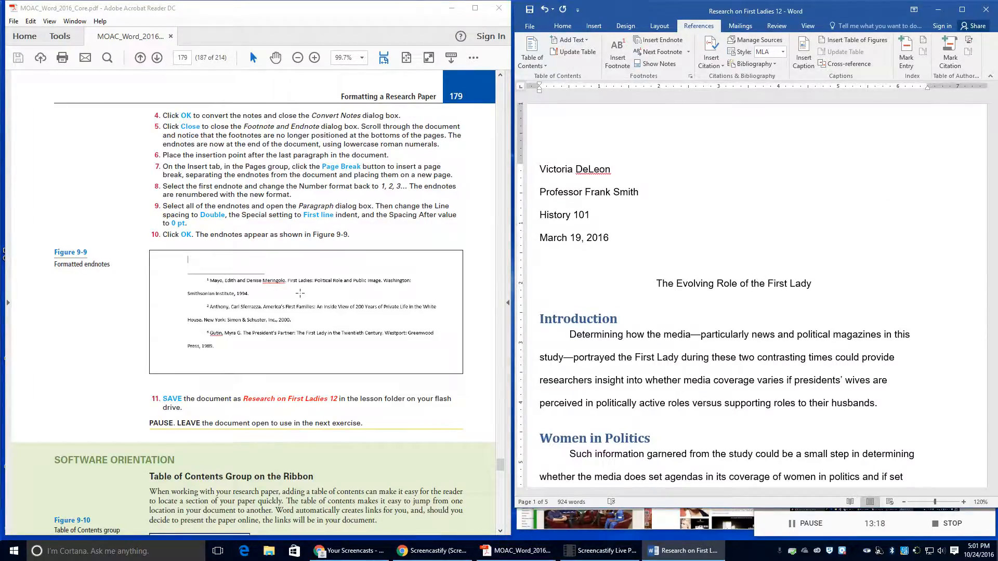
scroll(284, 291, "down", 15)
scroll(307, 290, "down", 2)
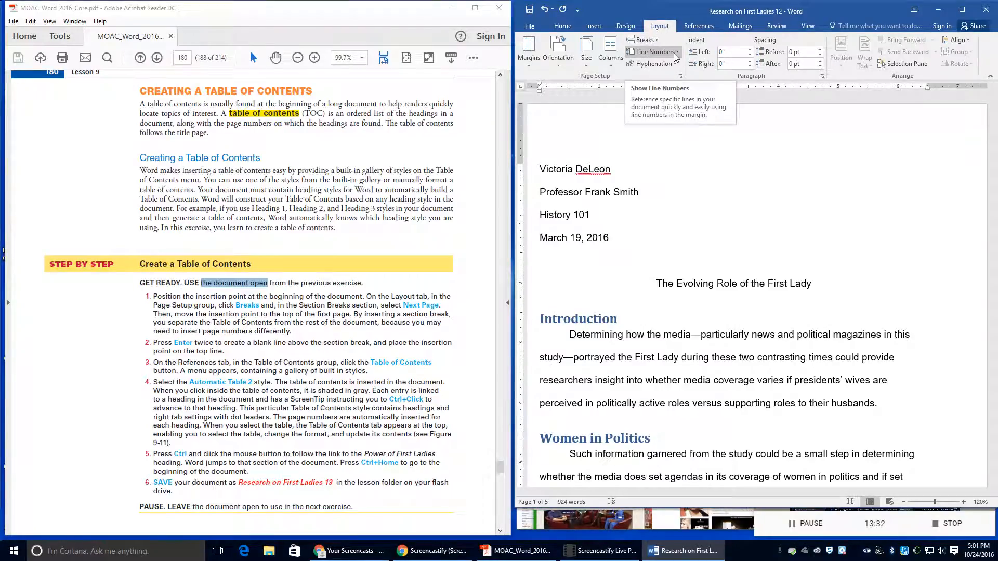
left_click(644, 42)
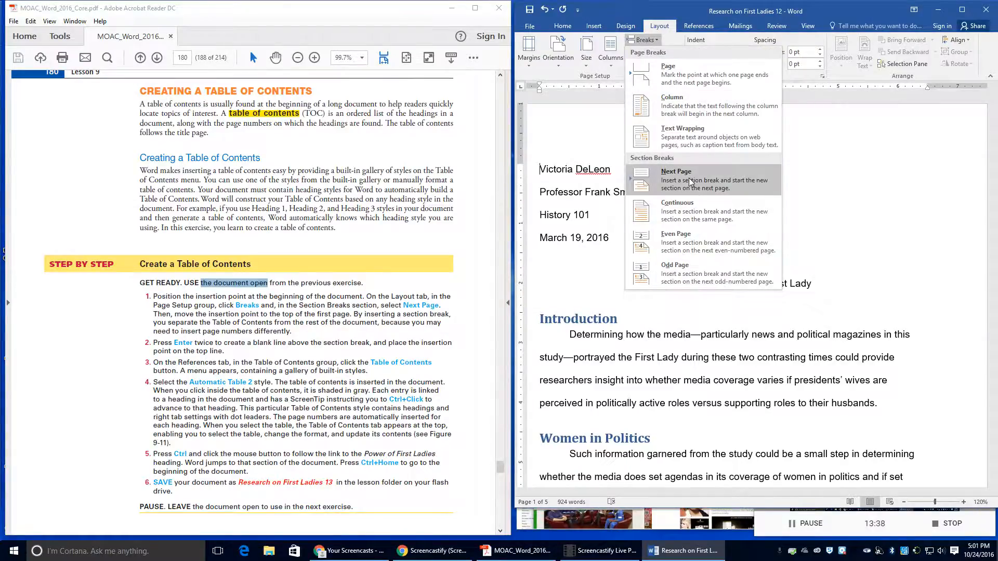
left_click(691, 182)
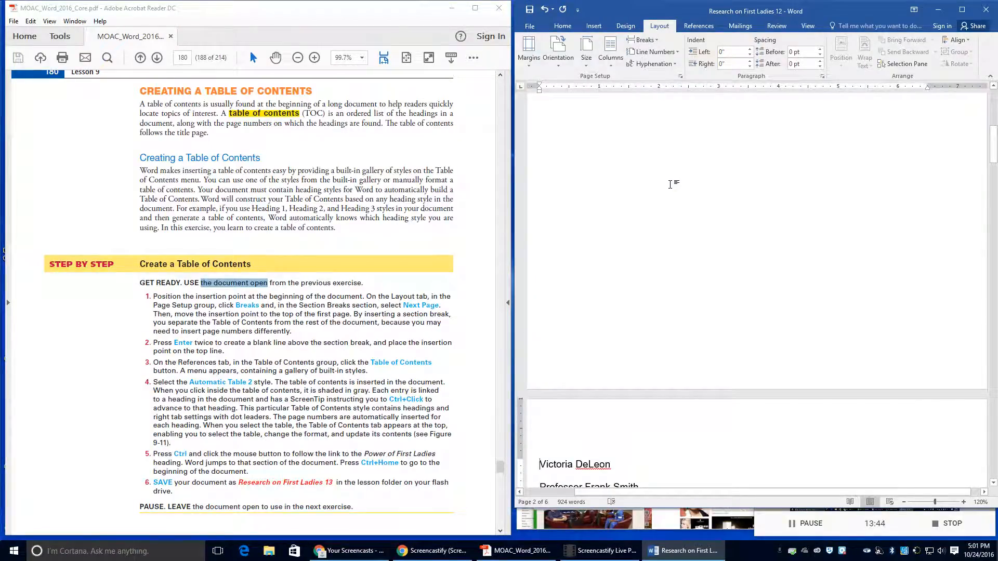
scroll(670, 185, "up", 7)
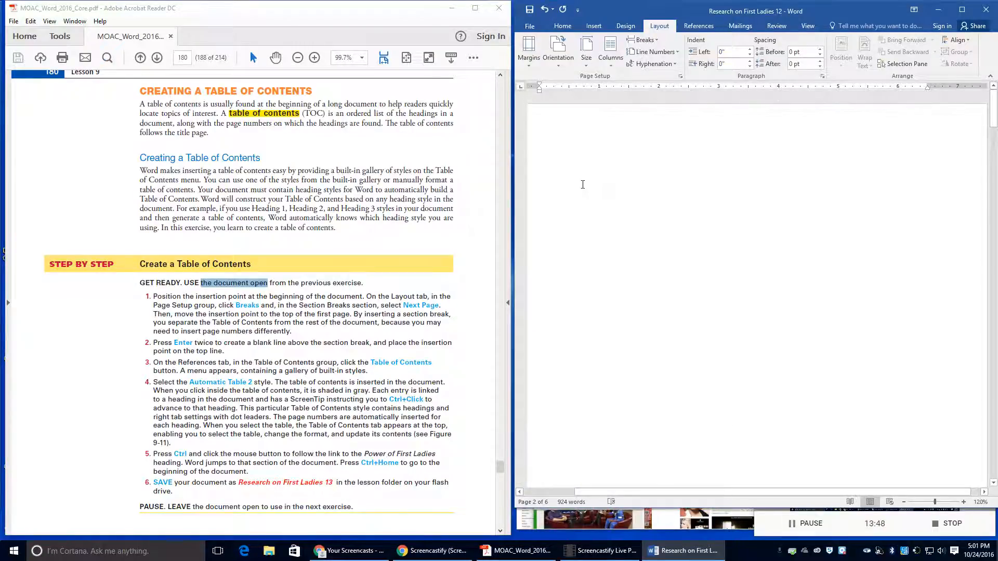
Step: Add empty lines on the blank first page above the section break and turn on Show/Hide ¶
double_click(669, 196)
key("ctrl+z")
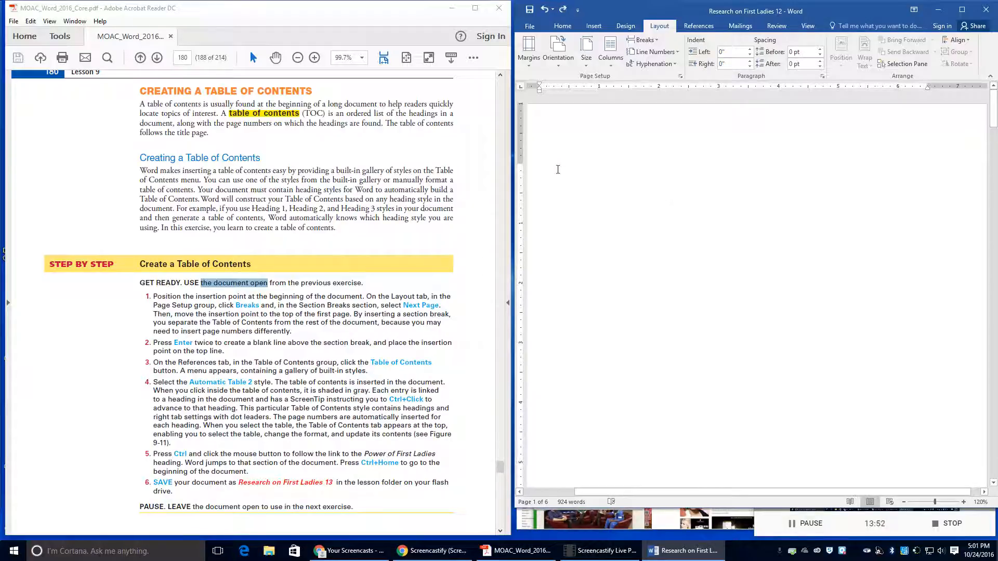
double_click(558, 169)
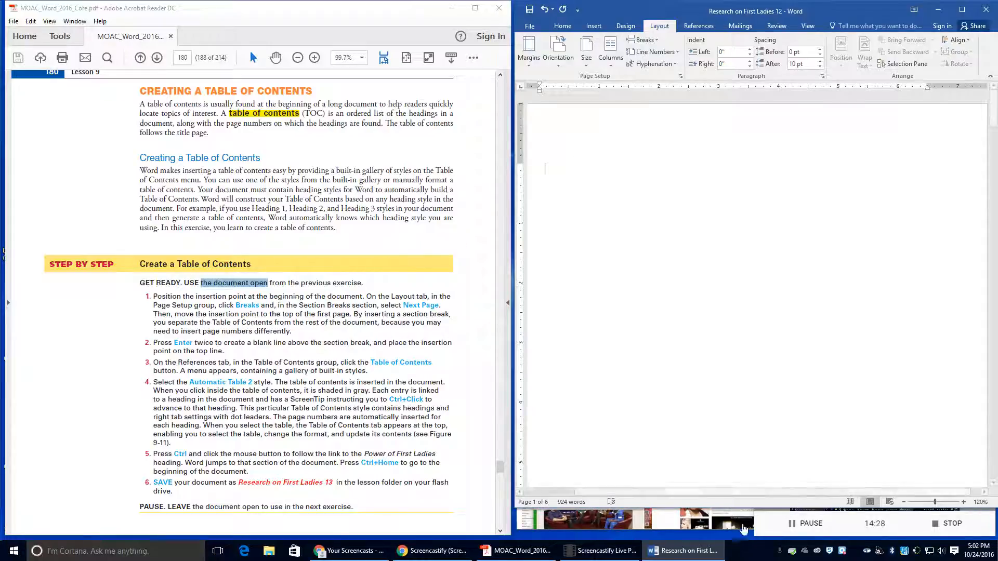
left_click_drag(726, 492, 672, 492)
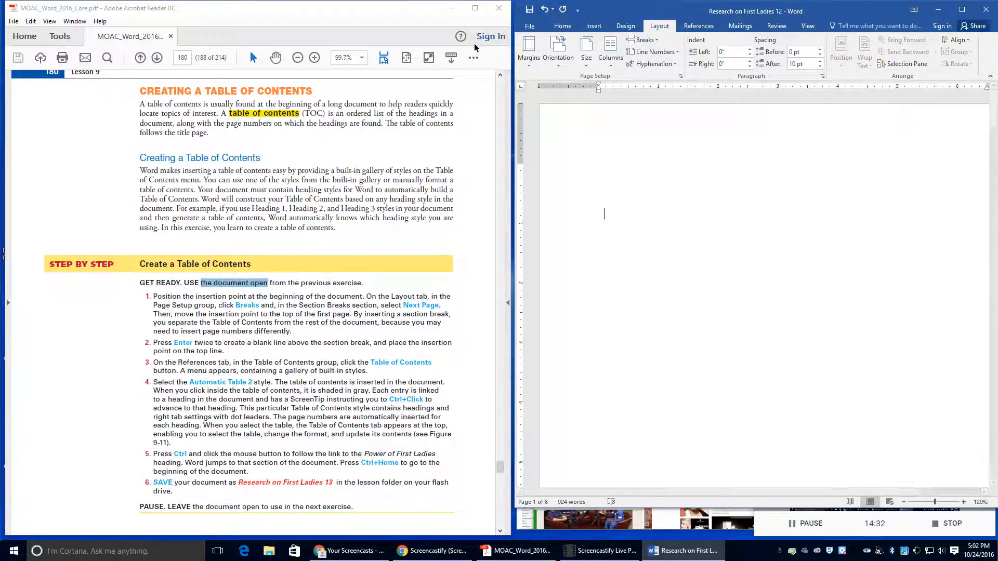
left_click(562, 27)
left_click(798, 44)
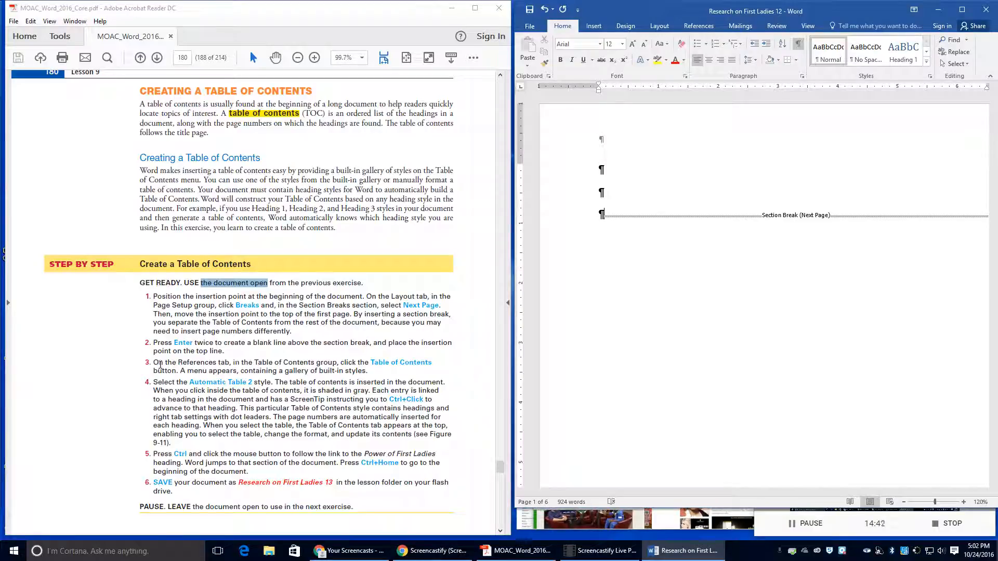
Step: Insert Automatic Table 2 on page 1, listing Introduction through Conclusion with dotted page-number leaders
left_click(699, 26)
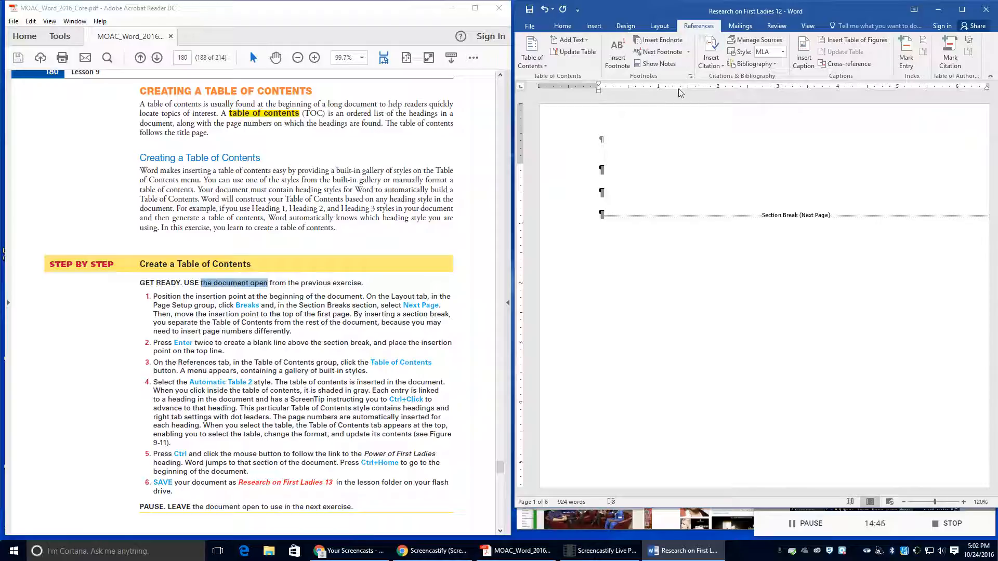
left_click(533, 66)
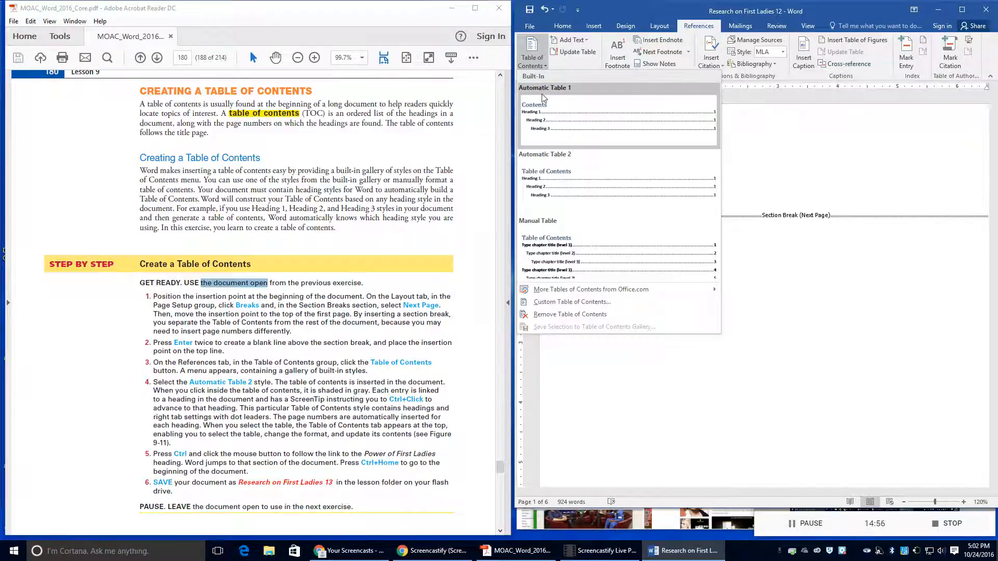
left_click(558, 162)
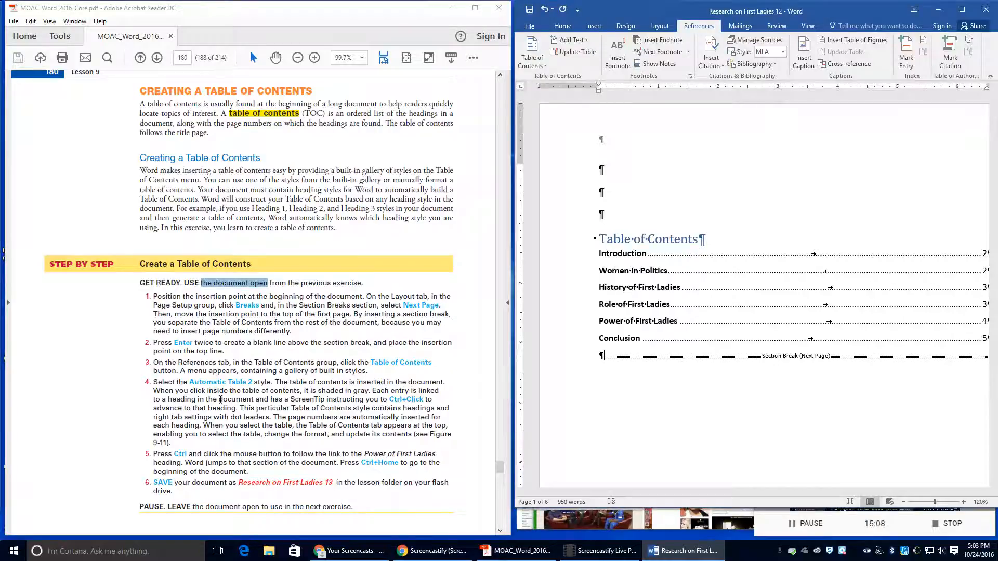
left_click(573, 316)
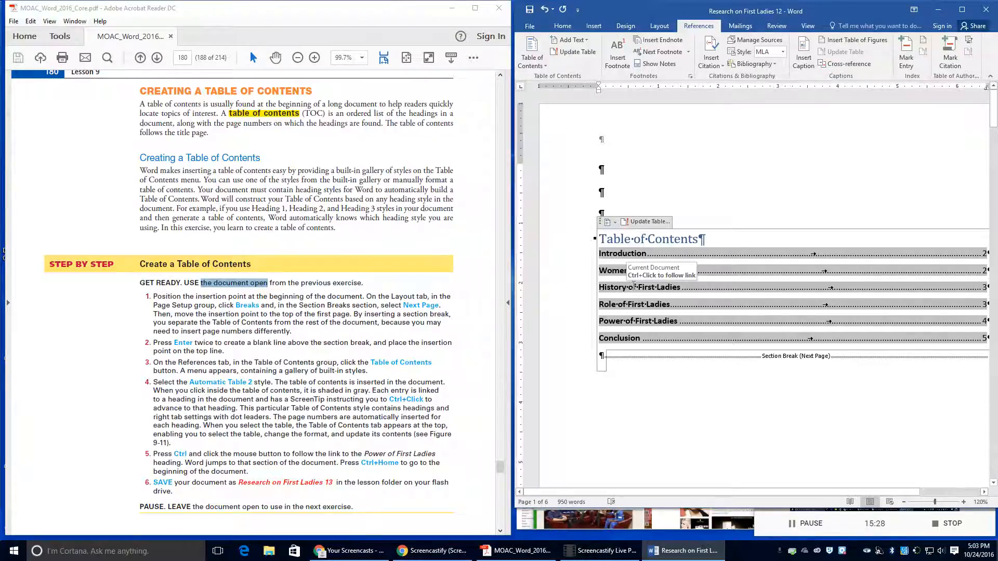
left_click(668, 271)
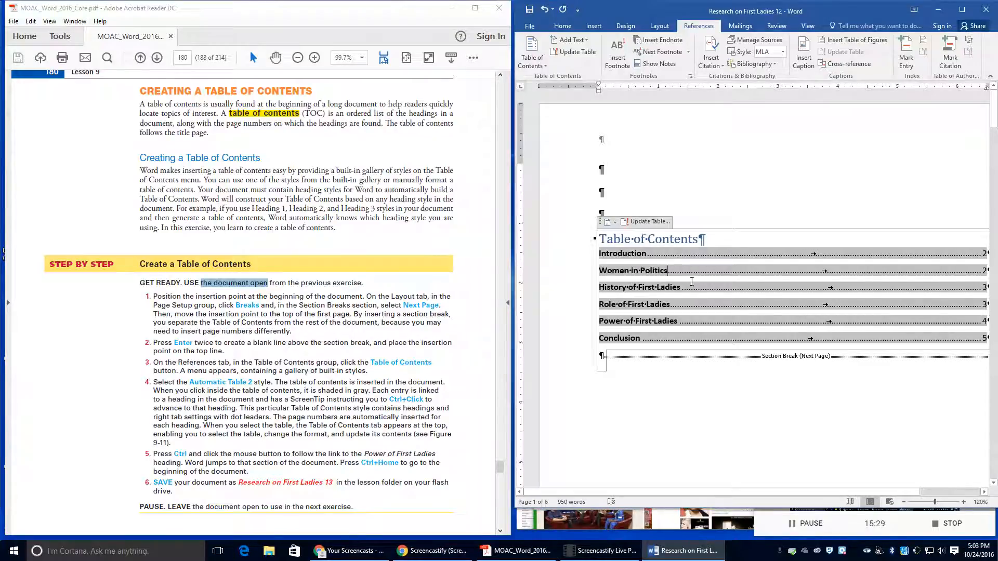
left_click(562, 26)
scroll(694, 405, "down", 10)
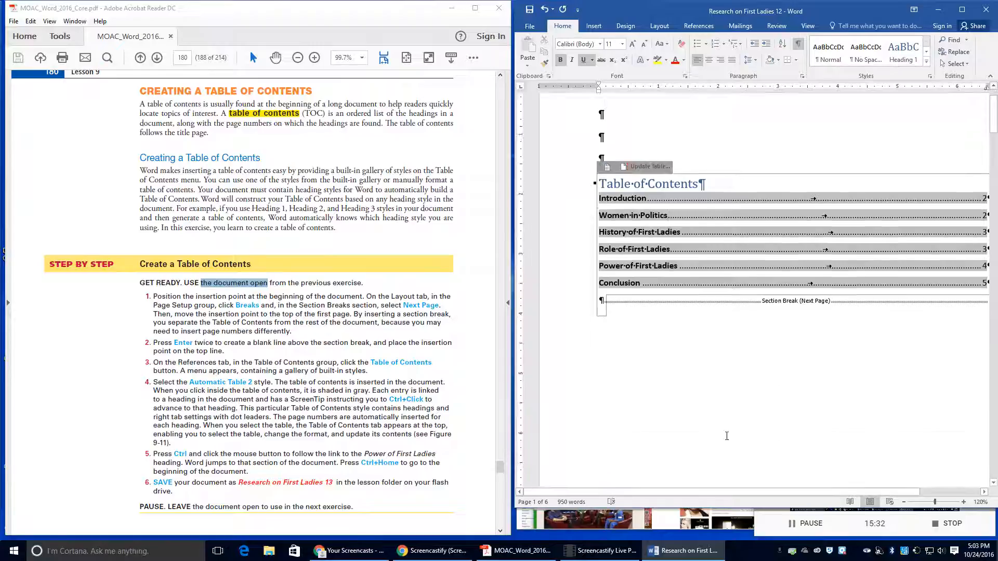
scroll(643, 337, "up", 5)
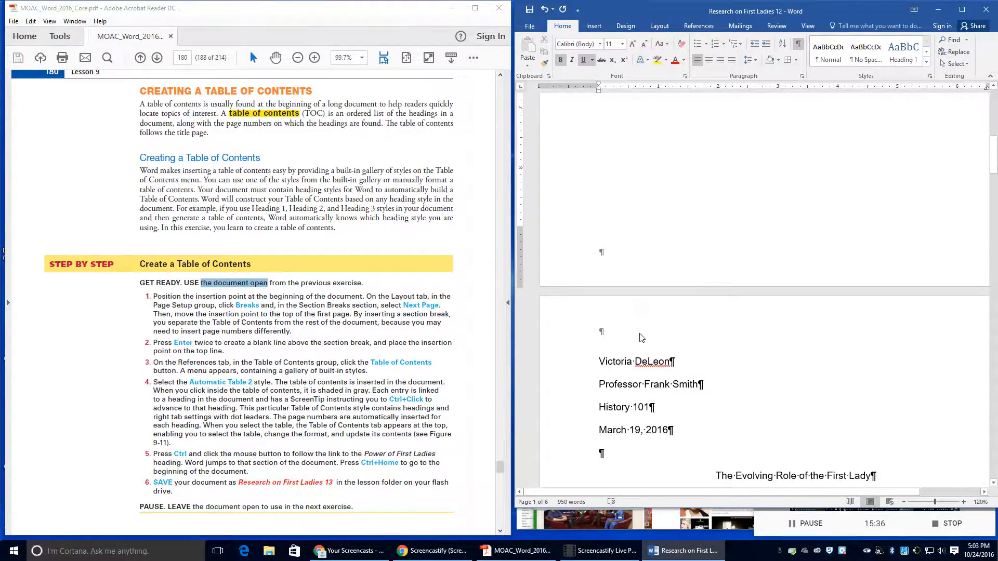
scroll(640, 332, "up", 8)
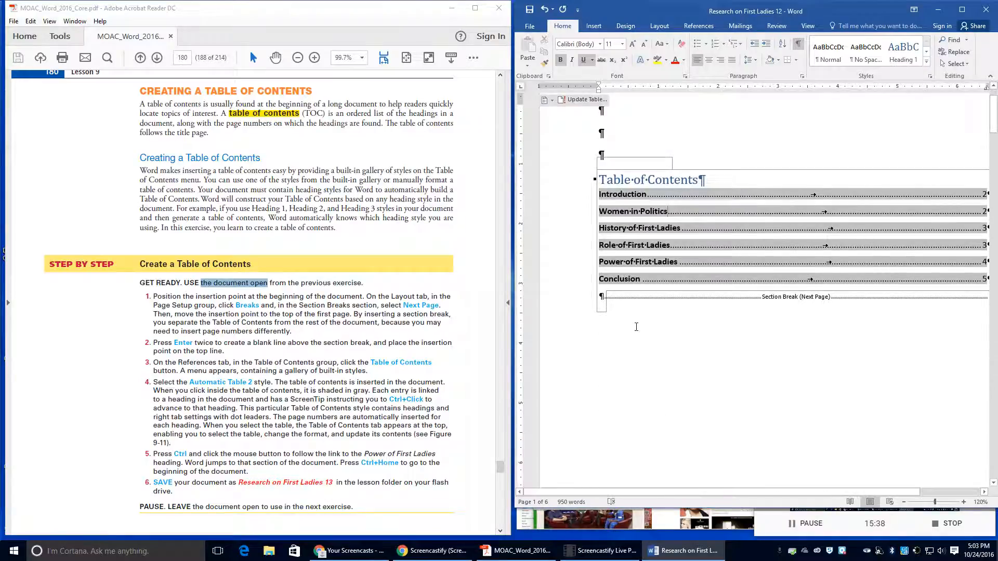
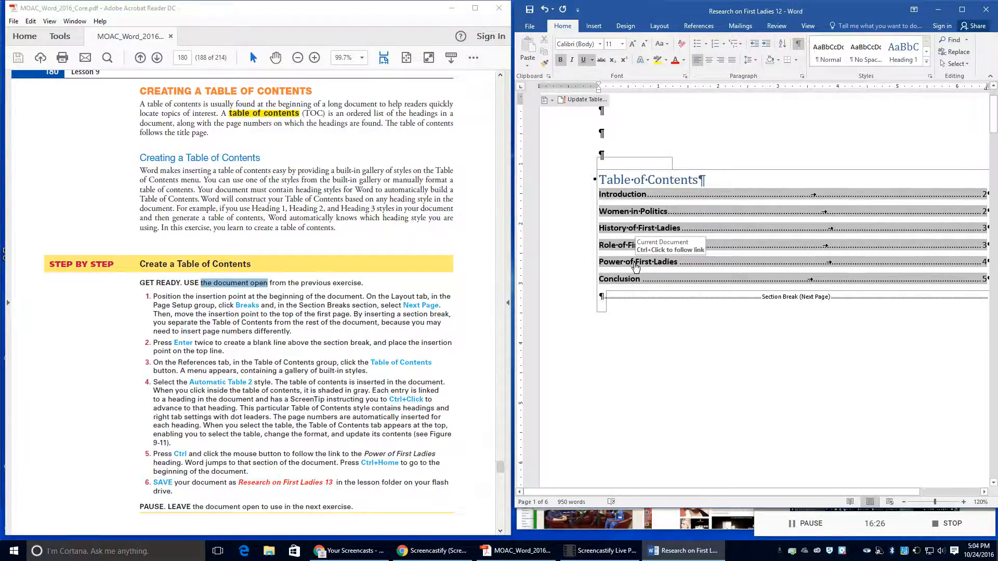
Step: Follow the Power of First Ladies contents entry, then return to the top of the document
left_click(636, 266, "ctrl")
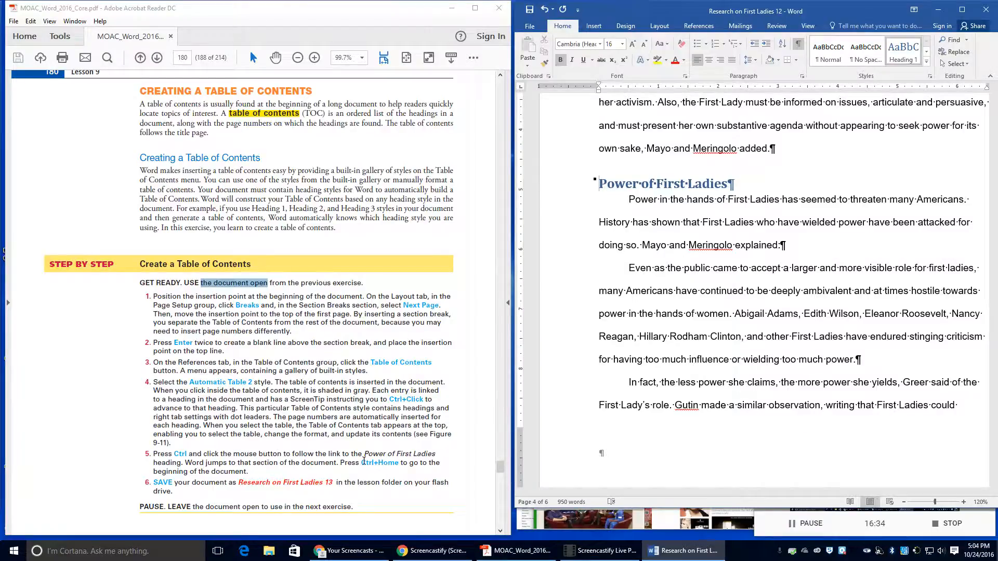
key("ctrl+Home")
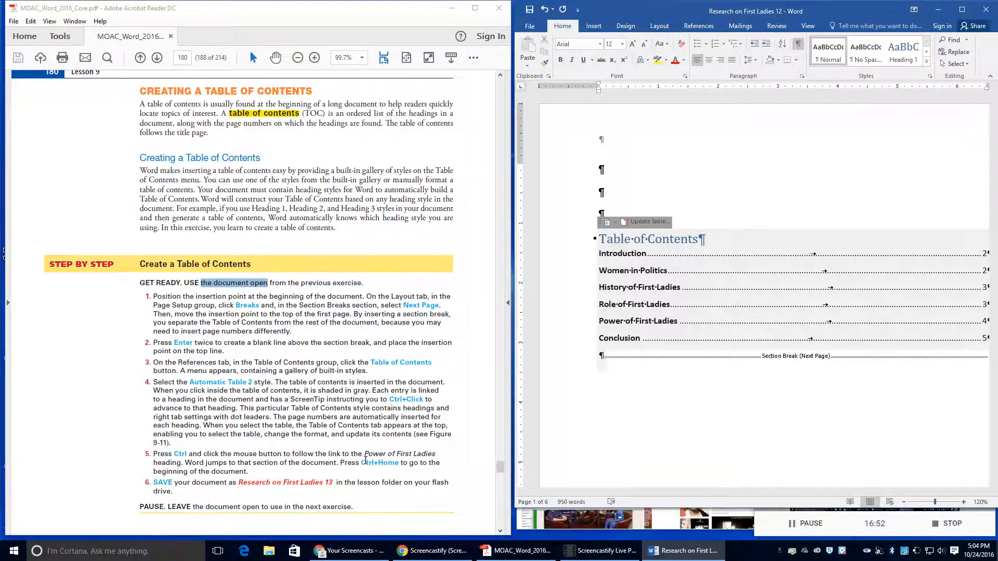
scroll(366, 460, "up", 1)
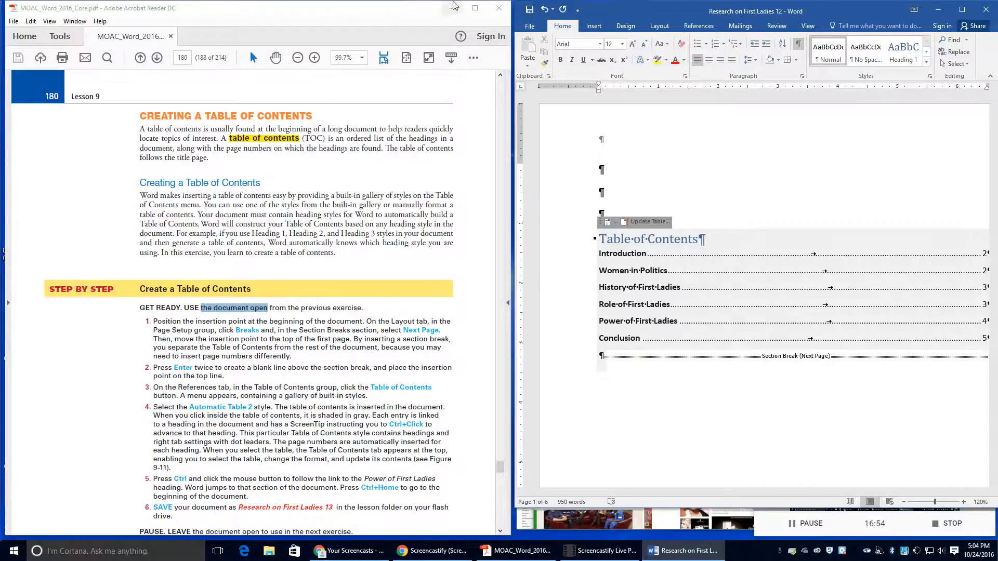
Step: Save a copy named 'Research on First Ladies 13' in the Lesson 9 folder
left_click(530, 26)
left_click(535, 130)
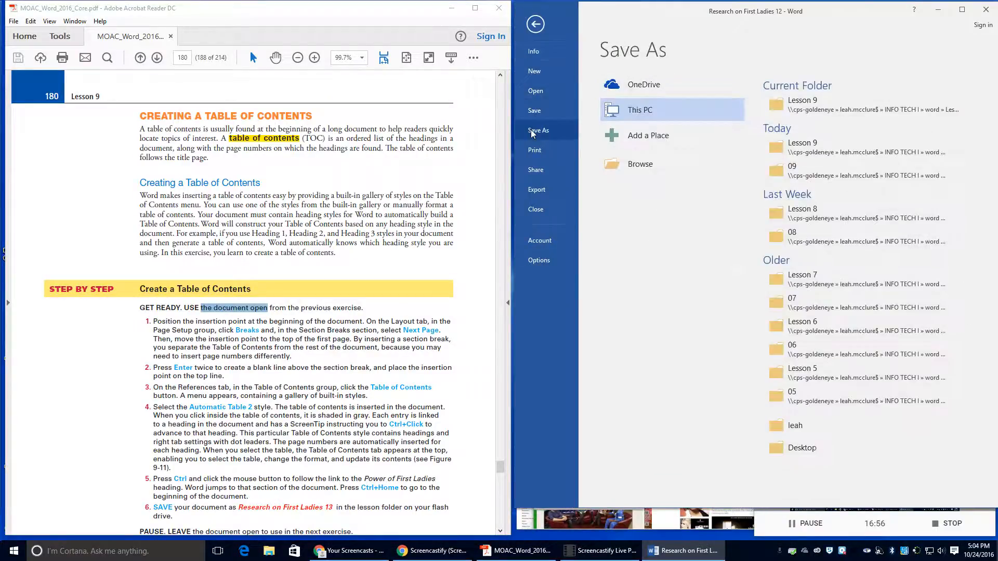
left_click(830, 116)
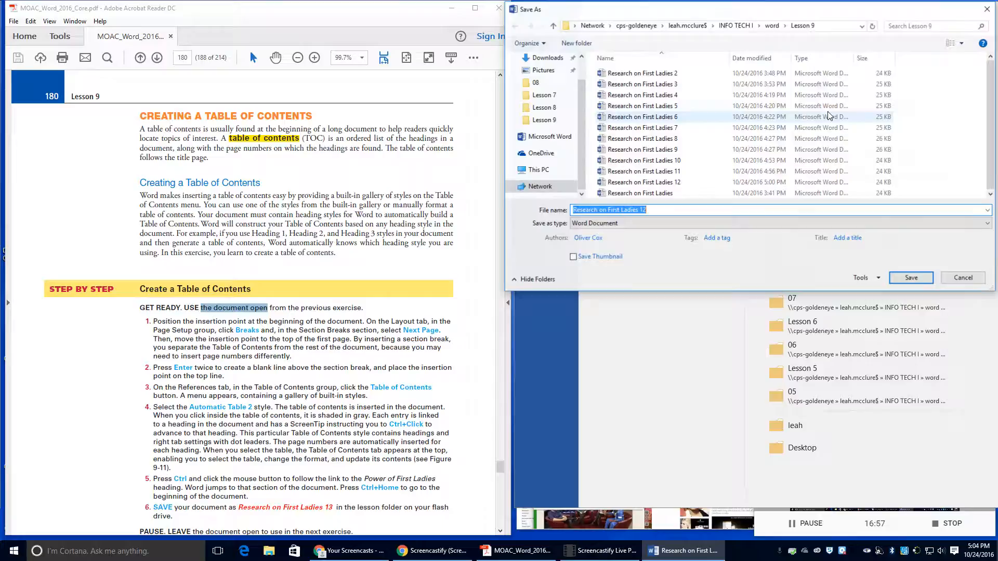
left_click(650, 211)
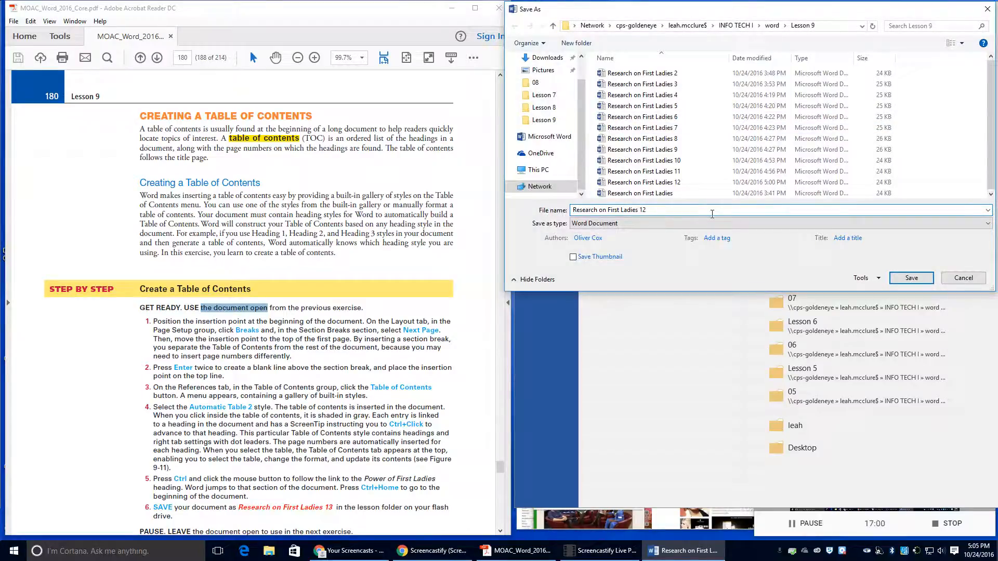
key("BackSpace")
type("3")
left_click(924, 282)
scroll(342, 450, "down", 2)
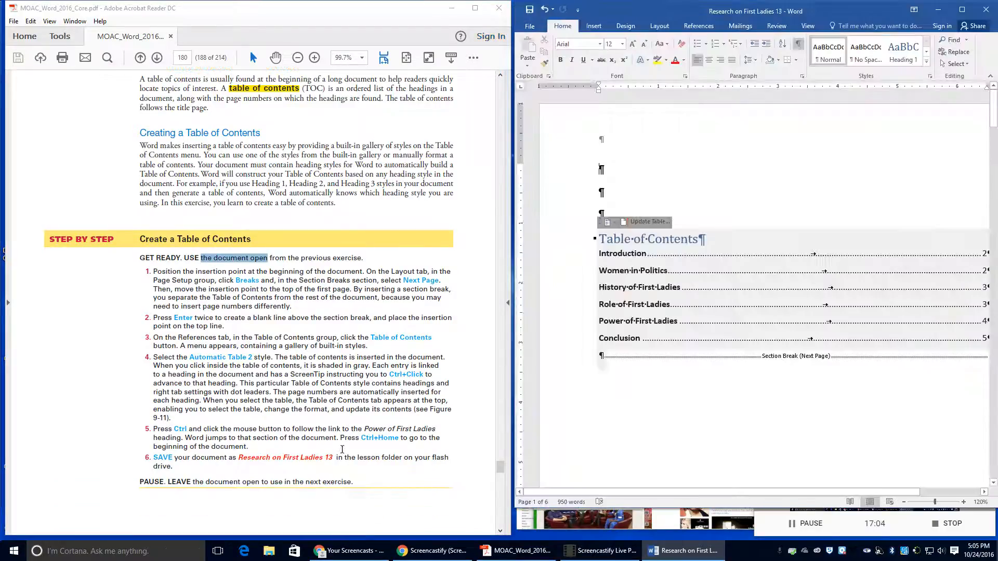
scroll(342, 449, "down", 1)
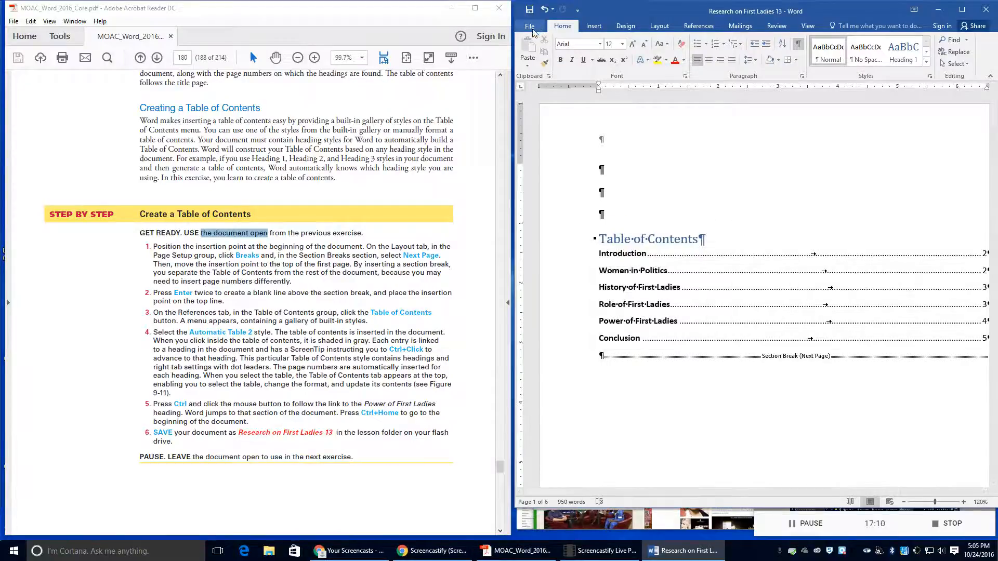
Step: Scroll to the table of contents, select it, and show the References ribbon
scroll(294, 374, "down", 7)
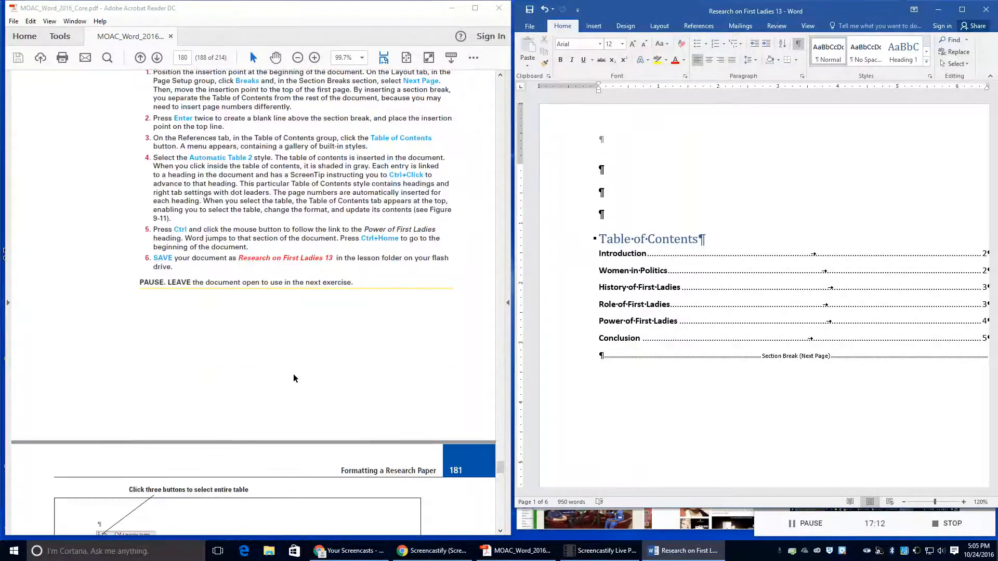
scroll(297, 368, "down", 2)
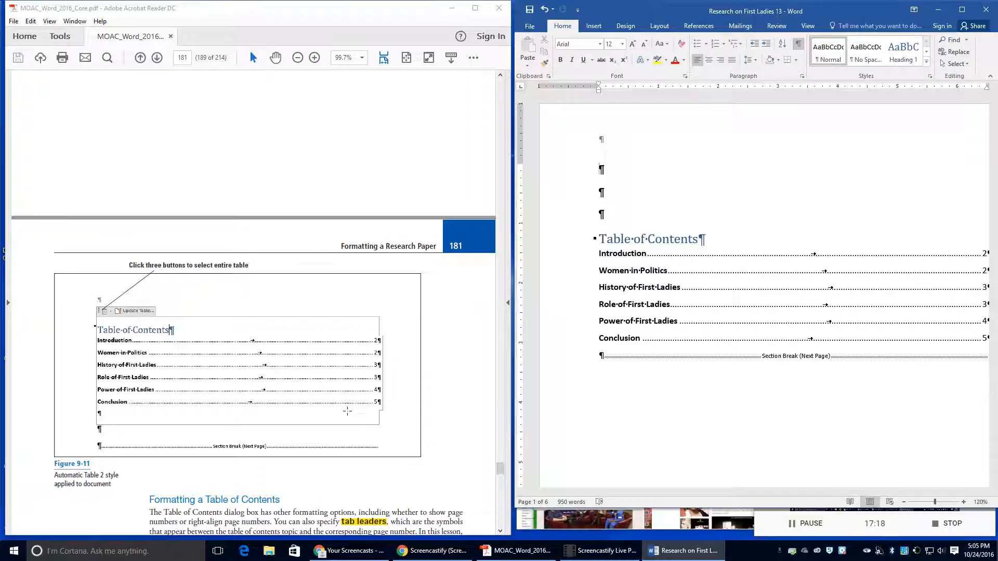
scroll(338, 389, "down", 9)
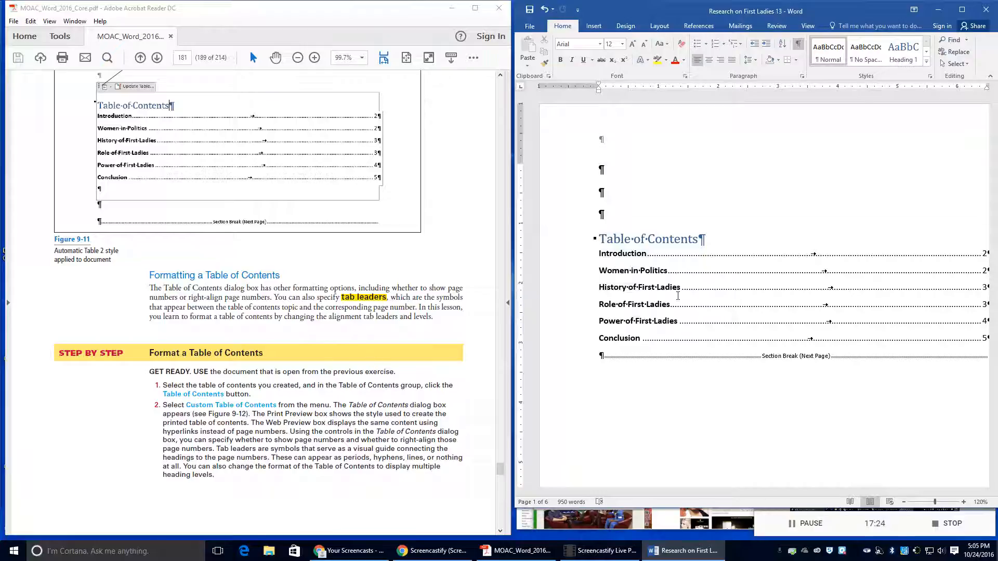
left_click(636, 290)
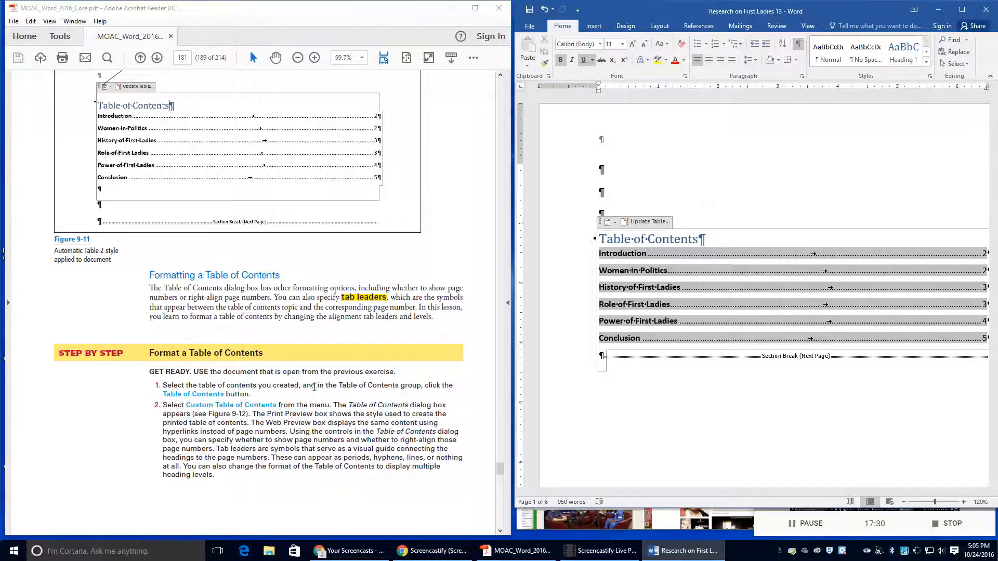
left_click(698, 27)
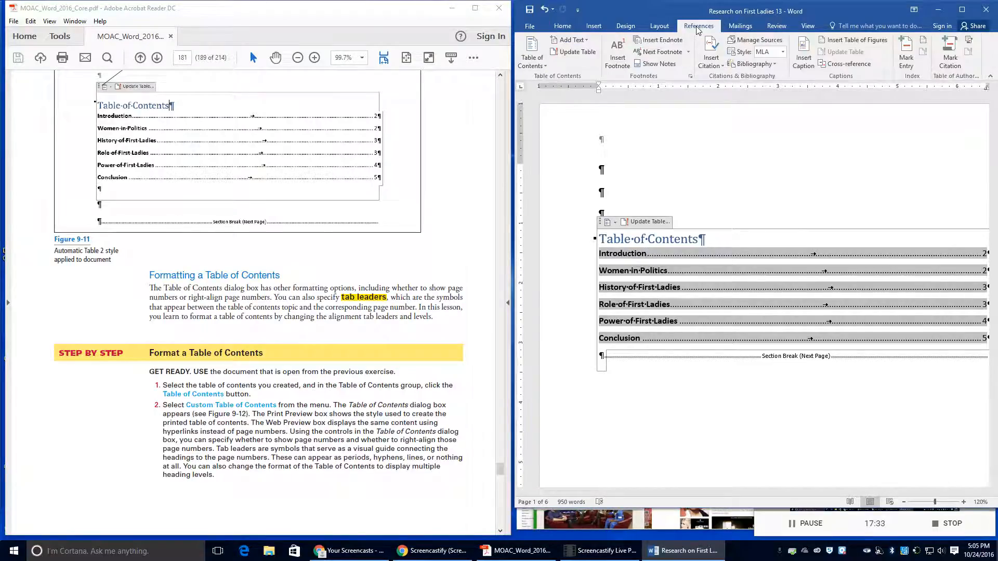
Step: Open the Custom Table of Contents dialog from the Table of Contents menu
left_click(541, 61)
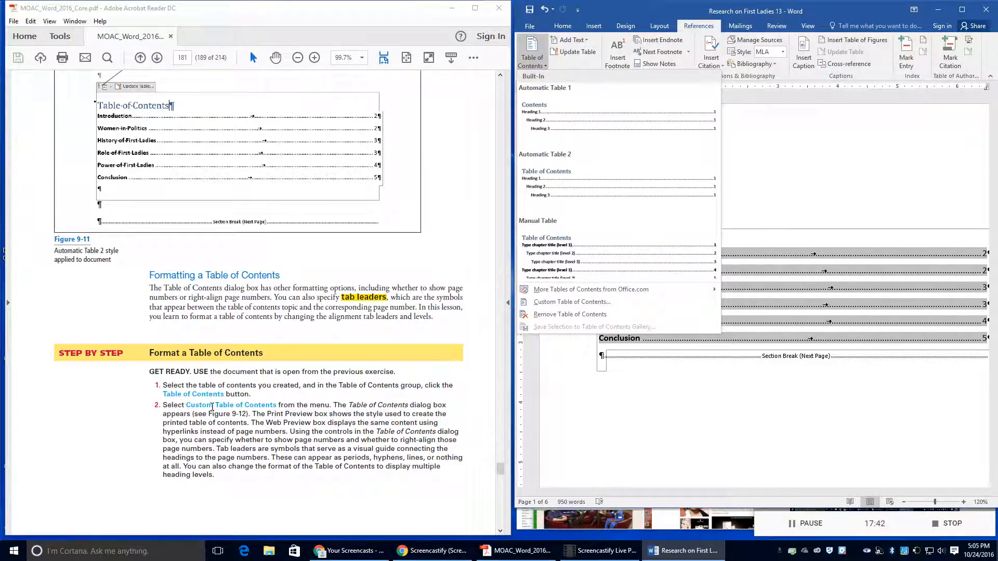
left_click(557, 307)
scroll(330, 438, "down", 2)
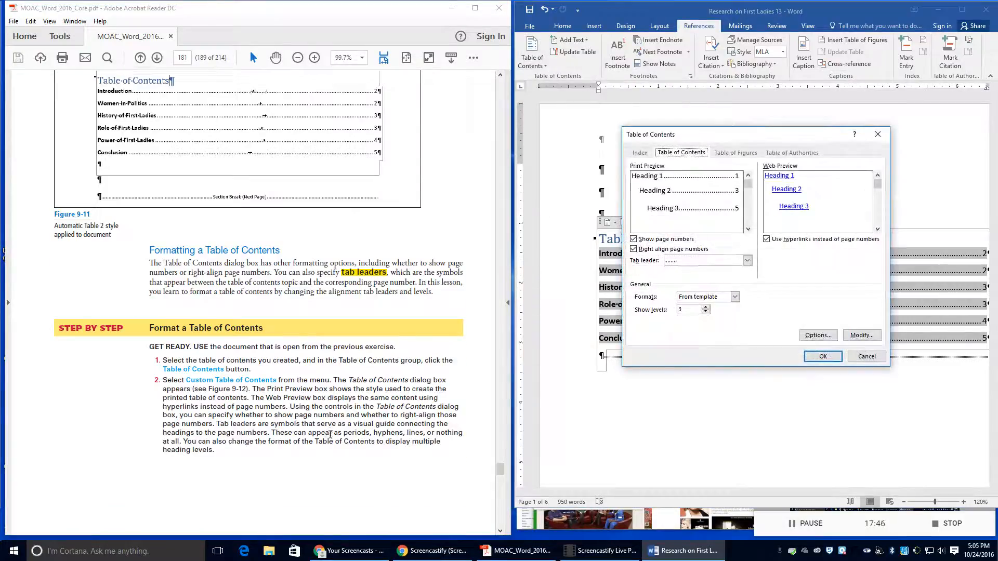
scroll(330, 438, "down", 1)
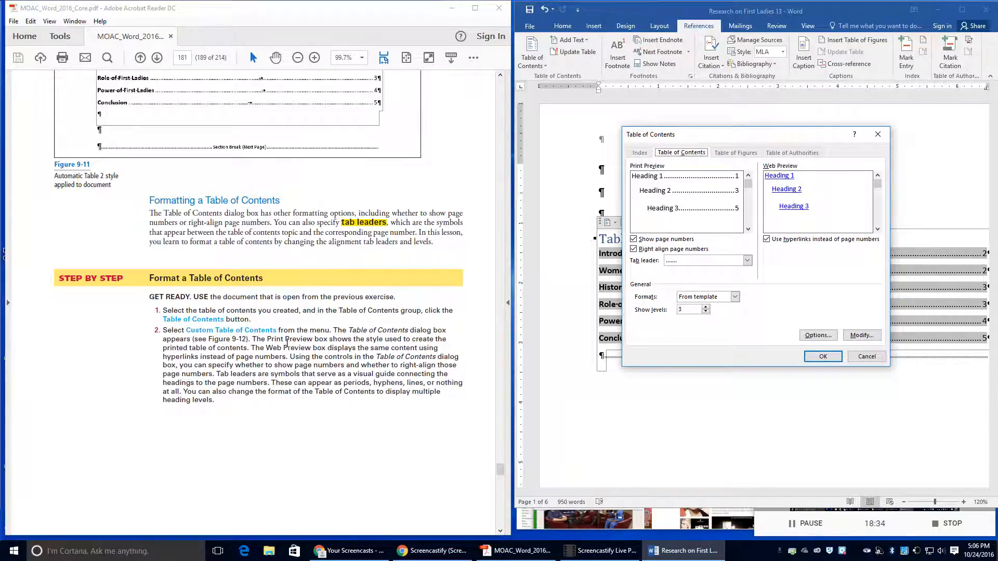
scroll(287, 340, "down", 2)
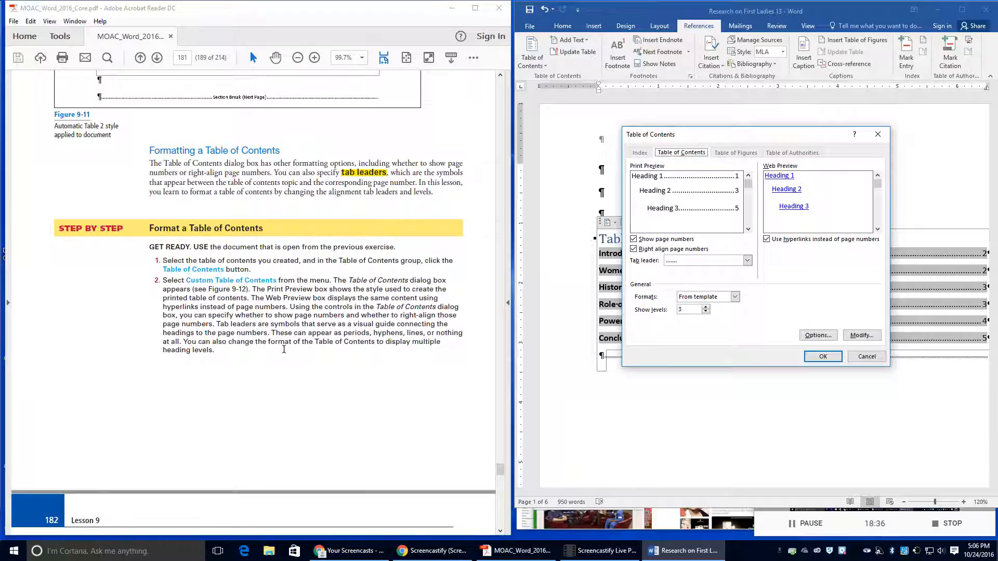
scroll(277, 349, "down", 7)
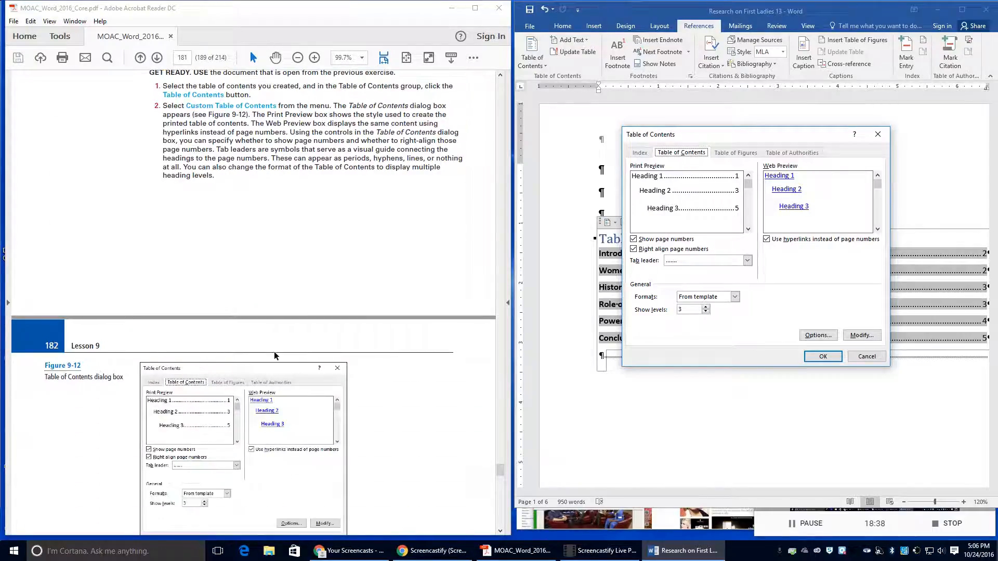
scroll(274, 356, "down", 3)
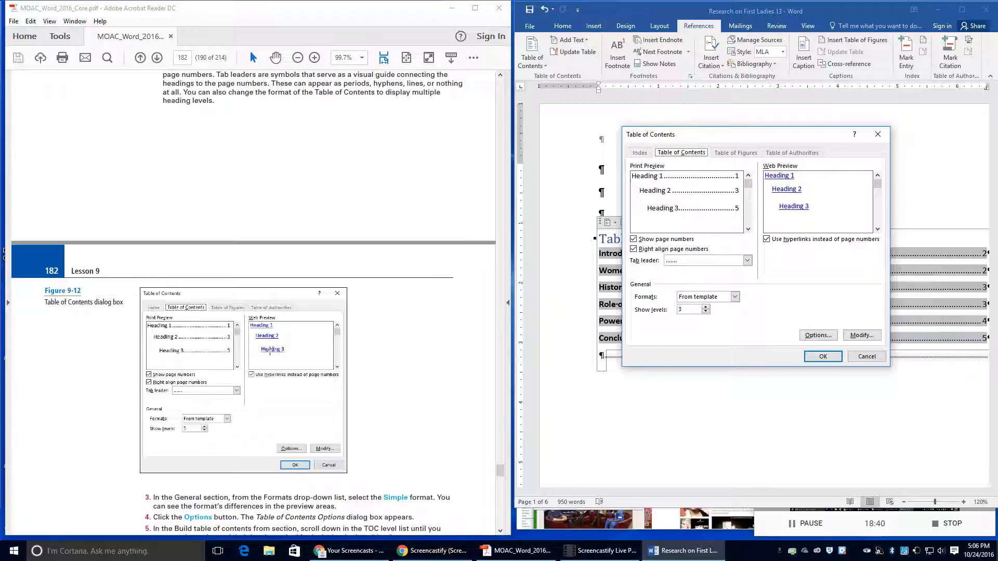
scroll(252, 353, "down", 4)
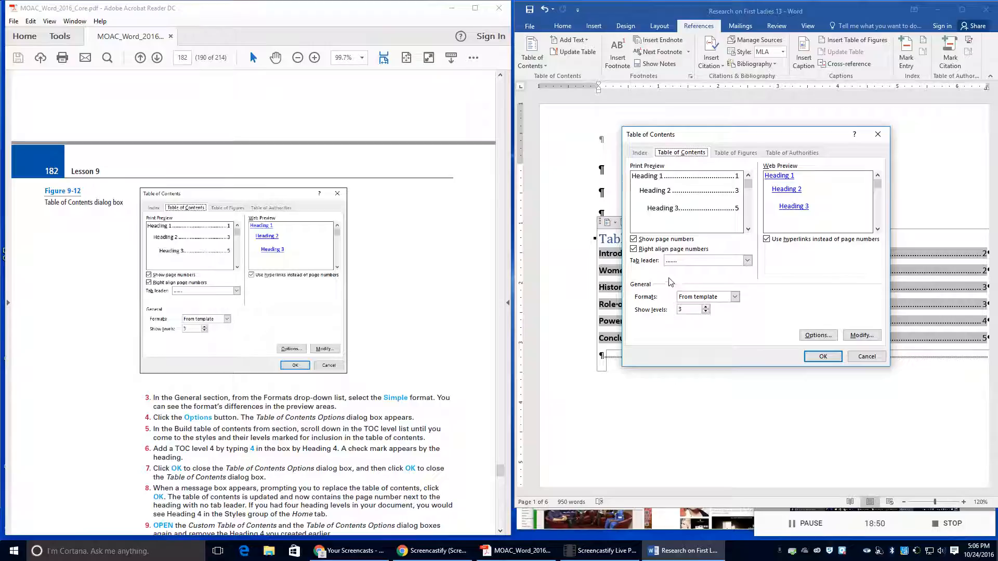
Step: Set the contents format to Simple and open the heading-level Options
left_click(734, 296)
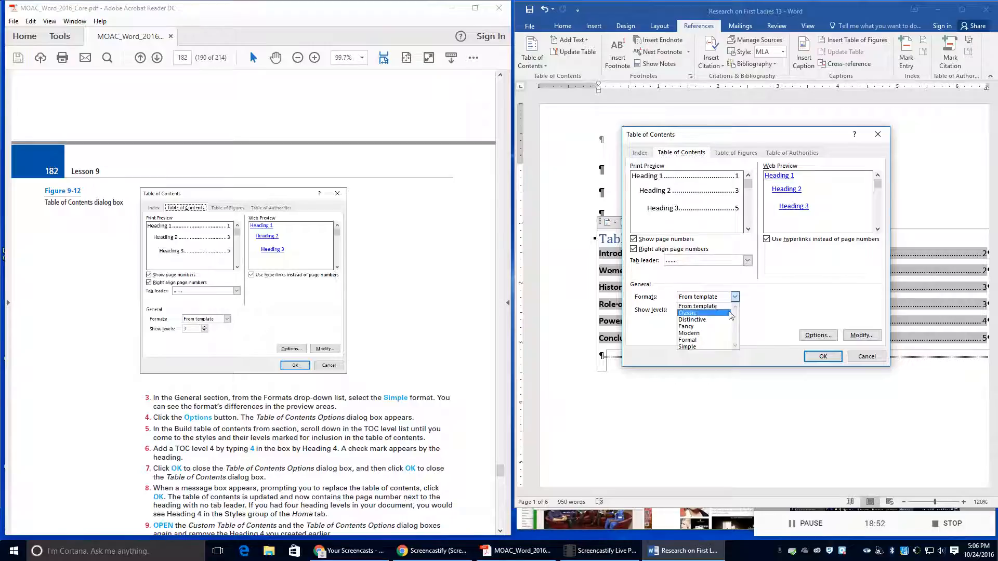
left_click(722, 347)
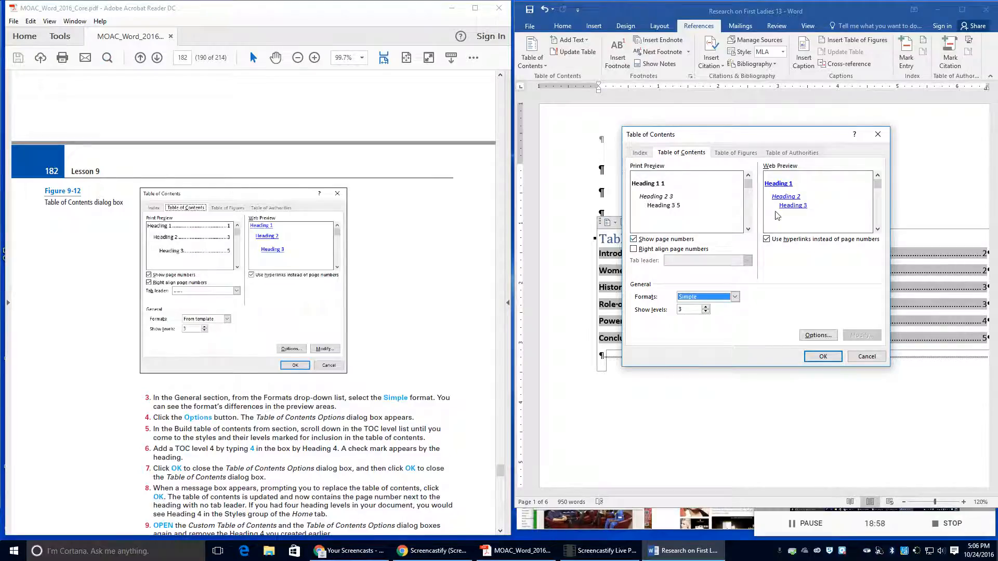
scroll(278, 364, "down", 1)
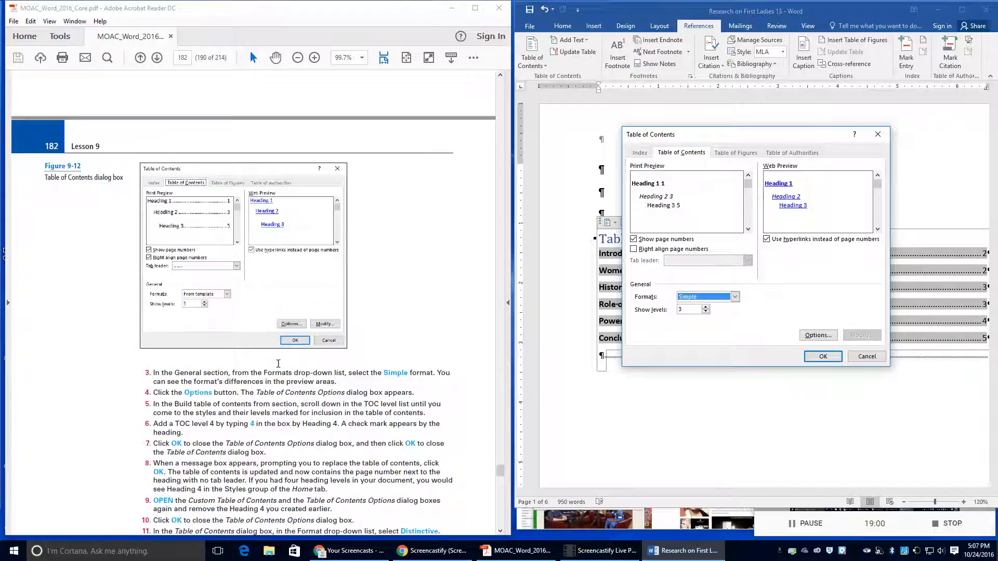
scroll(232, 401, "down", 1)
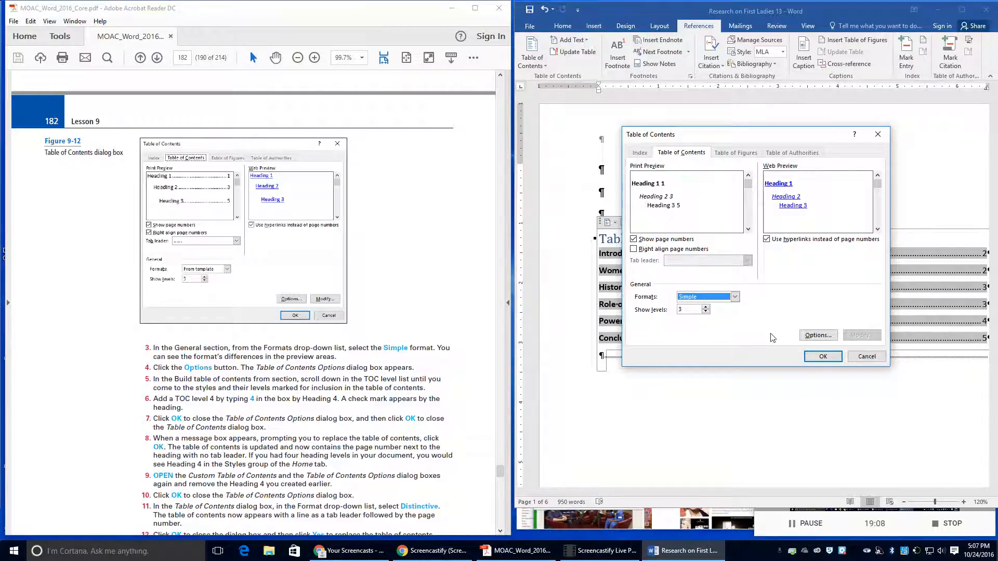
left_click(811, 335)
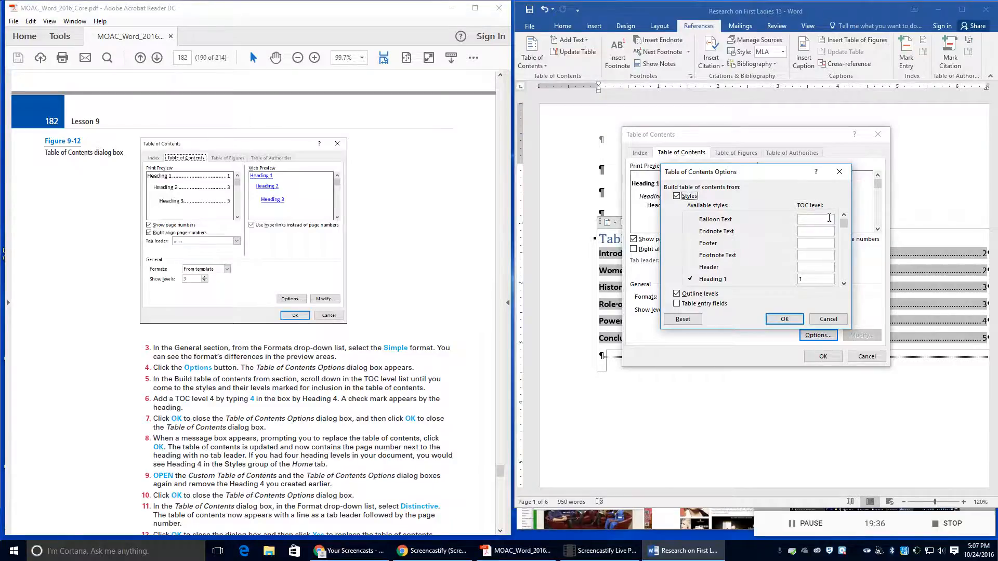
Step: Give Heading 4 a TOC level of 4 so the preview shows four levels
scroll(777, 242, "down", 2)
scroll(787, 245, "down", 2)
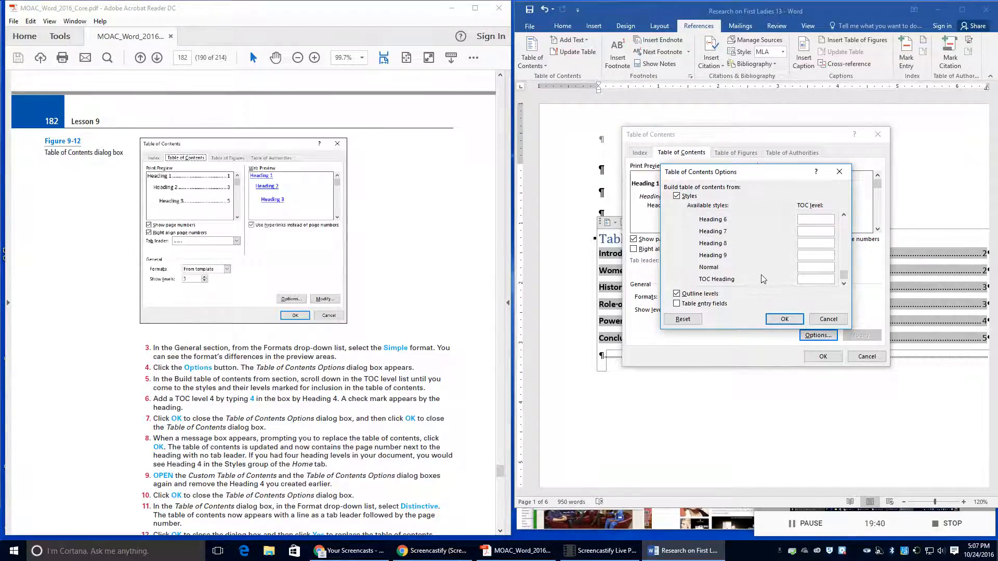
scroll(761, 276, "up", 2)
scroll(762, 280, "up", 2)
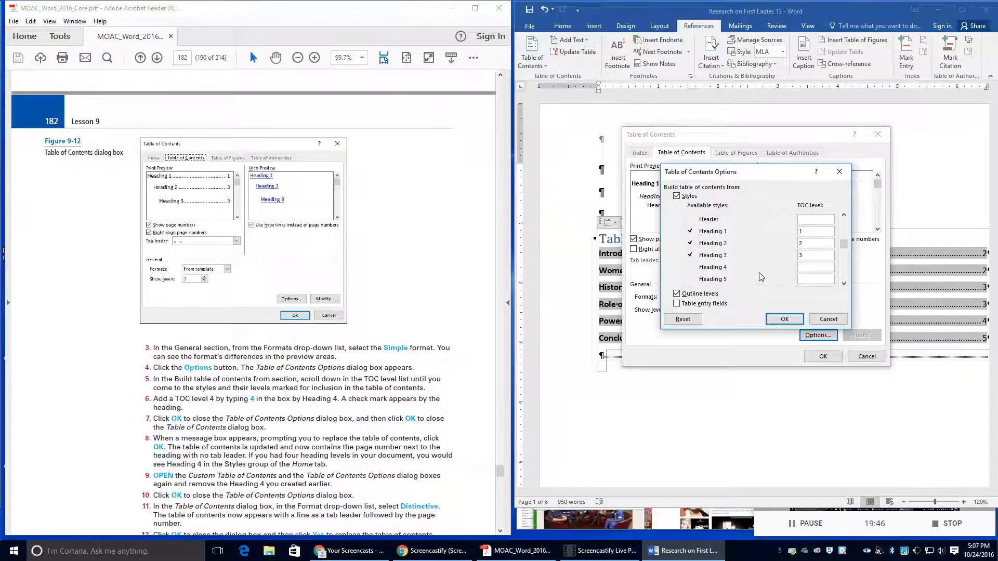
scroll(763, 278, "down", 3)
scroll(762, 276, "down", 1)
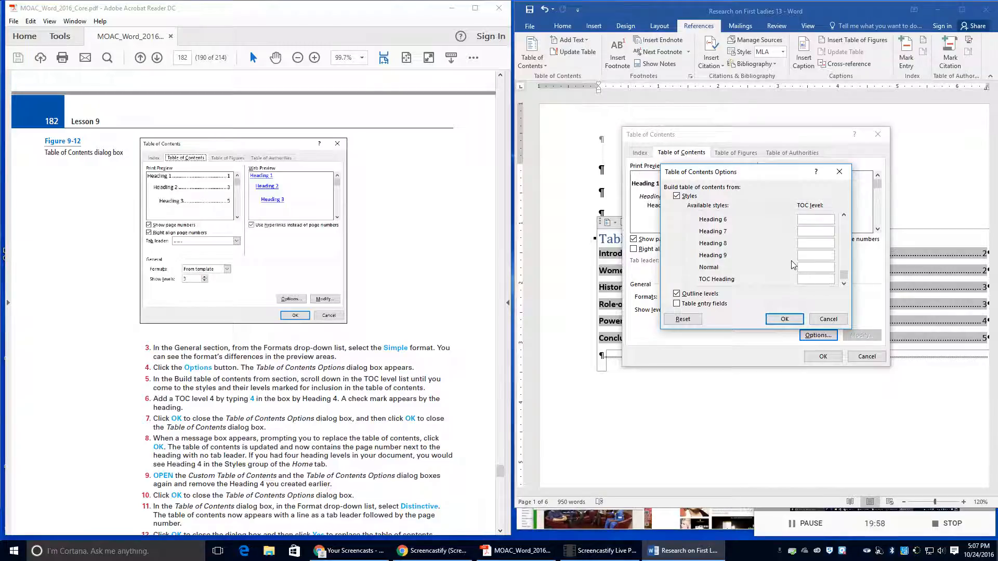
scroll(794, 266, "up", 2)
scroll(795, 264, "up", 1)
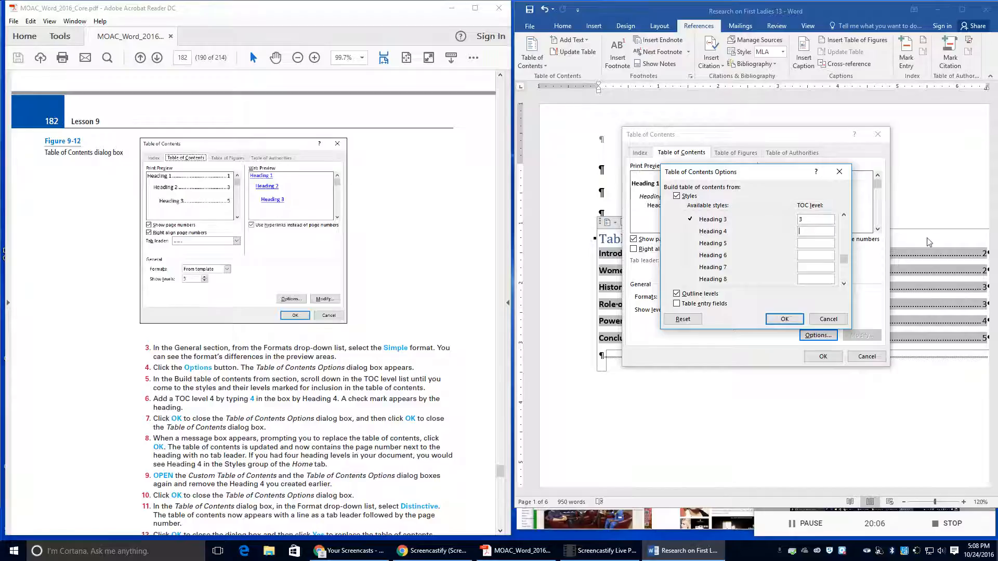
type("4")
left_click(780, 319)
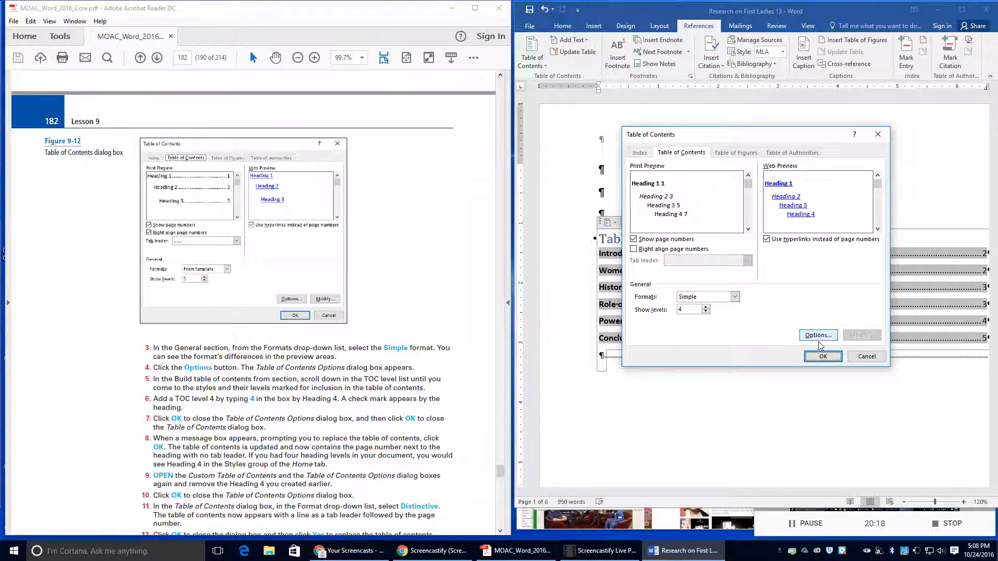
left_click(822, 357)
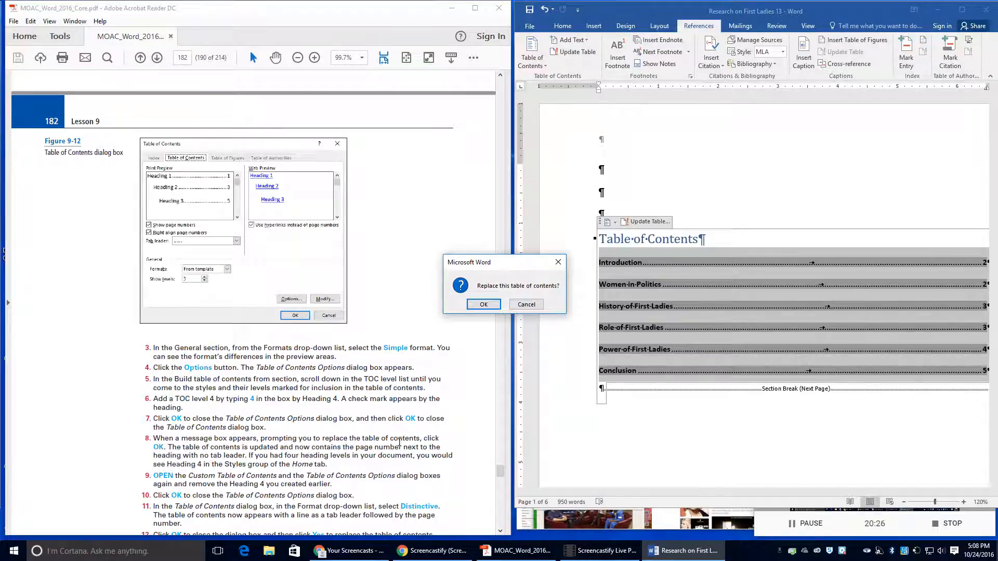
left_click(475, 303)
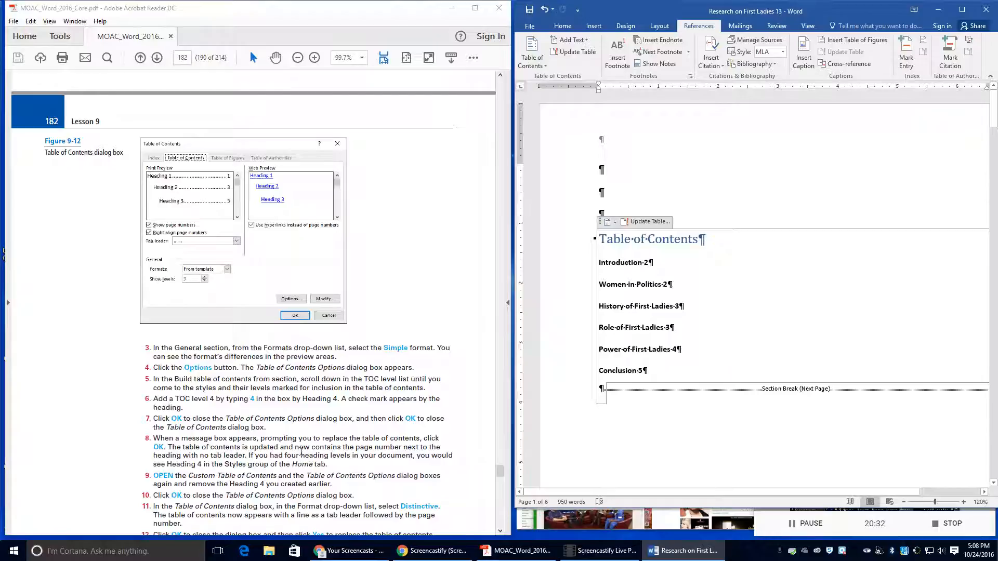
scroll(346, 447, "down", 1)
scroll(346, 447, "down", 1)
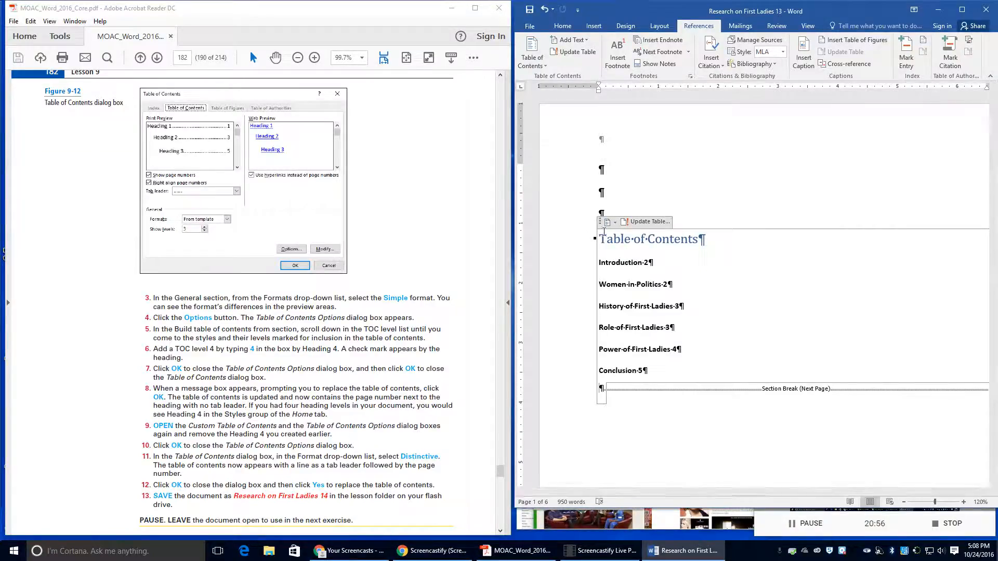
Step: Select the existing table of contents and reopen the Custom Table of Contents dialog
left_click(541, 70)
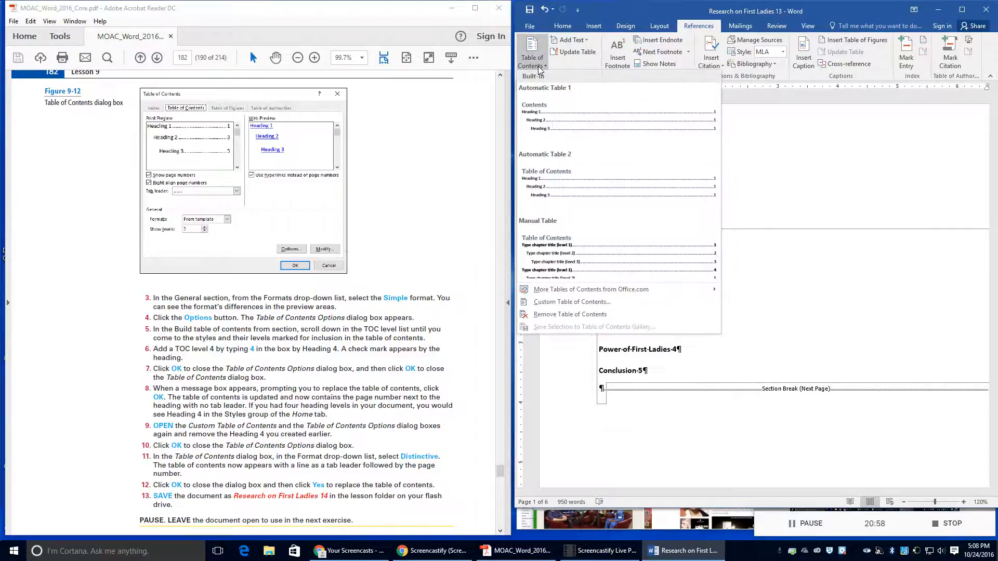
left_click(568, 304)
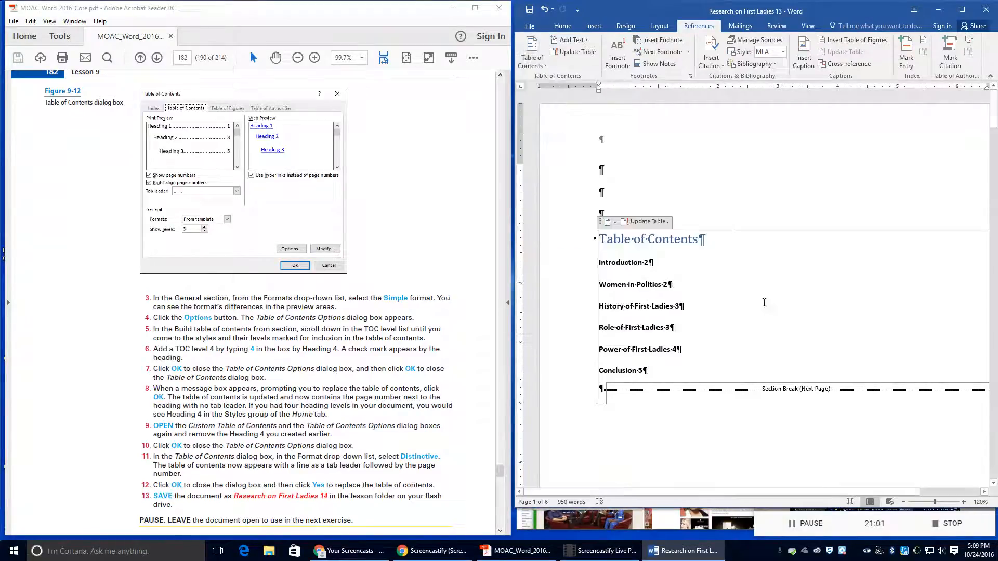
left_click(601, 222)
left_click(533, 58)
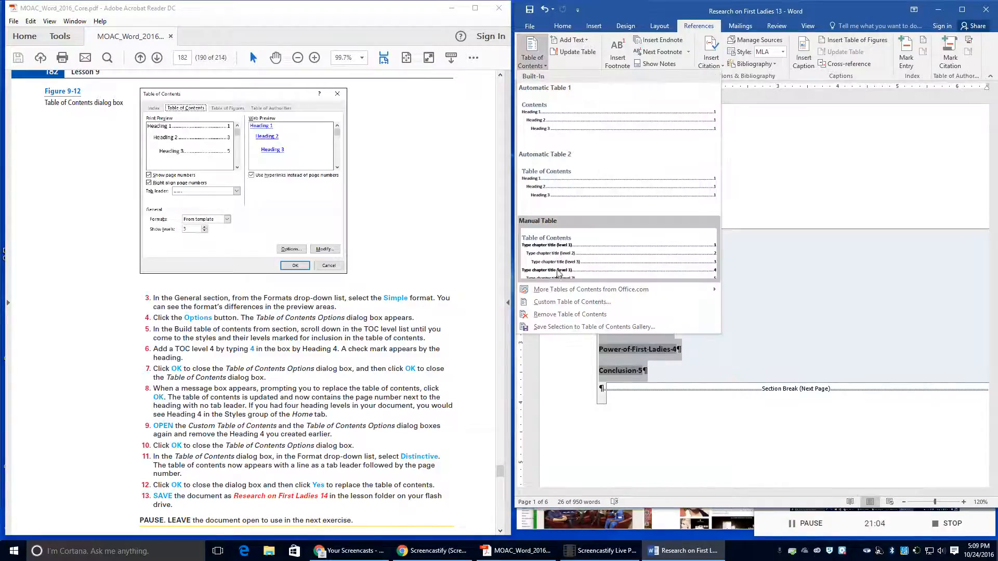
left_click(563, 303)
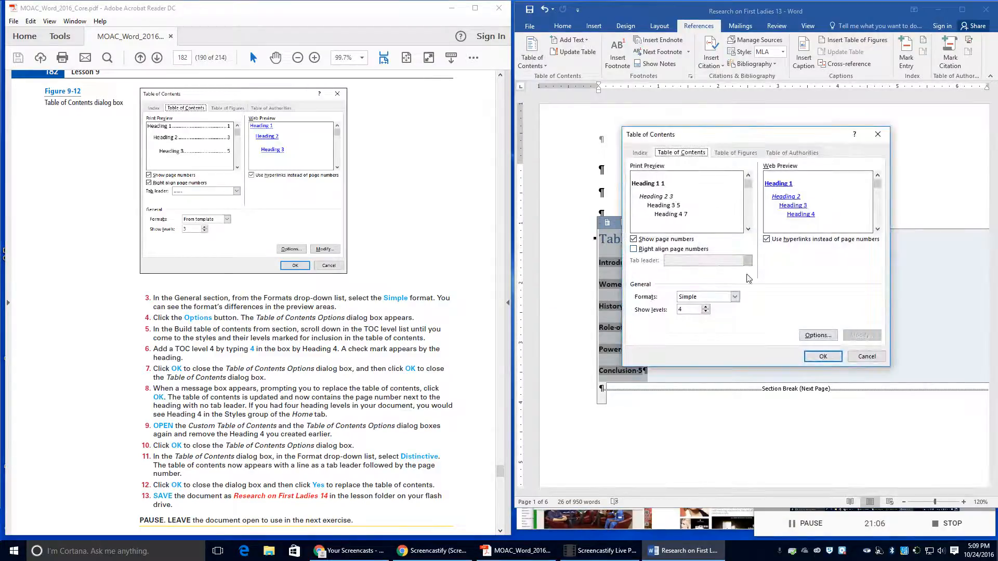
Step: Edit Heading 4's TOC level in Options so the preview returns to three levels
left_click(816, 333)
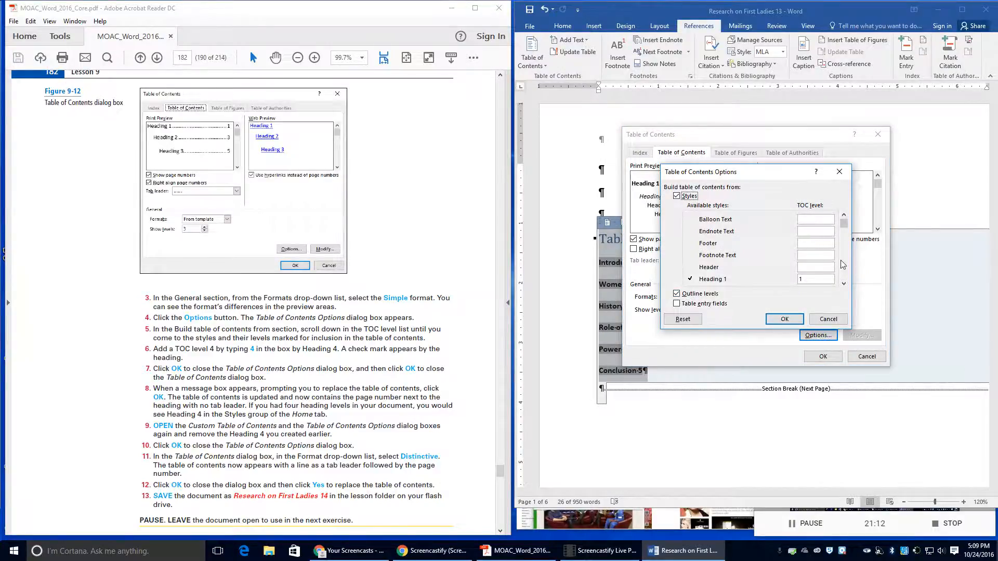
left_click(844, 283)
left_click(843, 284)
left_click(801, 279)
type("4")
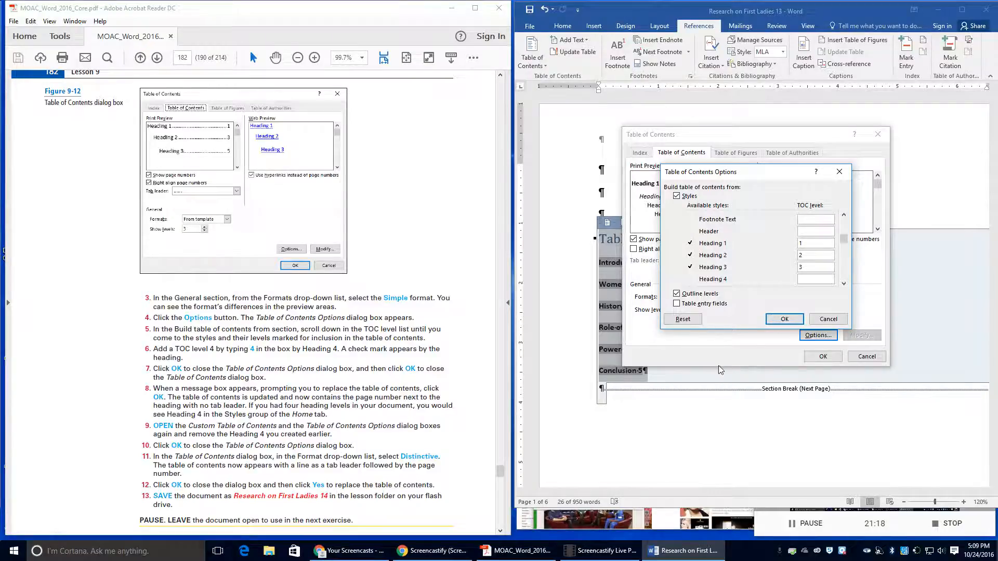
left_click(781, 320)
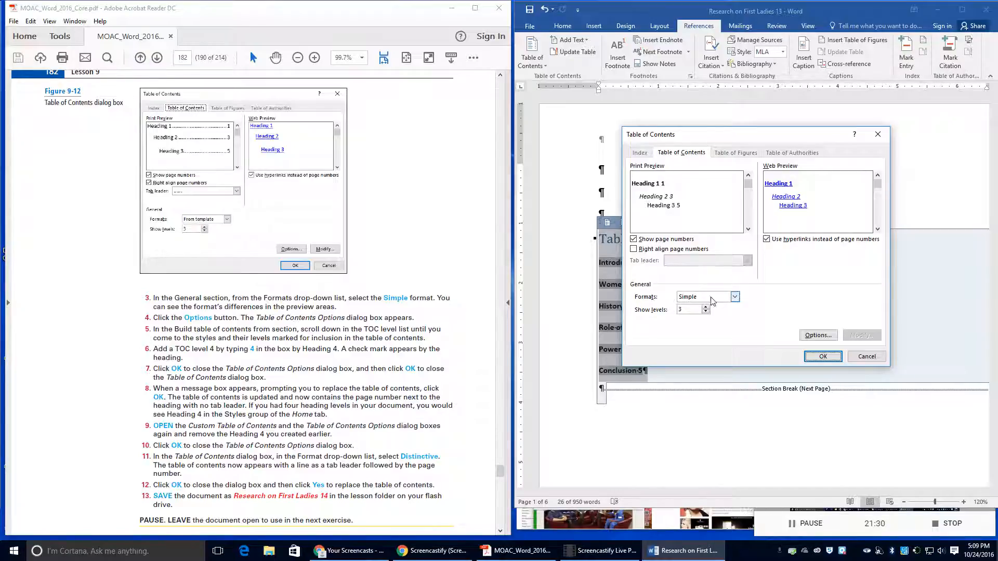
Step: Switch the contents to the Distinctive format and confirm replacing the existing table
left_click(735, 298)
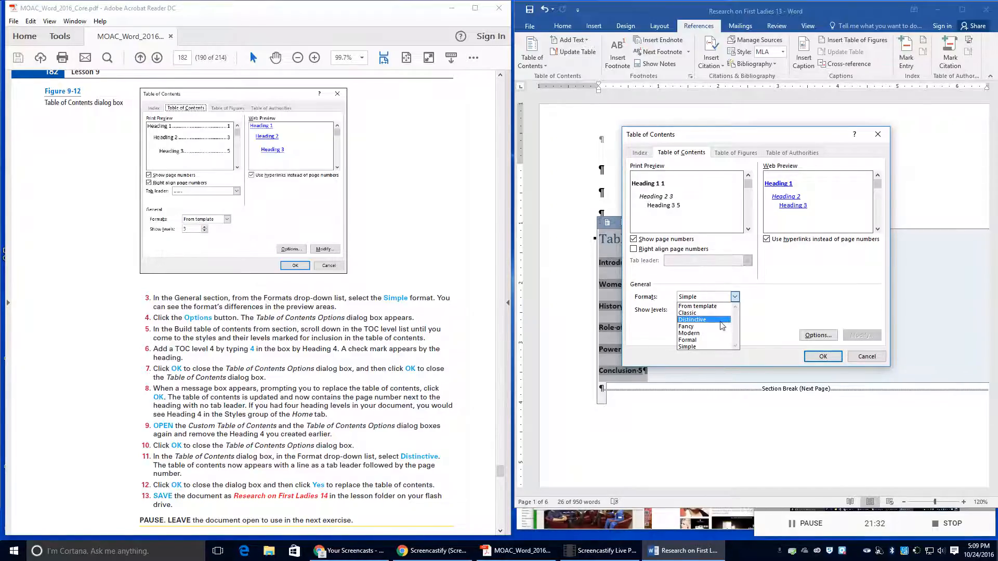
left_click(722, 320)
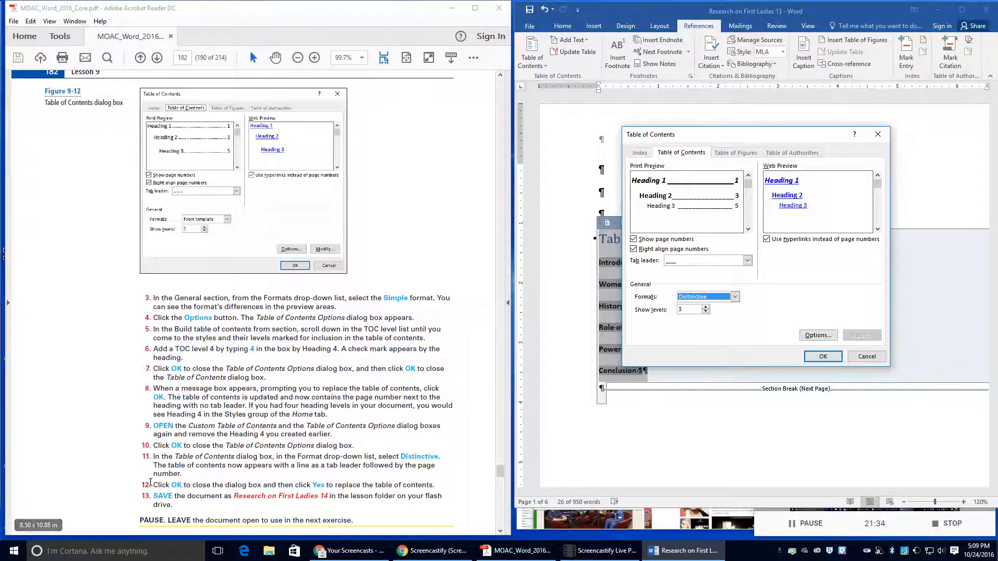
left_click_drag(154, 466, 230, 476)
left_click(823, 356)
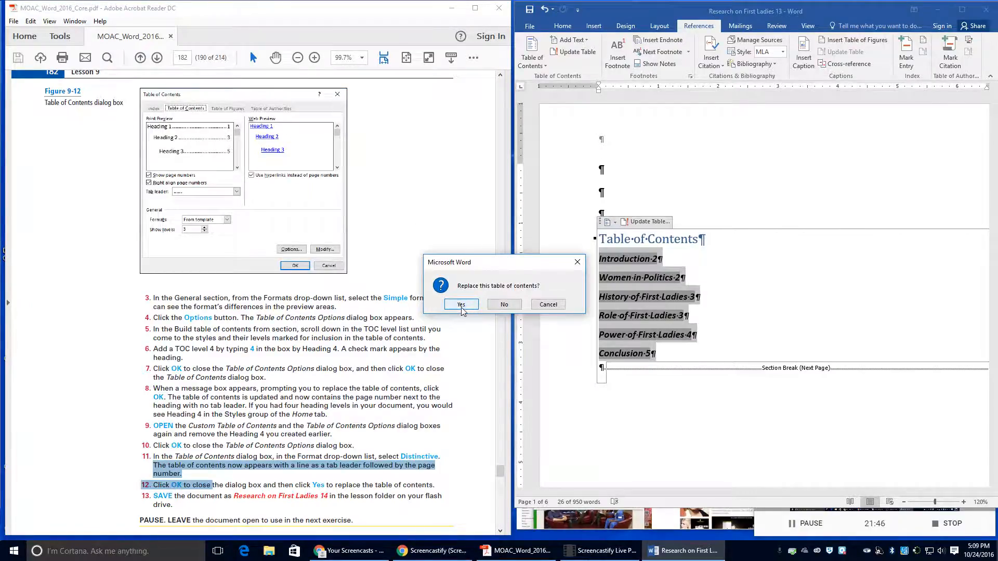
left_click(462, 306)
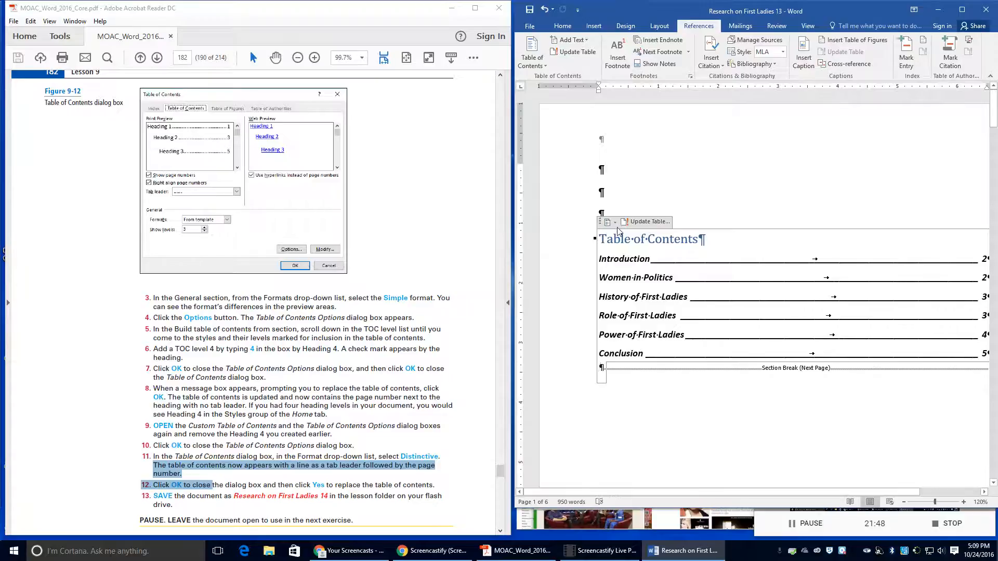
Step: Save the report as a new copy, 'Research on First Ladies 14', in Lesson 9
left_click(530, 26)
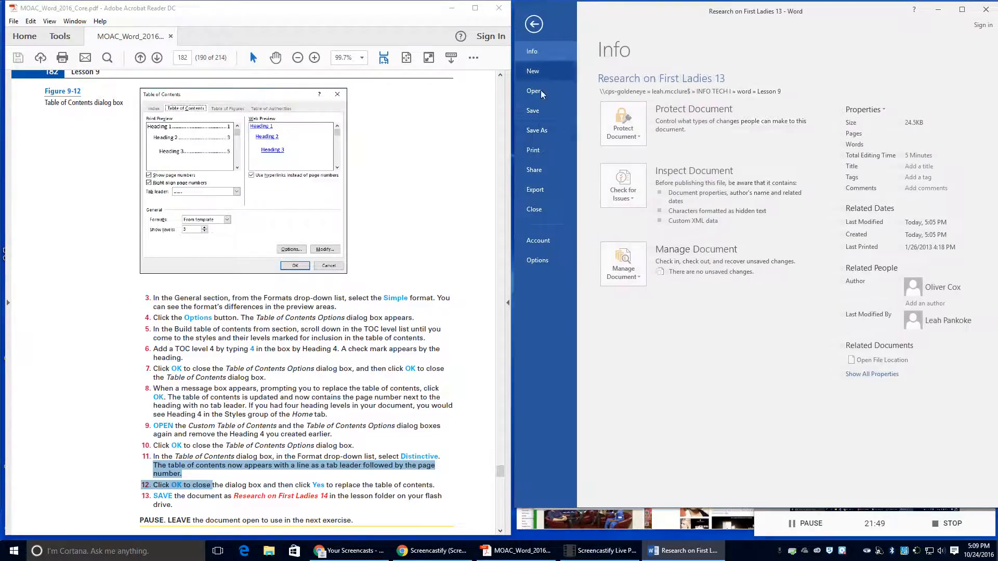
left_click(546, 135)
left_click(833, 98)
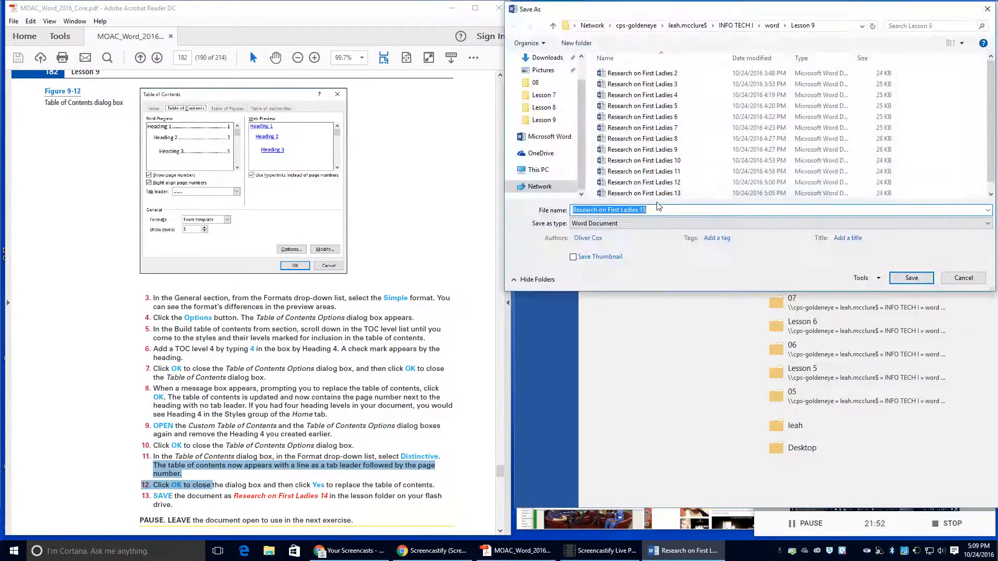
left_click(653, 214)
key("BackSpace")
type("4")
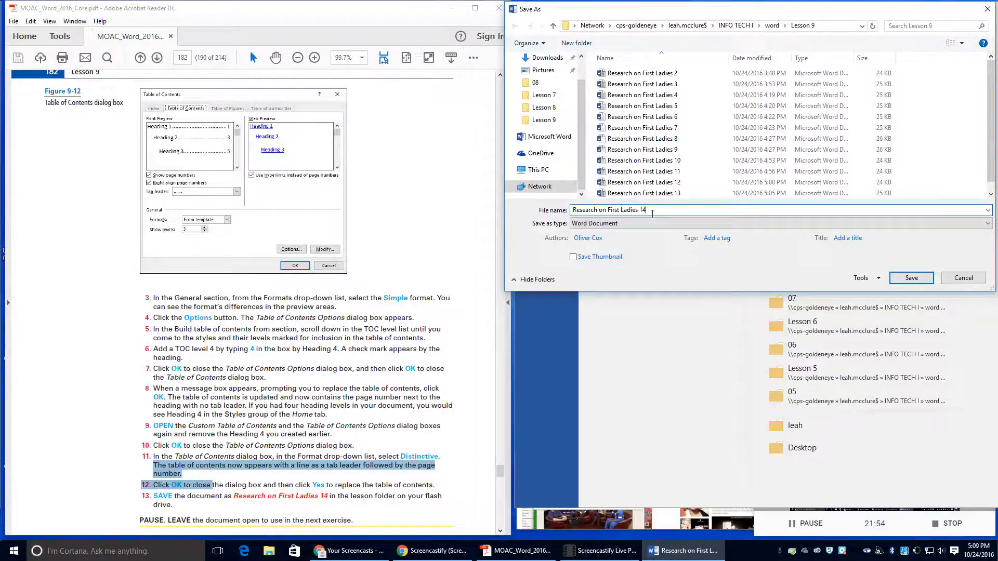
left_click(911, 277)
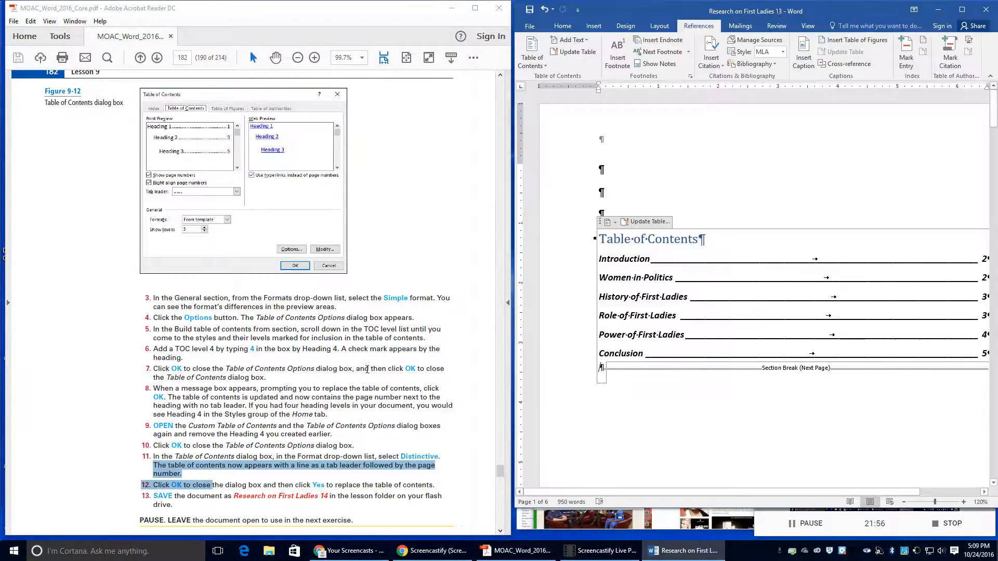
scroll(339, 357, "down", 2)
scroll(339, 357, "down", 1)
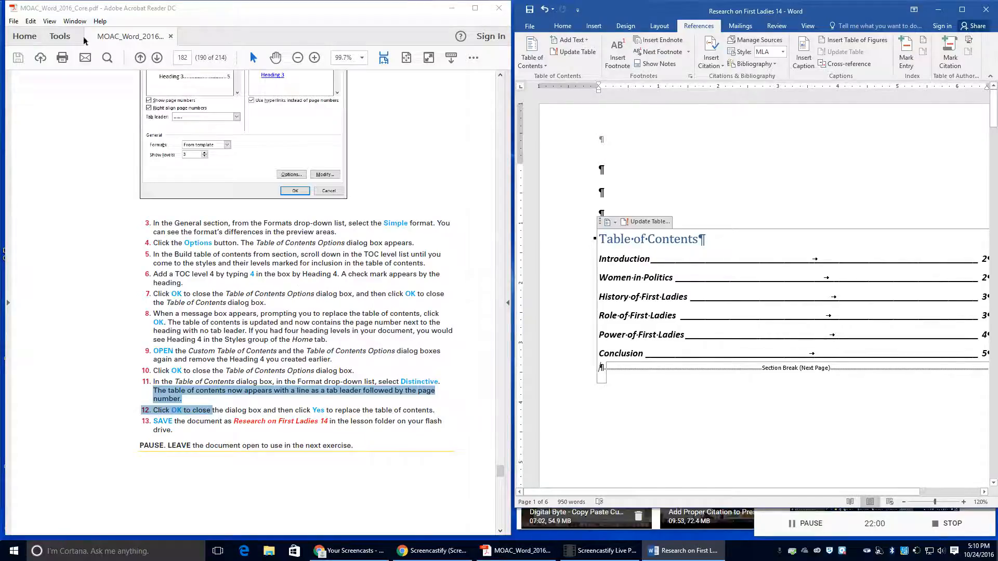
Step: Jump to the Power of First Ladies section through its contents entry
scroll(222, 202, "down", 4)
scroll(223, 202, "down", 17)
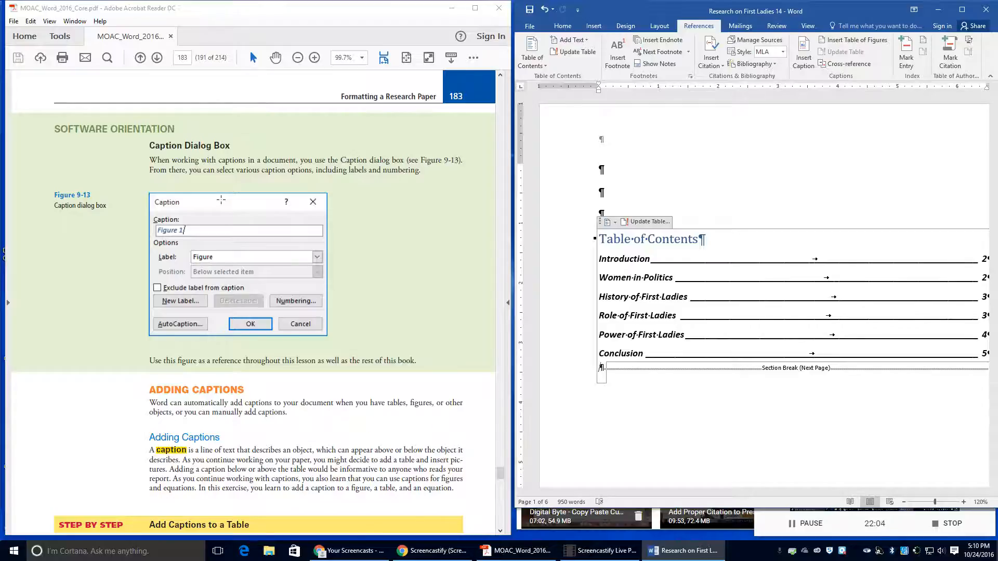
scroll(221, 200, "down", 9)
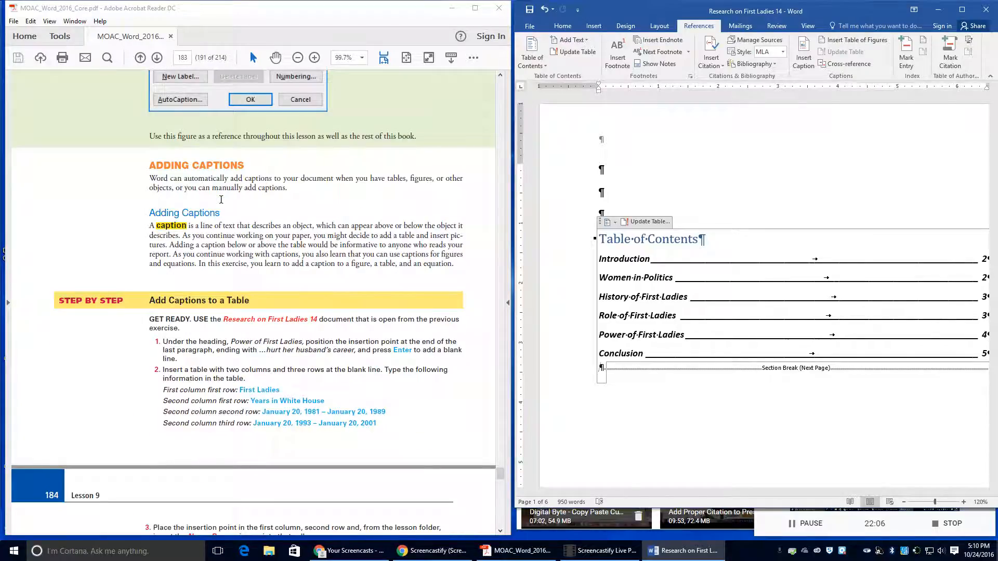
scroll(221, 199, "up", 5)
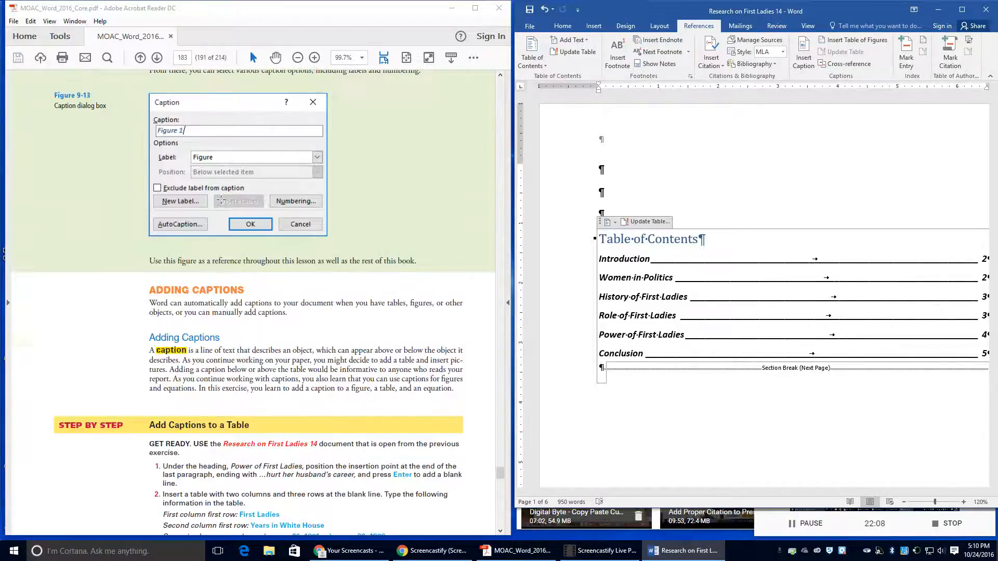
scroll(221, 200, "up", 8)
scroll(220, 199, "down", 10)
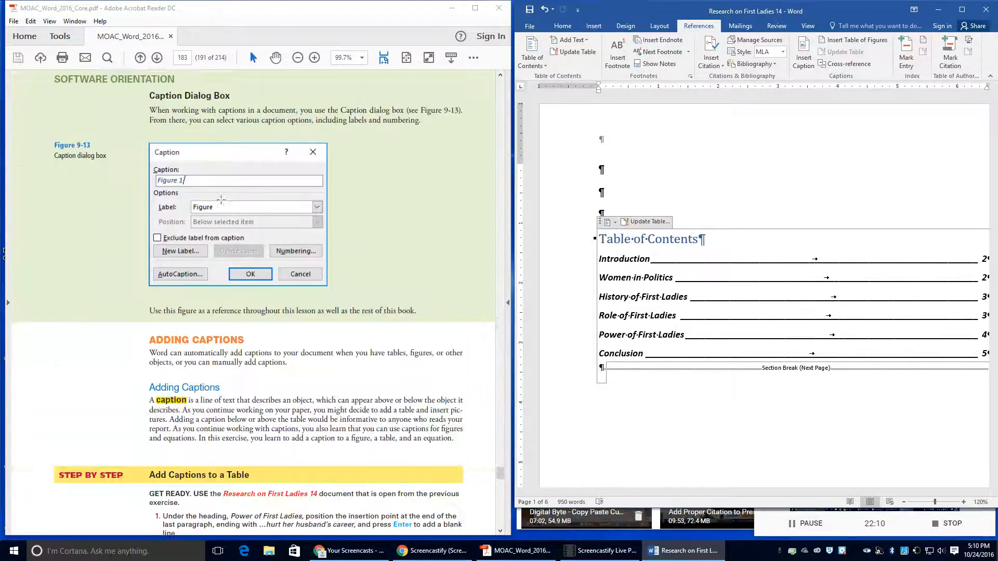
scroll(221, 199, "down", 3)
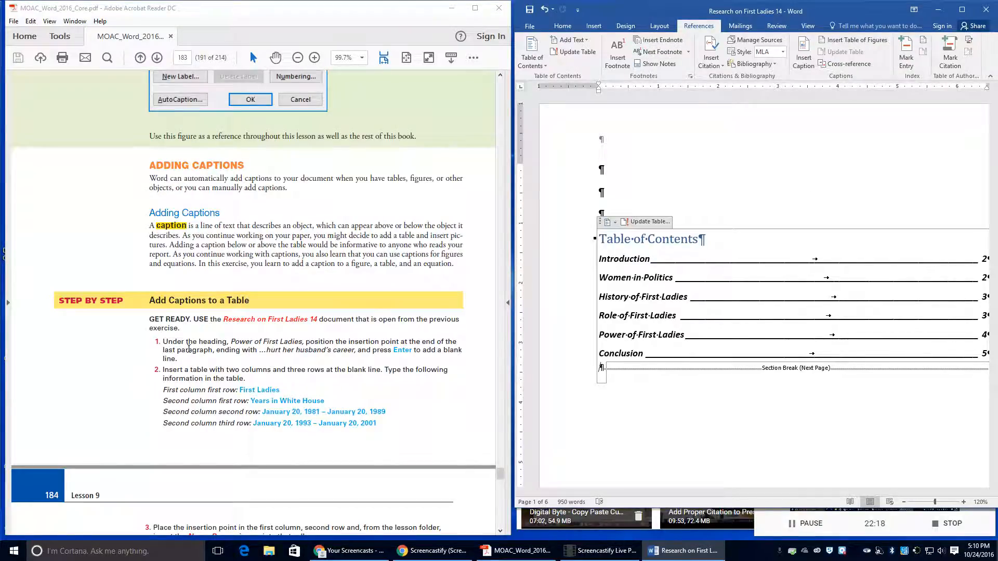
scroll(769, 359, "down", 4)
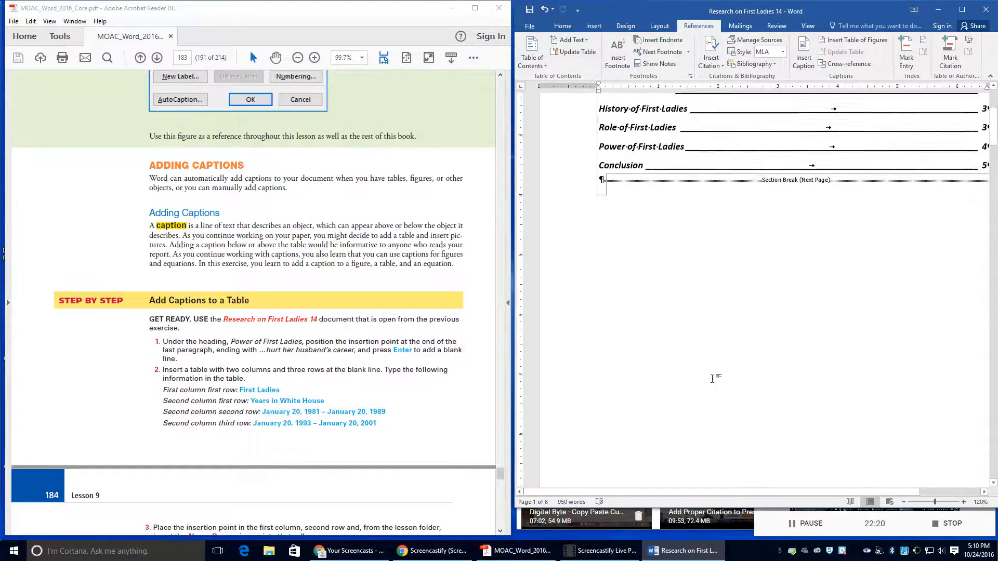
scroll(624, 189, "up", 2)
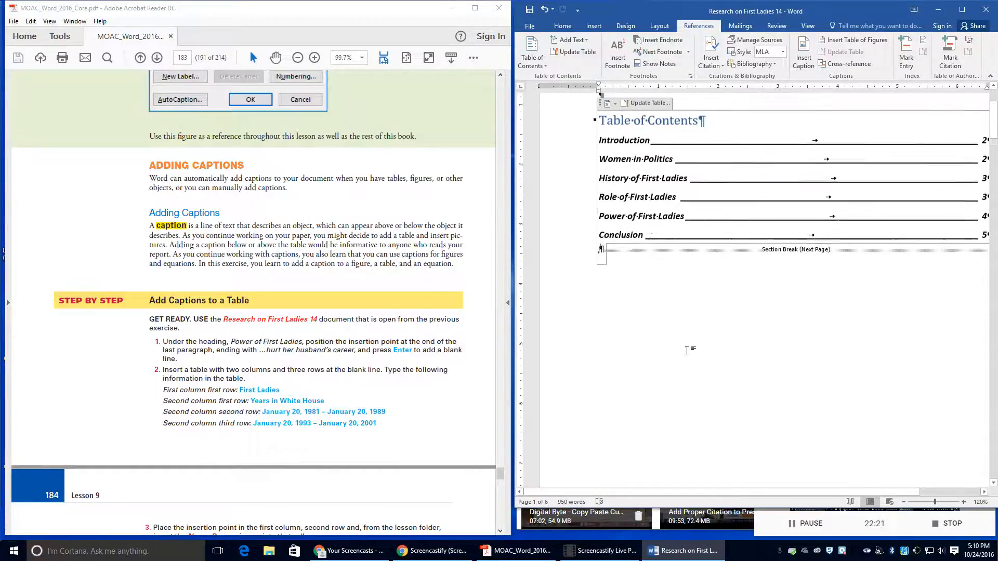
left_click(624, 216, "ctrl")
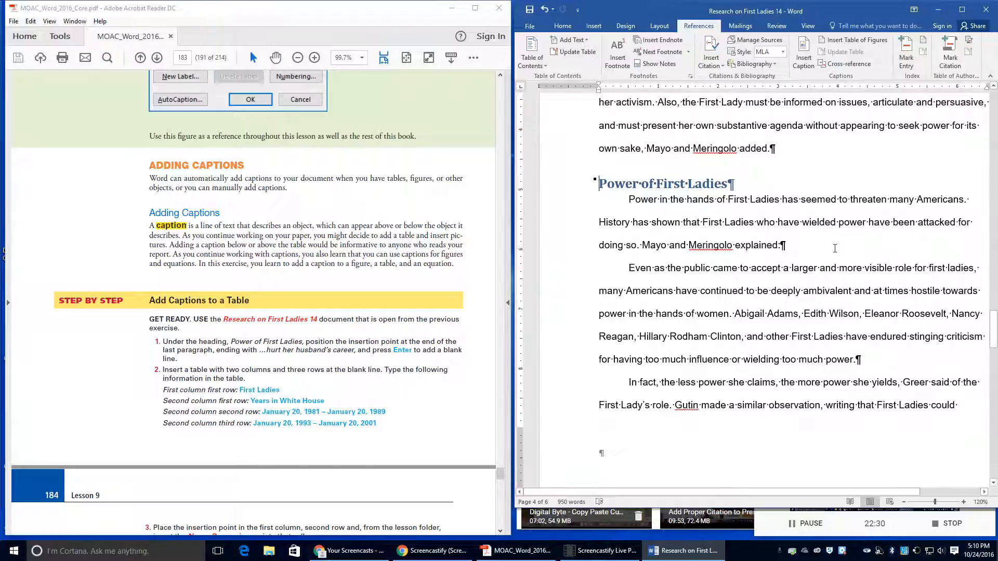
Step: Insert a blank line after 'husband's career.' just above the Conclusion heading
scroll(813, 271, "down", 10)
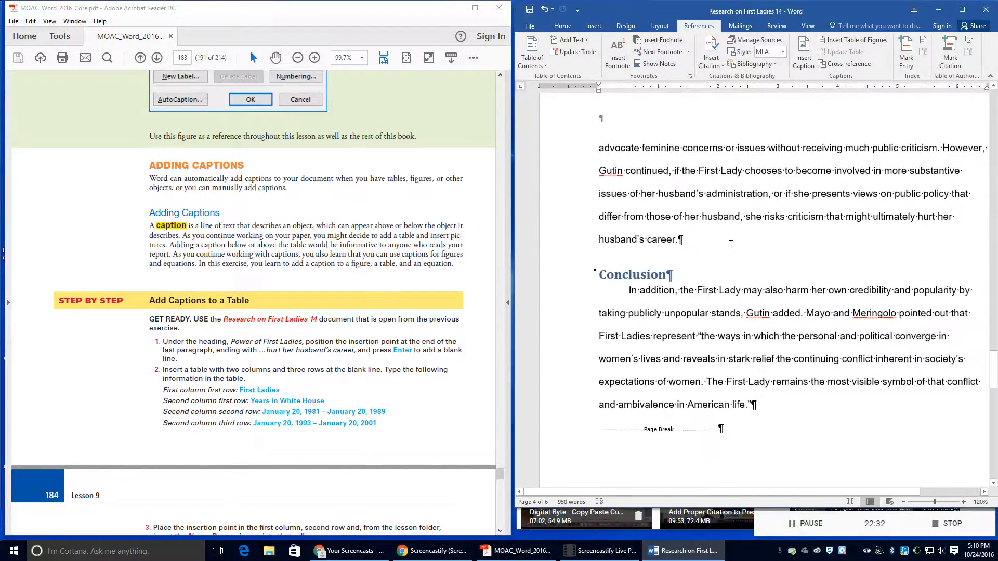
left_click(705, 240)
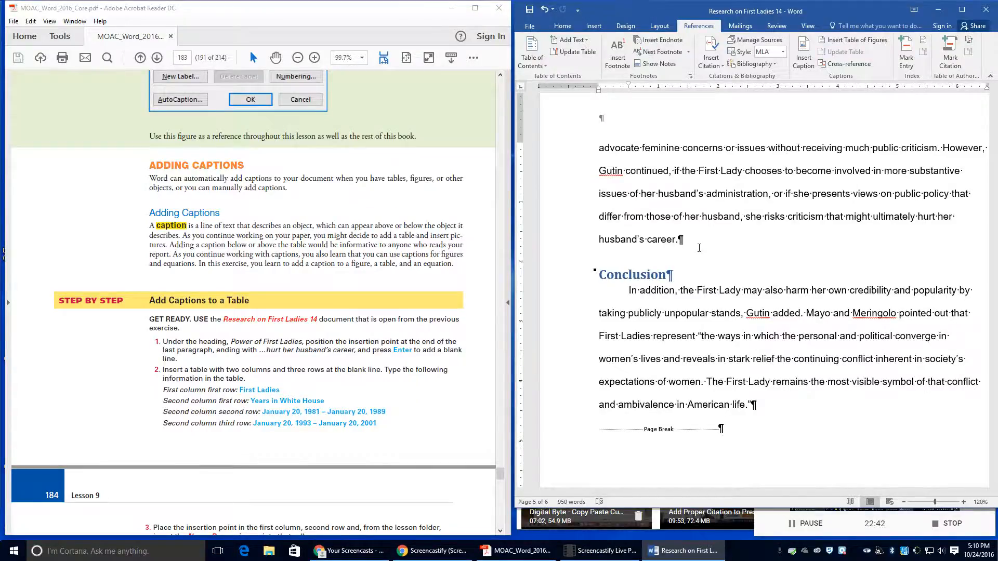
key("Return")
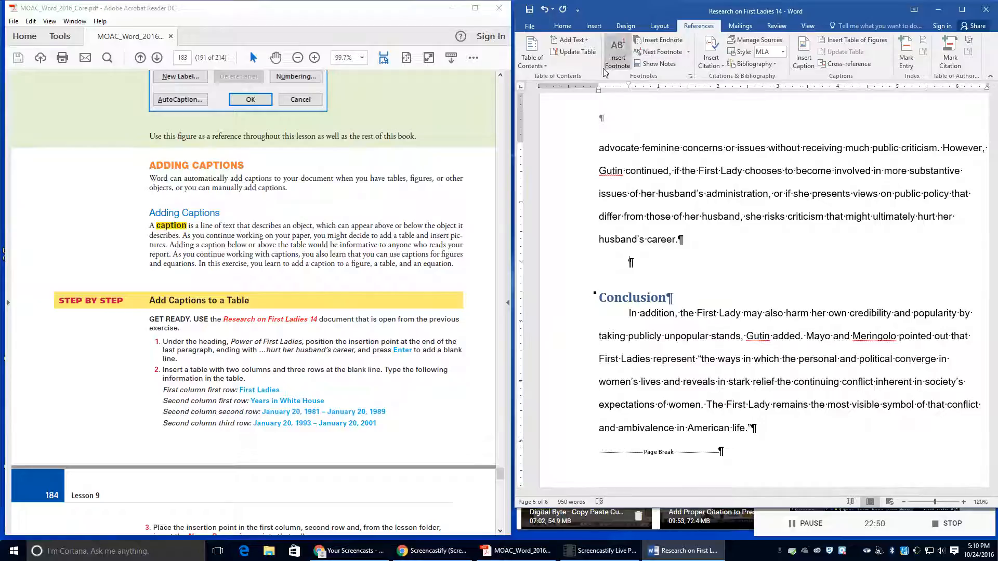
Step: Open Insert Table and enter 2 columns and 3 rows
left_click(593, 27)
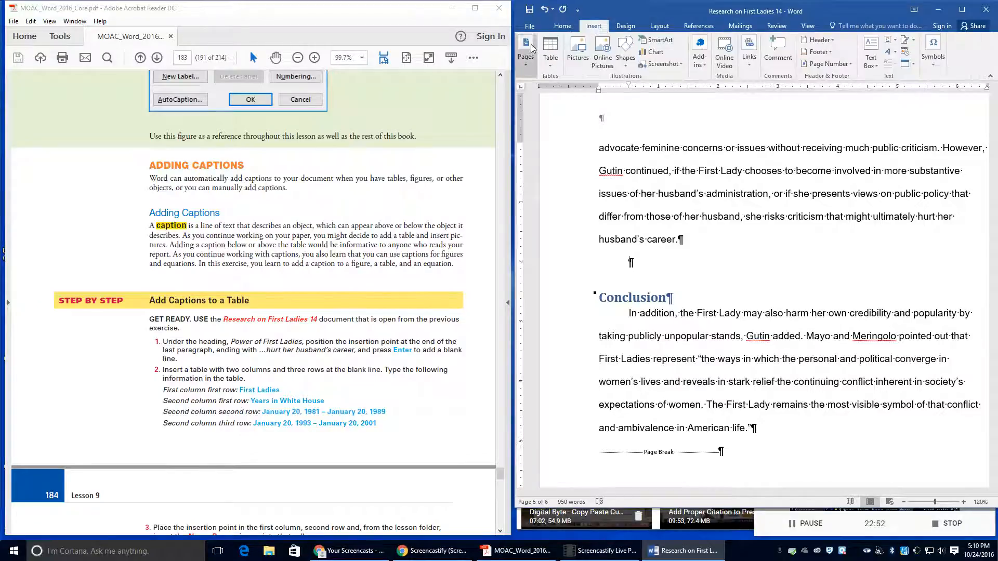
left_click(545, 67)
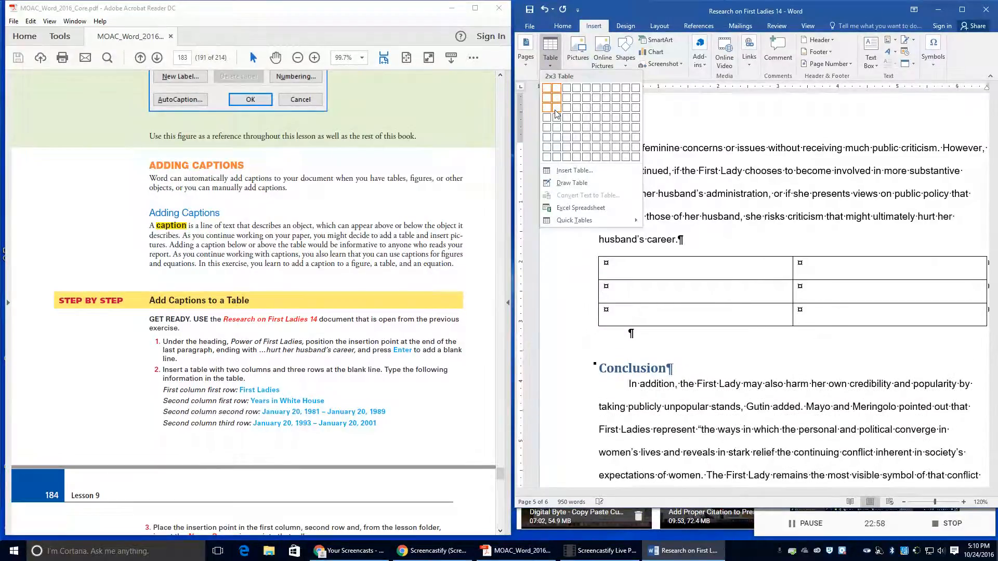
left_click(570, 171)
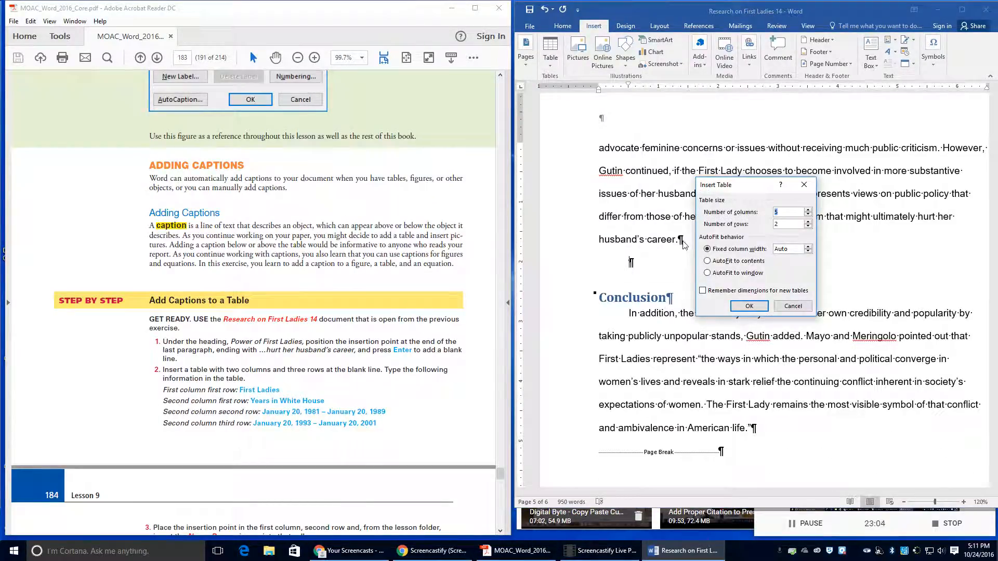
type("2")
key("Tab")
type("3")
Step: Insert the 2x3 table and type 'First Ladies' and 'Years in White House' in its first row
left_click(751, 307)
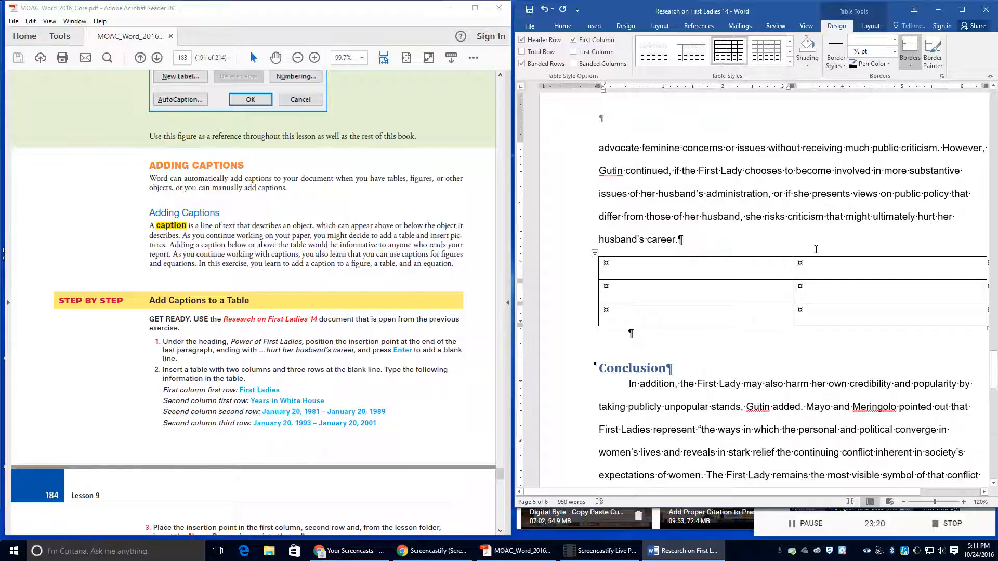
type("Firs")
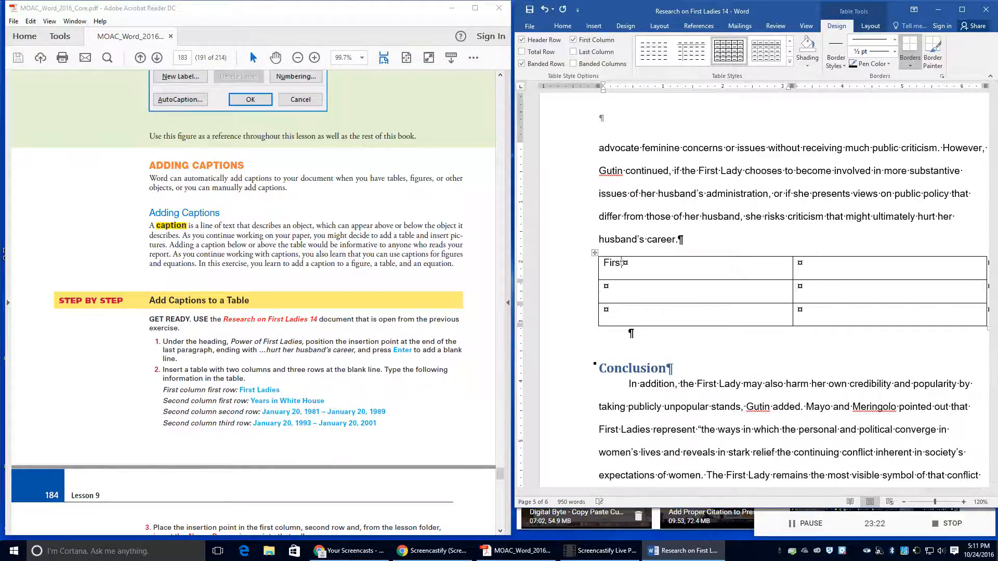
type("t Ladies")
left_click(708, 292)
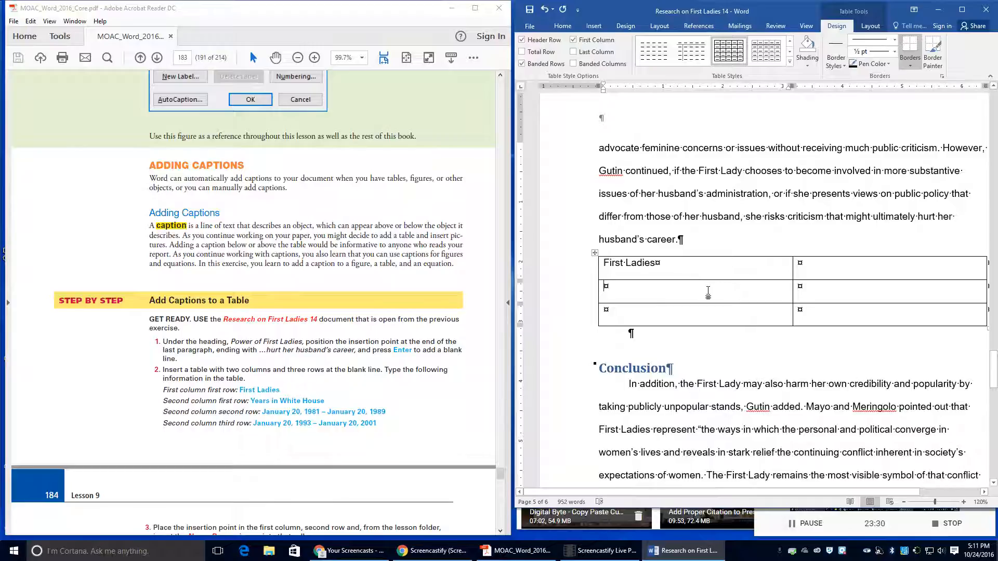
left_click(845, 267)
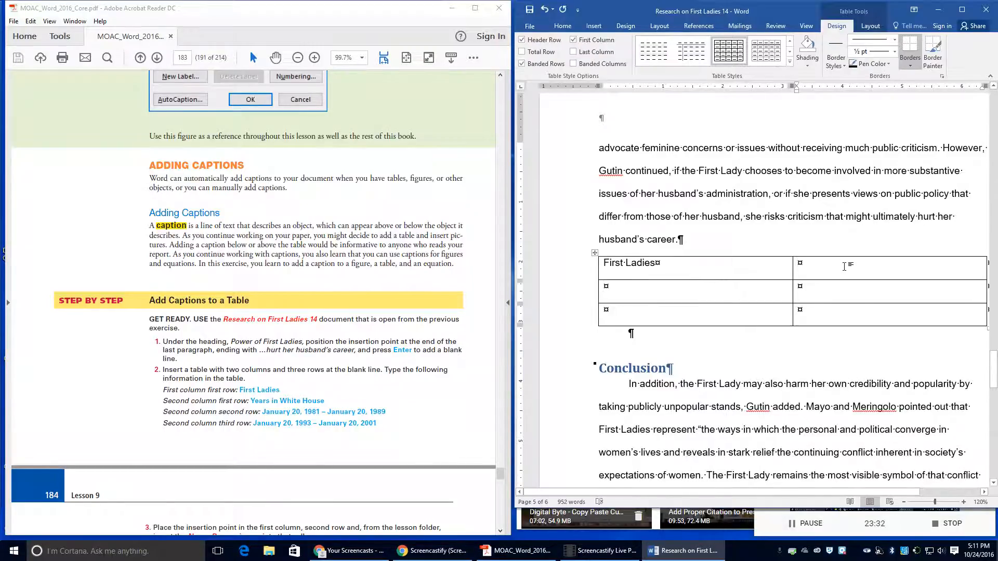
type("Years in t")
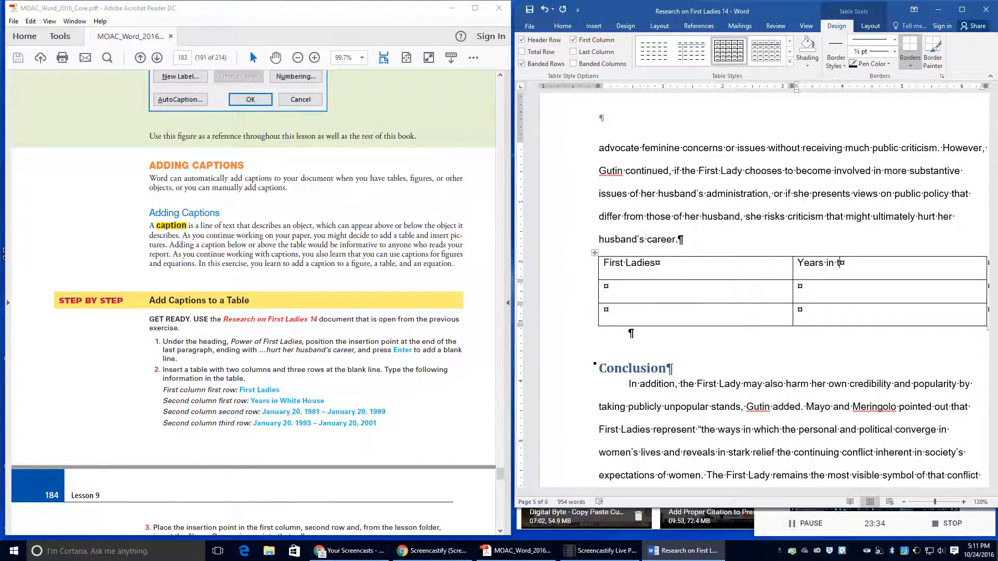
type("Whi")
key("BackSpace")
key("BackSpace")
key("BackSpace")
key("BackSpace")
type("White House")
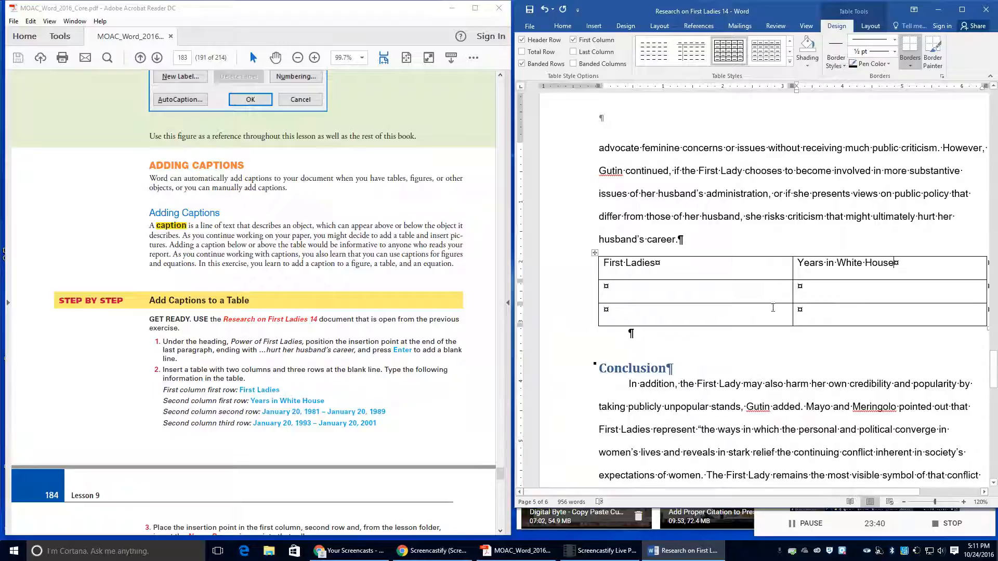
left_click(703, 293)
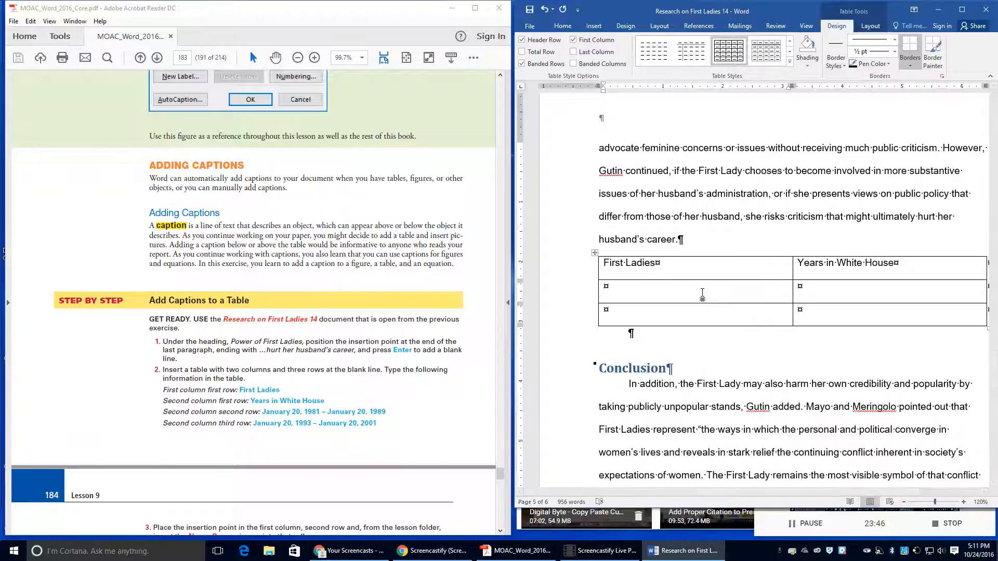
Step: Enter 'January 20, 1981 - January 20, 1989' in the second row's date cell
type("January ")
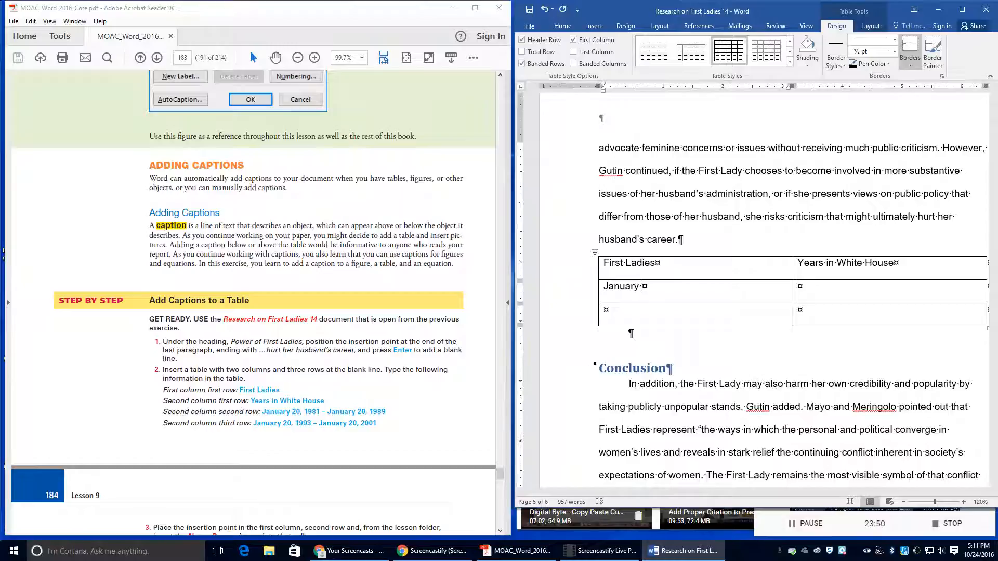
type("20, 1981")
key("BackSpace")
key("BackSpace")
key("BackSpace")
key("BackSpace")
key("BackSpace")
key("BackSpace")
key("BackSpace")
key("BackSpace")
key("BackSpace")
key("BackSpace")
key("BackSpace")
key("BackSpace")
key("BackSpace")
key("BackSpace")
key("BackSpace")
key("BackSpace")
key("BackSpace")
left_click(798, 292)
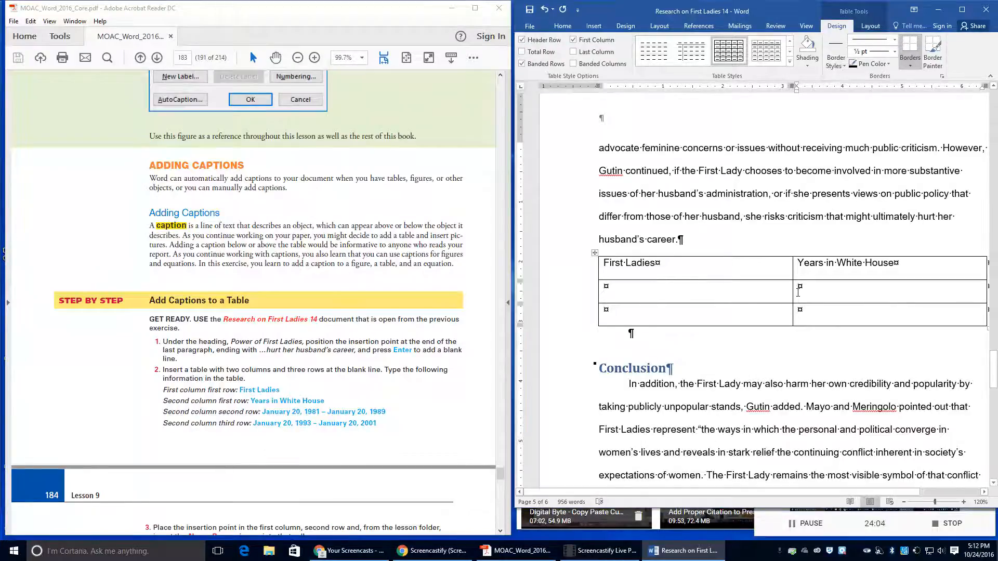
type("Jan")
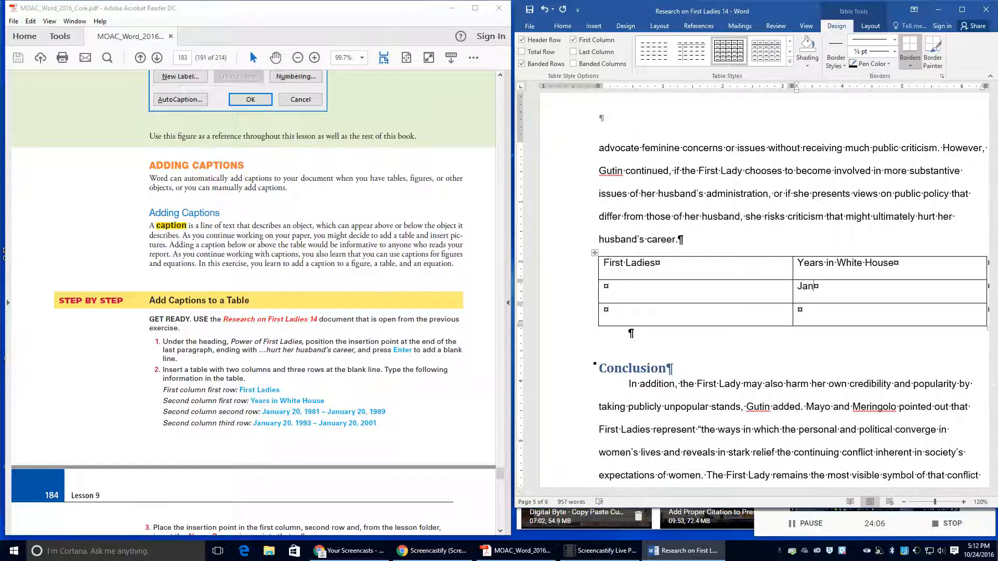
type("uary 20")
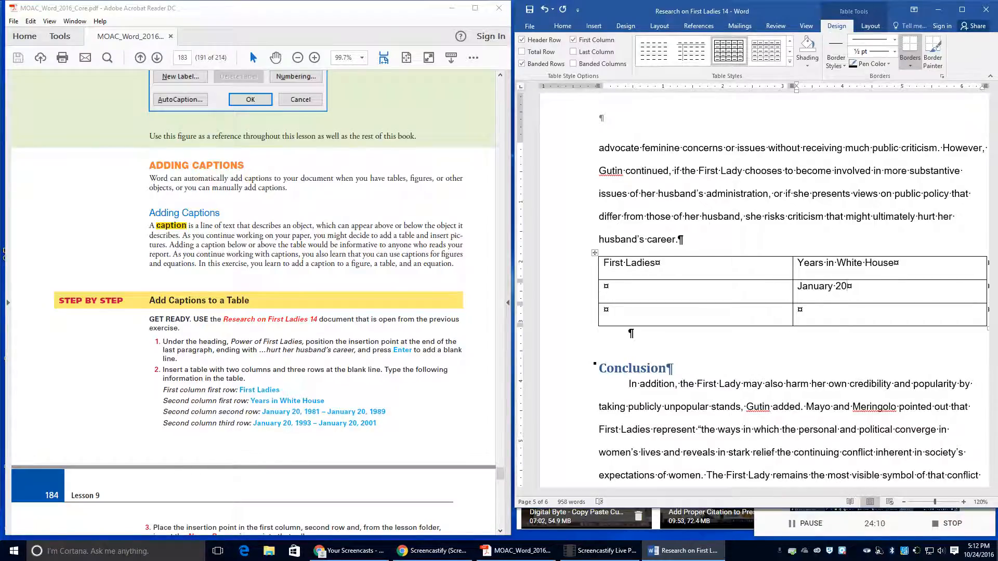
type(", 1981 - January 20, 1989")
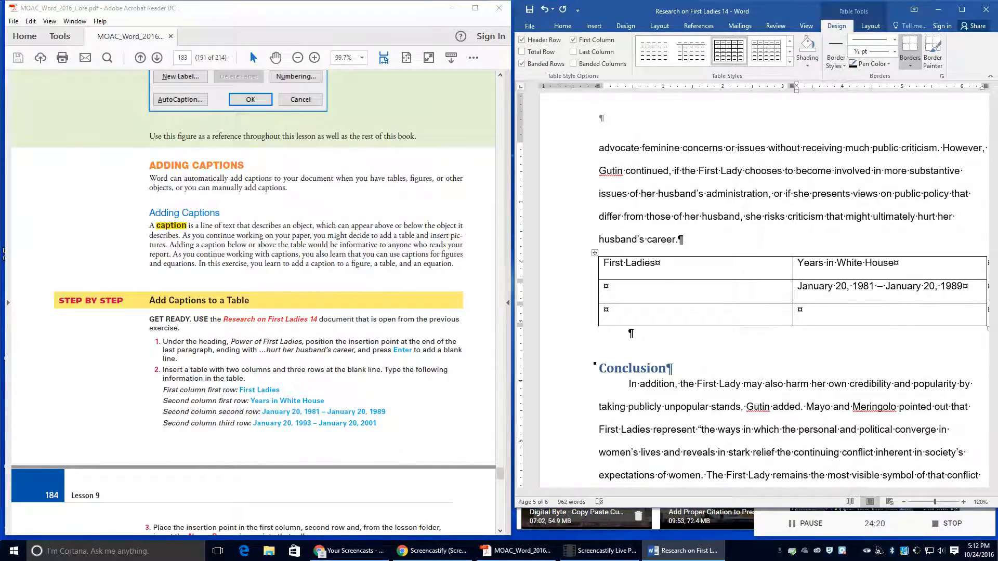
Step: Enter 'January 20, 1993 - January 20, 2001' in the third row's date cell
left_click(811, 308)
type("January 20, 199")
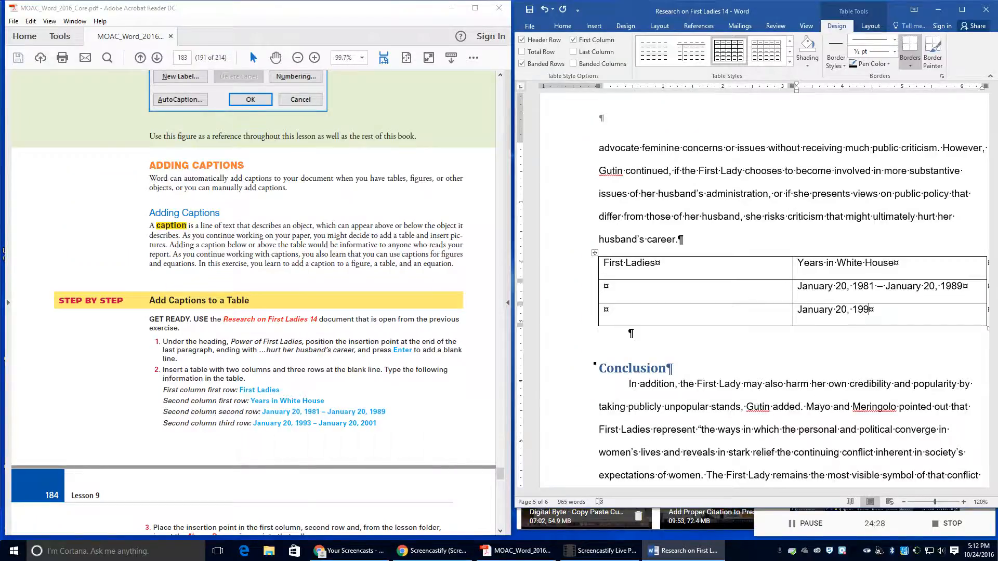
type("3 - H")
key("BackSpace")
type("January 20, 2001")
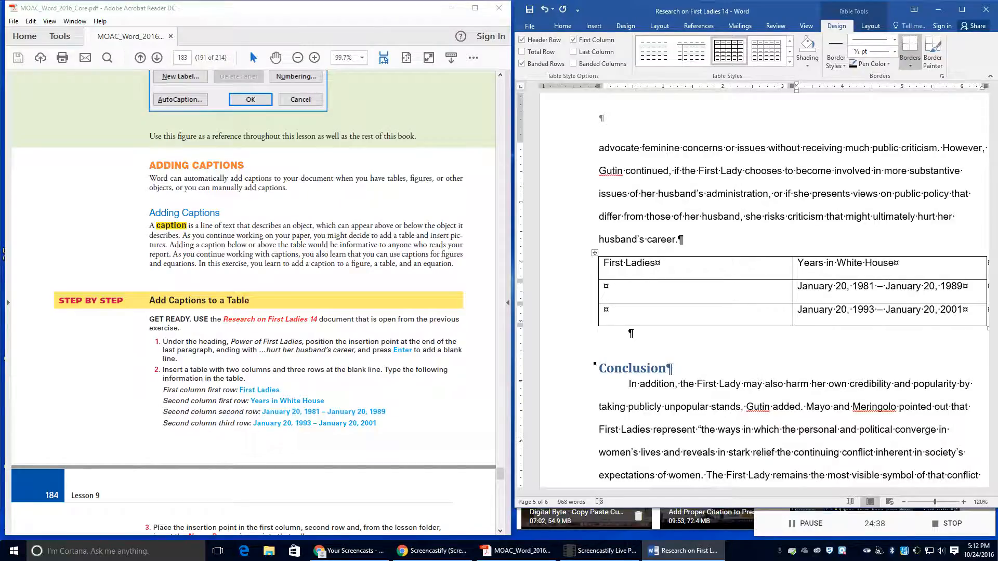
scroll(349, 446, "down", 3)
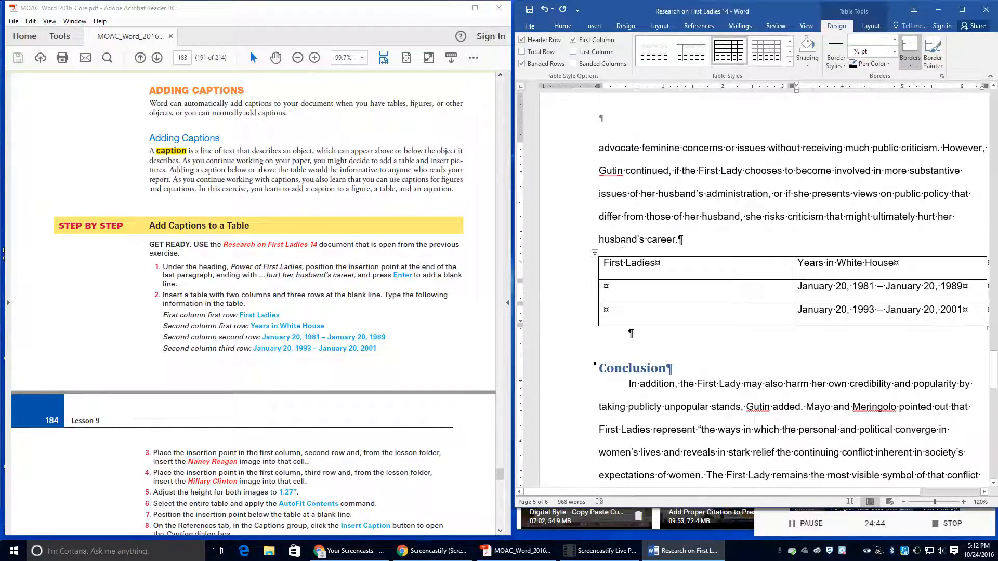
left_click(604, 287)
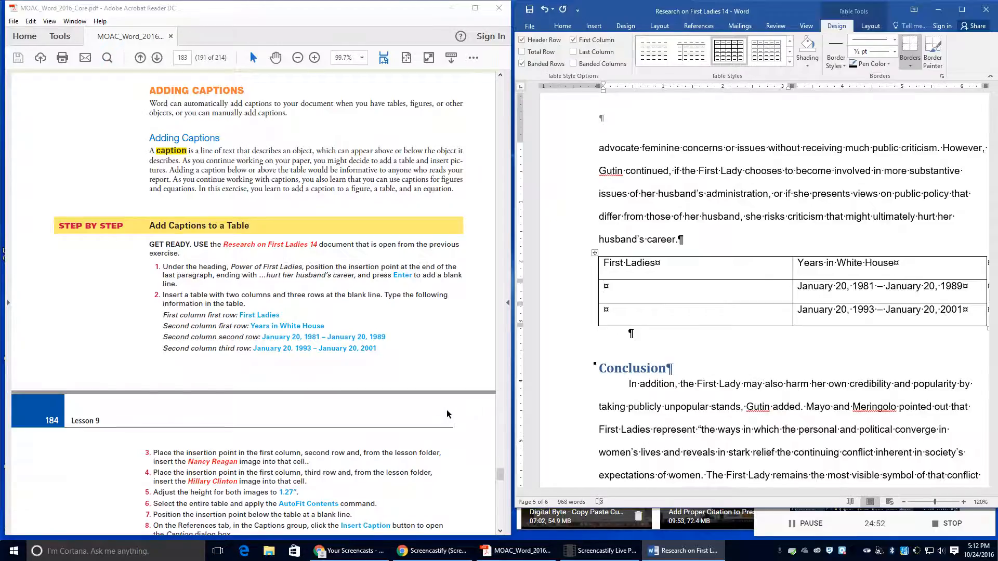
Step: Insert the first First Lady JPG from Data files\09 into row 2's first cell
left_click(595, 26)
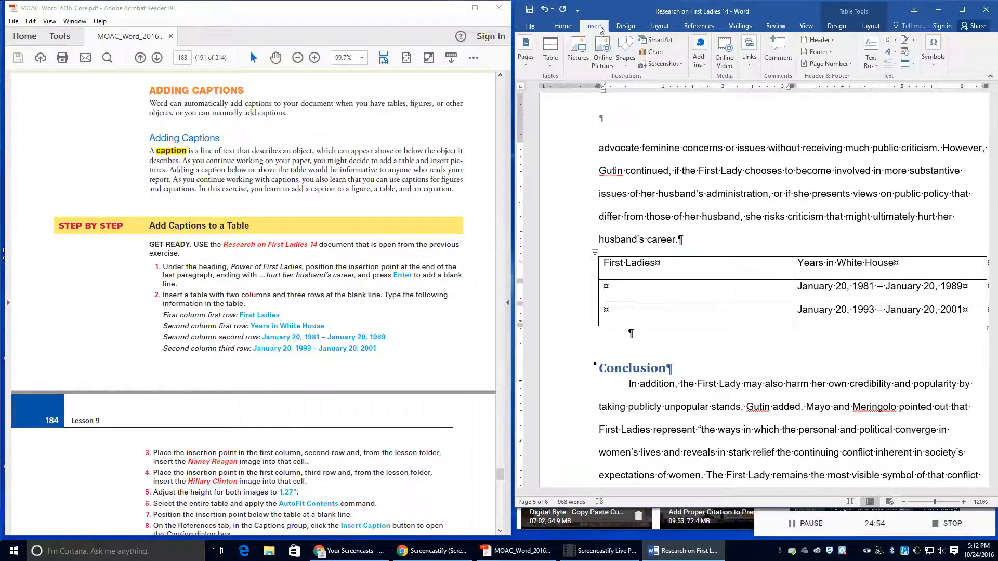
left_click(579, 52)
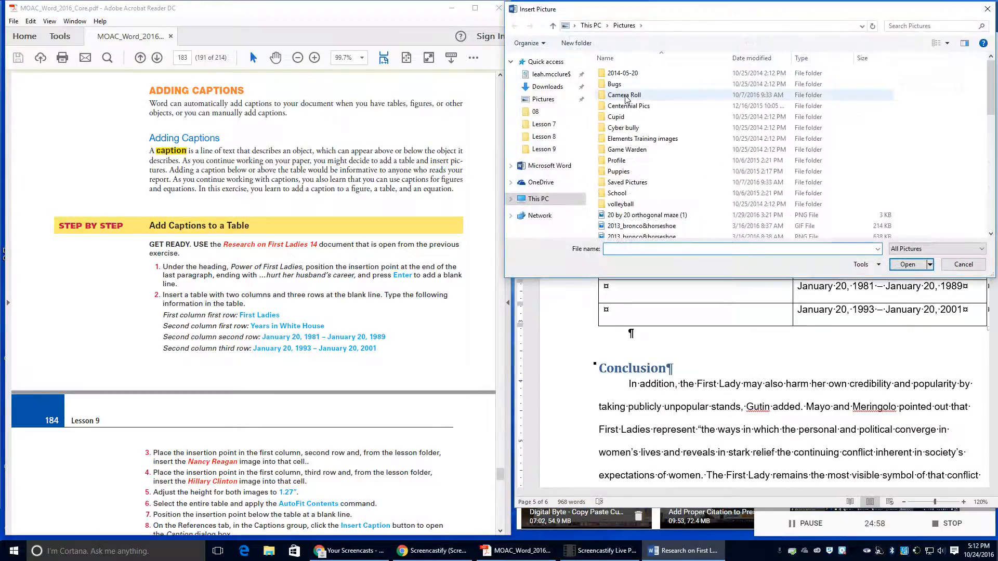
left_click(544, 149)
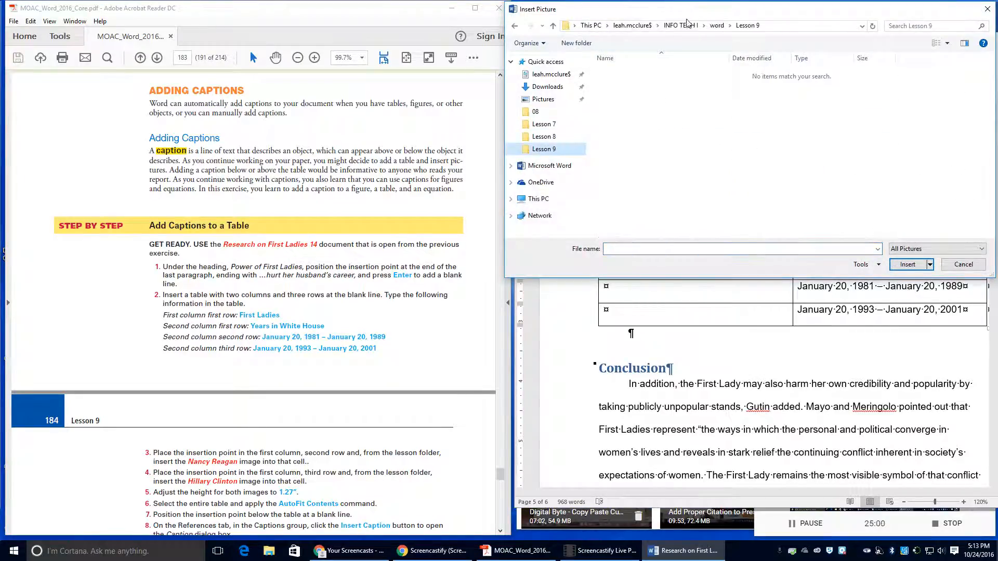
left_click(717, 26)
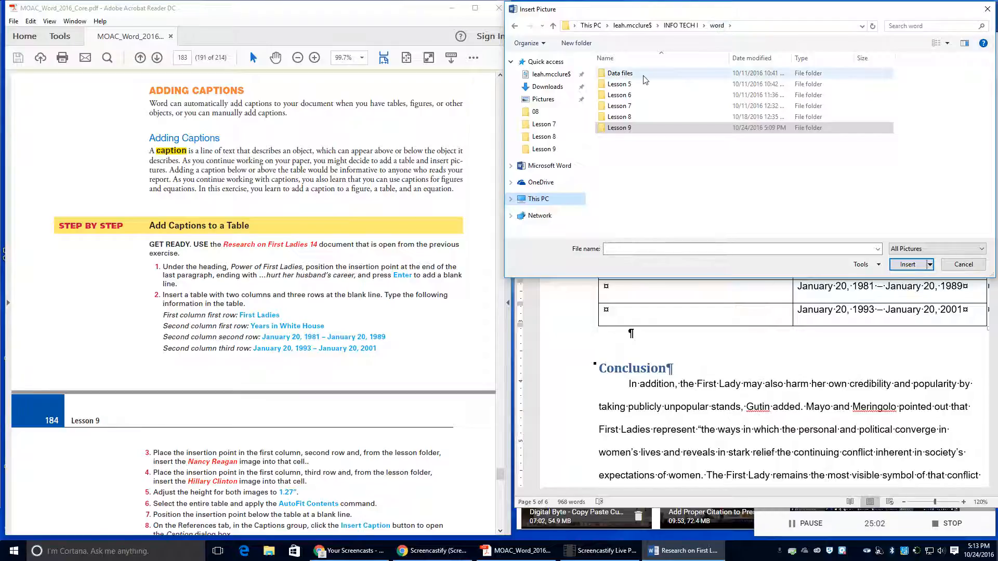
double_click(620, 73)
left_click(628, 164)
double_click(628, 164)
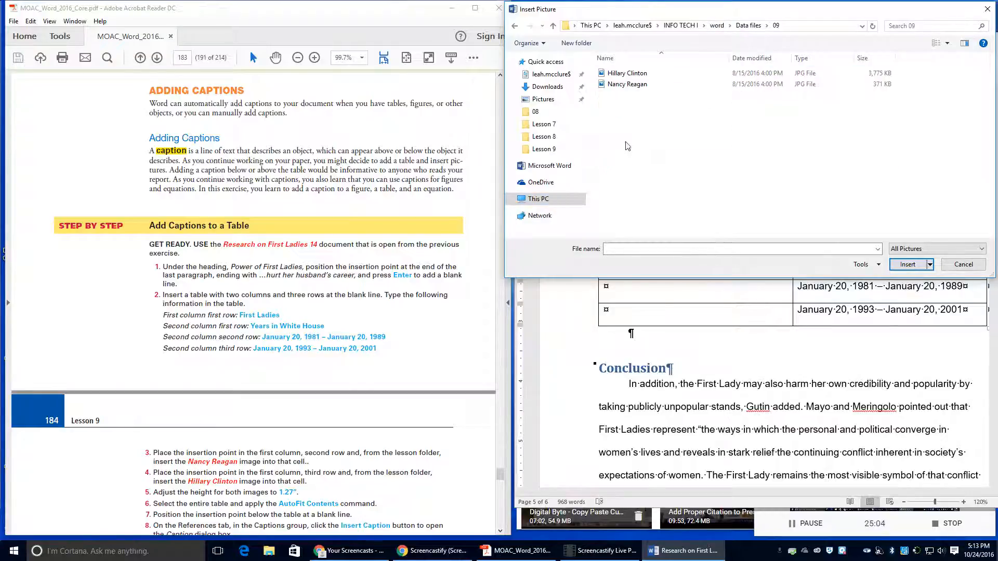
double_click(623, 86)
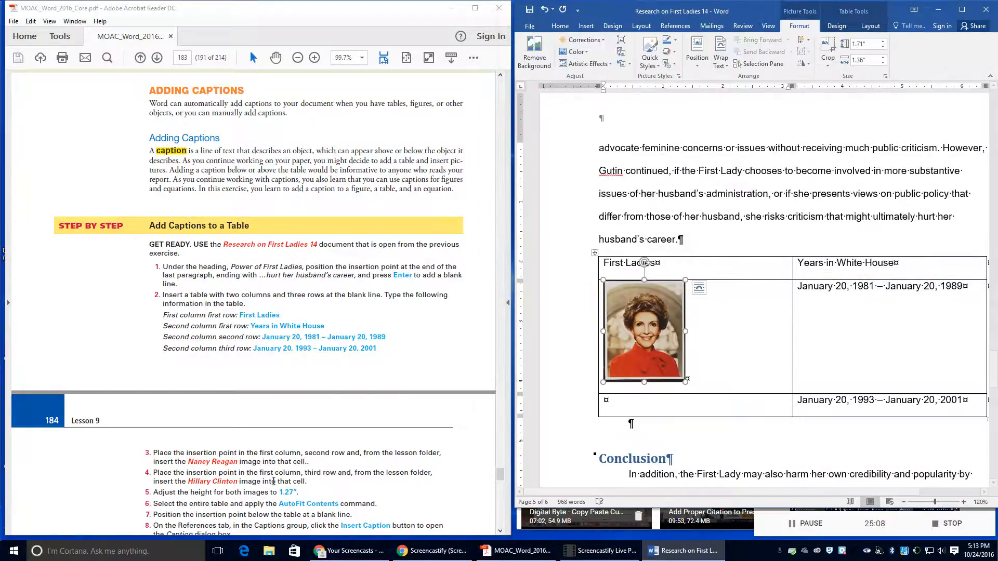
Step: Insert the second First Lady portrait JPG into the third row's first cell
scroll(179, 462, "down", 1)
left_click(159, 423)
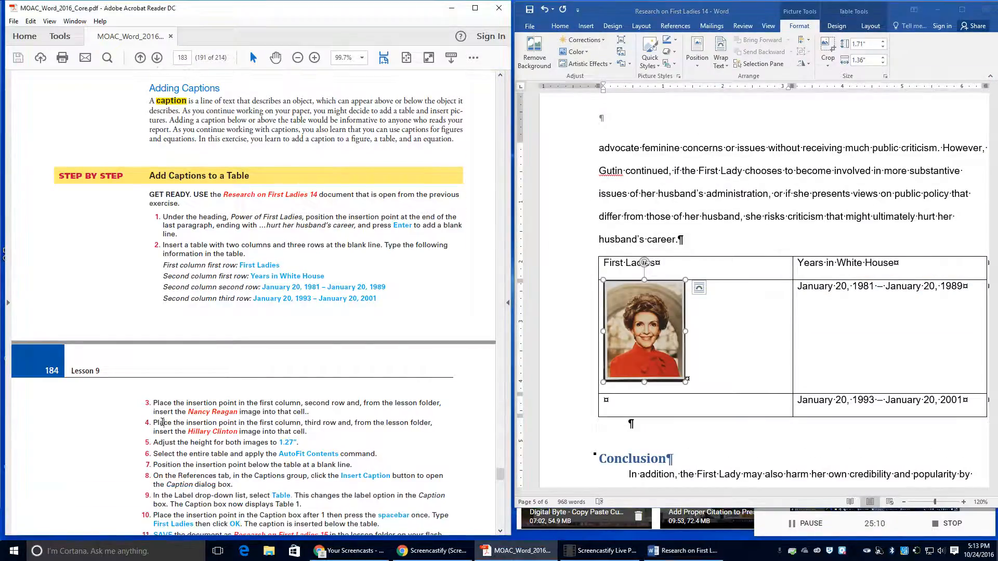
left_click(606, 402)
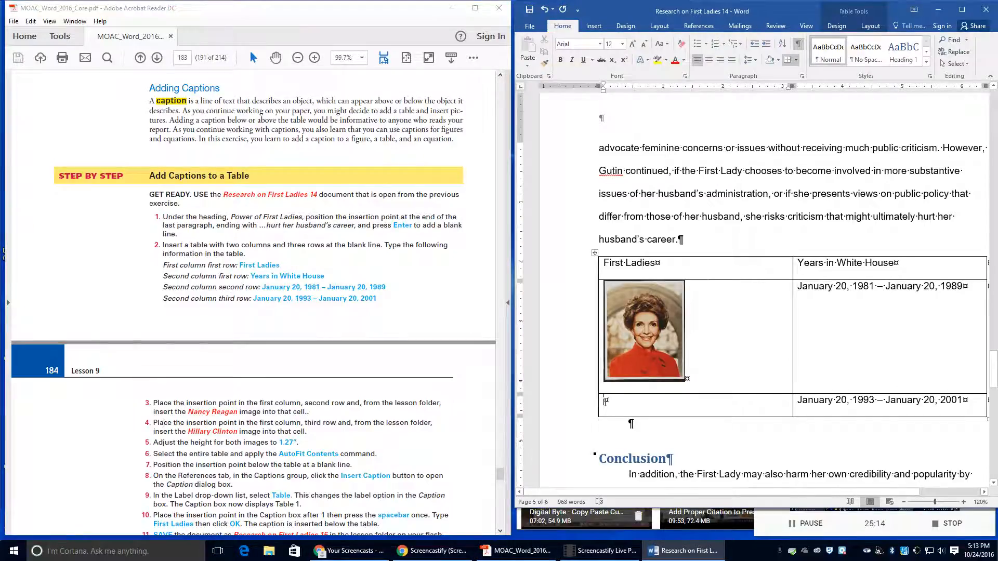
left_click(593, 26)
left_click(583, 48)
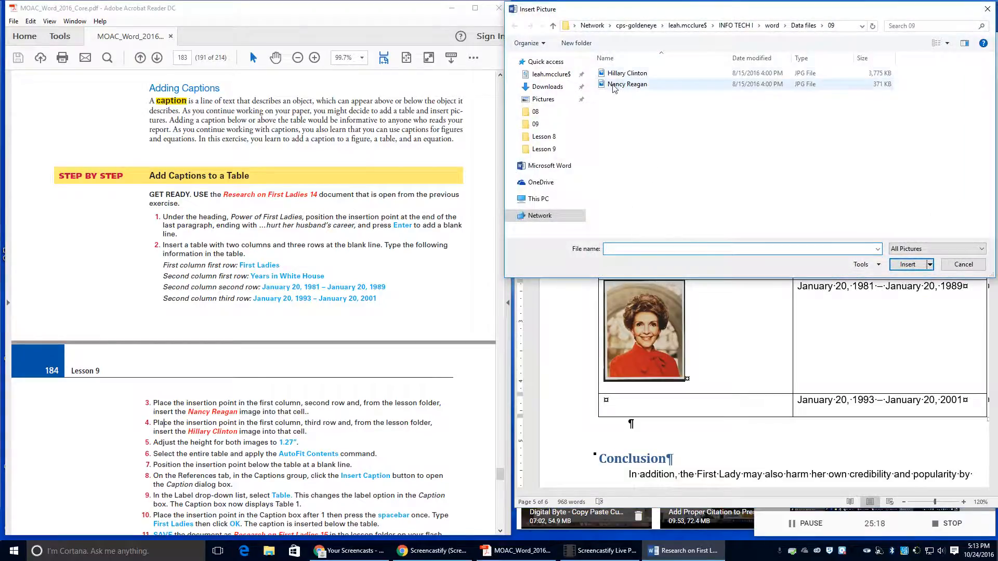
double_click(671, 133)
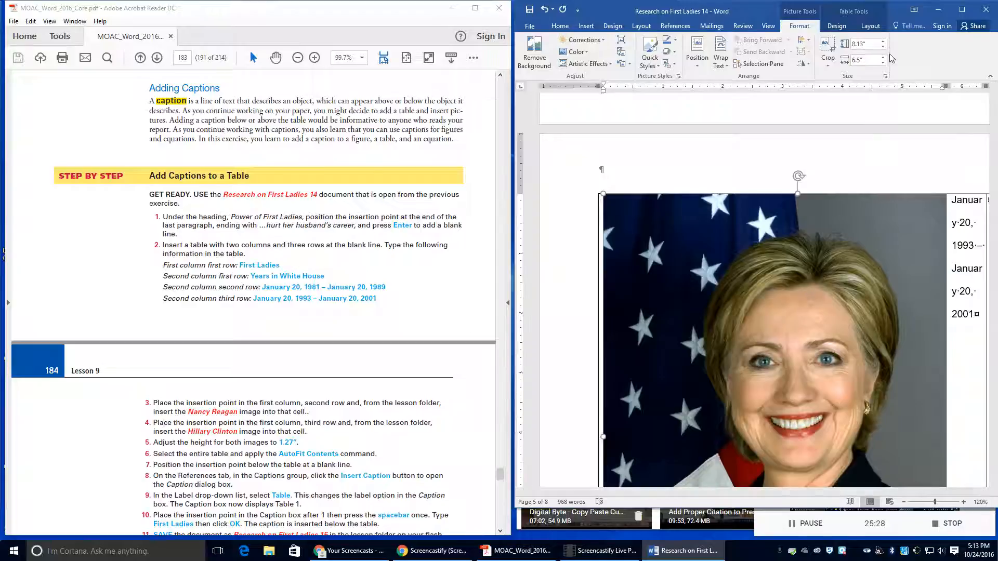
Step: Set both portraits' height to 1.27"
left_click(869, 46)
type("1.27")
key("Return")
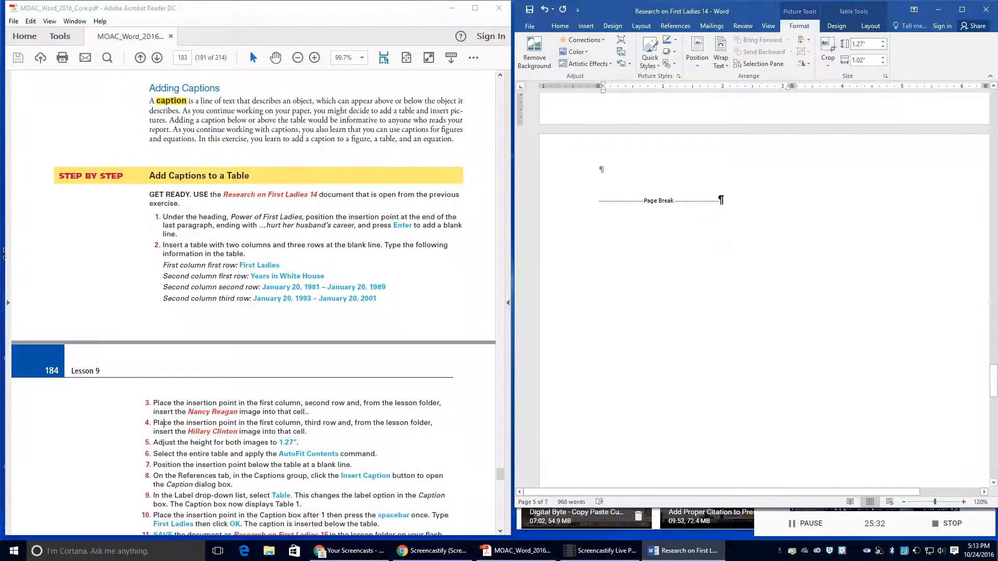
left_click(642, 26)
scroll(664, 268, "up", 5)
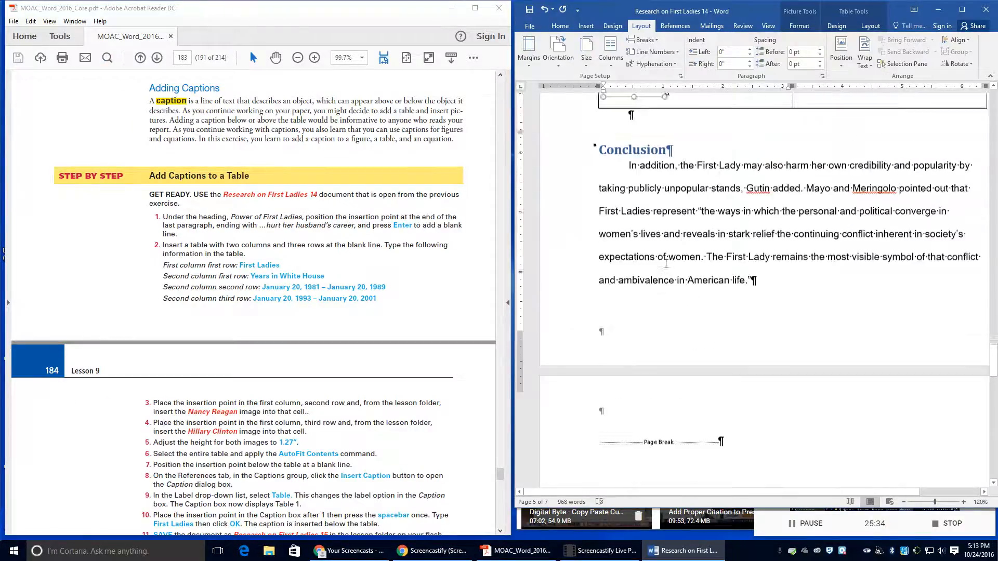
scroll(664, 268, "up", 3)
left_click(664, 269)
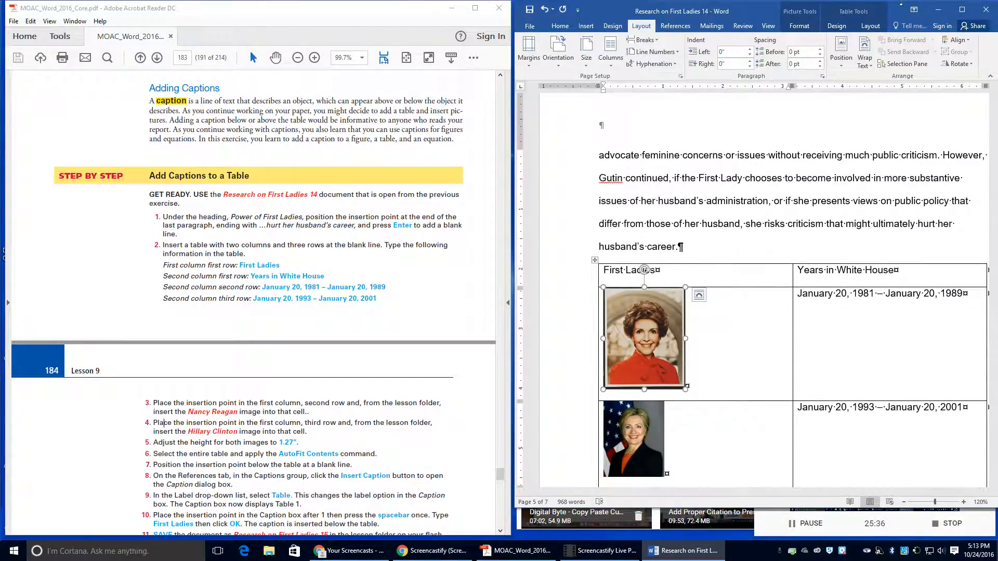
left_click(799, 25)
left_click(866, 44)
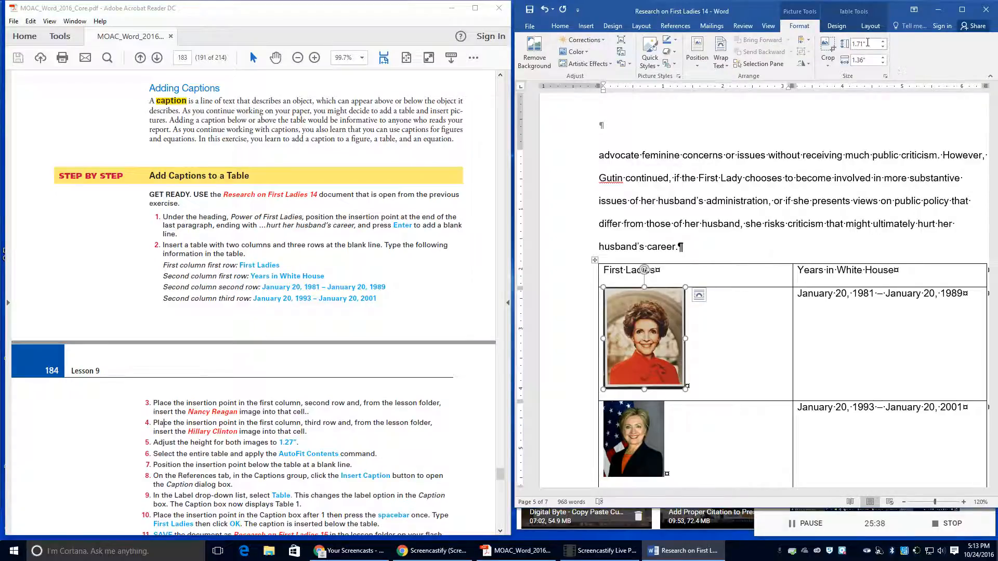
type("1.27")
key("Return")
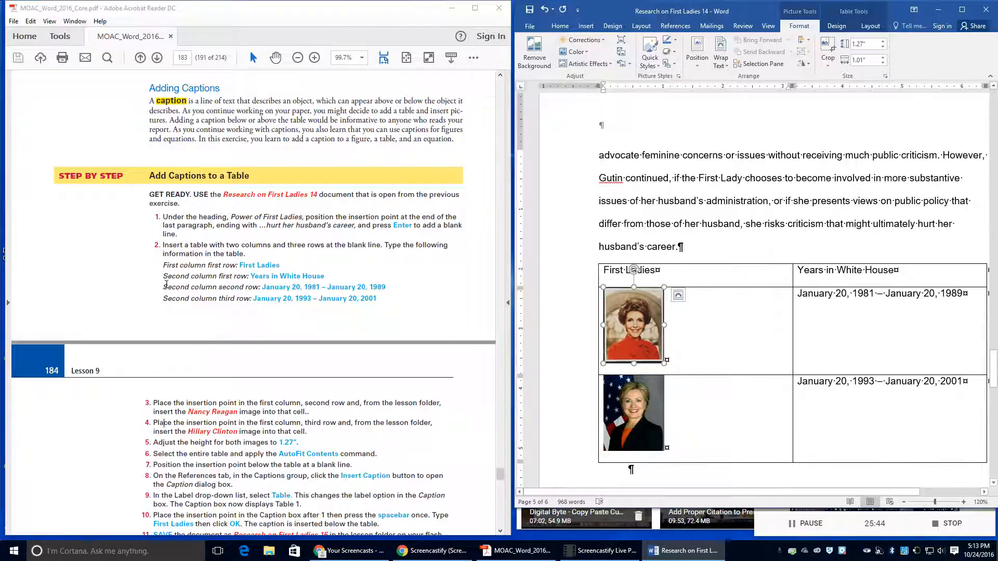
Step: Select the whole First Ladies table and apply AutoFit Contents to its columns
scroll(197, 258, "down", 2)
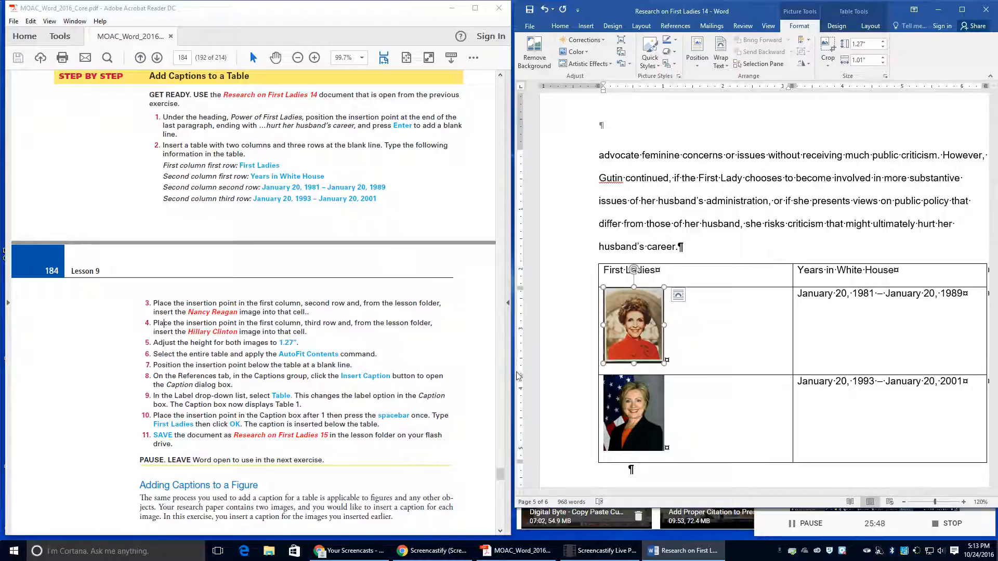
left_click(593, 260)
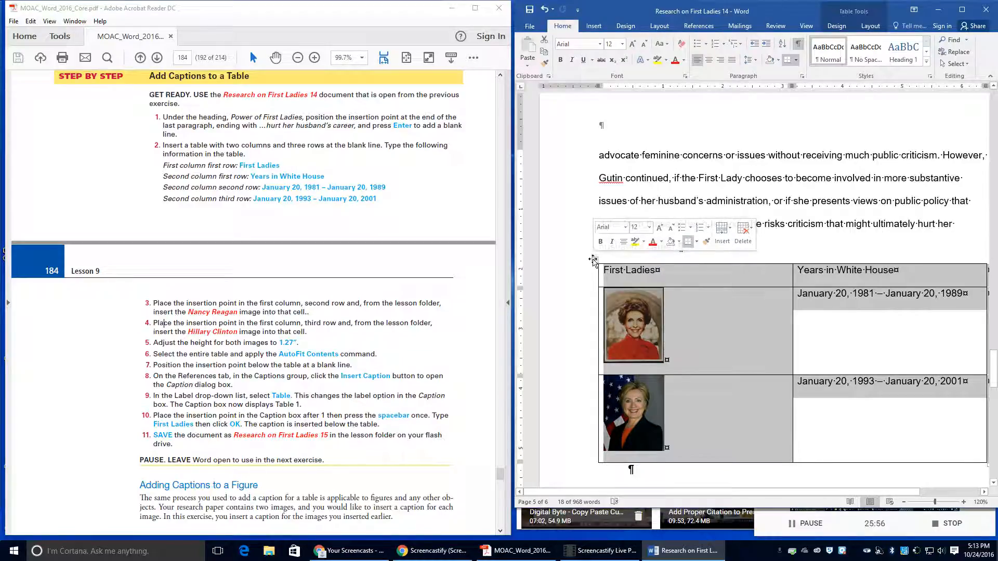
left_click(601, 271)
left_click(604, 271)
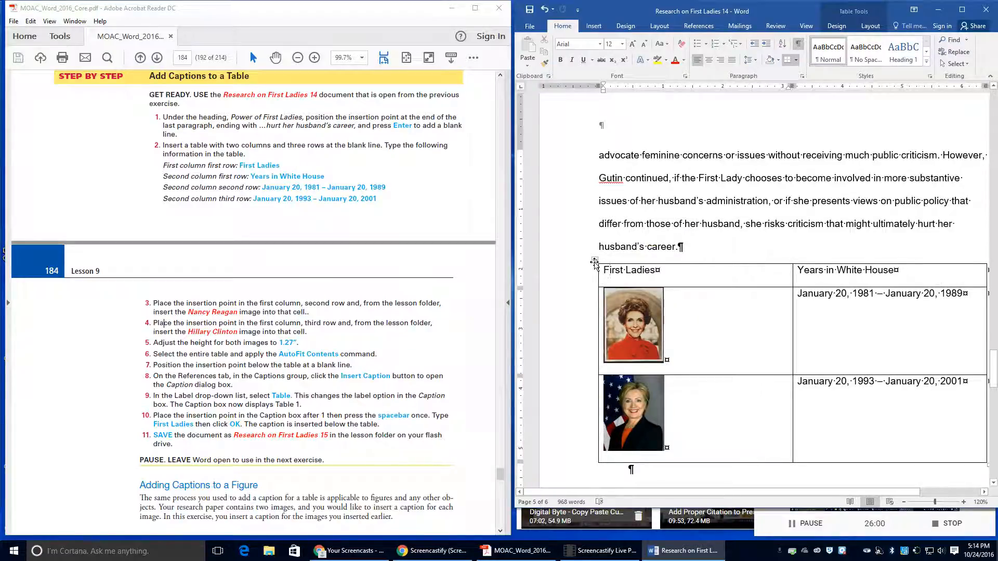
left_click(595, 262)
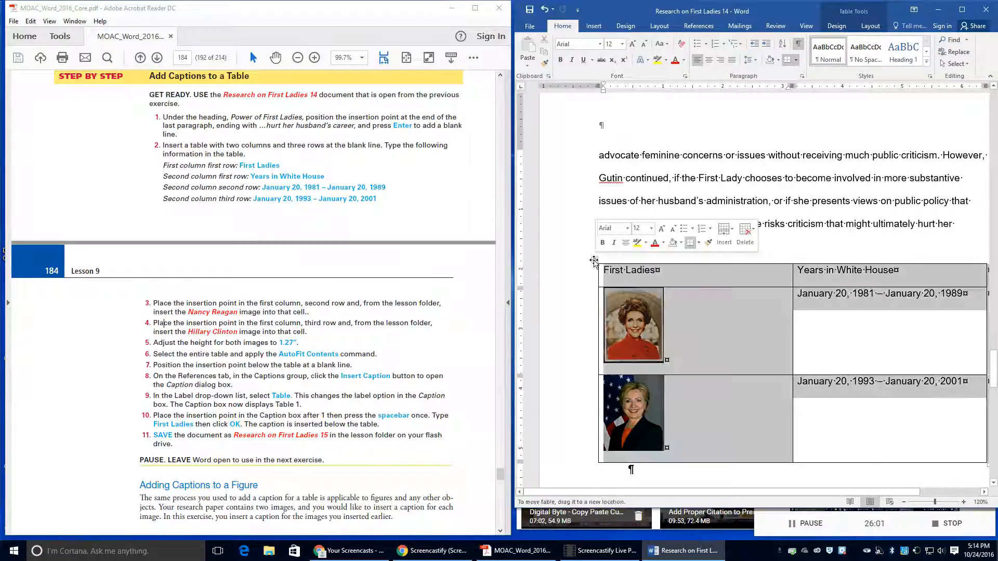
left_click(861, 28)
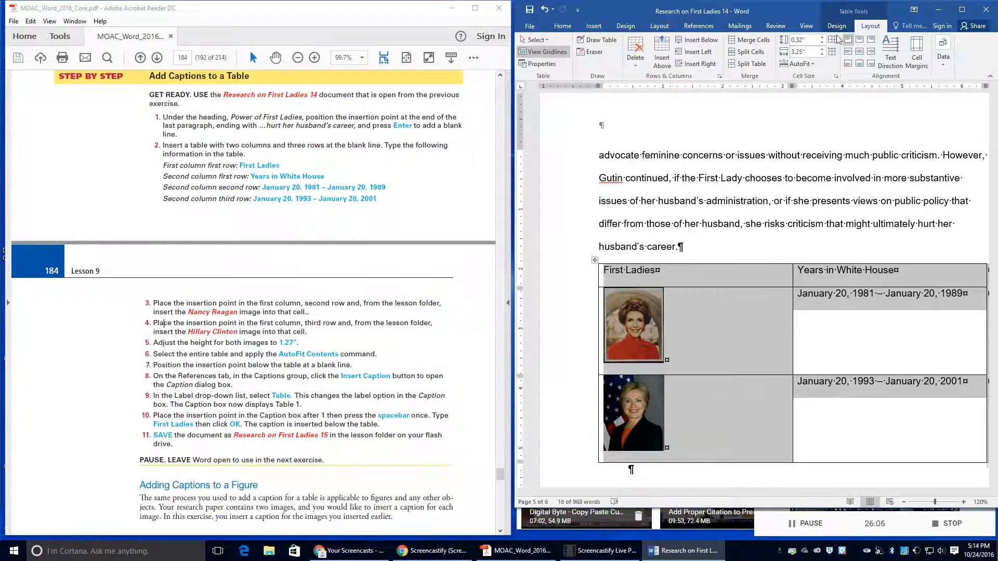
left_click(808, 66)
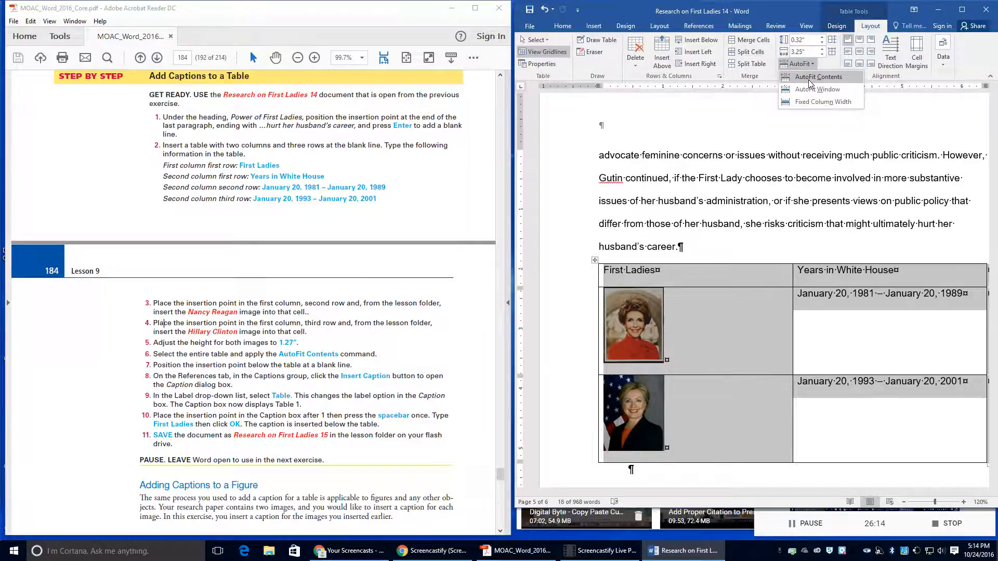
left_click(809, 78)
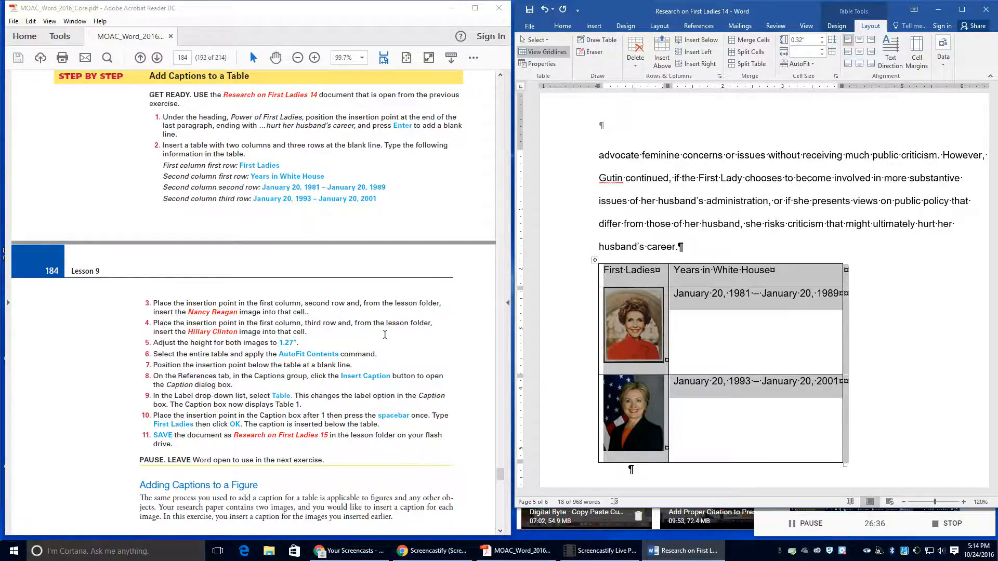
Step: Insert a Table-label caption reading 'Table 1 First Ladies' beneath the table
scroll(636, 322, "down", 3)
left_click(636, 323)
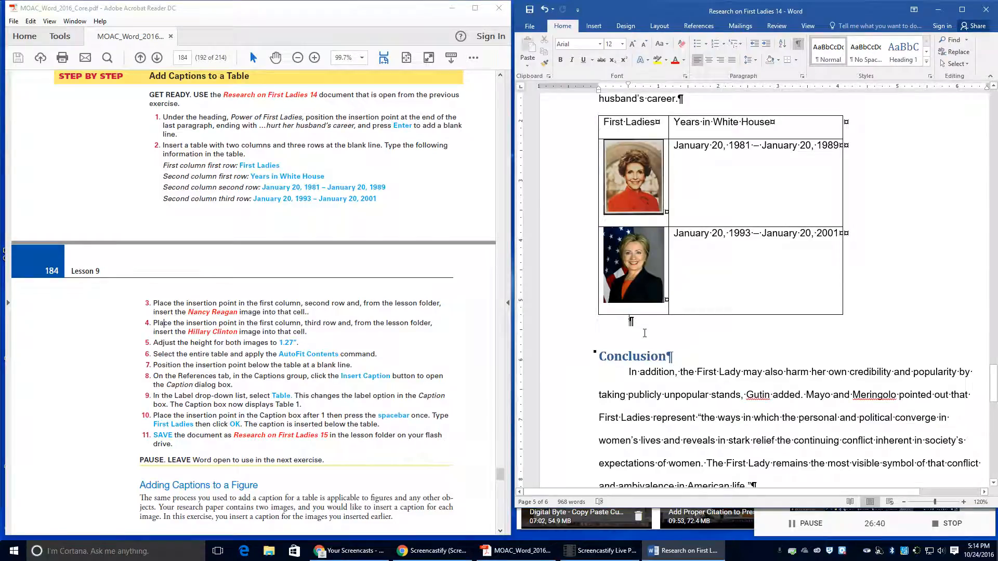
left_click(709, 29)
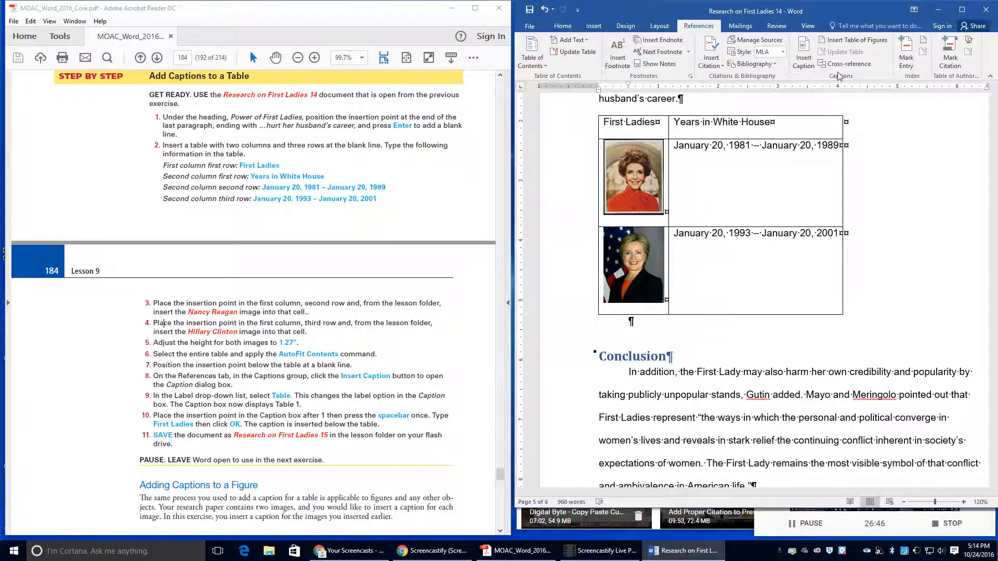
left_click(804, 62)
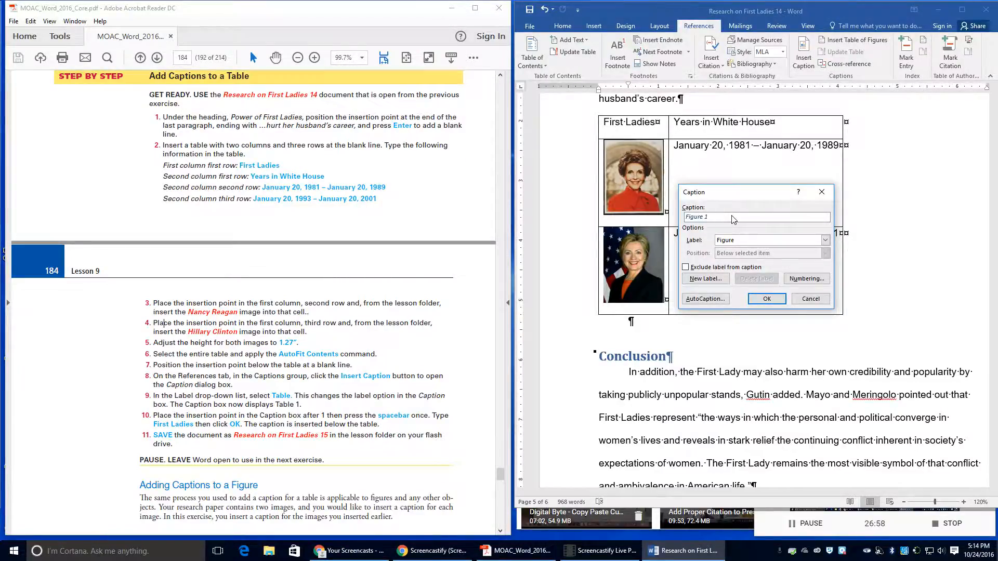
left_click(738, 241)
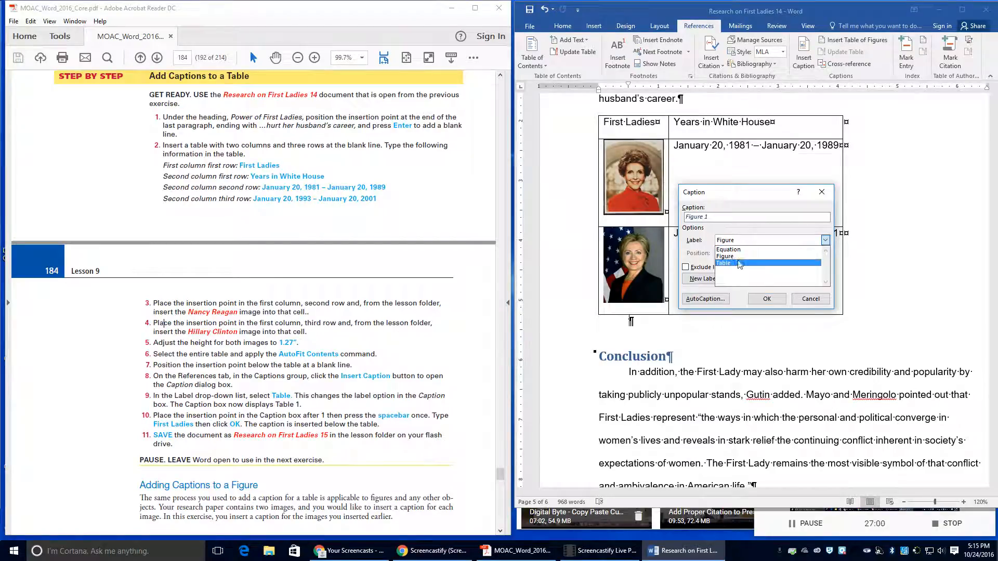
left_click(739, 263)
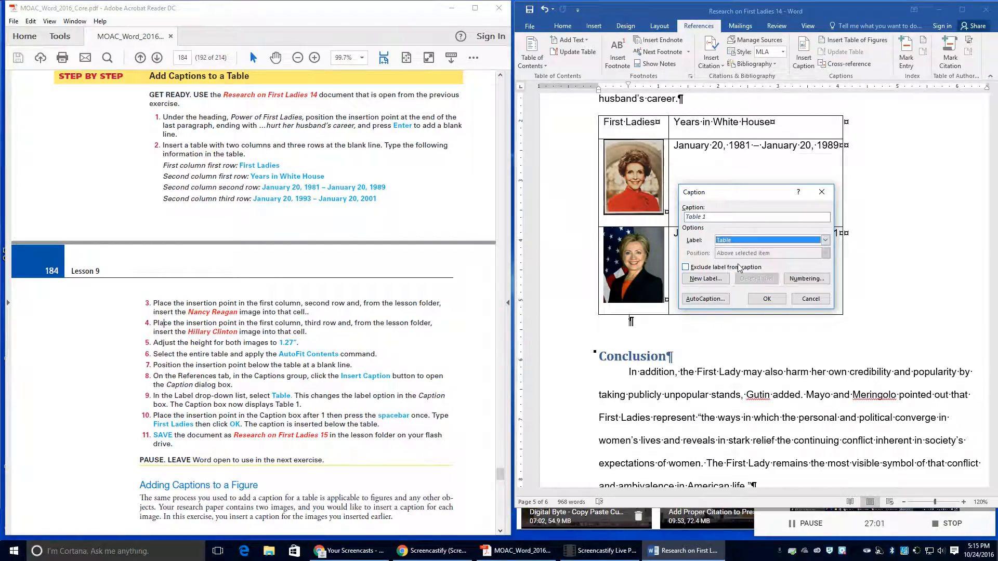
left_click(715, 219)
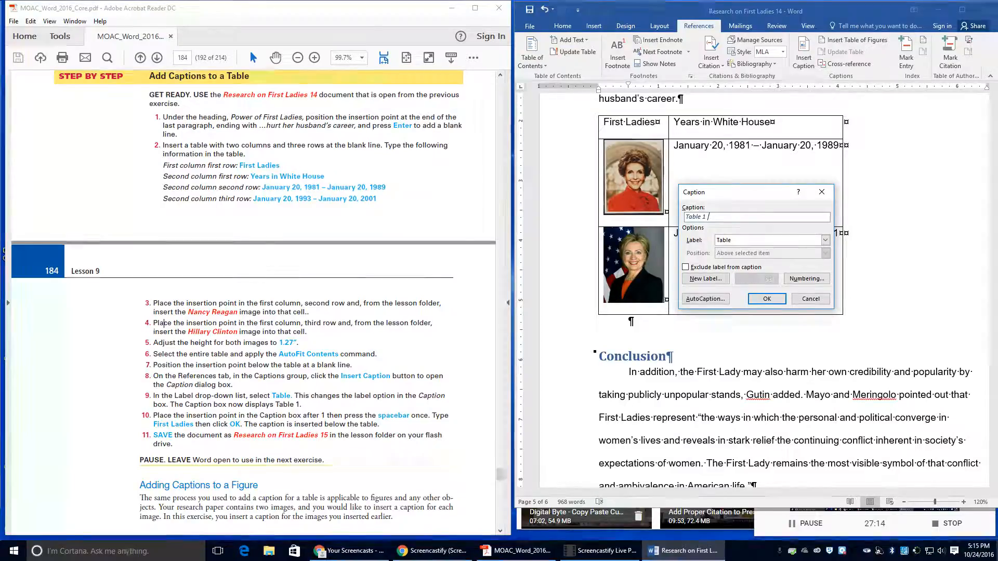
type("First Ladies")
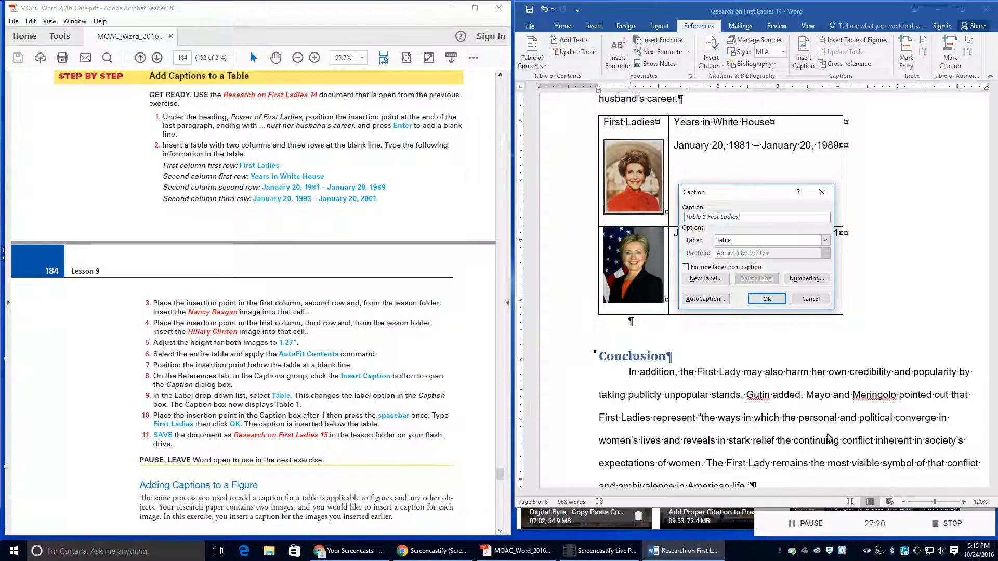
left_click(768, 300)
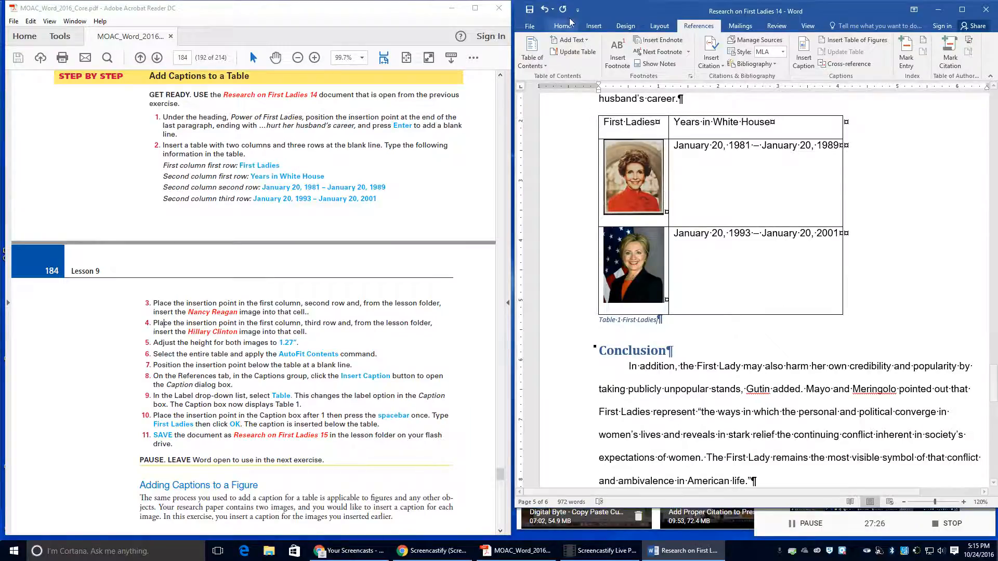
Step: Save a copy as Research on First Ladies 15 in the Lesson 9 folder
left_click(544, 27)
left_click(546, 132)
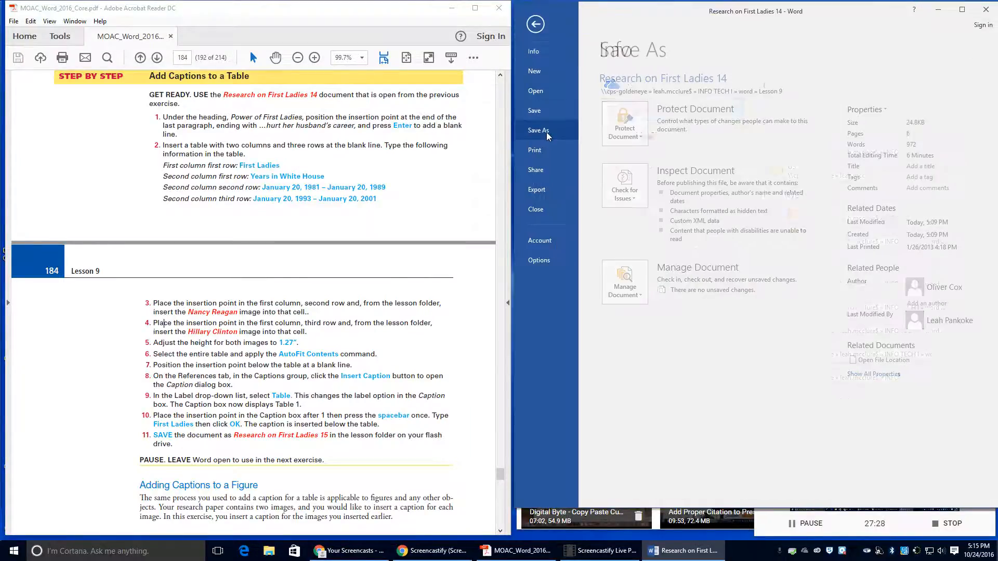
left_click(803, 100)
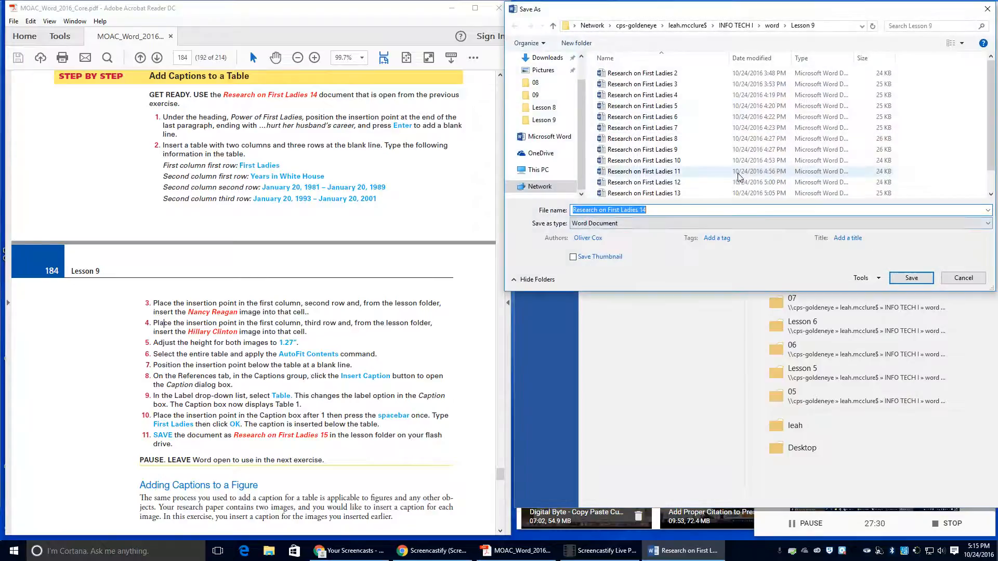
left_click(663, 207)
key("BackSpace")
type("5")
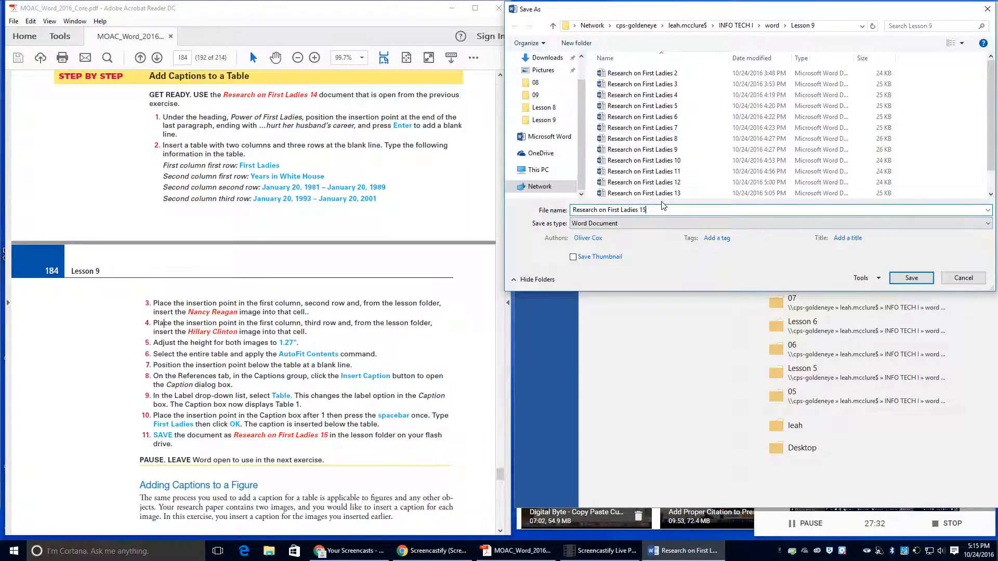
left_click(909, 278)
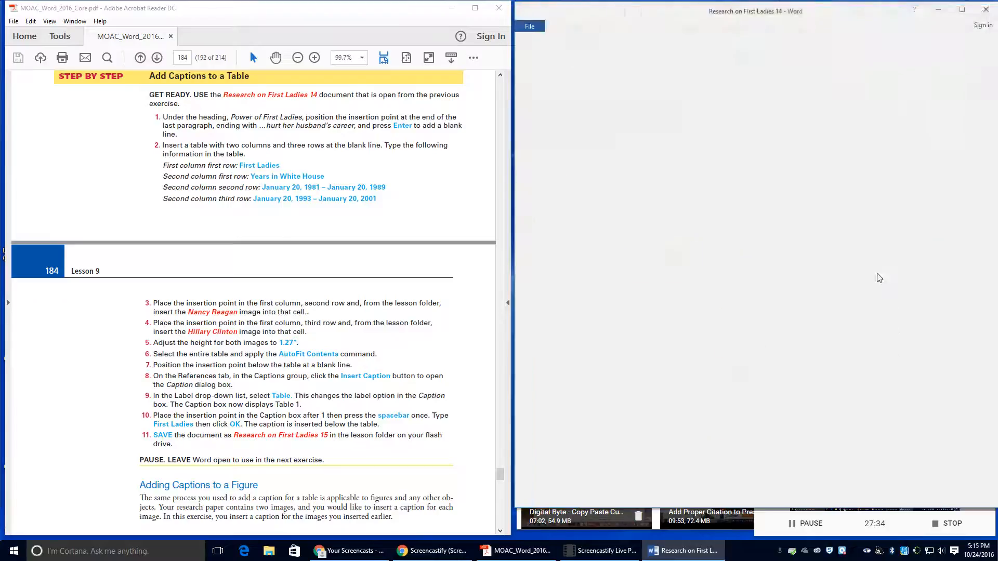
scroll(248, 382, "down", 3)
scroll(149, 412, "down", 10)
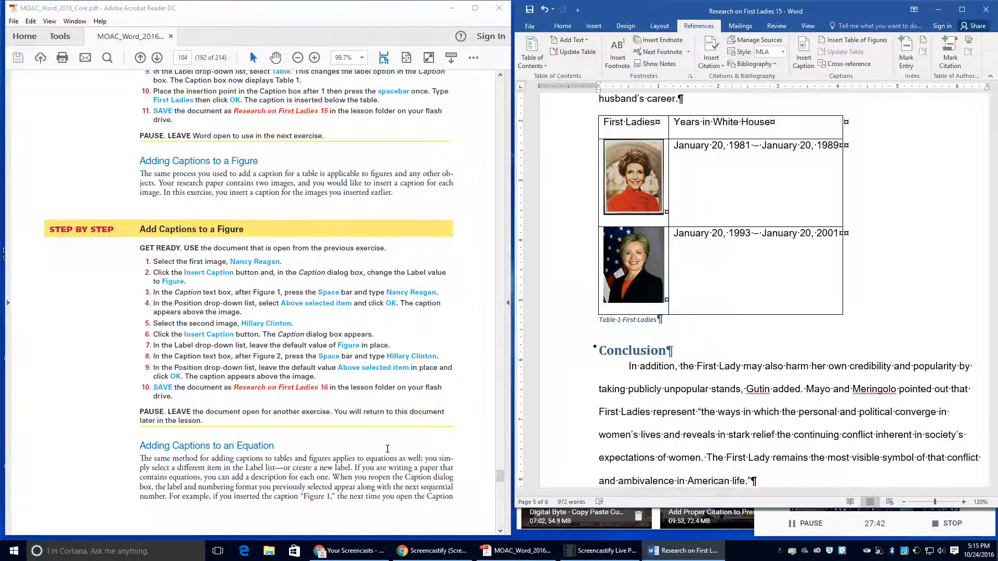
Step: Caption the first portrait 'Figure 1 Nancy Reagan', positioned above the selected item
left_click(632, 192)
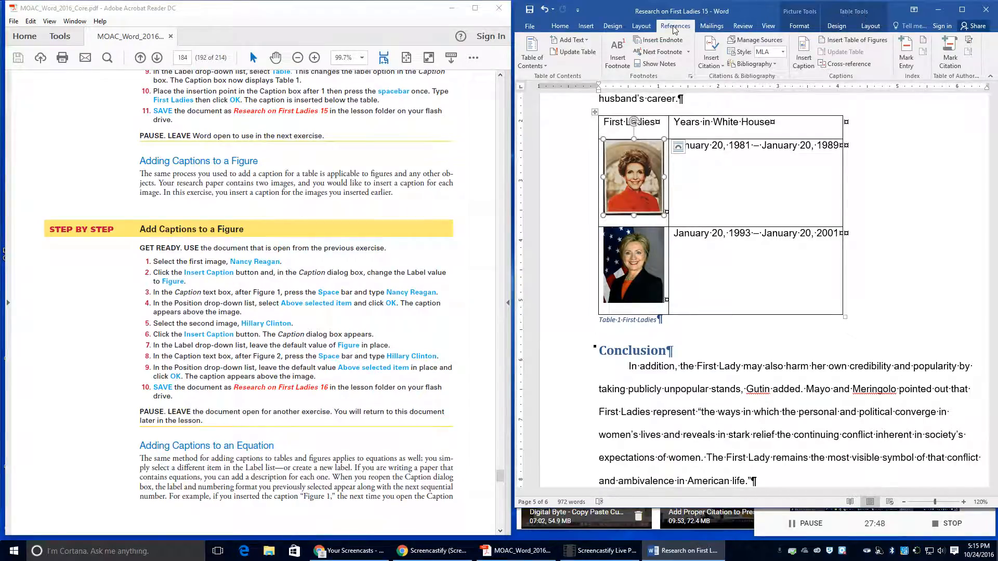
left_click(806, 54)
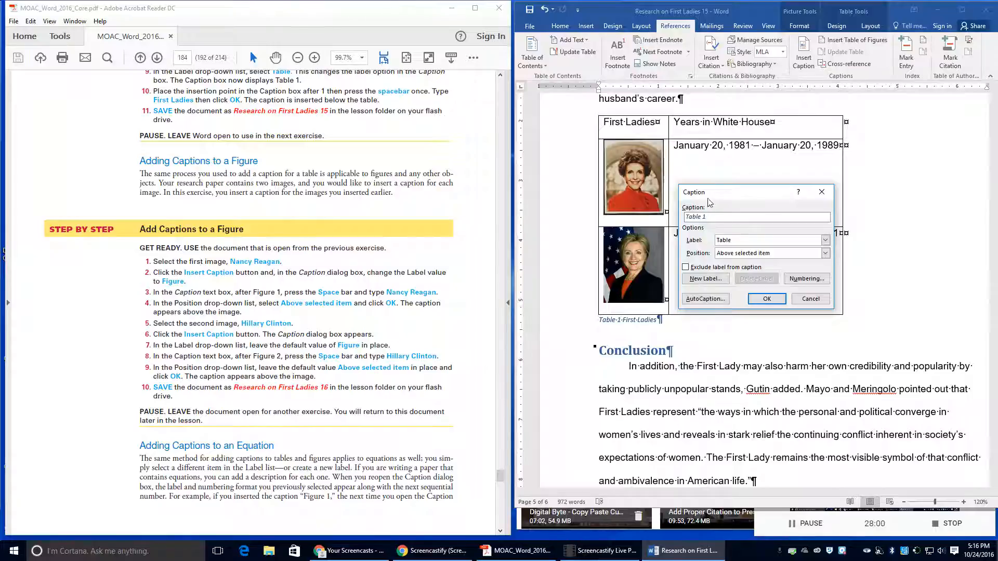
left_click(730, 240)
left_click(725, 256)
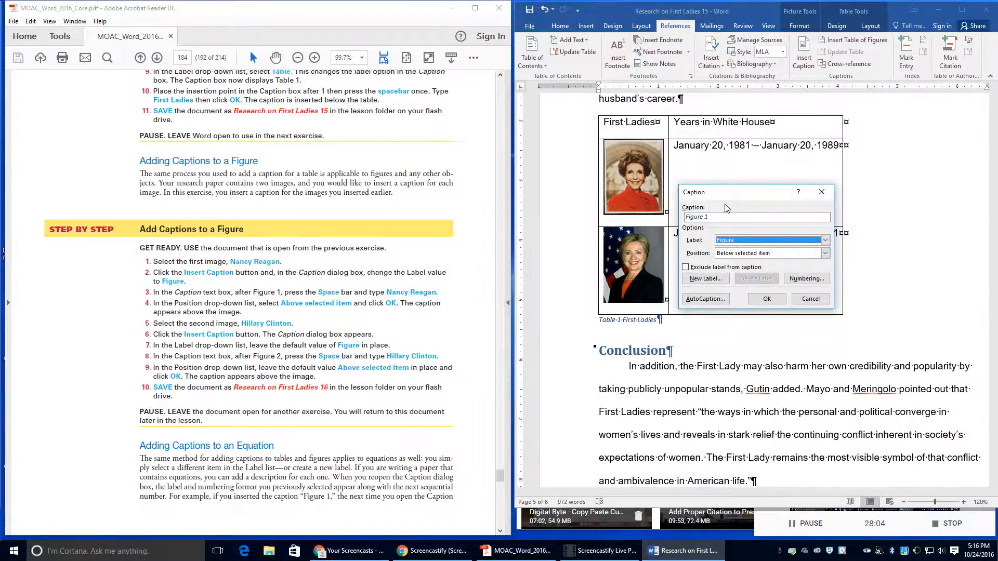
left_click(733, 218)
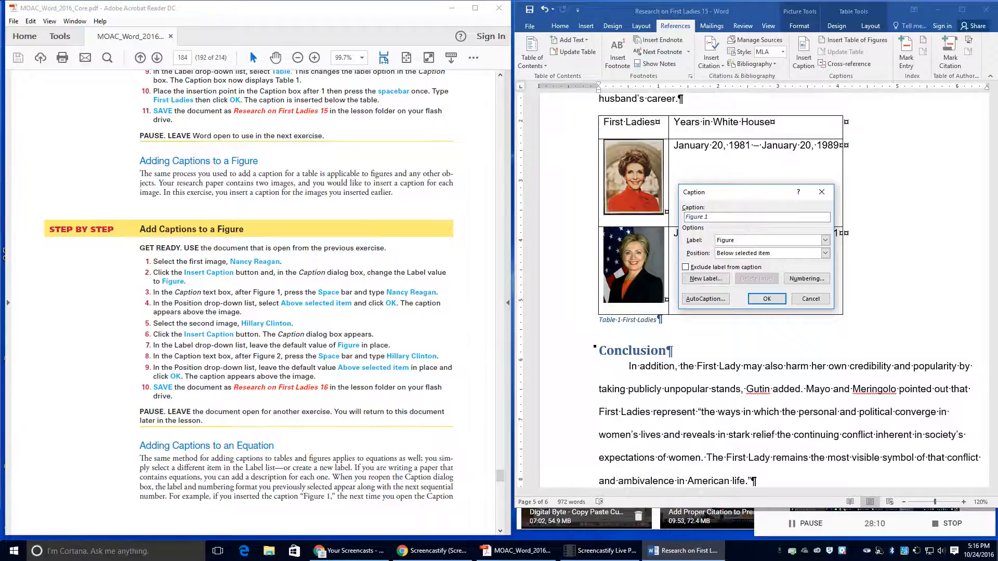
type("Nancy Reagan")
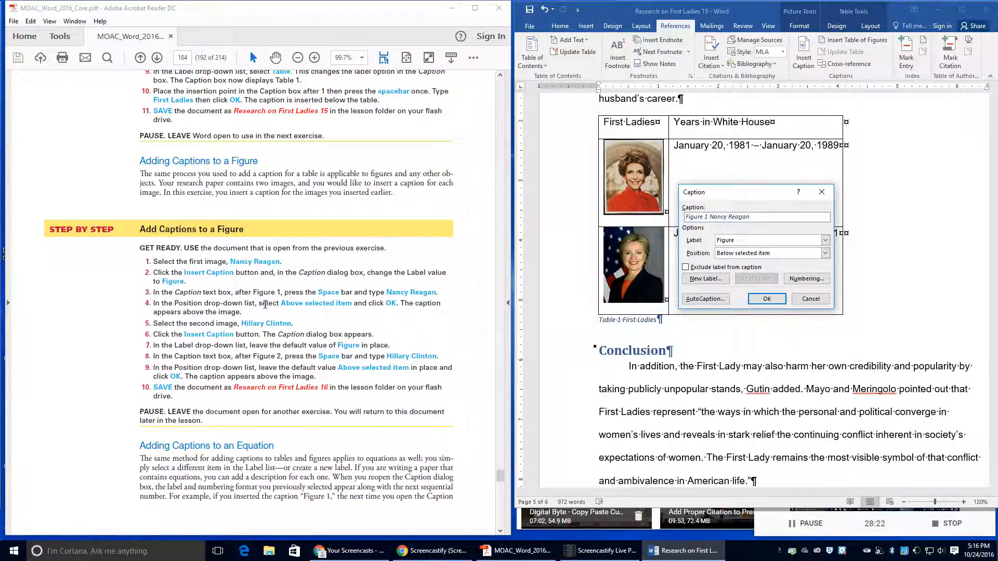
left_click(796, 253)
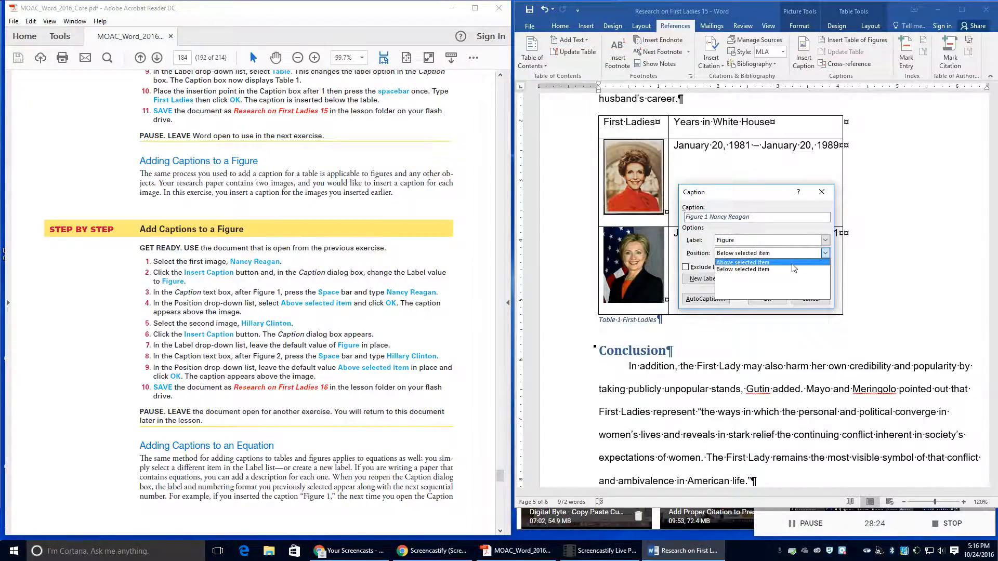
left_click(764, 263)
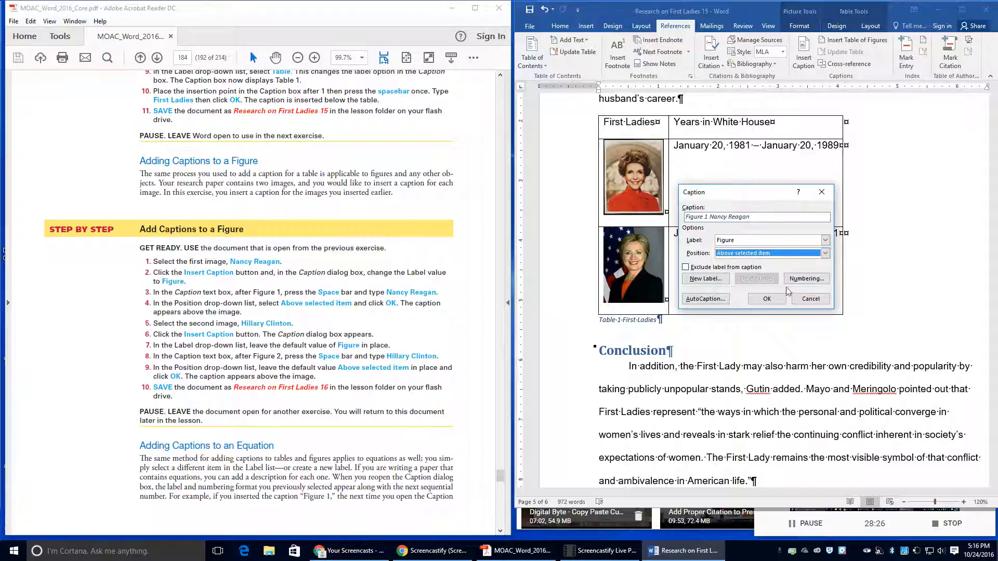
left_click(767, 300)
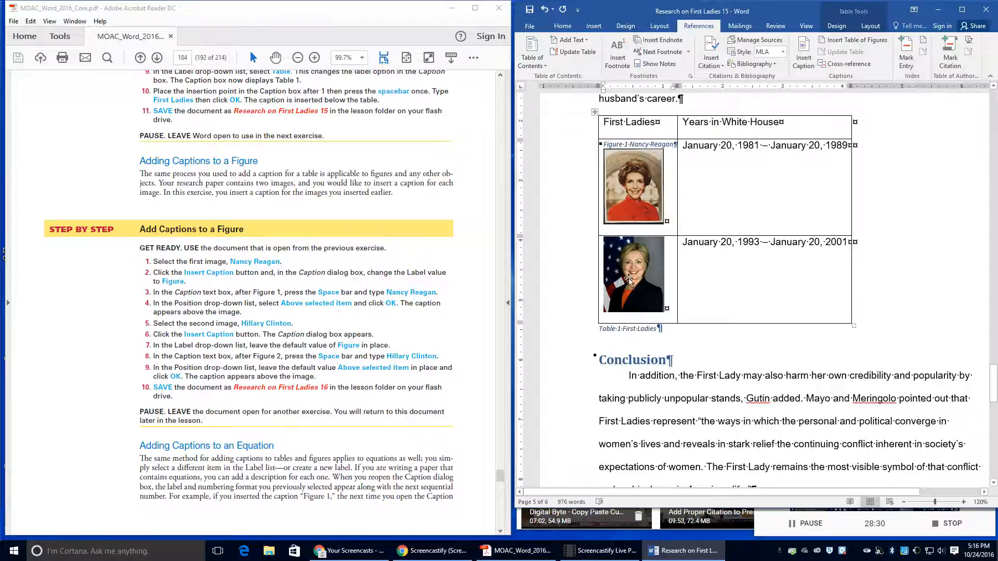
Step: Caption the second portrait 'Figure 2 Hillary Clinton' above the image
left_click(653, 276)
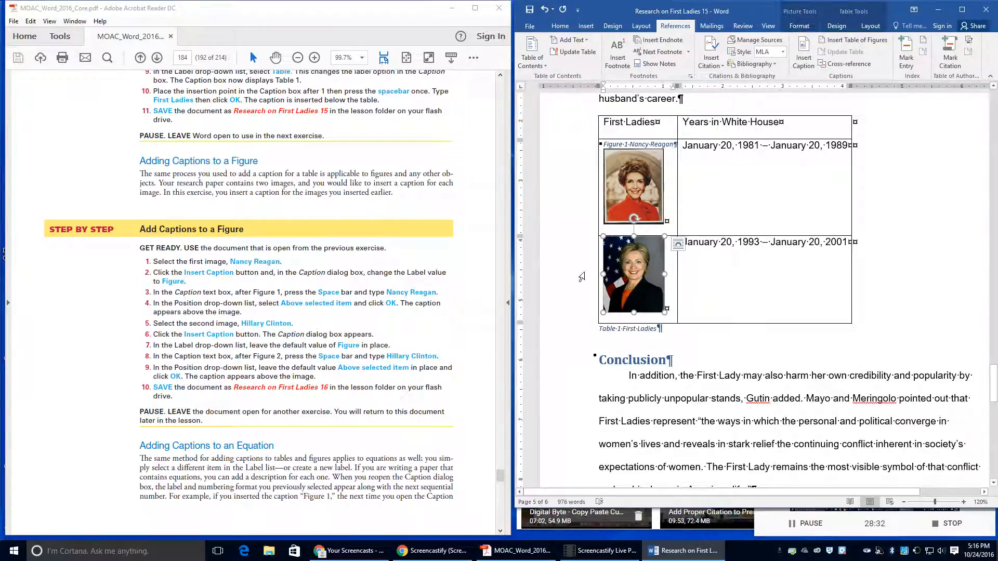
left_click(803, 65)
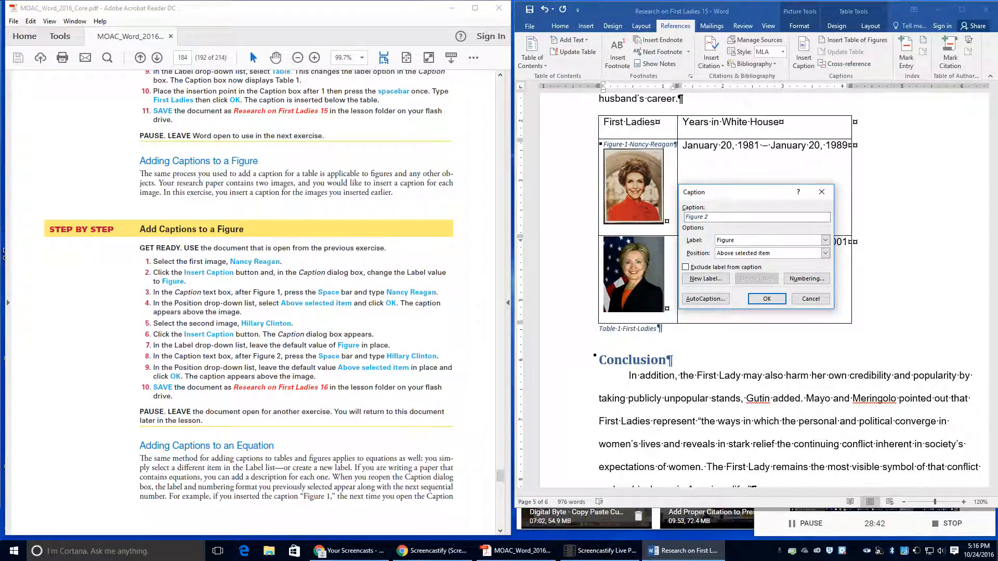
type("Hillary Clinton")
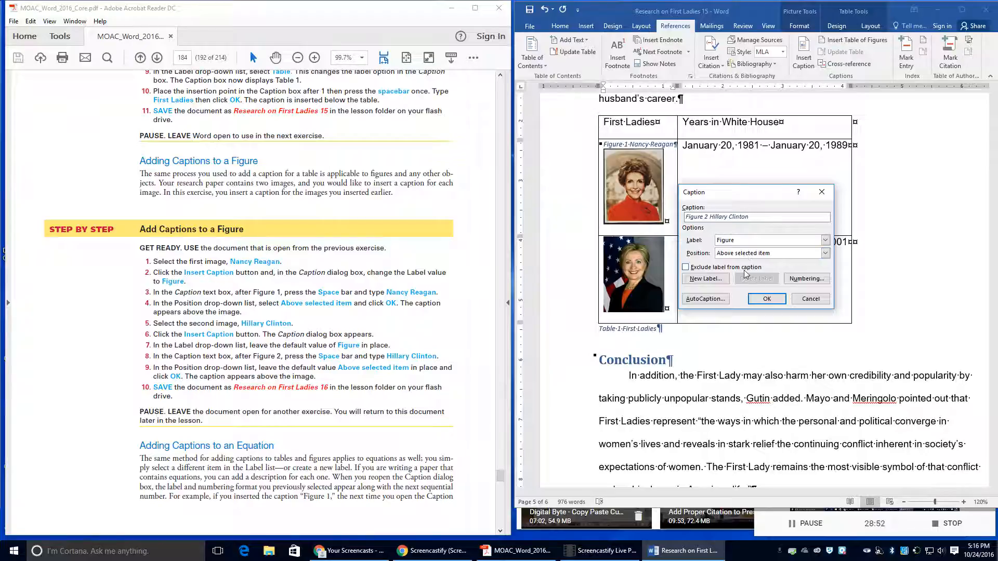
left_click(767, 299)
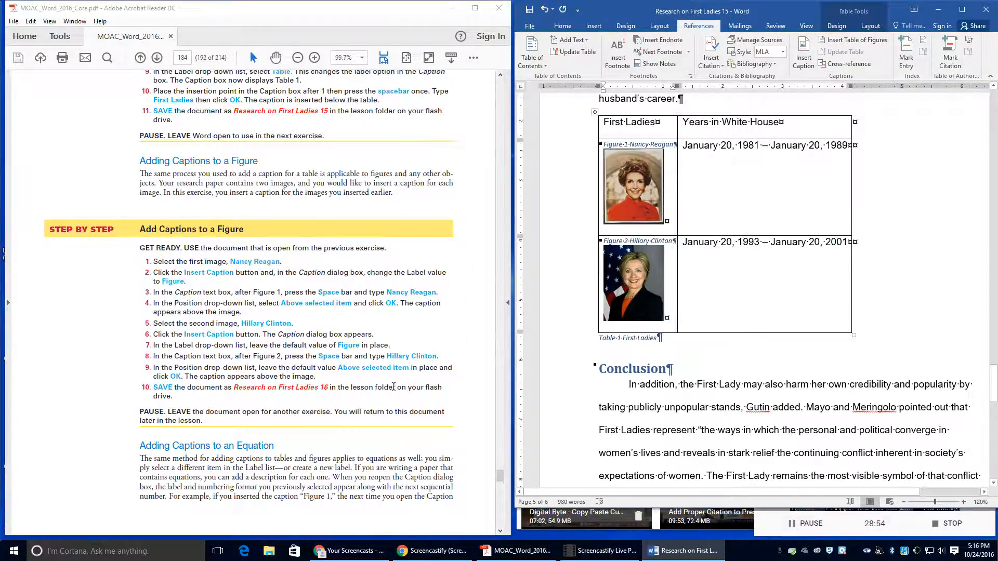
Step: Save the report as Research on First Ladies 16 in the Lesson 9 folder
left_click(530, 26)
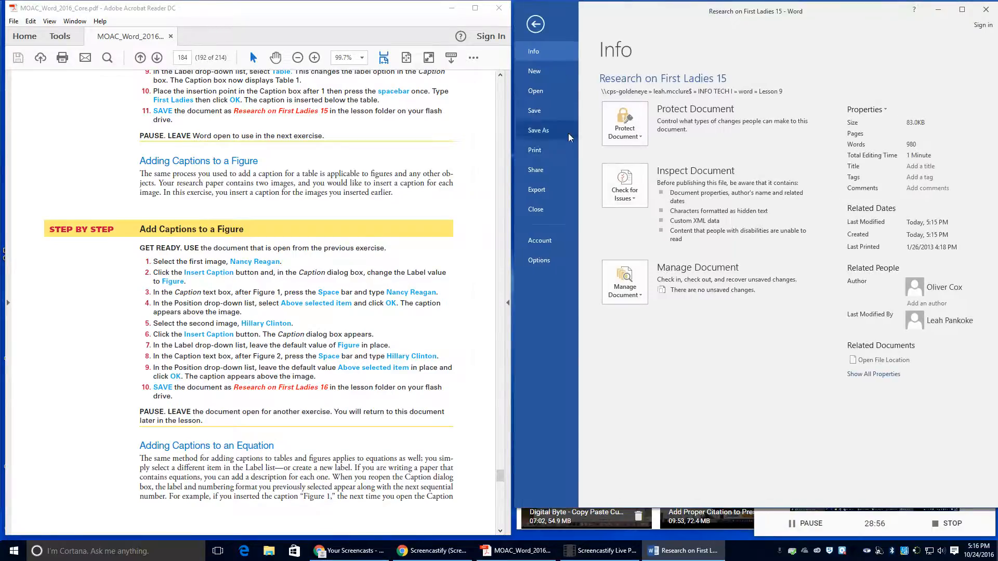
left_click(544, 131)
left_click(826, 112)
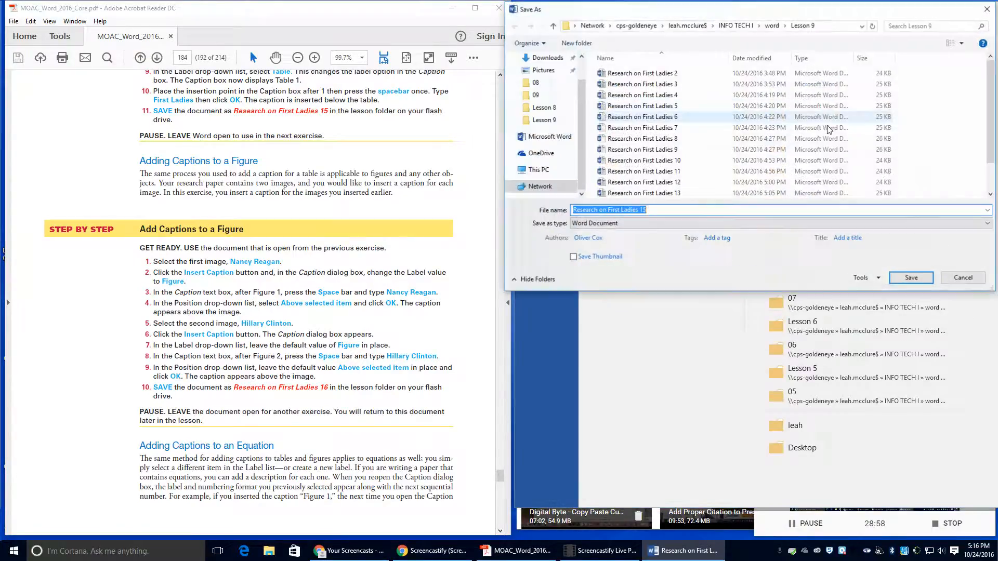
left_click(653, 210)
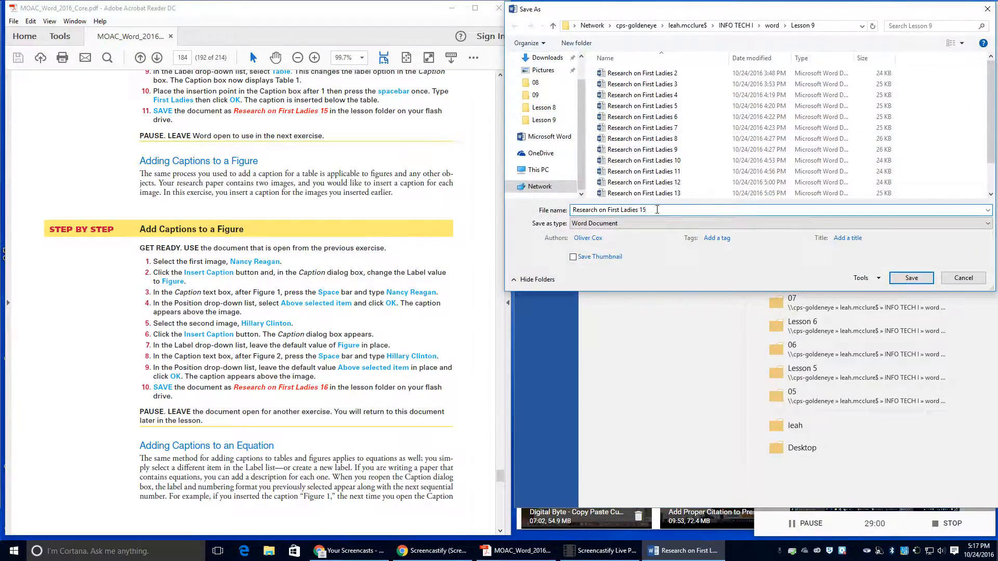
key("BackSpace")
type("6")
left_click(914, 278)
scroll(233, 345, "down", 8)
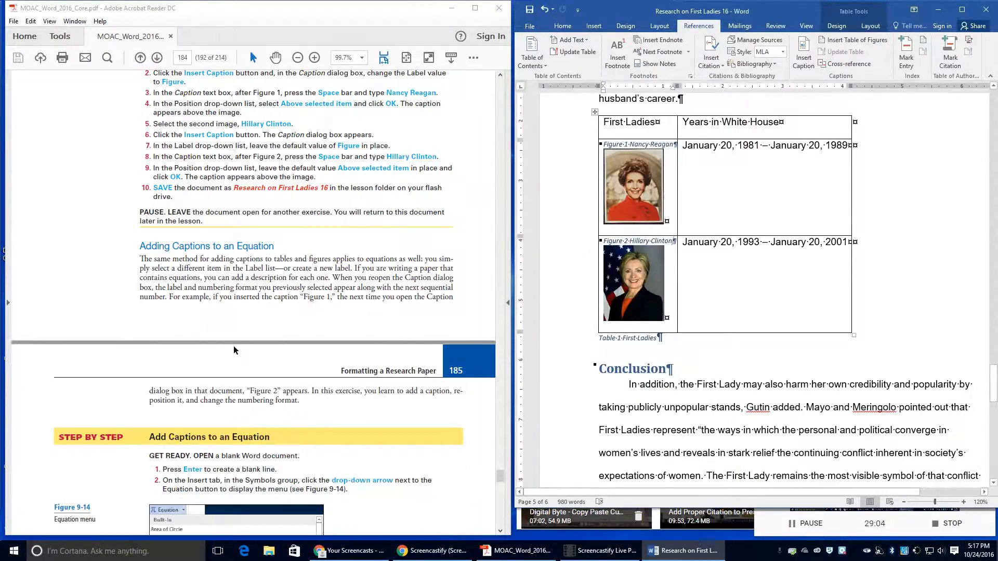
scroll(237, 408, "down", 3)
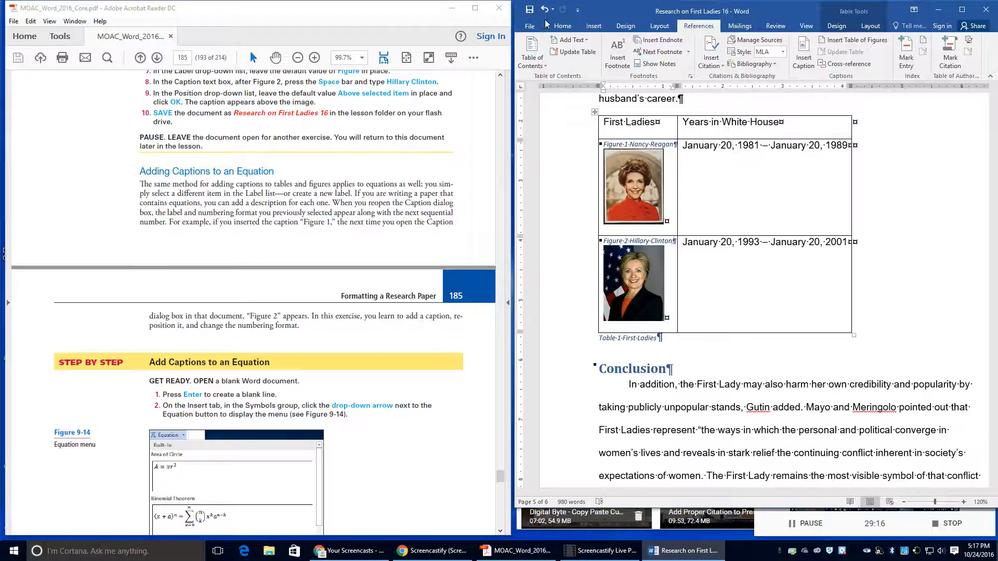
Step: Create a blank document, move it to the right half, and show Insert's Symbols choices
left_click(531, 25)
left_click(537, 71)
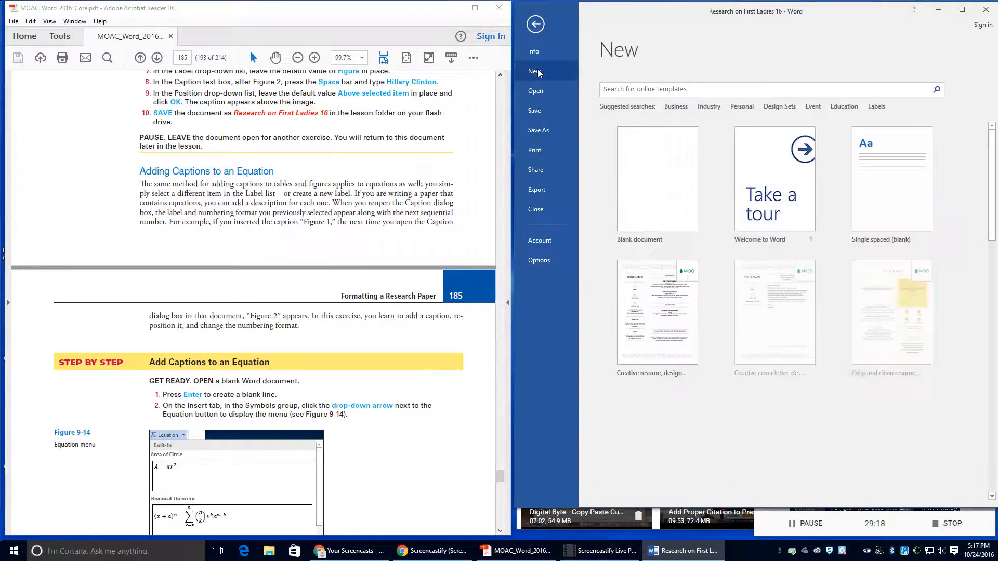
left_click(635, 229)
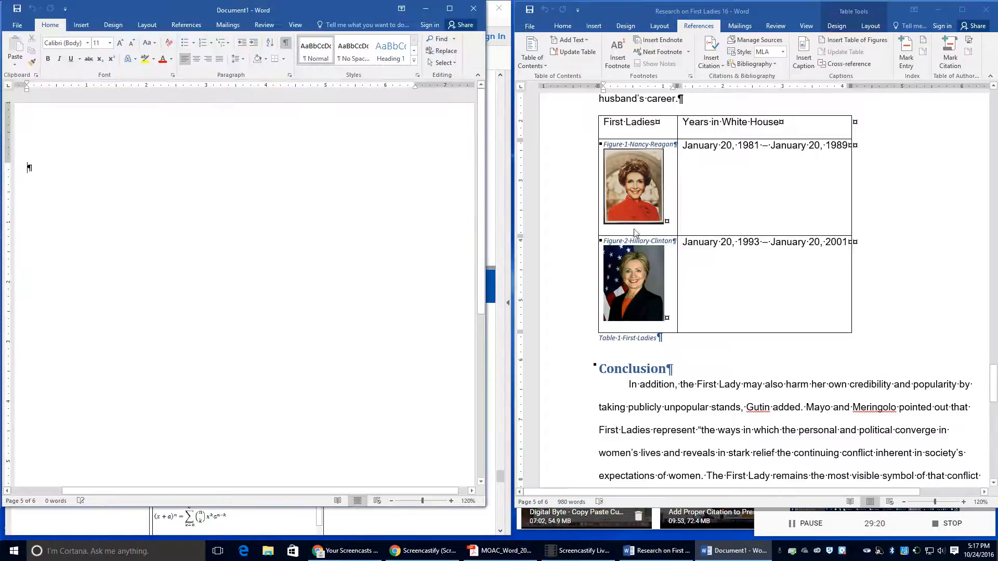
left_click_drag(312, 8, 824, 9)
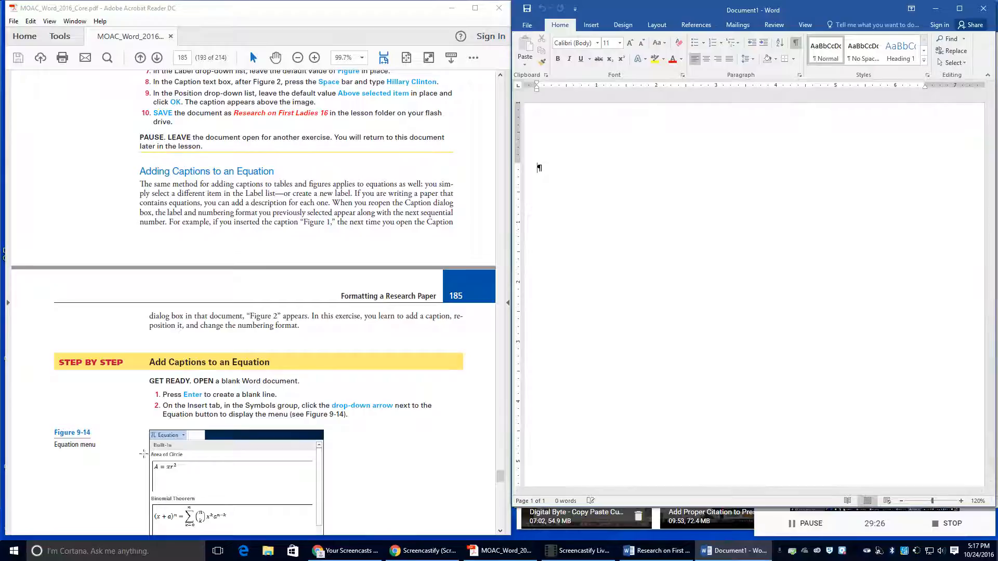
left_click(592, 26)
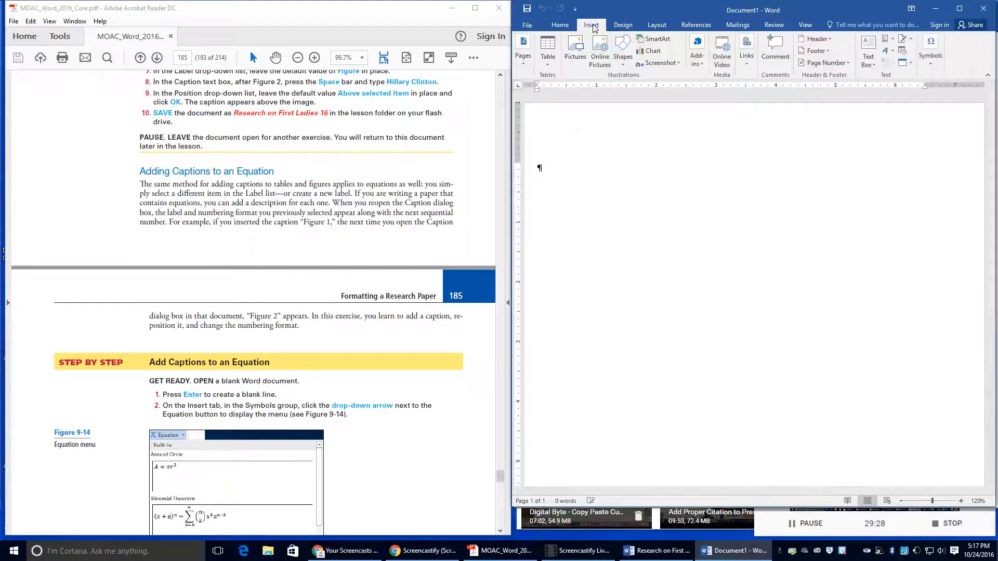
left_click(928, 61)
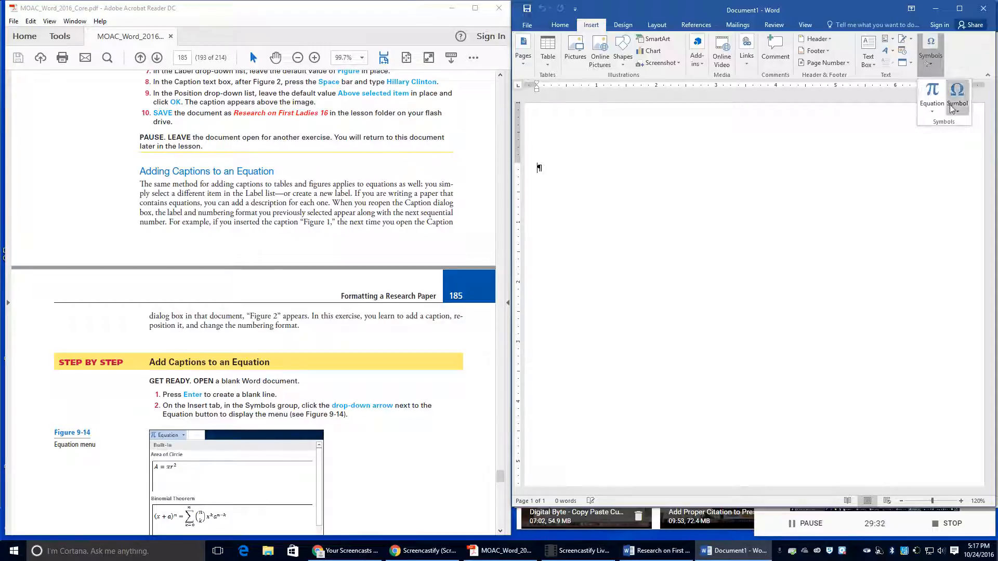
Step: Insert the built-in Area of Circle equation (A = πr²) and justify it left
left_click(934, 111)
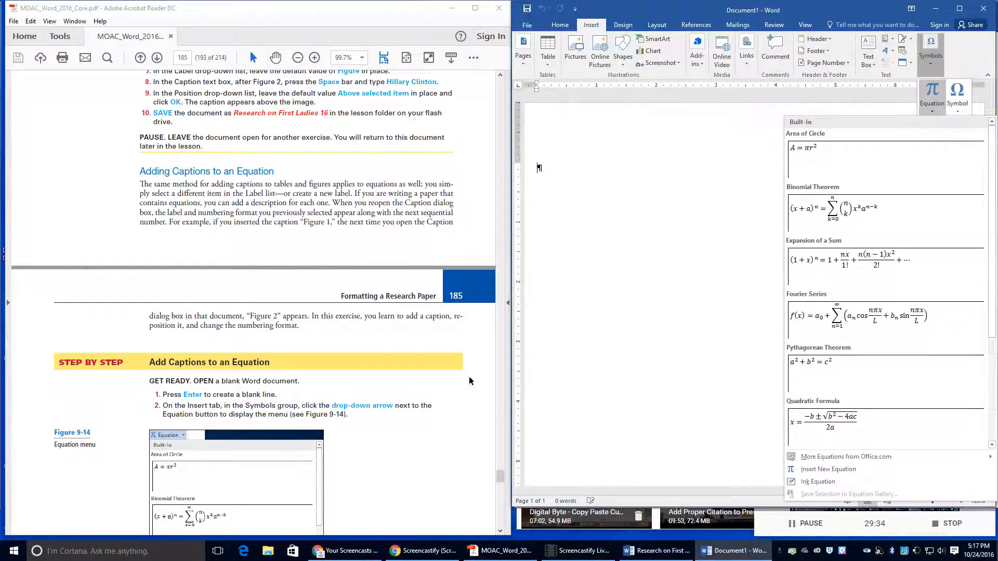
scroll(469, 381, "down", 5)
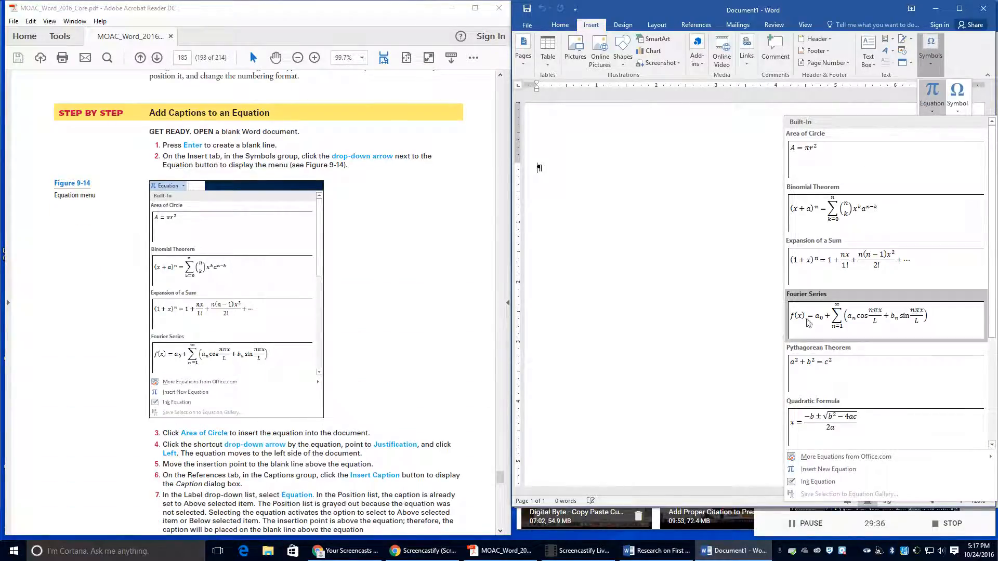
left_click(800, 148)
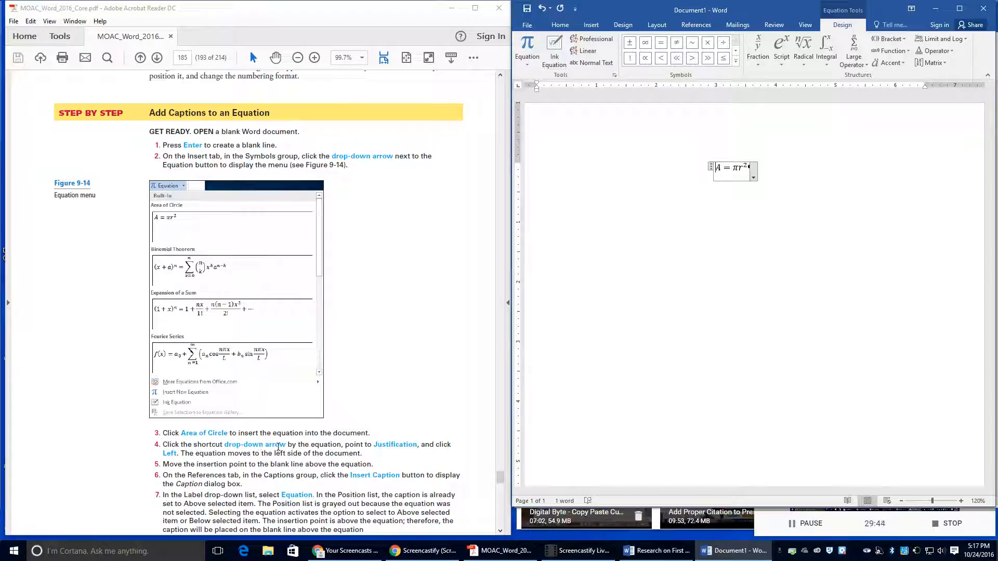
left_click(754, 177)
mouse_move(725, 240)
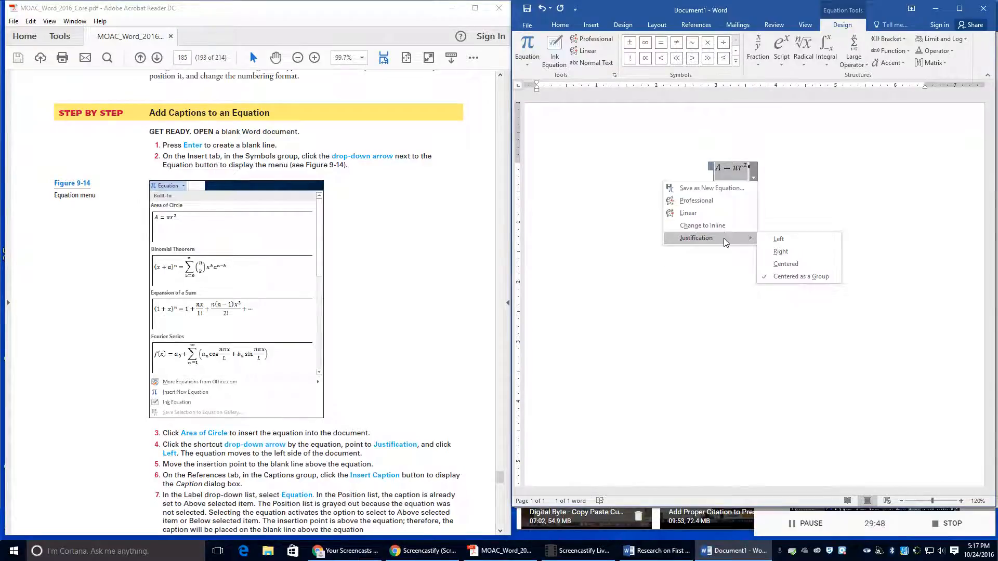
left_click(769, 239)
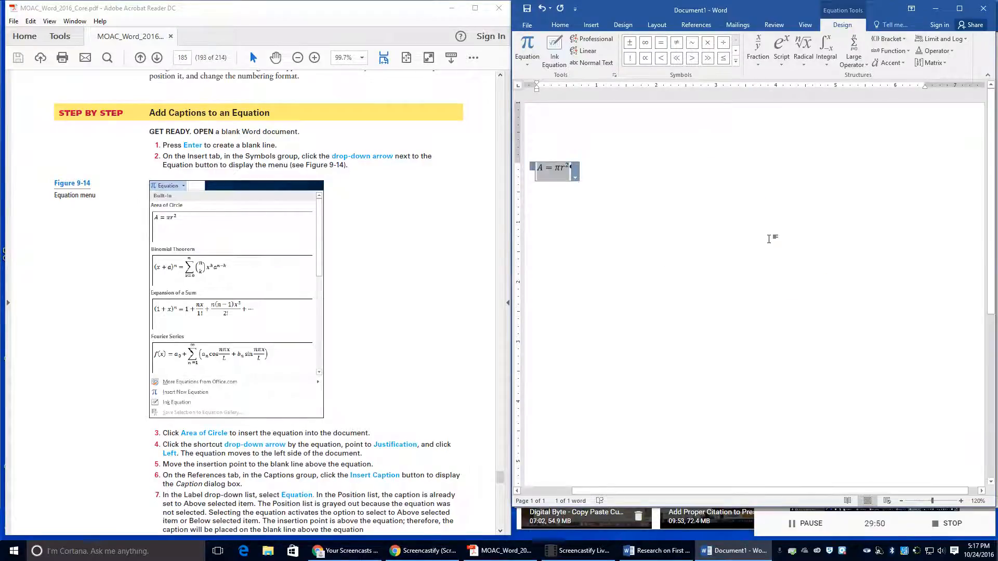
Step: Check the instructions PDF, then return to Word and select the equation
scroll(276, 426, "down", 2)
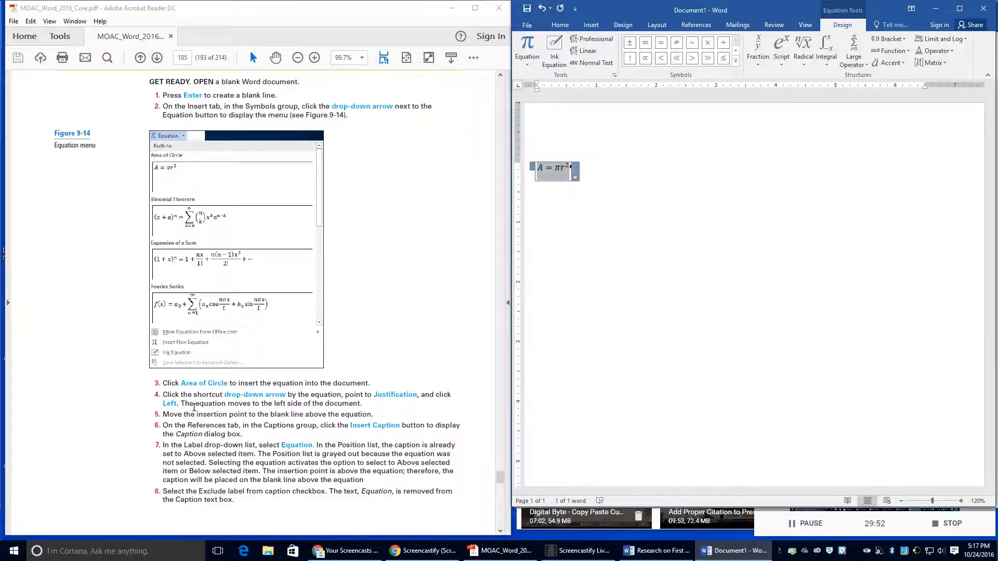
left_click(162, 413)
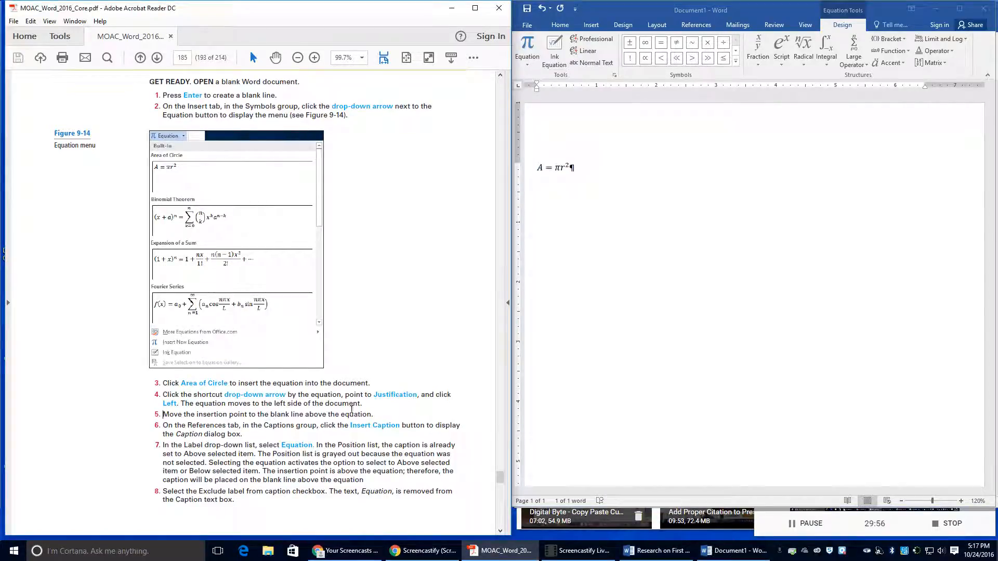
left_click(559, 156)
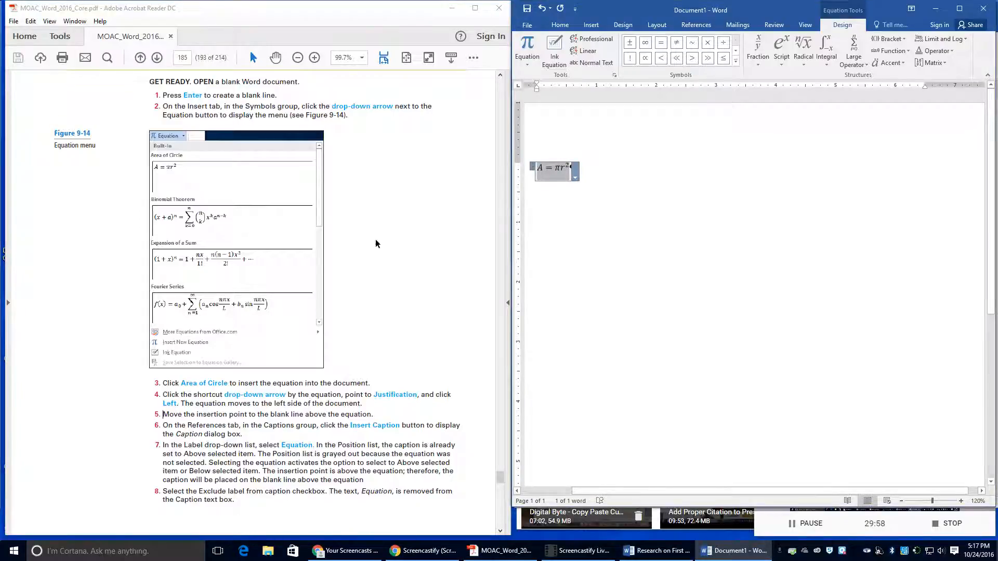
scroll(364, 249, "up", 2)
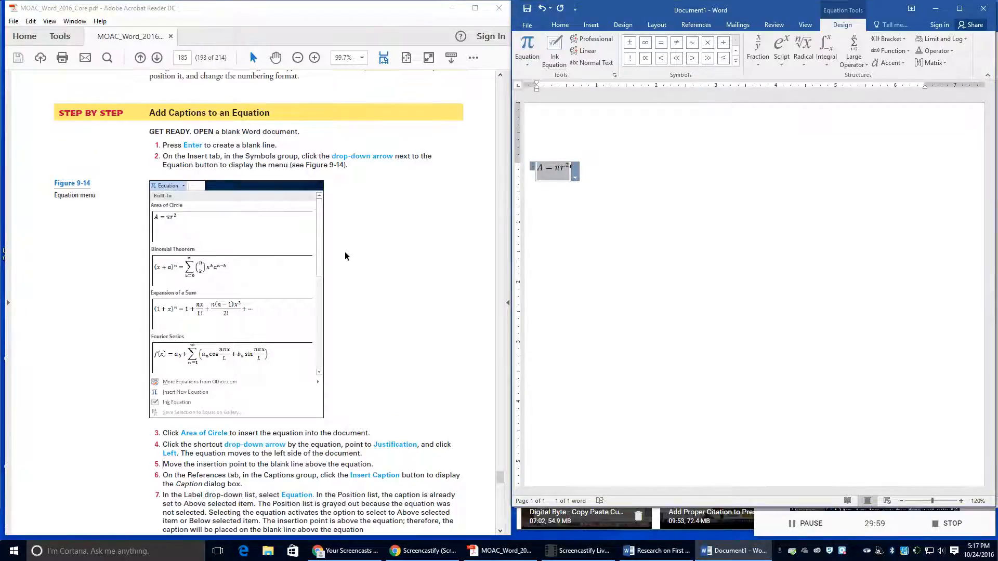
left_click(533, 169)
left_click(532, 169)
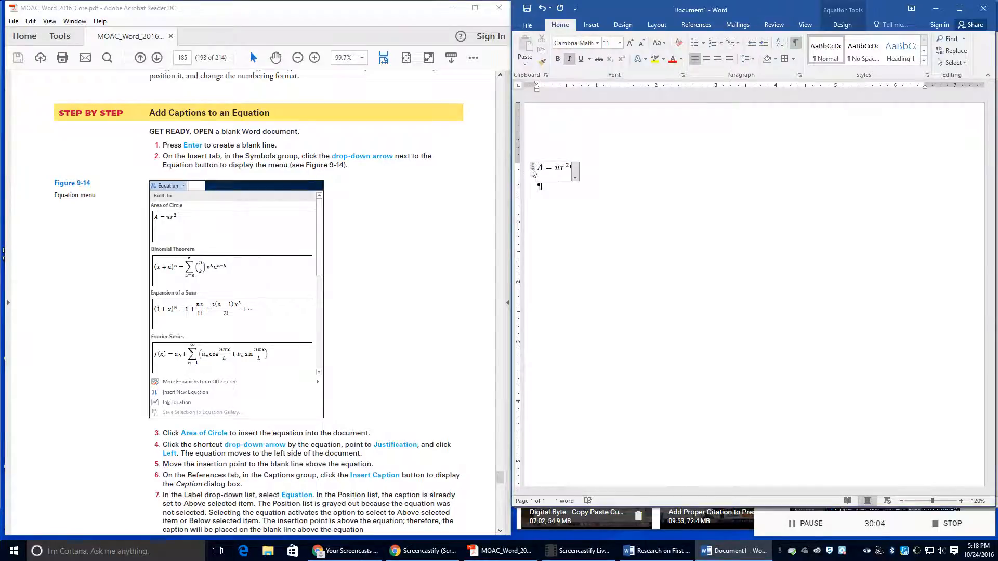
Step: Undo the blank line, alignment and equation, then add an empty paragraph
left_click(542, 8)
left_click(542, 9)
left_click(541, 8)
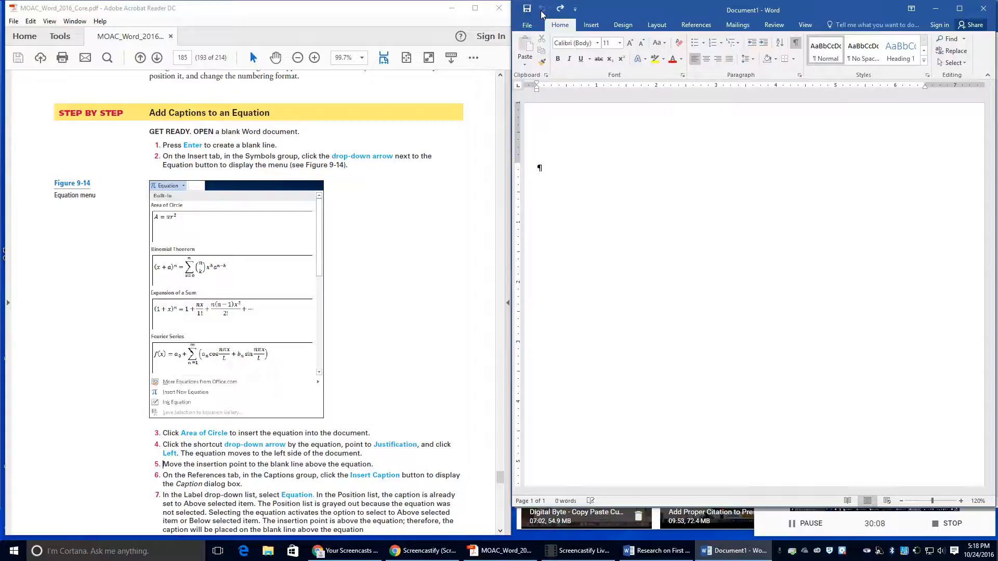
key("Return")
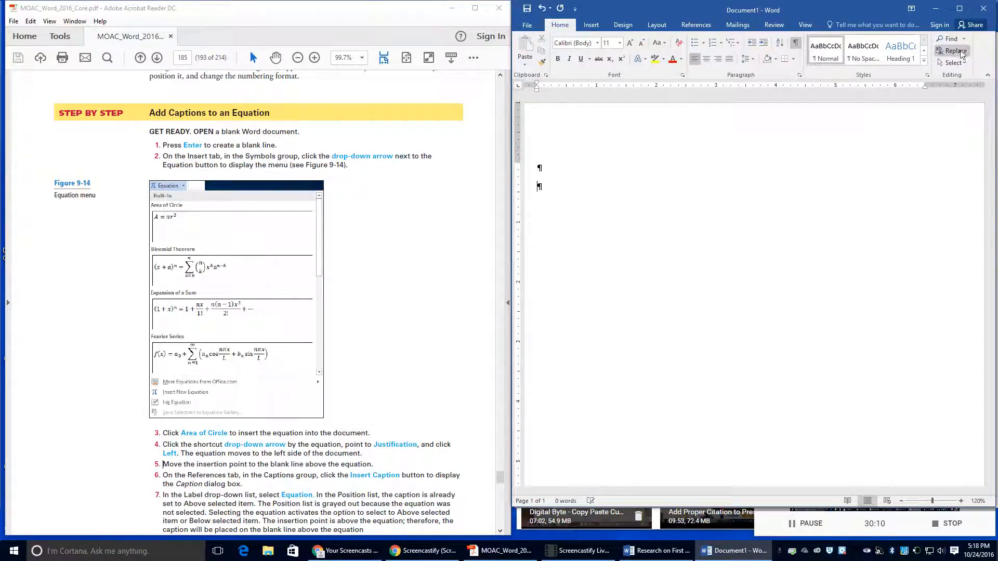
Step: Reinsert the Area of Circle equation left-justified and move to the blank line above it
left_click(591, 25)
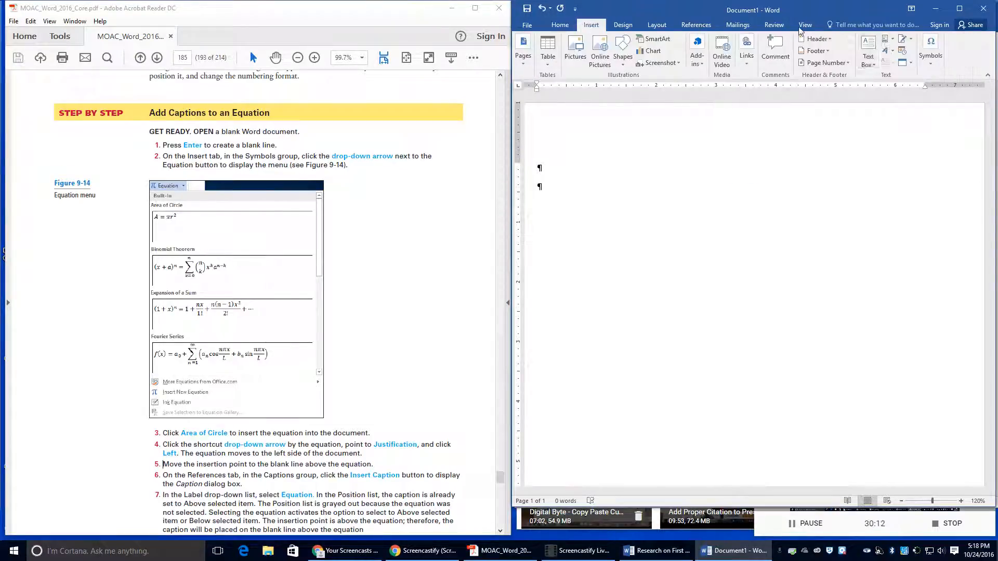
left_click(931, 52)
left_click(933, 111)
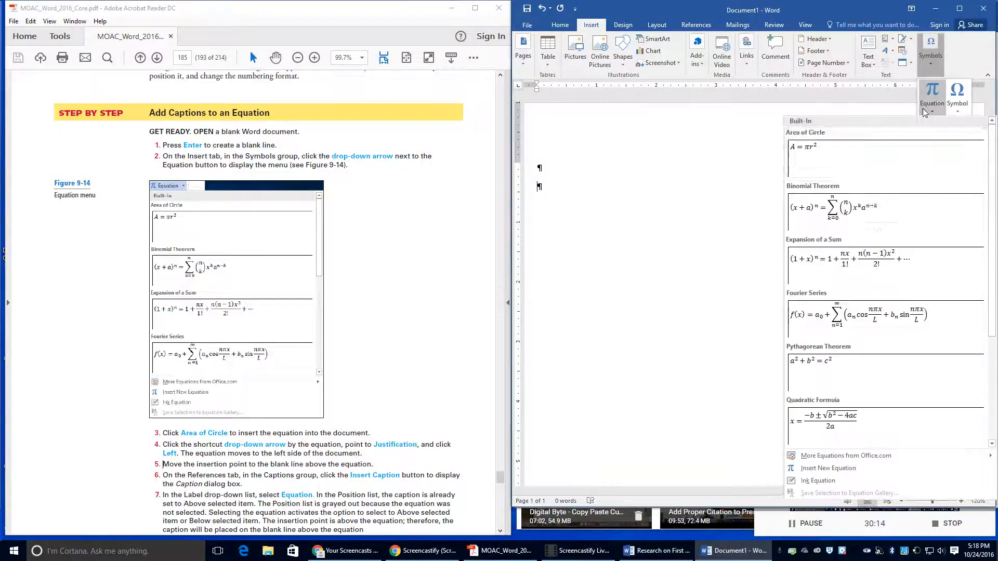
left_click(842, 151)
left_click(753, 196)
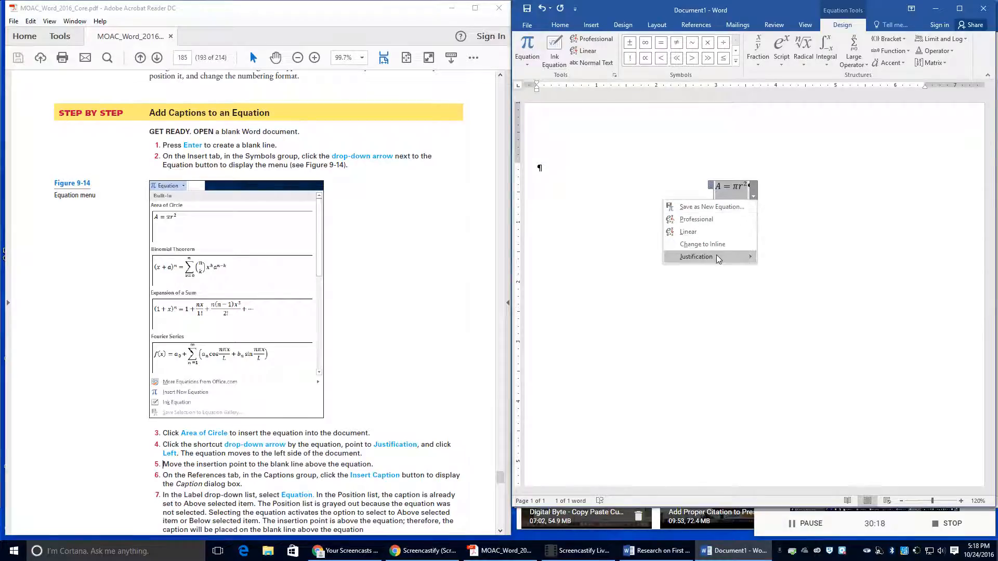
mouse_move(715, 258)
left_click(780, 261)
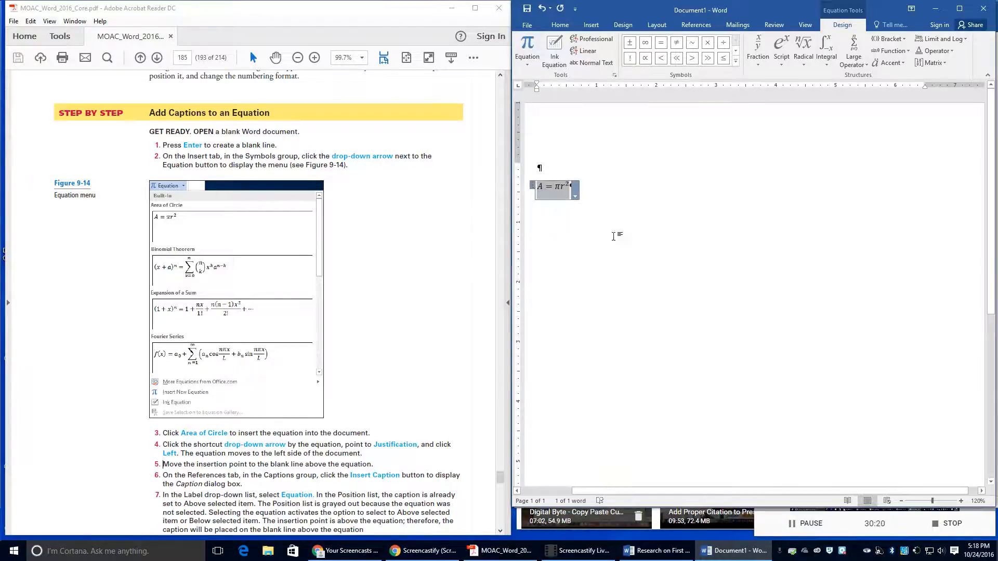
left_click(541, 170)
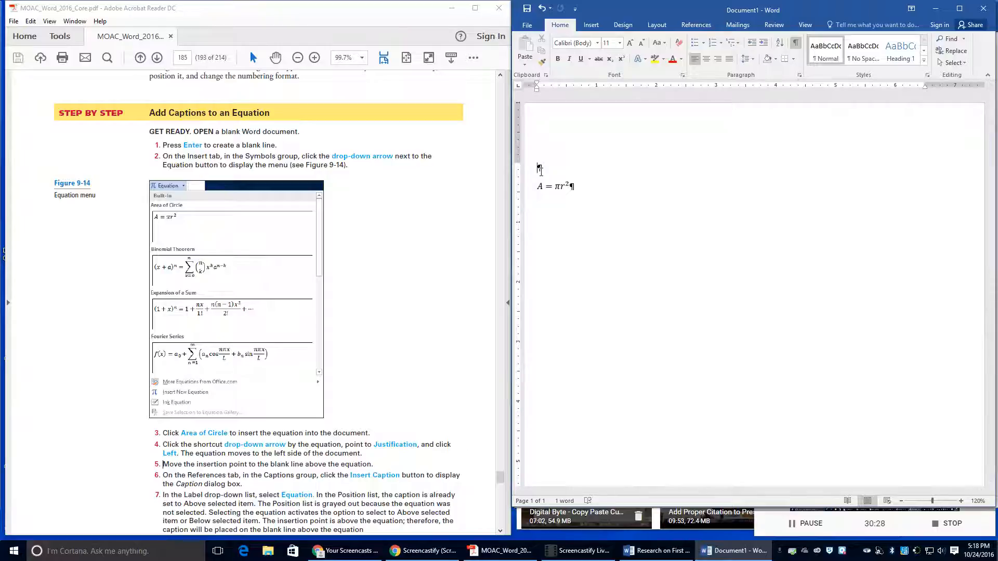
Step: Start a caption with the Equation label and exclude the label so it reads just 1
left_click(686, 25)
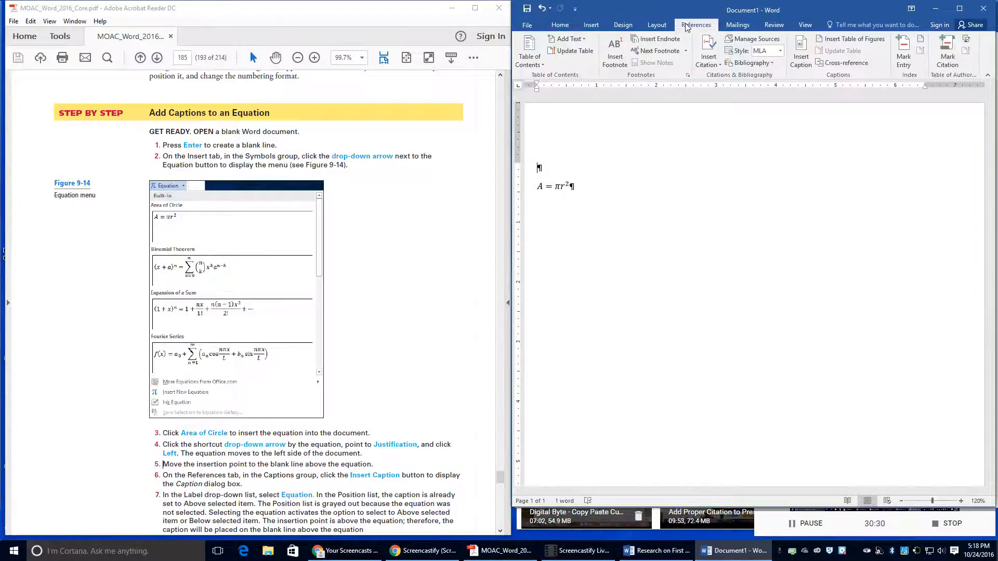
left_click(801, 52)
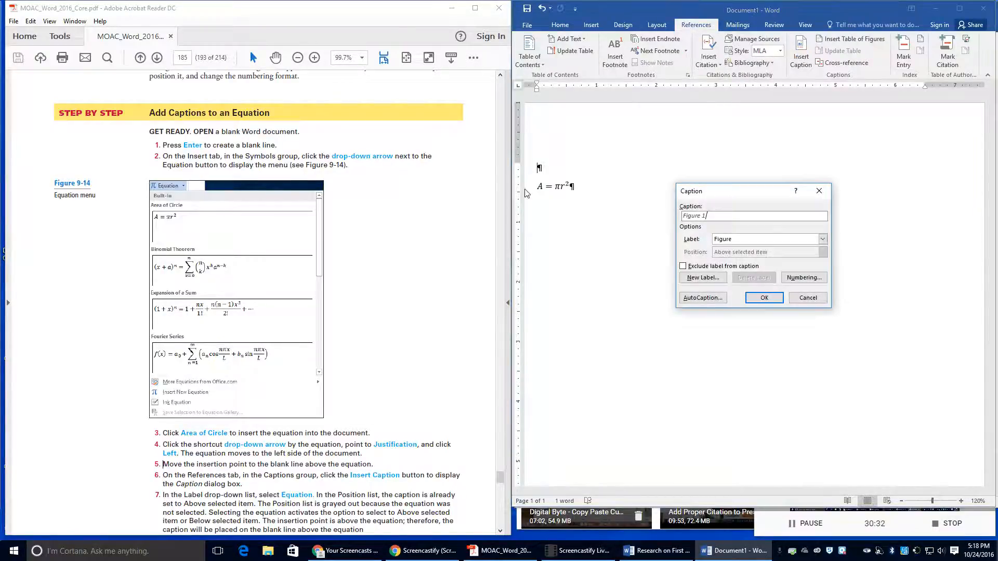
left_click(822, 239)
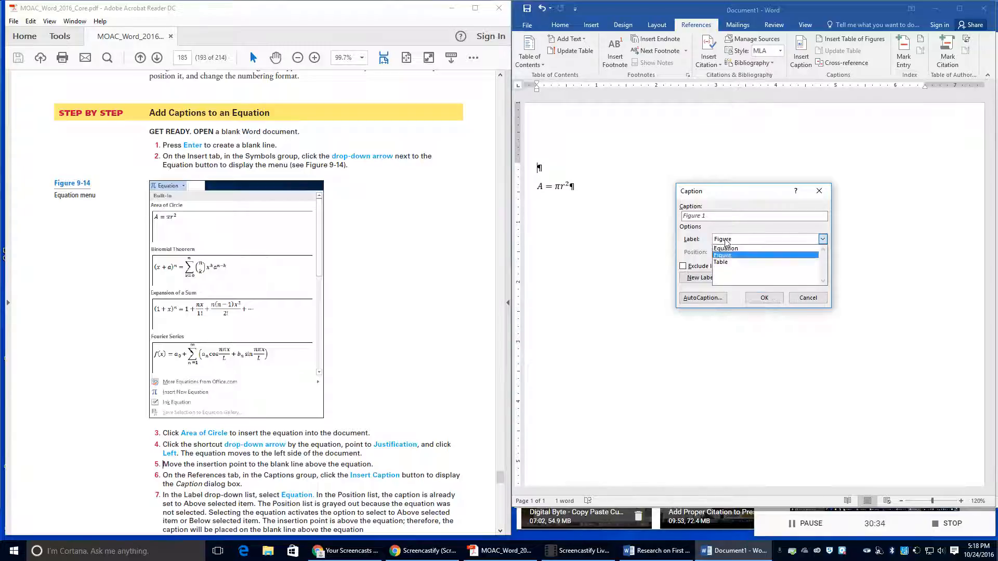
left_click(733, 251)
scroll(376, 427, "down", 3)
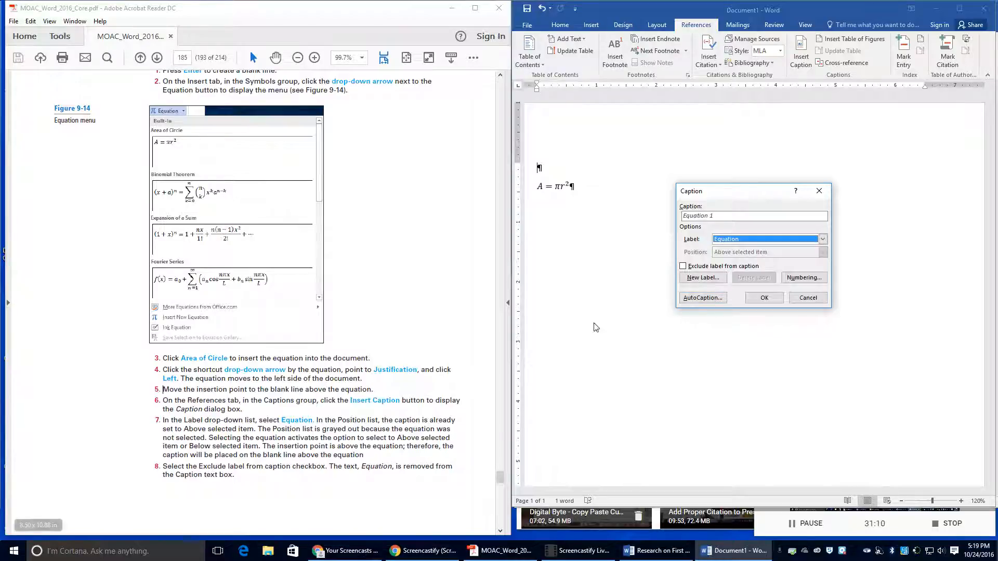
left_click(720, 267)
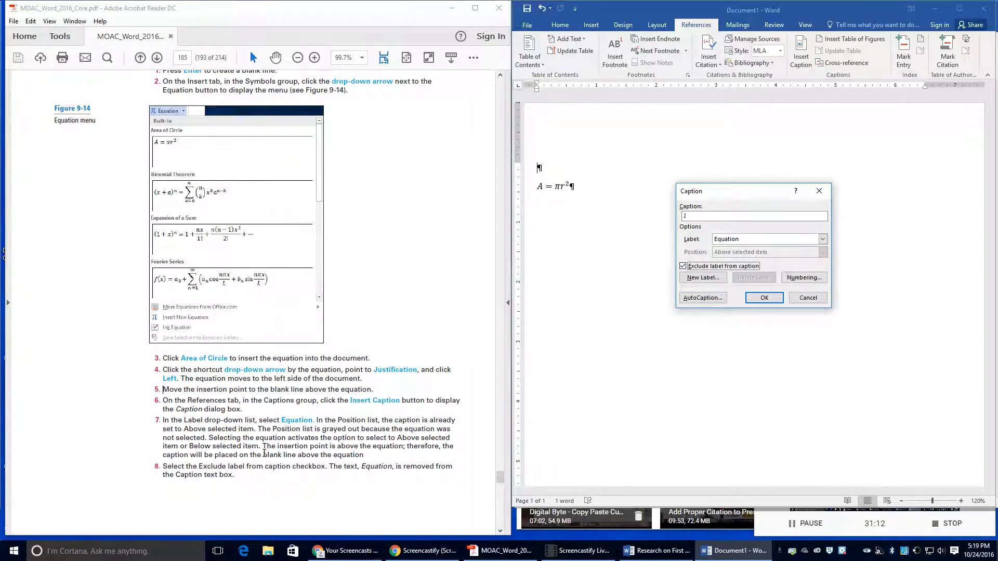
scroll(291, 451, "down", 2)
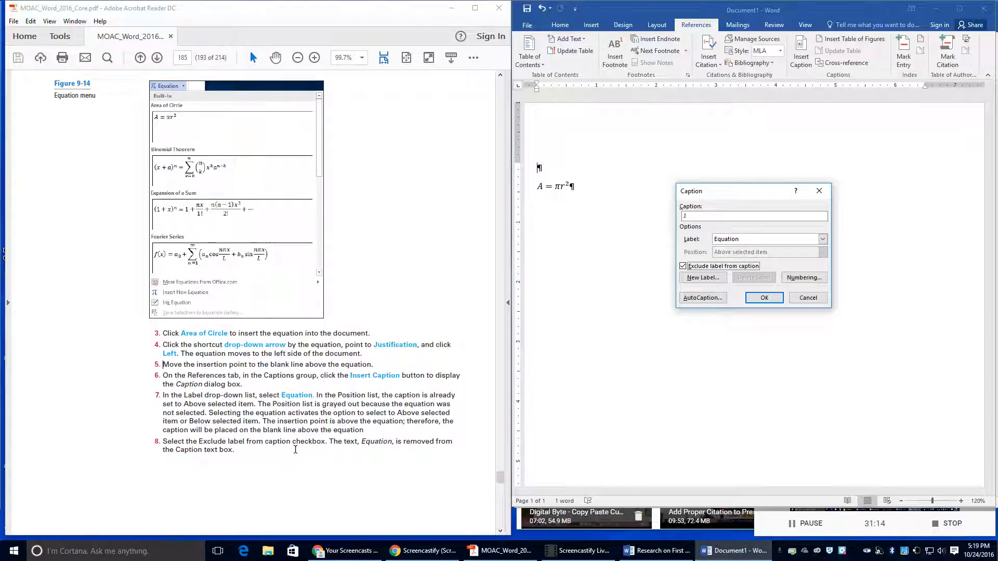
scroll(295, 449, "down", 6)
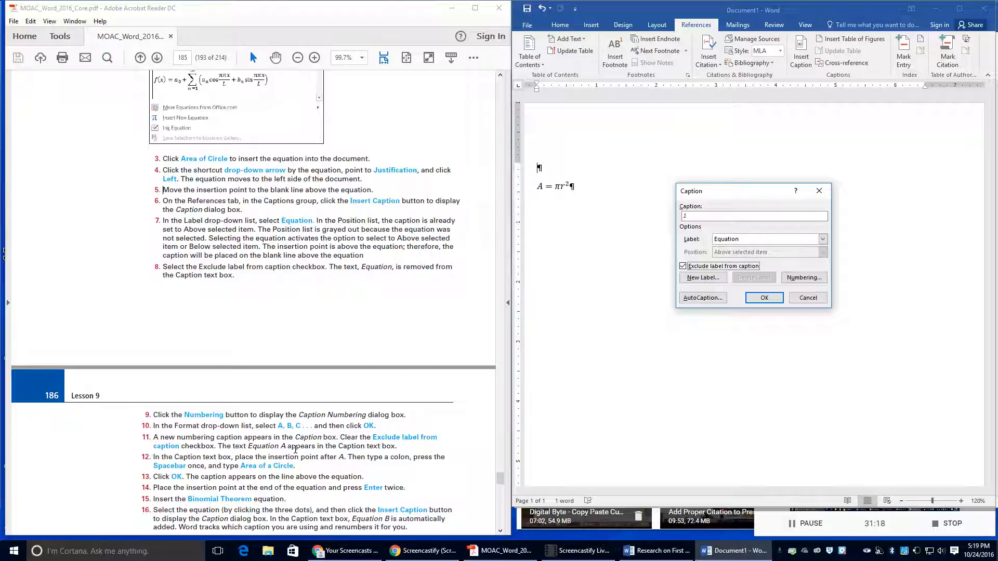
scroll(295, 449, "down", 2)
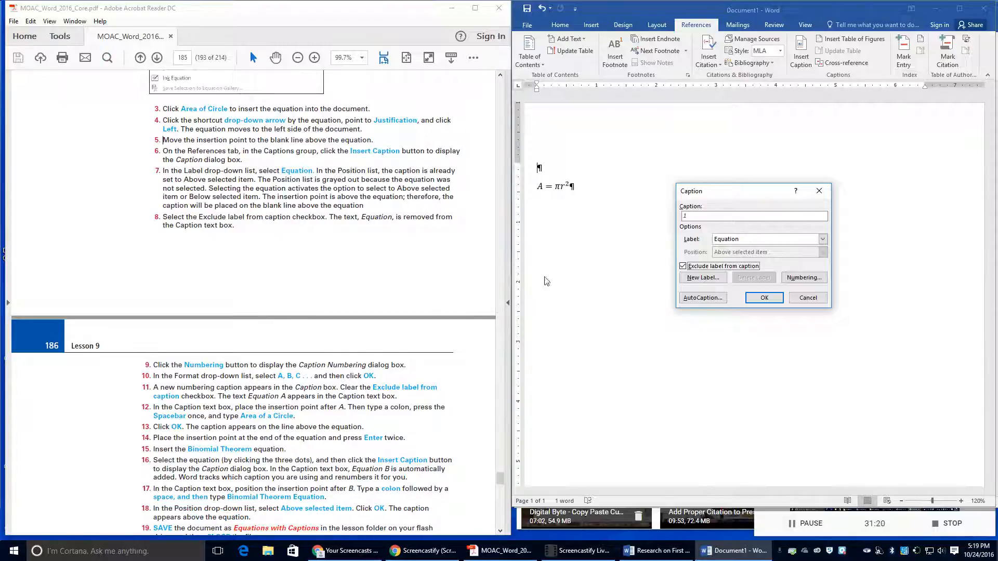
Step: Set the caption numbering format to A, B, C, ..
left_click(814, 276)
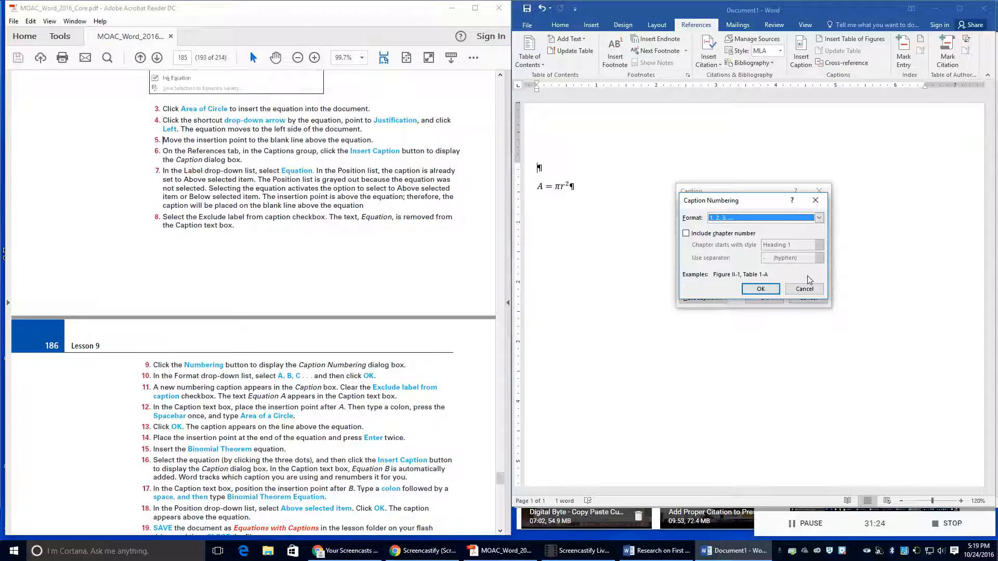
left_click(820, 218)
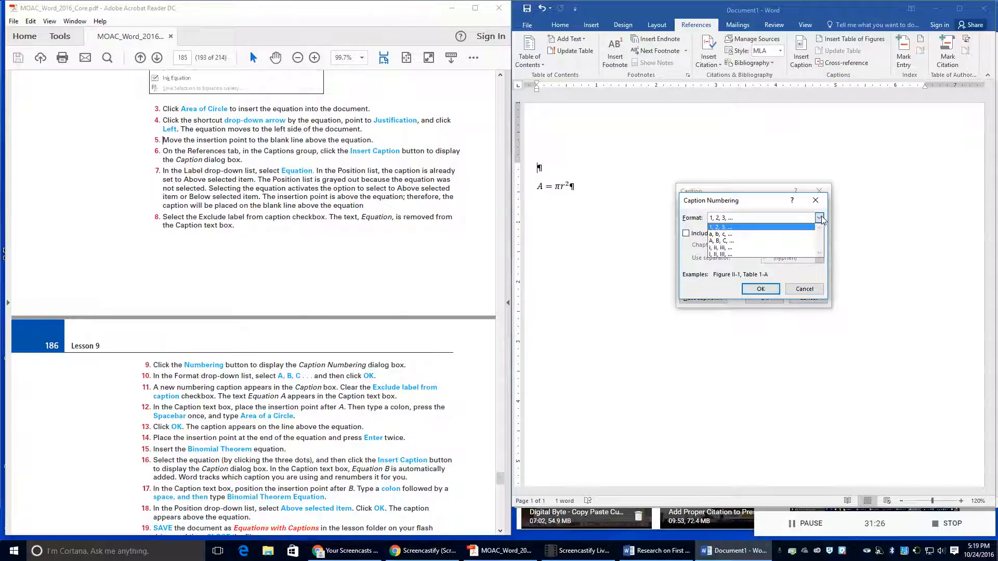
left_click(767, 241)
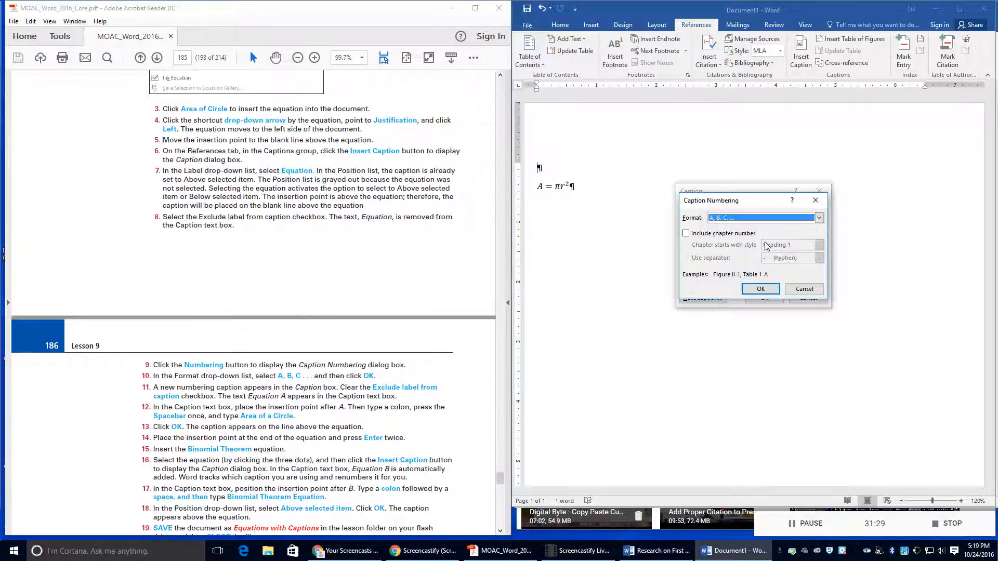
left_click(752, 289)
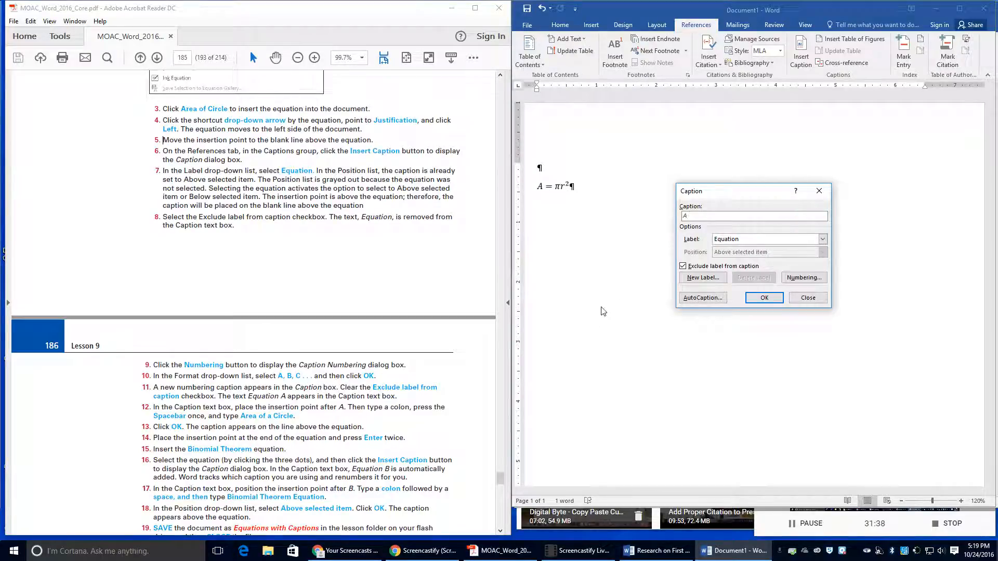
Step: Add the caption 'Equation A: Area of Circle' above the equation and a blank line below it
left_click(683, 266)
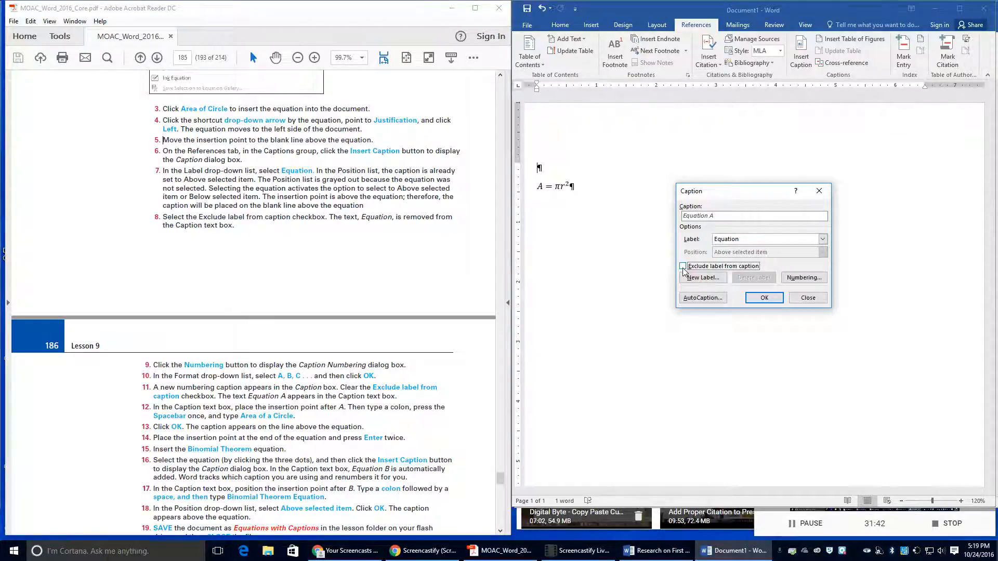
left_click(728, 216)
type(": Area of ")
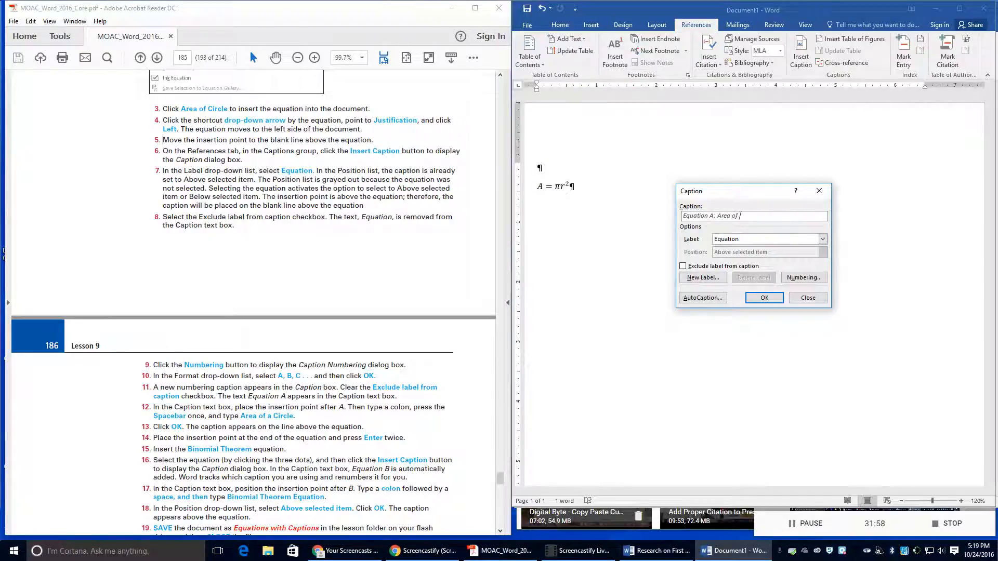
type("Circle")
left_click(754, 299)
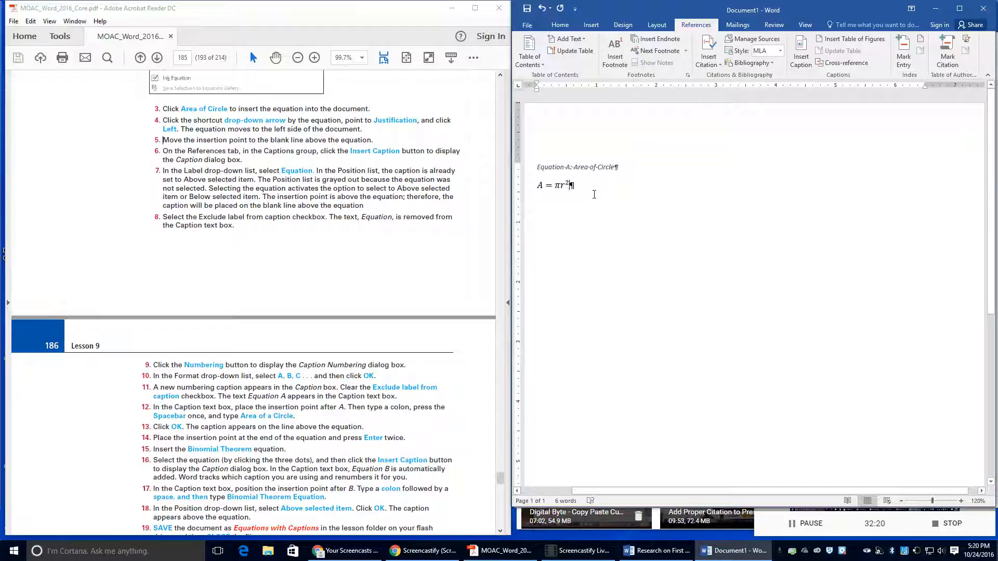
key("Return")
key("Return")
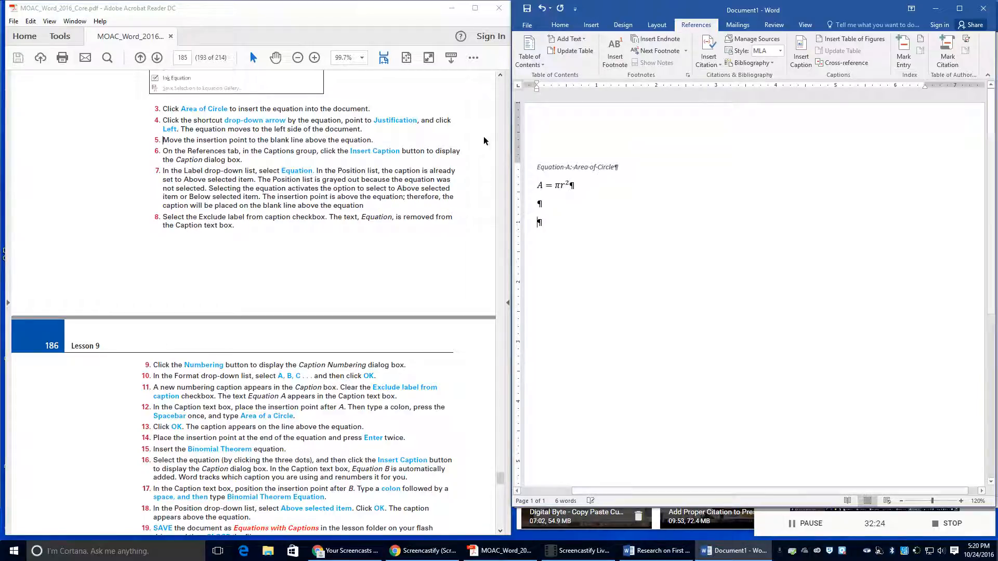
left_click(591, 24)
Step: Insert the built-in Binomial Theorem equation, undoing a stray blank equation first
left_click(931, 52)
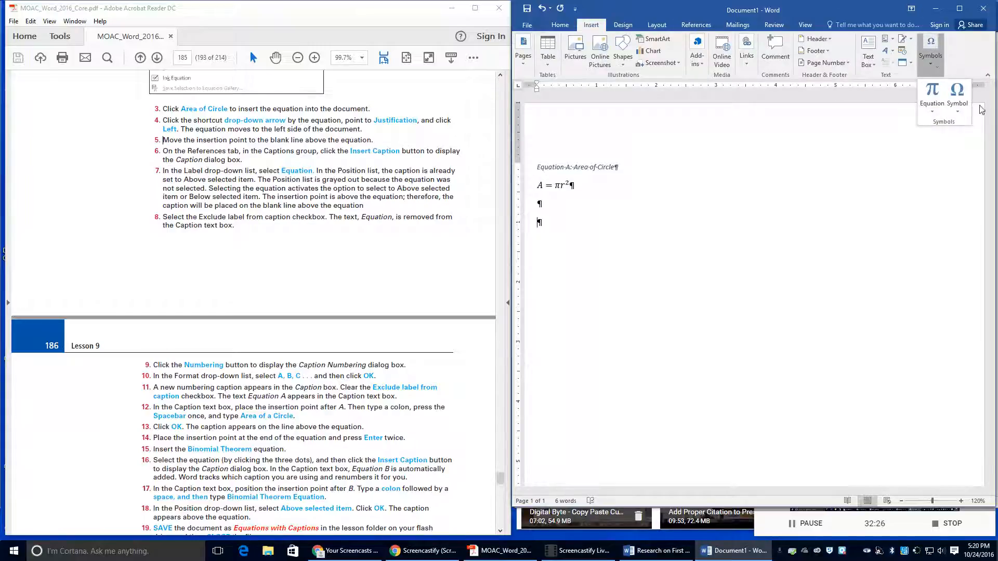
left_click(933, 93)
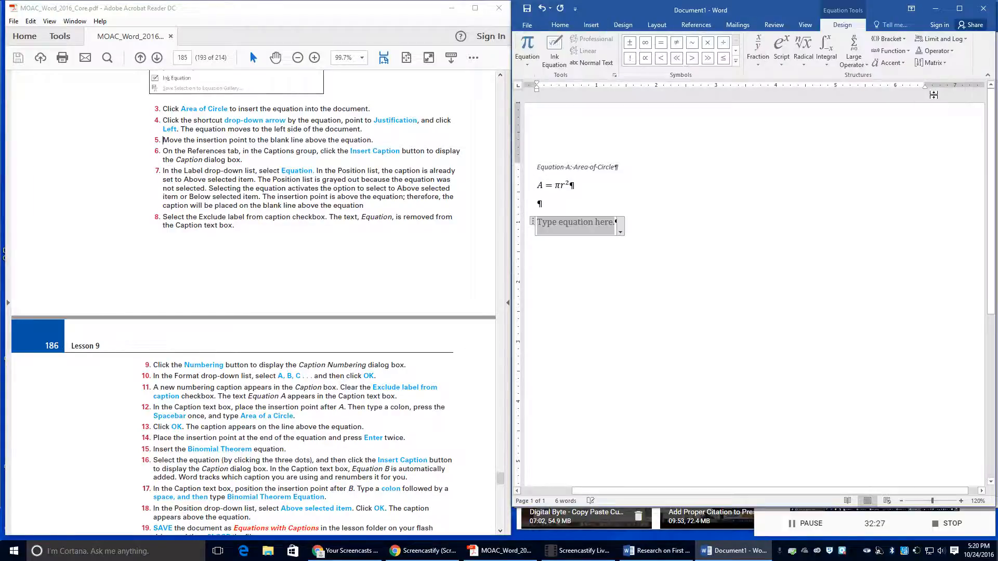
left_click(541, 10)
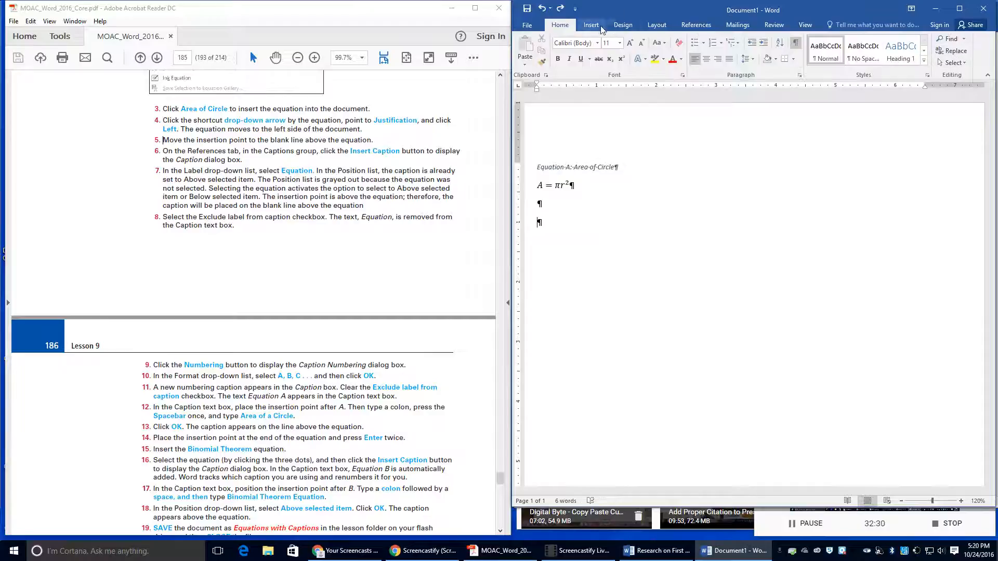
left_click(933, 52)
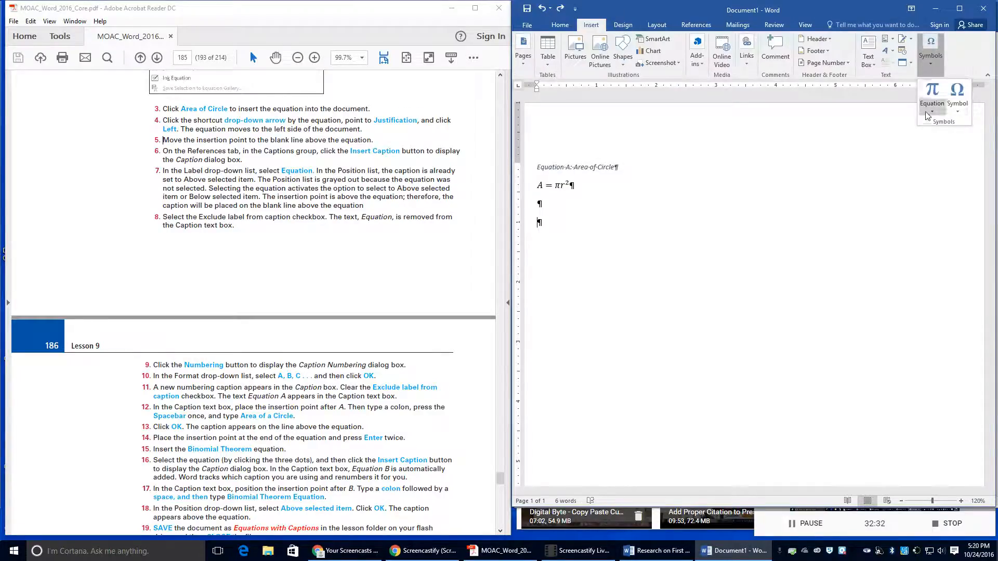
left_click(929, 111)
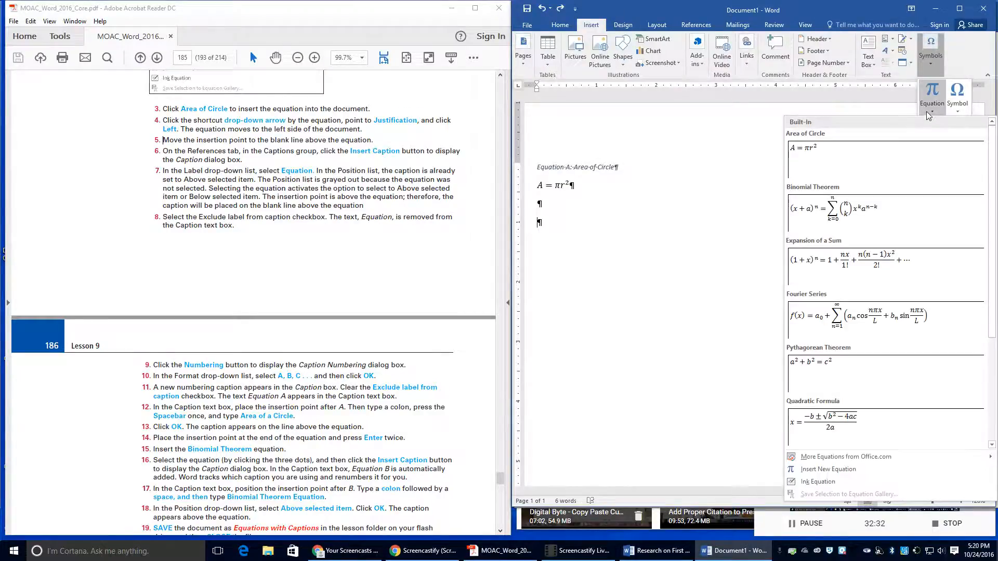
left_click(886, 219)
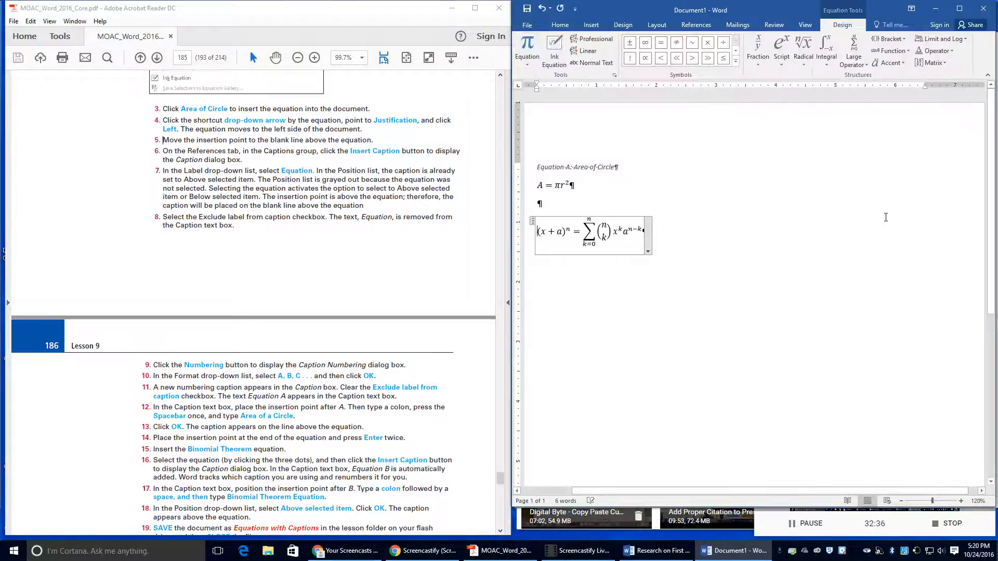
left_click(709, 27)
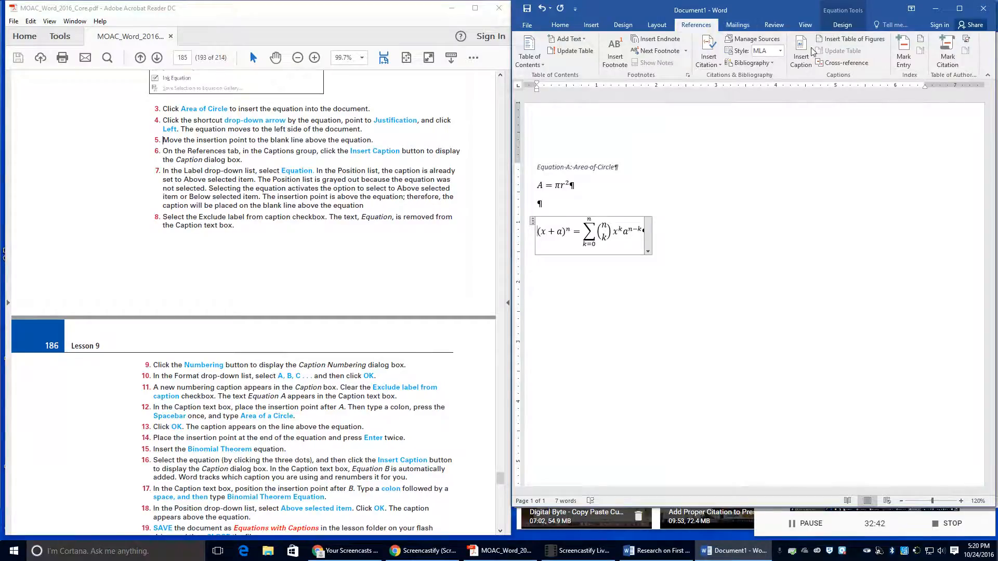
left_click(796, 49)
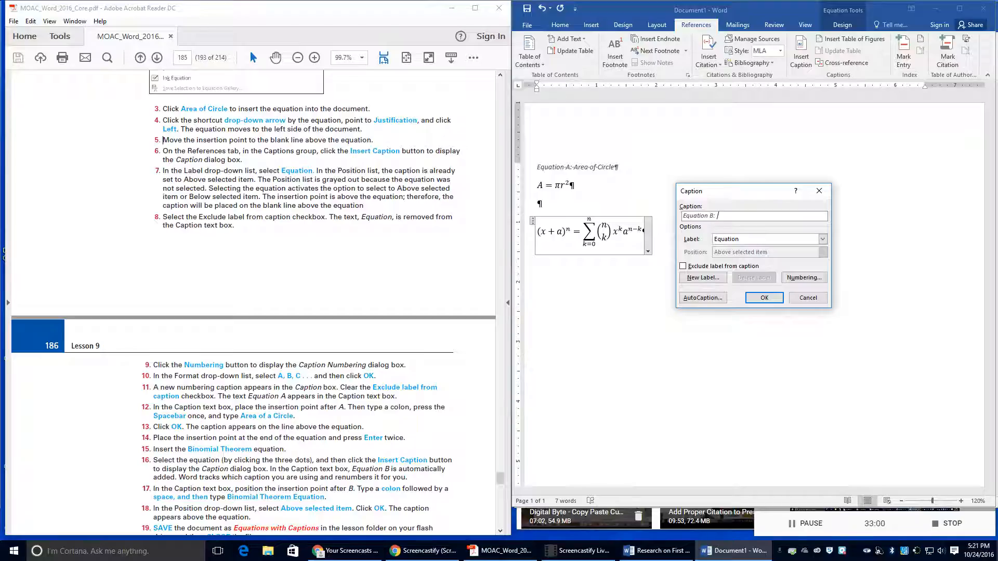
type("Bu")
key("BackSpace")
type("inomial Therorem Equation")
left_click(771, 297)
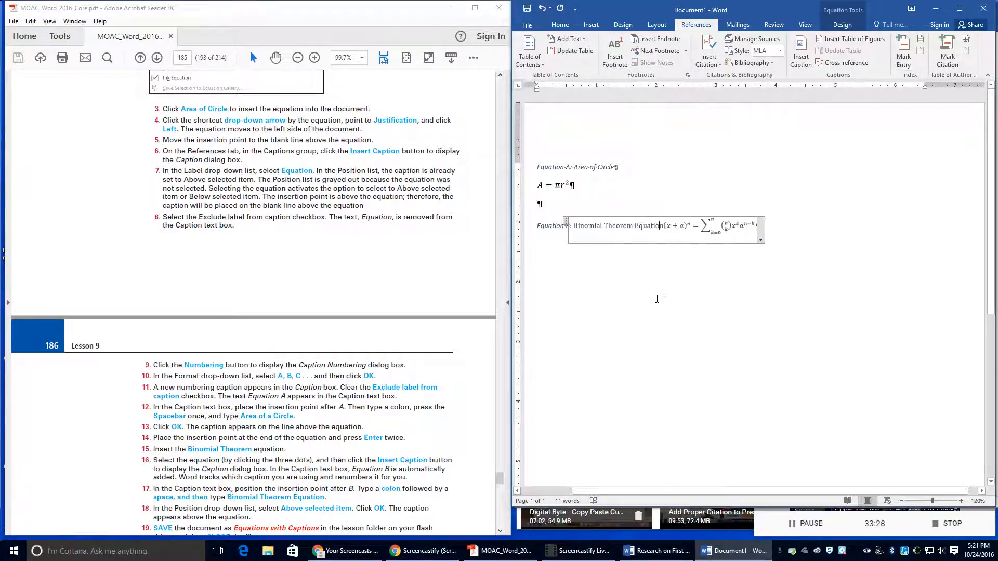
Step: Add the caption 'Equation B: Binomial Theorem' on the line above the Binomial equation
left_click(570, 200)
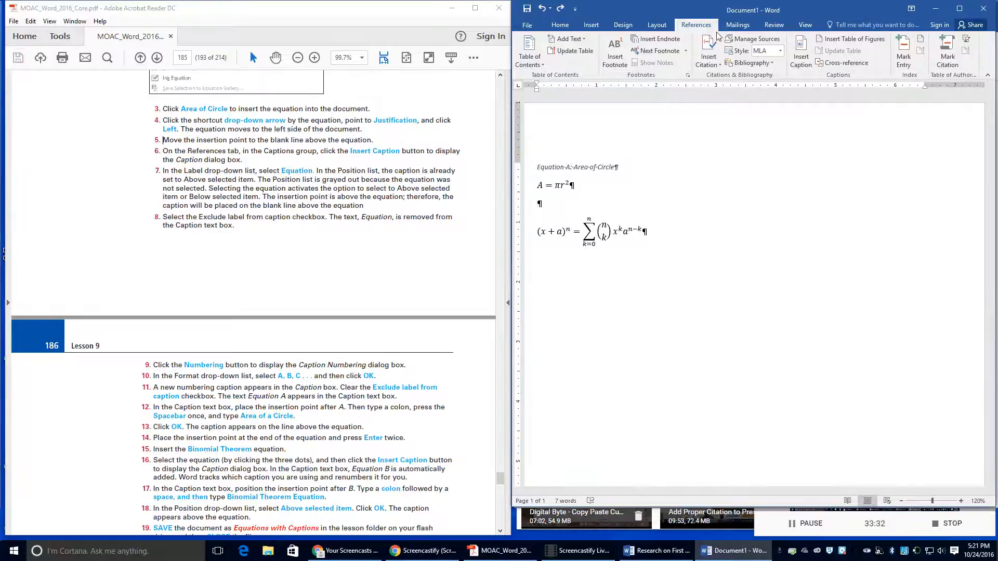
left_click(710, 56)
left_click(794, 63)
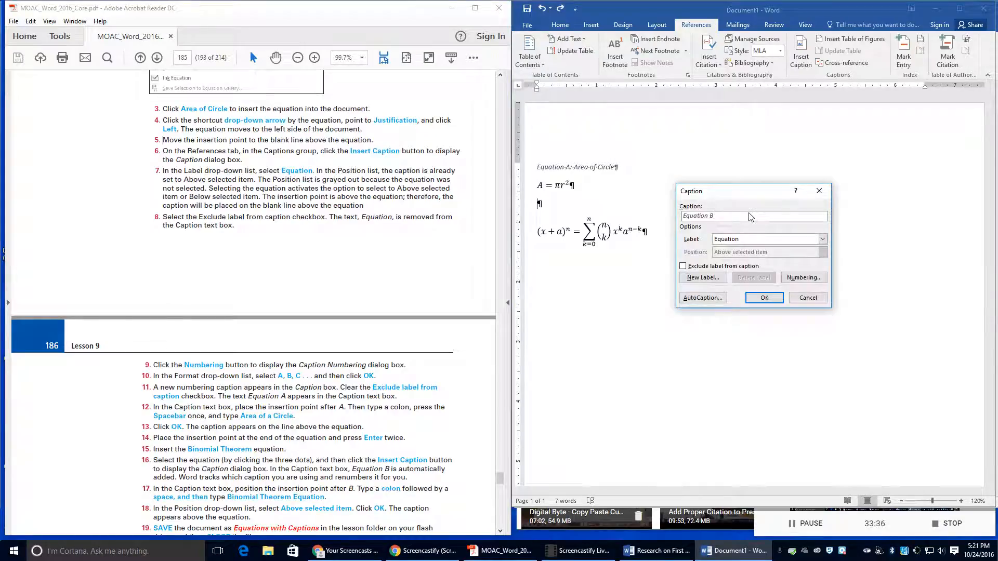
type(":")
type(" Binom")
type("i")
type("al Ther")
type("orem")
key("Return")
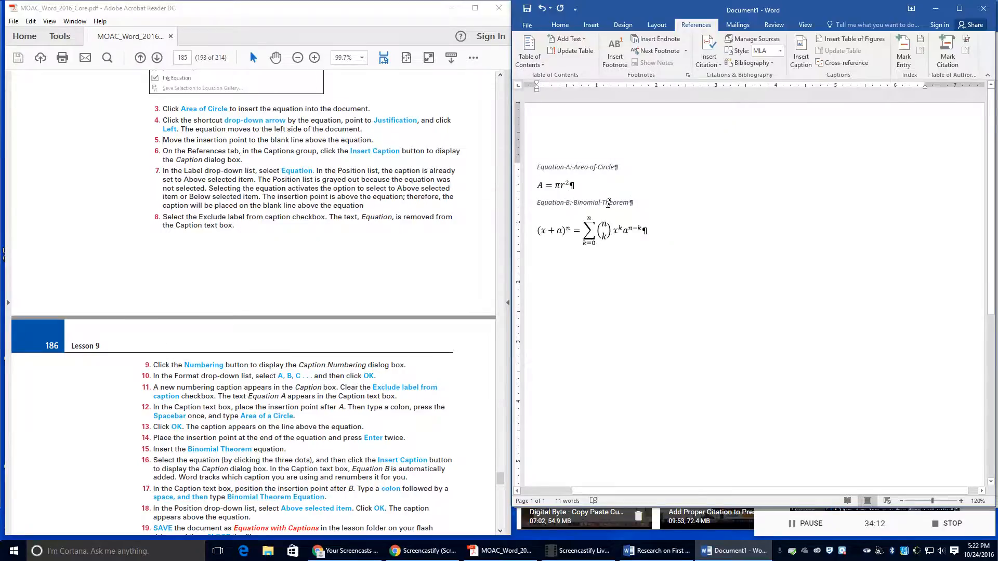
Step: Save the document as 'Equations with Captions' in the Lesson 9 folder and close it
left_click(609, 203)
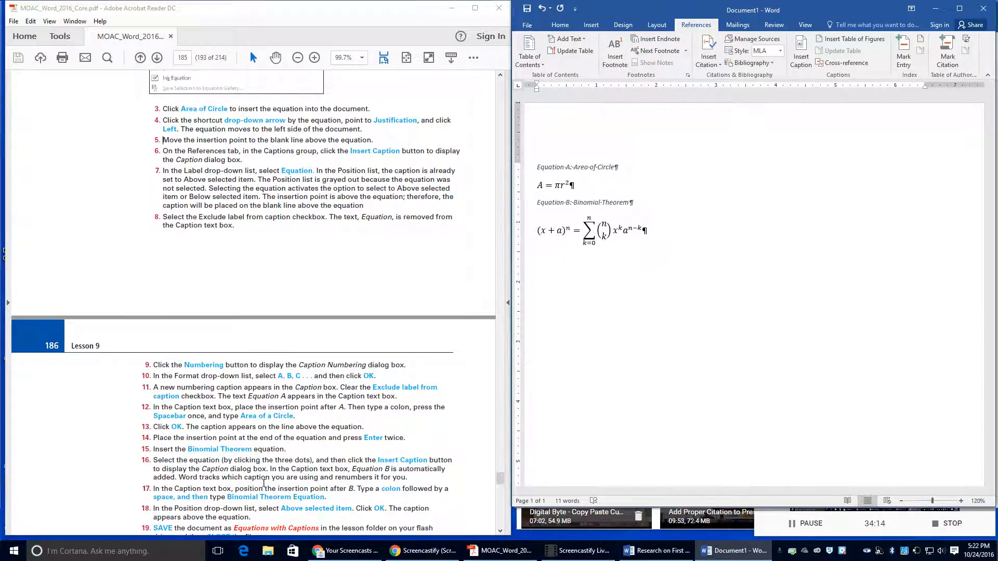
scroll(286, 494, "down", 1)
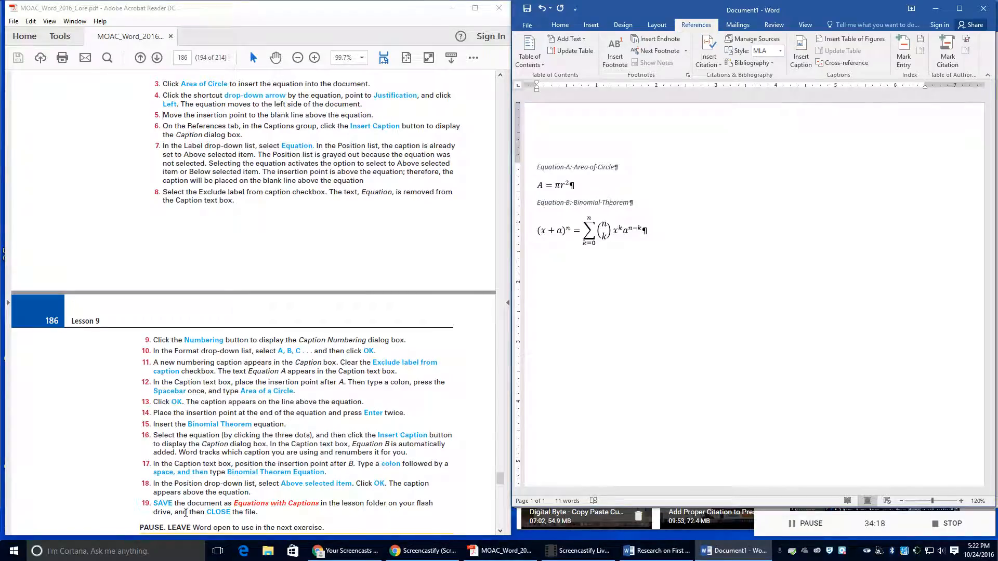
left_click(528, 25)
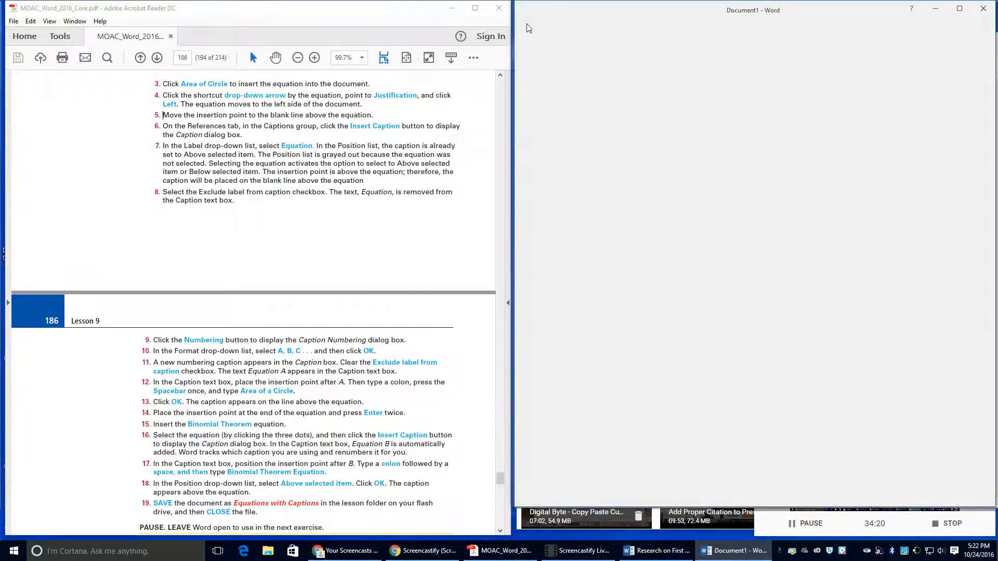
left_click(538, 129)
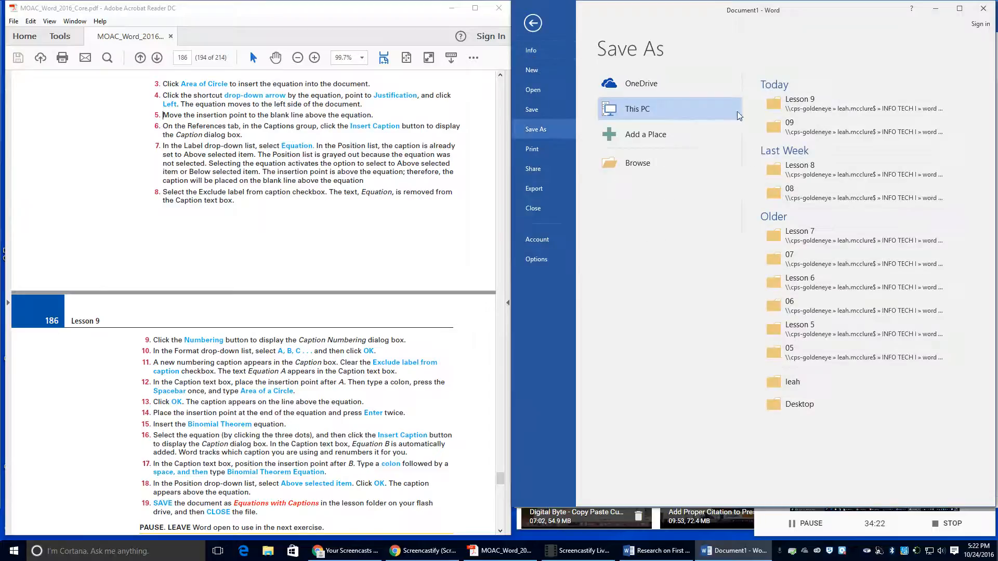
left_click(789, 100)
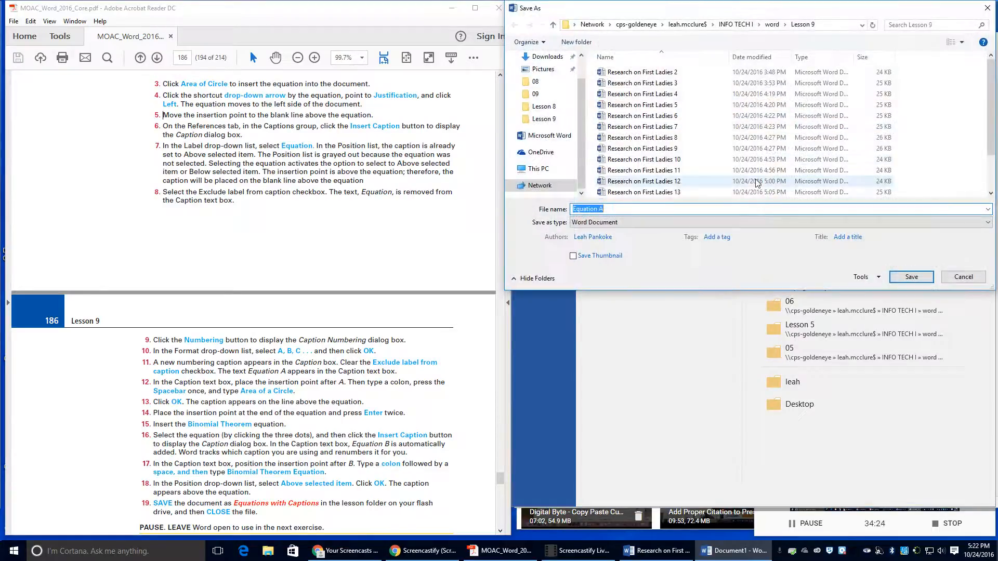
type("Eu")
type("uatio")
type("ns wi")
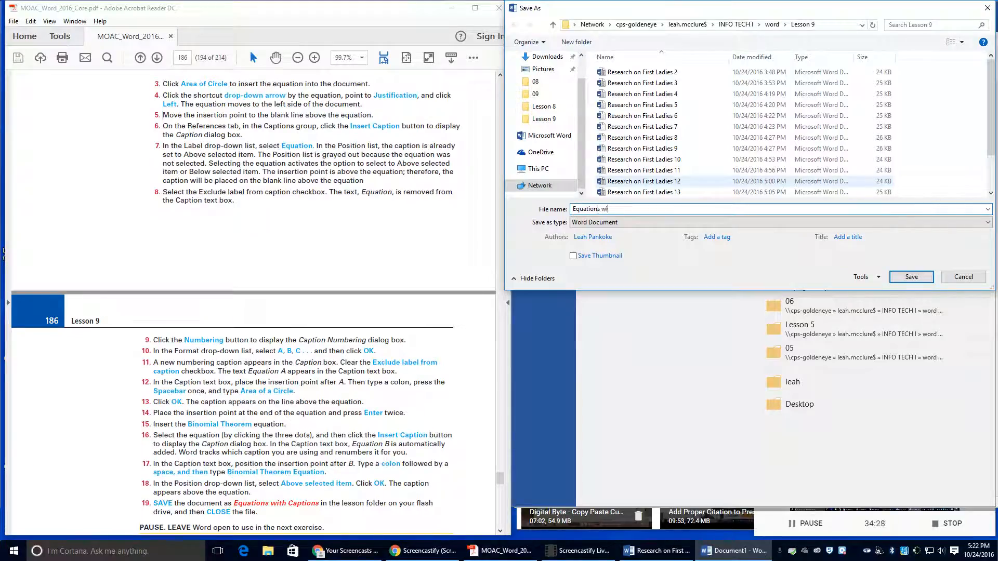
type("th Captions")
left_click(910, 277)
scroll(314, 434, "down", 1)
scroll(314, 434, "down", 2)
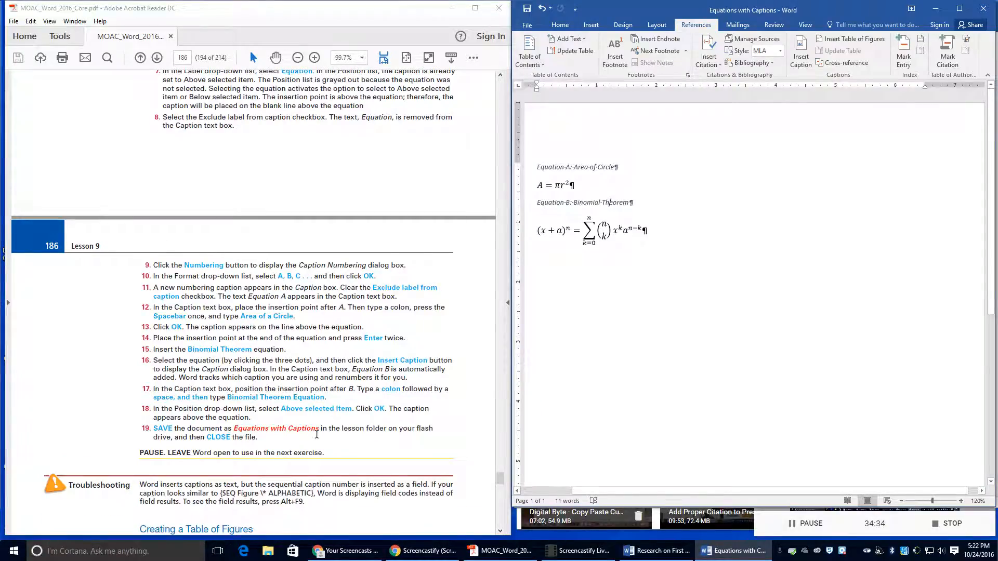
left_click(983, 8)
Step: Highlight steps 1–2 in the instructions, then jump to the end of the First Ladies report
scroll(265, 409, "down", 9)
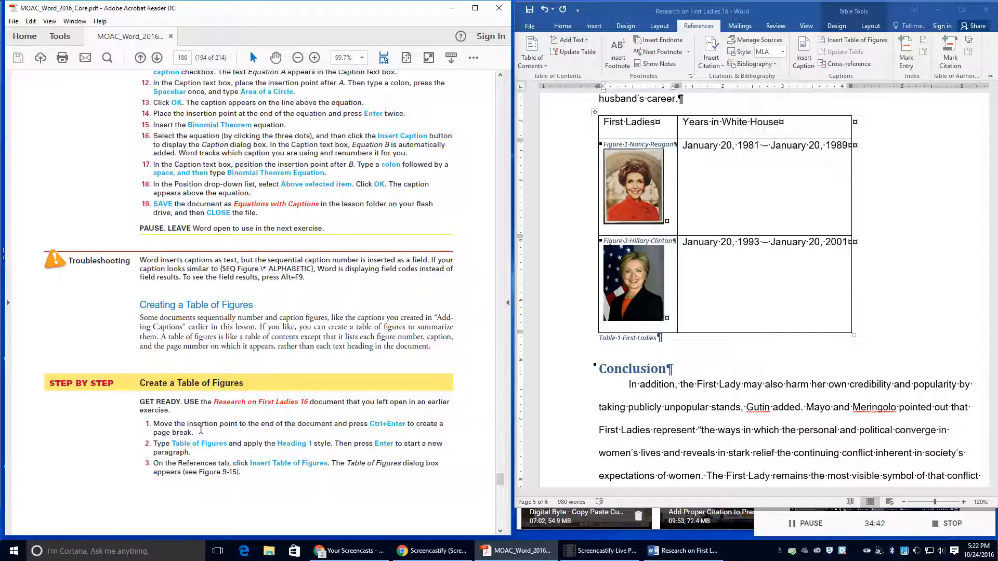
scroll(172, 429, "down", 2)
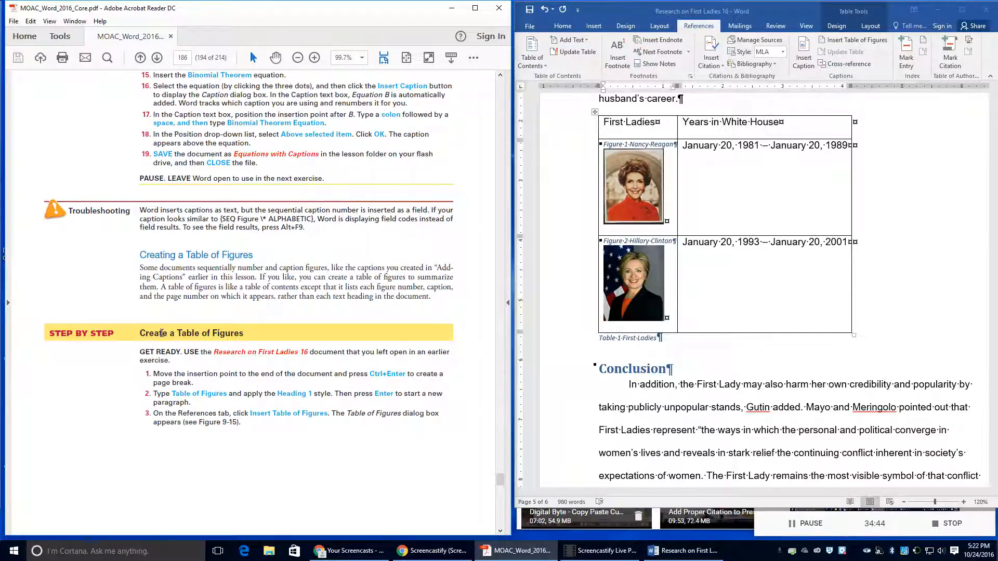
left_click_drag(169, 375, 202, 383)
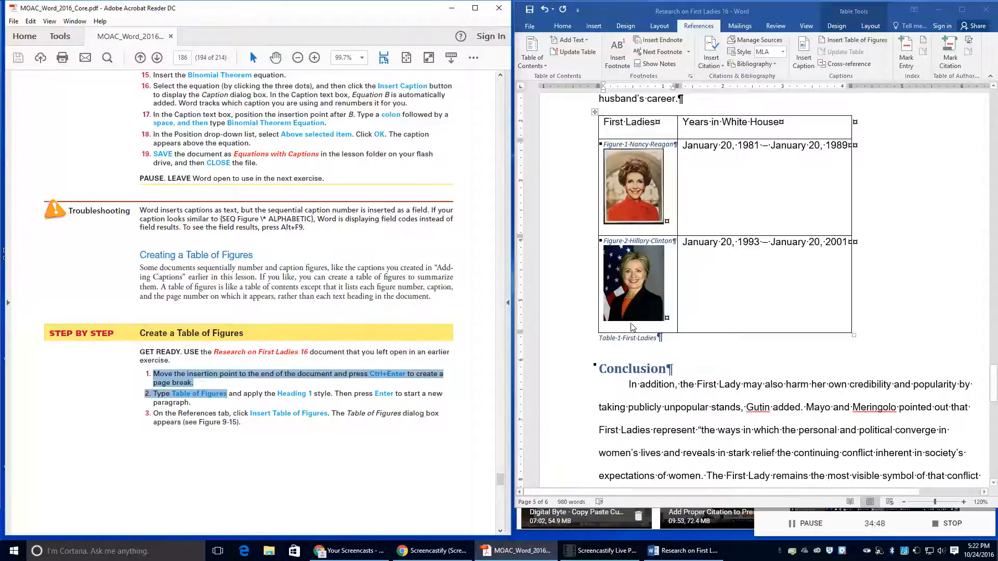
left_click(622, 380)
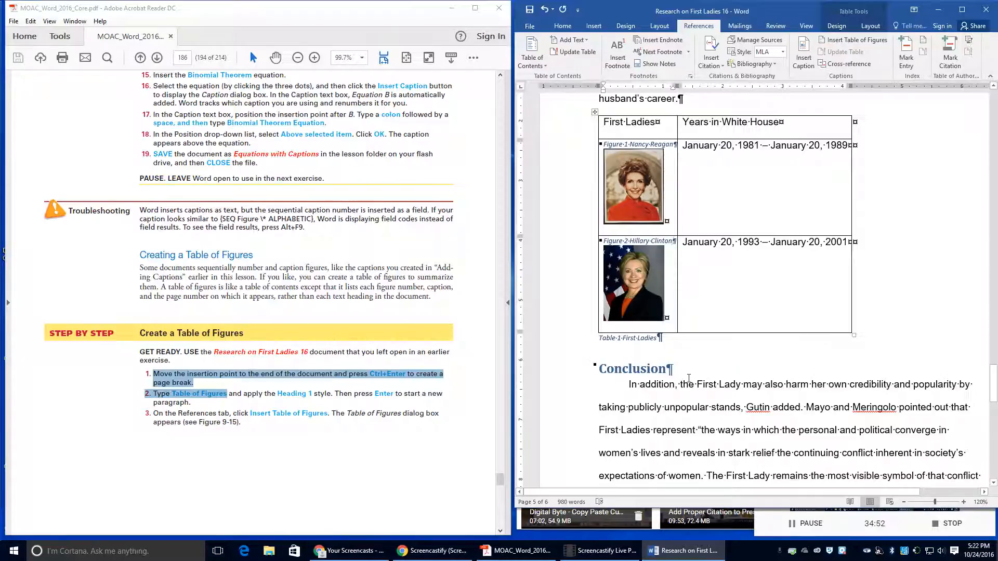
left_click(689, 379)
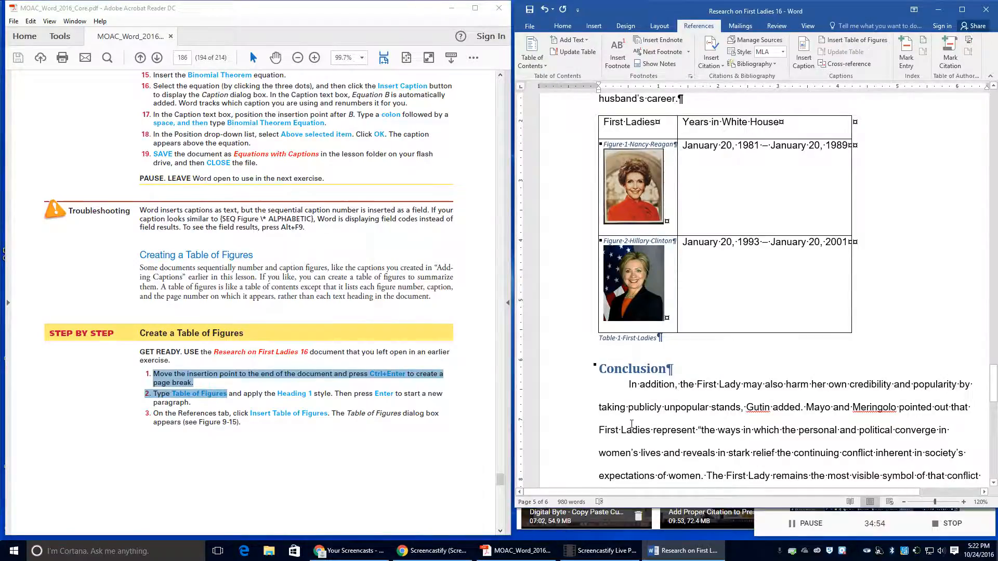
key("ctrl+End")
key("ctrl+Return")
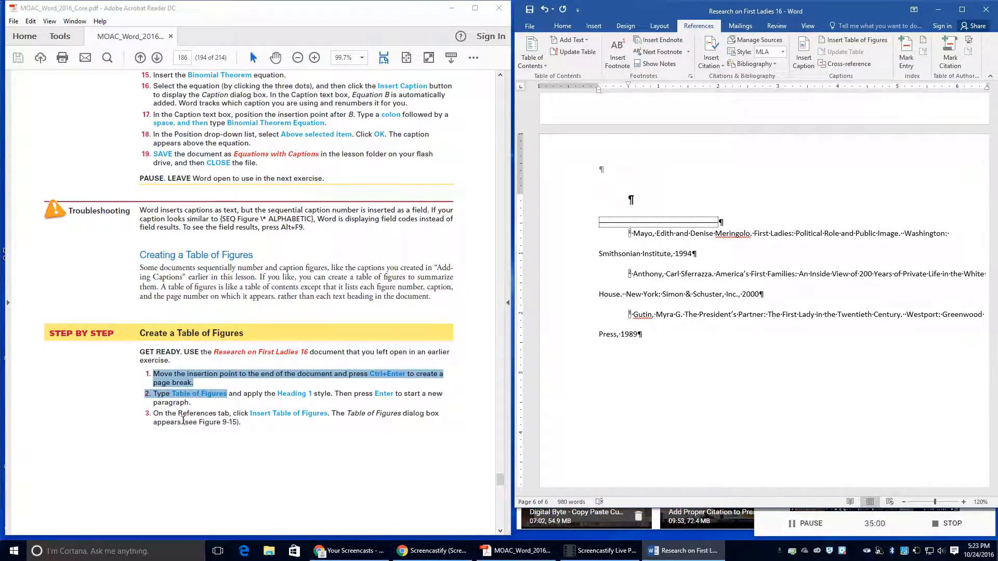
Step: Insert a page break at the end of the report, before the endnotes
left_click(276, 430)
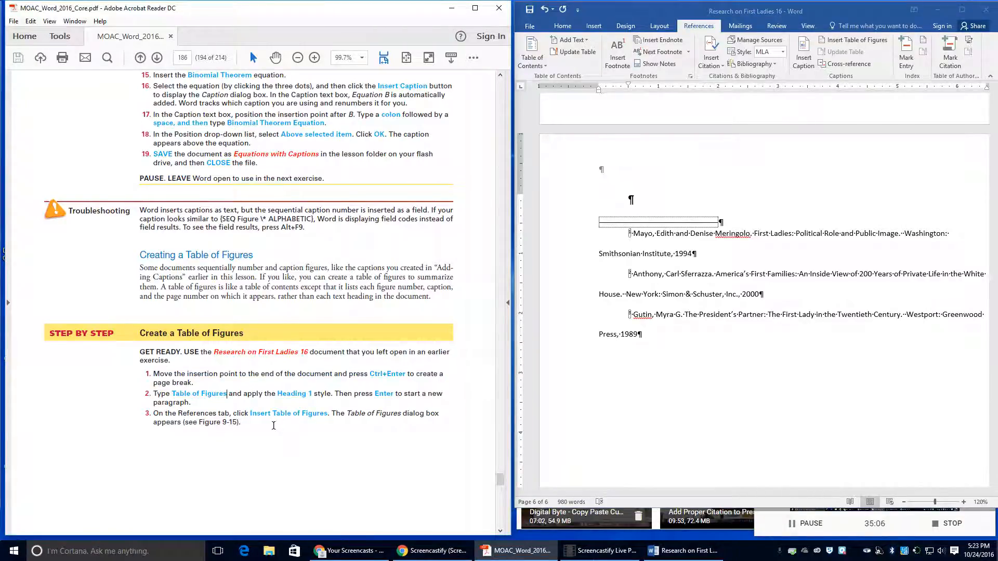
scroll(273, 426, "up", 1)
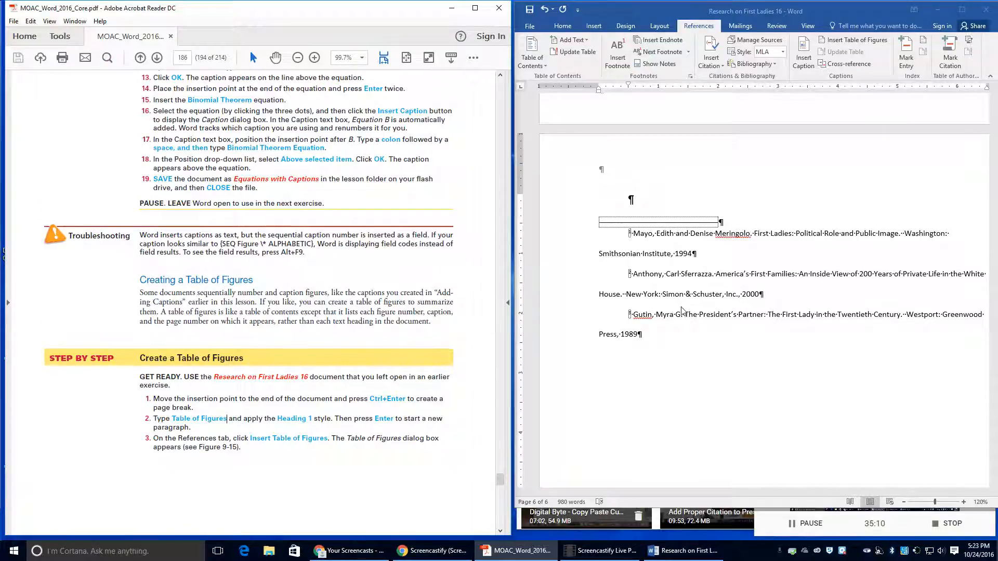
left_click(645, 341)
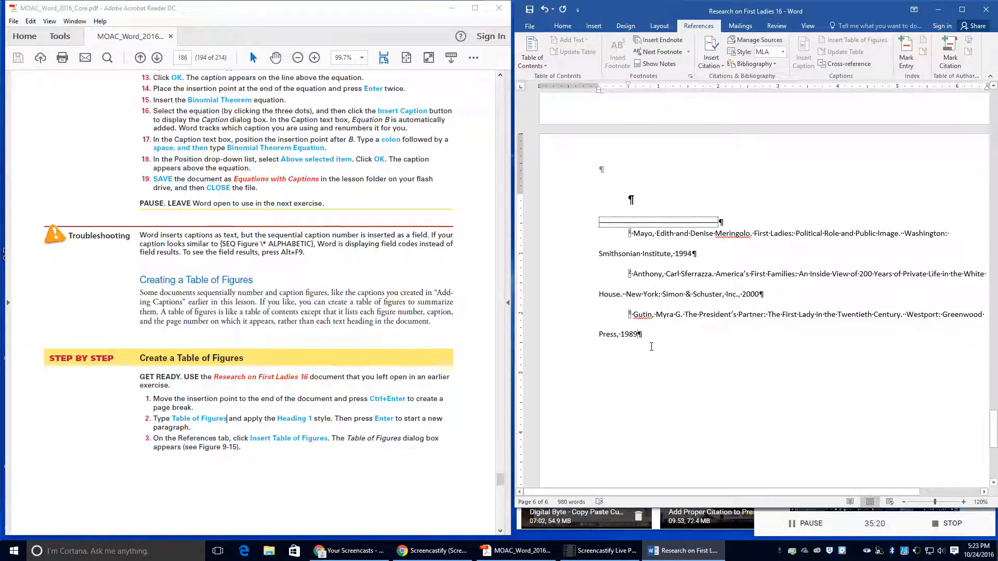
scroll(652, 347, "up", 3)
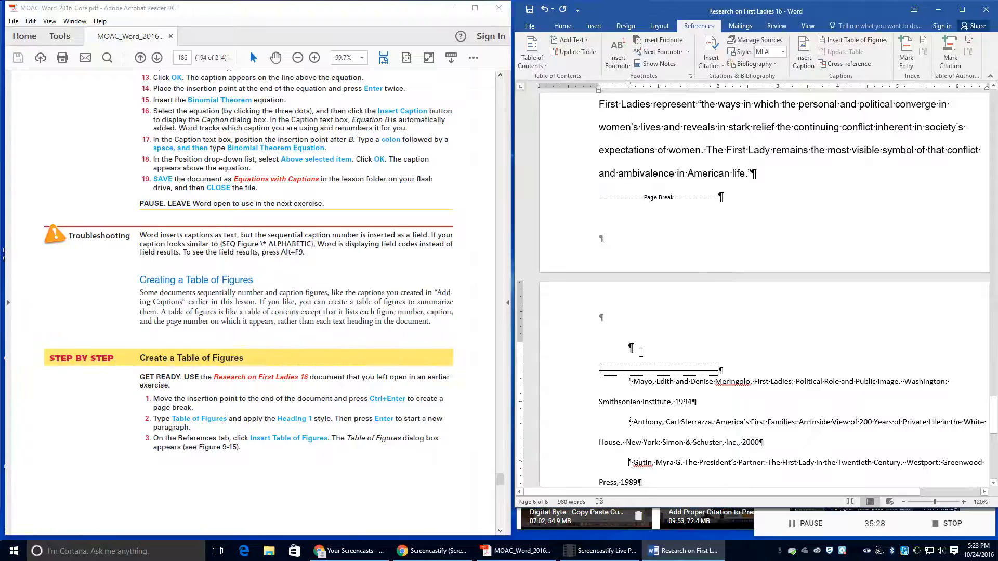
key("ctrl+Return")
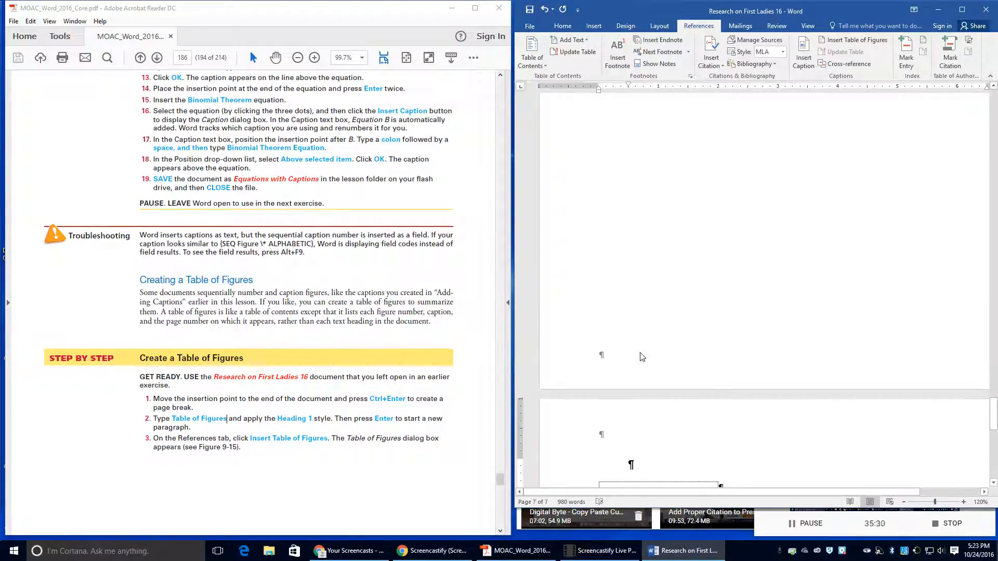
scroll(699, 279, "down", 4)
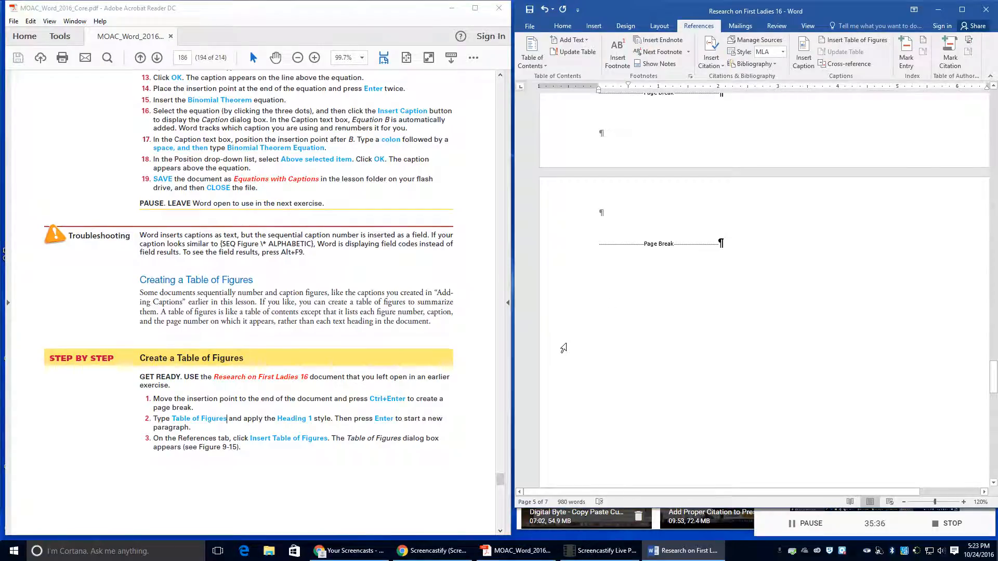
scroll(563, 348, "down", 9)
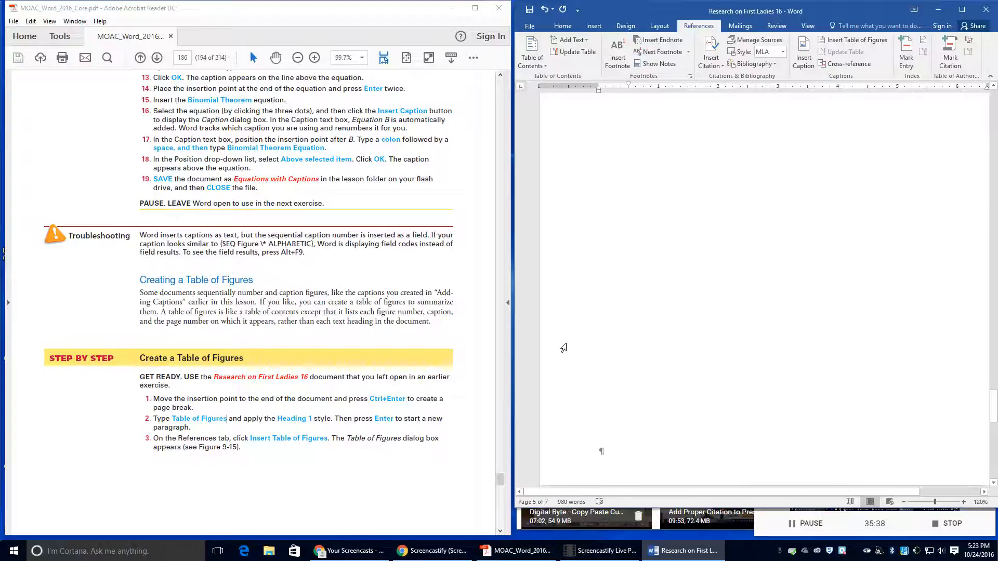
scroll(564, 348, "up", 10)
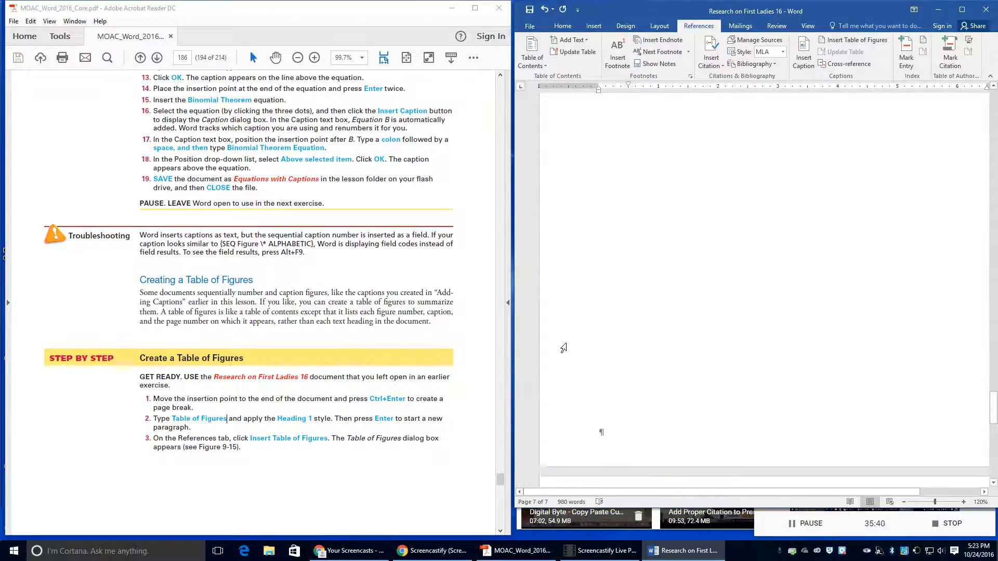
Step: Type 'Table of Figures' at the top of the new page and make it Heading 1
left_click(603, 306)
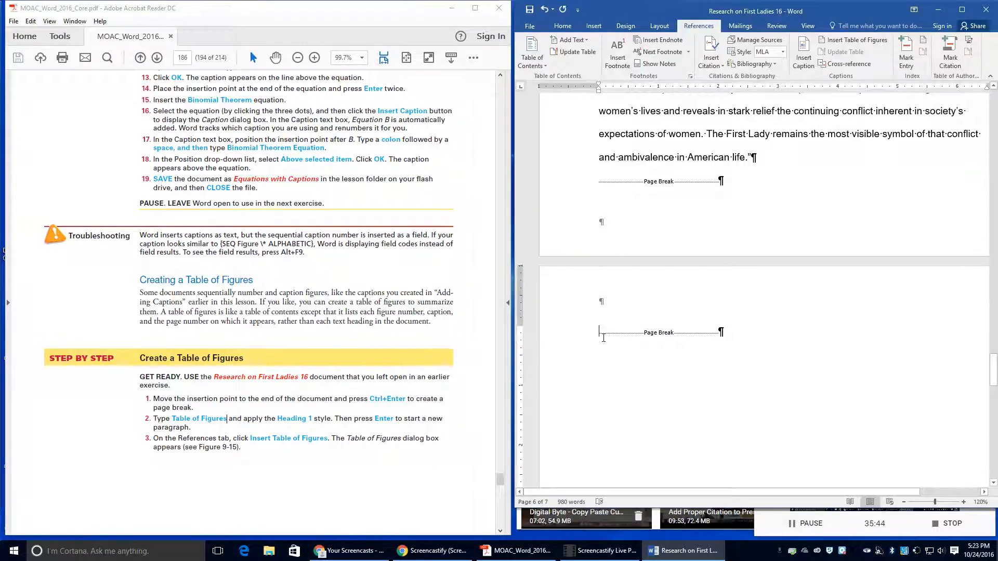
left_click(603, 335)
type("Tables")
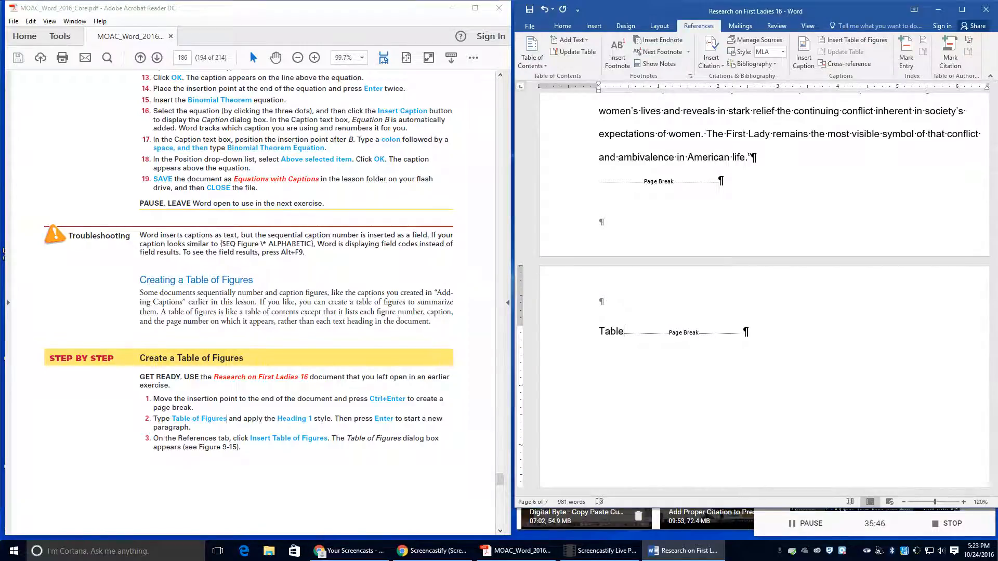
key("BackSpace")
type("of ")
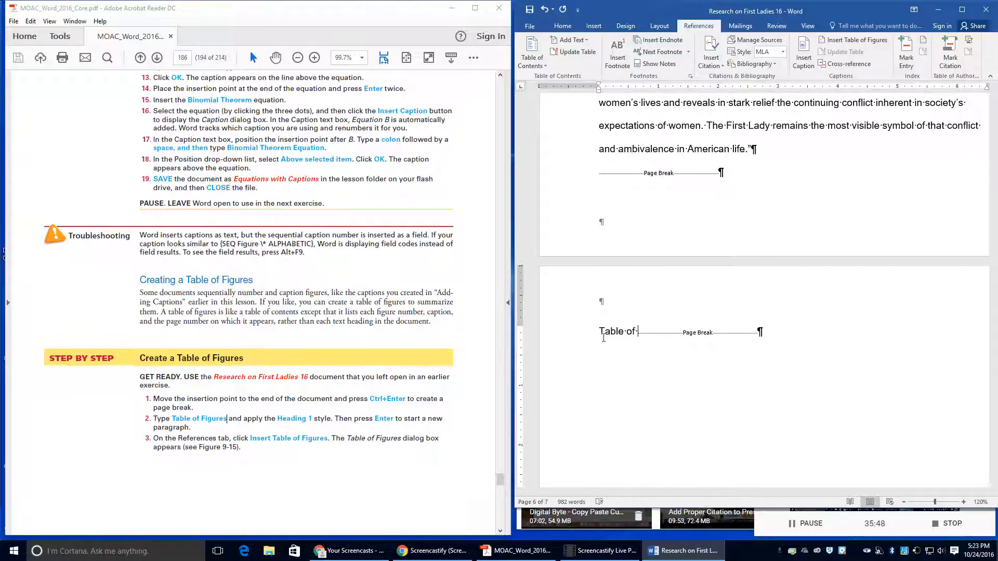
type("Figures")
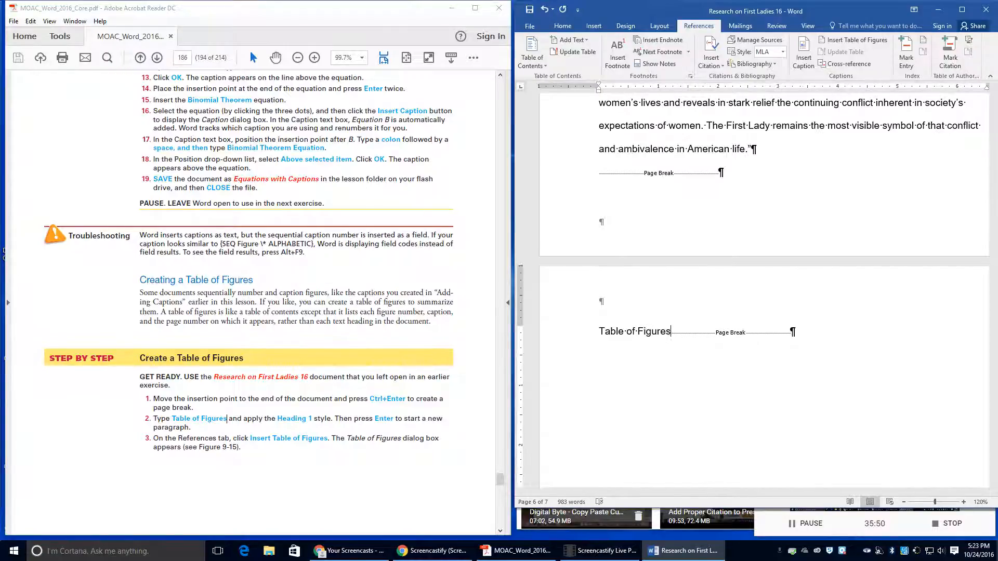
left_click_drag(598, 330, 671, 334)
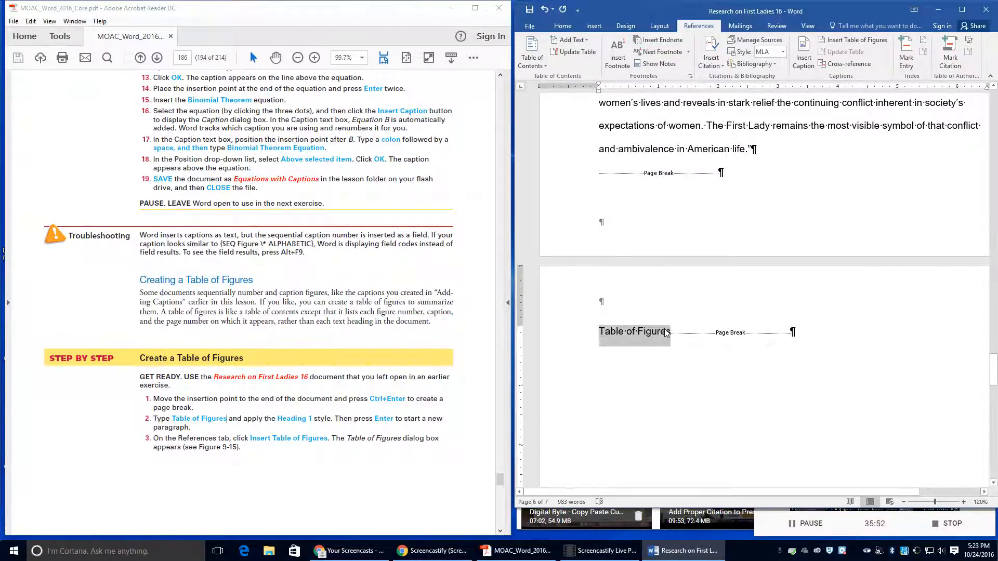
left_click(563, 26)
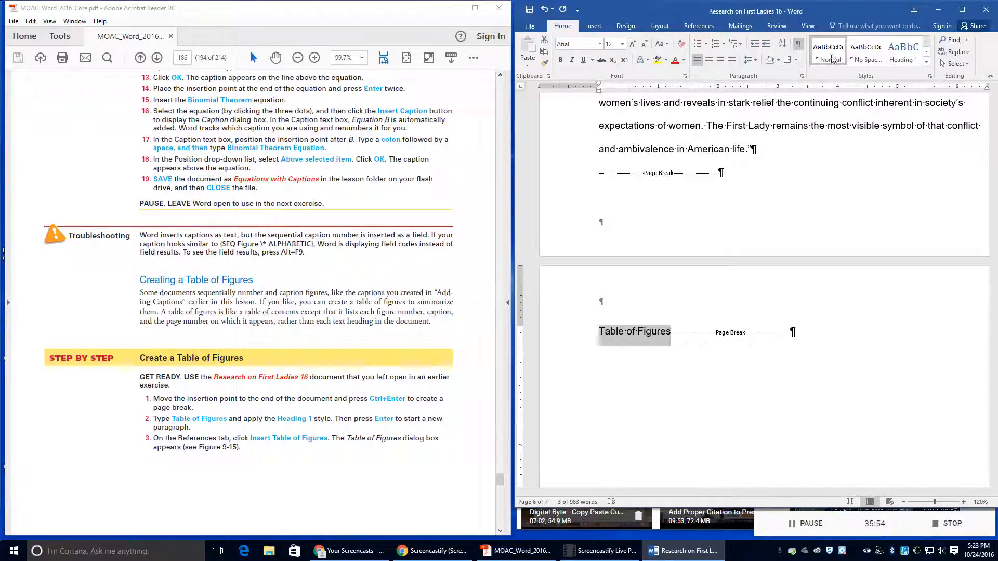
left_click(892, 51)
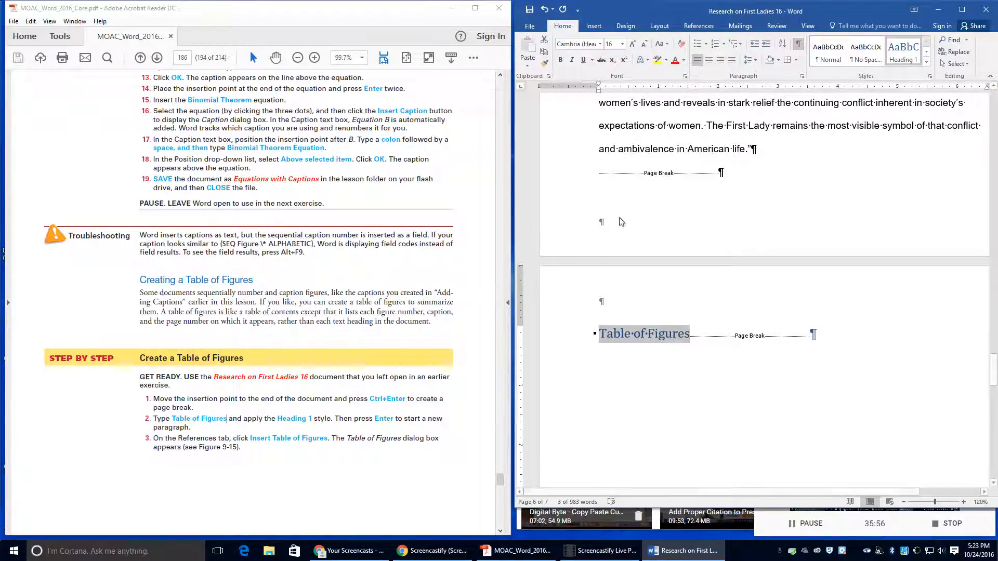
Step: Add an empty paragraph below the heading and bring up the Insert Table of Figures dialog
left_click(689, 334)
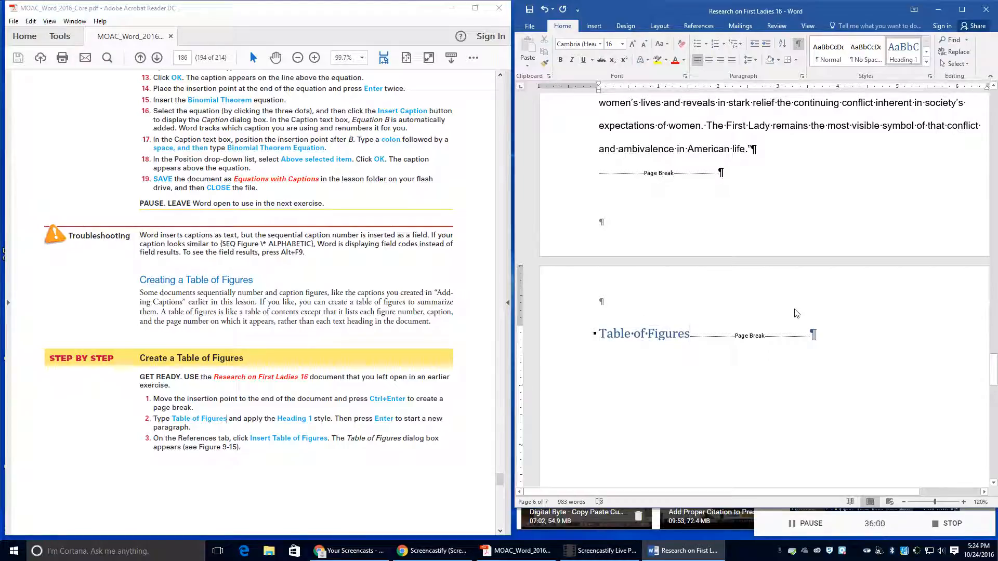
key("Return")
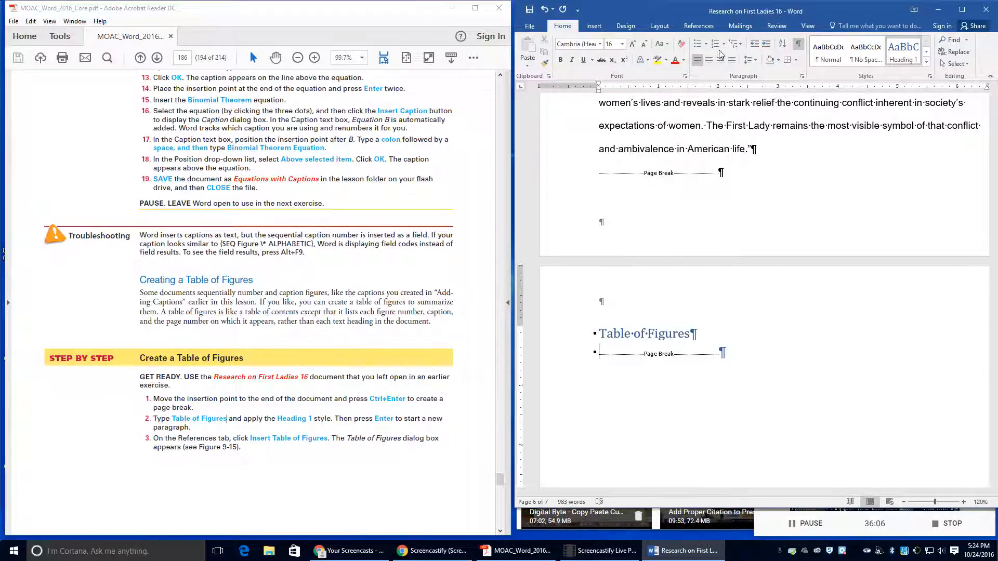
left_click(699, 26)
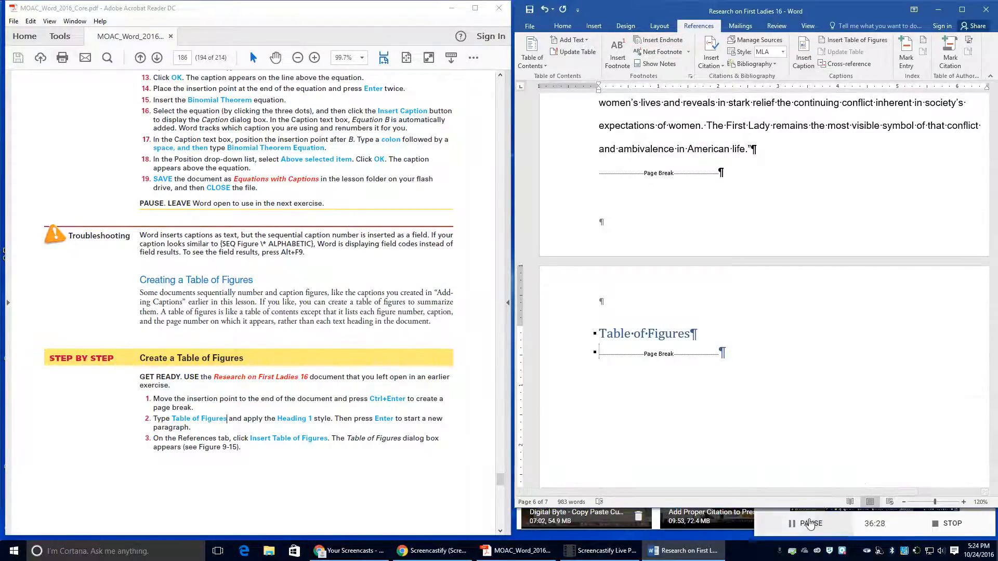
left_click(813, 525)
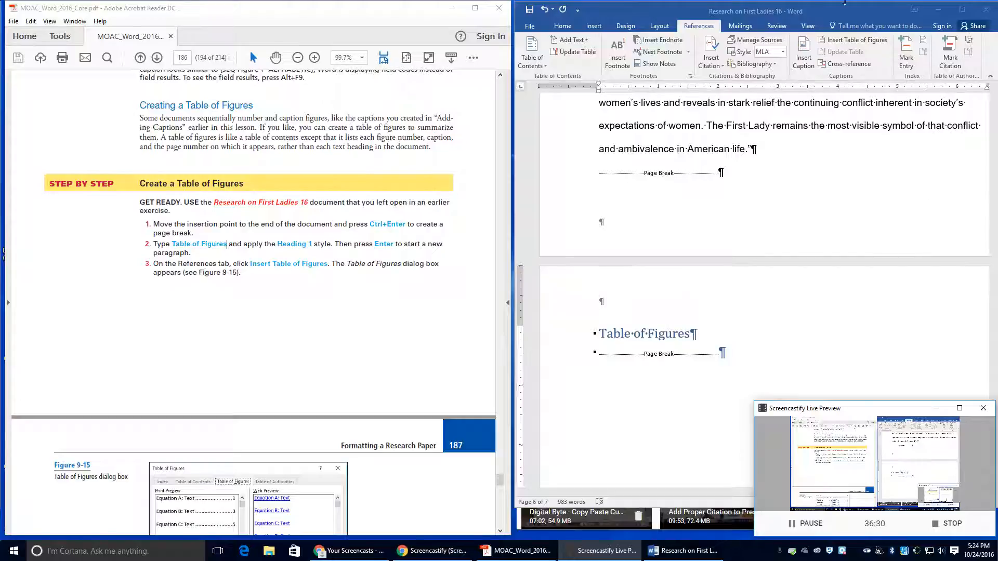
left_click(834, 42)
Step: Insert a table of figures with page numbers instead of hyperlinks and caption label Figure
left_click(834, 42)
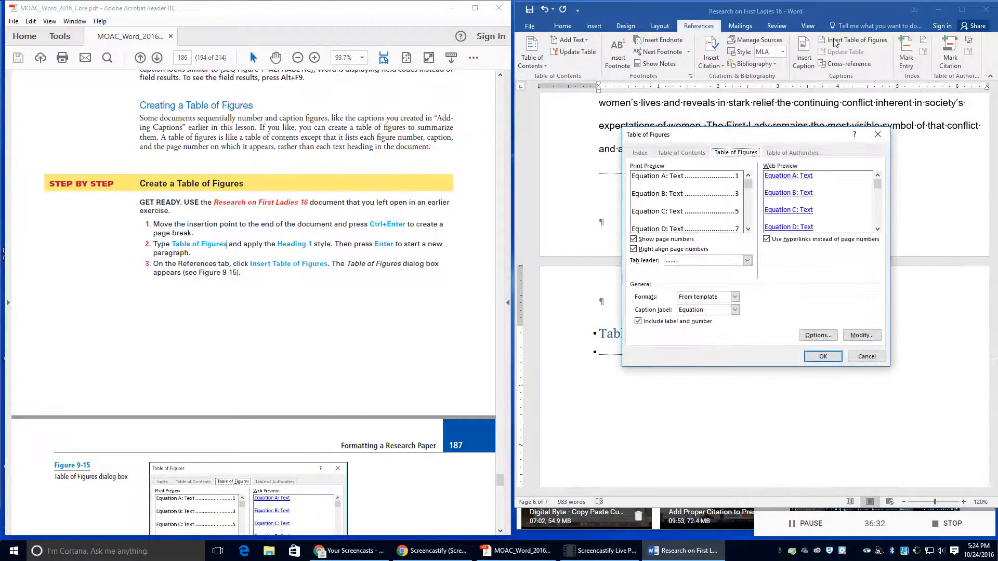
scroll(235, 346, "down", 8)
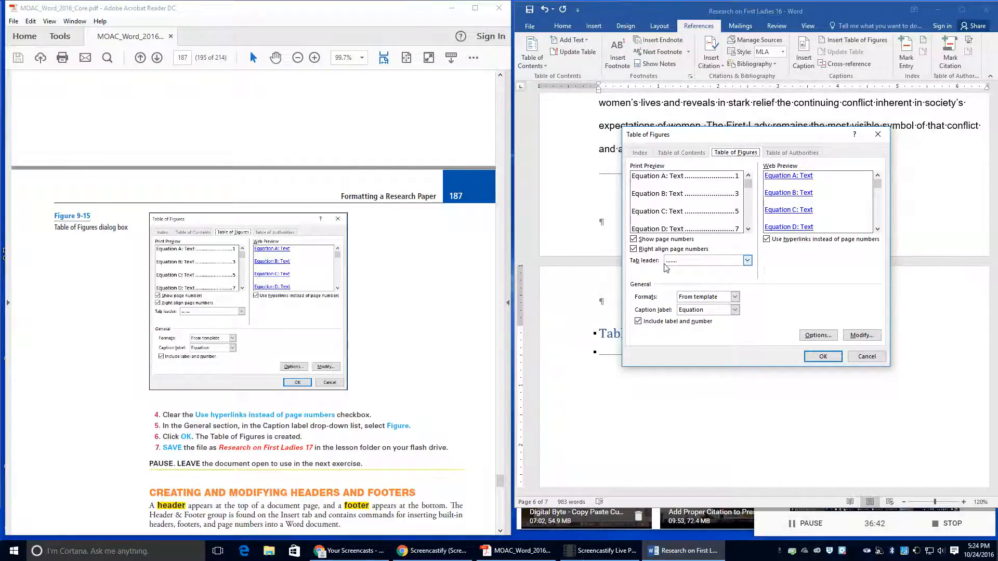
left_click(767, 239)
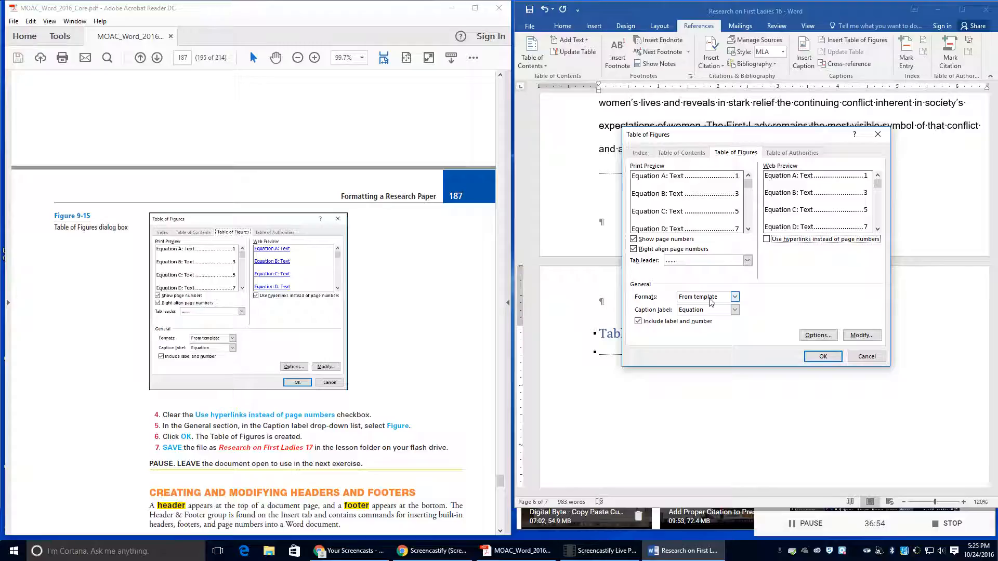
left_click(734, 310)
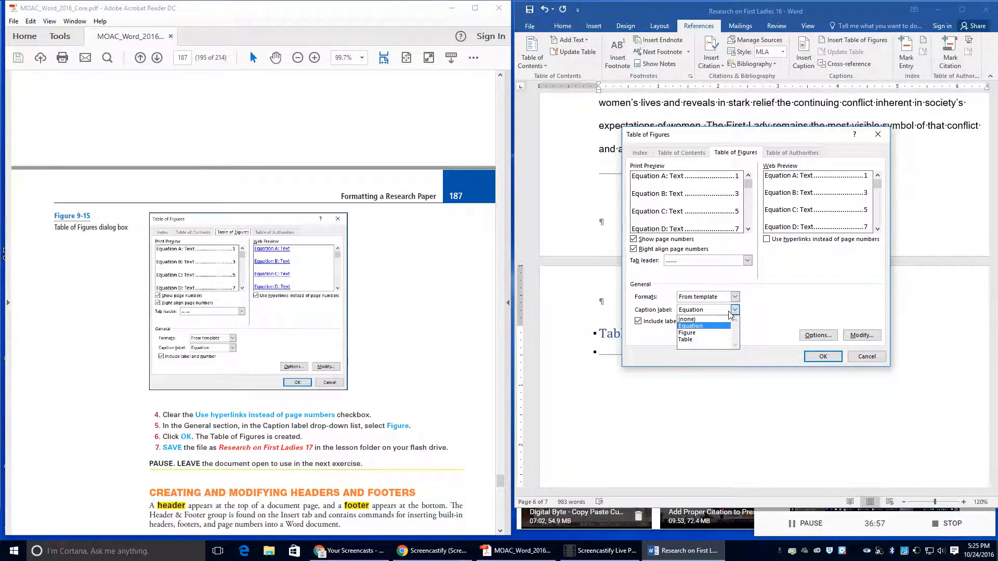
left_click(716, 336)
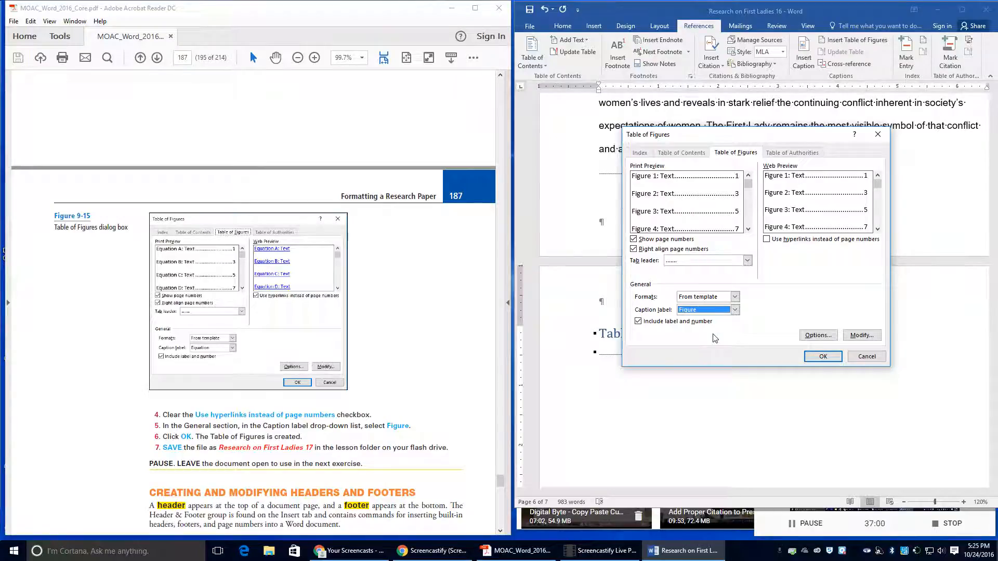
left_click(822, 356)
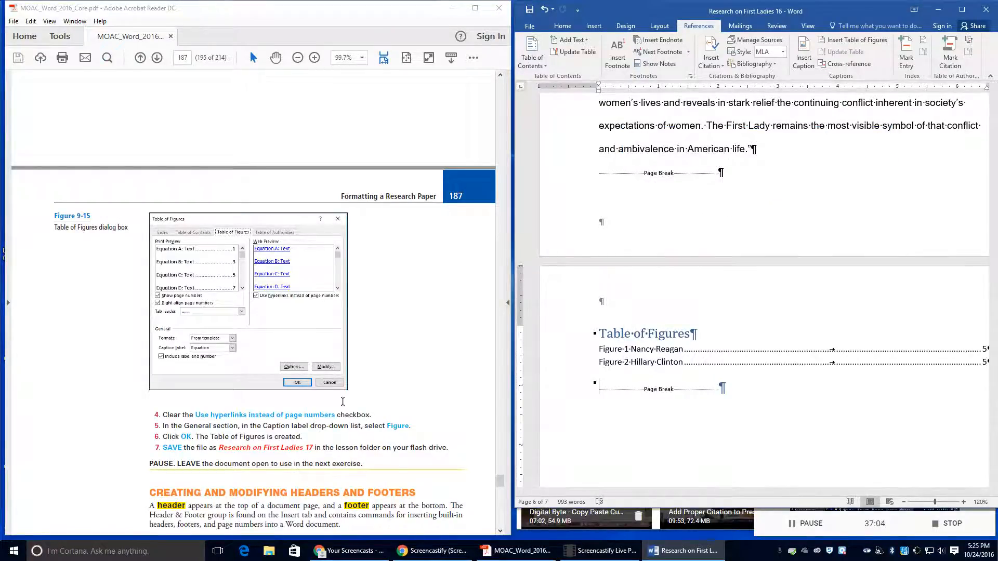
scroll(343, 402, "down", 1)
scroll(344, 401, "down", 1)
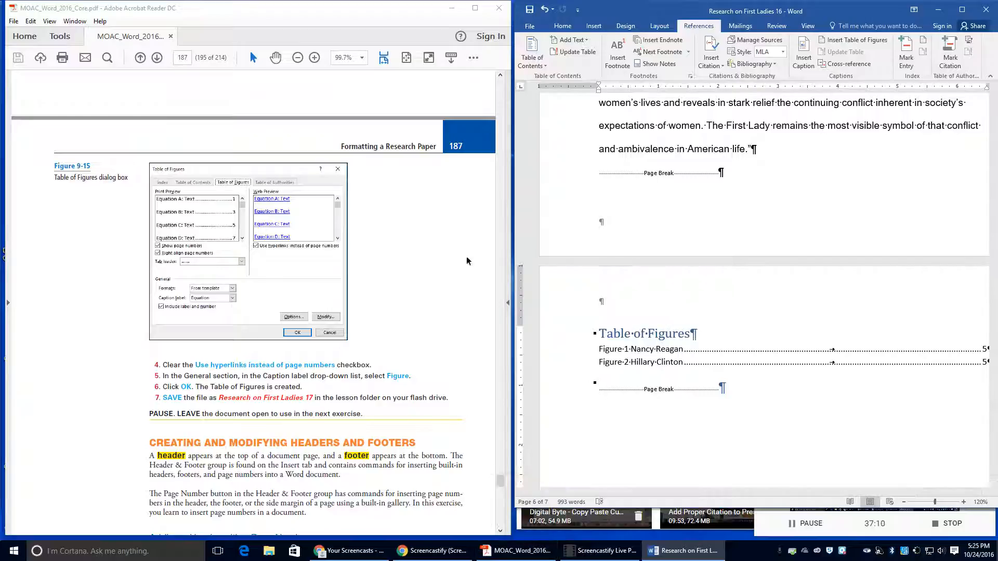
Step: Save the report as 'Research on First Ladies 17' in the Lesson 9 folder
left_click(530, 26)
left_click(539, 130)
left_click(785, 104)
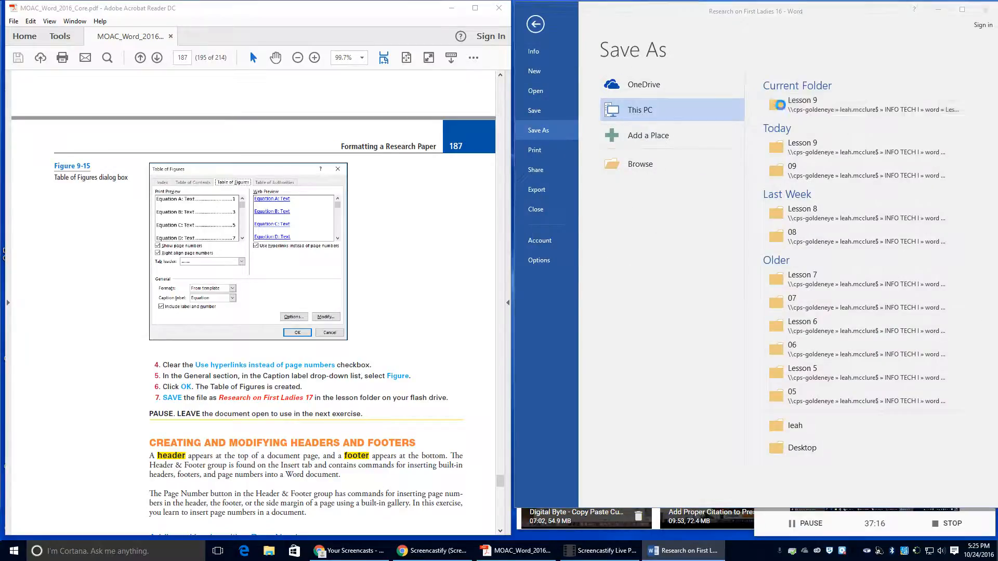
left_click(675, 209)
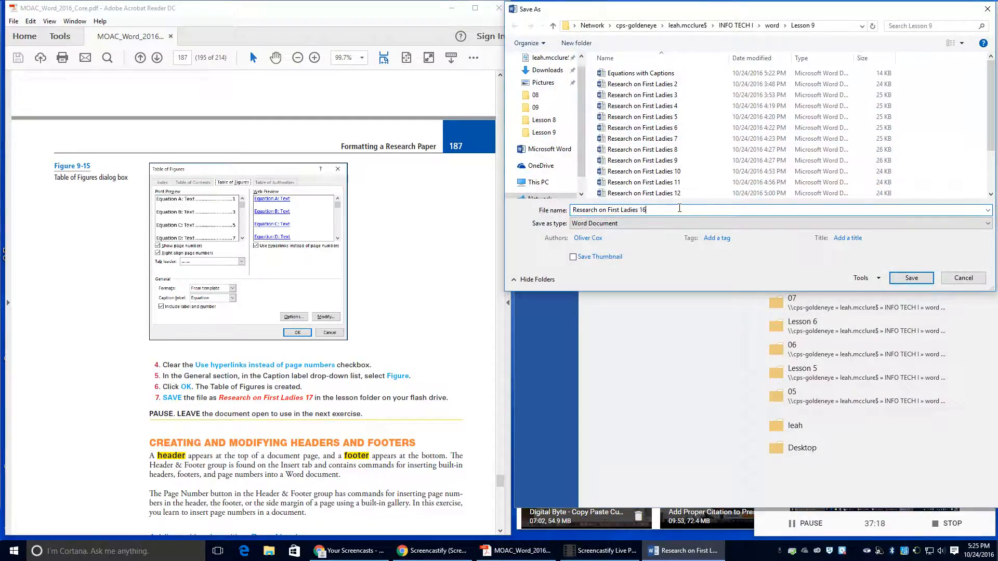
key("BackSpace")
key("BackSpace")
type("17")
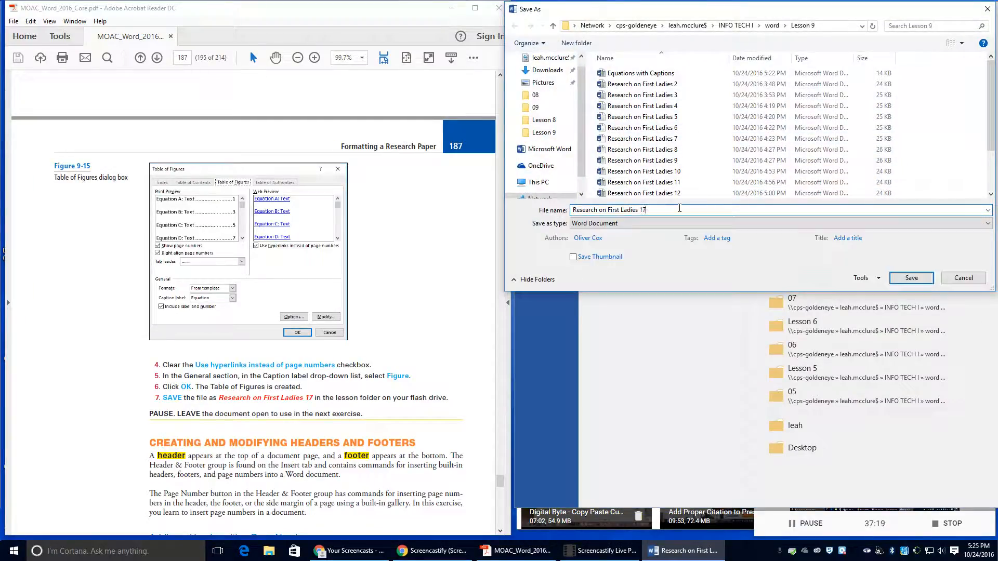
left_click(895, 278)
Step: Scroll through the report to review the new Table of Figures page
scroll(237, 304, "down", 6)
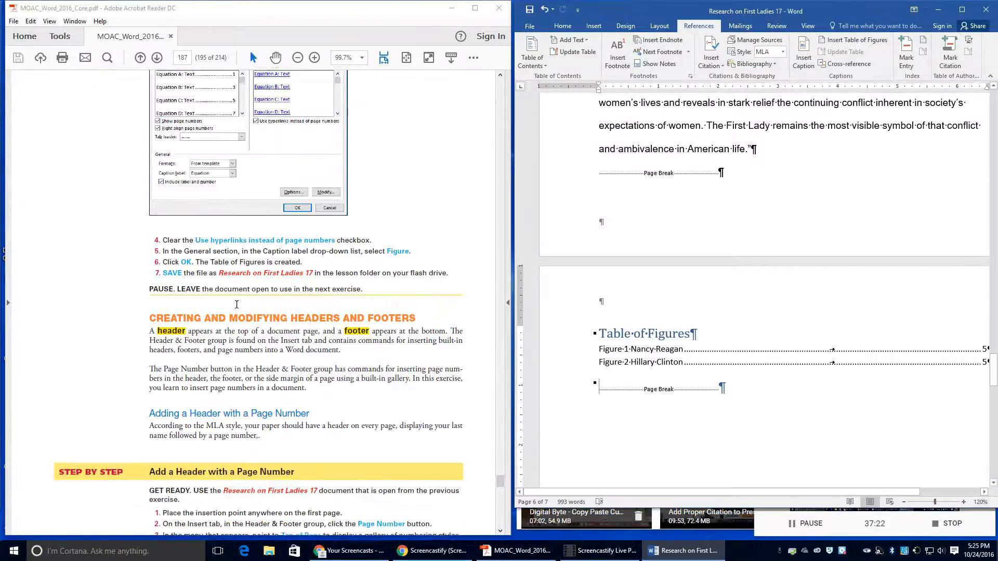
scroll(236, 304, "down", 2)
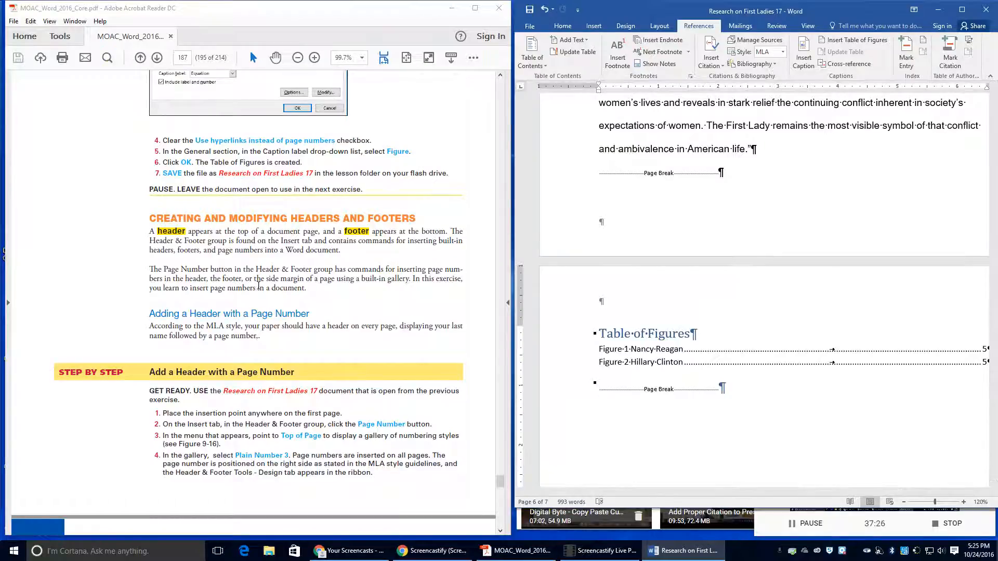
scroll(261, 285, "down", 4)
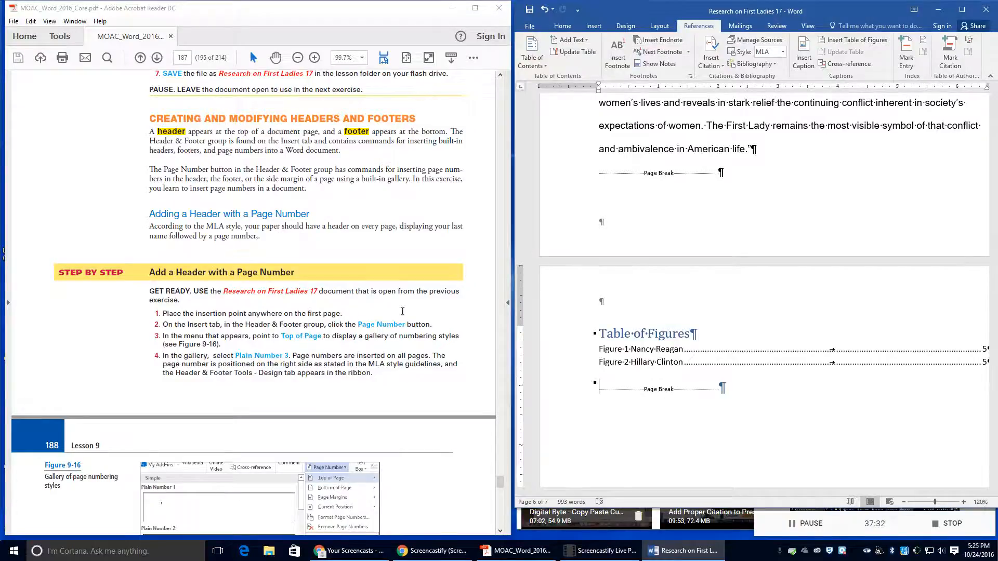
scroll(799, 301, "up", 12)
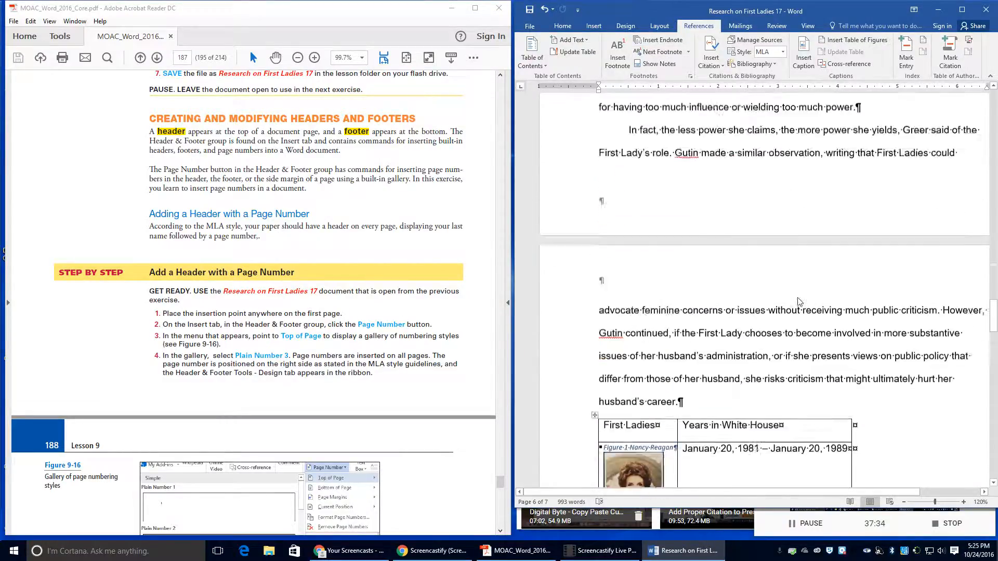
scroll(800, 302, "up", 15)
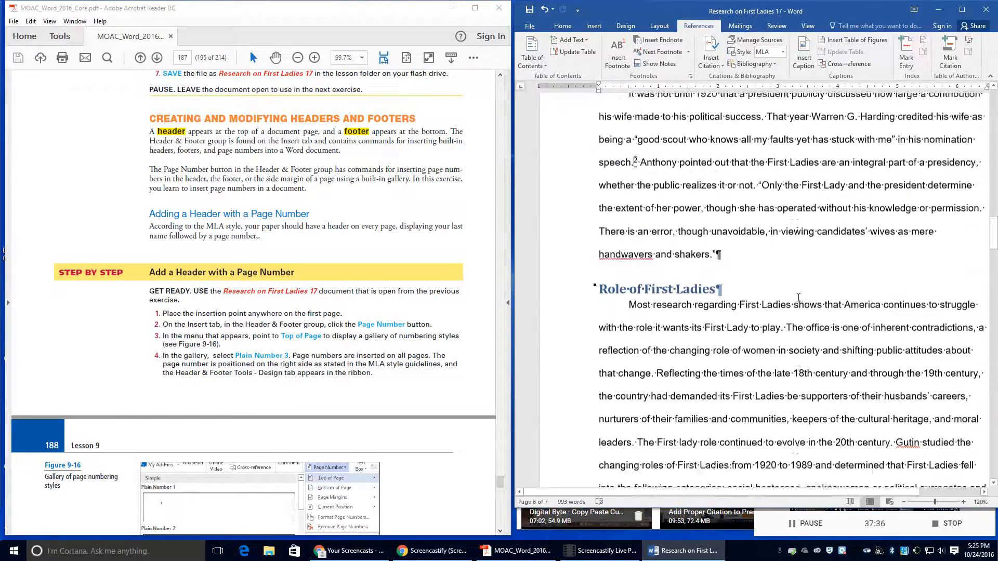
scroll(799, 298, "up", 15)
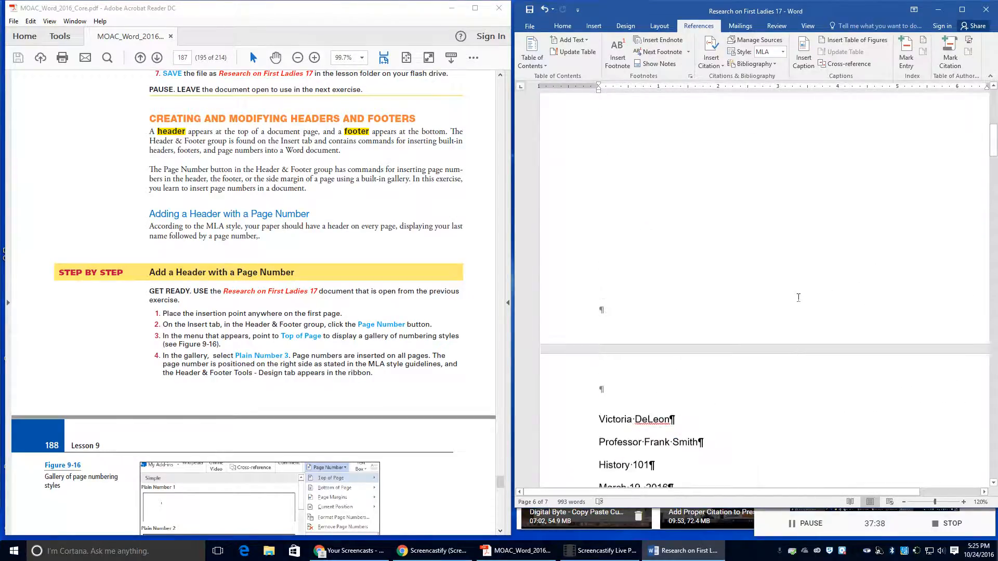
scroll(799, 298, "up", 5)
Step: Insert a Plain Number 3 page number at the top right of every page
left_click(631, 263)
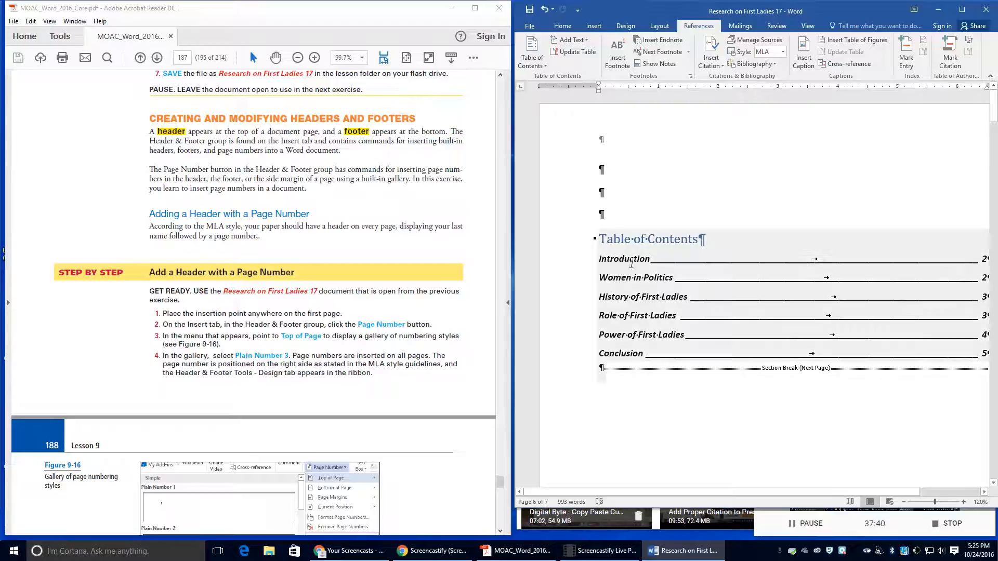
left_click(632, 263)
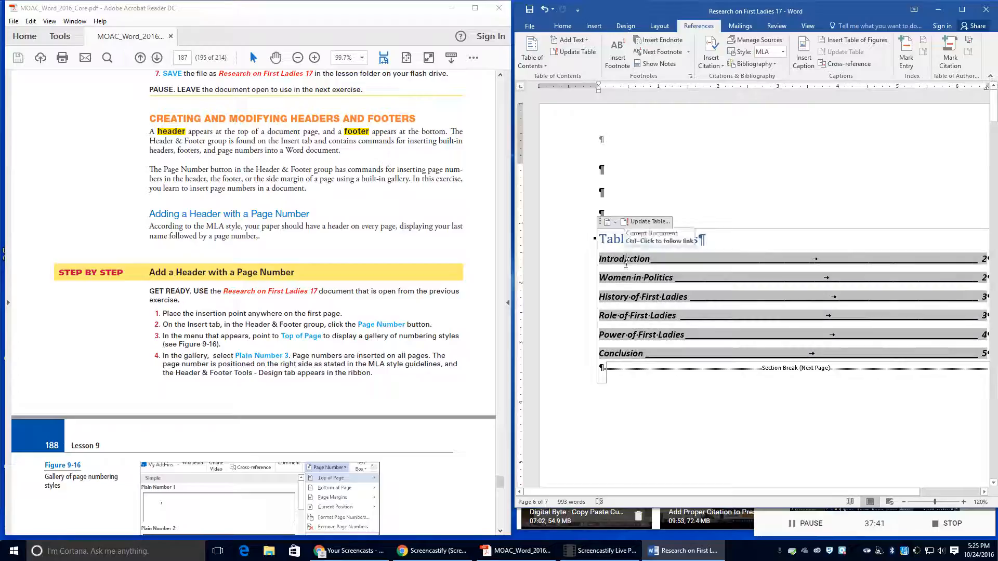
left_click(623, 431)
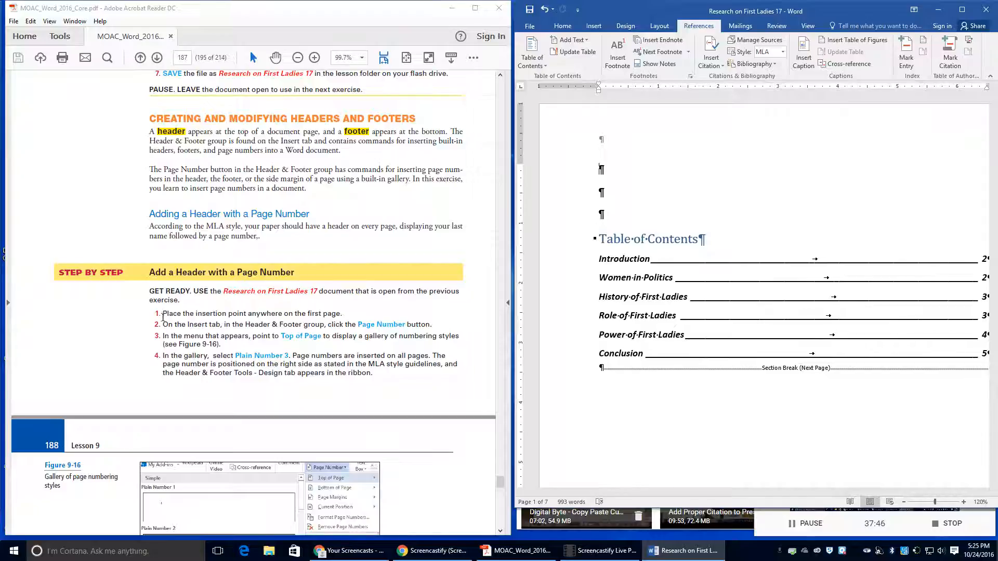
left_click(593, 26)
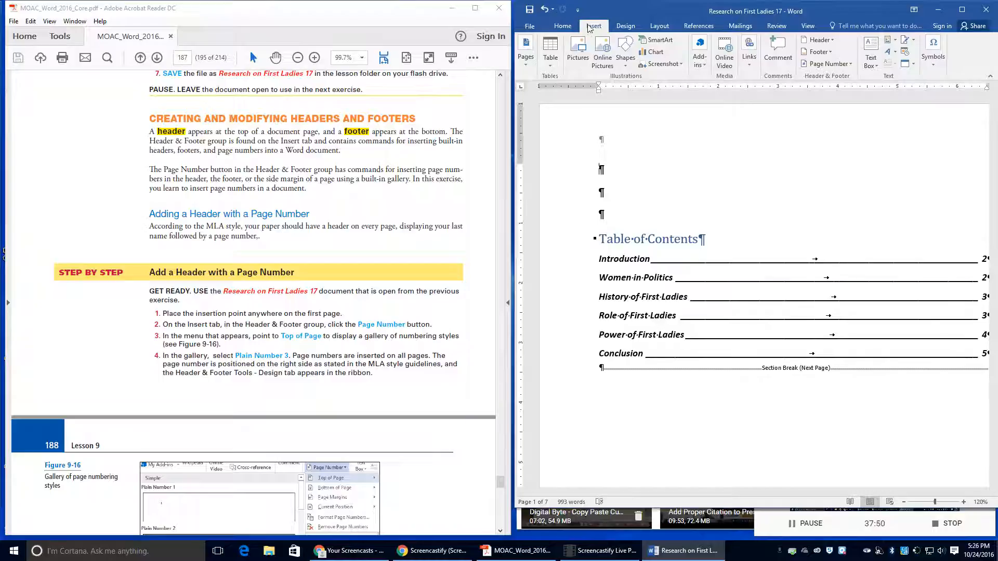
left_click(837, 64)
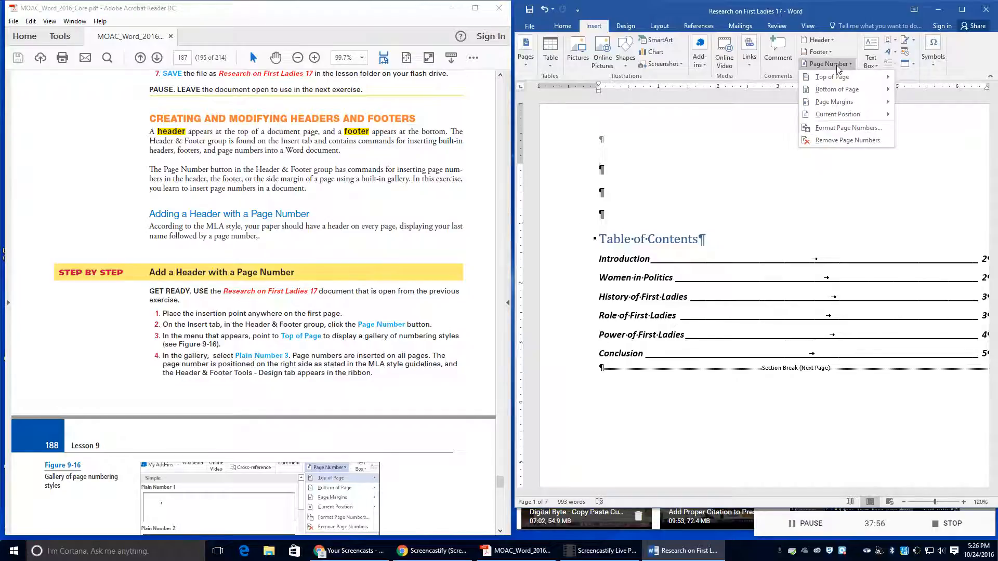
mouse_move(834, 83)
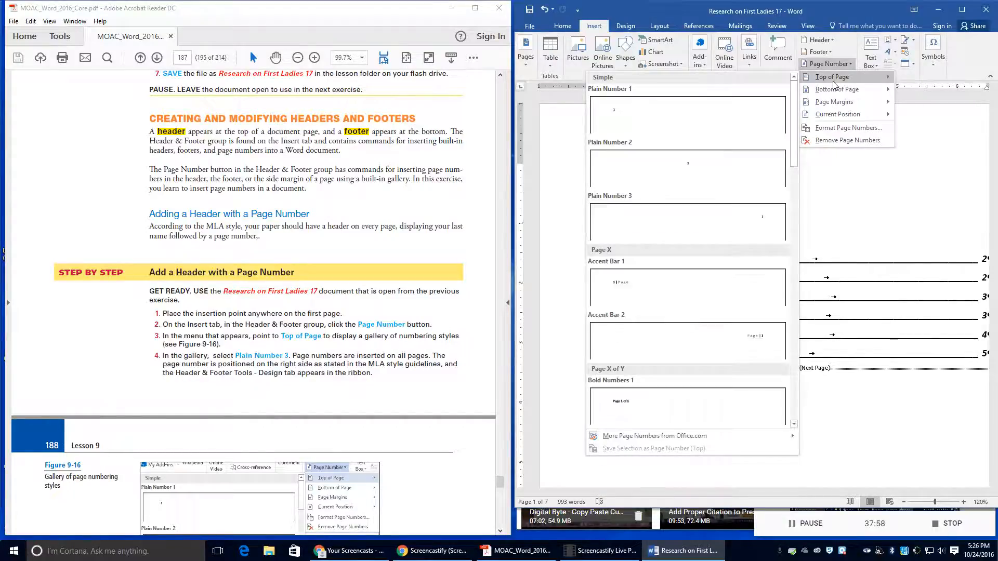
left_click(735, 216)
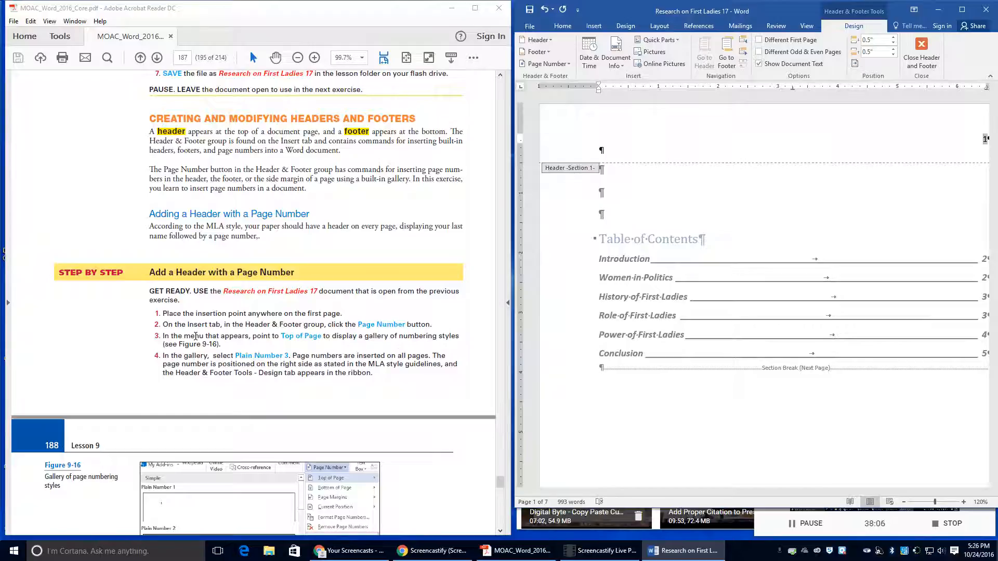
Step: Type 'DeLeon' before the page number in the header
scroll(196, 336, "down", 1)
scroll(195, 337, "down", 1)
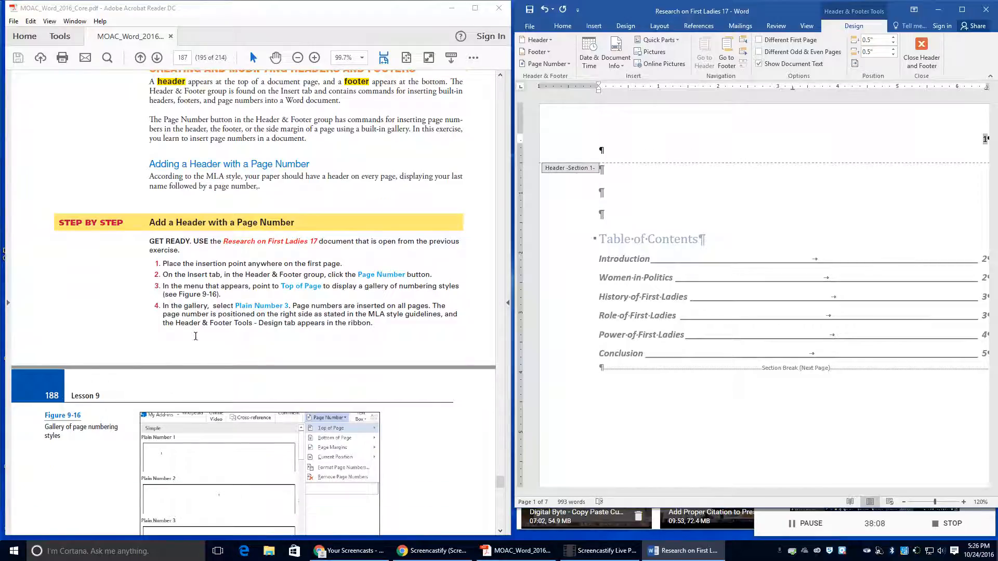
scroll(225, 324, "down", 2)
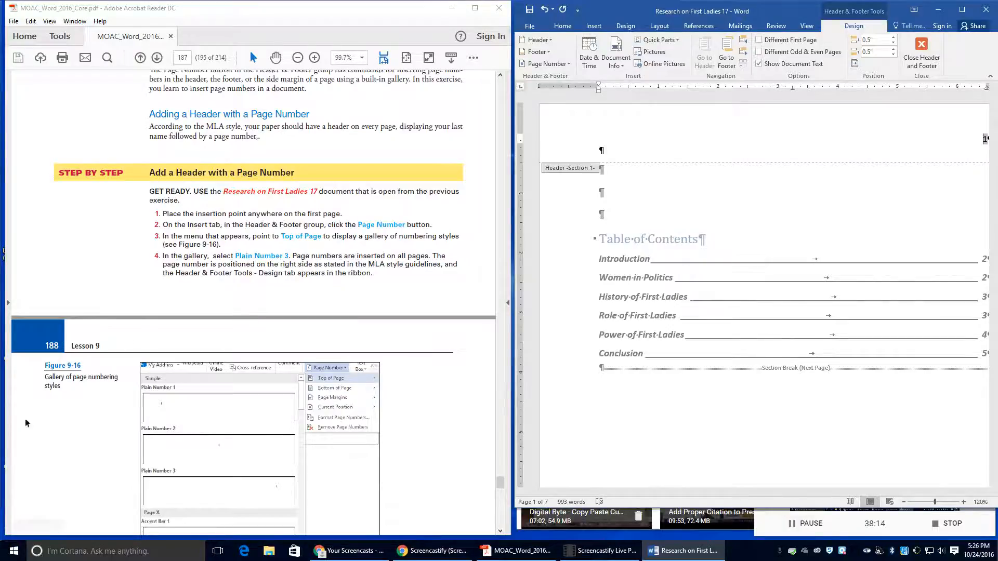
scroll(231, 327, "down", 7)
scroll(256, 346, "down", 1)
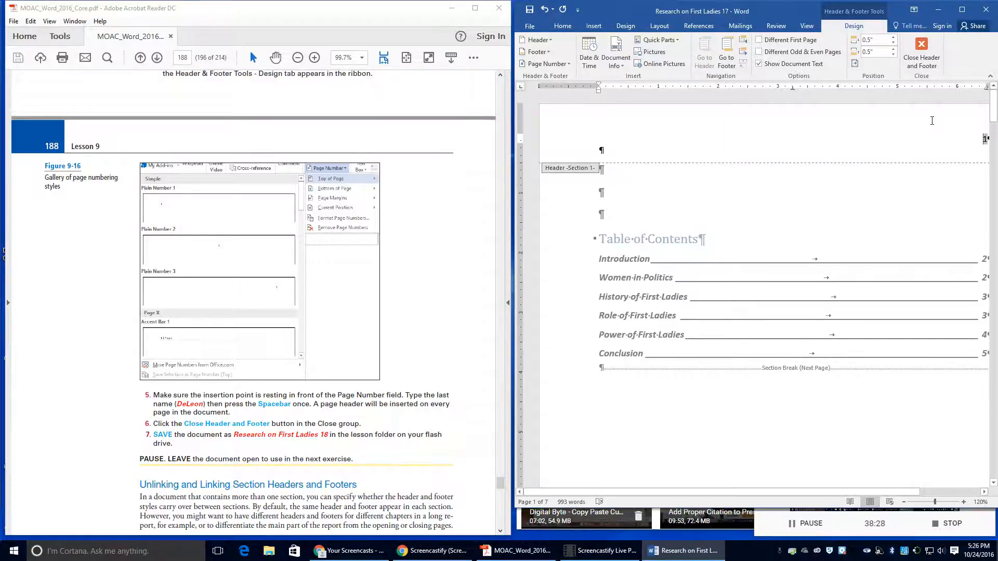
type("De")
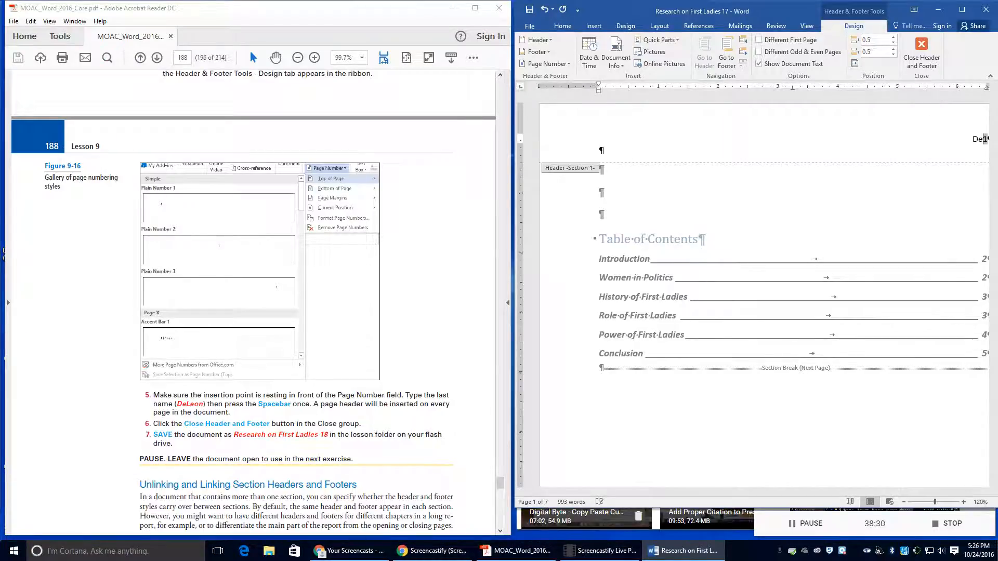
type("Leon")
Step: Close the header and save the report as 'Research on First Ladies 18' in Lesson 9
left_click(928, 50)
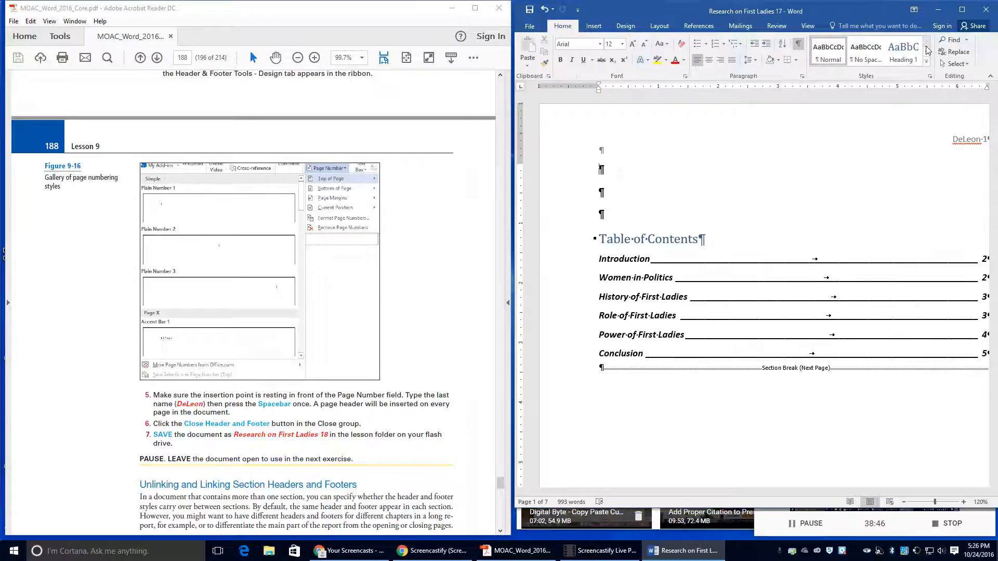
left_click(530, 26)
left_click(554, 131)
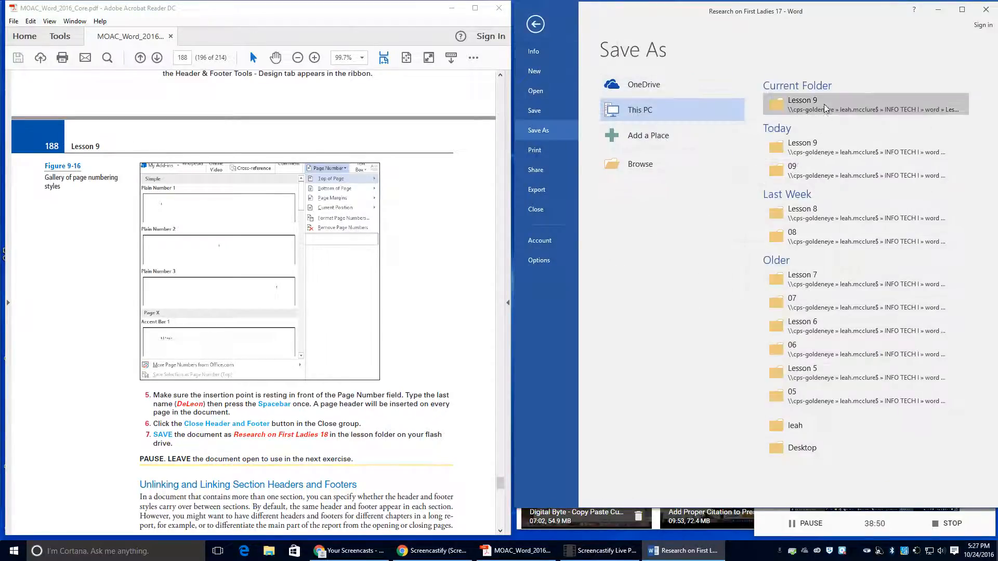
left_click(825, 105)
left_click(681, 208)
key("BackSpace")
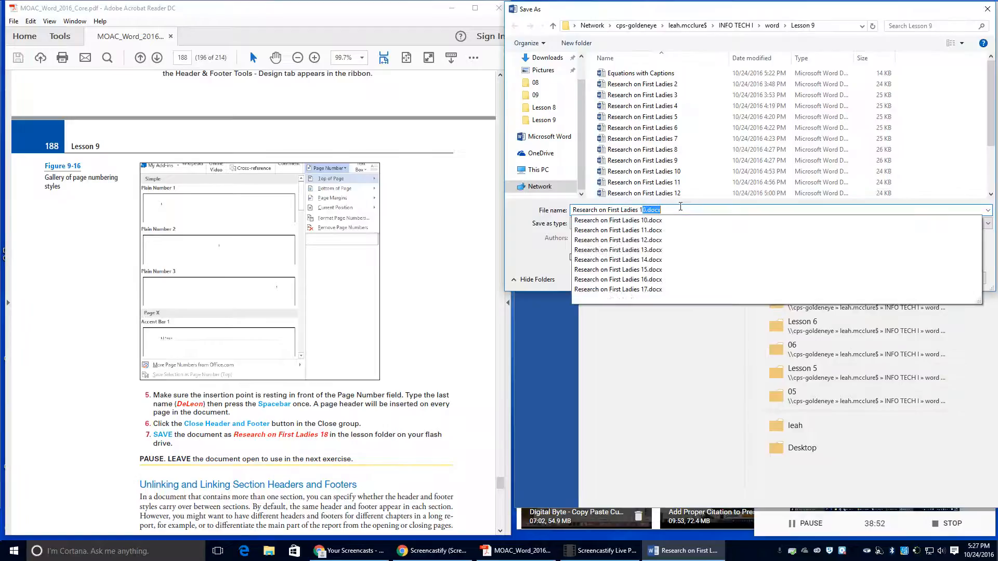
type("8")
left_click(912, 278)
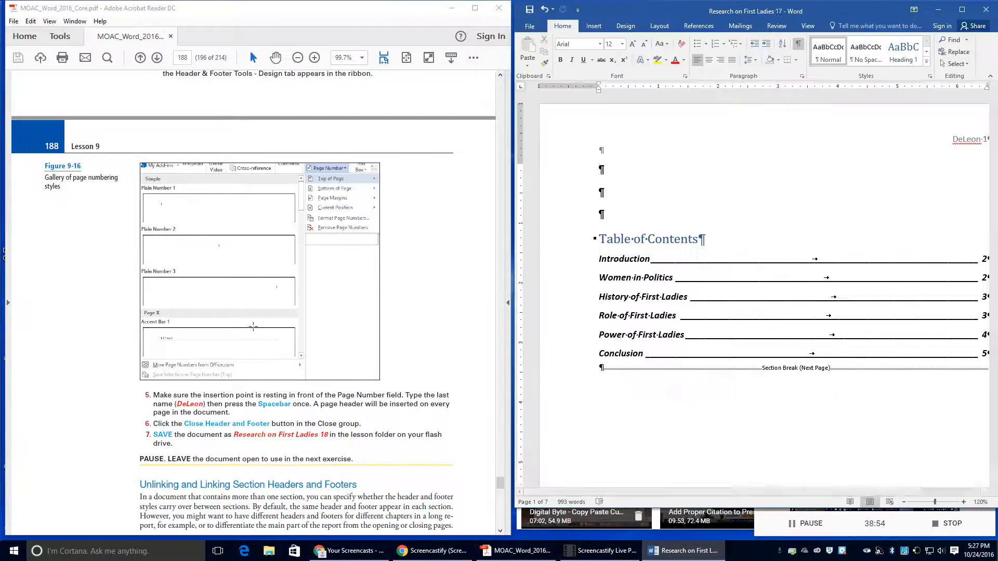
scroll(255, 405, "down", 4)
scroll(254, 405, "down", 2)
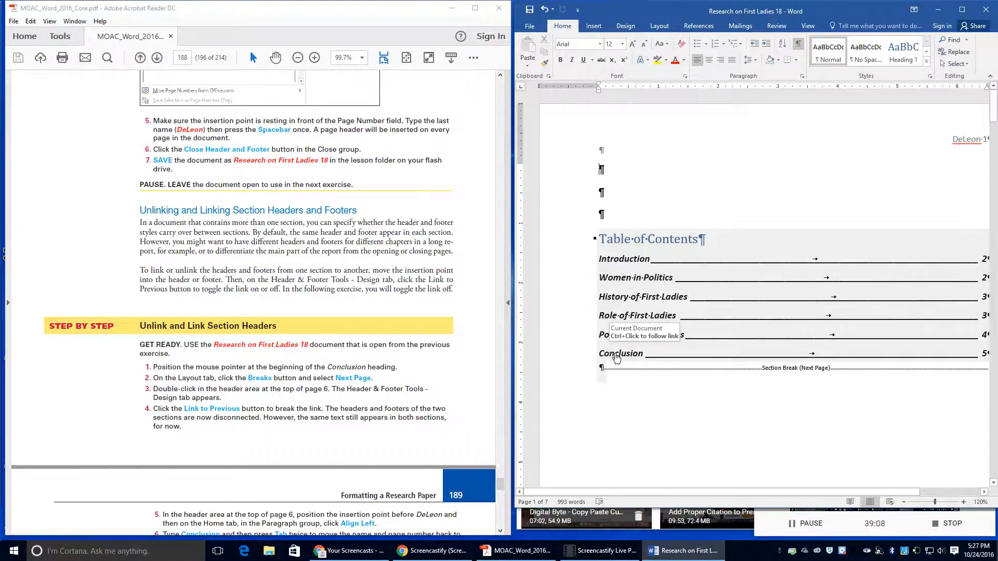
Step: Insert a Next Page section break before the Conclusion heading
left_click(616, 356, "ctrl")
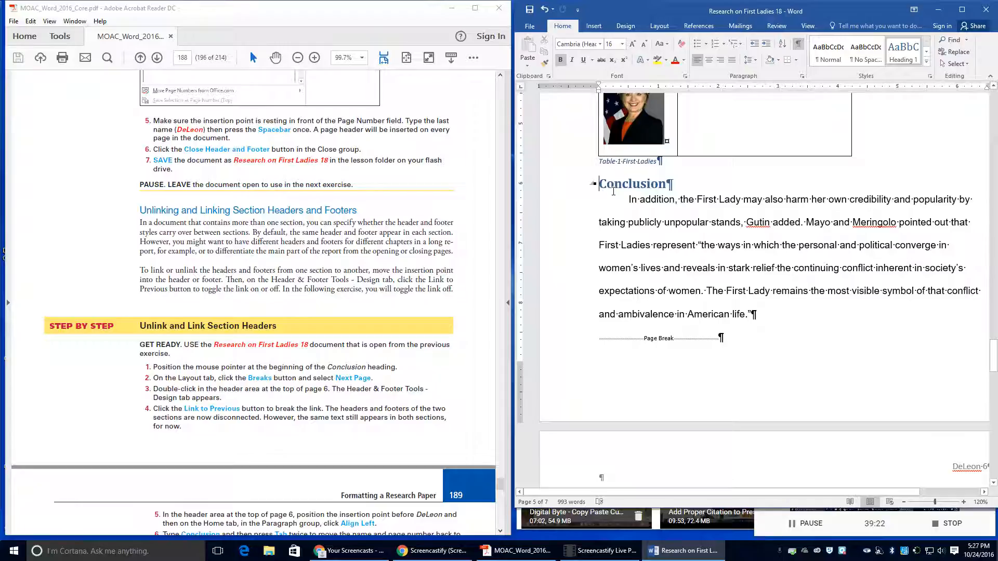
left_click(660, 26)
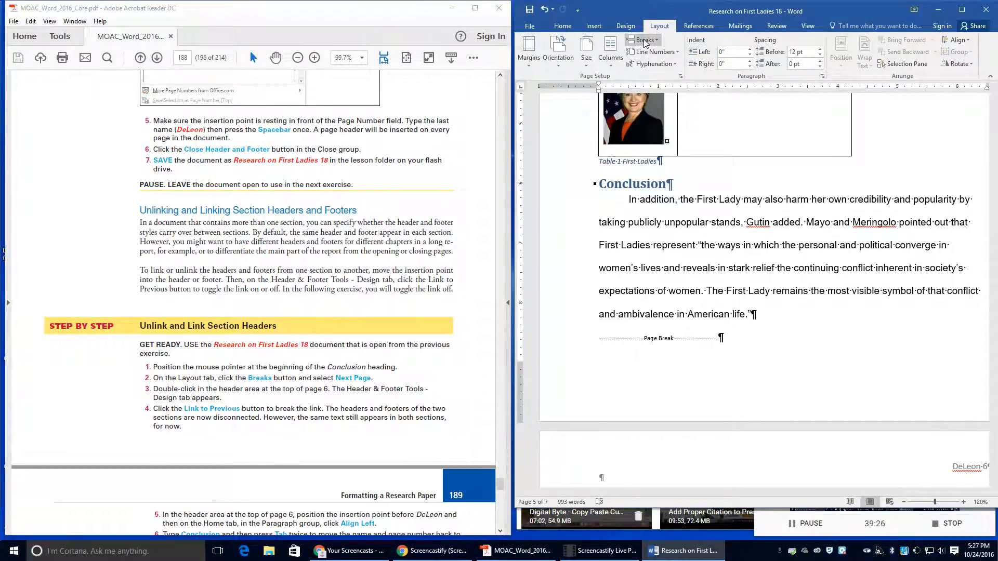
left_click(645, 41)
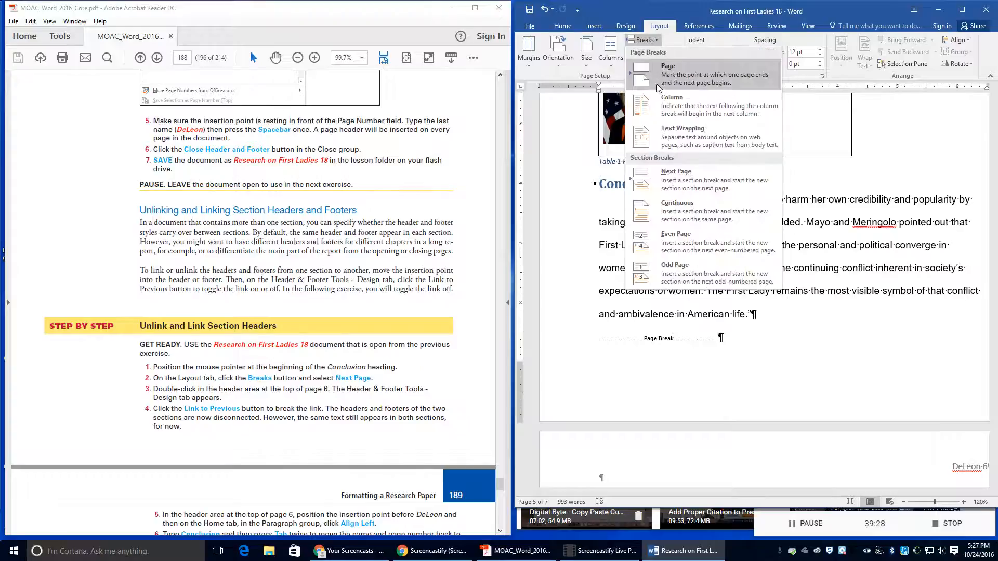
left_click(657, 180)
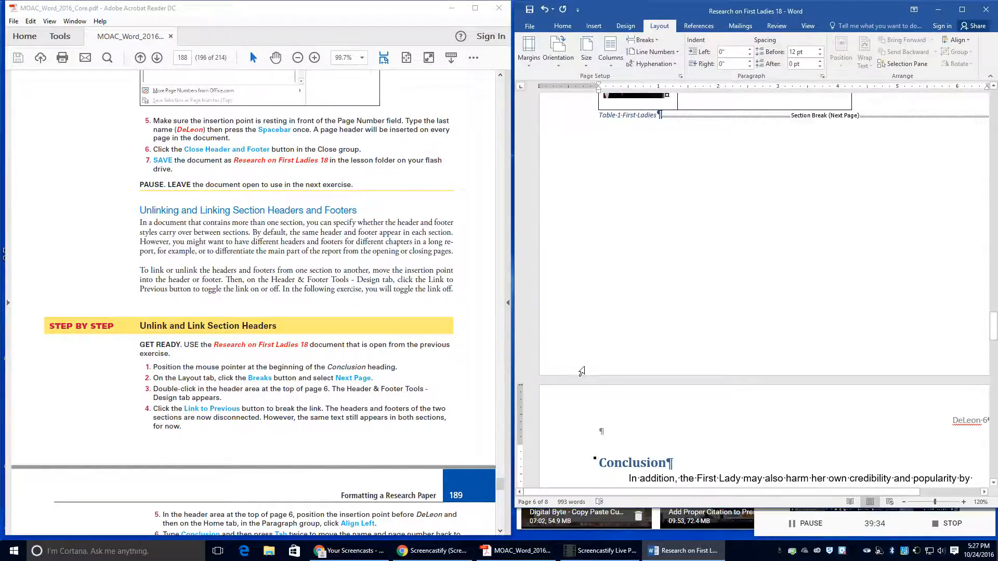
Step: Open the header of page 6 for editing
scroll(587, 371, "down", 2)
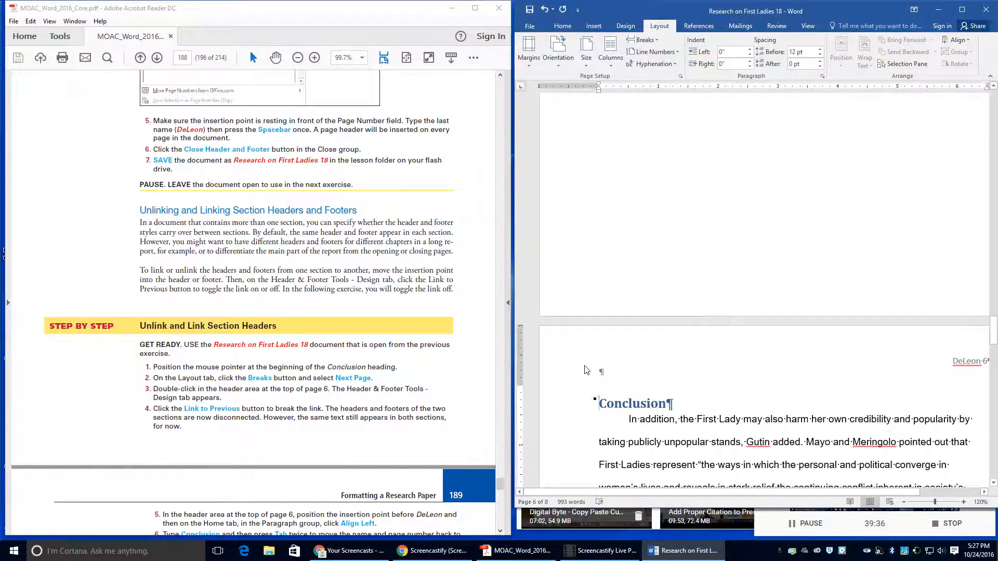
left_click(644, 359)
double_click(643, 358)
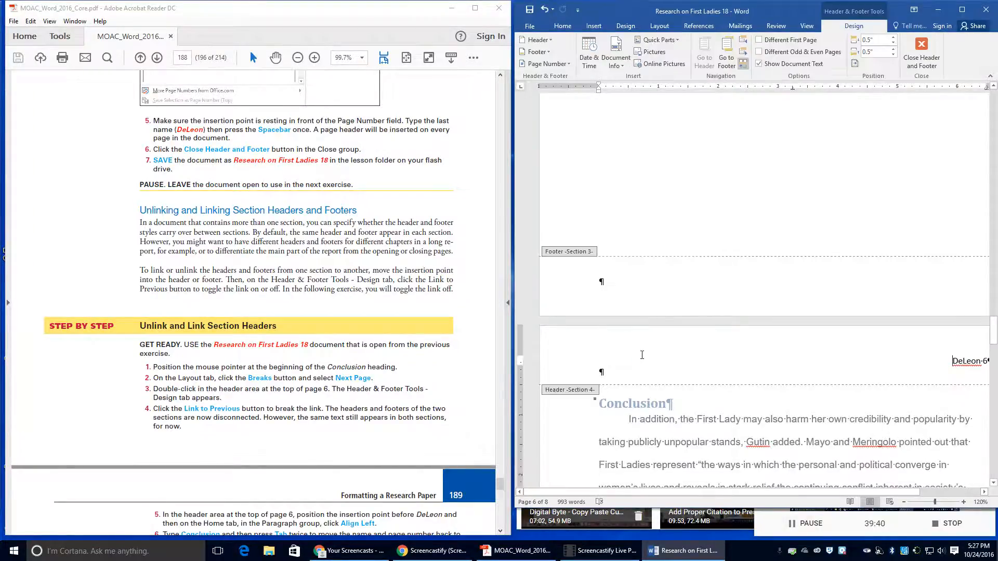
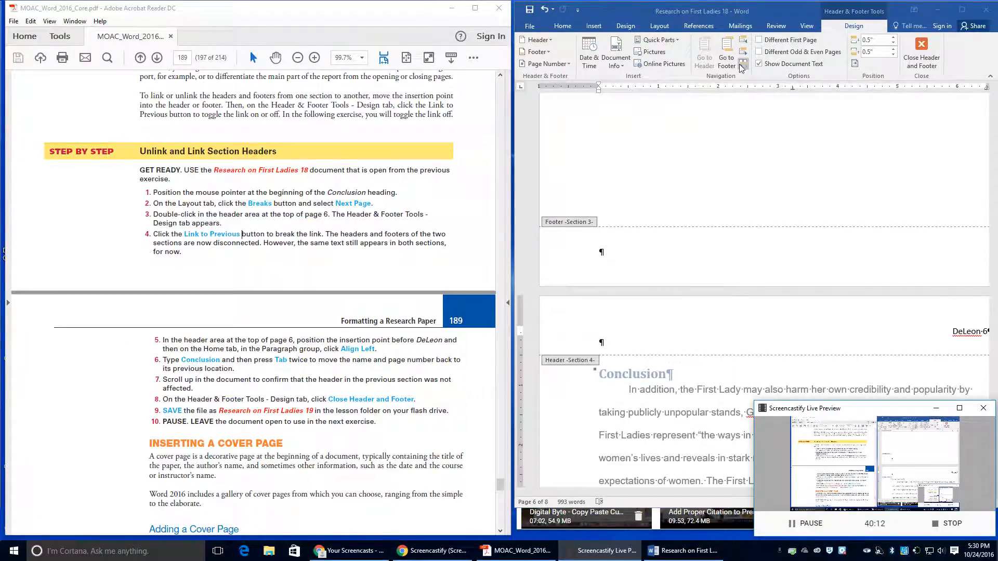
Step: Unlink the Section 4 header from the previous section and place the cursor before the name
left_click(733, 162)
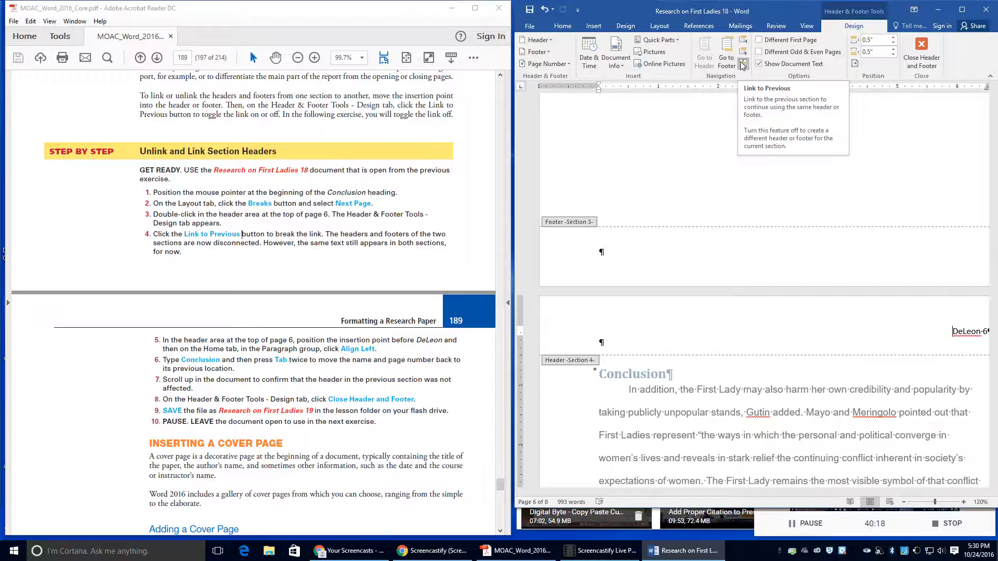
left_click(742, 65)
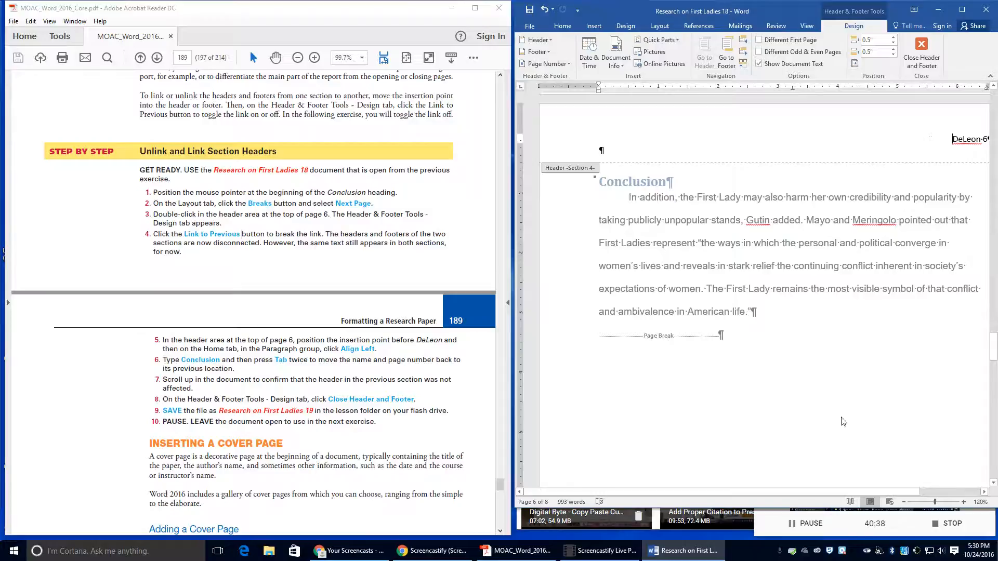
left_click_drag(834, 491, 867, 491)
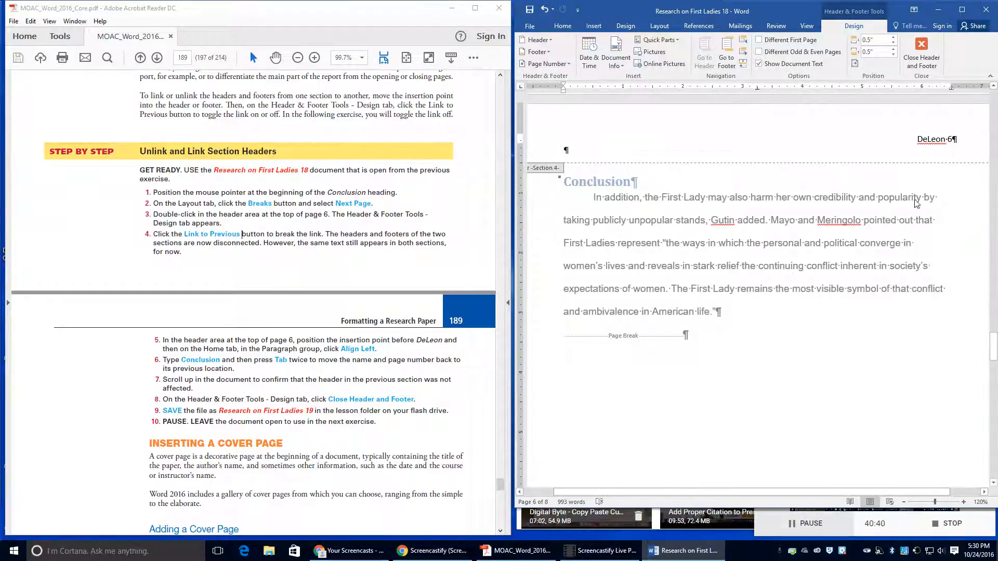
left_click(918, 139)
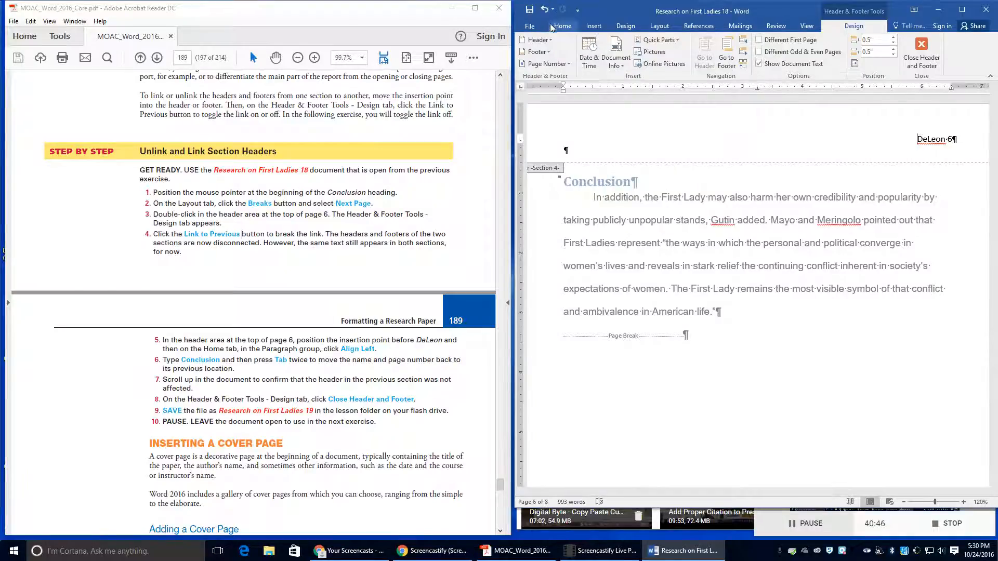
Step: Left-align the page 6 header, type 'Conclusion', and tab the name and page number right
left_click(562, 25)
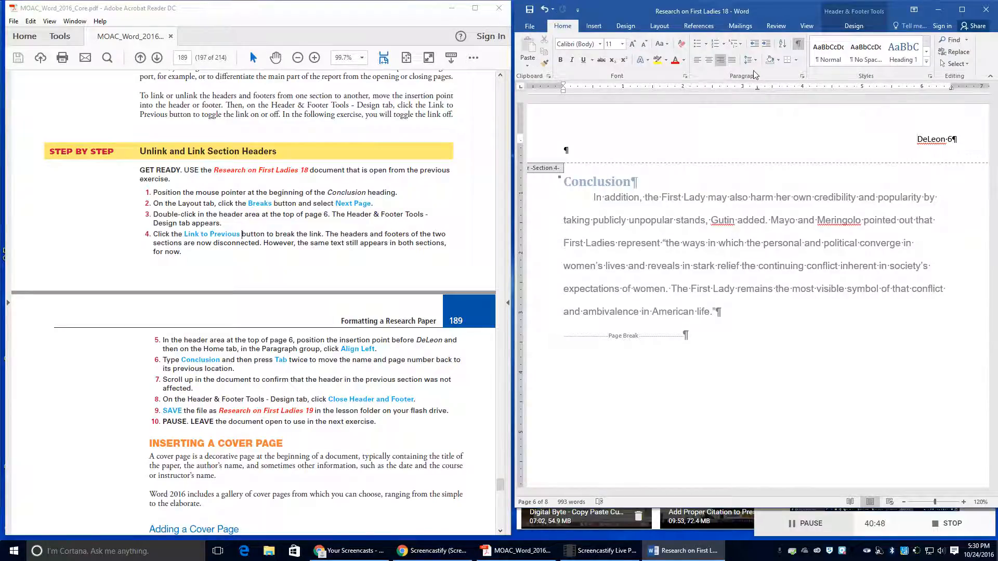
left_click(697, 61)
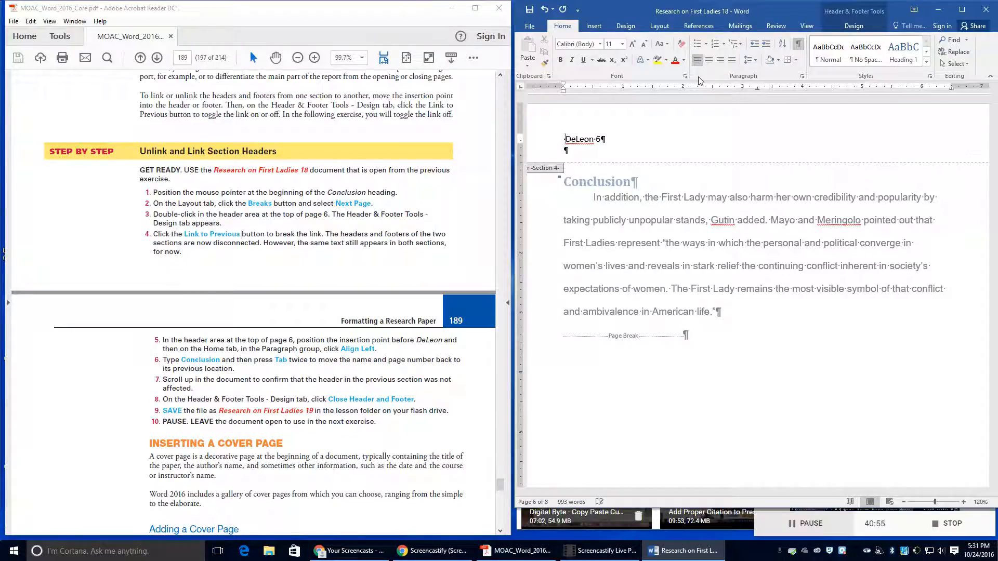
type("Co")
key("BackSpace")
key("BackSpace")
key("BackSpace")
type("Conclusion")
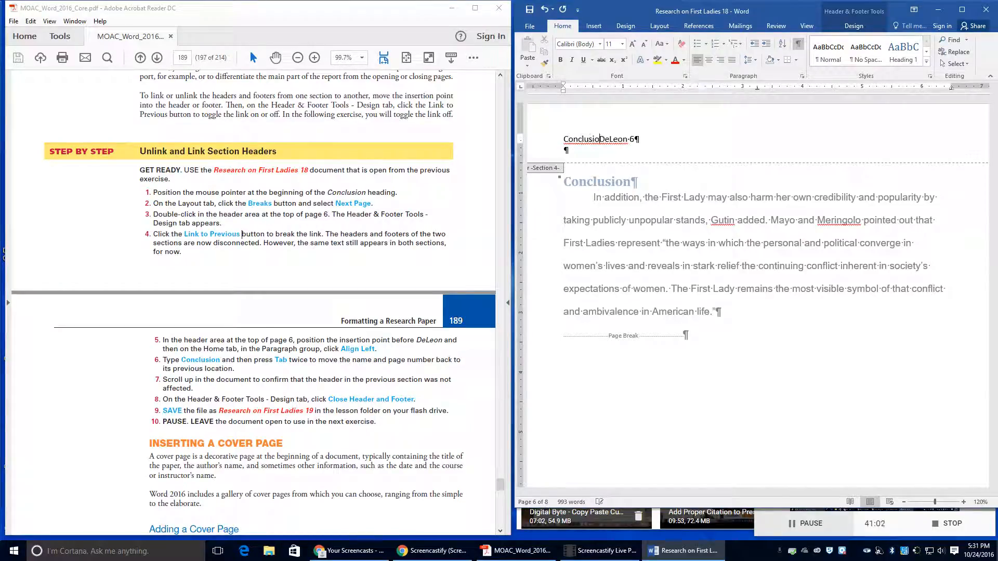
key("Tab")
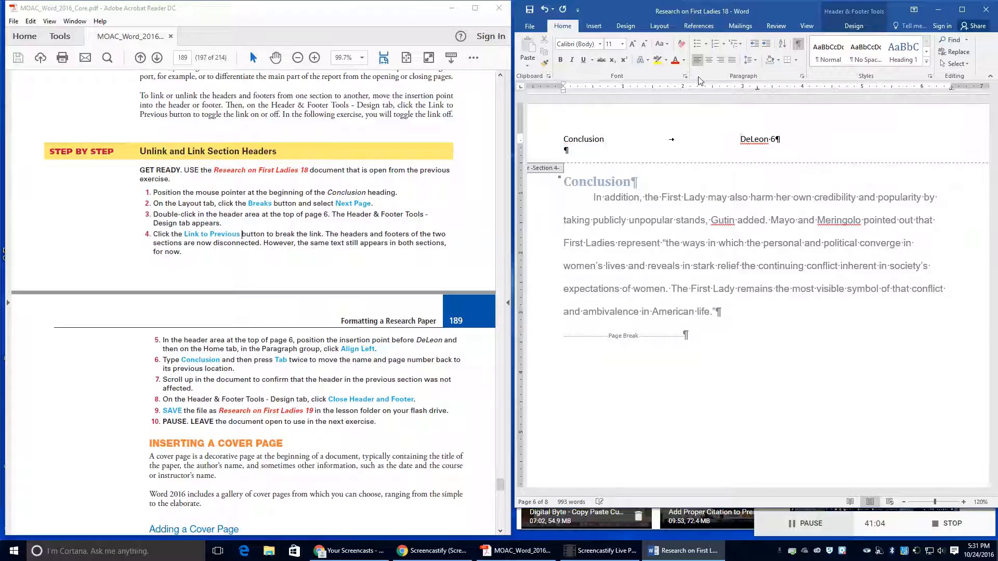
key("Tab")
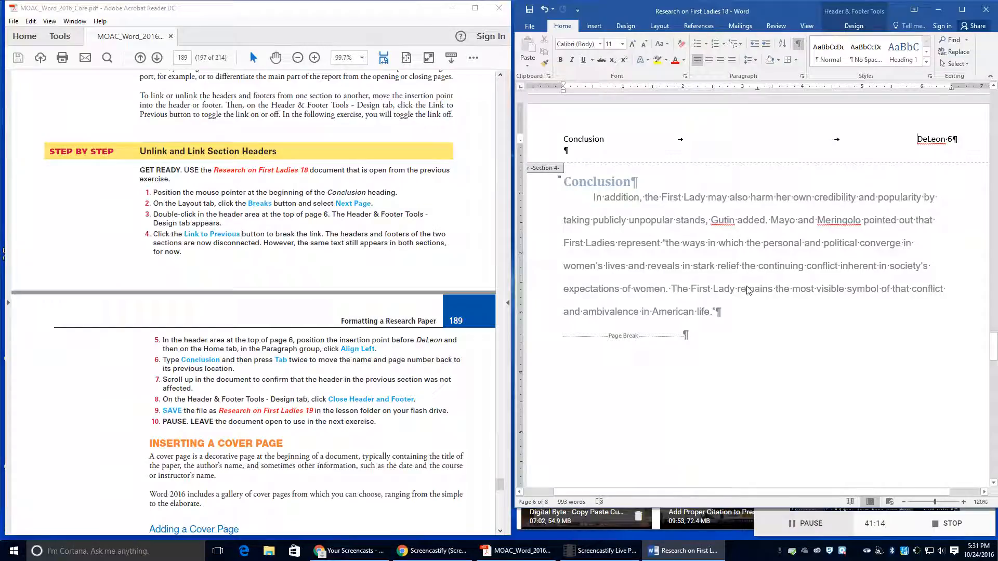
Step: Close the header and footer and go to the File menu
scroll(745, 304, "up", 10)
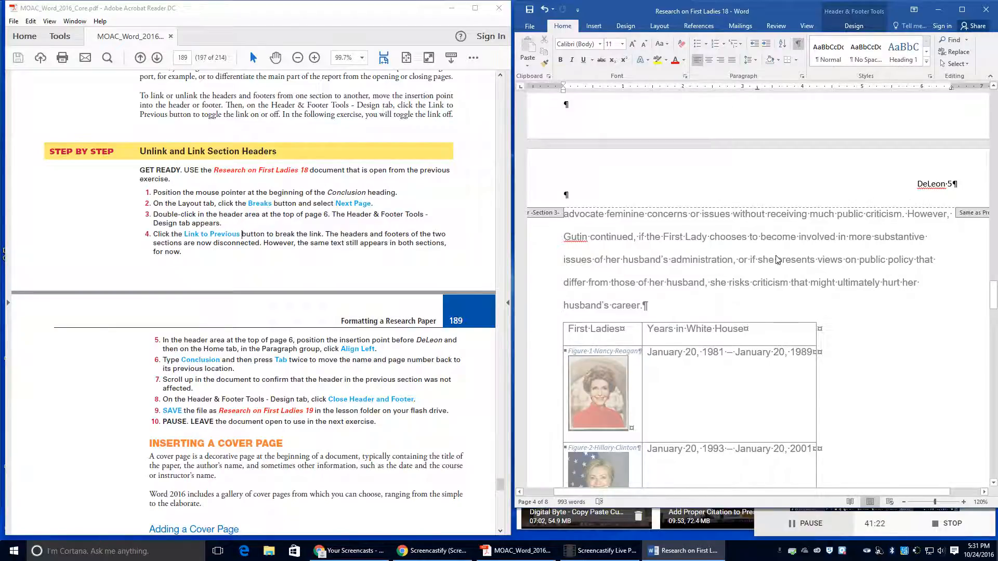
scroll(778, 260, "down", 1)
scroll(778, 260, "down", 10)
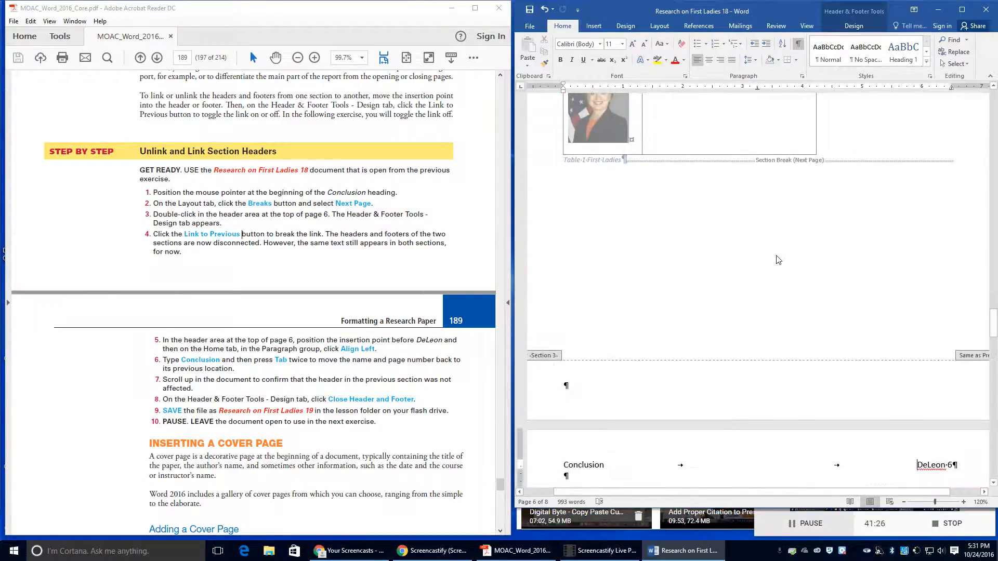
scroll(778, 260, "down", 1)
left_click(854, 25)
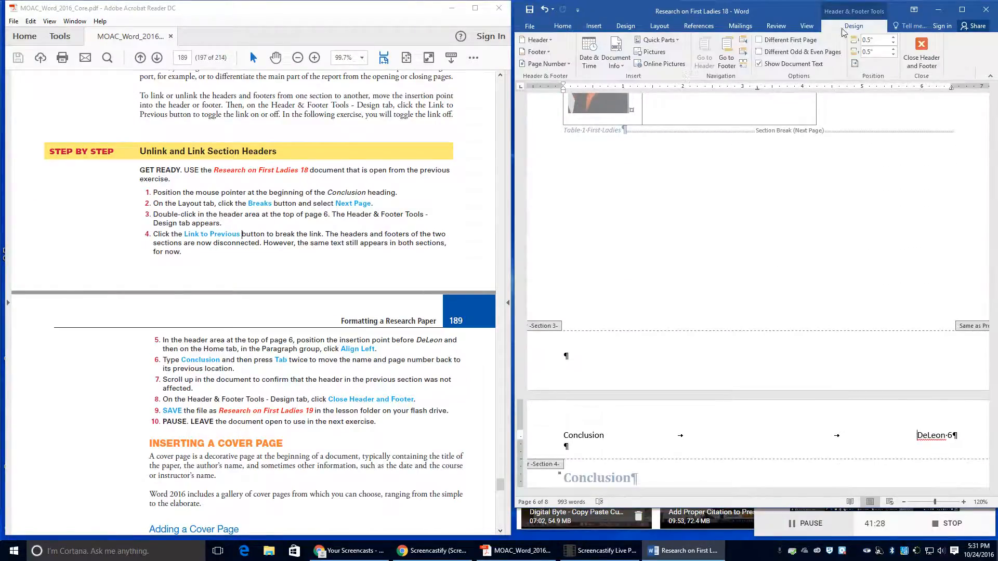
scroll(684, 298, "down", 4)
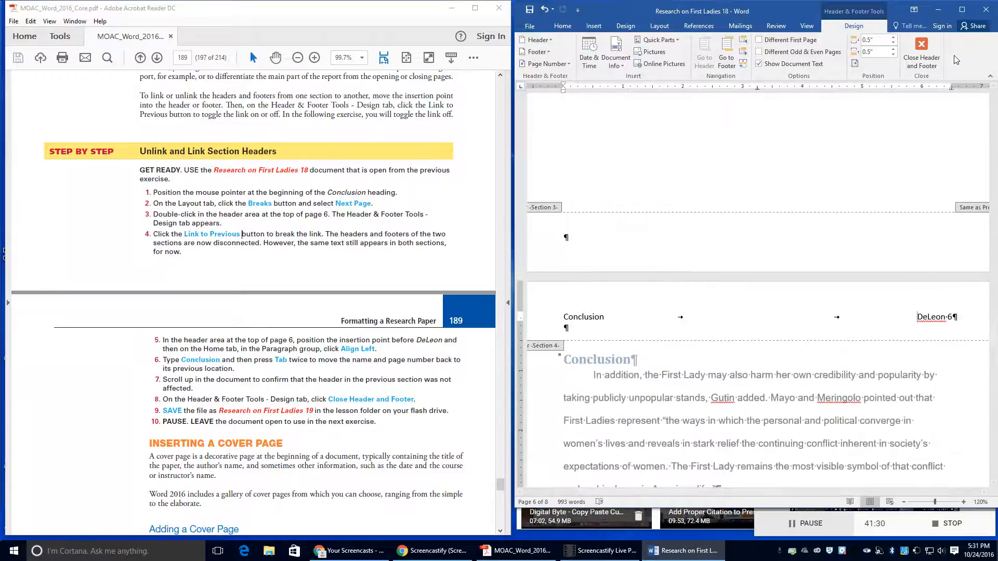
left_click(921, 50)
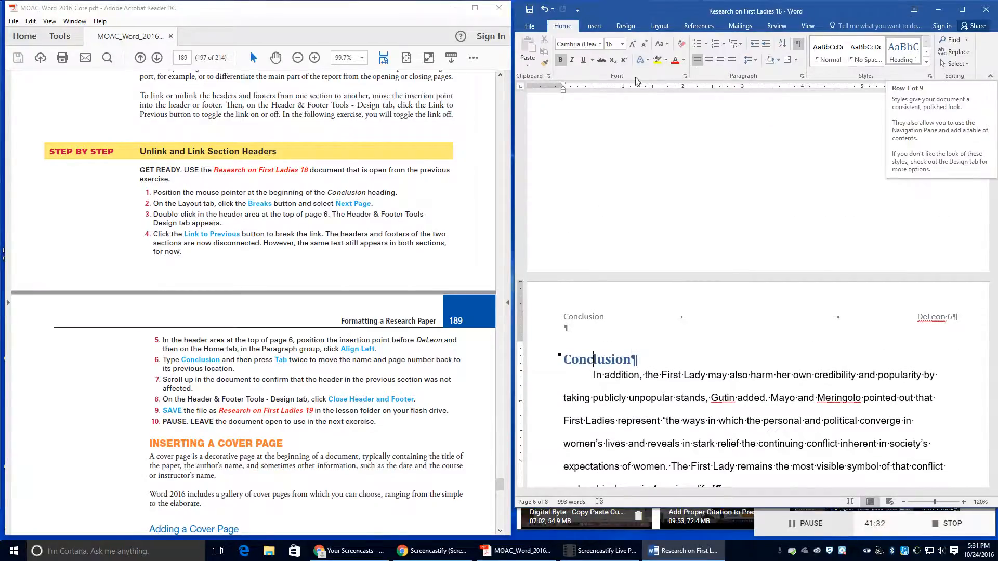
left_click(530, 26)
Step: Save a copy in Lesson 9, changing the version number to make 'Research on First Ladies 19'
left_click(539, 131)
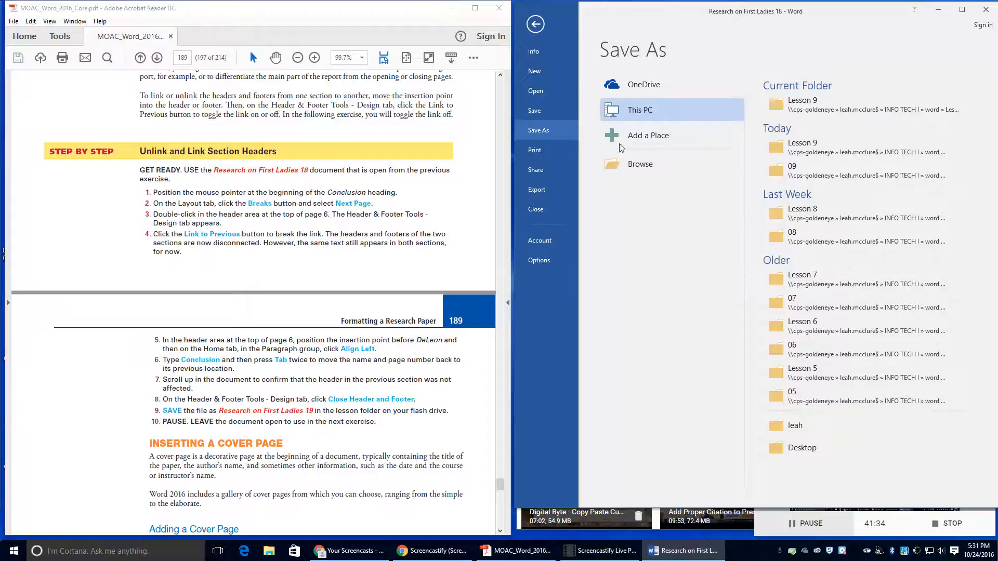
left_click(785, 165)
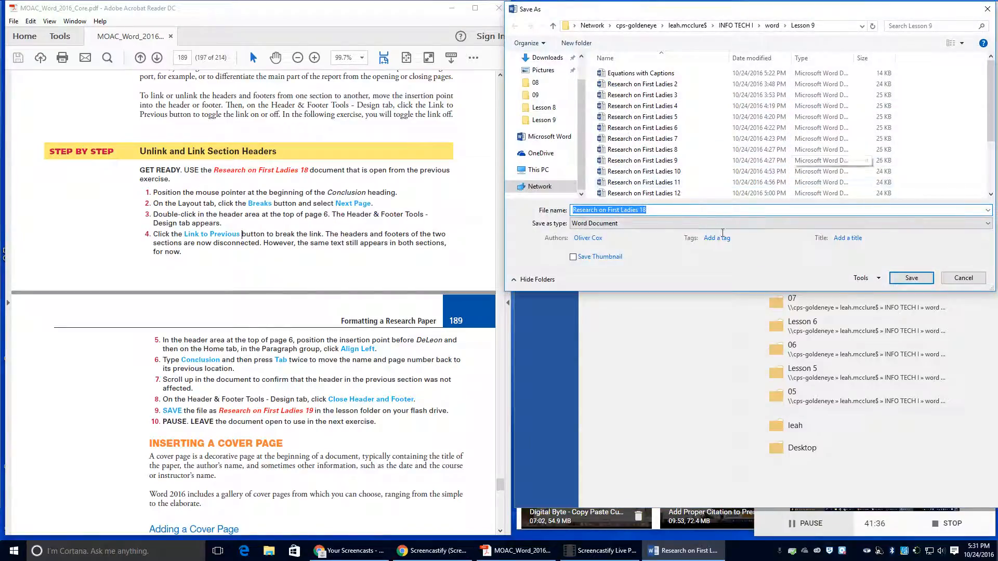
left_click(687, 210)
key("BackSpace")
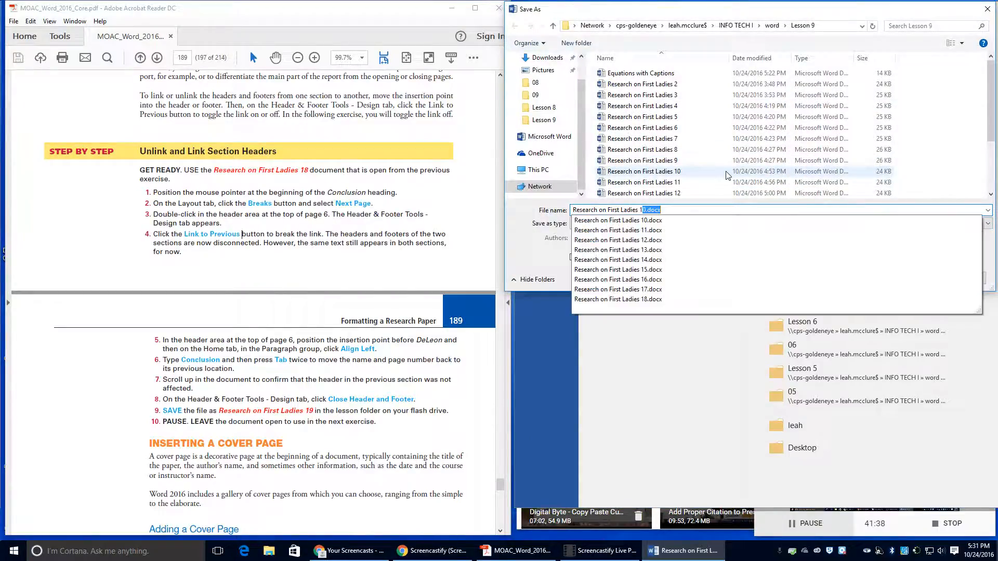
type("9")
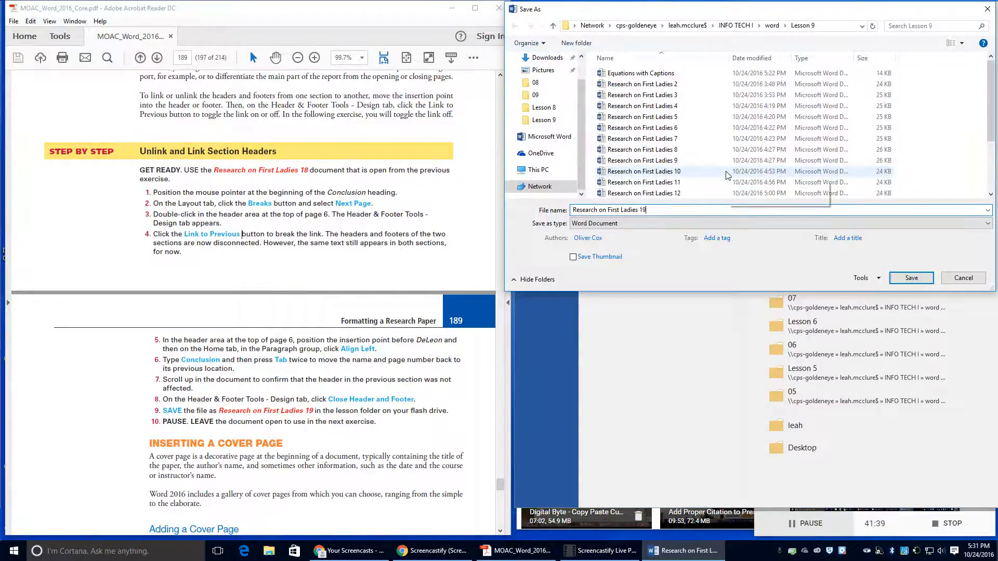
left_click(911, 278)
scroll(290, 369, "down", 1)
scroll(290, 369, "down", 6)
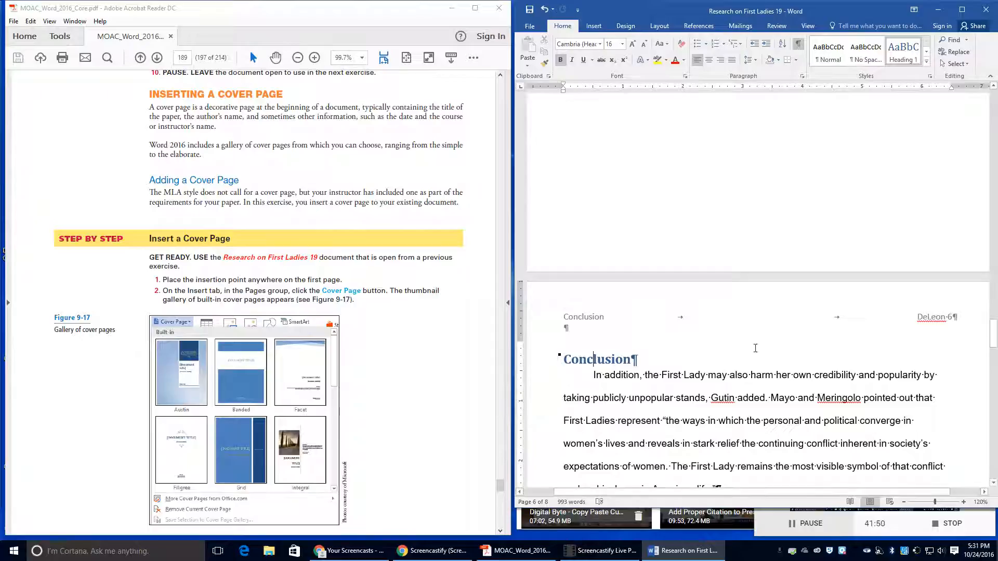
Step: Insert the built-in Ion (Light) cover page at the start of the report from page 1
left_click_drag(993, 332, 995, 107)
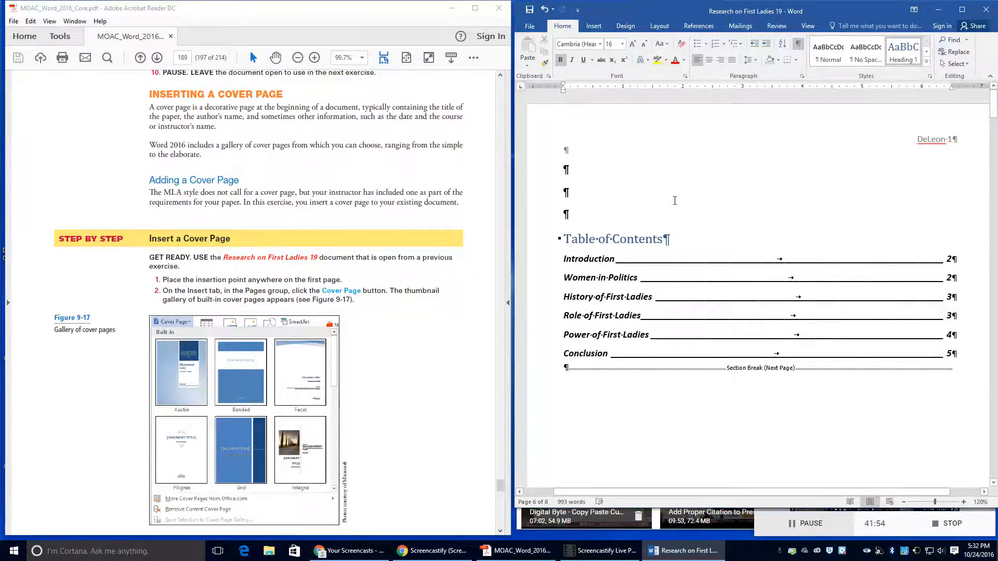
left_click(670, 212)
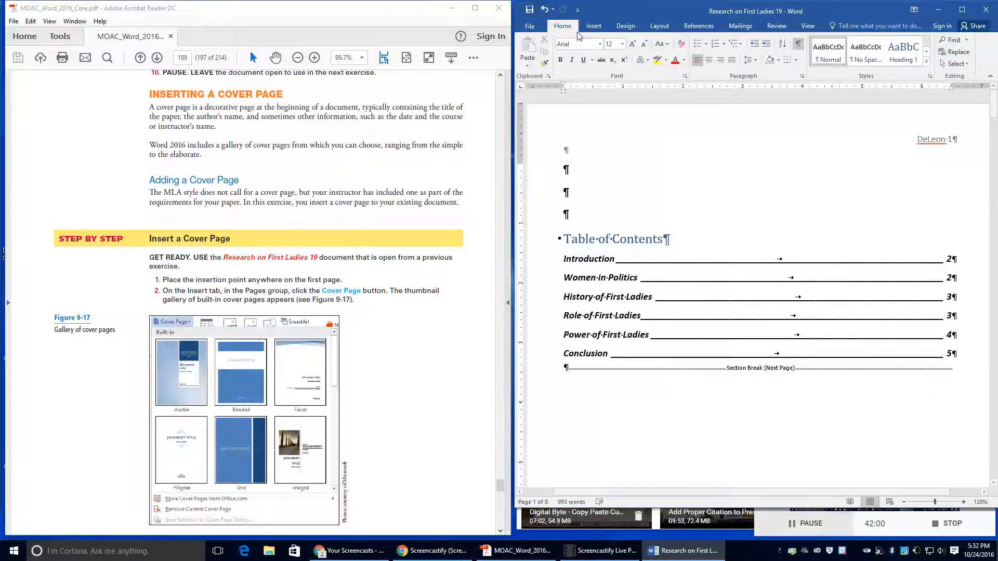
left_click(603, 27)
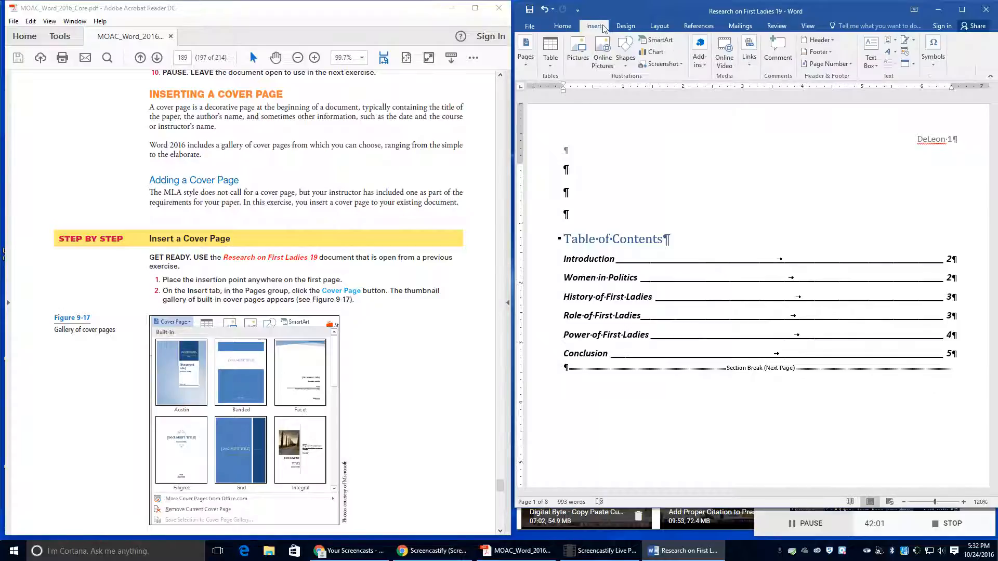
left_click(525, 69)
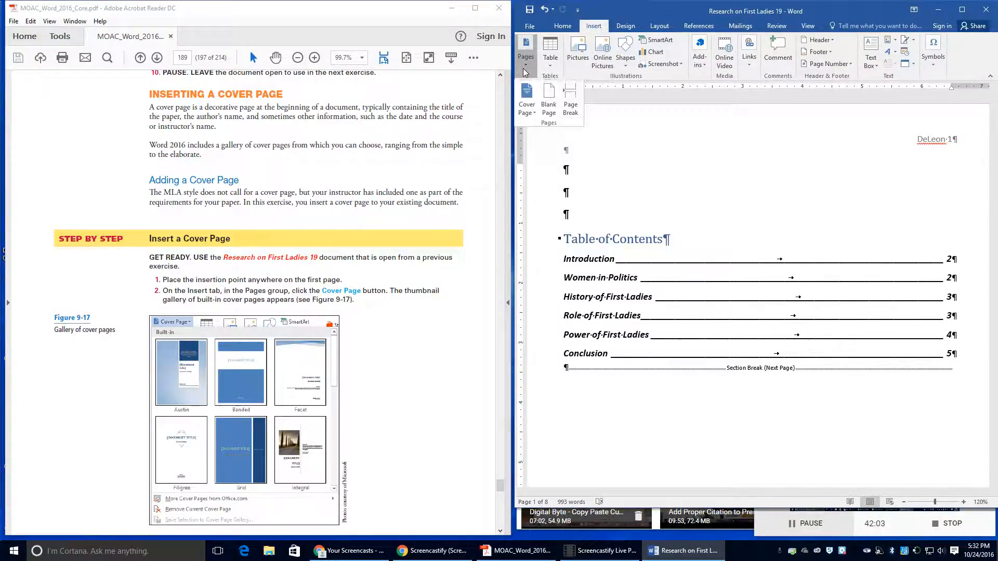
left_click(526, 108)
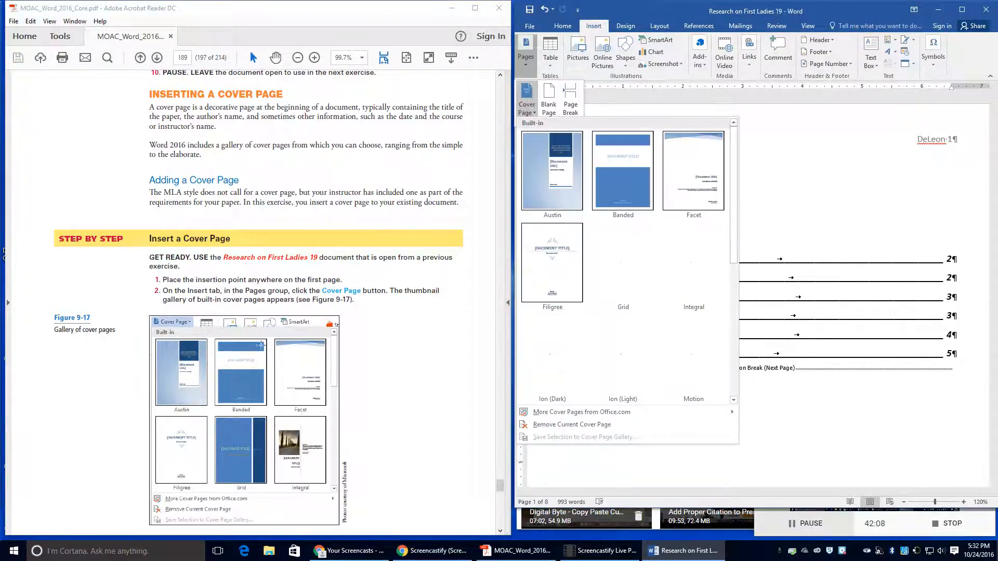
scroll(270, 347, "down", 4)
scroll(270, 347, "down", 6)
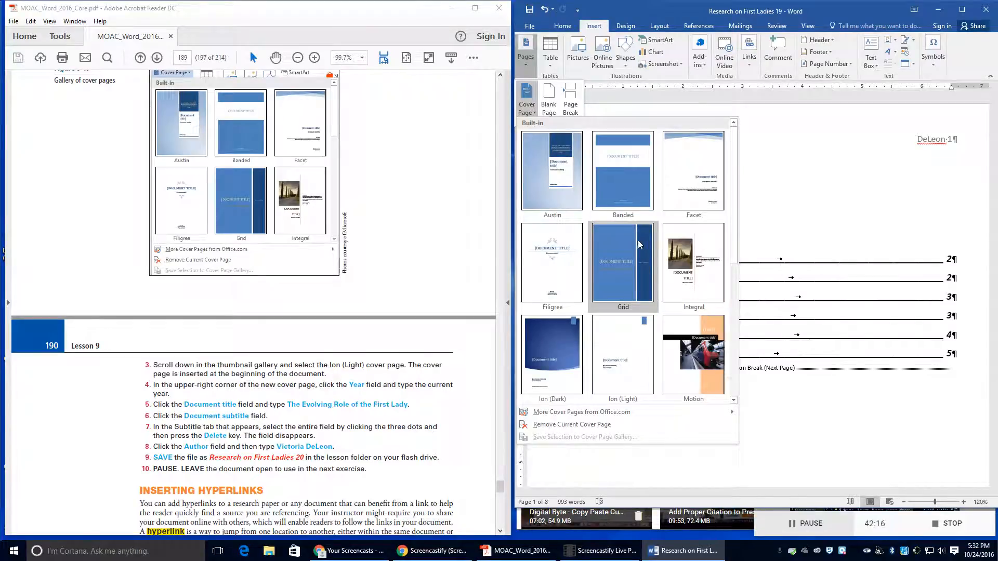
scroll(658, 272, "down", 3)
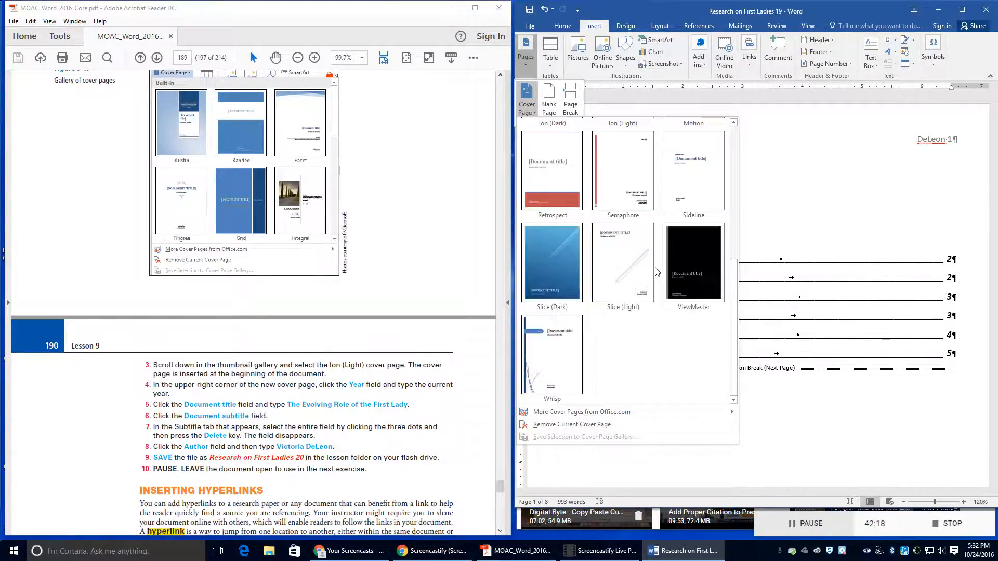
scroll(658, 272, "up", 3)
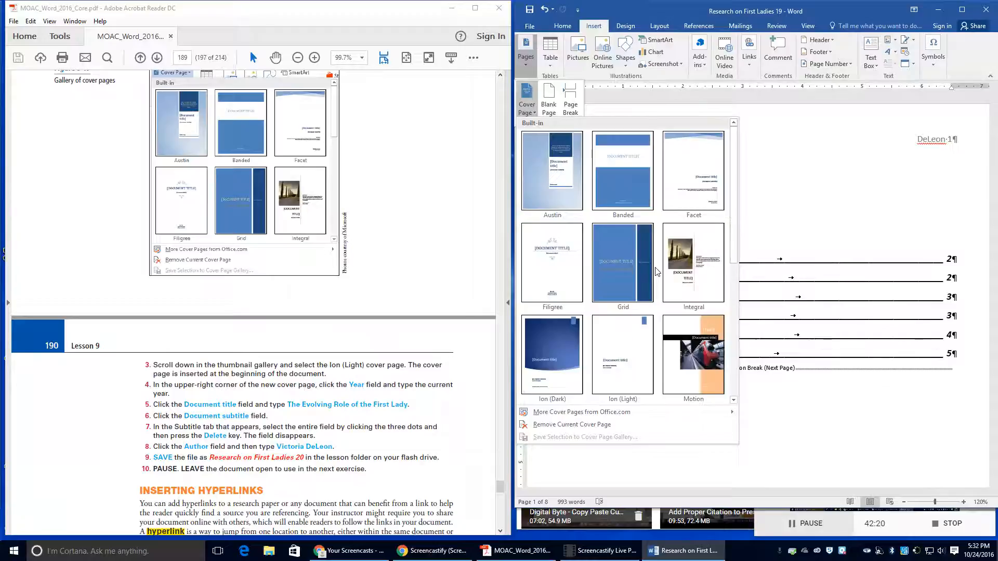
left_click(624, 367)
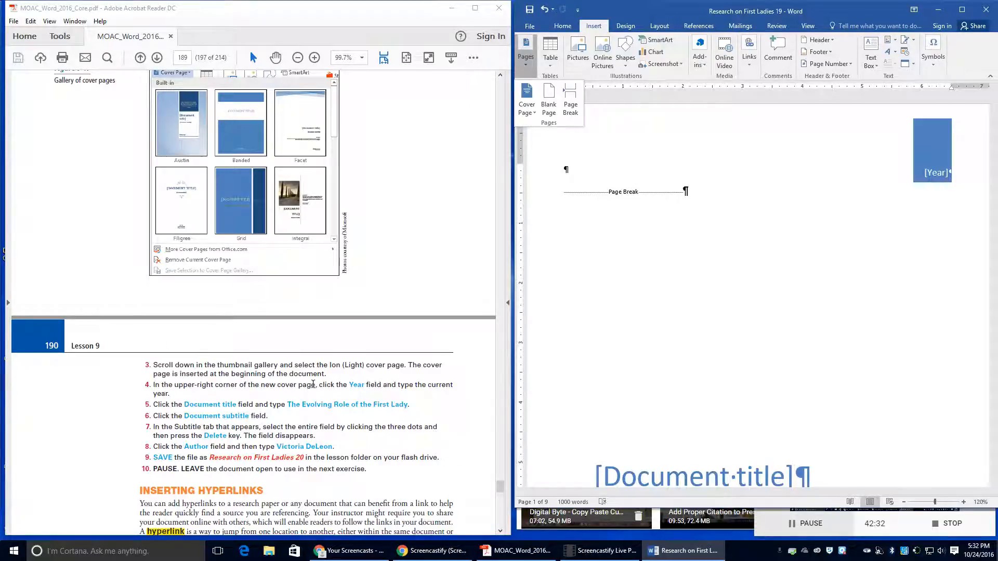
left_click(936, 174)
Step: Set the cover page year to 2016 and the title to 'The Evolving Role of the First Lady'
left_click(938, 175)
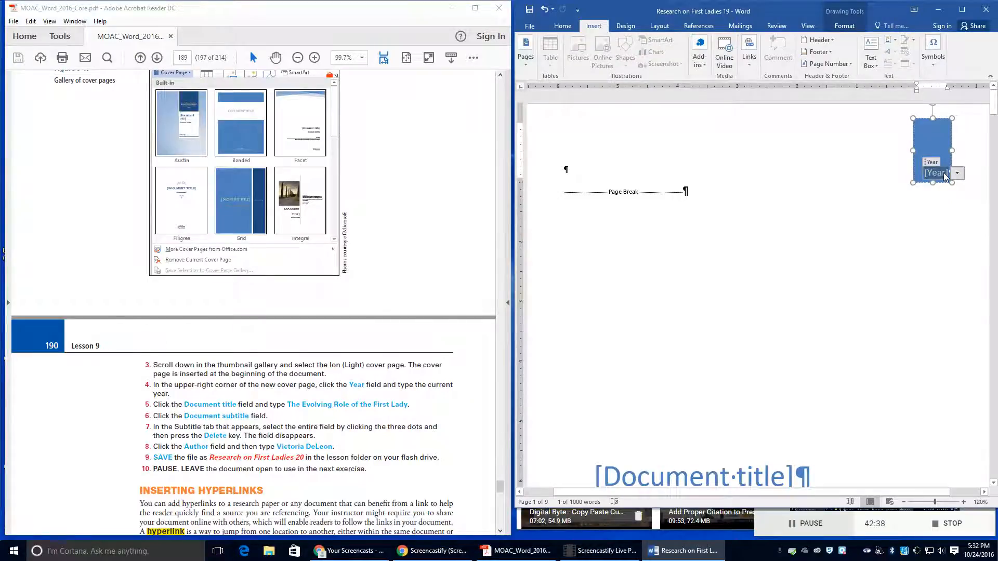
type("2016")
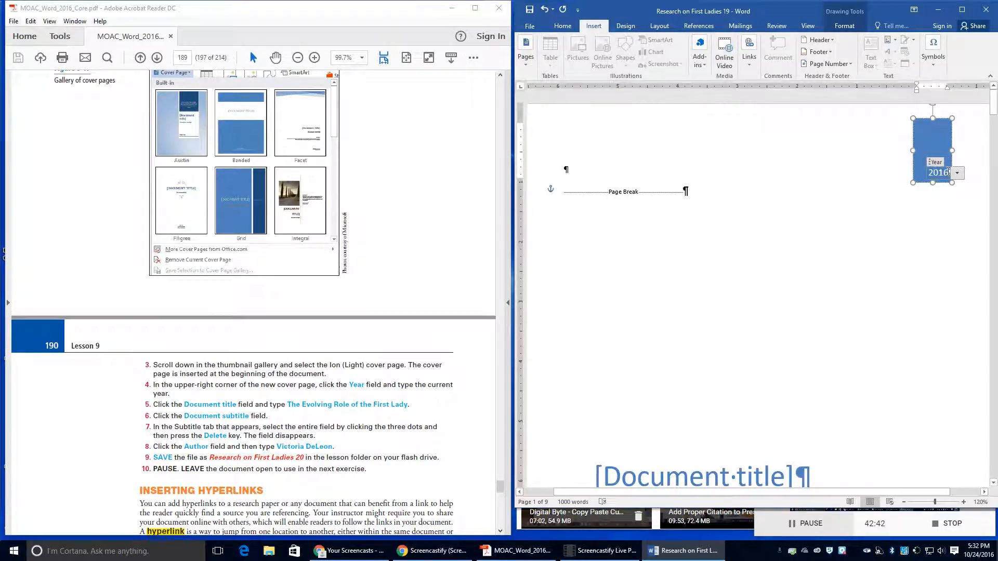
left_click(902, 260)
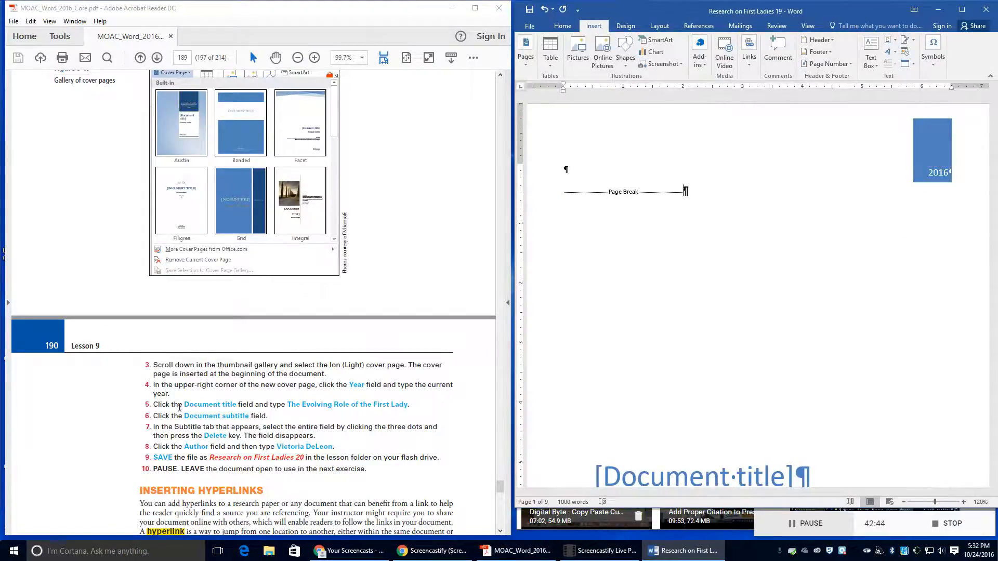
scroll(575, 375, "down", 3)
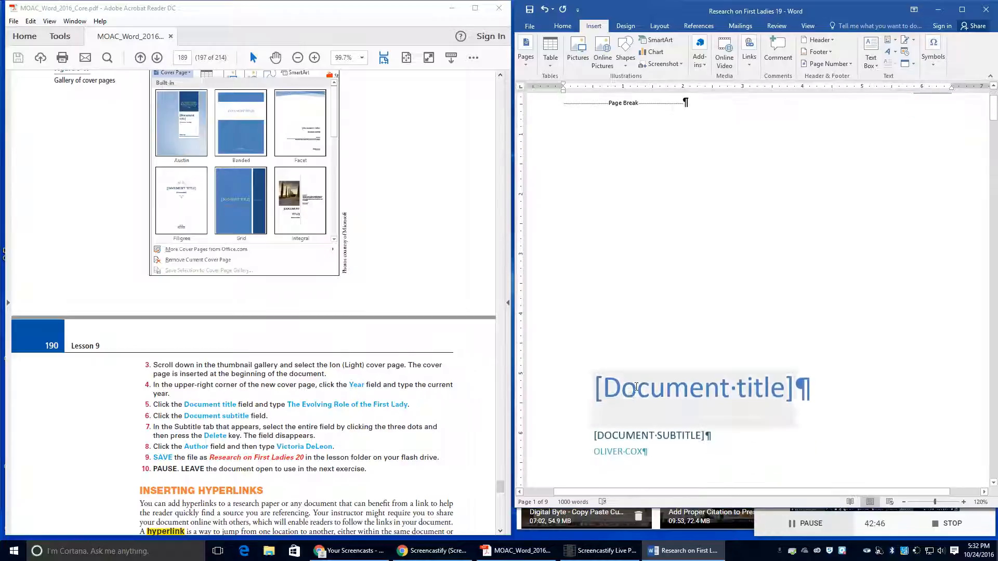
left_click(635, 387)
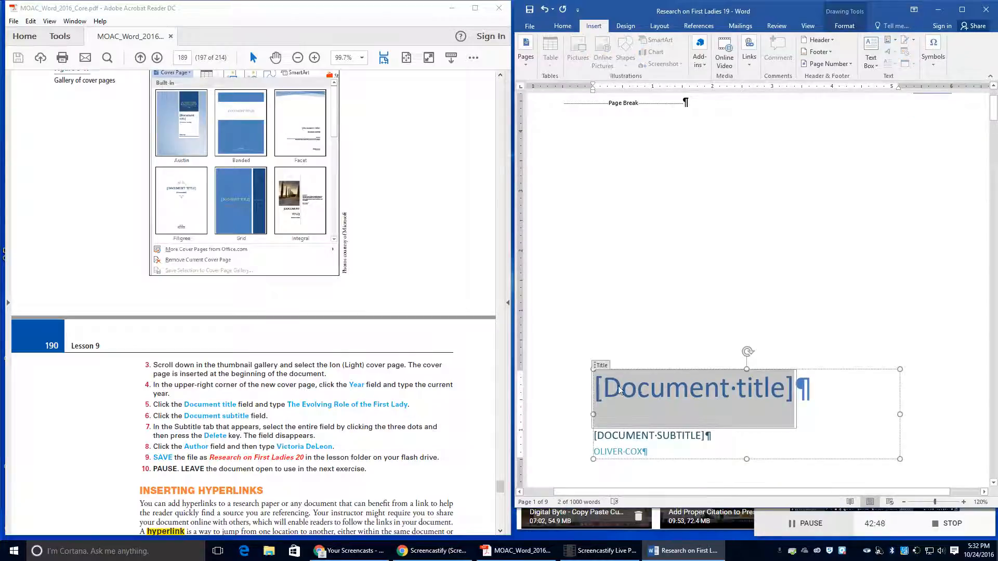
type("The E")
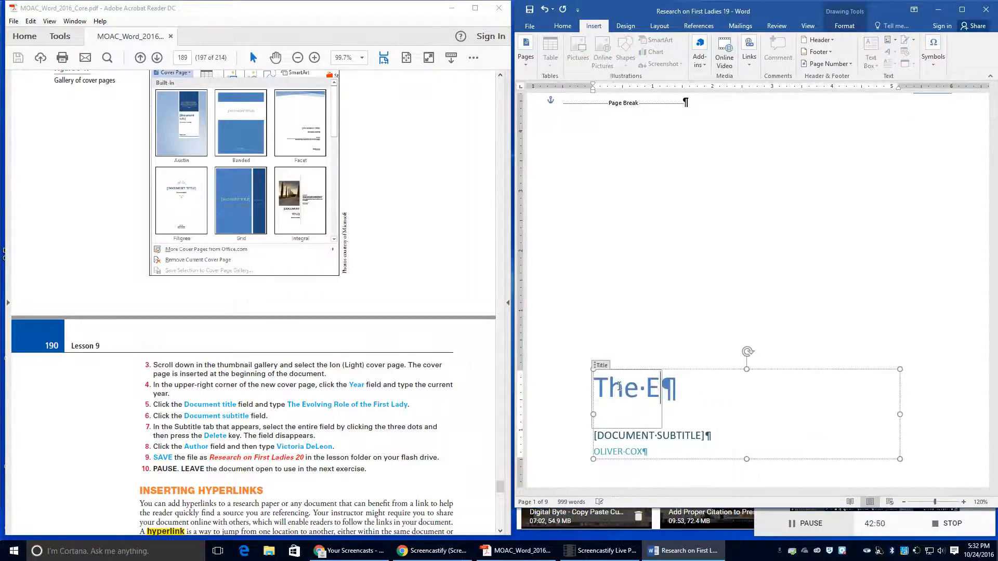
type("volvin")
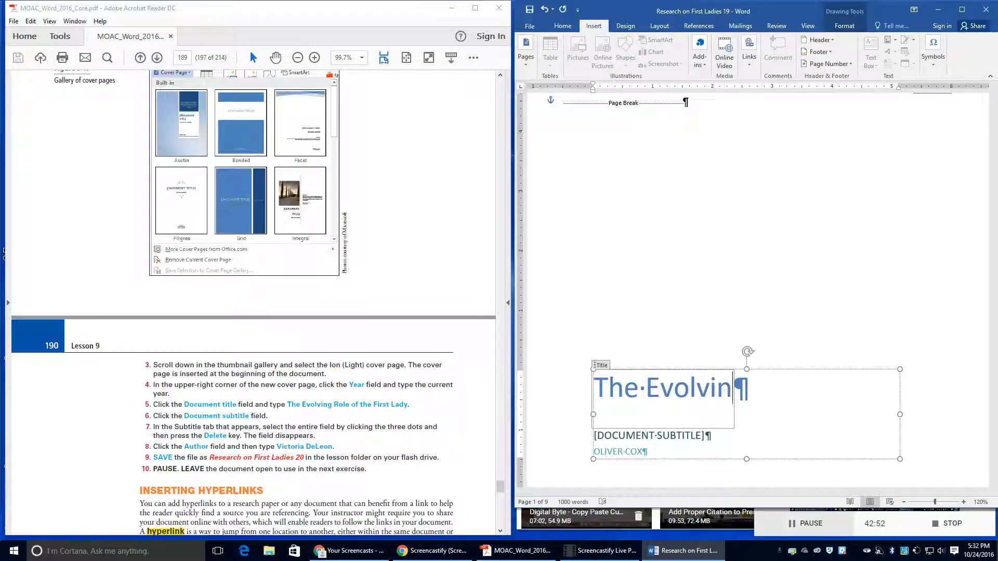
type("g Role of")
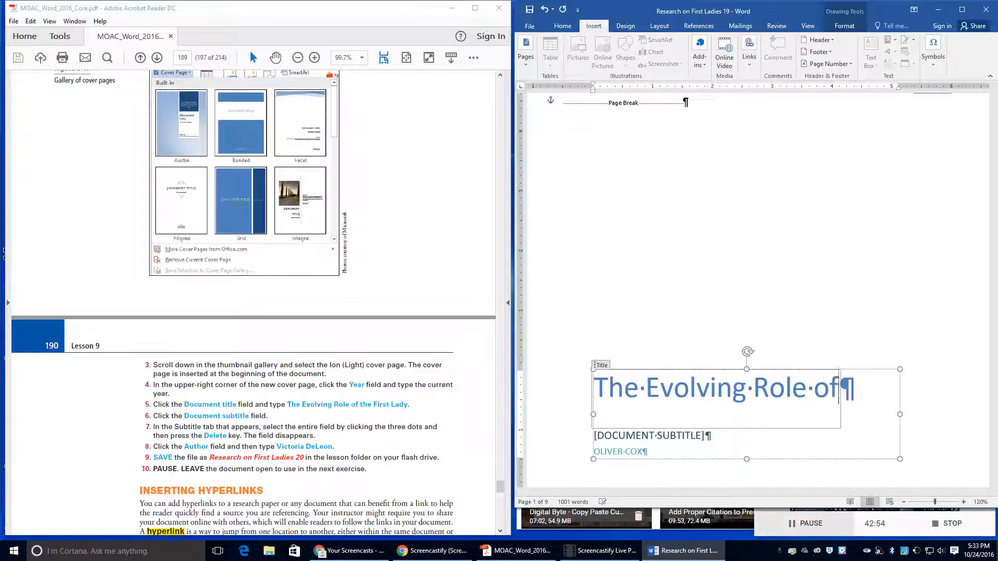
type(" the First L")
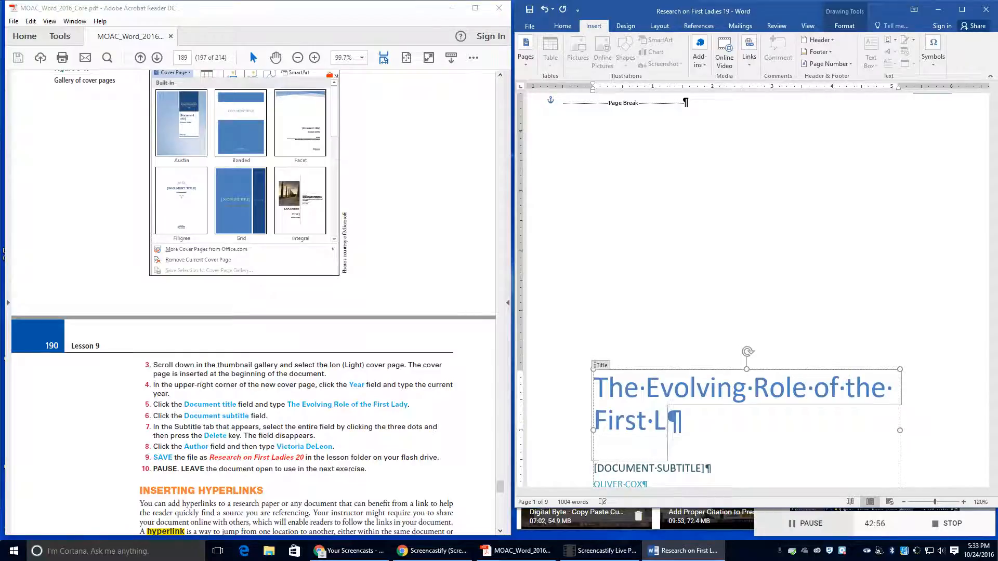
type("ady")
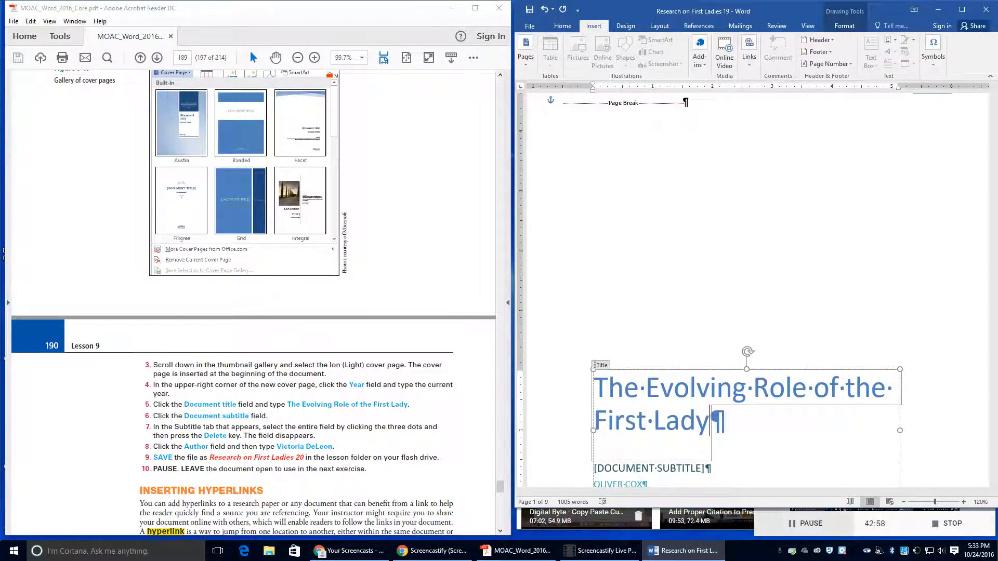
Step: Delete the cover page's subtitle placeholder
scroll(657, 438, "down", 1)
left_click(657, 439)
left_click(657, 439)
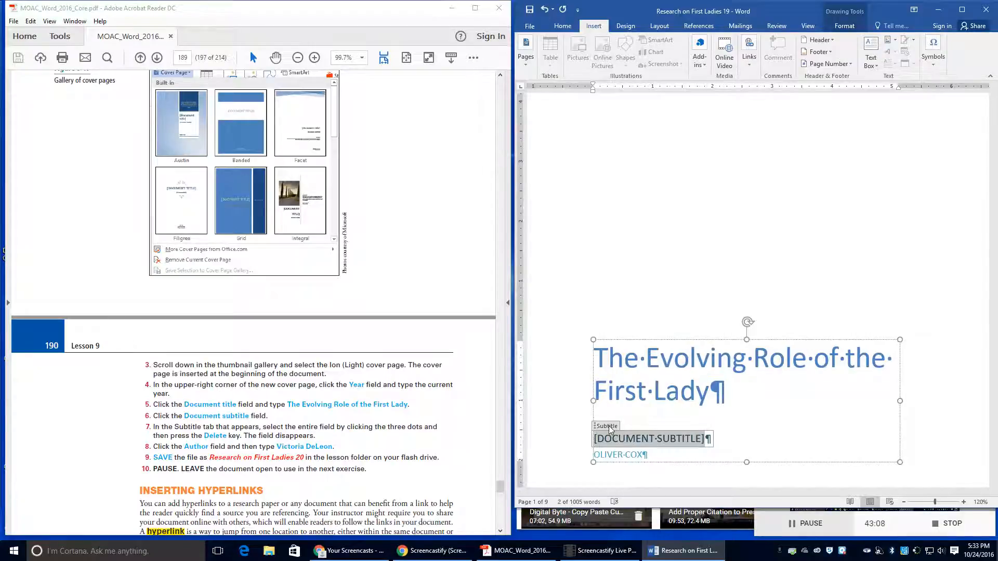
left_click(587, 426)
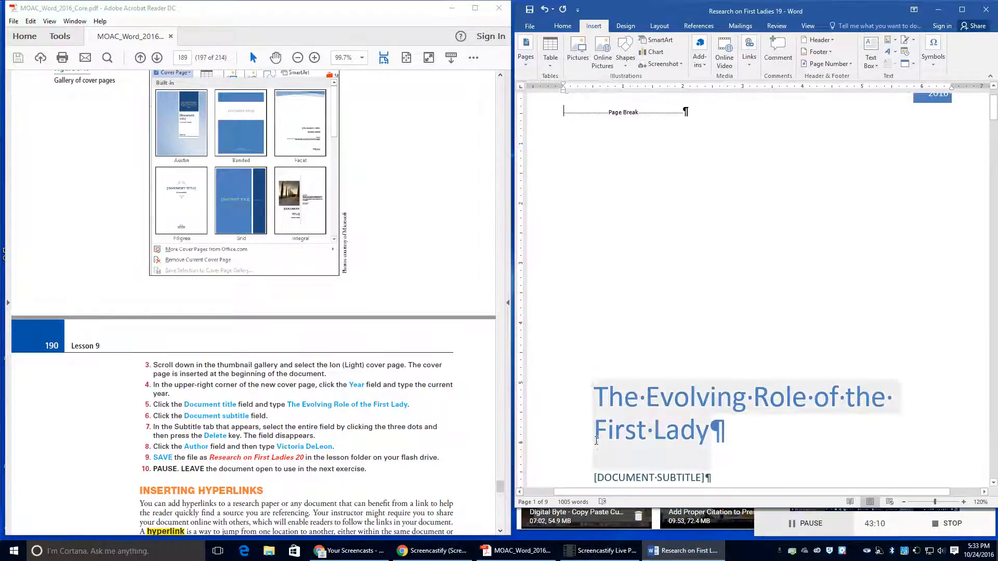
scroll(607, 434, "down", 1)
left_click(597, 417)
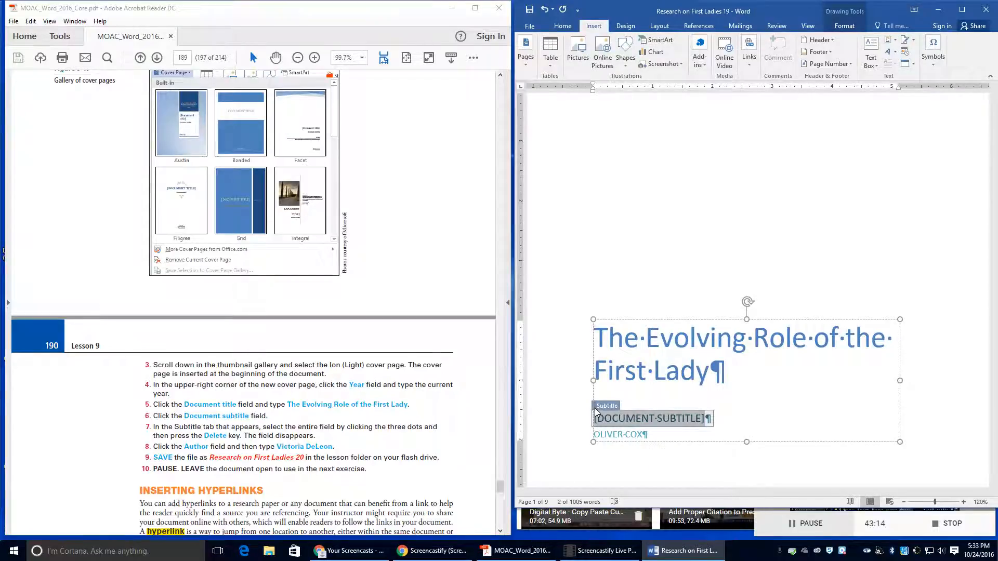
key("Delete")
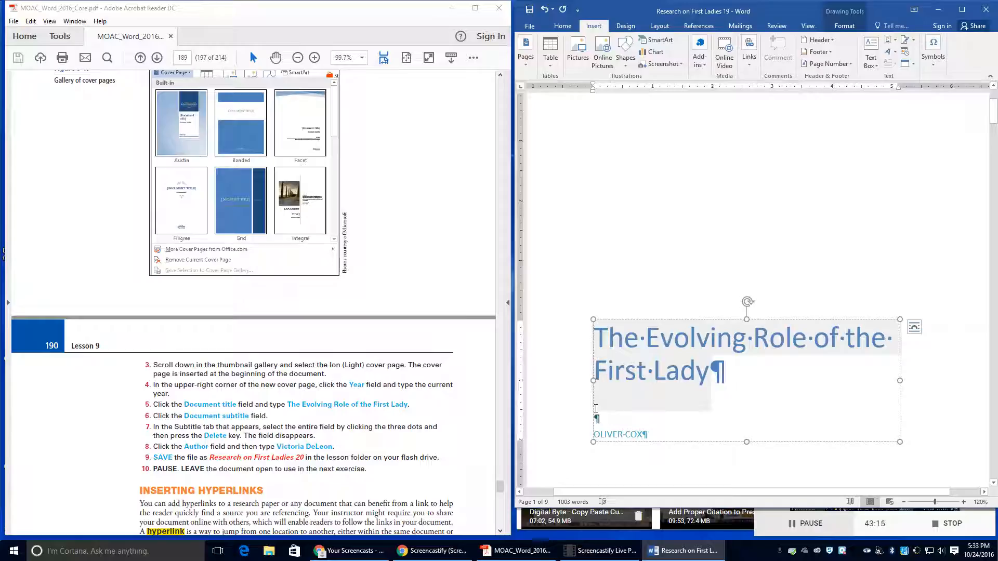
Step: Replace the cover page author field with the new author's name
left_click(614, 438)
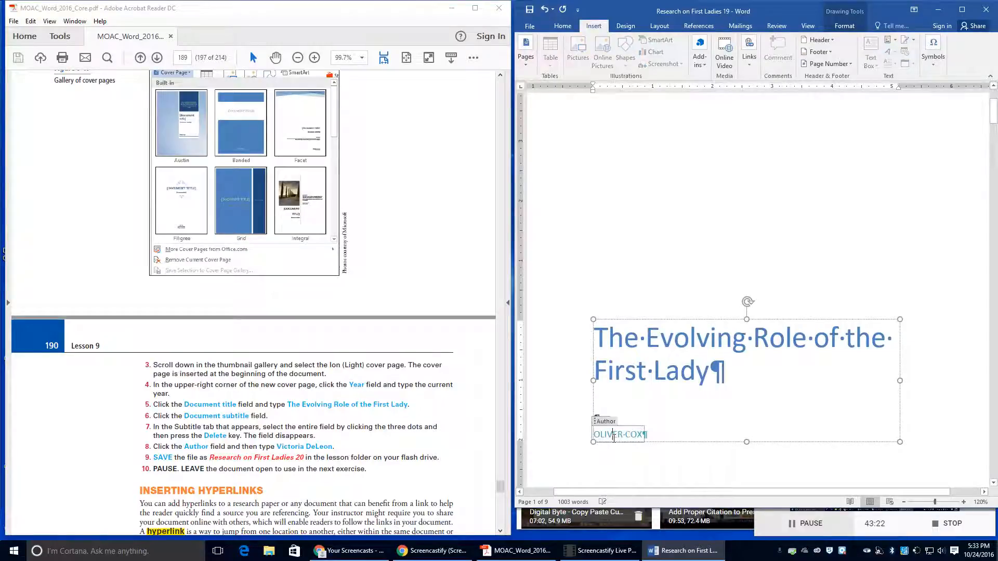
left_click(591, 438)
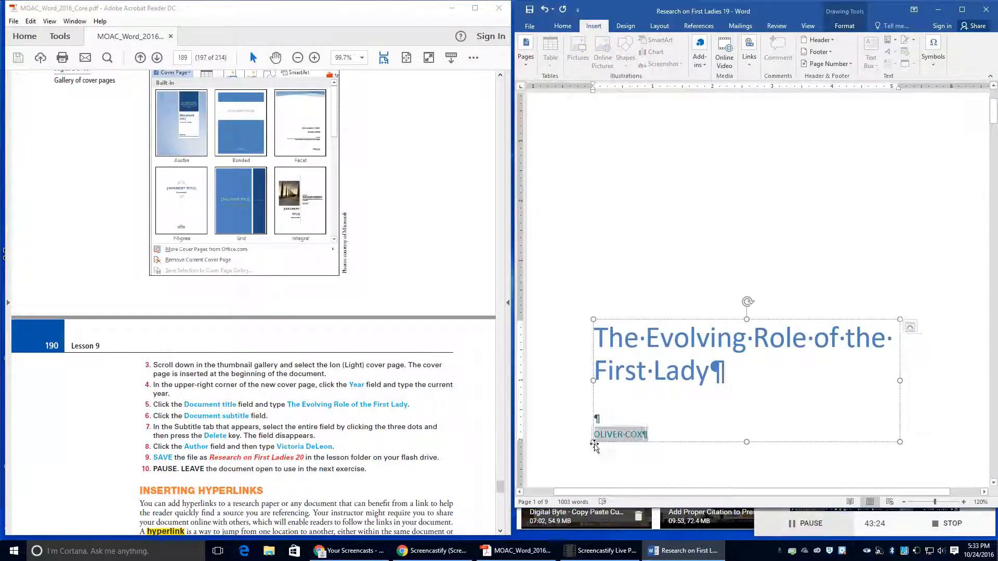
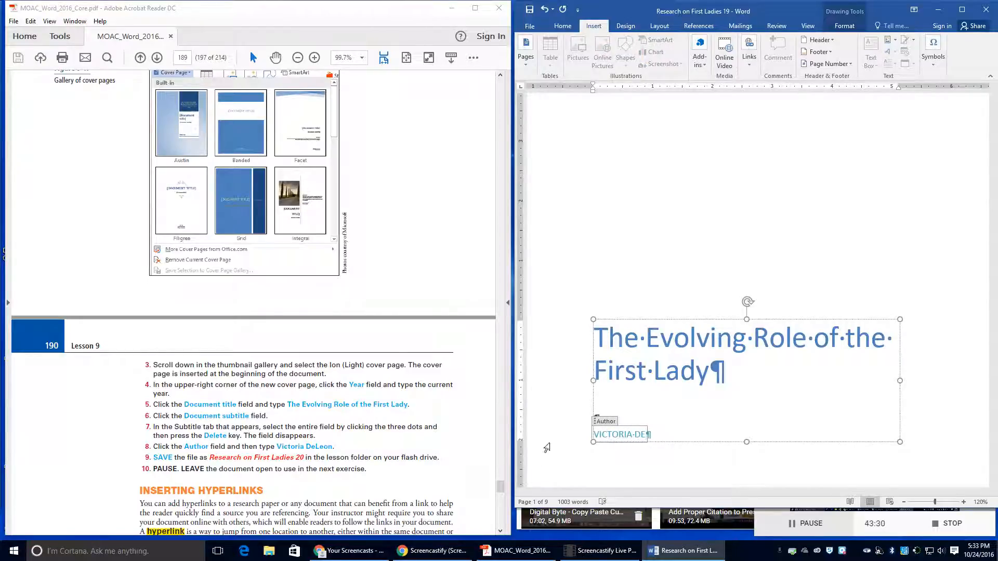
scroll(758, 290, "up", 1)
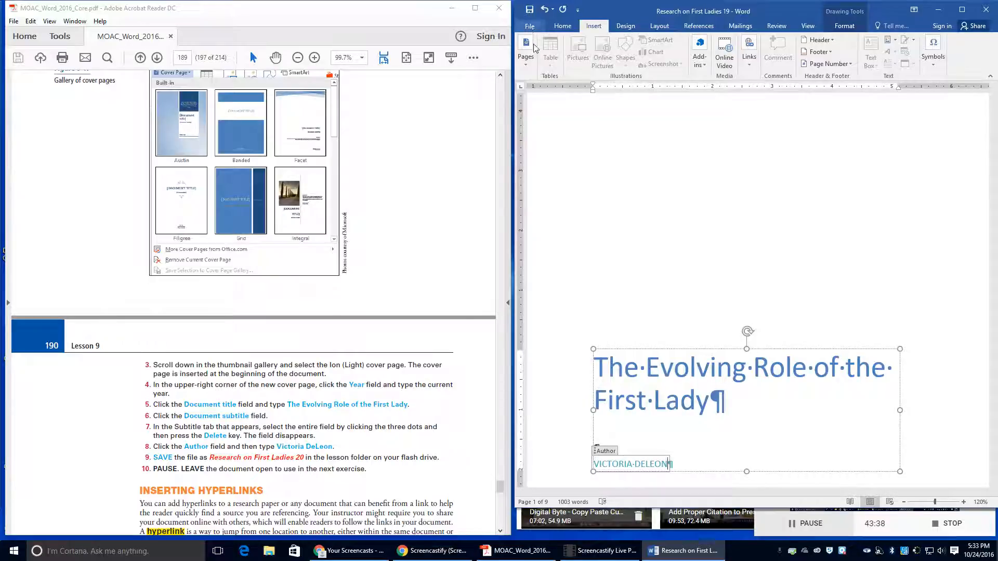
left_click(629, 258)
scroll(630, 258, "up", 1)
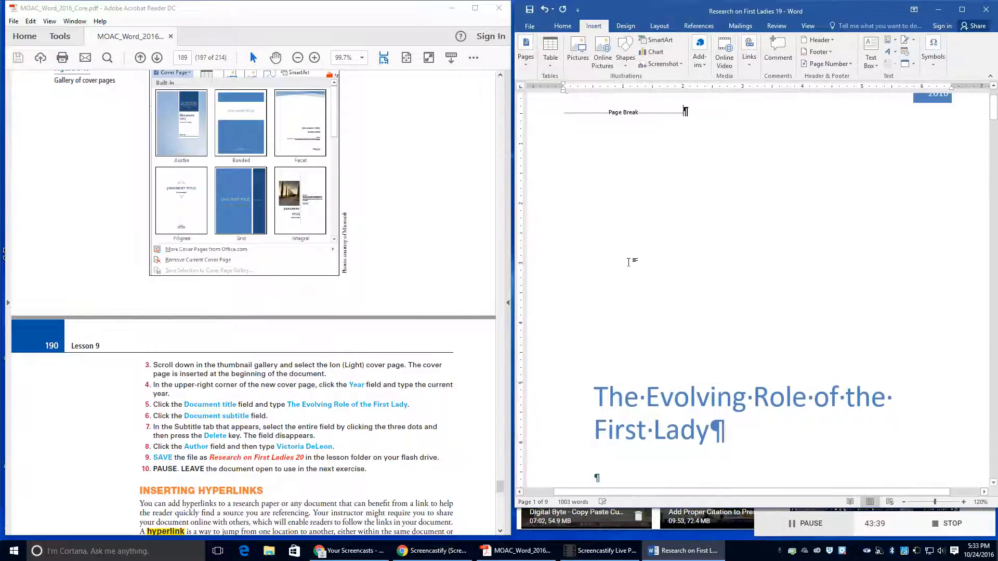
Step: Save the report as 'Research on First Ladies 20' in the Lesson 9 folder
left_click(531, 27)
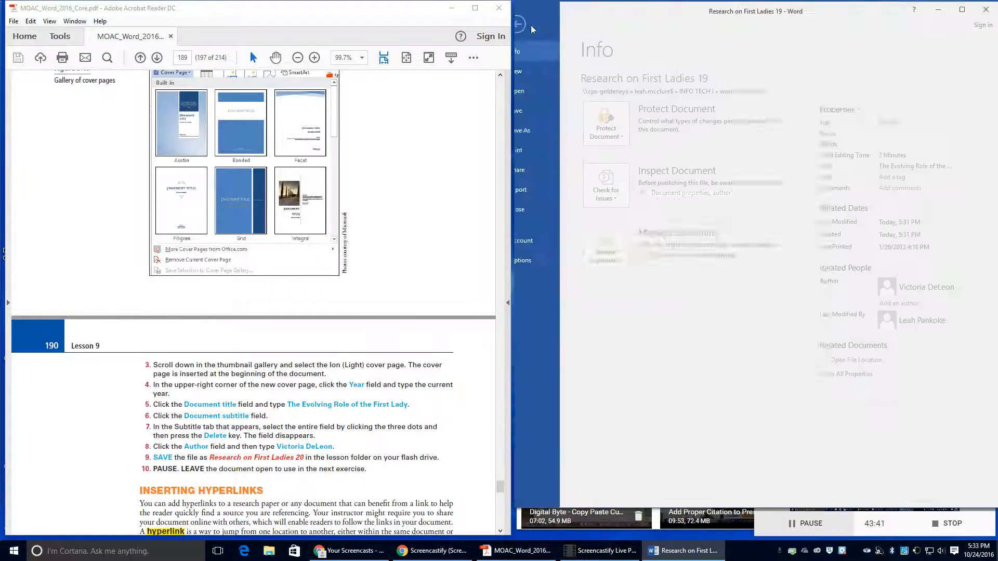
left_click(539, 130)
left_click(798, 106)
left_click(735, 95)
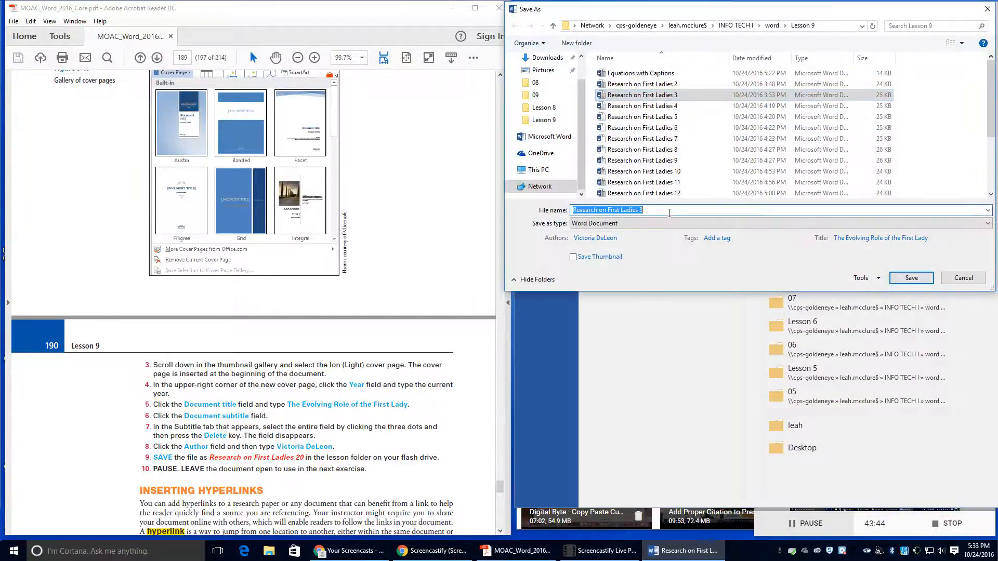
left_click(663, 212)
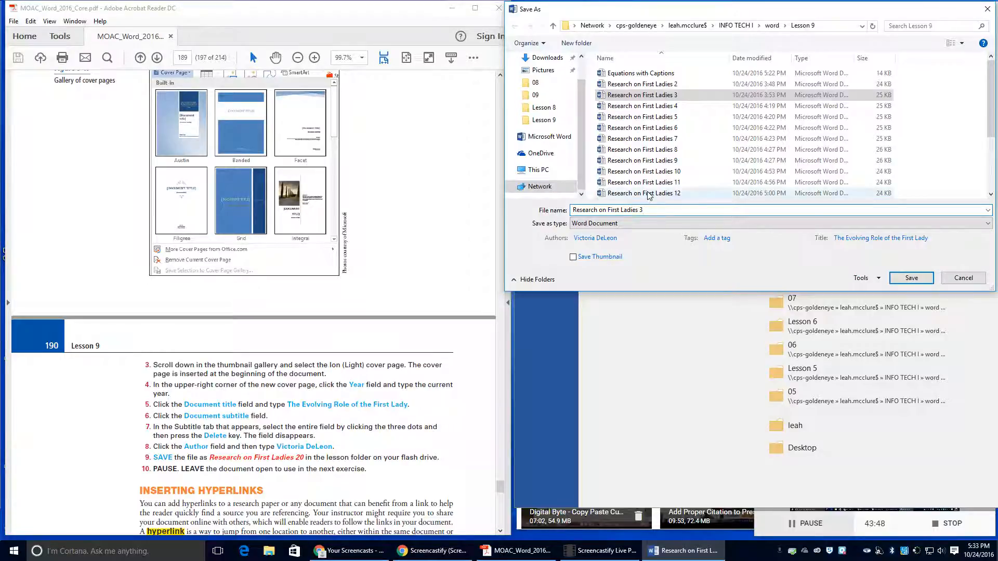
key("BackSpace")
type("20")
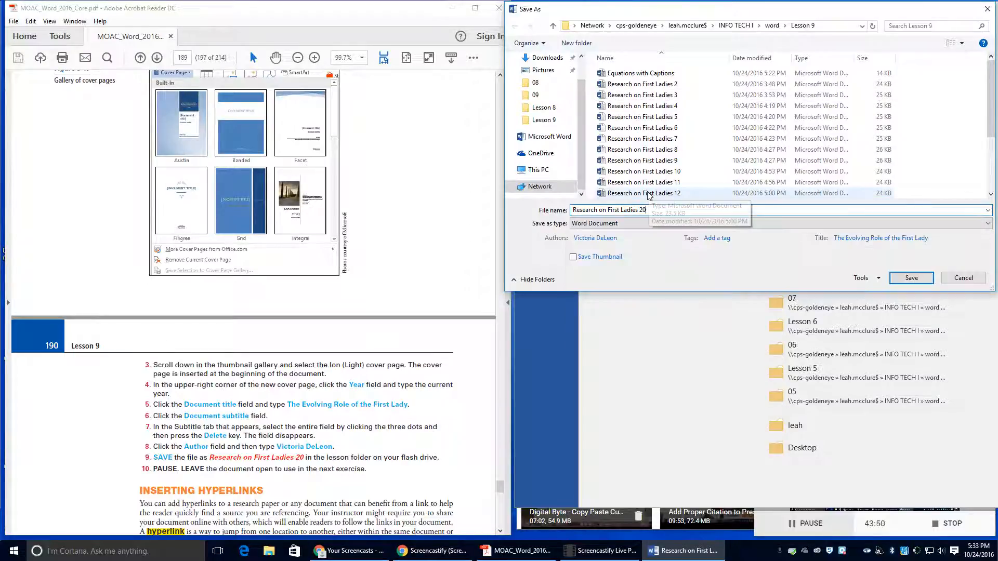
left_click(912, 278)
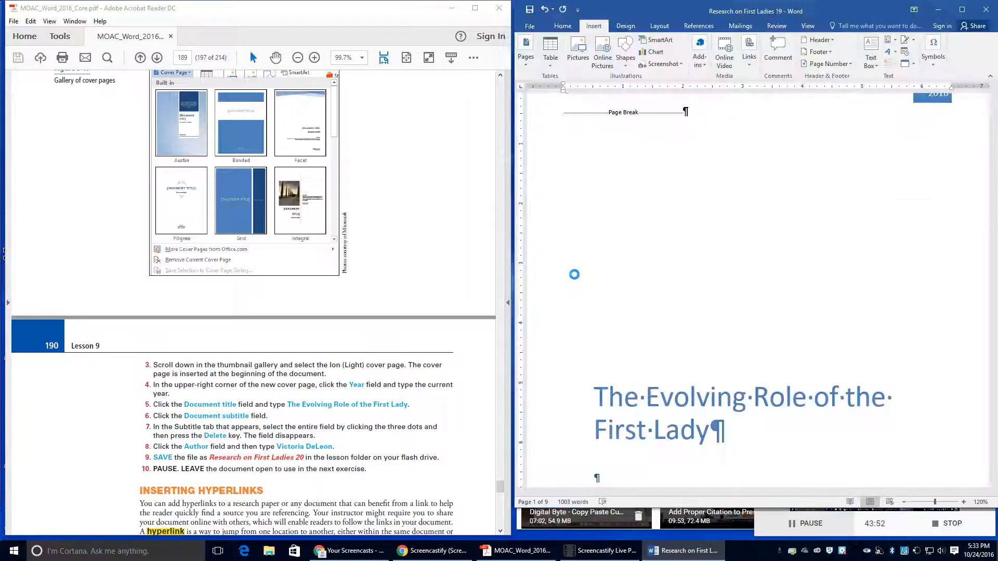
Step: Scroll down to the First Ladies table on page 6 and select its top portrait
scroll(257, 398, "down", 8)
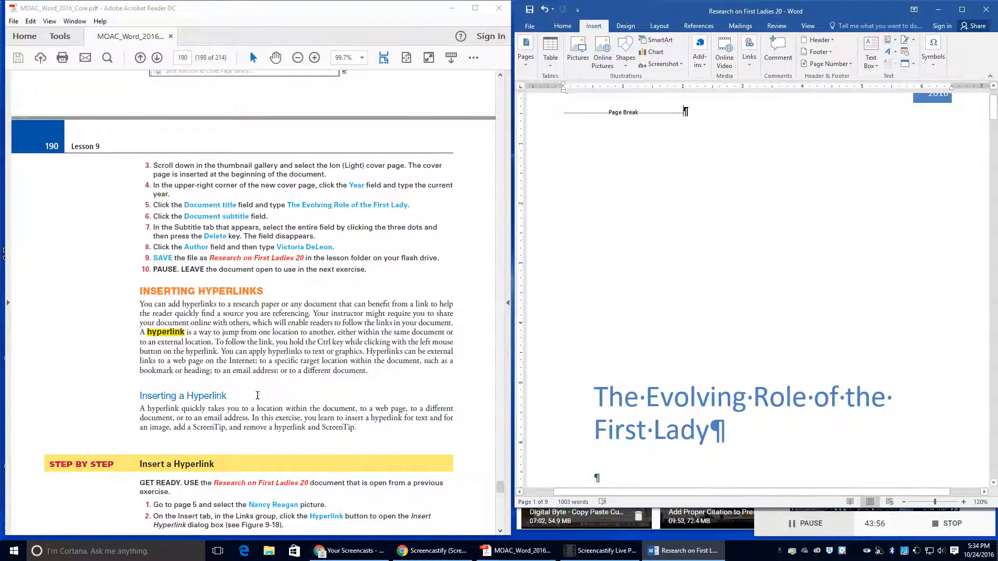
scroll(258, 396, "down", 2)
scroll(346, 391, "down", 3)
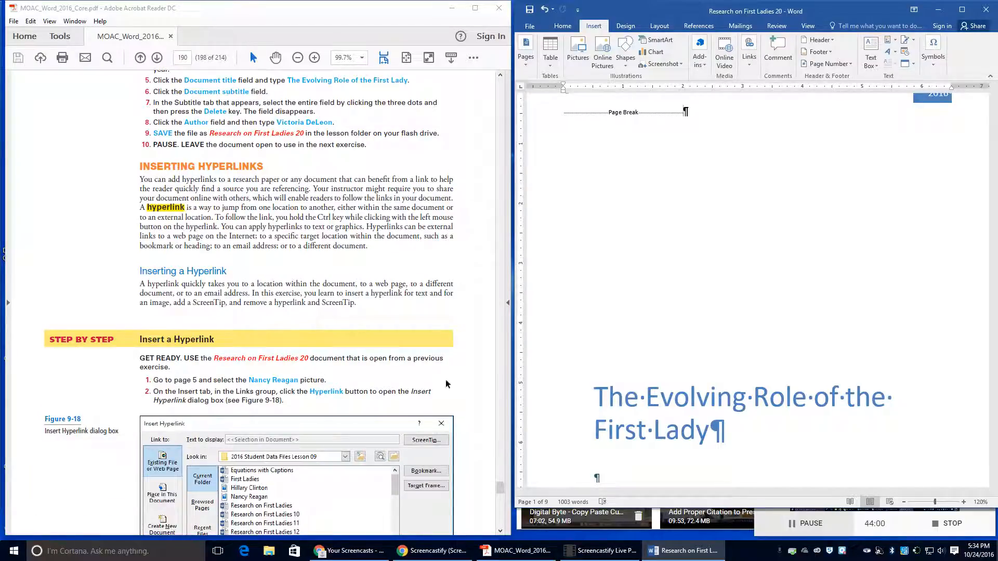
scroll(782, 380, "down", 7)
scroll(782, 380, "down", 15)
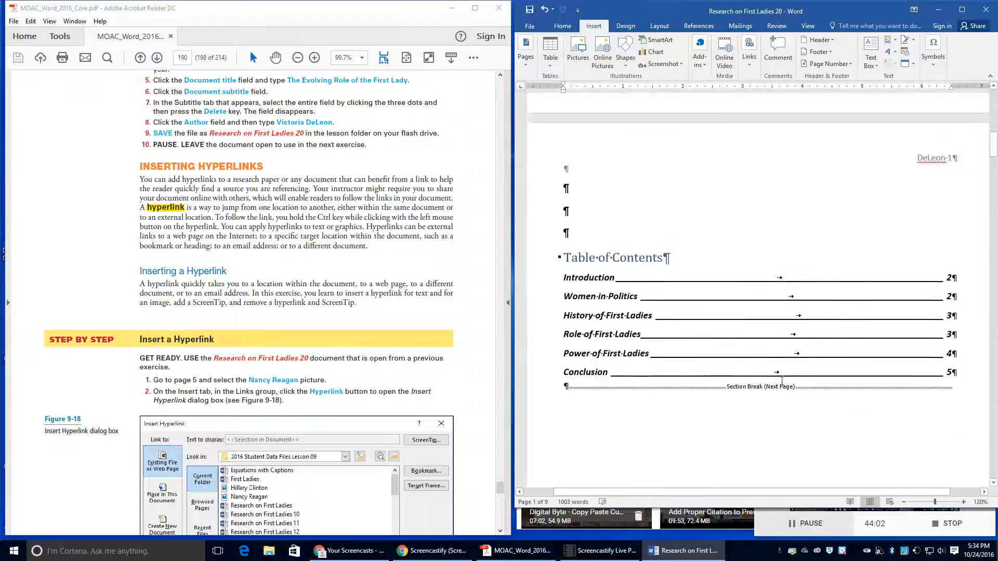
scroll(782, 381, "down", 8)
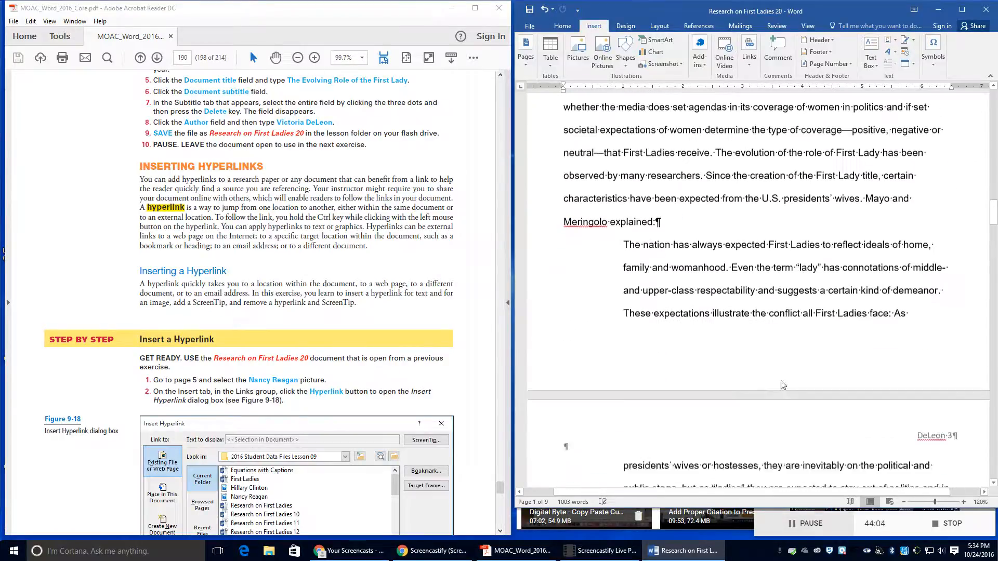
scroll(782, 381, "down", 15)
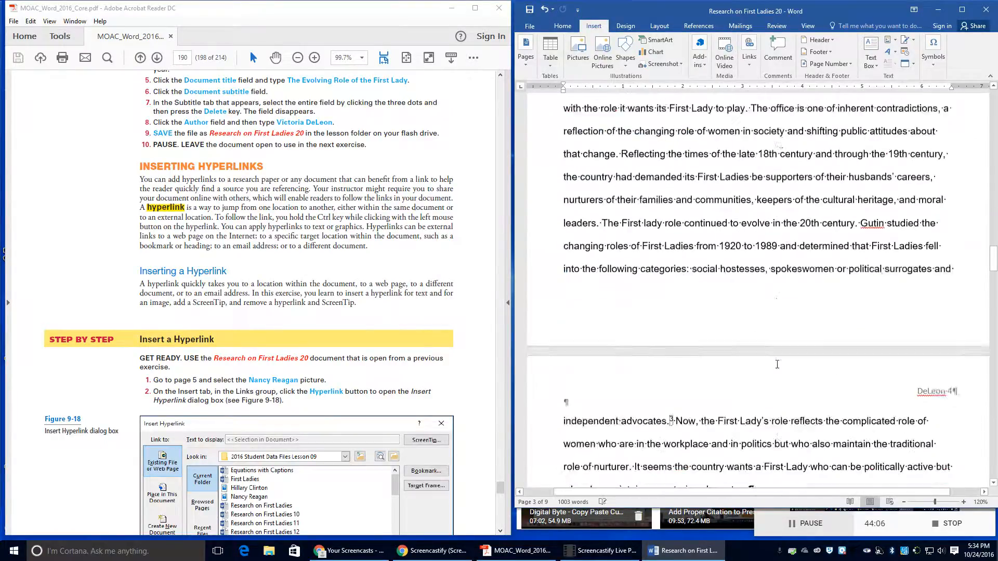
scroll(777, 364, "down", 20)
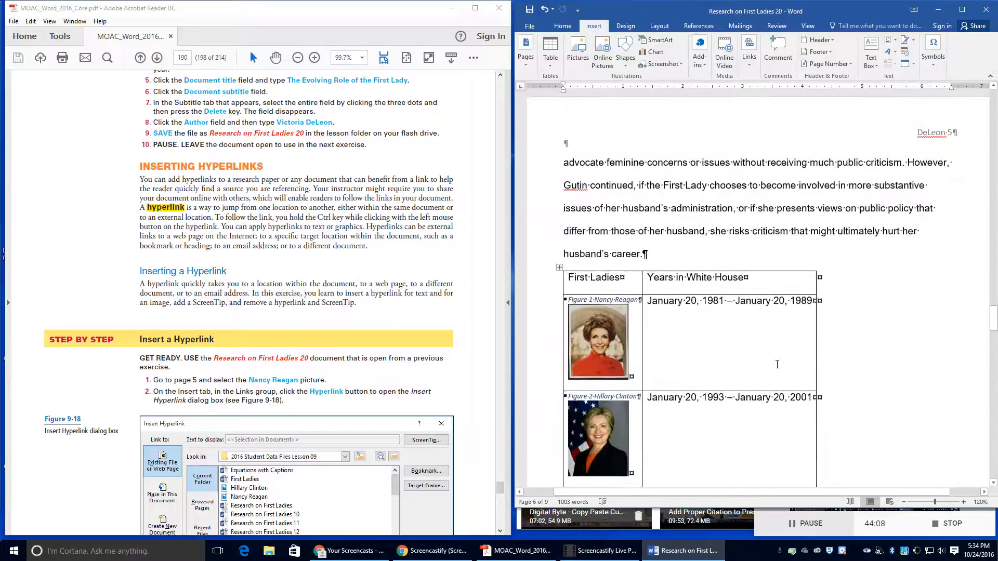
left_click(589, 347)
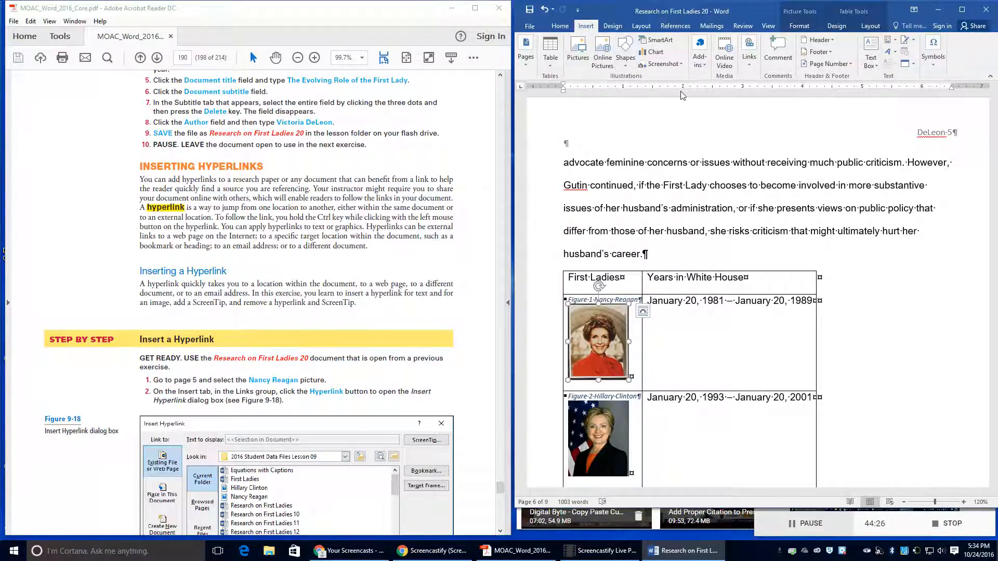
left_click(748, 61)
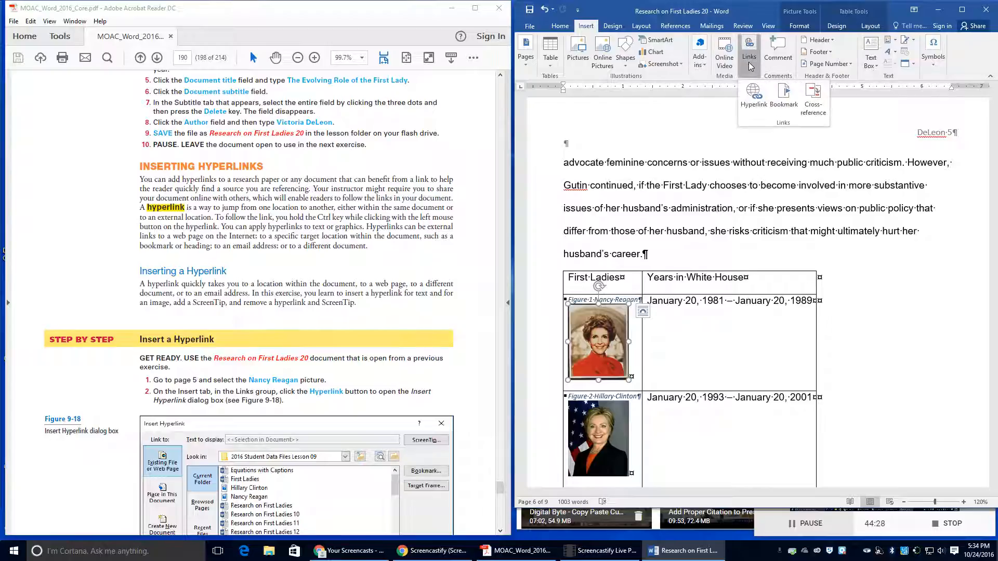
left_click(754, 98)
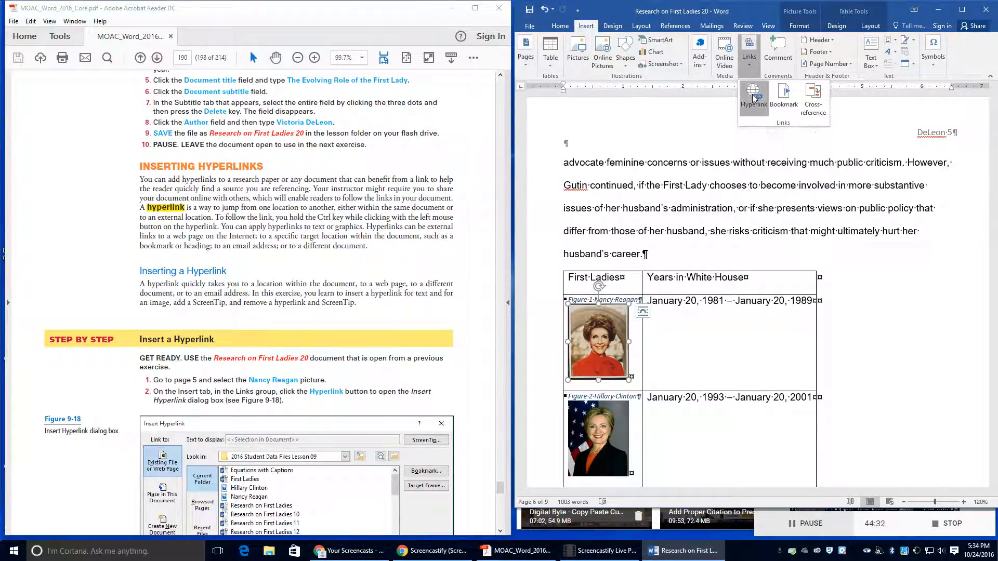
scroll(389, 404, "down", 1)
scroll(389, 404, "down", 6)
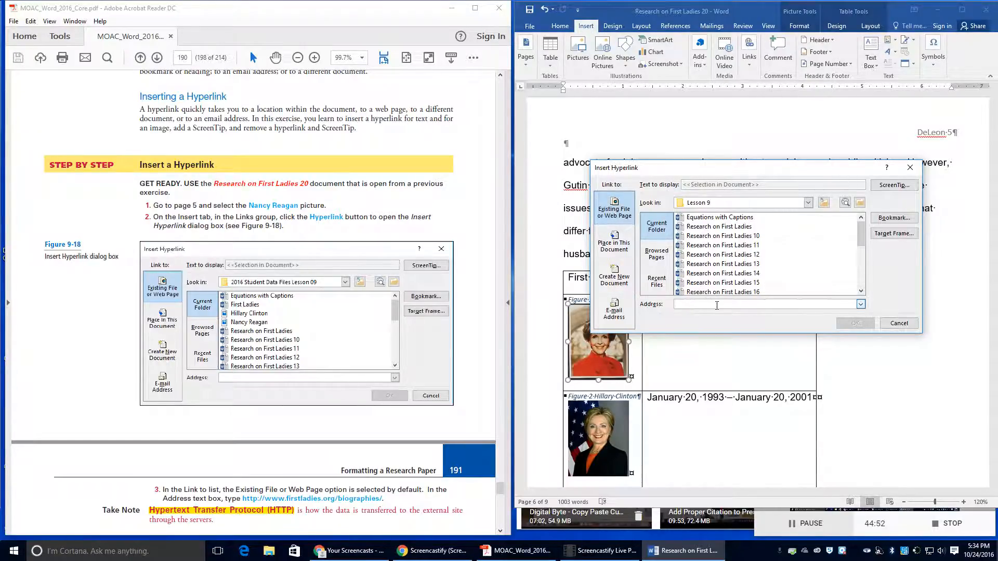
type("ho")
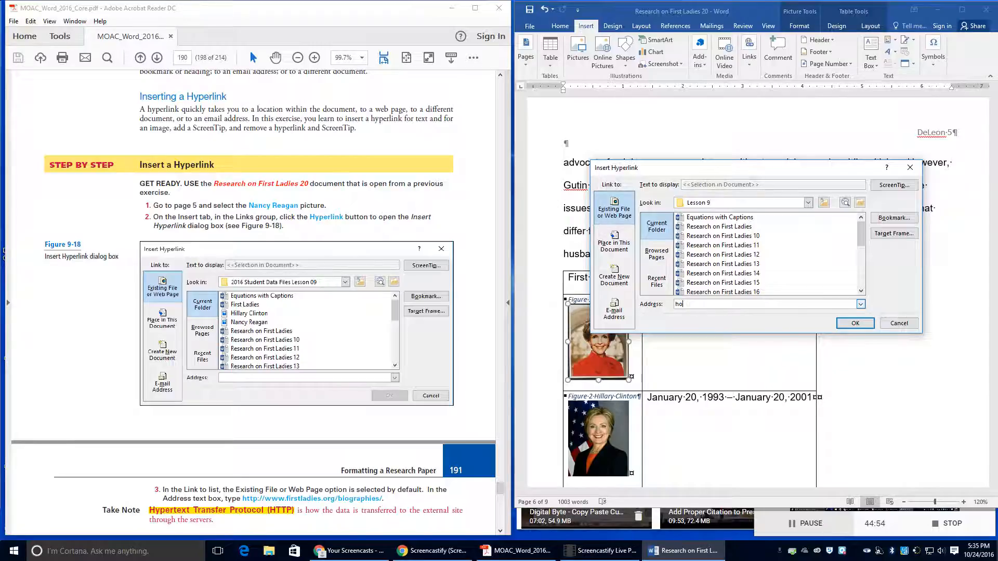
type("ttp")
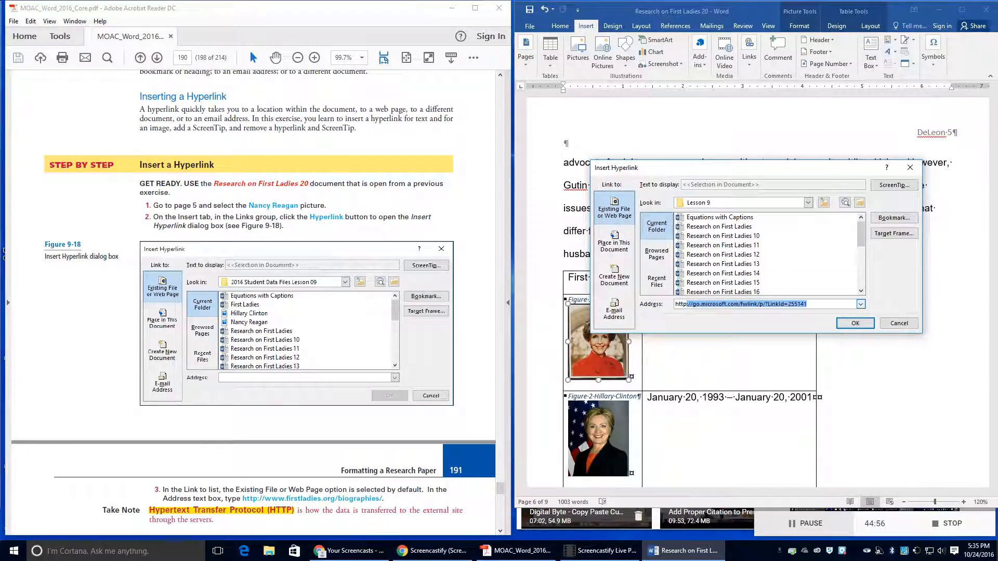
type("://www")
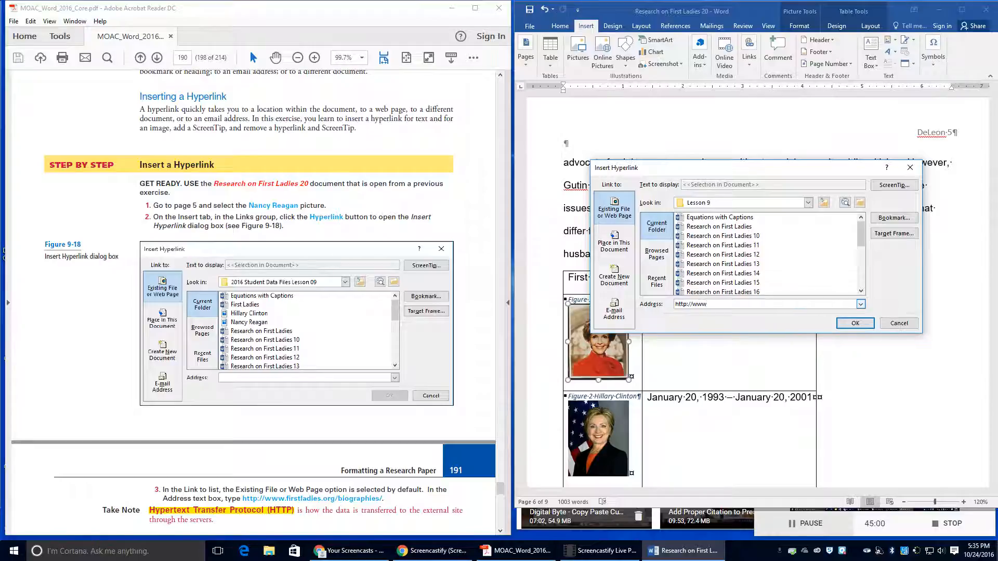
type(".firstladies.org/biog")
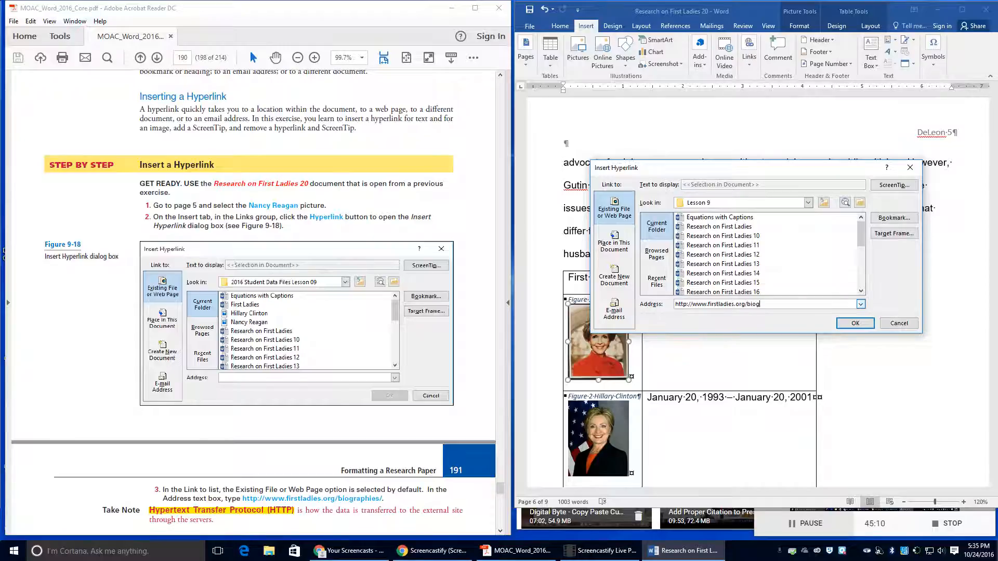
type("raphies/")
scroll(264, 419, "down", 3)
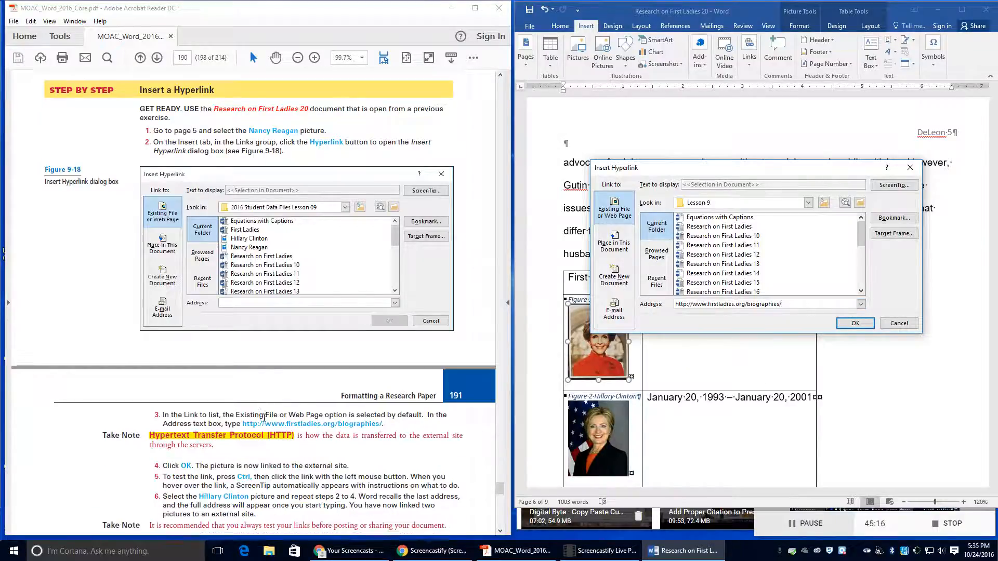
scroll(265, 418, "down", 1)
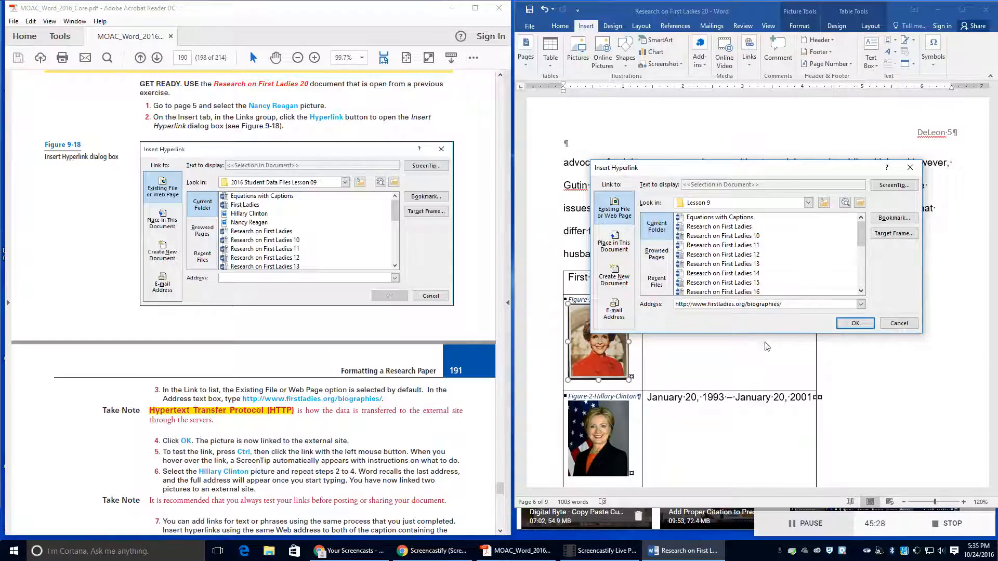
left_click(857, 324)
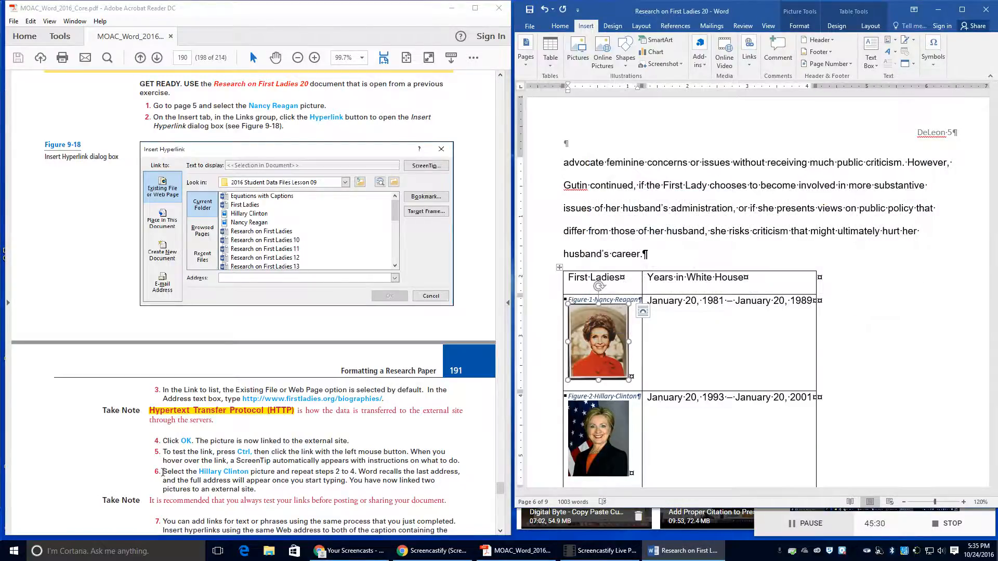
scroll(163, 472, "down", 1)
mouse_move(576, 348)
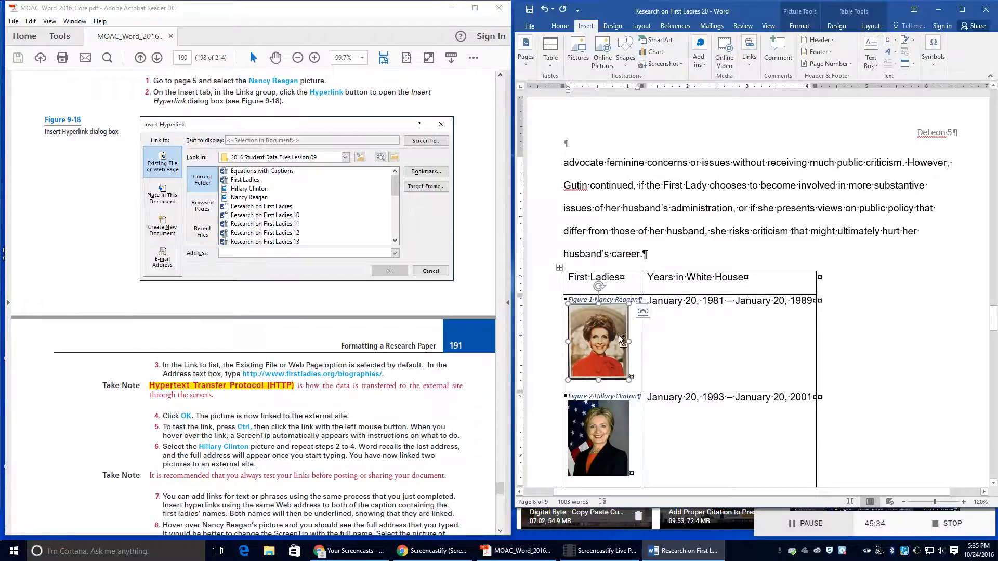
left_click(643, 311)
left_click(787, 316)
mouse_move(600, 351)
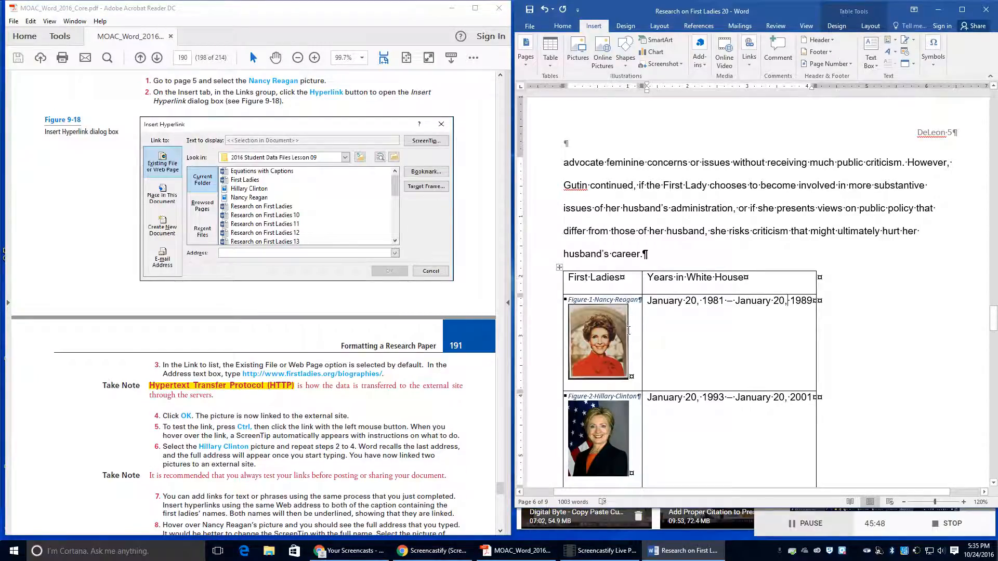
left_click(578, 425)
scroll(253, 451, "down", 2)
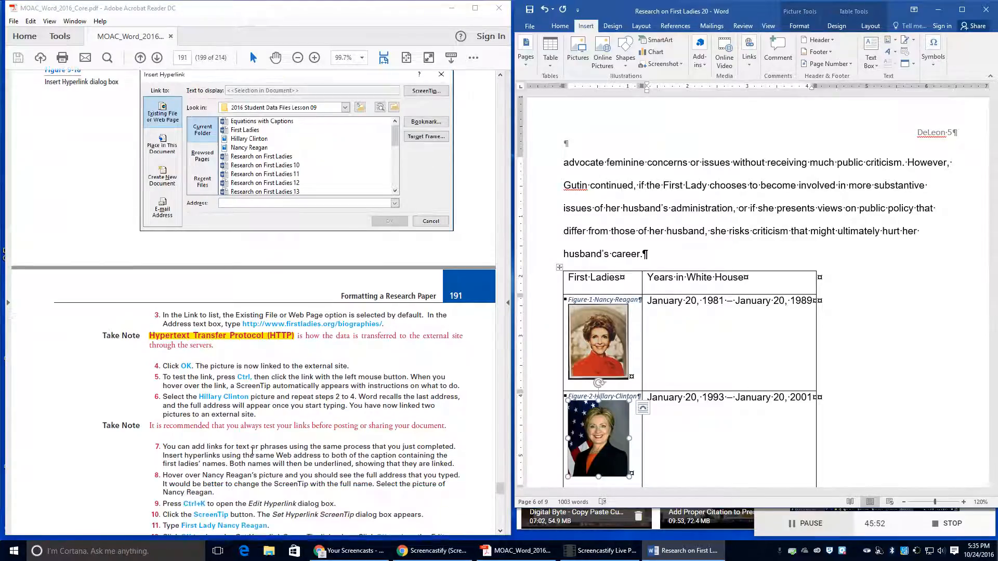
scroll(253, 451, "down", 1)
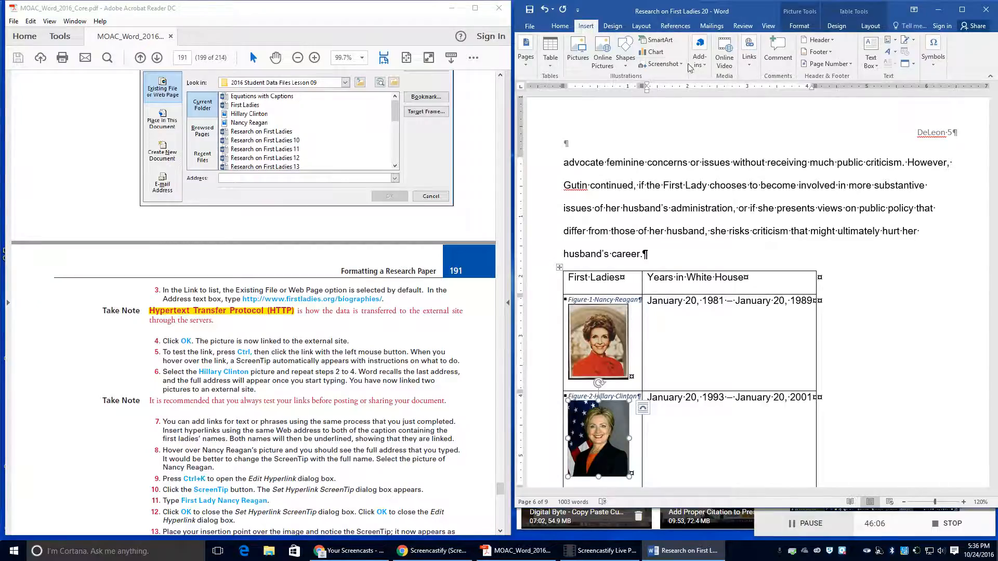
left_click(749, 52)
left_click(752, 100)
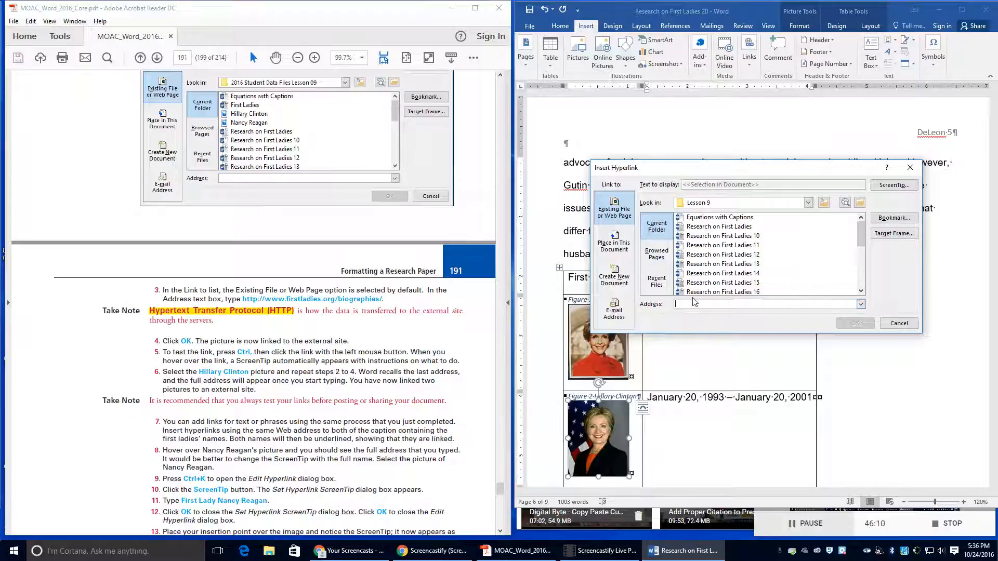
type("h")
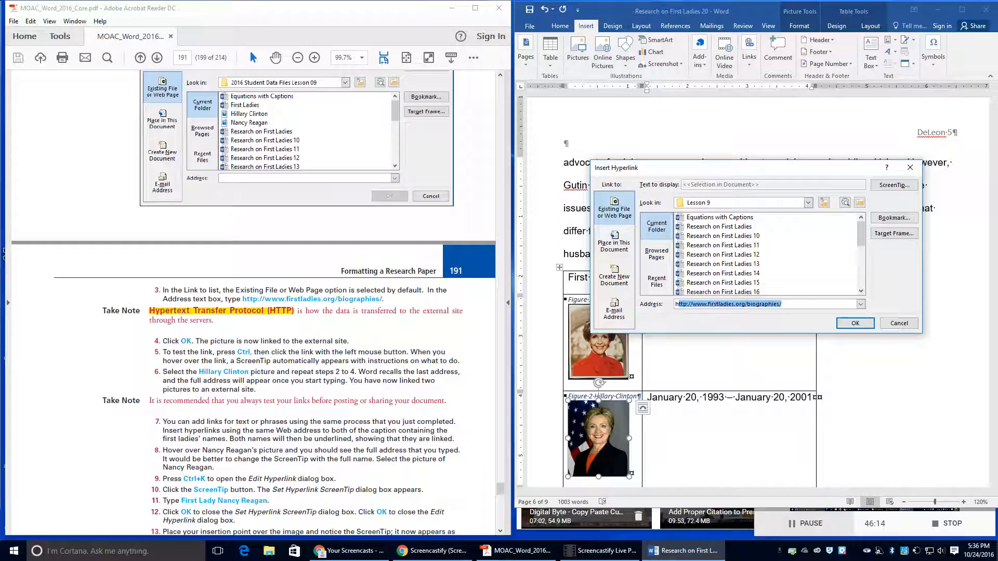
left_click(805, 304)
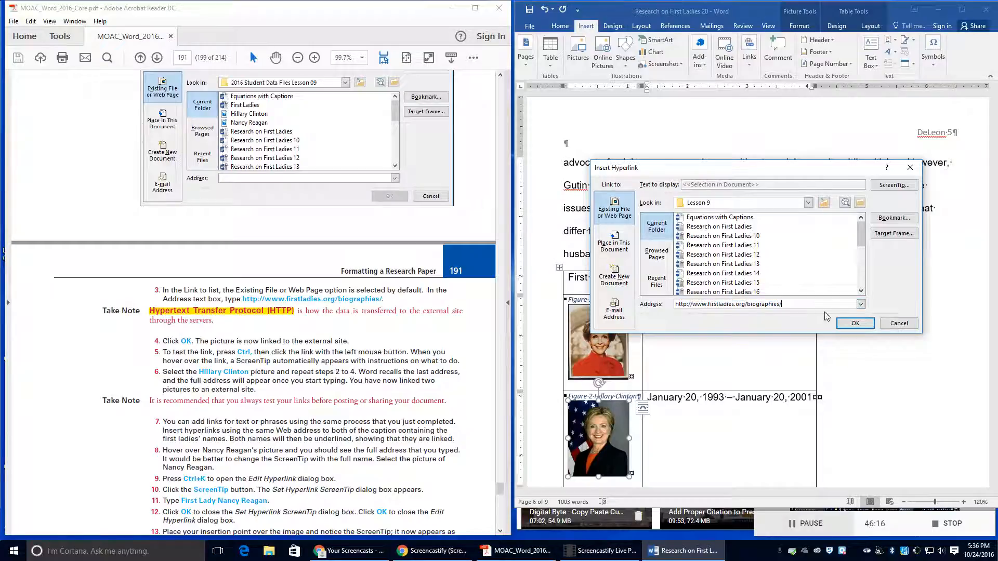
left_click(854, 323)
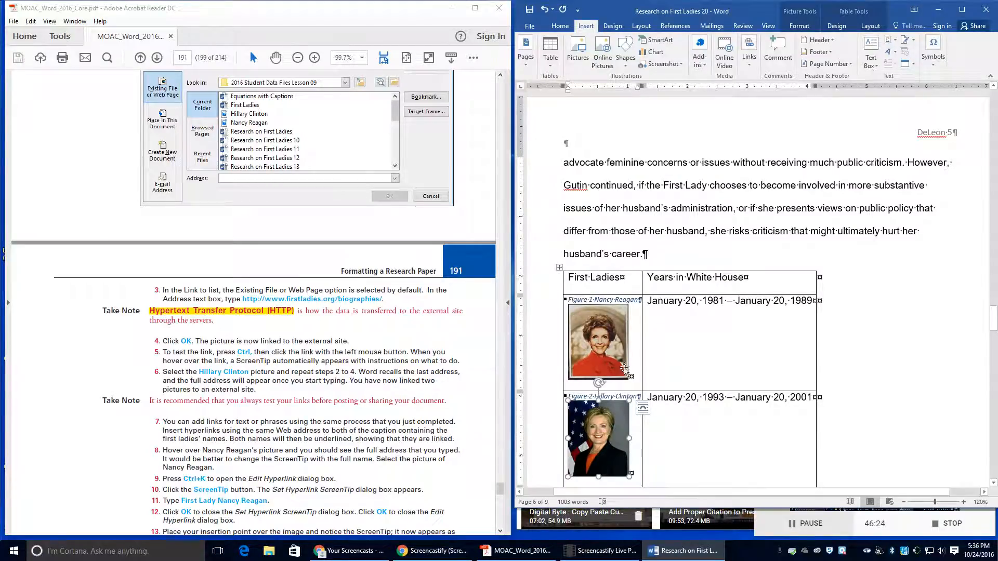
left_click(606, 339)
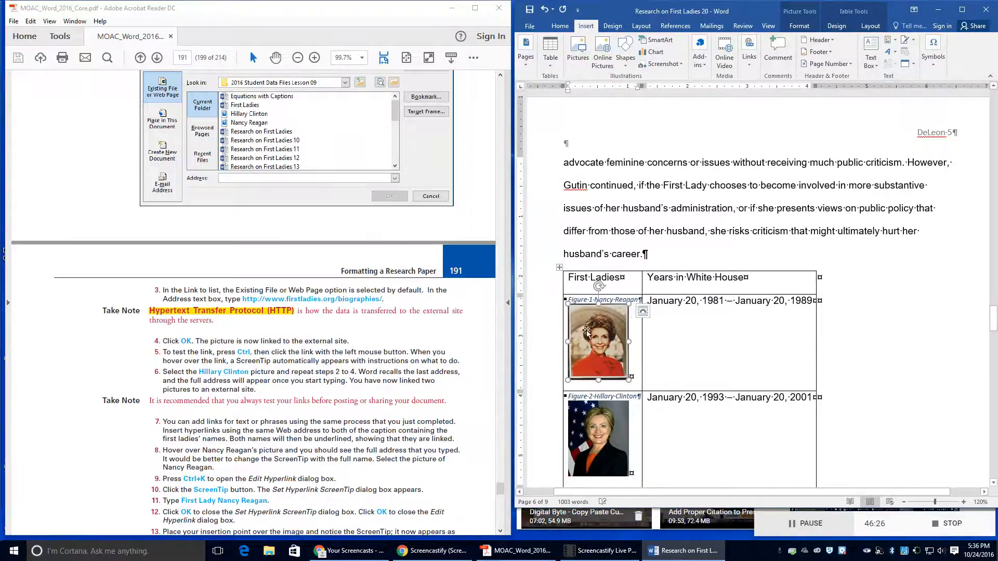
left_click(742, 344)
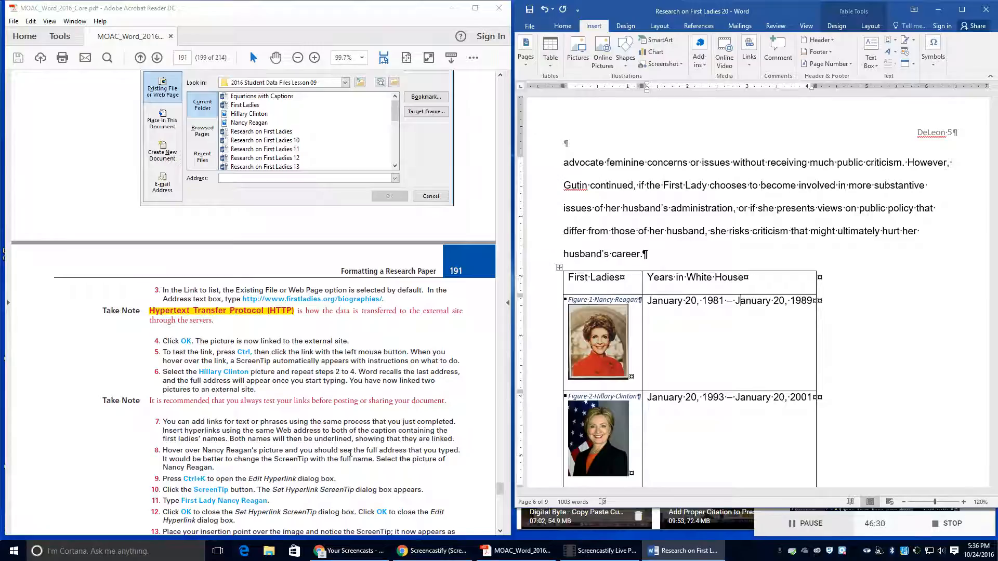
left_click(601, 360)
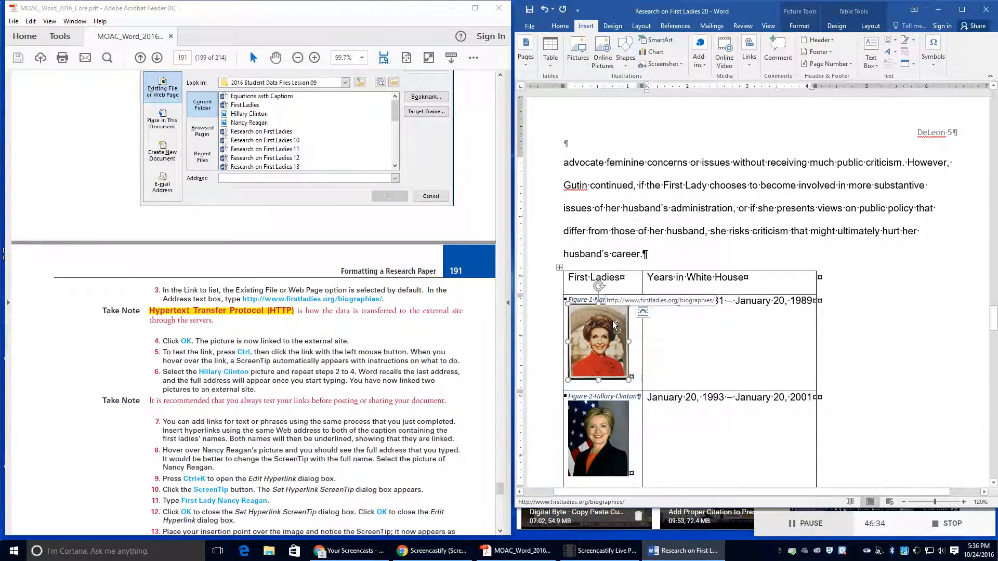
left_click(654, 334)
mouse_move(600, 341)
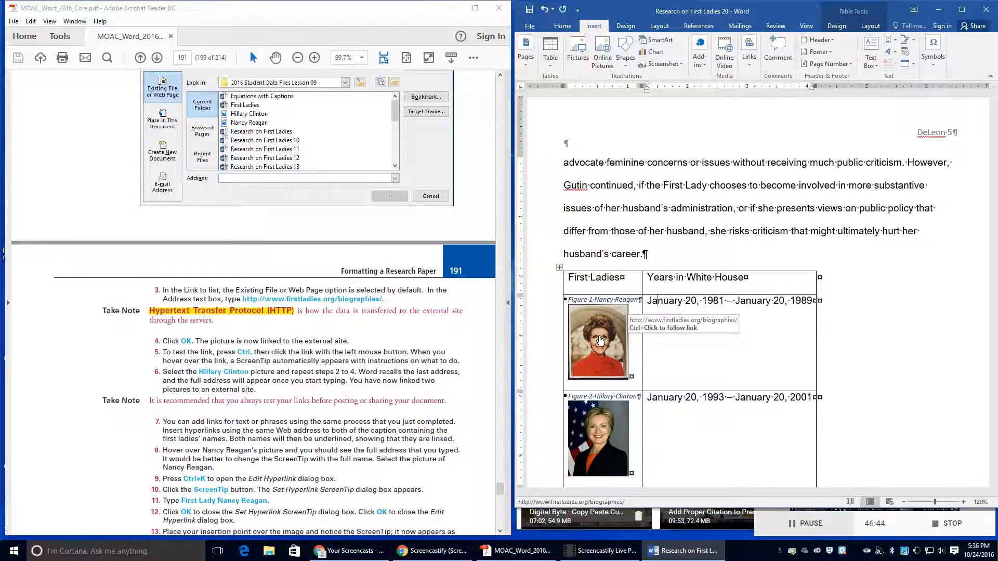
key("ctrl+k")
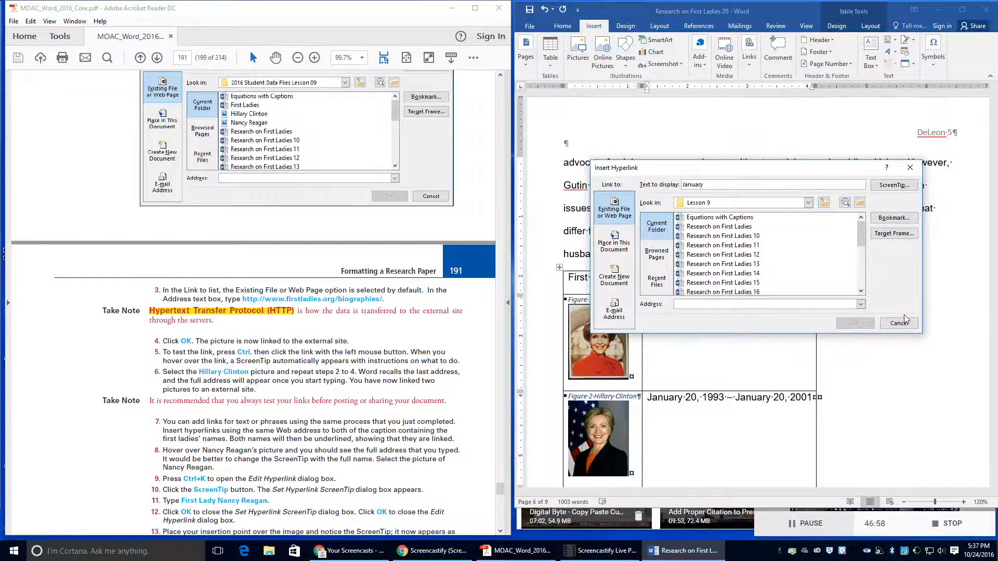
key("Escape")
left_click(600, 337)
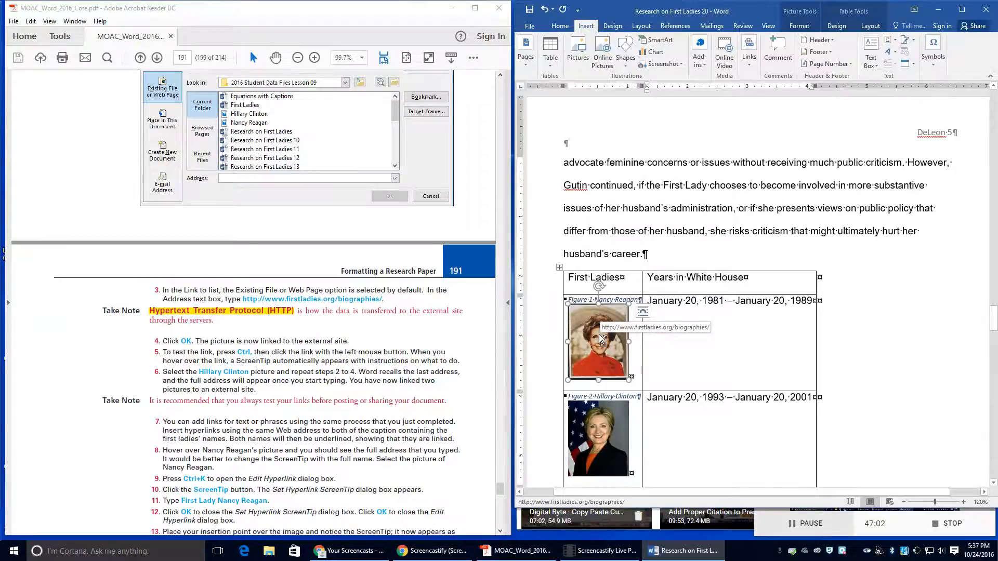
Step: Give the Nancy Reagan picture's hyperlink the ScreenTip 'First Lady Nancy Reagan'
key("ctrl+k")
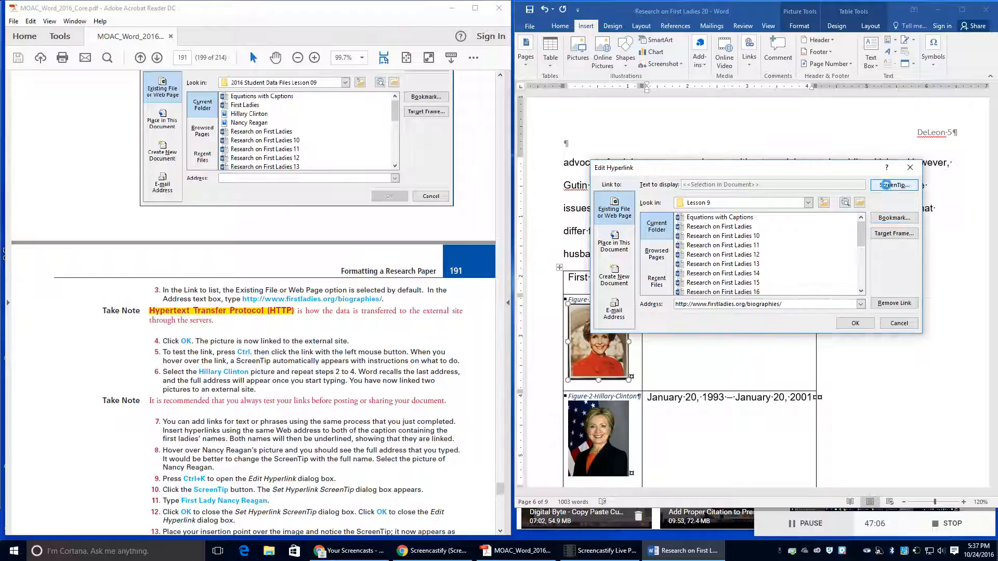
left_click(893, 186)
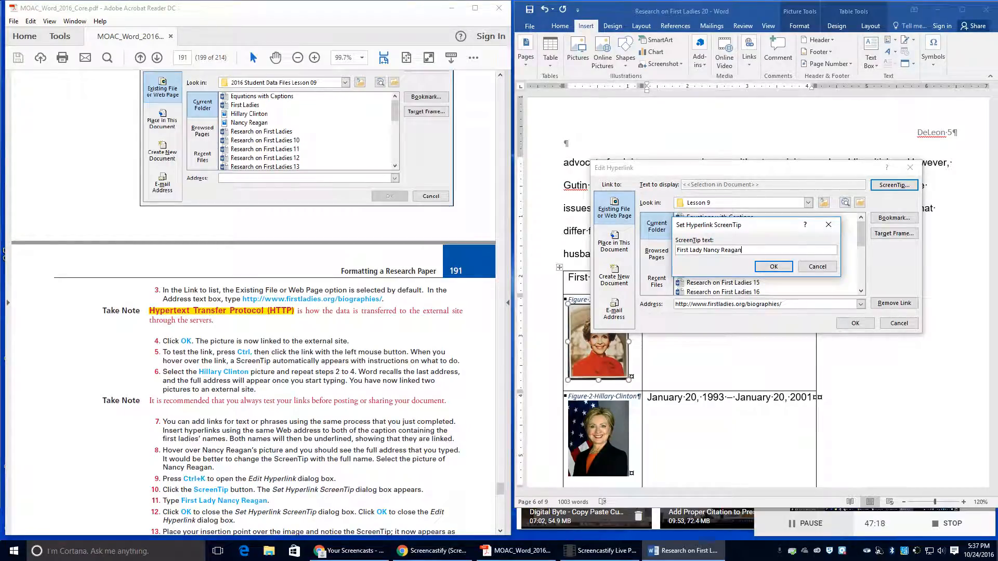
left_click(774, 267)
scroll(334, 439, "down", 1)
scroll(334, 438, "down", 1)
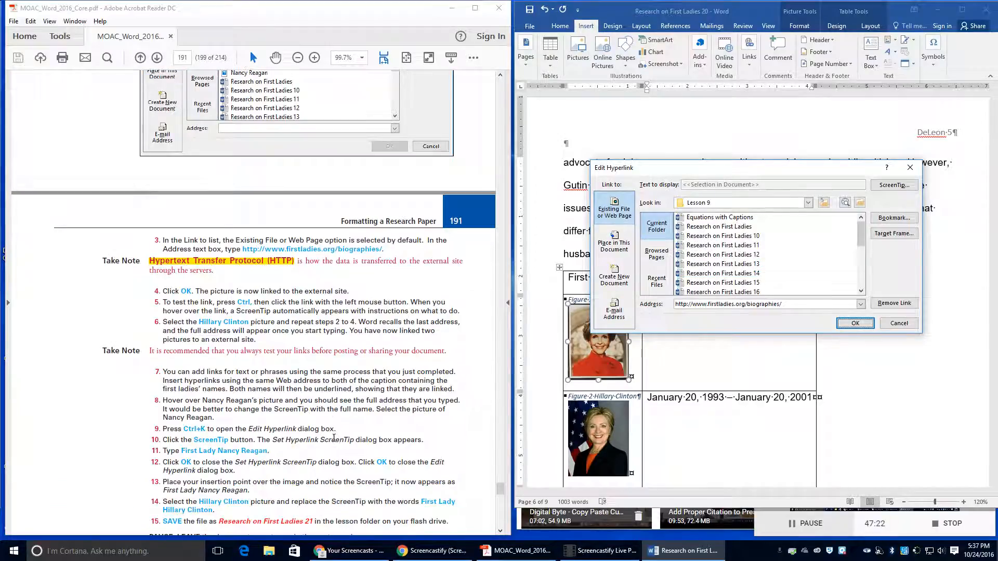
left_click(855, 323)
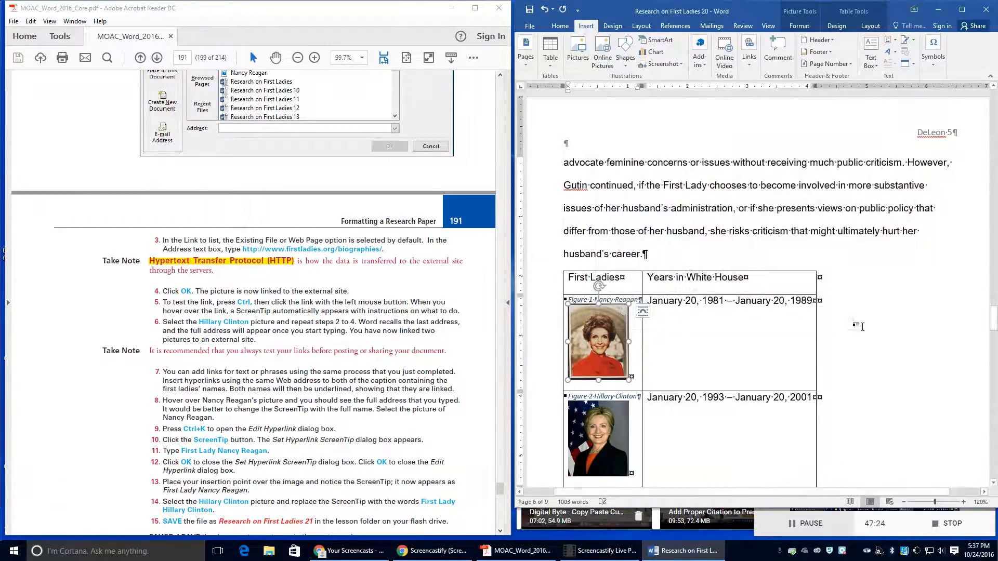
Step: Add the ScreenTip 'First Lady Hillary Clinton' to the Clinton portrait's link and check both tips
left_click(596, 445)
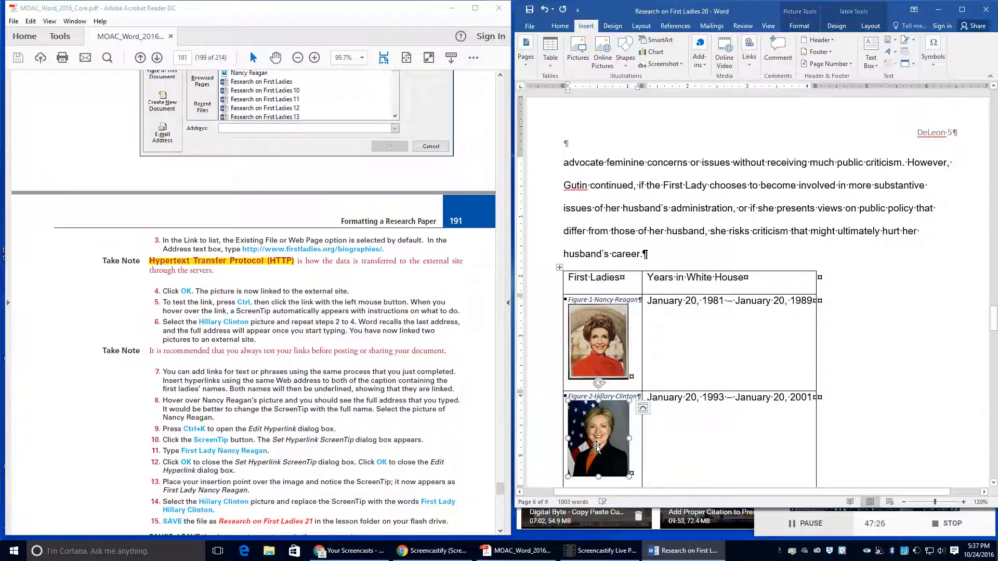
mouse_move(593, 425)
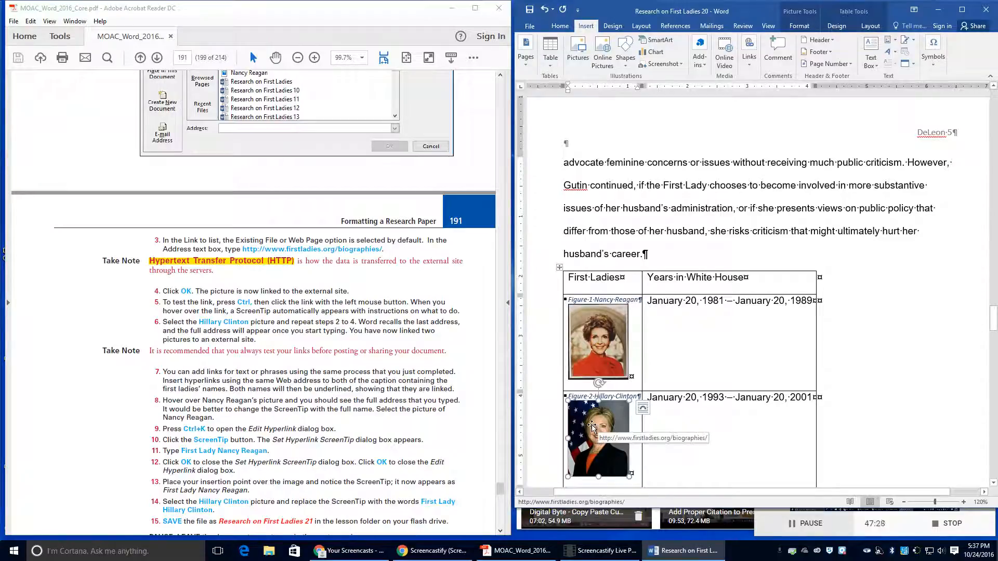
key("ctrl+k")
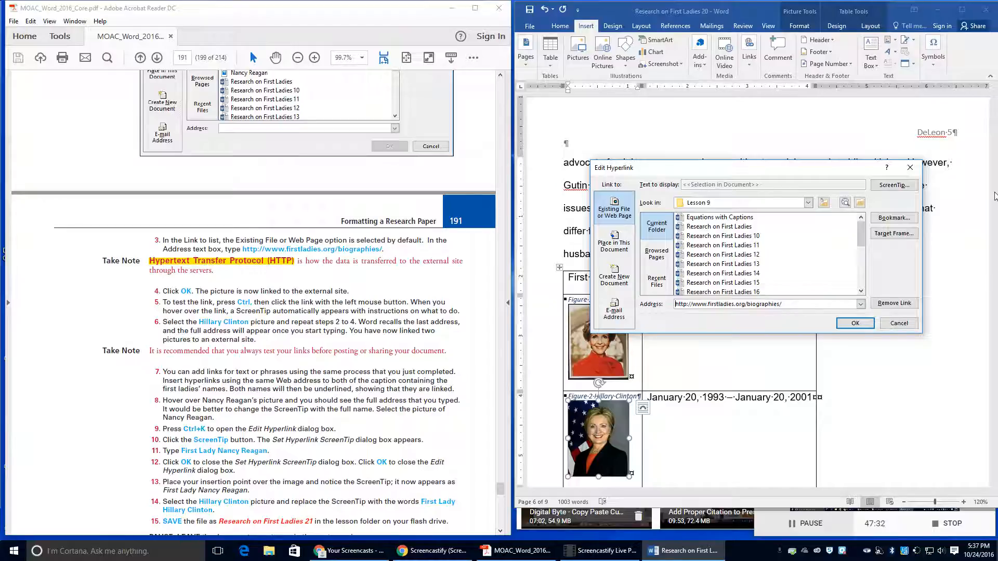
left_click(894, 186)
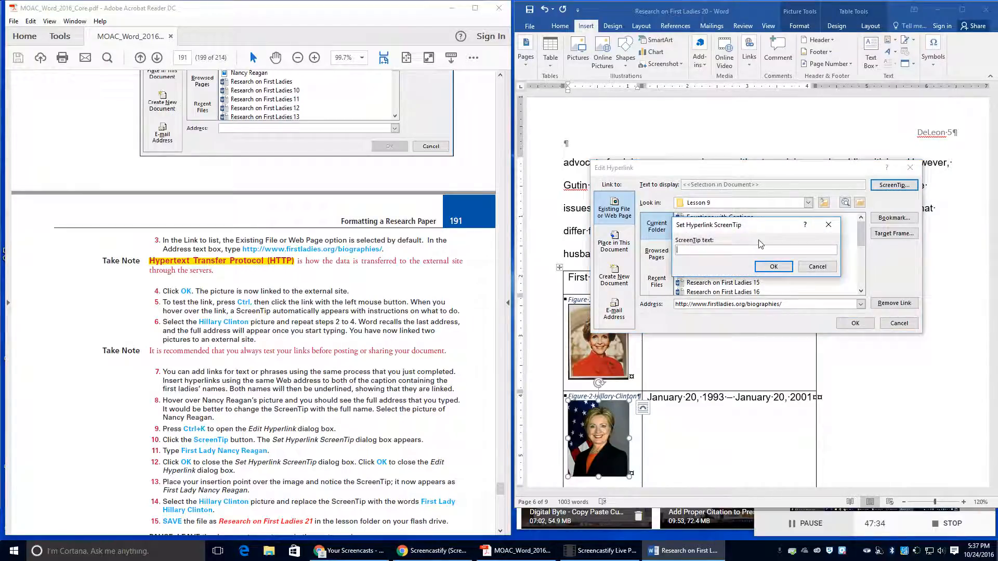
type("First Lady Hillary Clinton")
left_click(780, 267)
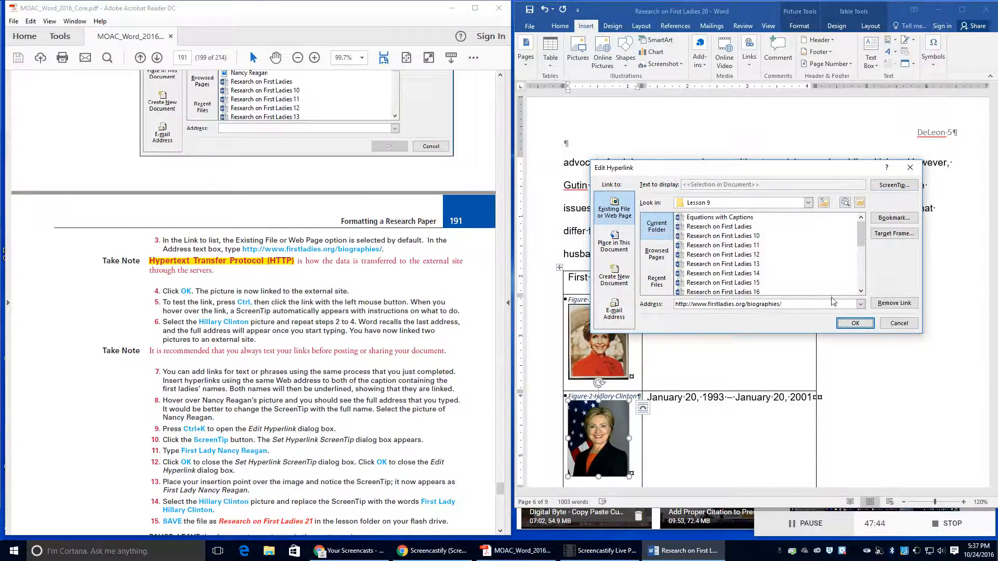
left_click(853, 324)
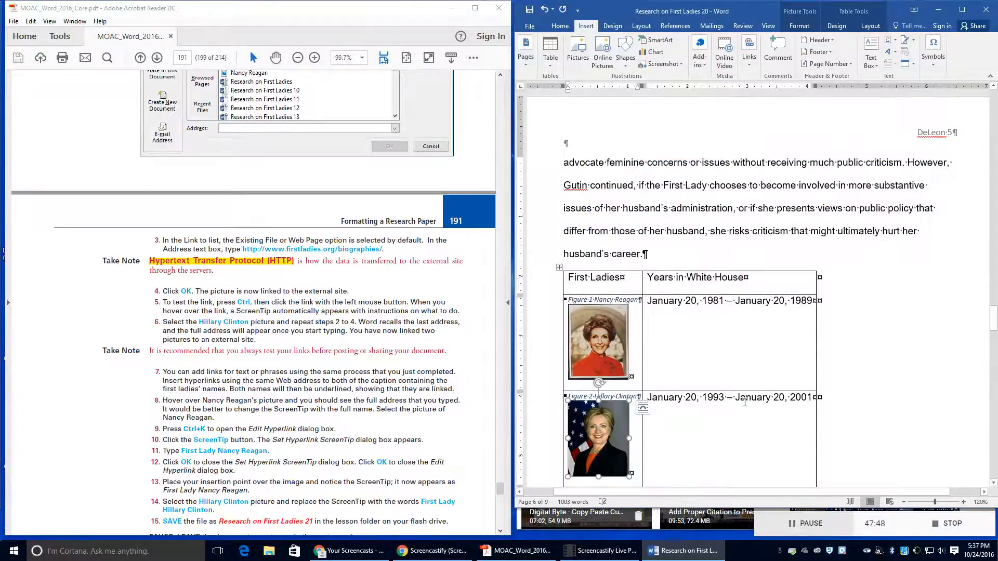
left_click(691, 426)
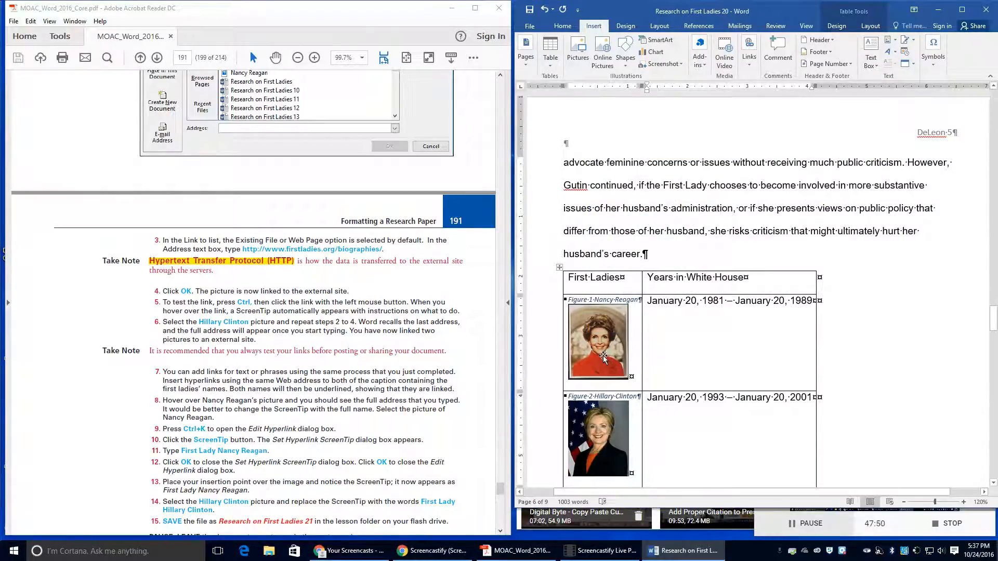
mouse_move(601, 354)
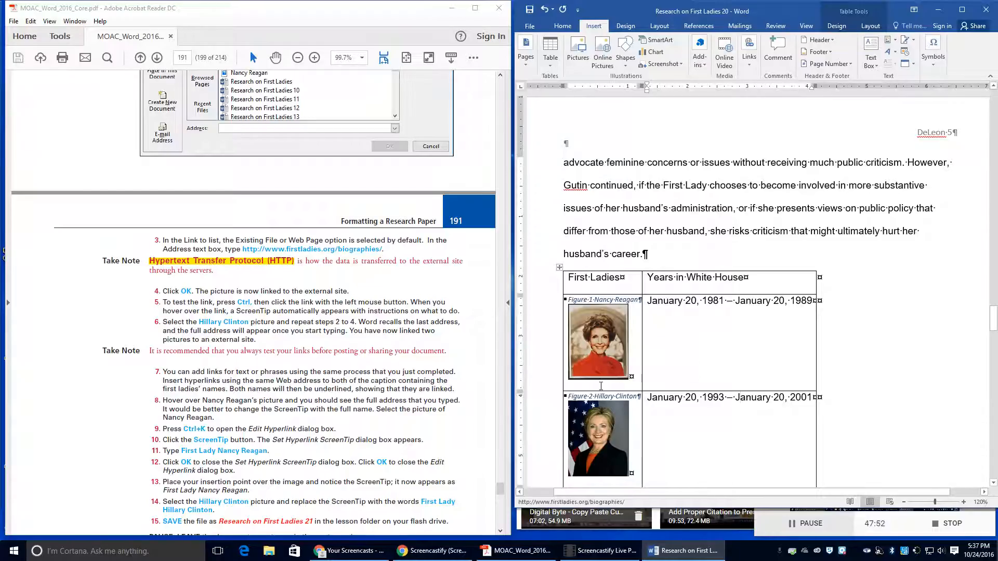
mouse_move(600, 447)
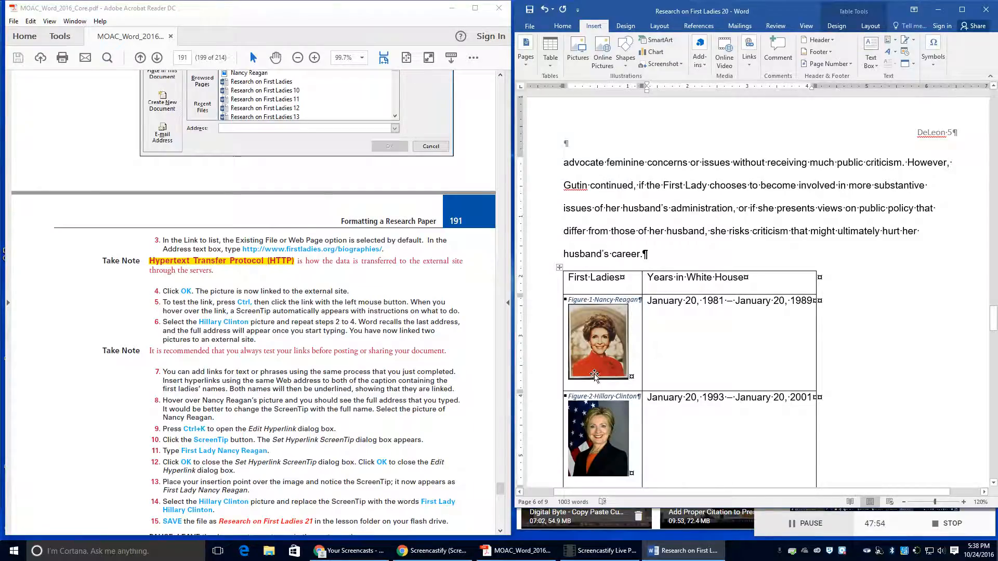
mouse_move(596, 377)
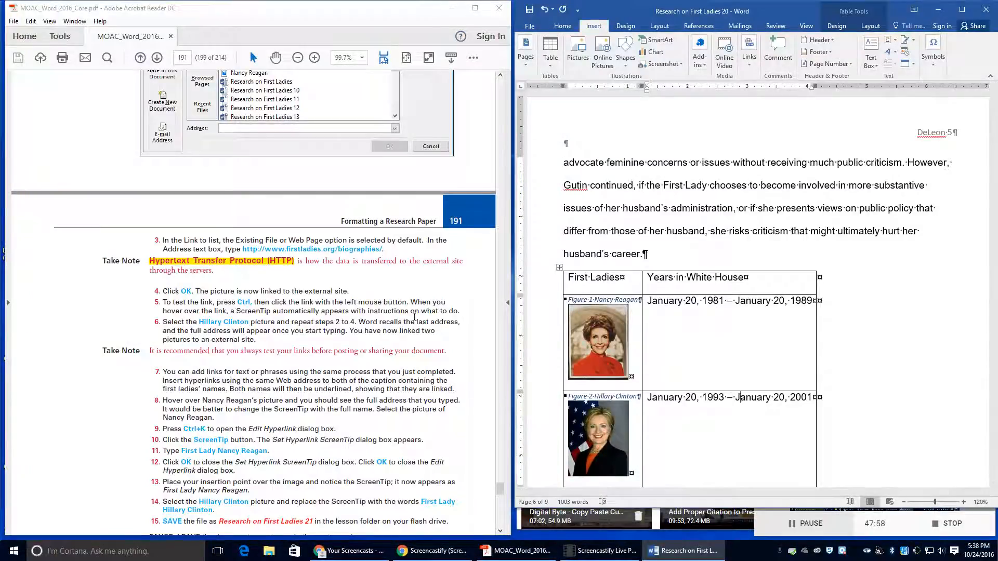
Step: Save a copy in the Lesson 9 folder as Research on First Ladies 21
left_click(531, 26)
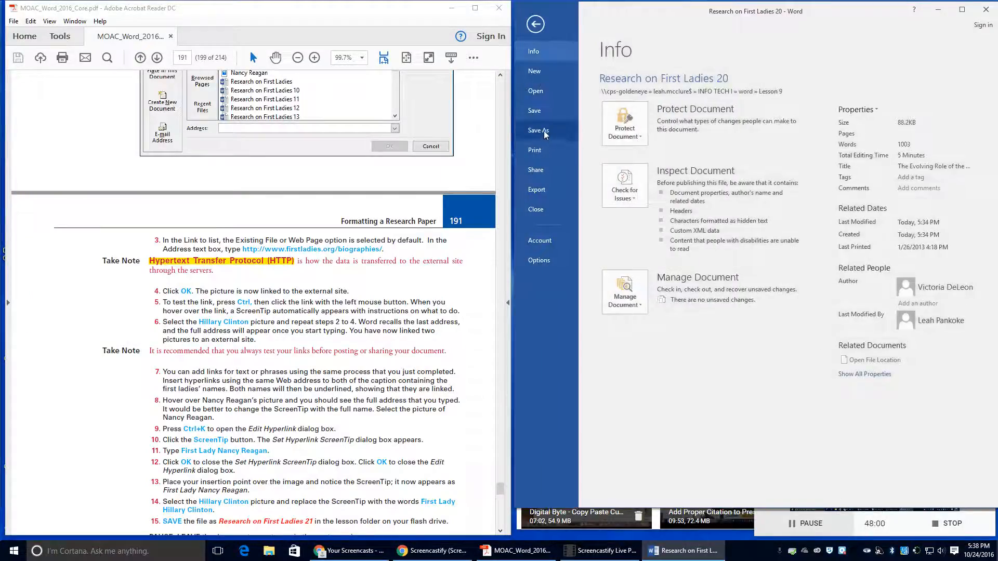
left_click(539, 130)
left_click(785, 101)
left_click(669, 209)
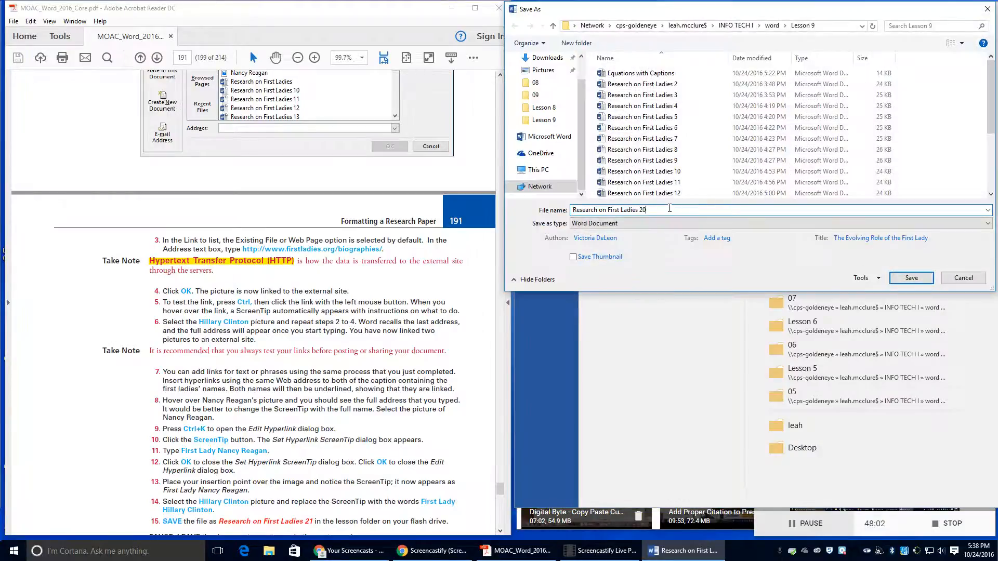
key("BackSpace")
type("1")
left_click(892, 282)
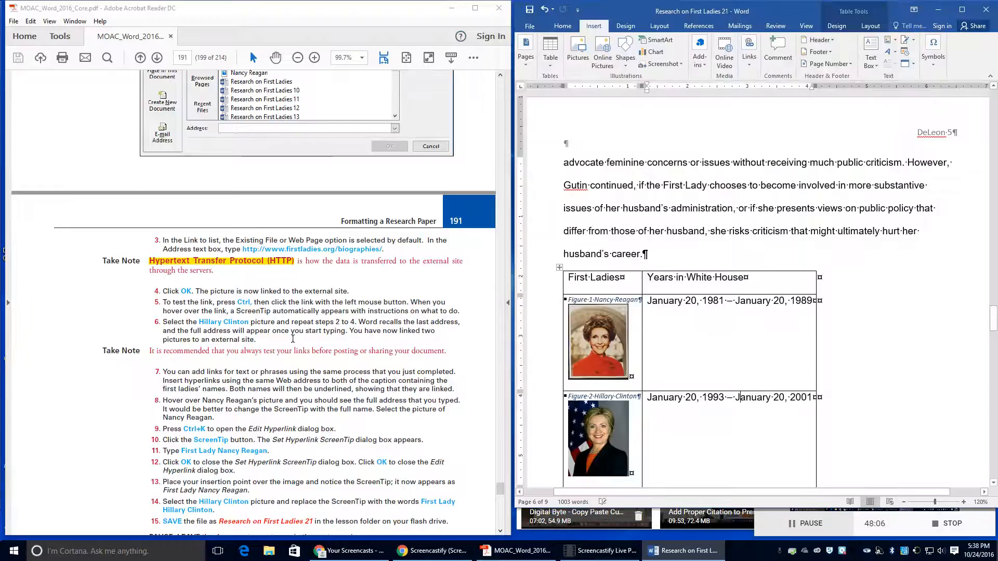
Step: Scroll down to the Hillary Clinton portrait and select it
scroll(299, 340, "down", 3)
scroll(299, 340, "down", 3)
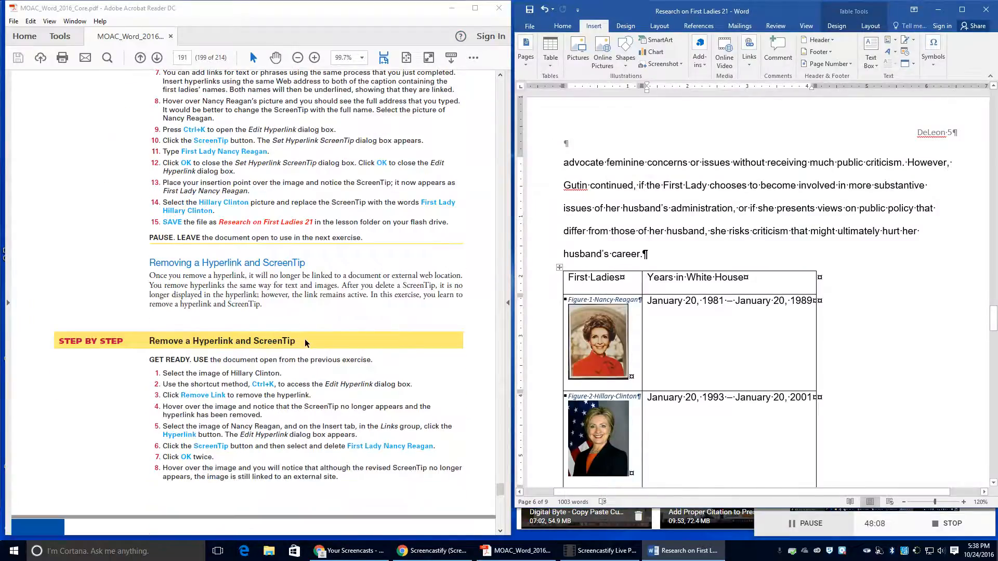
scroll(306, 343, "down", 1)
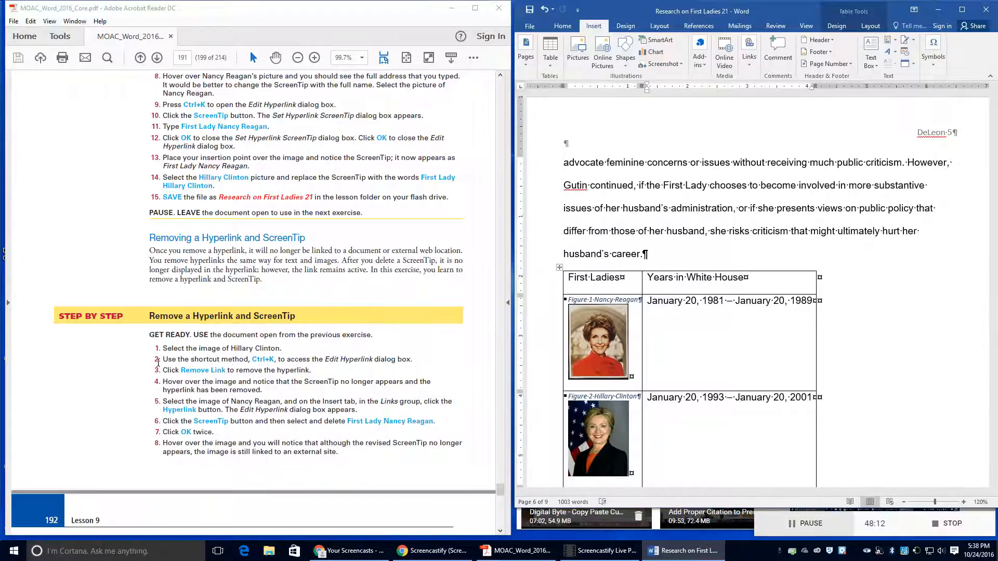
left_click(602, 424)
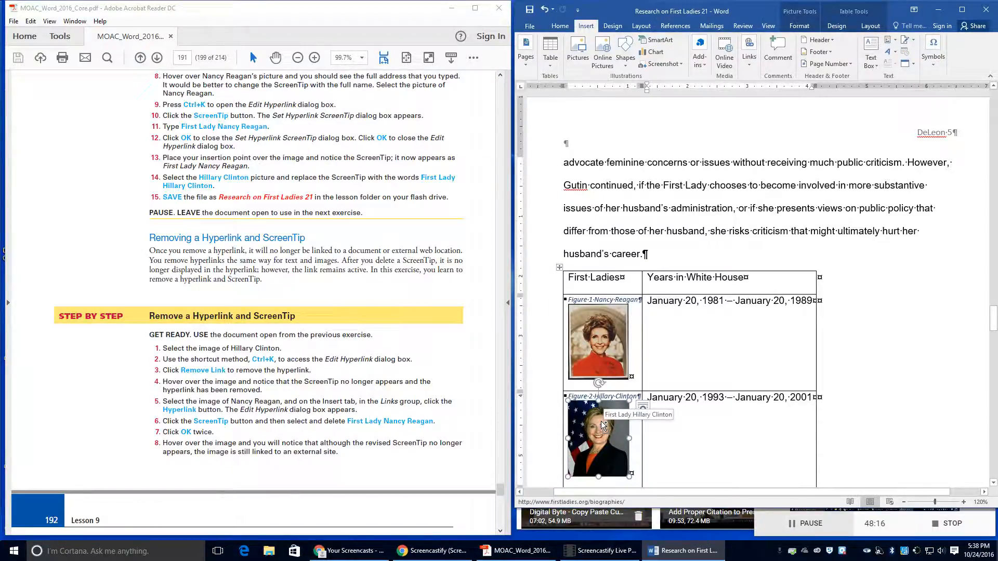
Step: Remove the web link from the Hillary Clinton picture
key("ctrl+k")
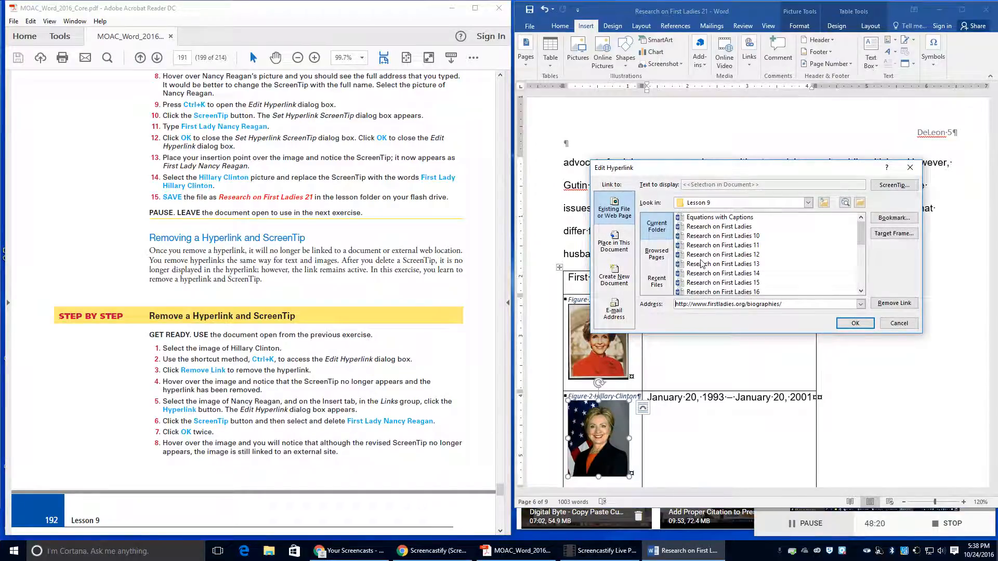
left_click(895, 303)
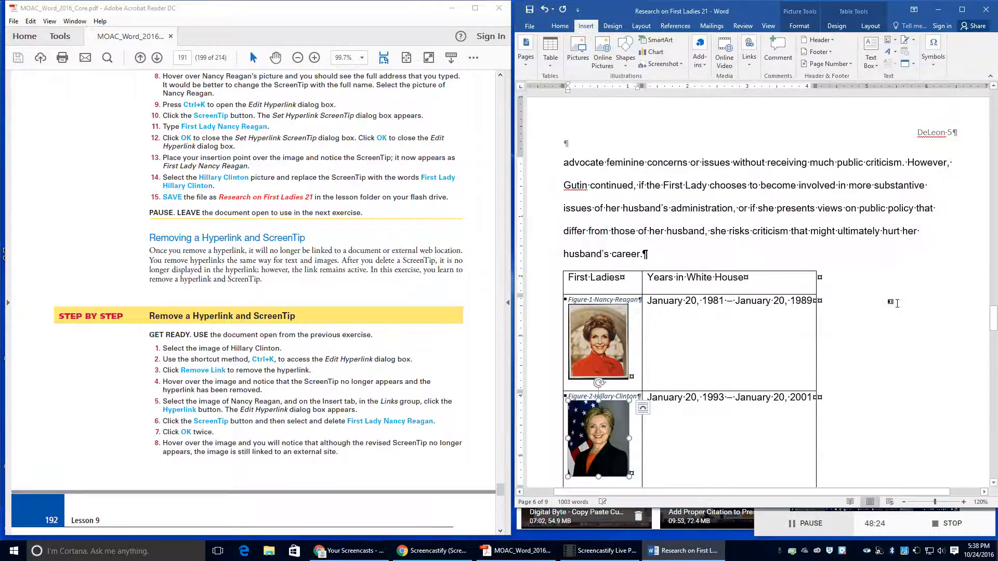
left_click(705, 363)
left_click(608, 434)
left_click(644, 408)
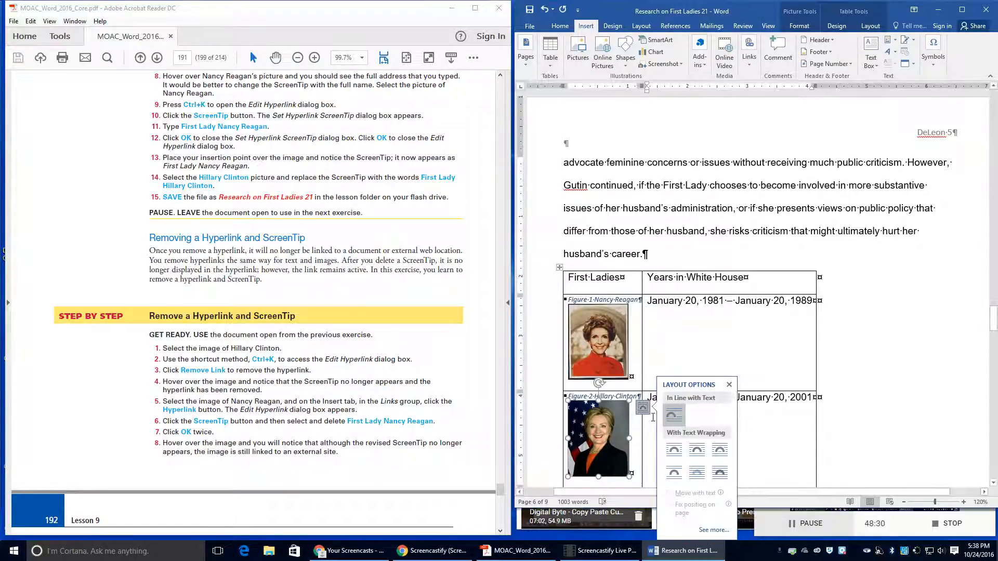
left_click(651, 421)
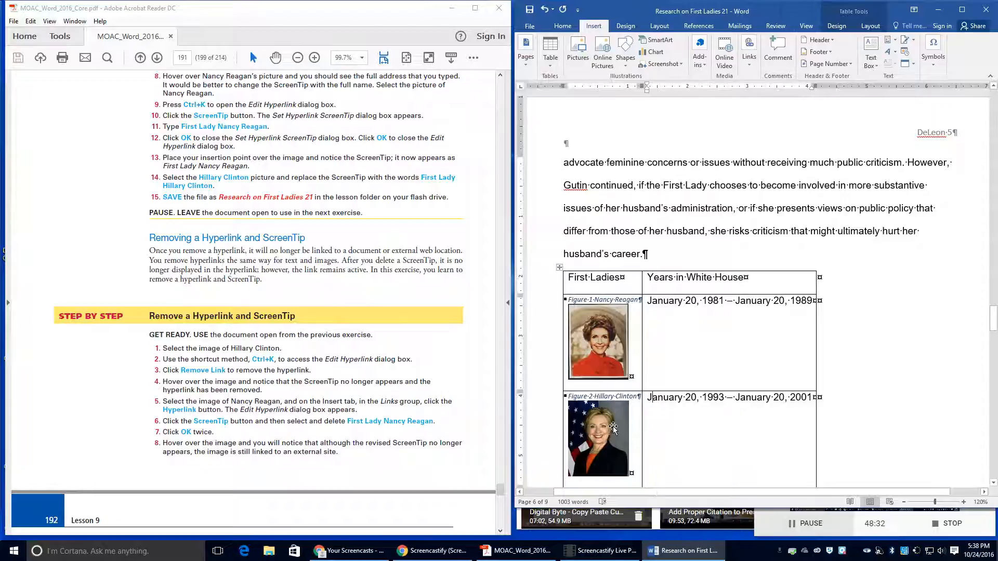
Step: Select the Nancy Reagan picture and bring up its hyperlink settings
left_click(615, 329)
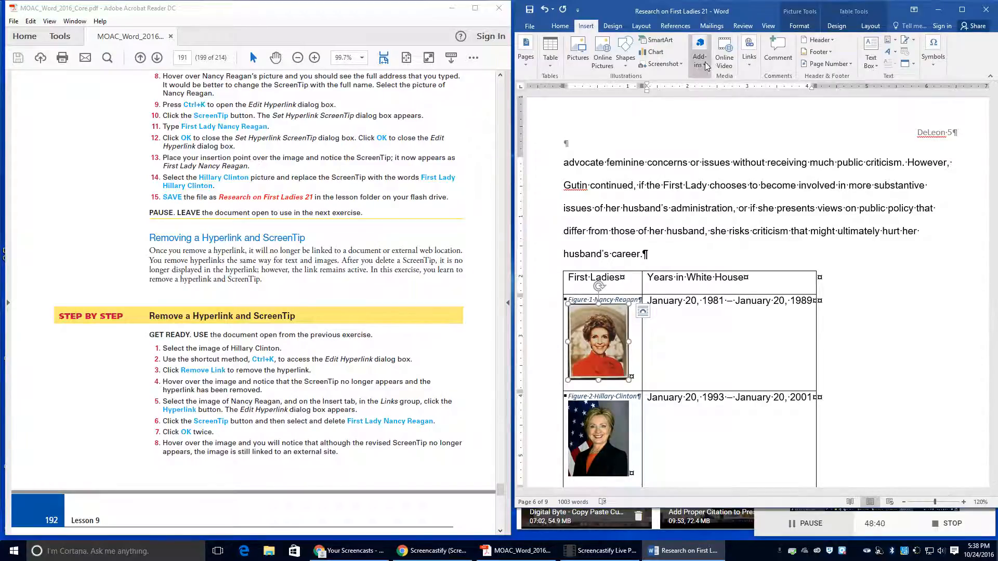
left_click(753, 64)
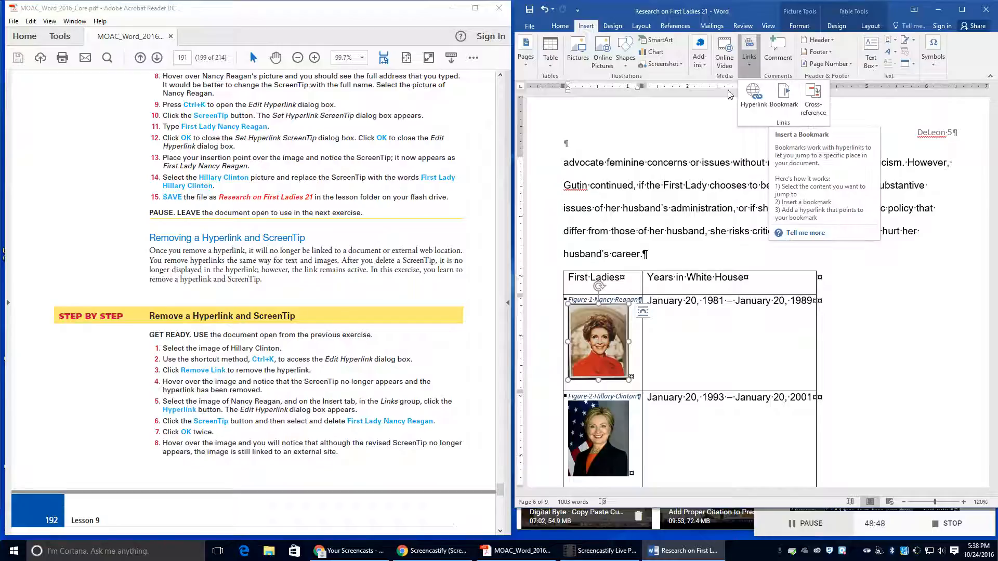
left_click(750, 65)
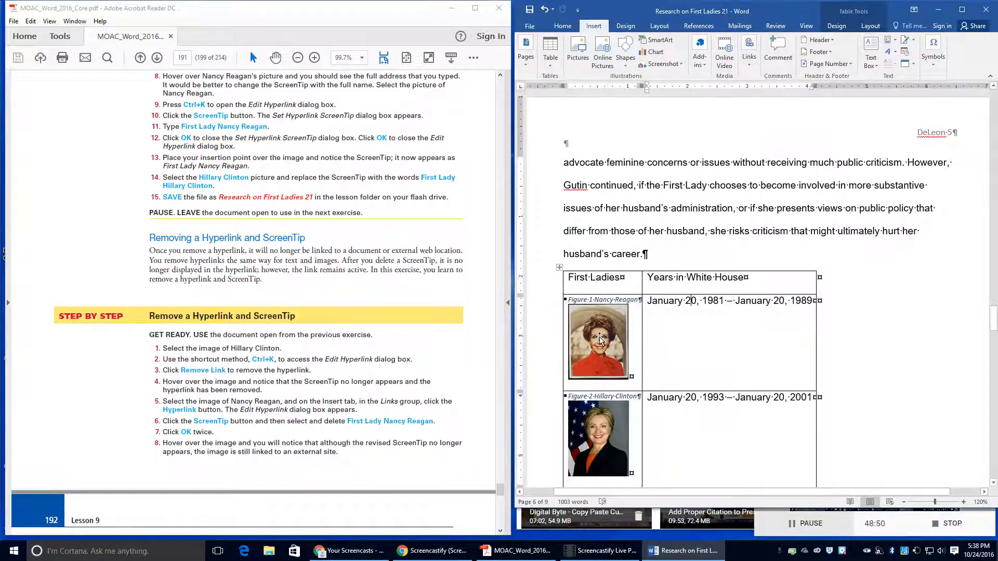
left_click(743, 57)
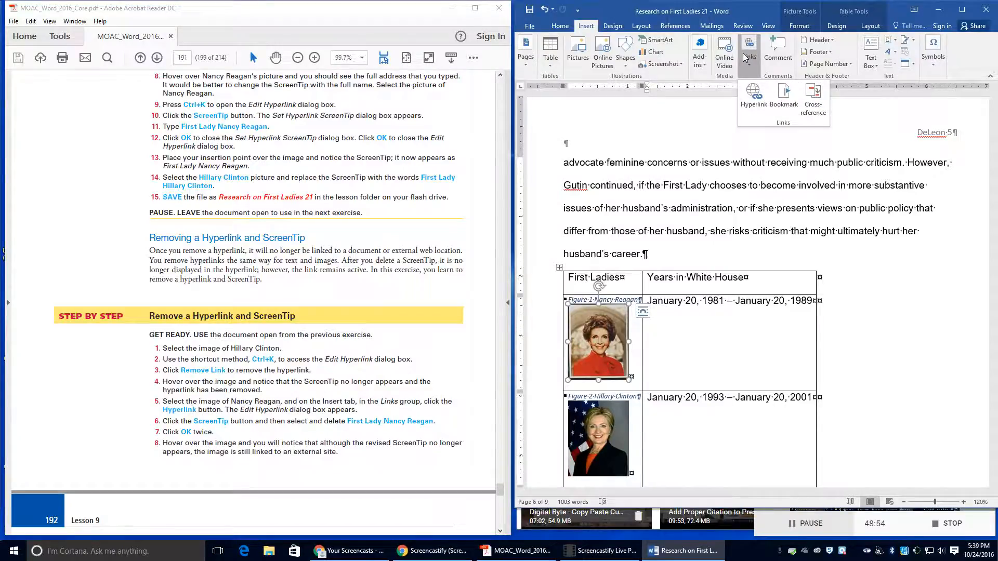
left_click(753, 97)
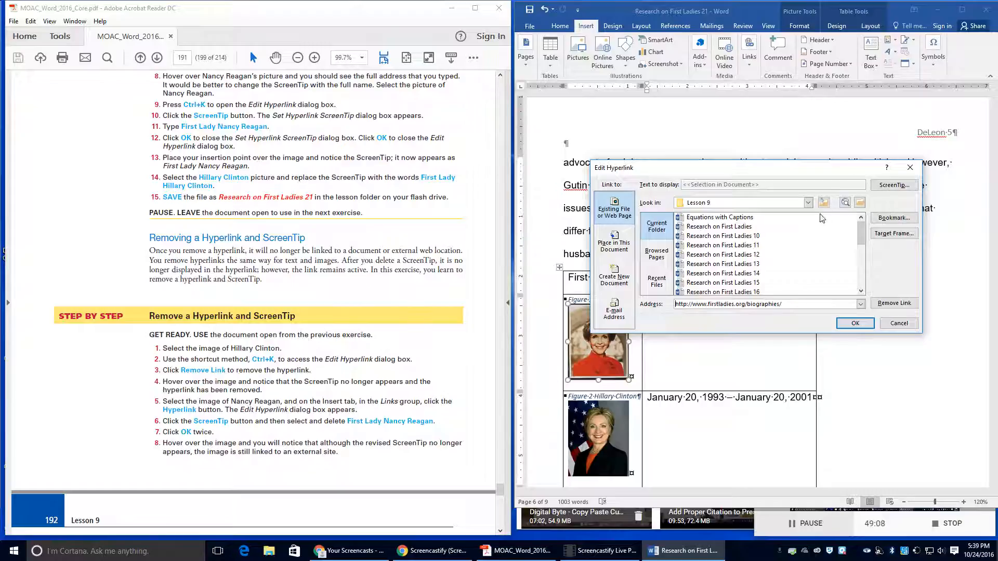
Step: Delete the 'First Lady Nancy Reagan' ScreenTip from the Reagan picture's link and apply it
left_click(882, 187)
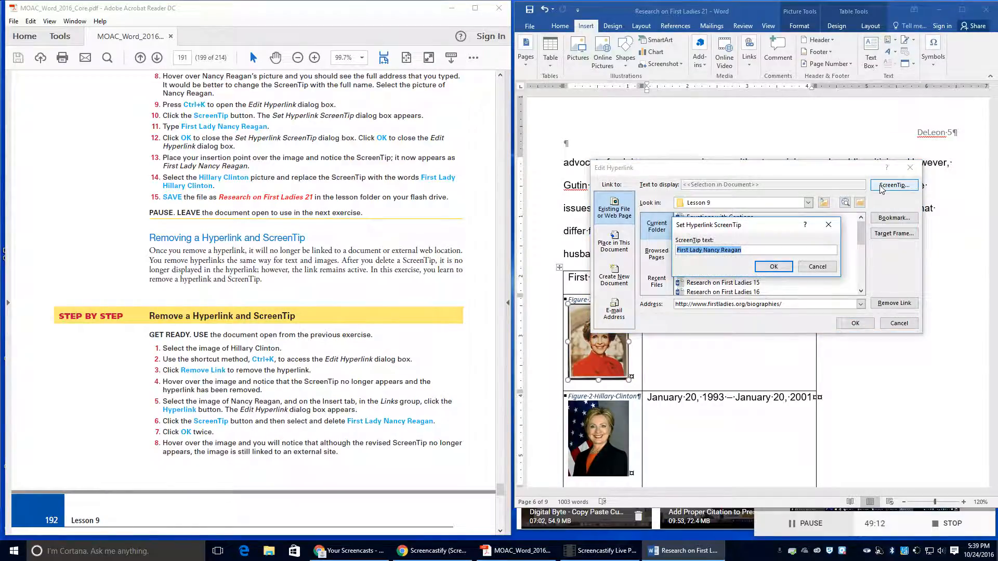
key("Delete")
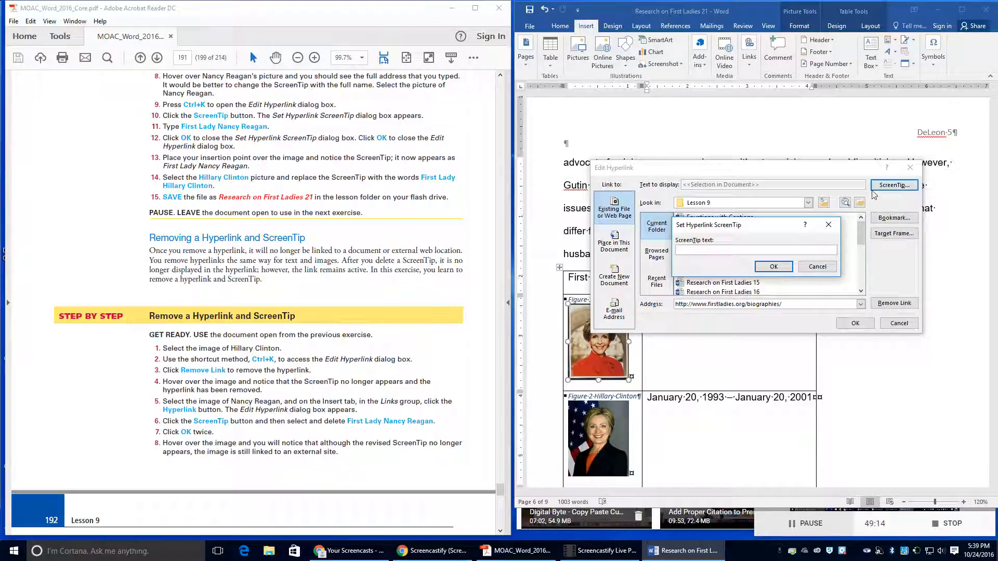
left_click(787, 266)
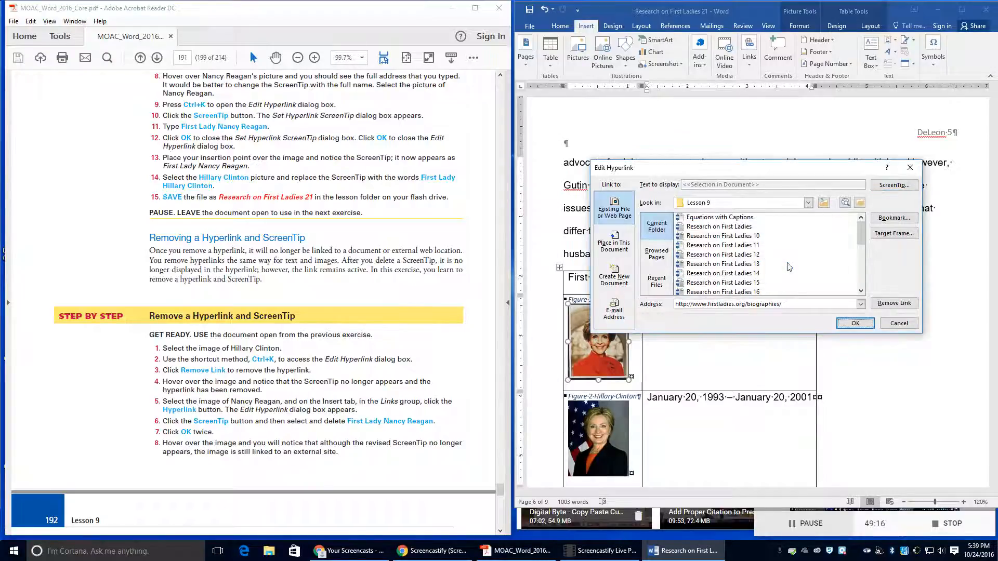
left_click(856, 323)
left_click(878, 293)
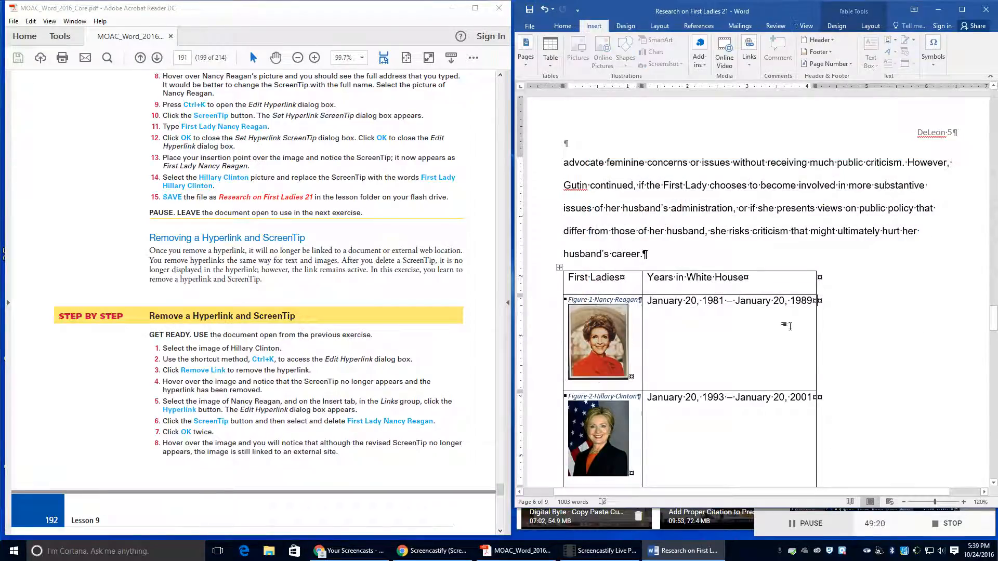
mouse_move(607, 351)
scroll(555, 341, "down", 2)
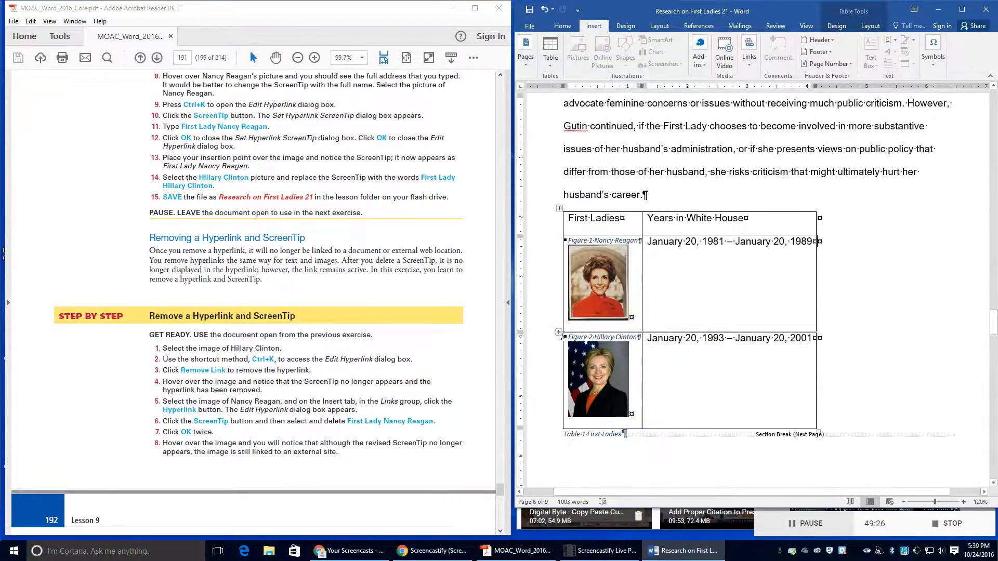
scroll(347, 399, "down", 5)
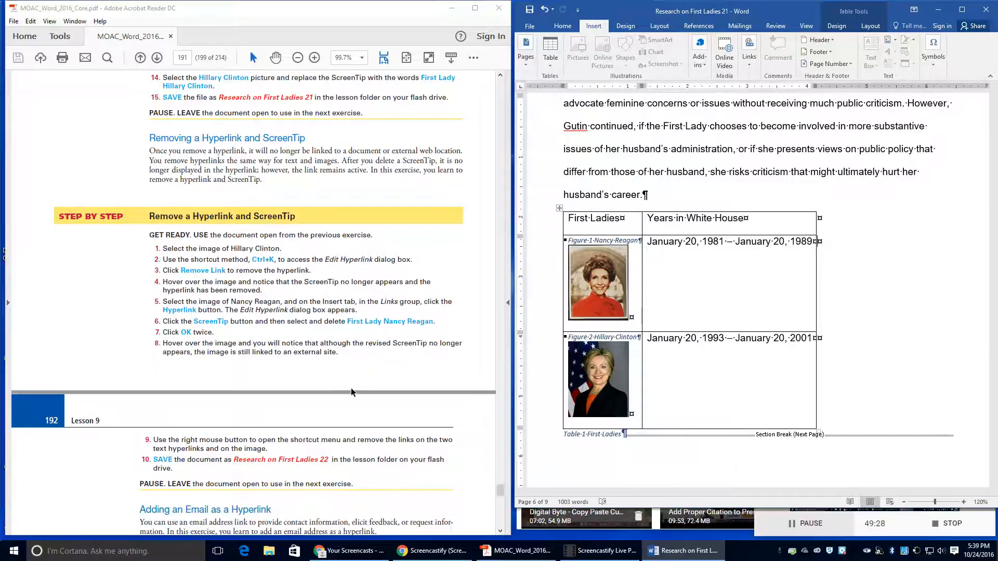
Step: Remove the Nancy Reagan picture's hyperlink and save as Research on First Ladies 22 in Lesson 9
right_click(586, 298)
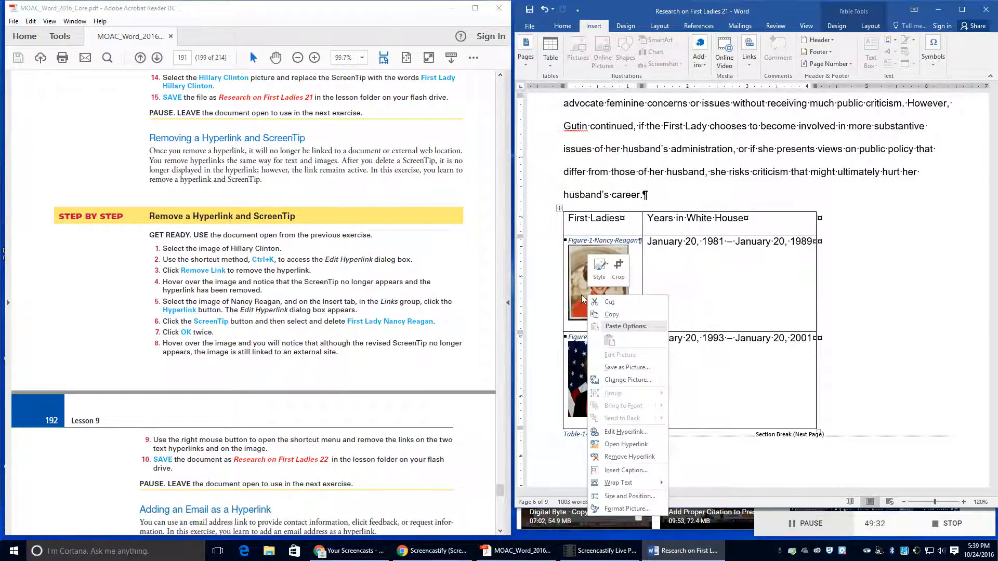
left_click(618, 457)
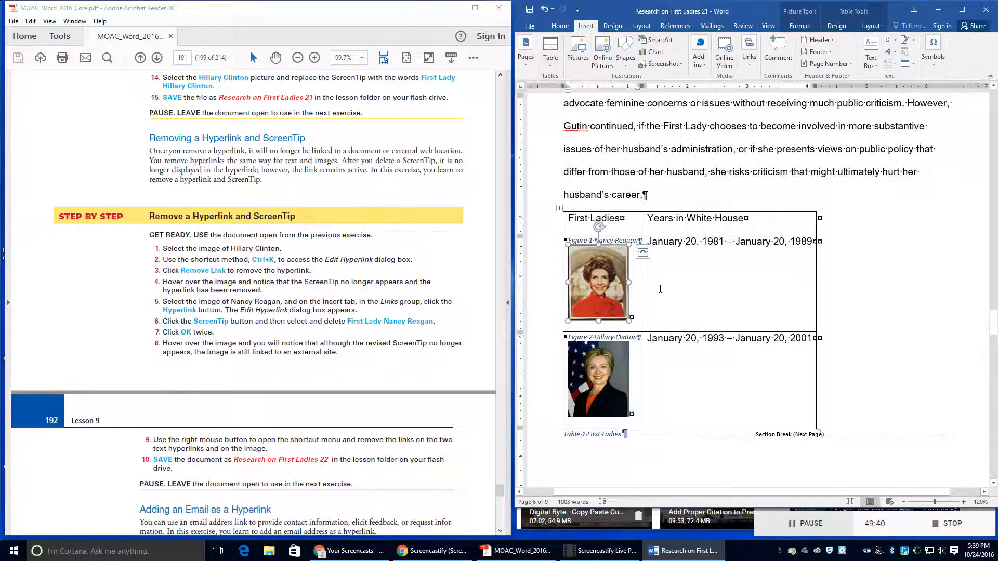
left_click(529, 26)
left_click(542, 142)
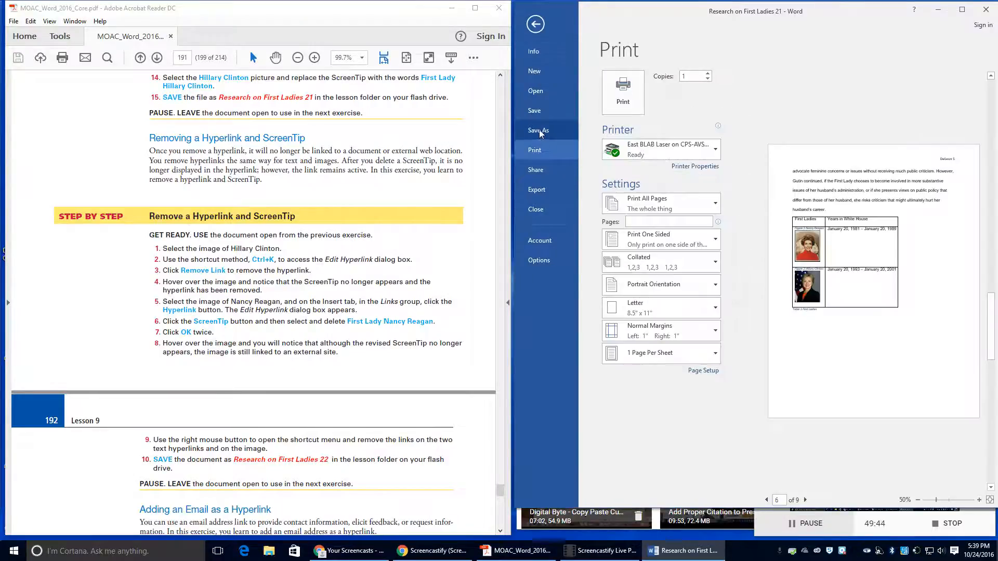
left_click(541, 133)
left_click(801, 104)
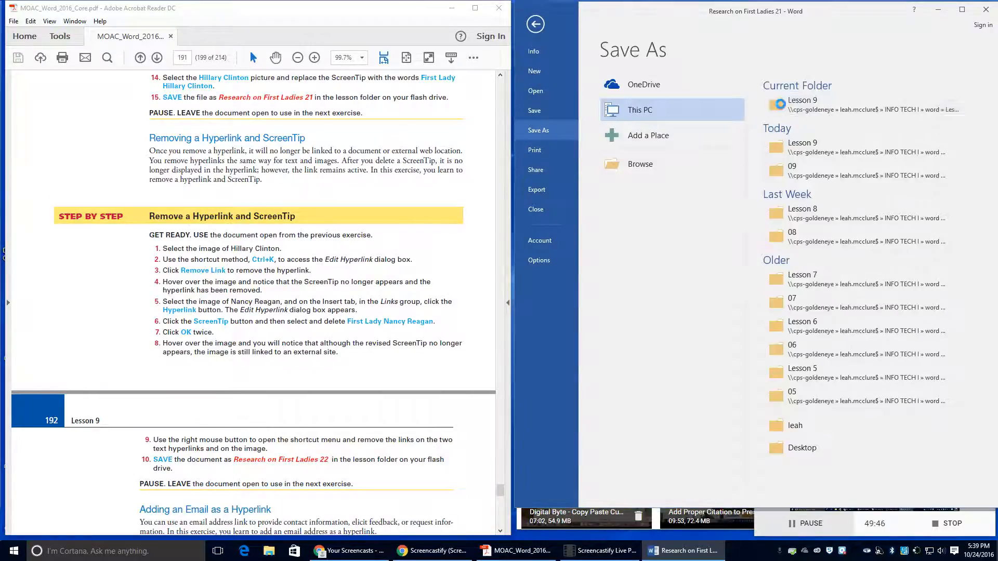
left_click(675, 209)
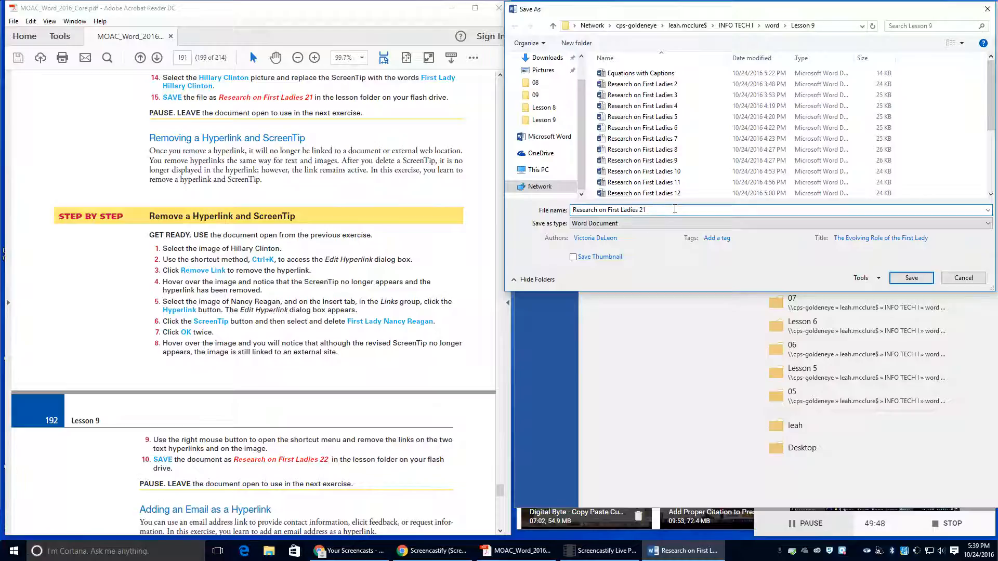
key("BackSpace")
type("2")
left_click(911, 278)
scroll(251, 301, "down", 5)
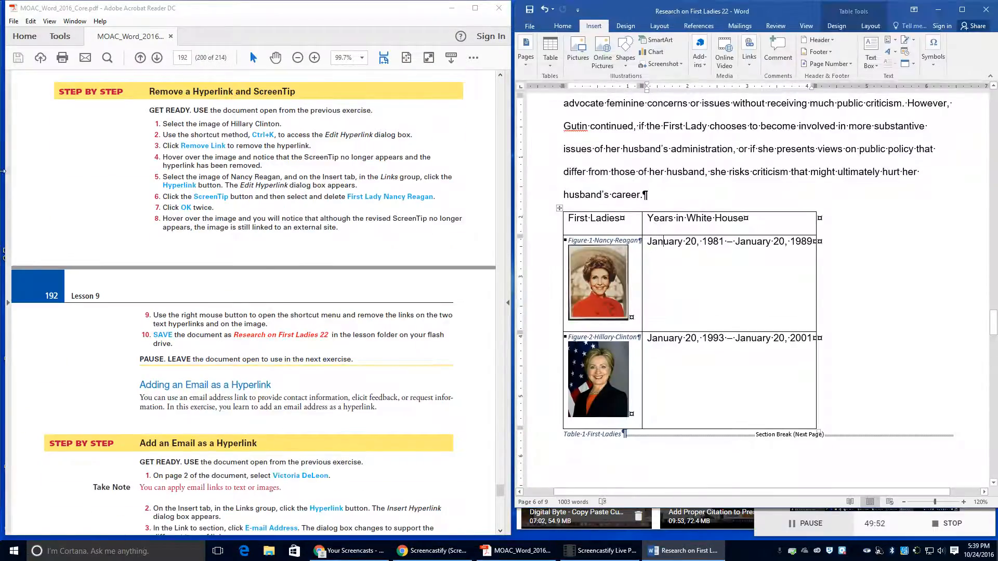
Step: Scroll back up to the report's first text page and select the author's name line
scroll(272, 286, "down", 5)
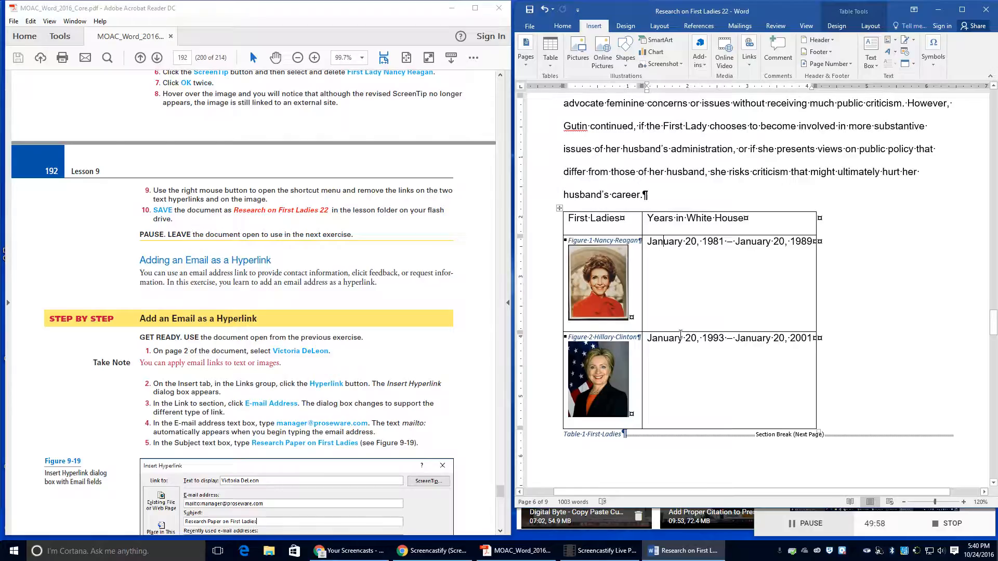
scroll(680, 335, "up", 12)
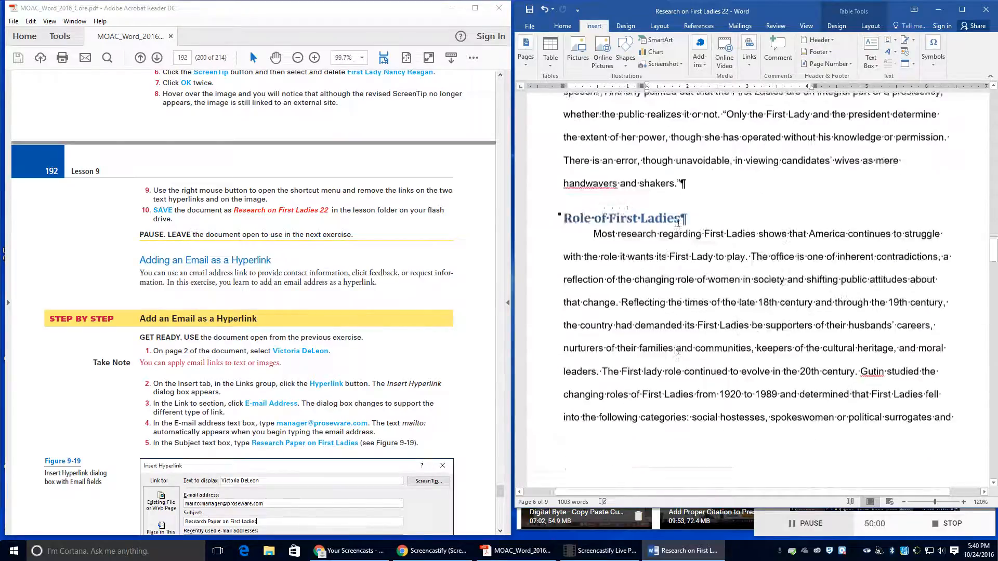
scroll(678, 223, "up", 15)
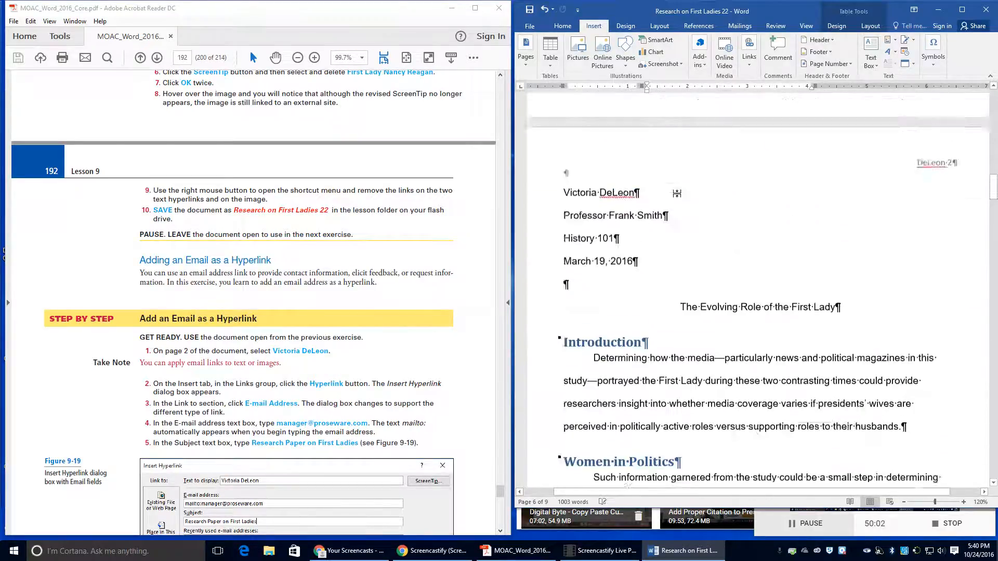
scroll(677, 193, "up", 3)
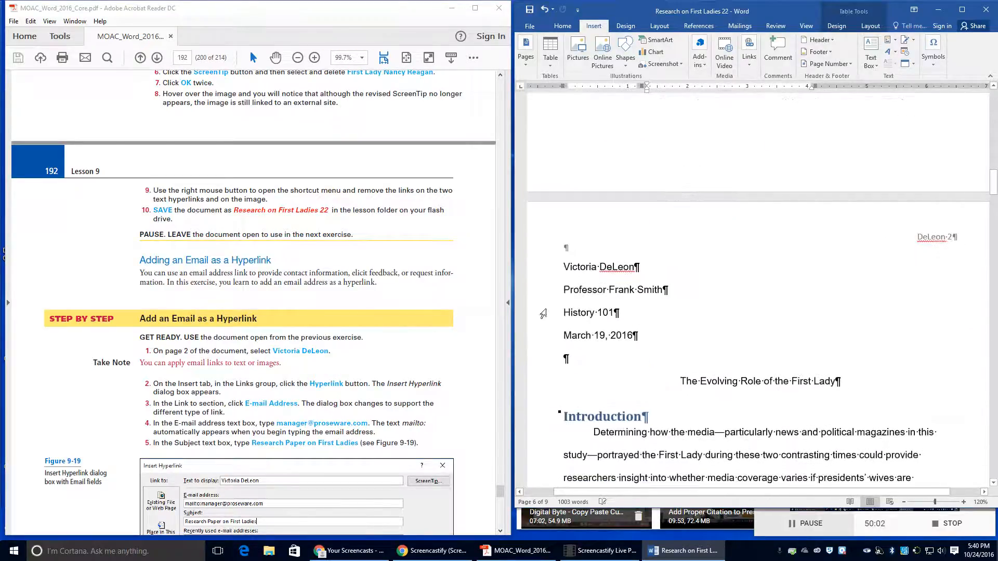
left_click(568, 267)
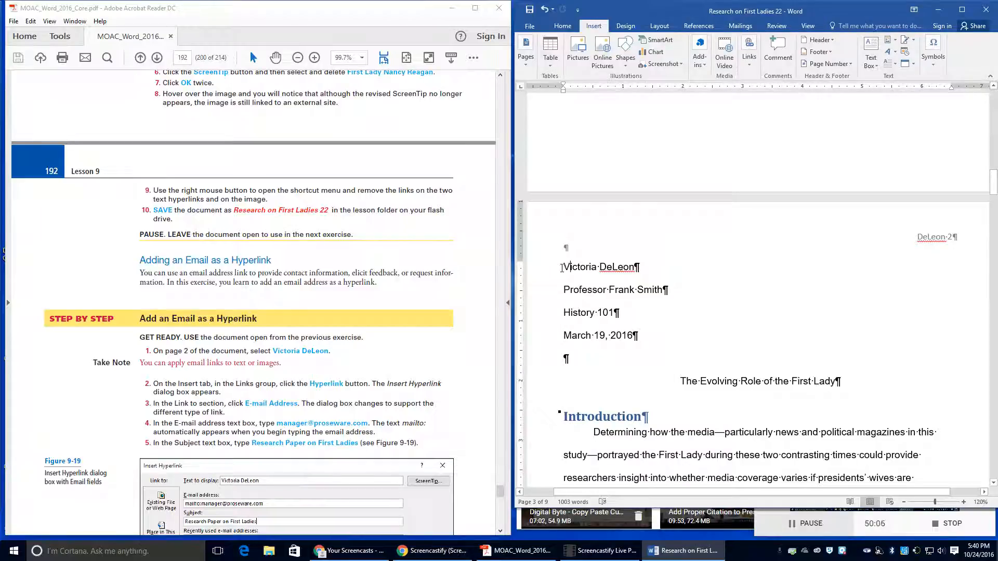
left_click_drag(562, 268, 647, 268)
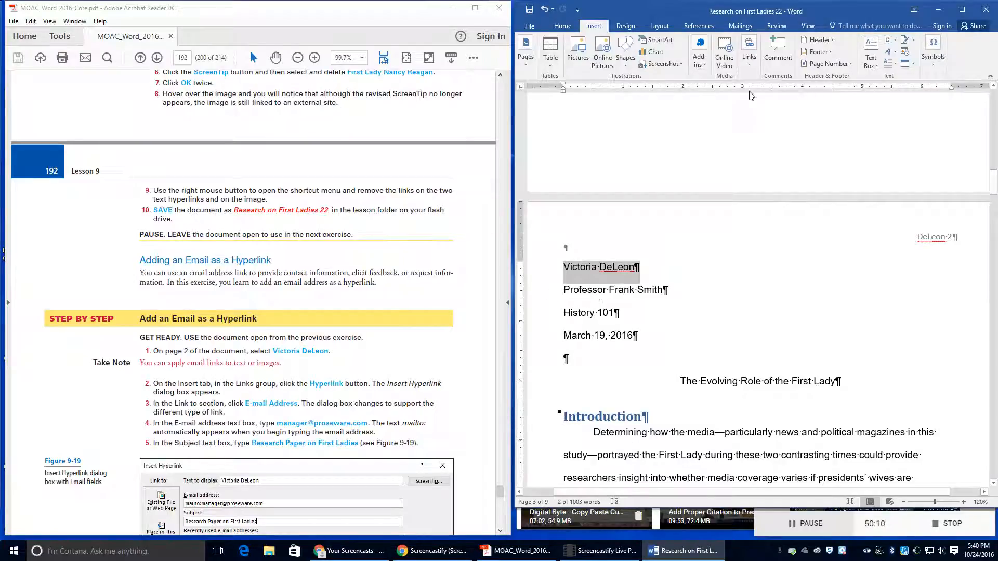
Step: Link the name to the manager's e-mail address with subject 'Research Paper on First Ladies'
left_click(748, 63)
left_click(754, 95)
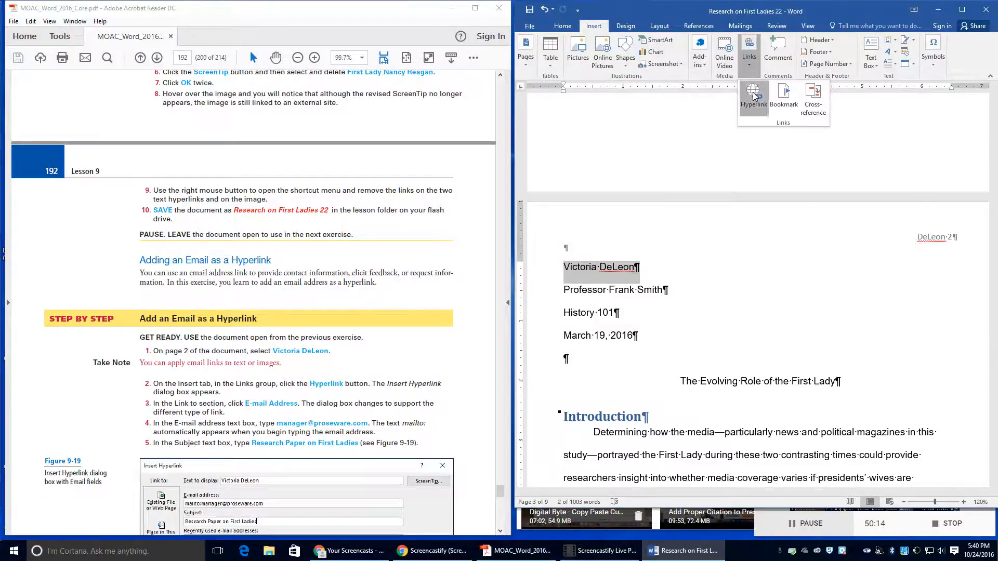
left_click(611, 310)
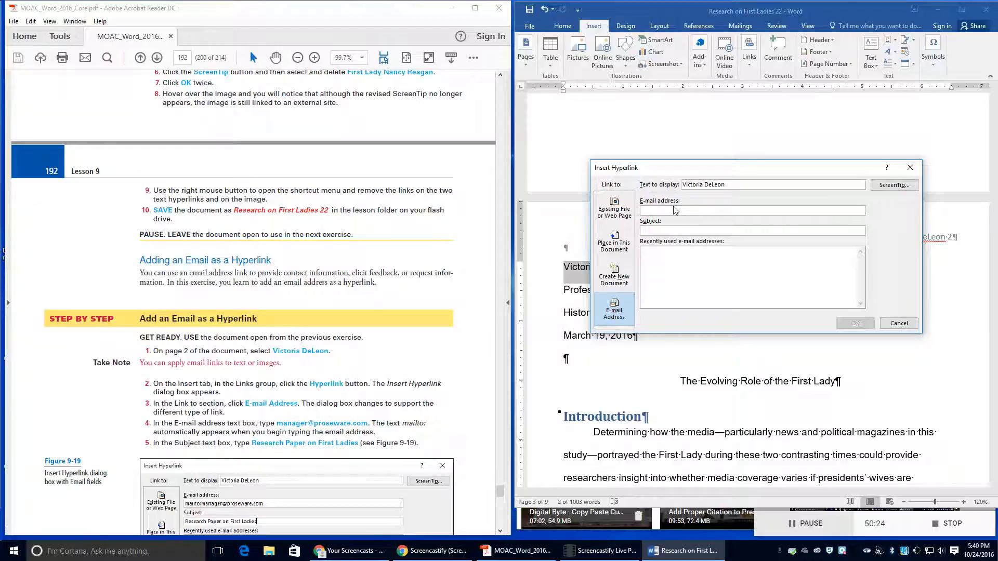
key("BackSpace")
key("BackSpace")
key("BackSpace")
key("BackSpace")
key("BackSpace")
key("BackSpace")
key("BackSpace")
key("BackSpace")
key("BackSpace")
key("BackSpace")
key("BackSpace")
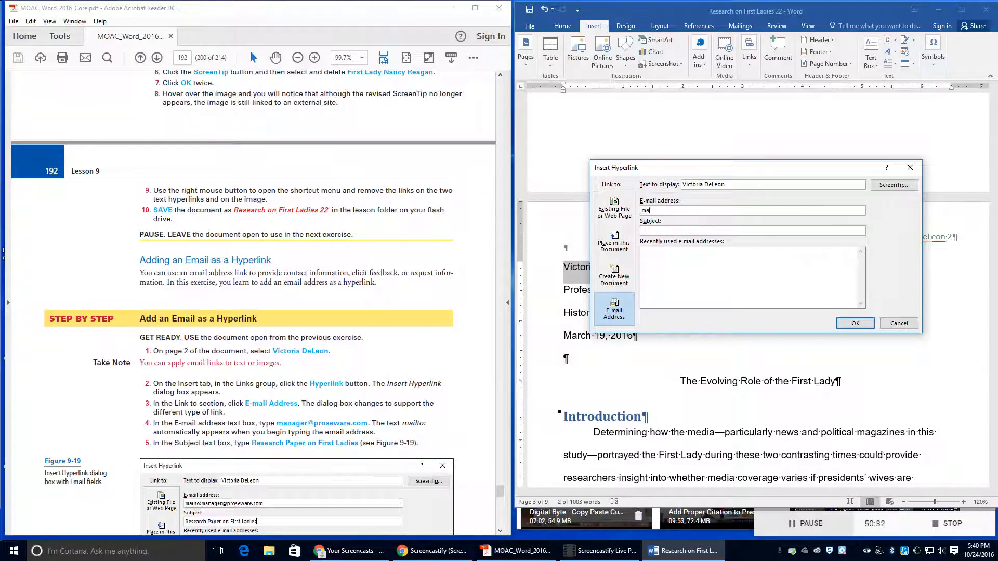
key("BackSpace")
key("BackSpace")
key("BackSpace")
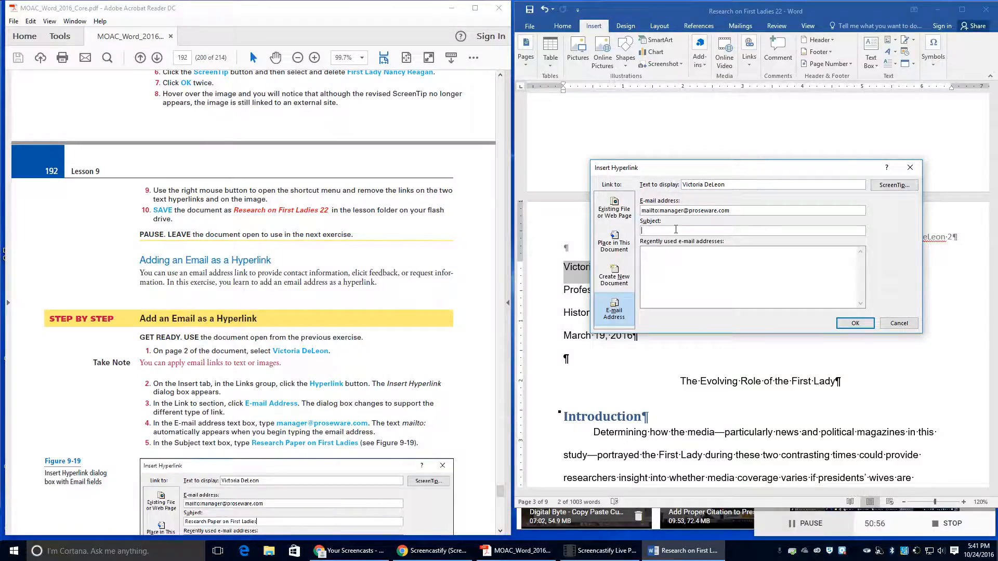
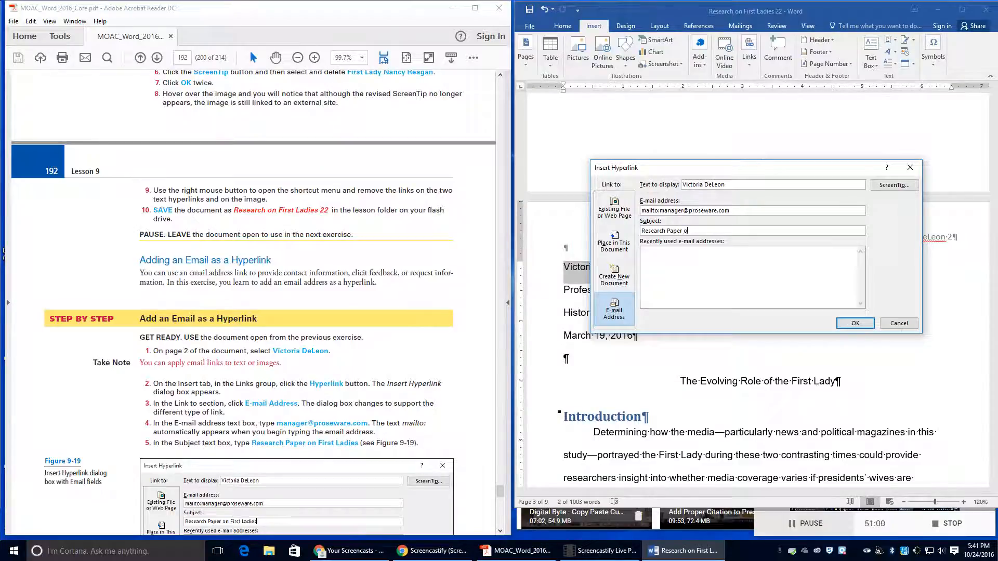
Step: Give the e-mail link the ScreenTip 'Manager' and finish the hyperlink
scroll(233, 371, "down", 3)
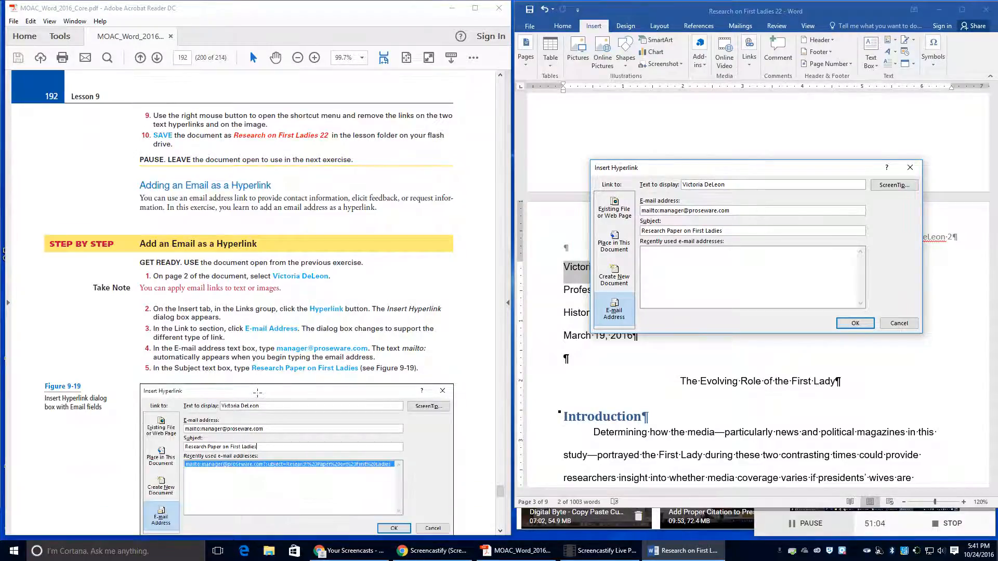
scroll(321, 394, "down", 2)
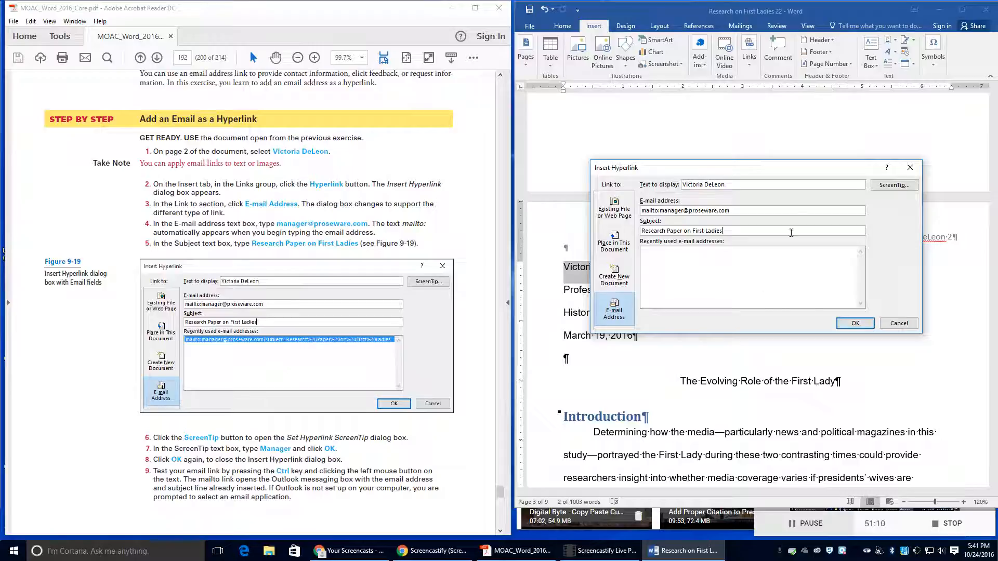
left_click(888, 187)
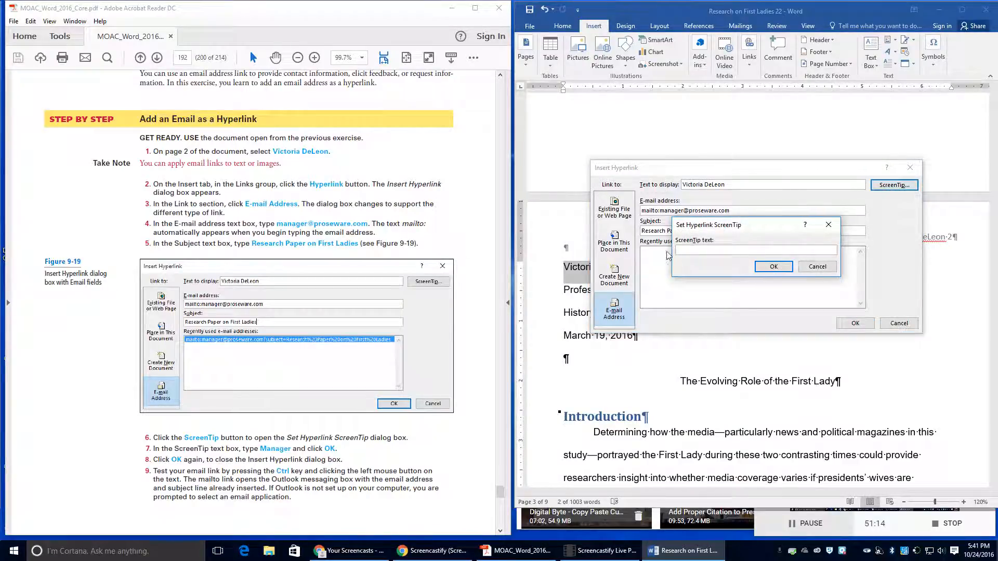
type("Manager")
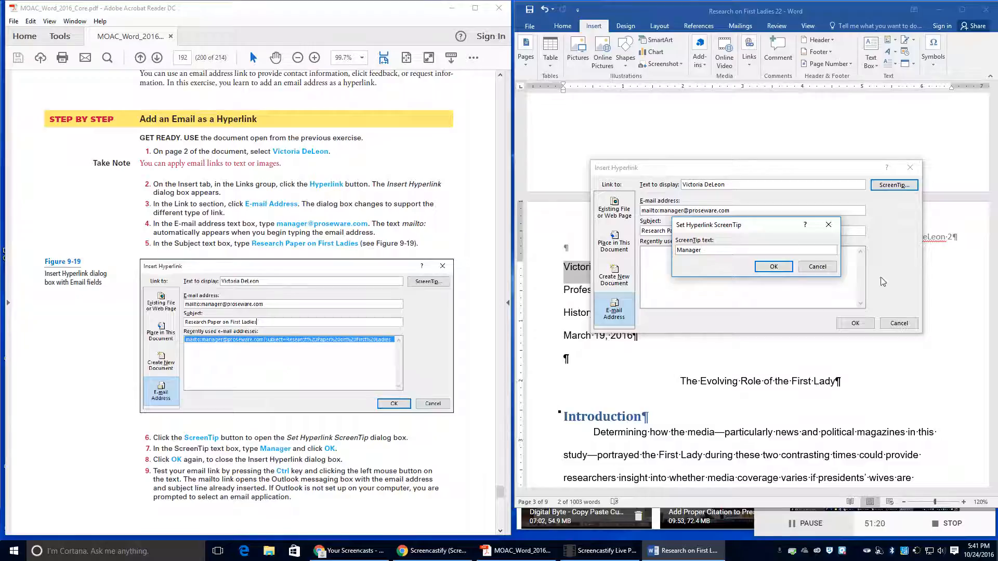
left_click(772, 267)
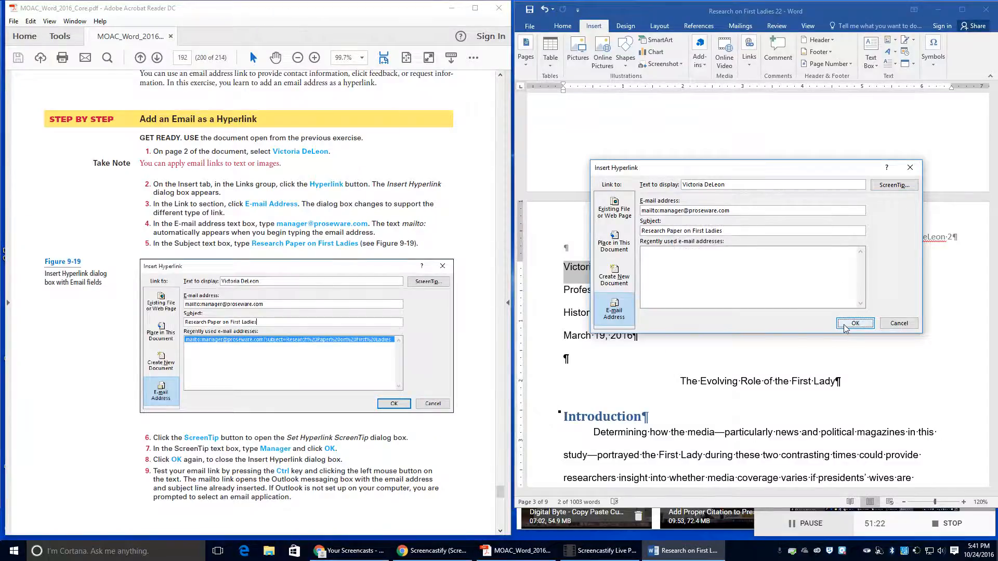
left_click(855, 323)
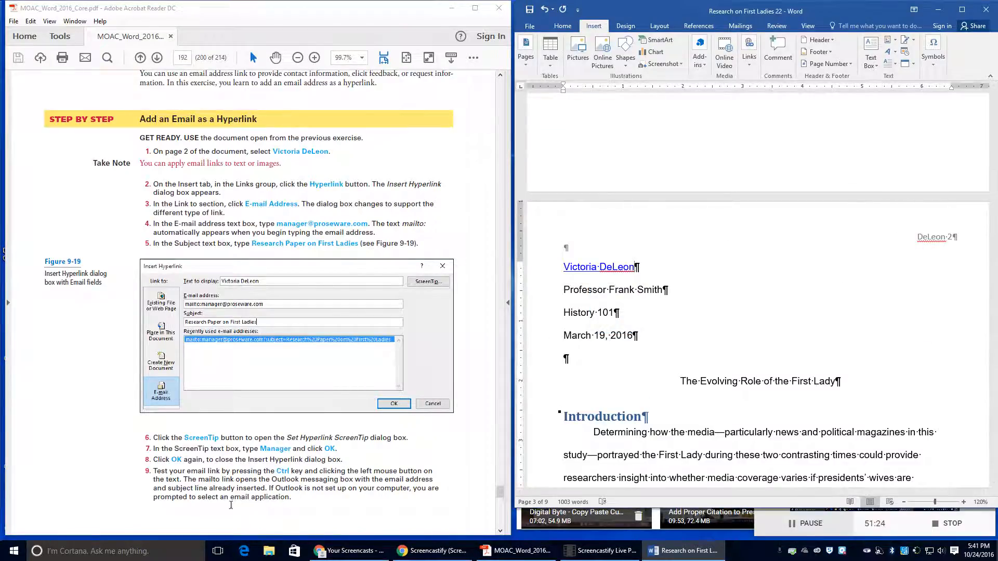
Step: Test the author's e-mail link, then close the mail-app prompt without setting a default
left_click(590, 271, "ctrl")
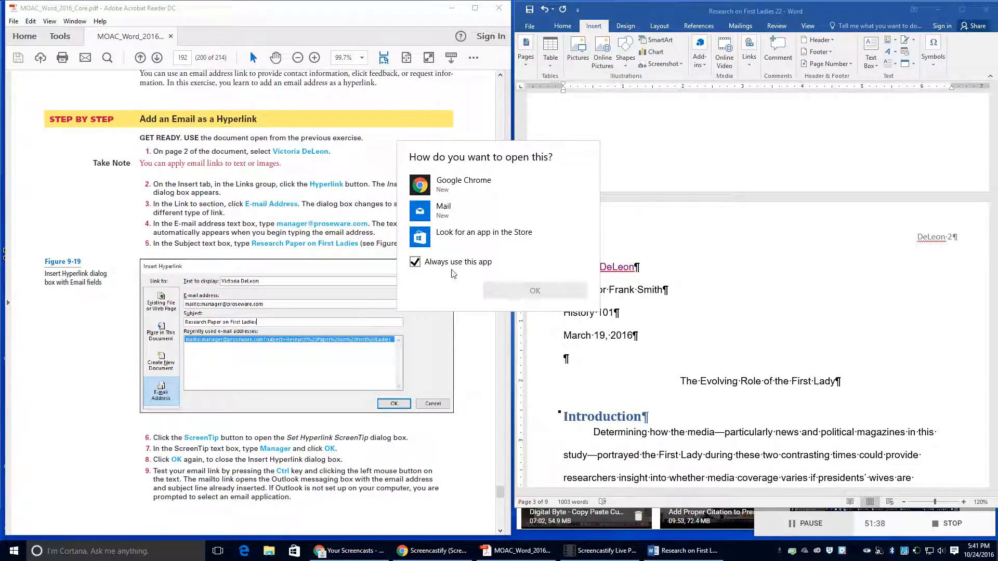
left_click(415, 262)
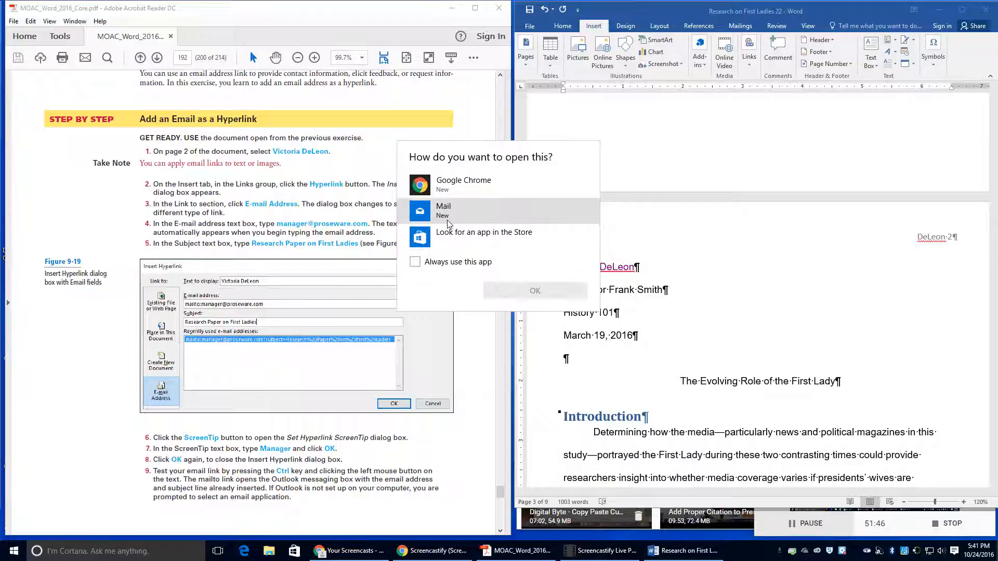
left_click(434, 137)
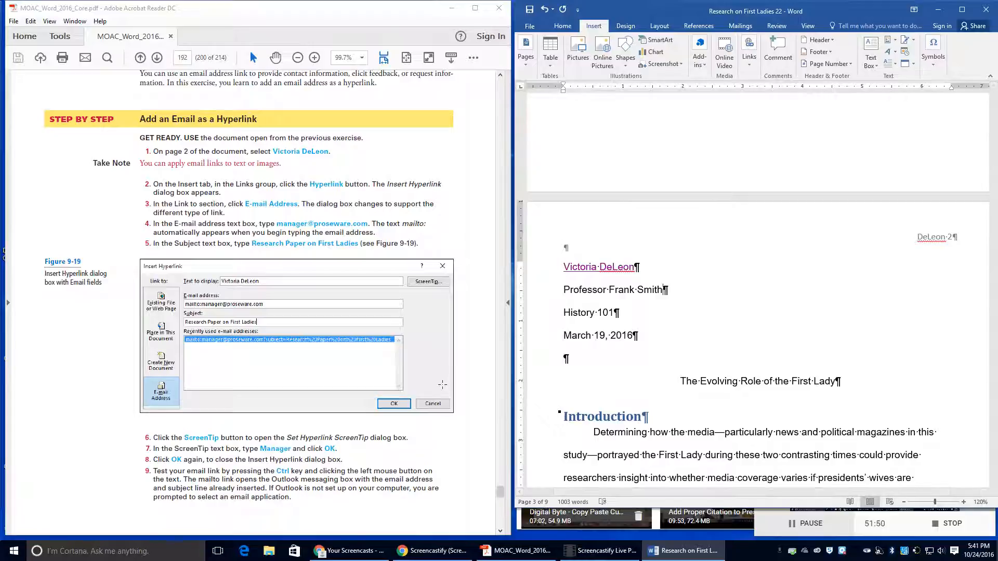
scroll(258, 463, "down", 5)
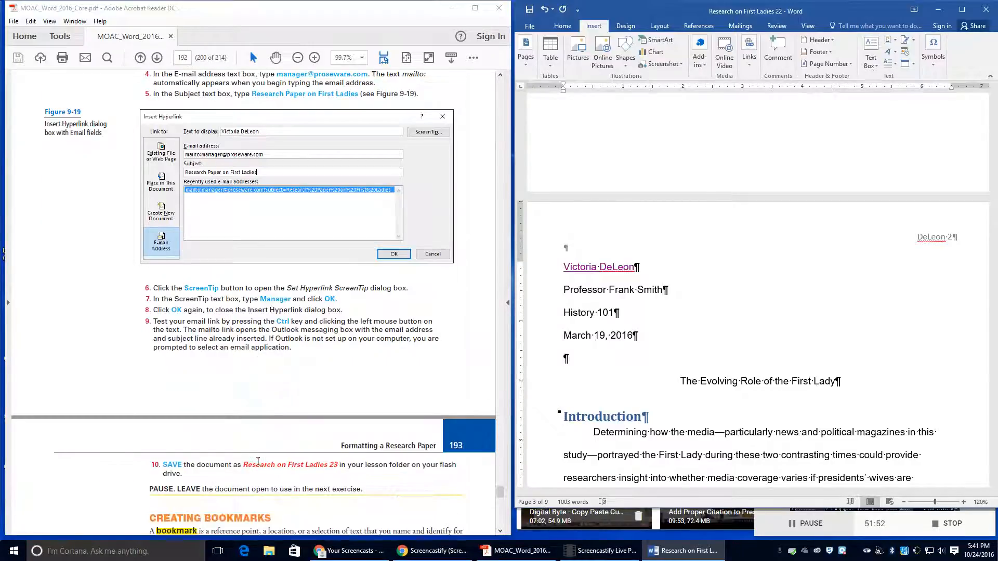
Step: Save the report in the Lesson 9 folder under the name Research on First Ladies 23
left_click(531, 29)
left_click(538, 130)
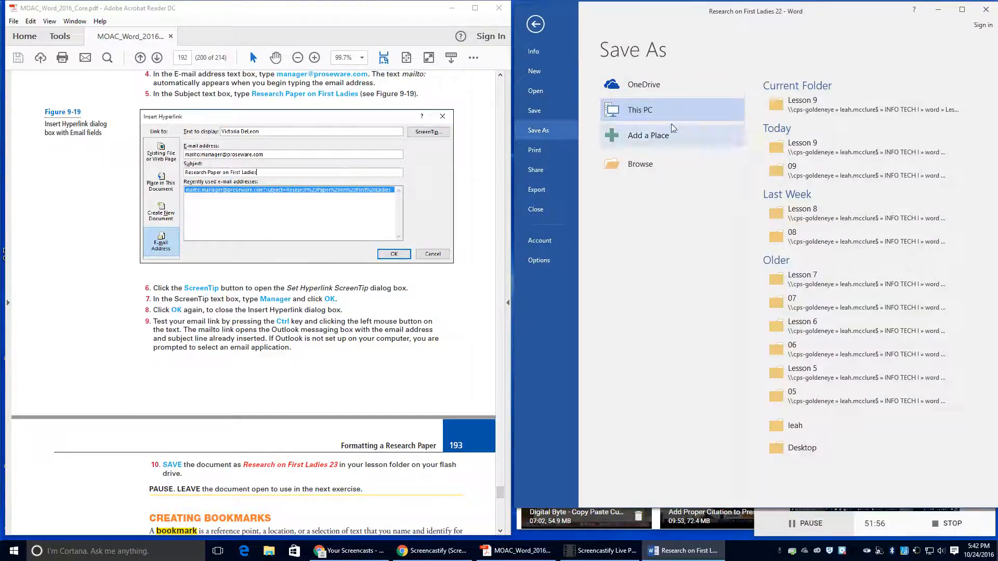
left_click(790, 100)
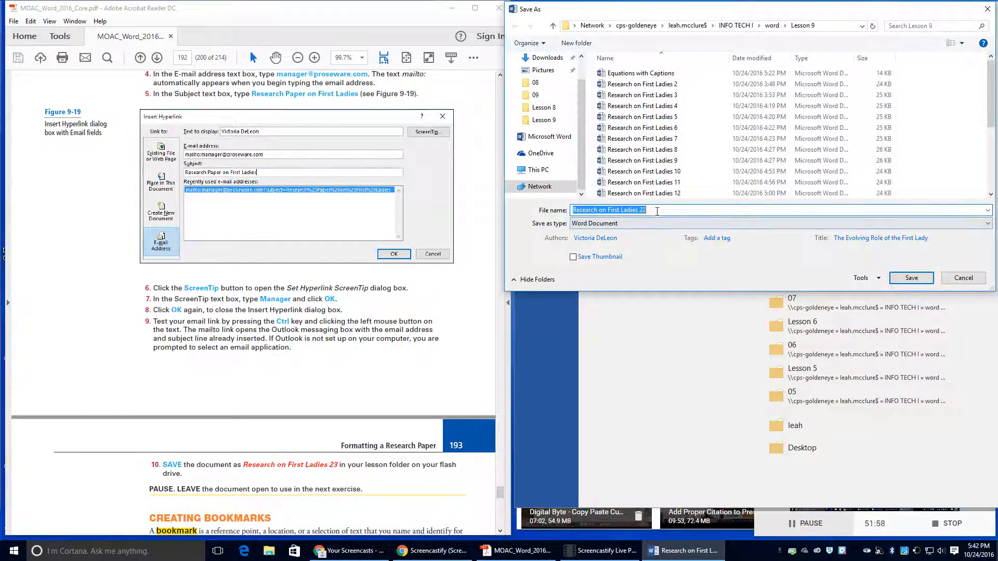
left_click(658, 210)
key("BackSpace")
type("3")
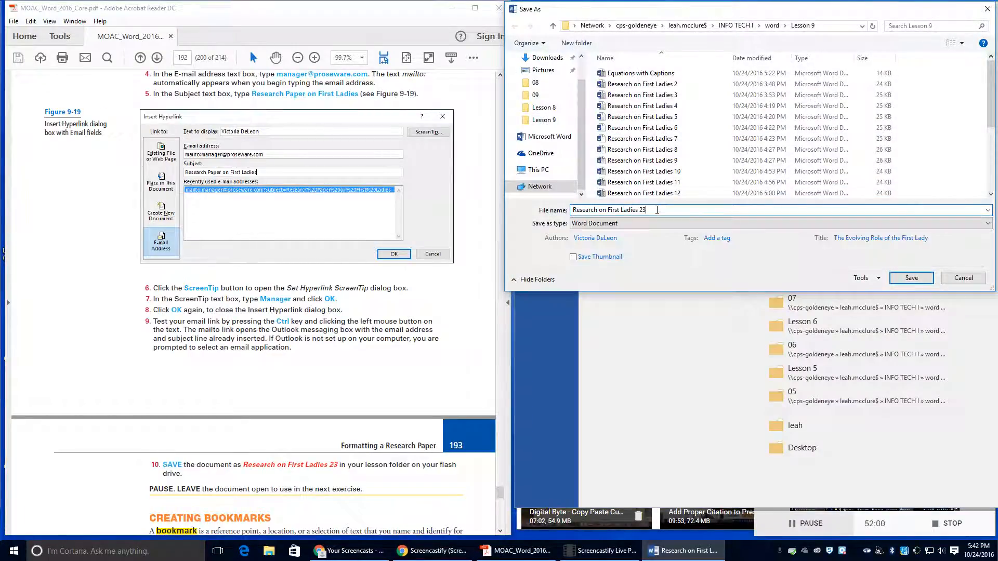
left_click(912, 278)
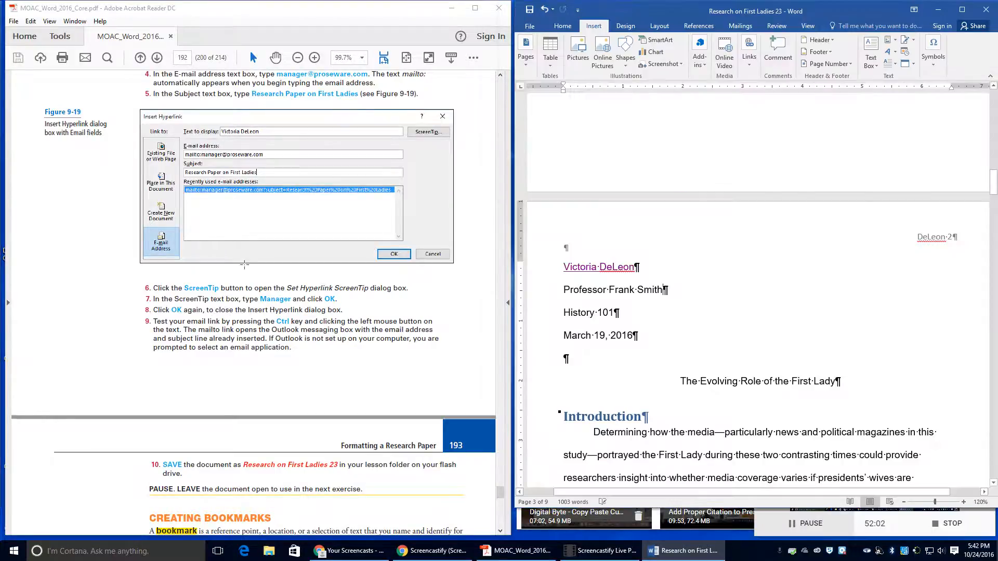
scroll(260, 256, "down", 5)
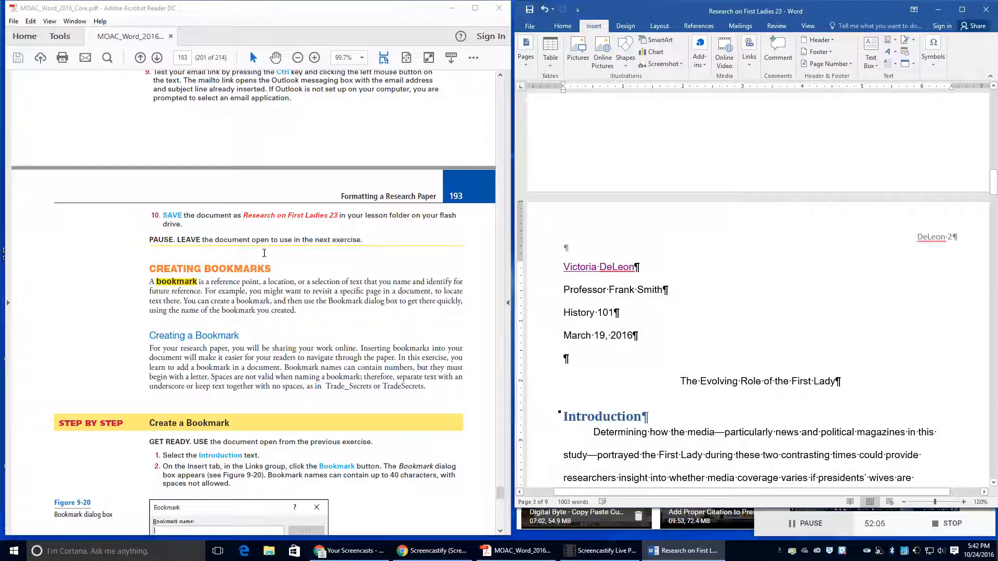
scroll(264, 253, "down", 1)
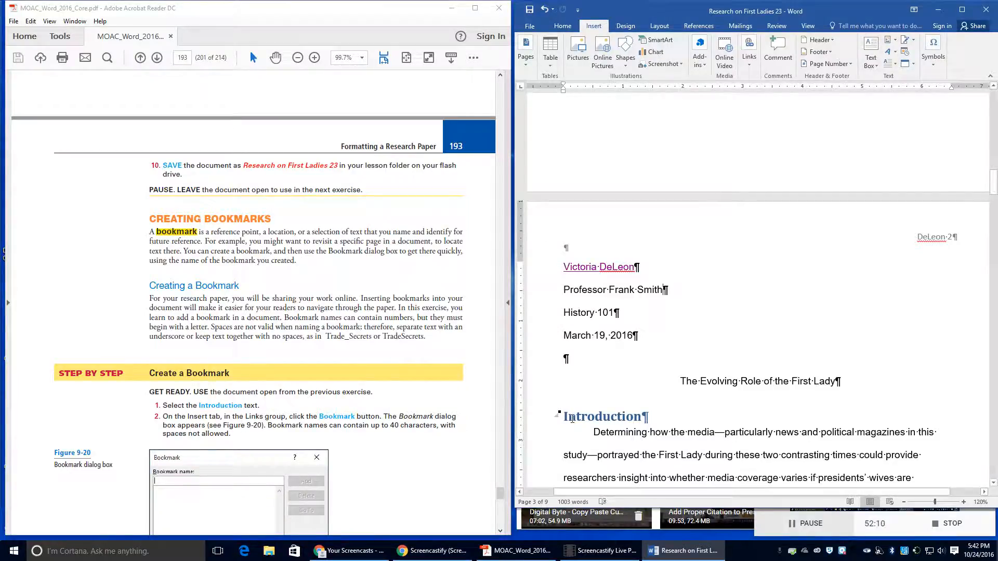
Step: Select the Introduction heading and add a bookmark named Introduction
left_click_drag(564, 418, 650, 419)
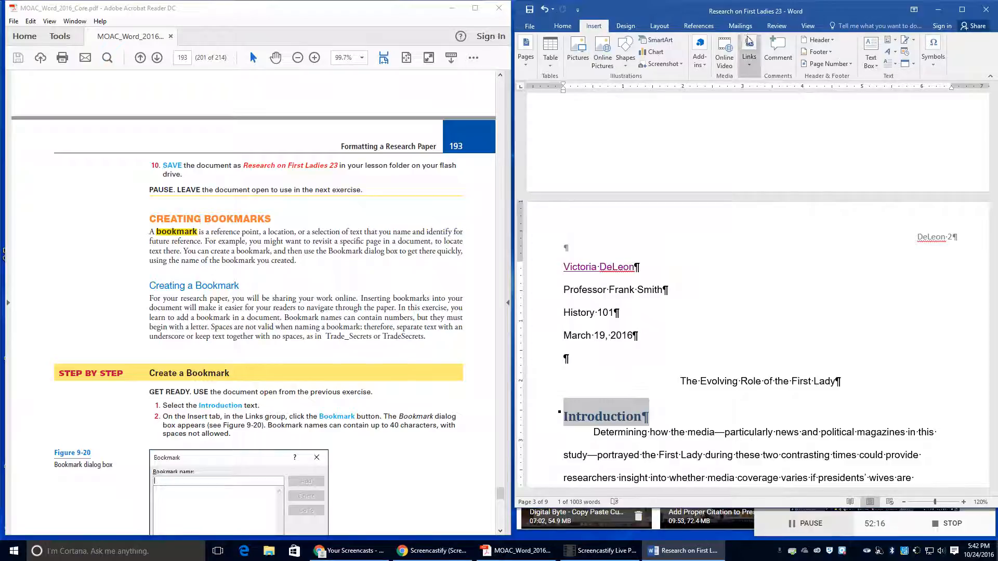
left_click(749, 58)
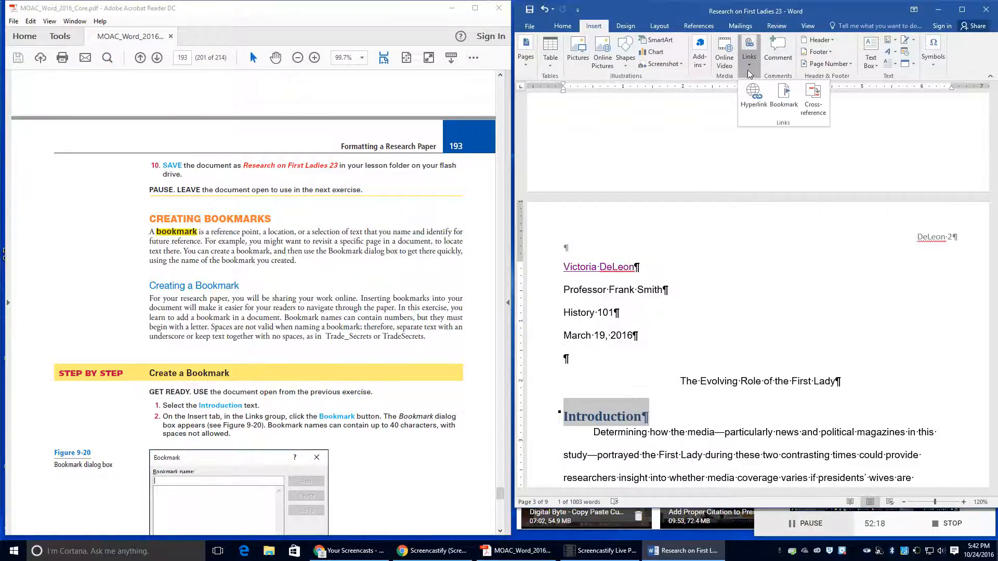
left_click(757, 101)
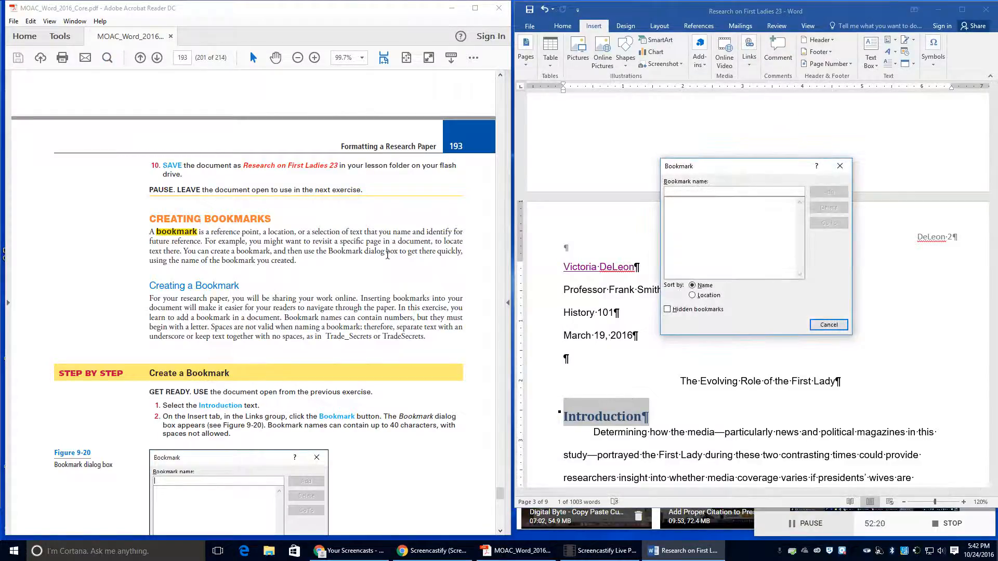
scroll(383, 272, "down", 5)
scroll(383, 271, "down", 3)
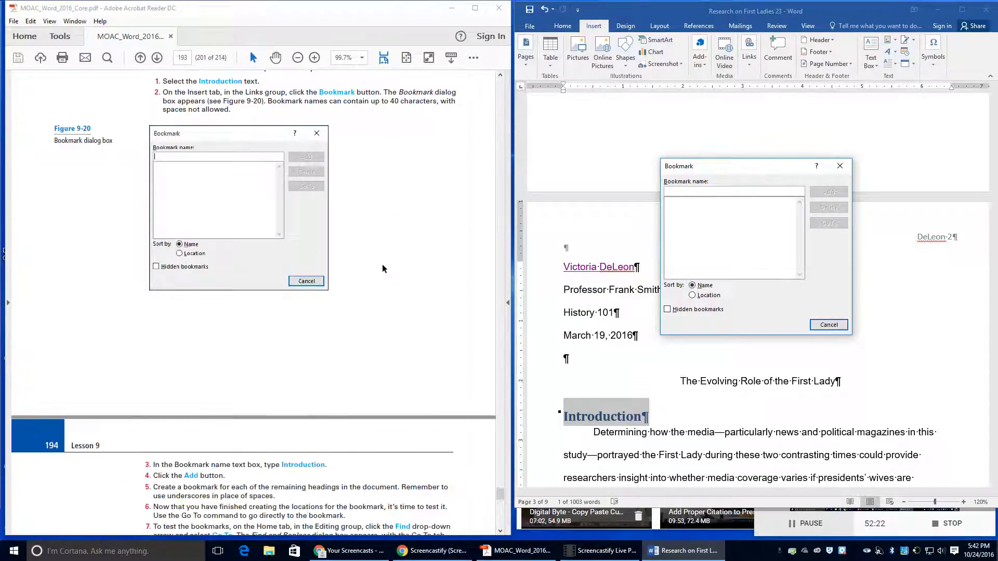
scroll(372, 274, "up", 1)
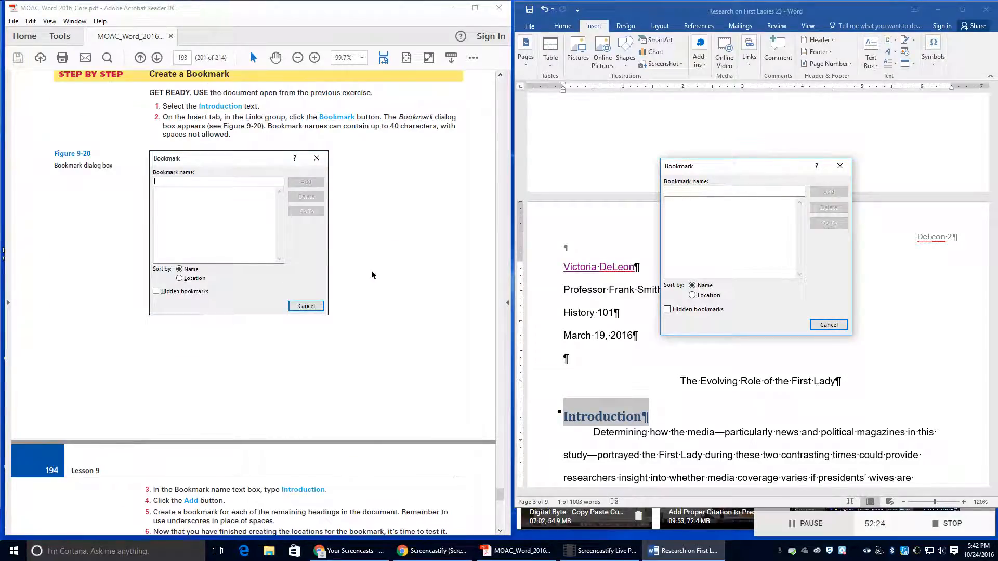
scroll(372, 275, "down", 1)
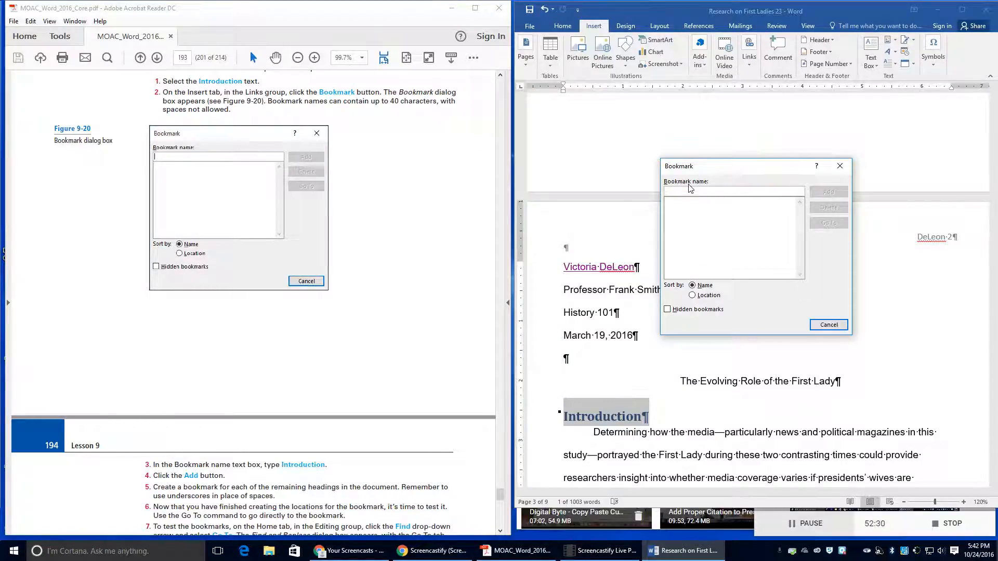
type("Int")
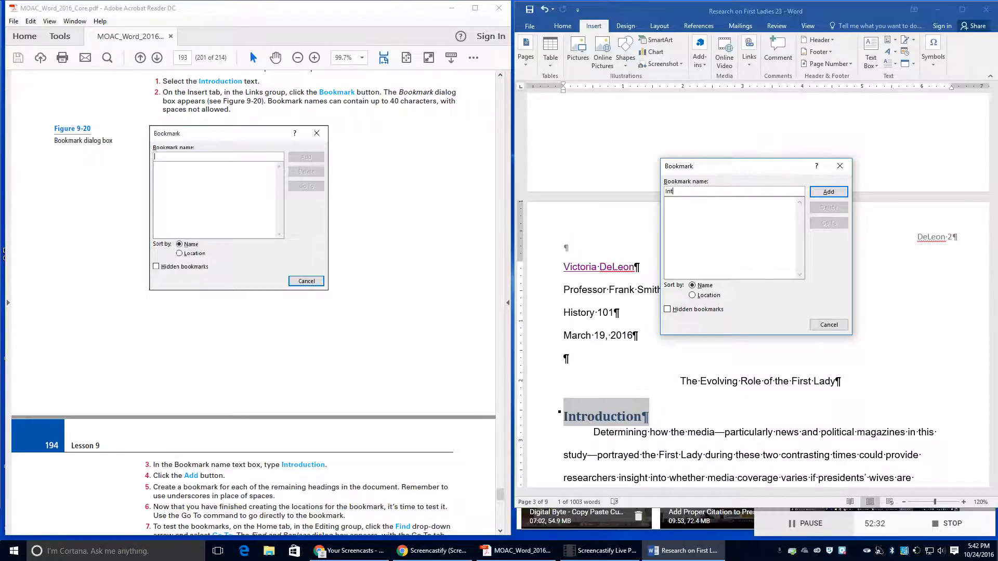
type("roduction")
left_click(830, 191)
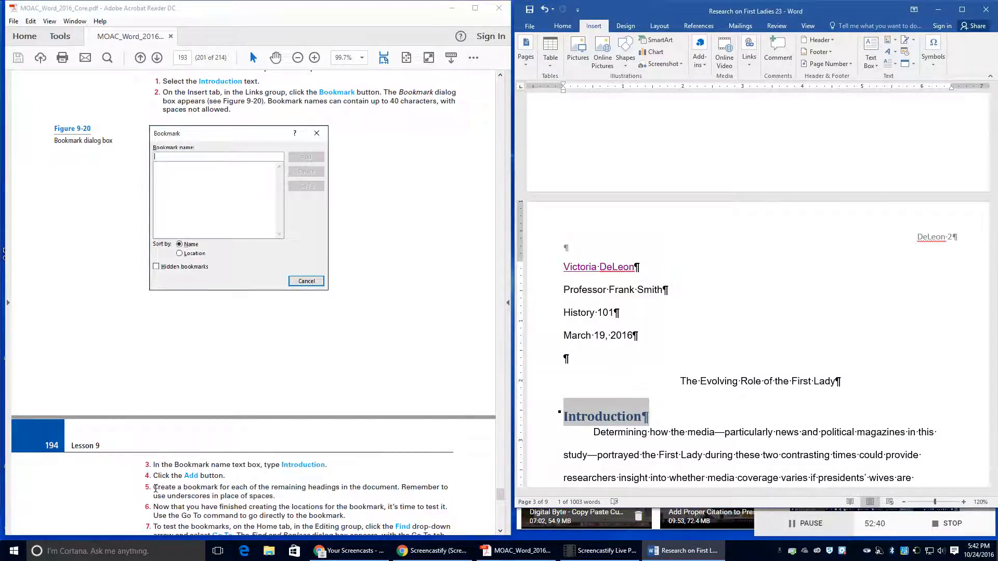
Step: Select the Women in Politics heading and add a bookmark named Women_in_Politics
left_click_drag(155, 487, 193, 488)
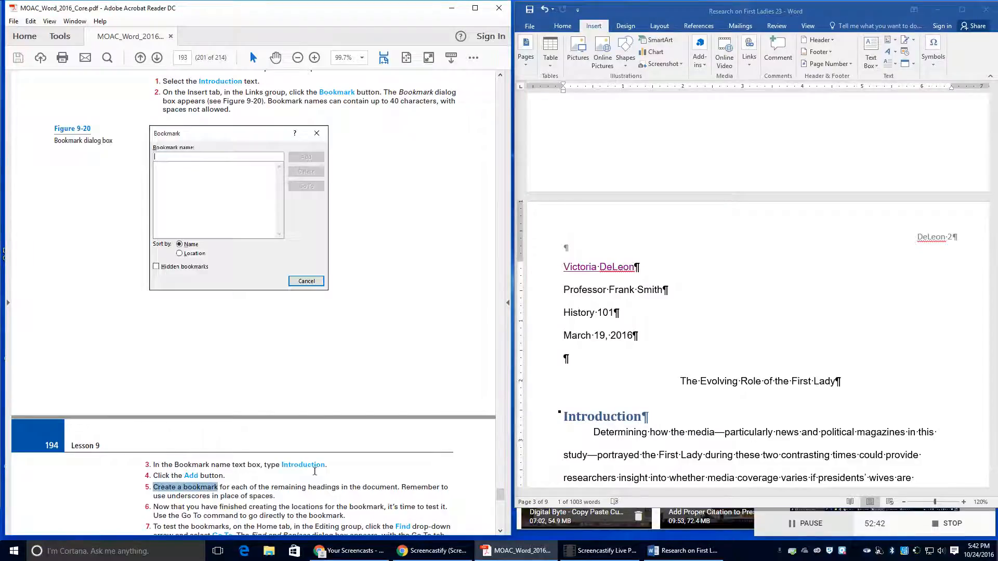
scroll(318, 470, "down", 4)
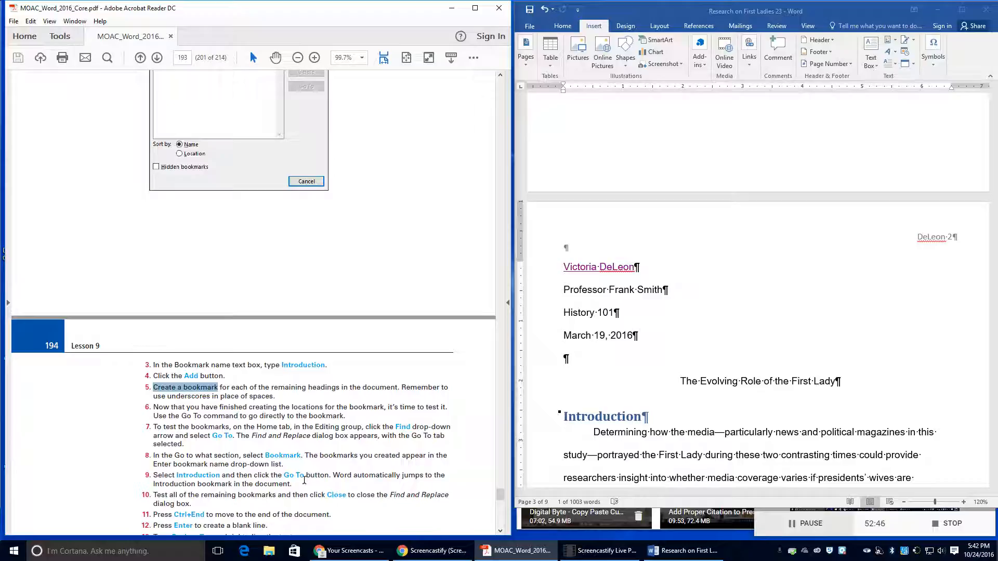
scroll(650, 348, "down", 1)
scroll(650, 349, "down", 8)
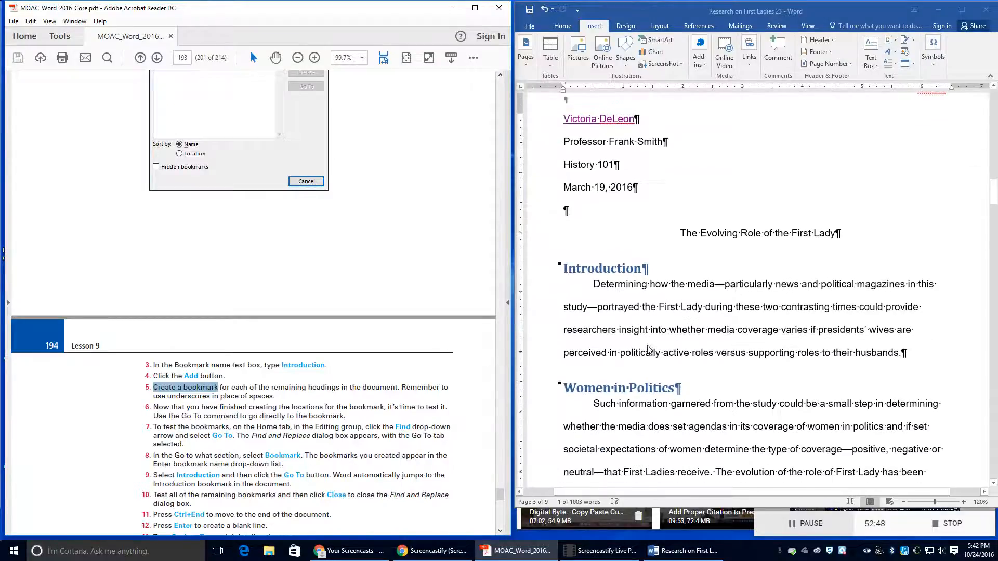
left_click(565, 298)
left_click_drag(565, 298, 681, 300)
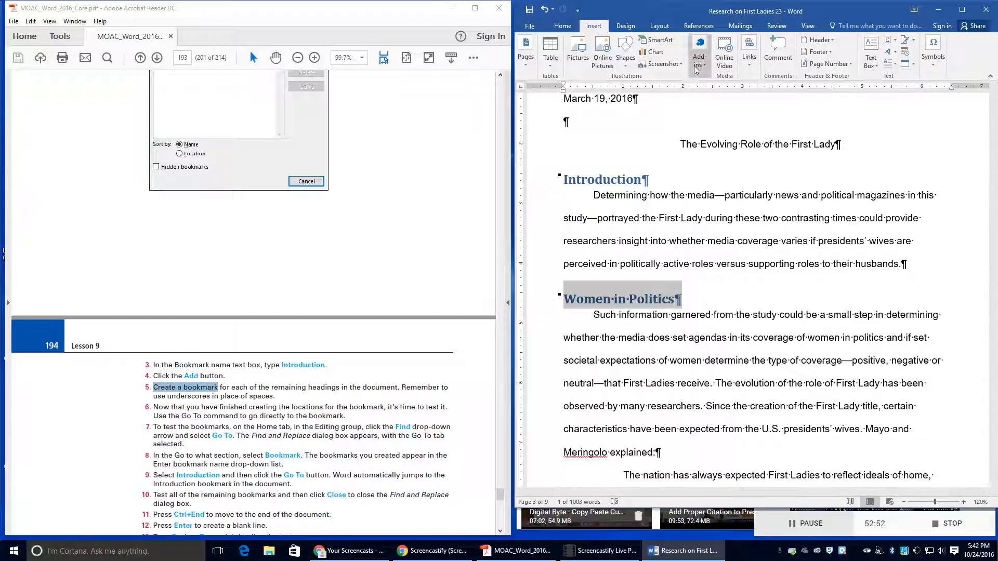
left_click(750, 58)
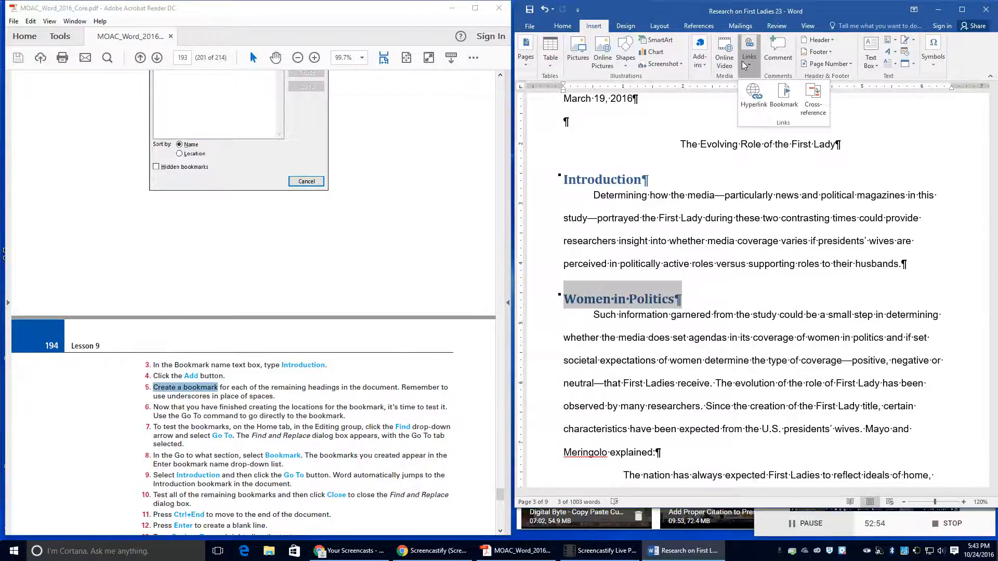
left_click(775, 103)
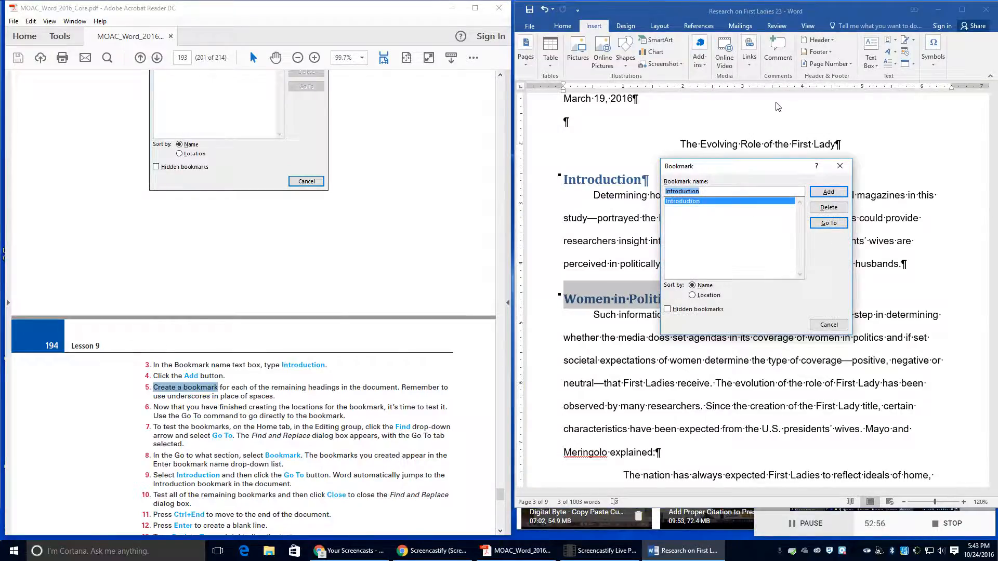
type("Women")
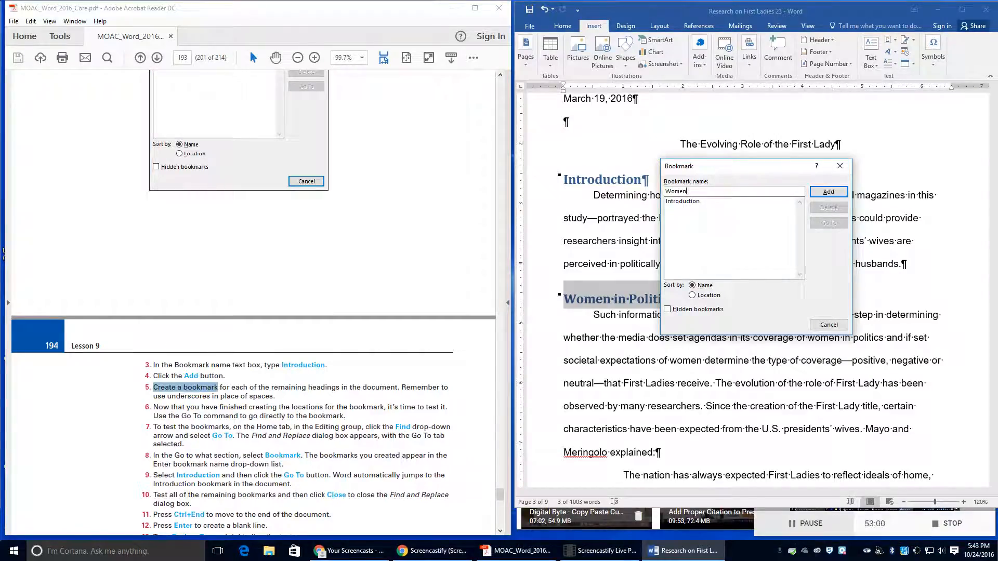
type("_in_Politics")
left_click(829, 193)
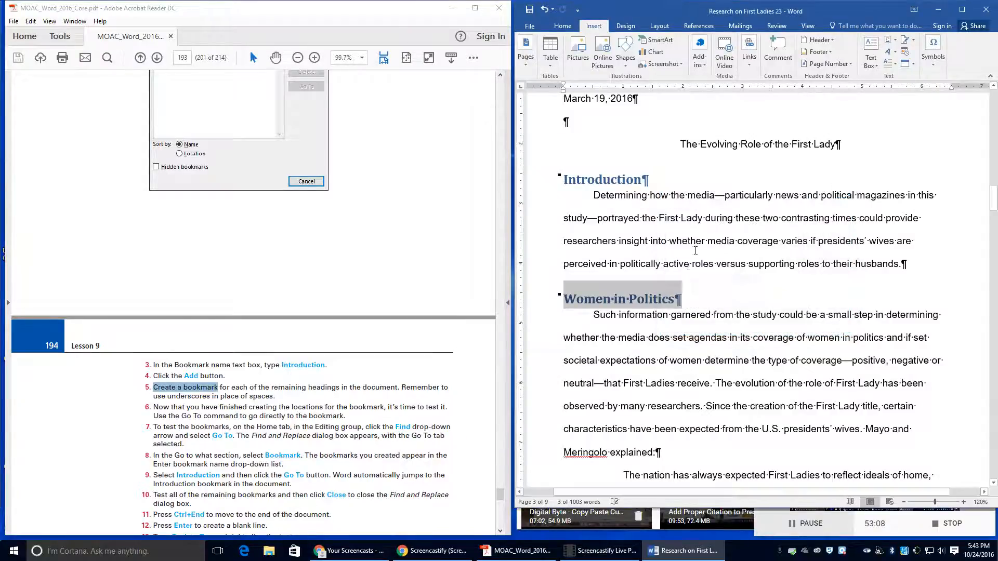
scroll(594, 339, "down", 8)
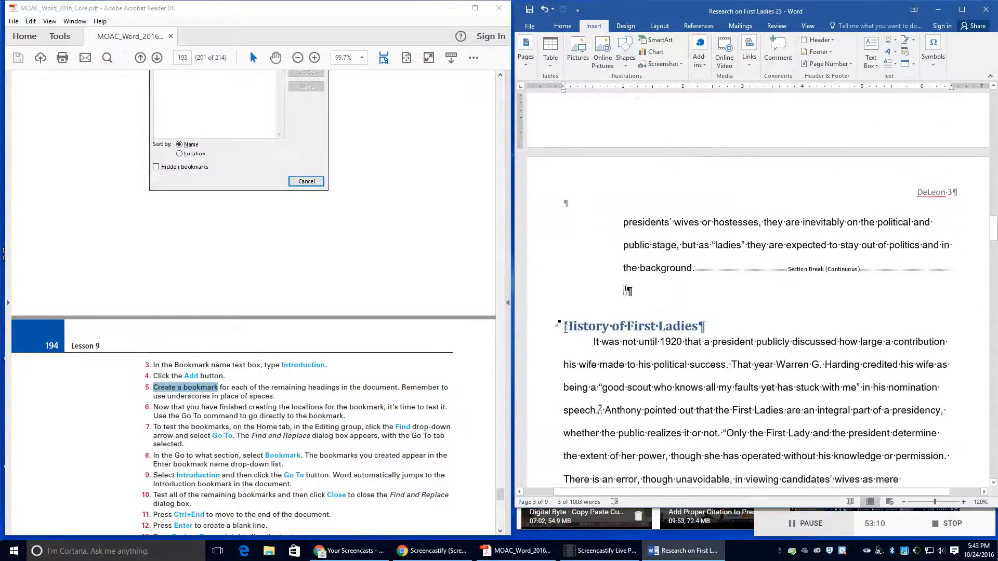
Step: Bookmark the History of First Ladies heading as History_of_First_Ladies
left_click_drag(565, 326, 705, 323)
left_click(751, 72)
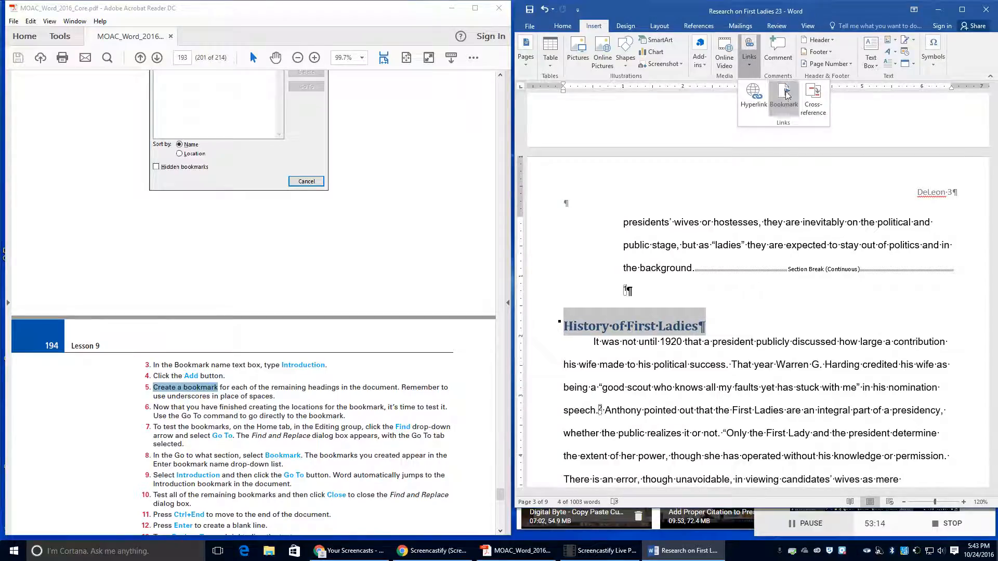
left_click(790, 104)
left_click(721, 191)
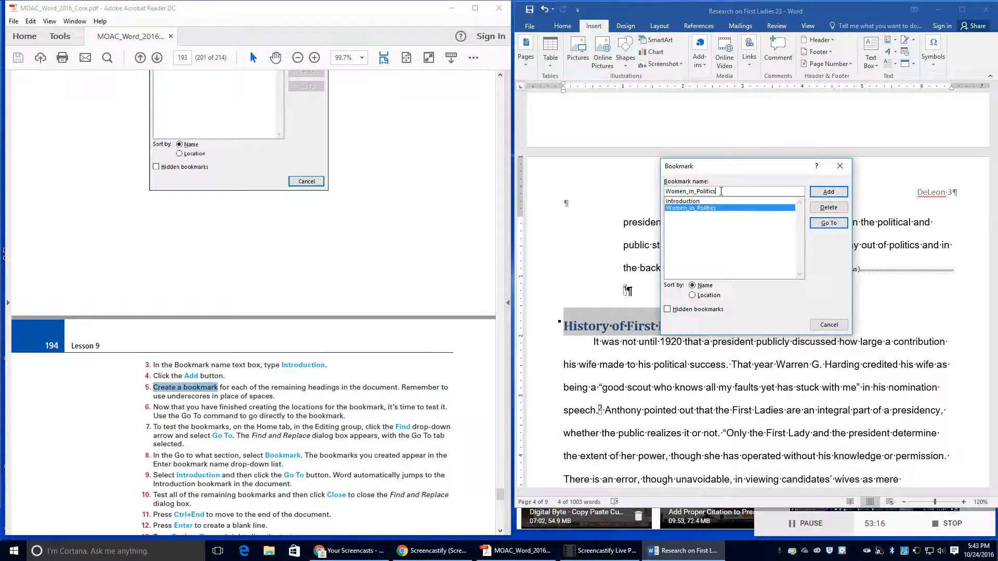
double_click(723, 192)
type("History_")
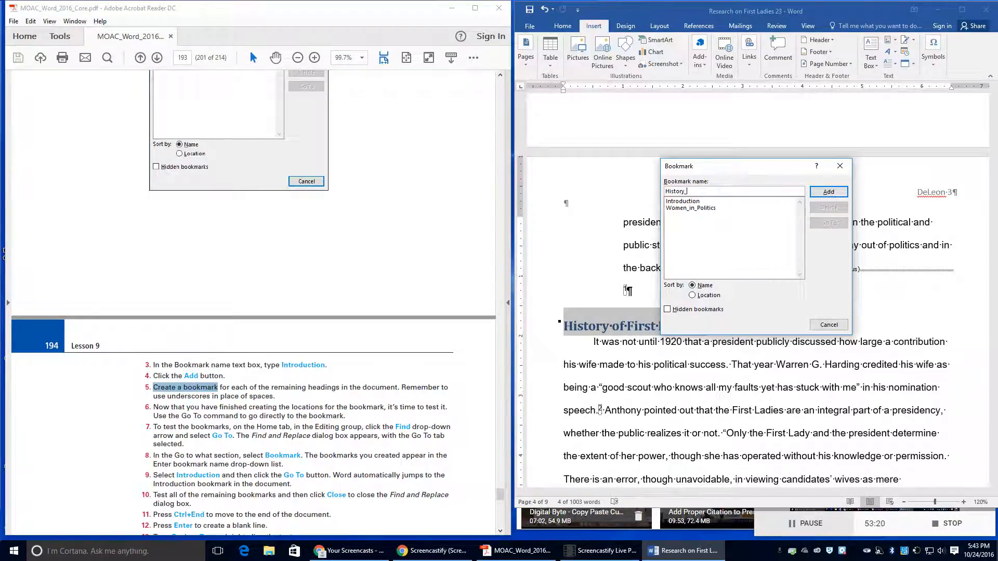
type("of_First_Ladies")
left_click(828, 191)
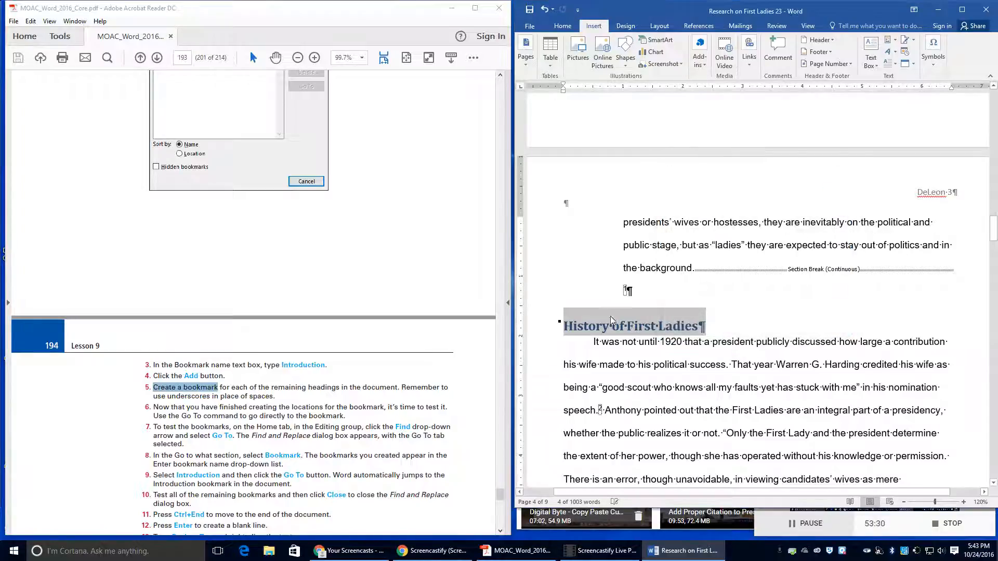
Step: Bookmark the Role of First Ladies heading as Role_of_First_Ladies
scroll(572, 271, "down", 4)
left_click(562, 269)
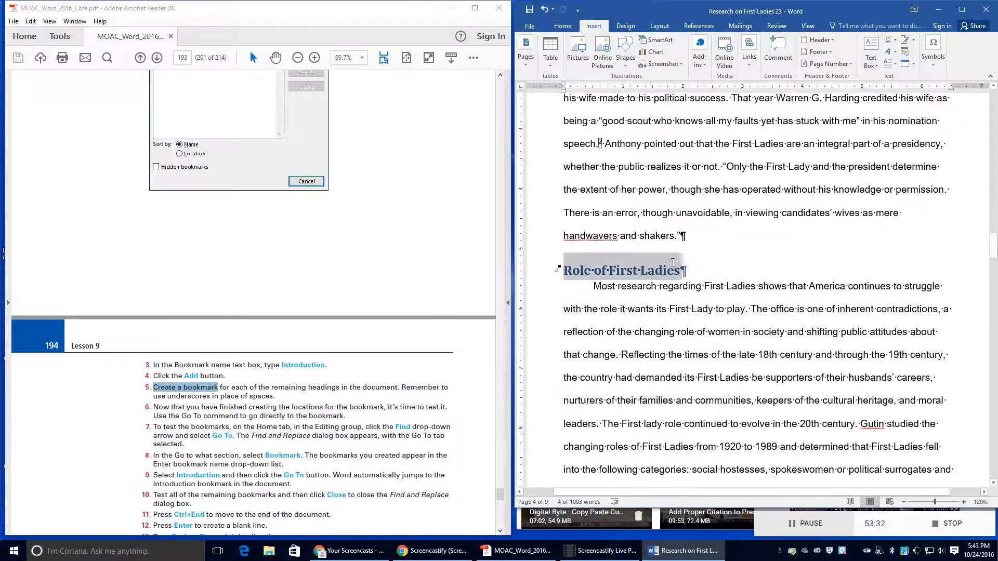
left_click(756, 64)
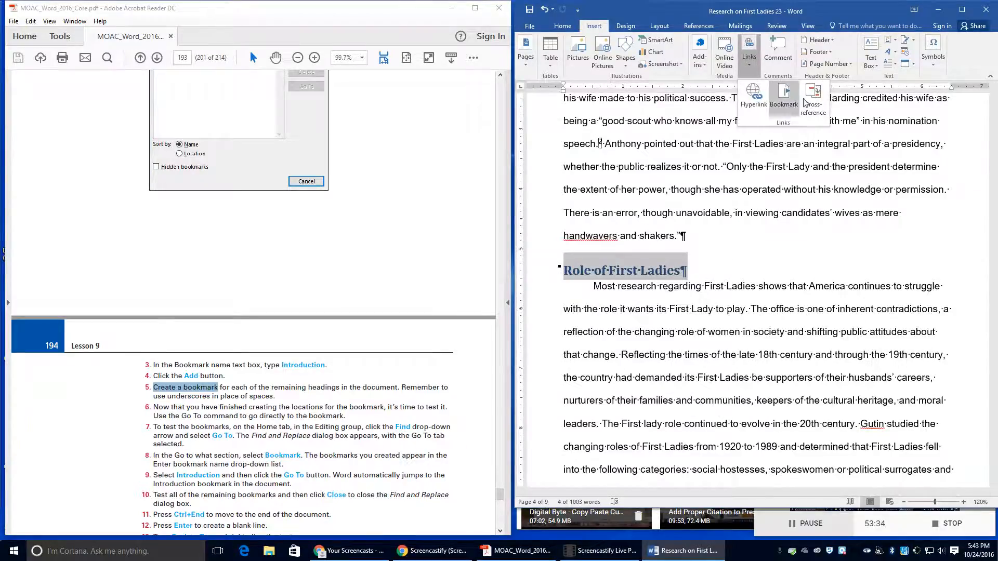
left_click(783, 99)
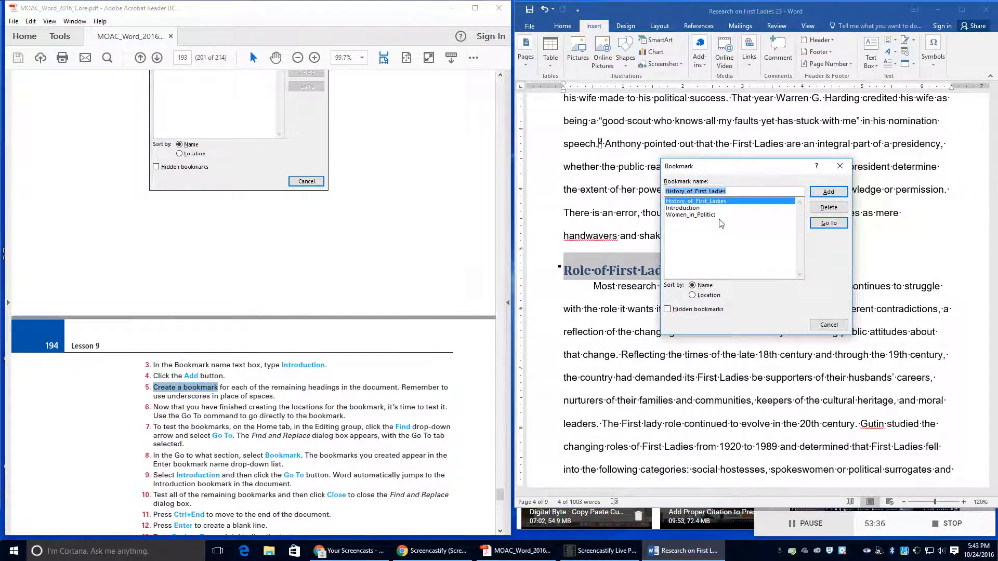
key("BackSpace")
type("Rol")
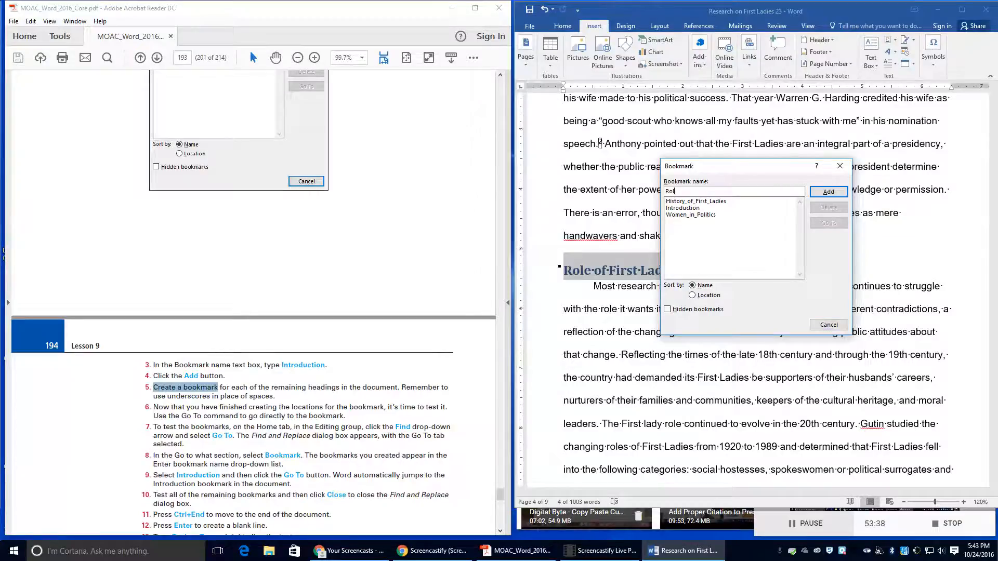
type("e_of_First_Ladies")
left_click(829, 192)
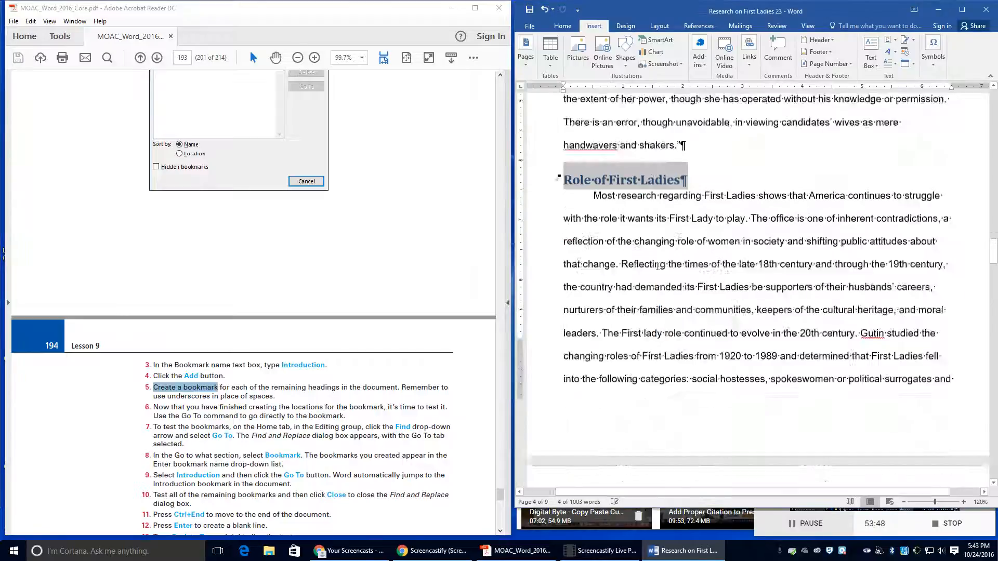
Step: Bookmark the Power of First Ladies heading as Power_of_First_Ladies
scroll(658, 266, "down", 10)
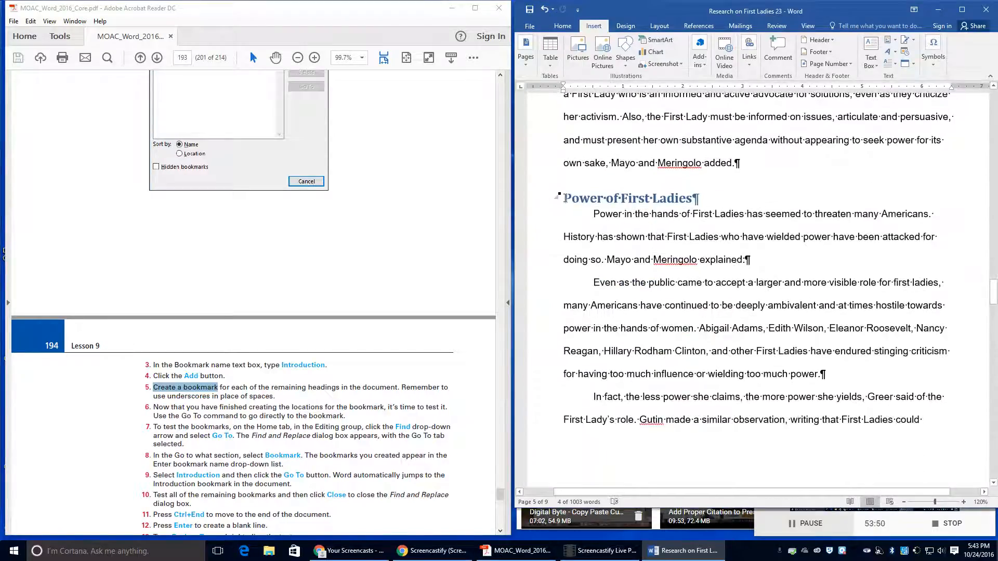
left_click_drag(564, 198, 699, 199)
left_click(748, 60)
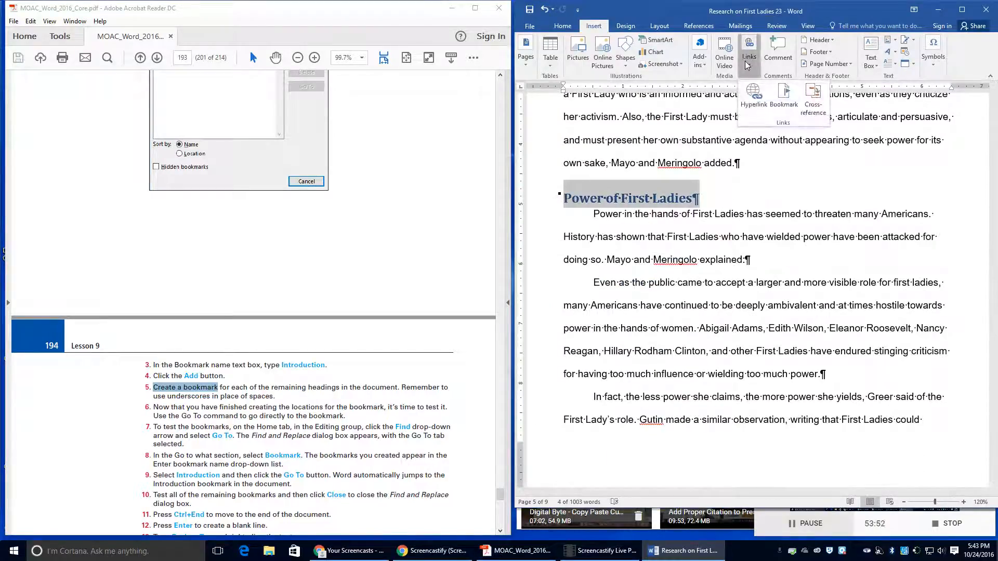
left_click(779, 98)
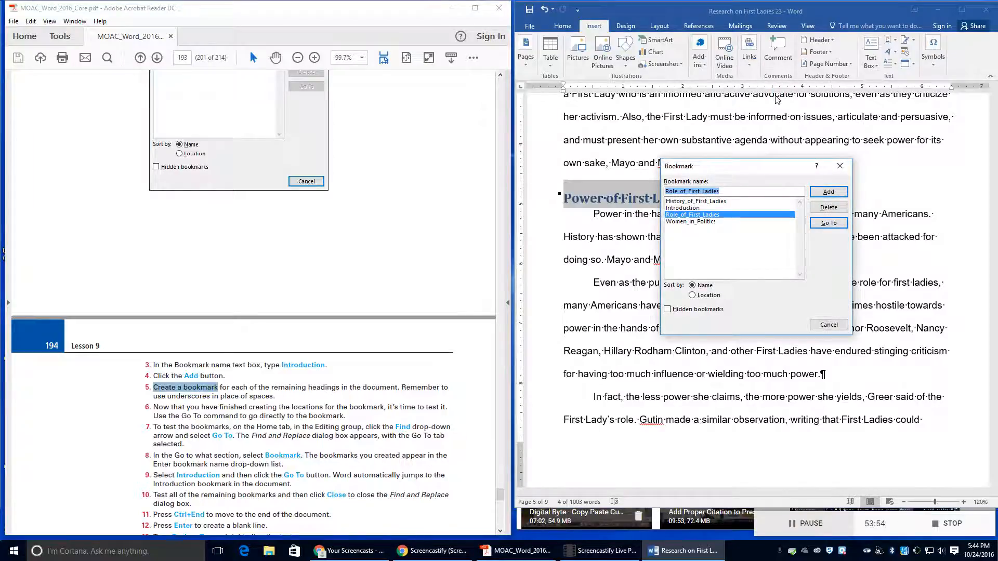
type("Power")
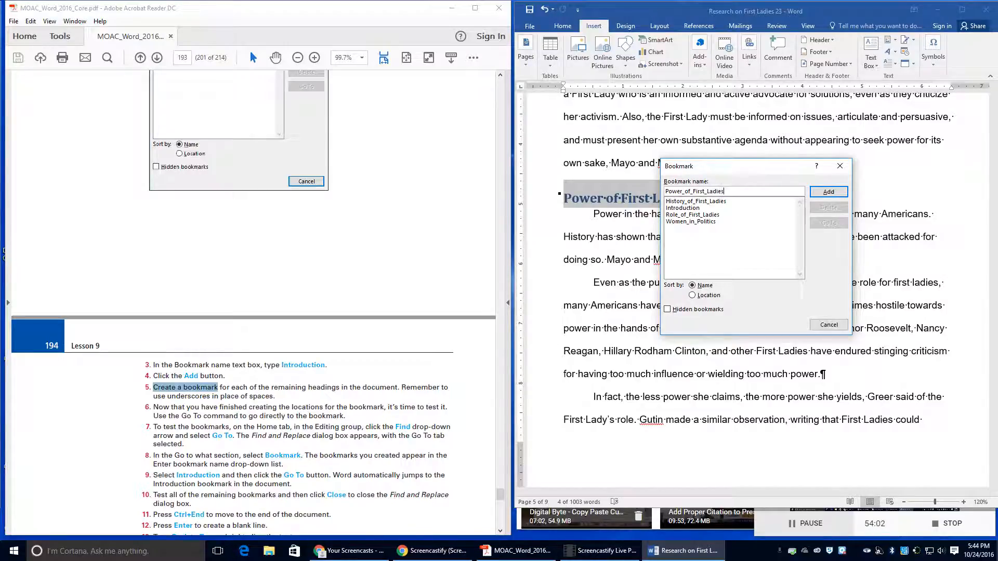
key("Return")
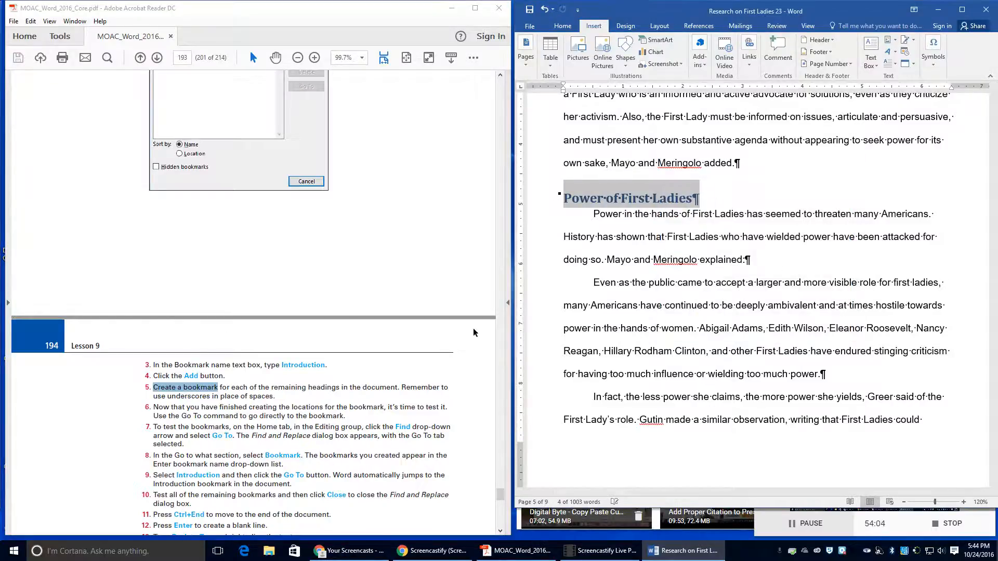
Step: Bookmark the Conclusion heading as Conclusion
scroll(601, 325, "down", 20)
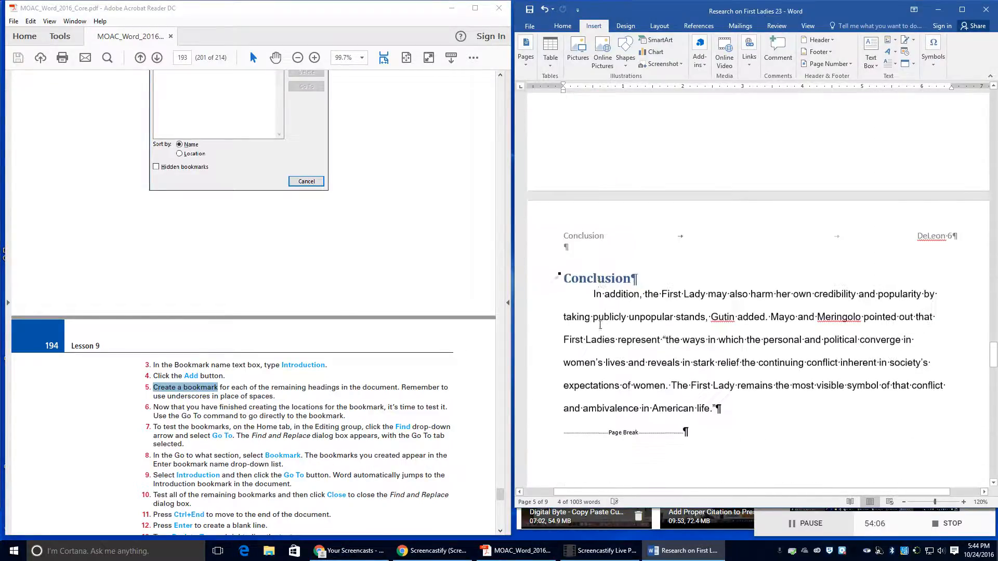
left_click(555, 276)
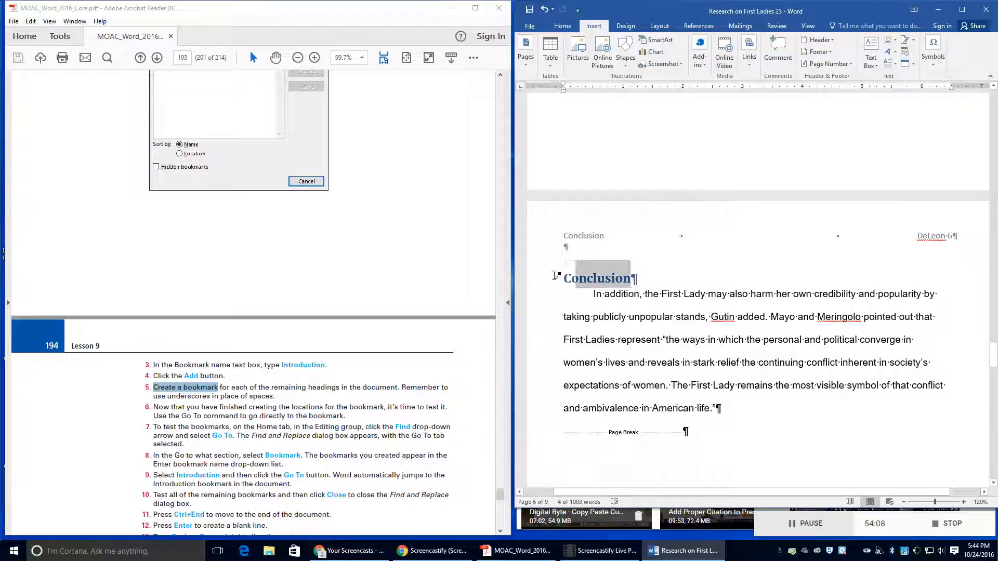
left_click(749, 61)
left_click(776, 108)
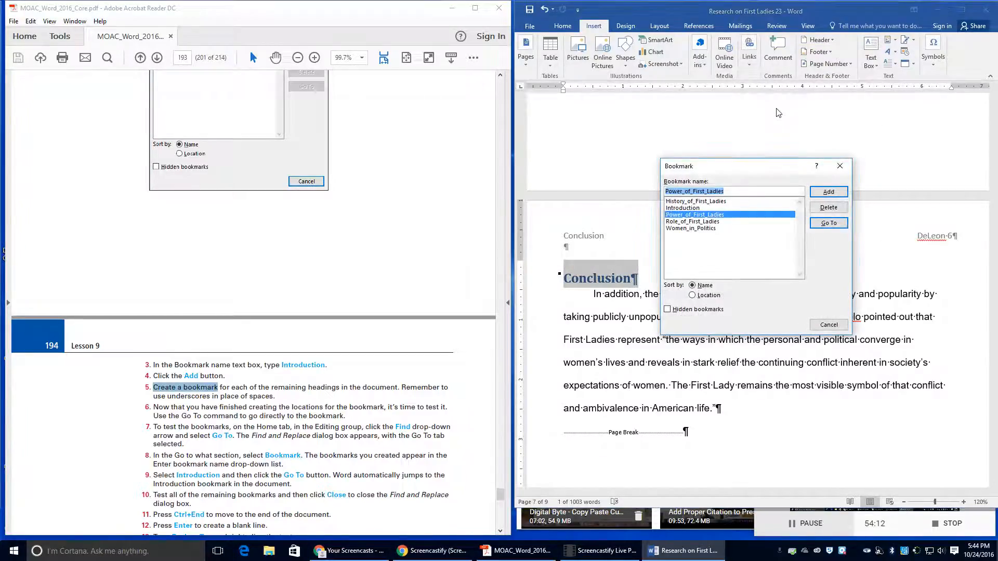
type("Conclusion")
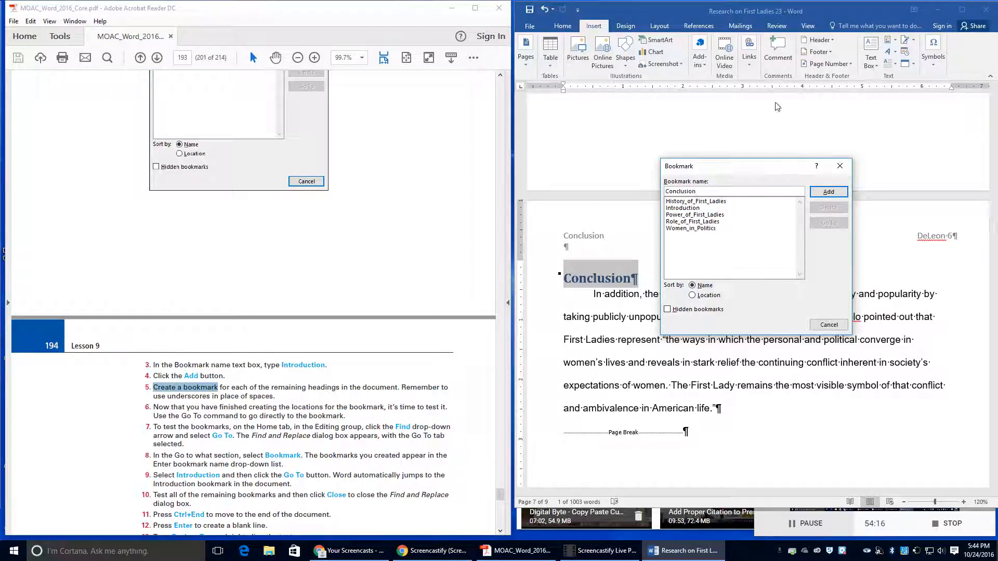
left_click(828, 191)
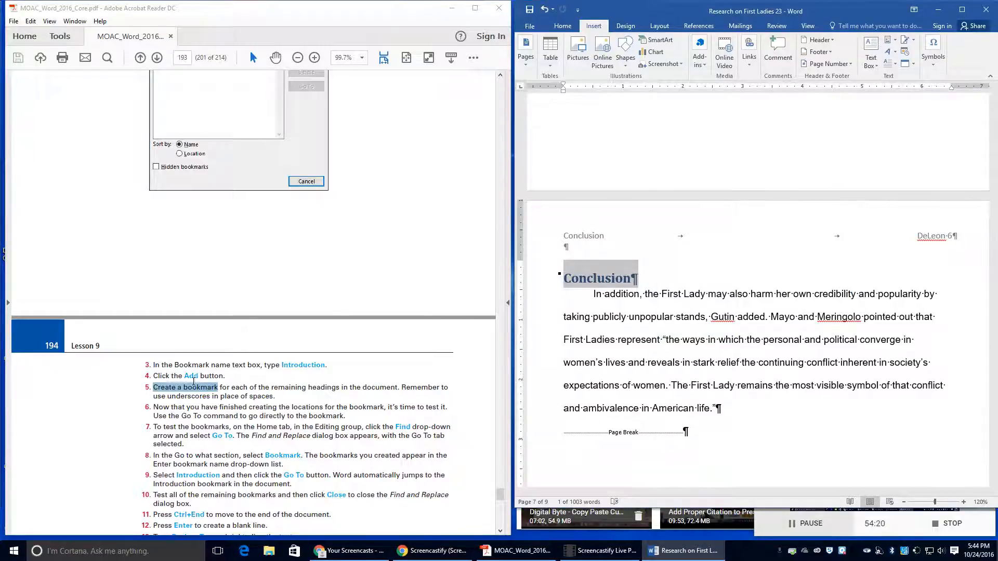
left_click_drag(170, 407, 347, 415)
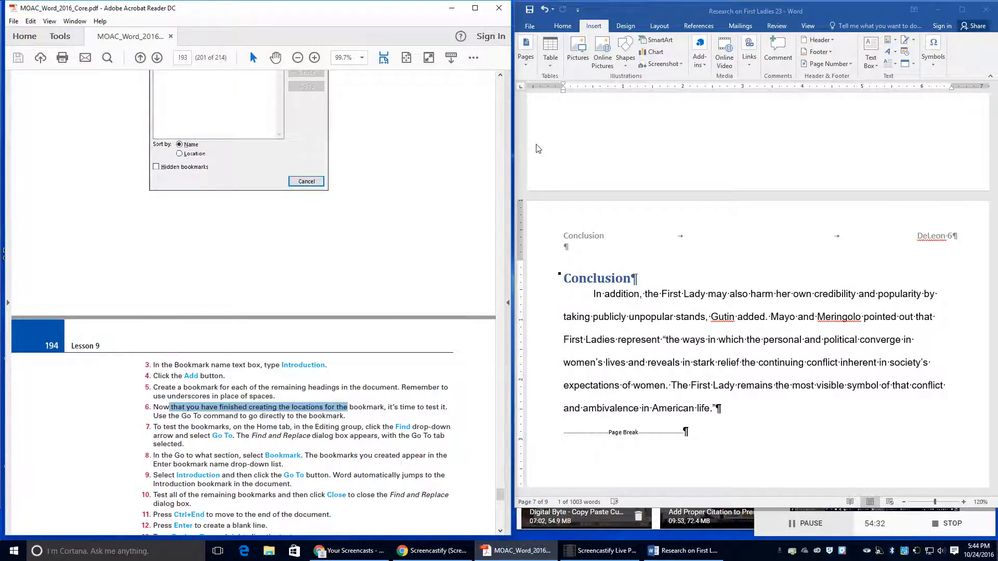
left_click(808, 26)
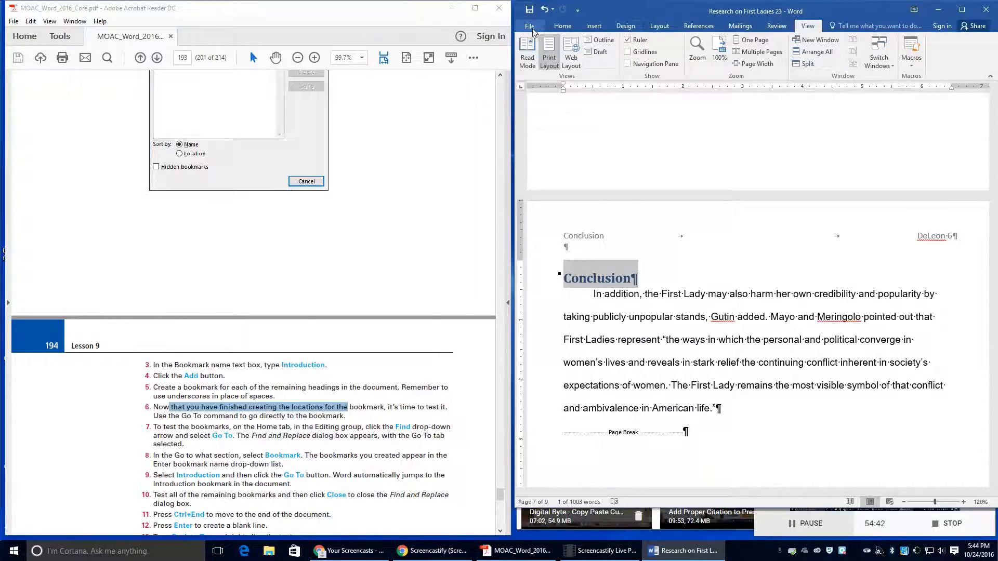
Step: Use Go To with Bookmark selected to jump to History_of_First_Ladies
left_click(561, 26)
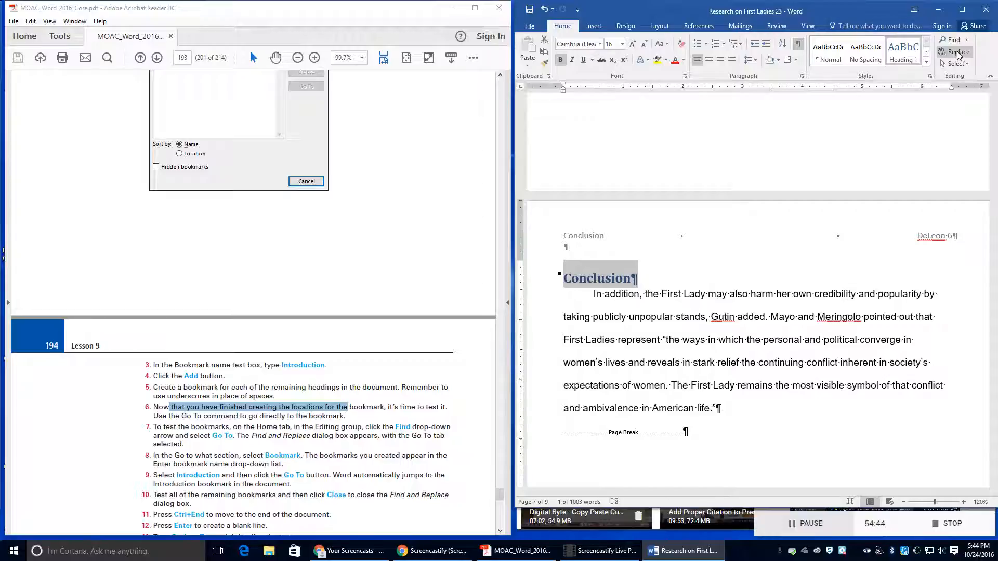
left_click(967, 40)
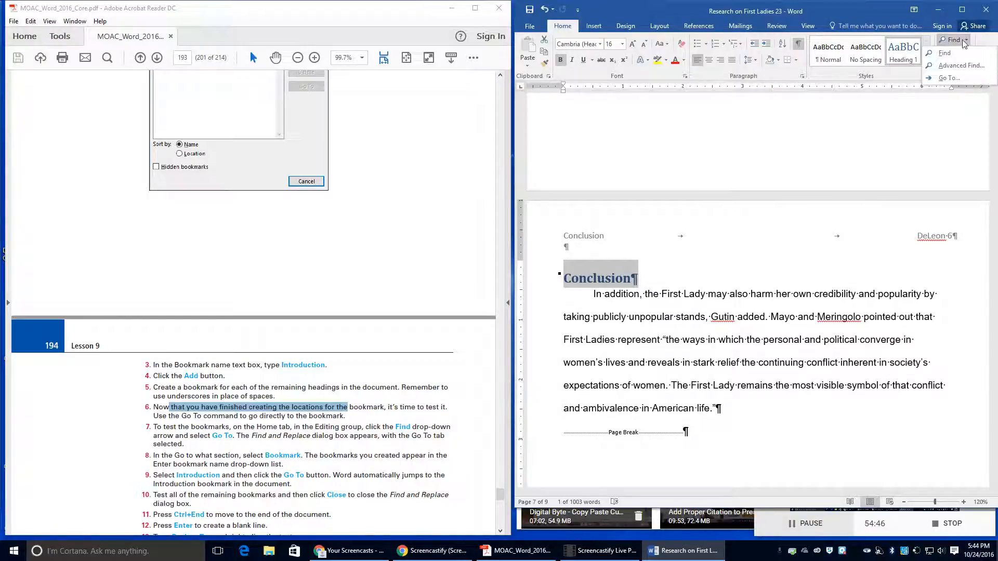
left_click(945, 79)
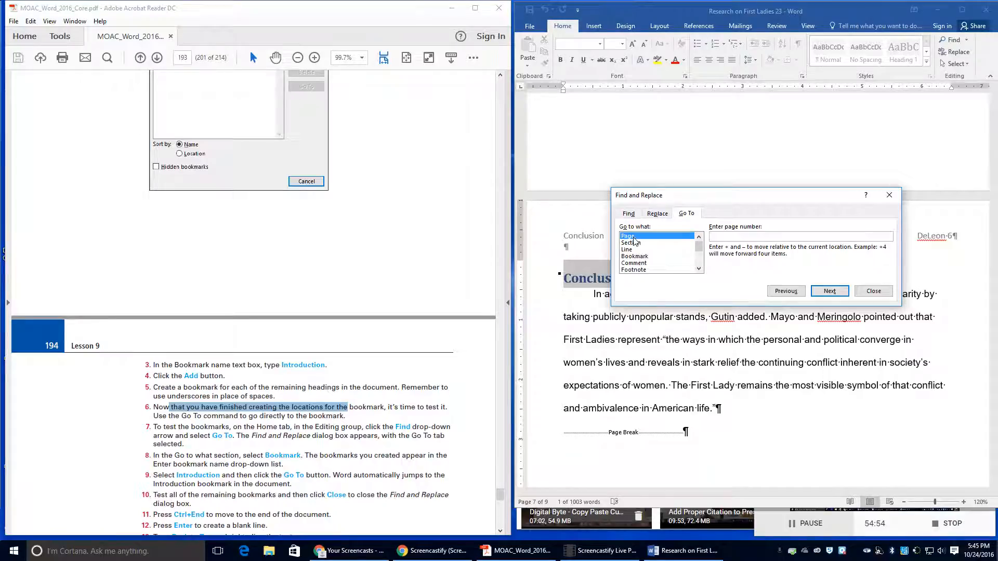
left_click(639, 257)
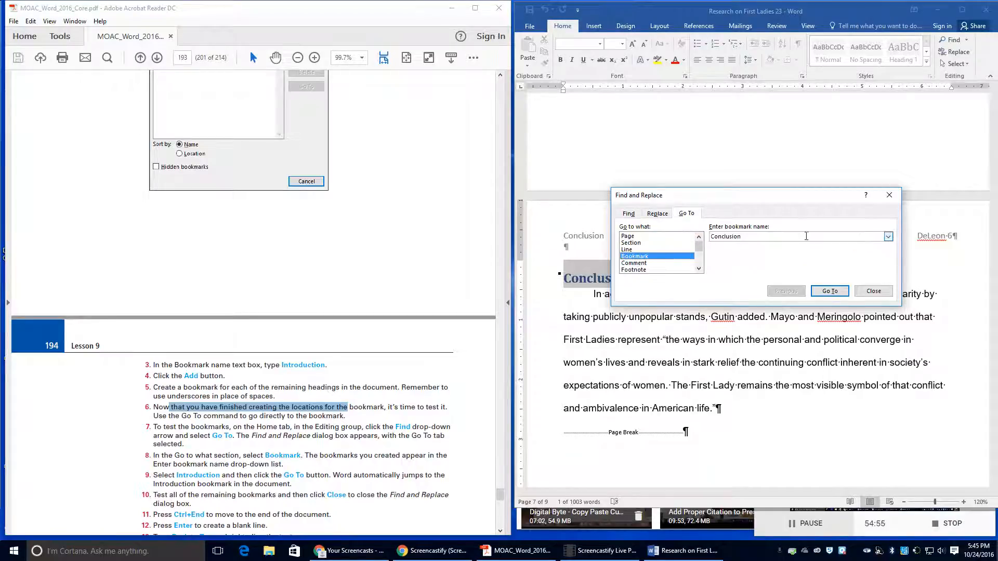
left_click(888, 236)
left_click(811, 259)
left_click(823, 290)
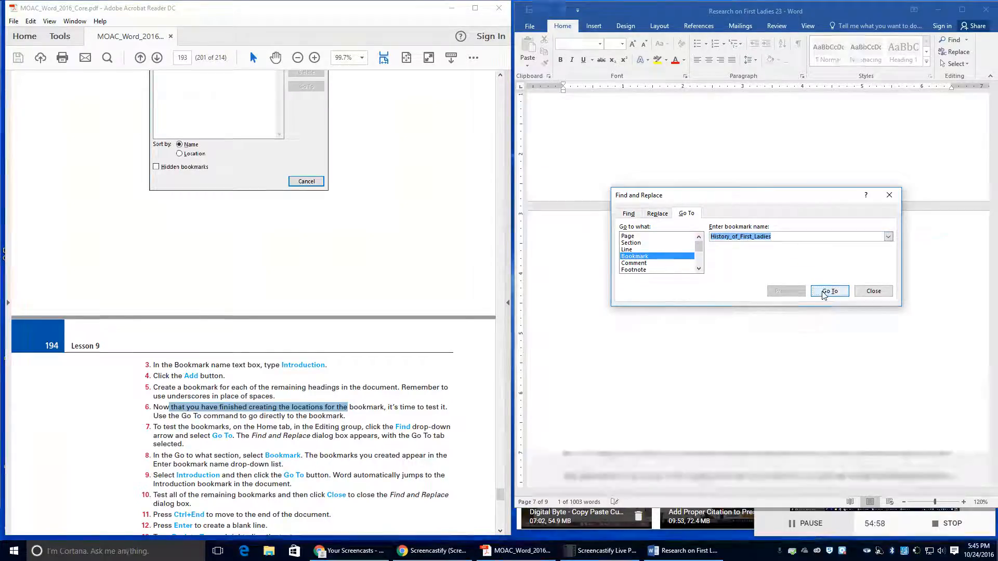
Step: Jump to the Power_of_First_Ladies and Introduction bookmarks, then close Find and Replace
left_click(889, 236)
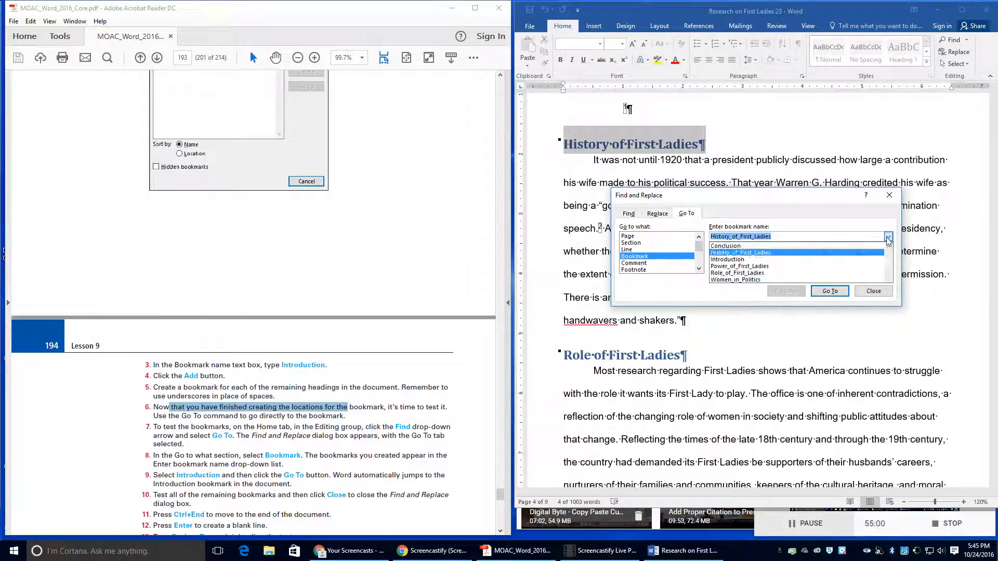
left_click(822, 272)
left_click(816, 290)
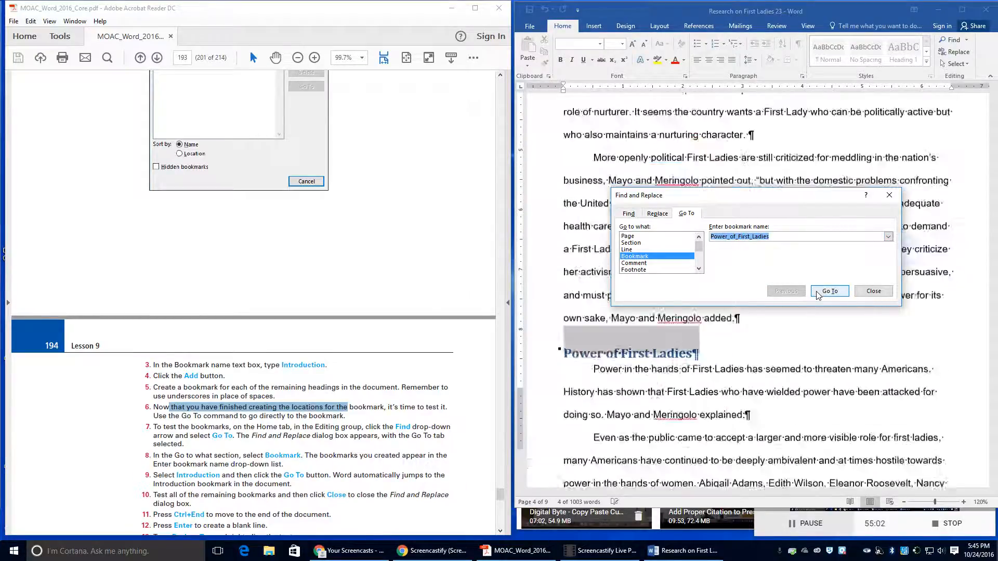
scroll(234, 464, "down", 1)
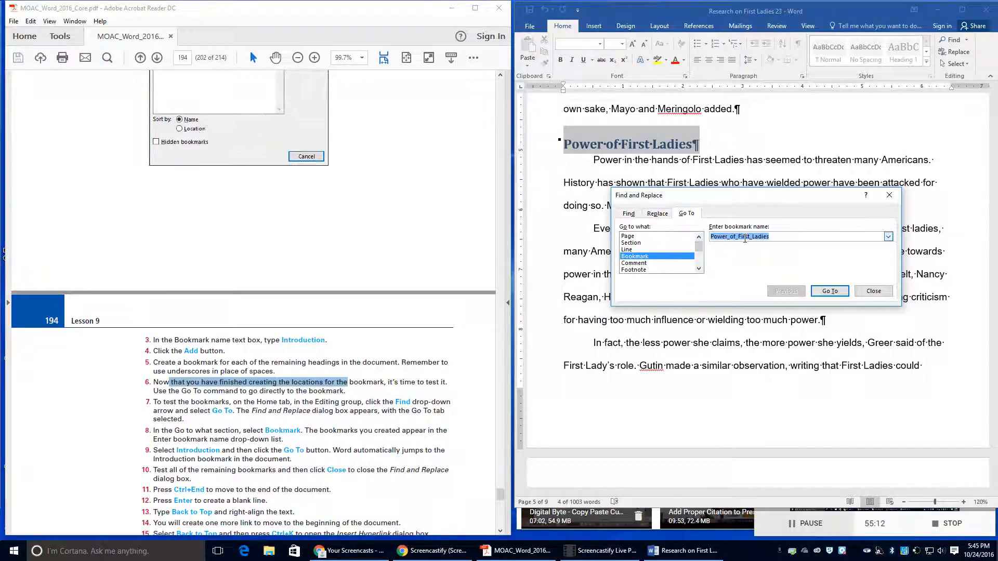
left_click(888, 236)
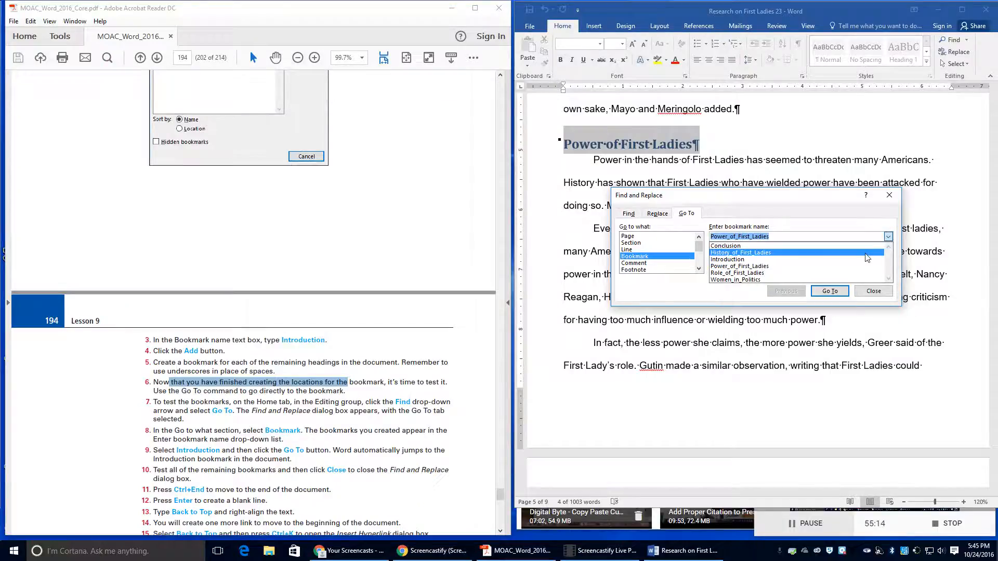
left_click(811, 260)
left_click(831, 291)
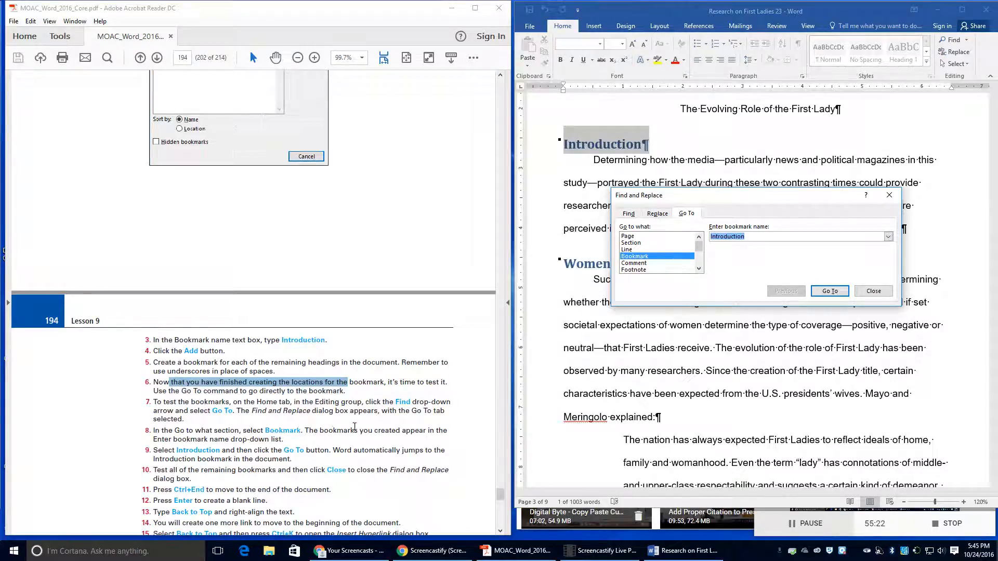
left_click(874, 290)
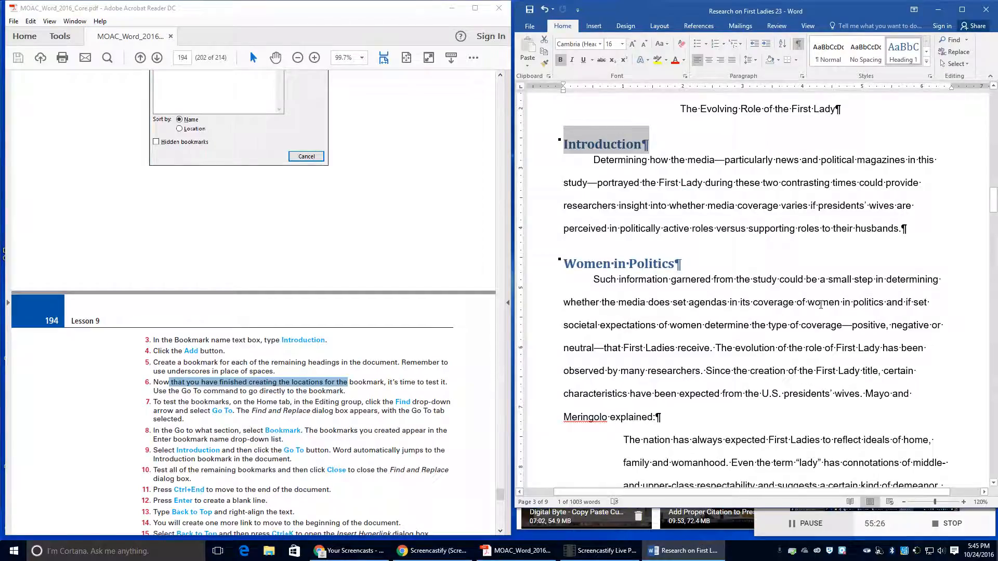
Step: Add a new line reading 'Back to Top' at the document's end and right-align it
key("ctrl+End")
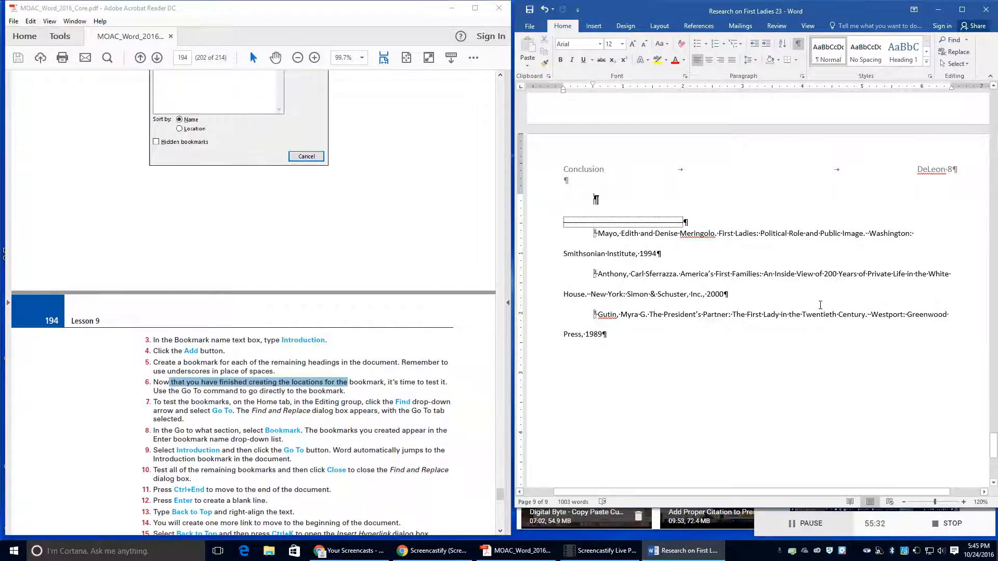
key("Return")
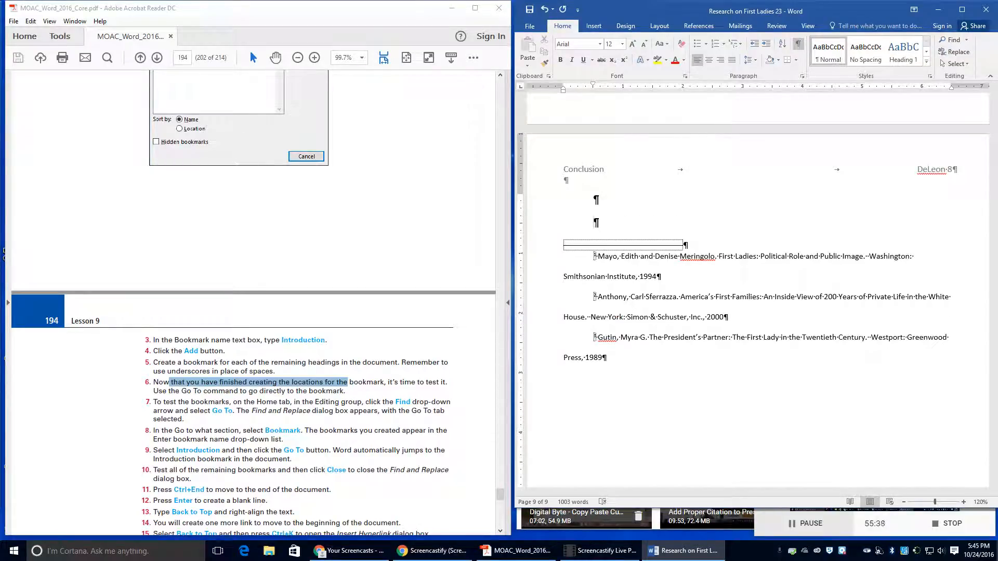
type("Back to Top")
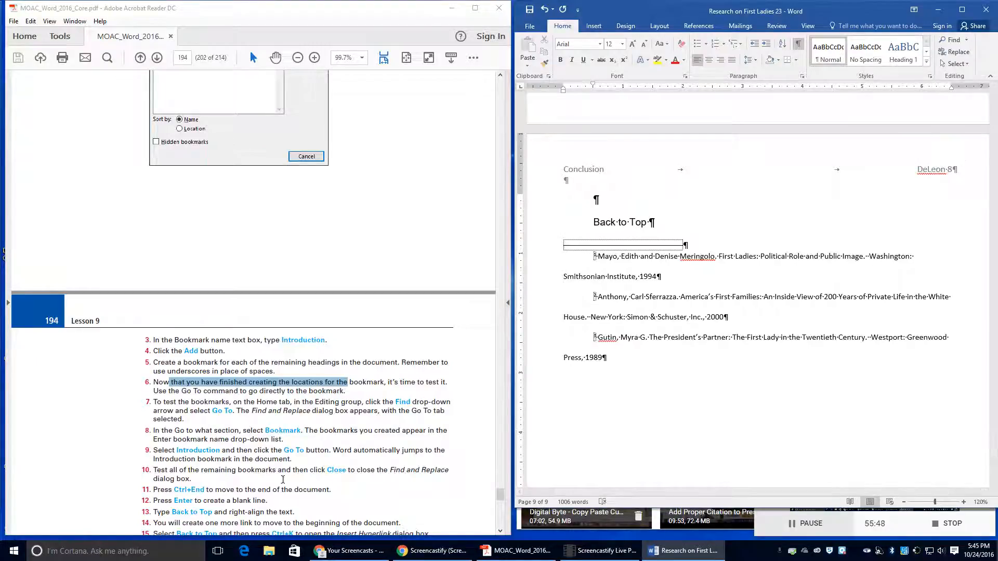
scroll(287, 465, "down", 2)
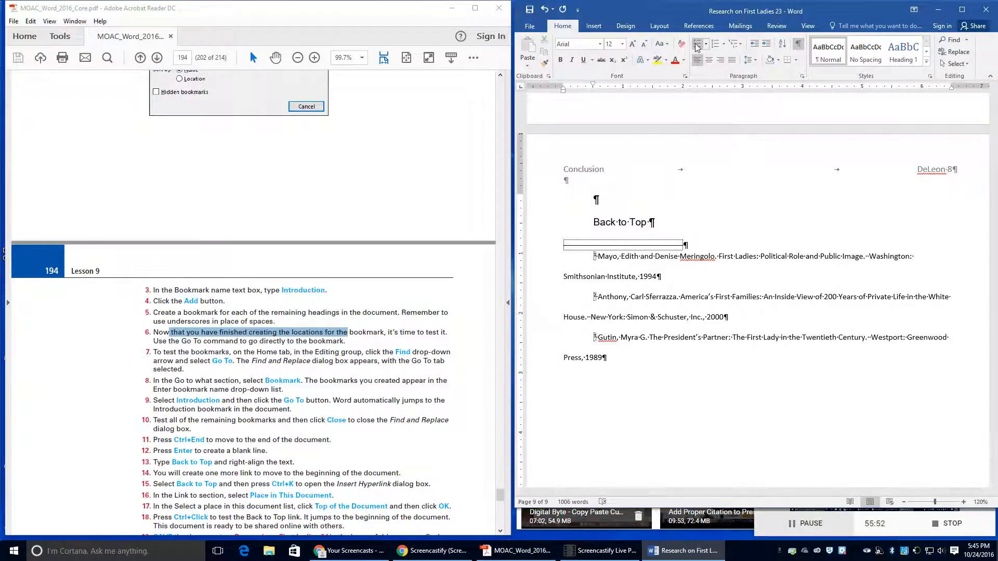
left_click(720, 62)
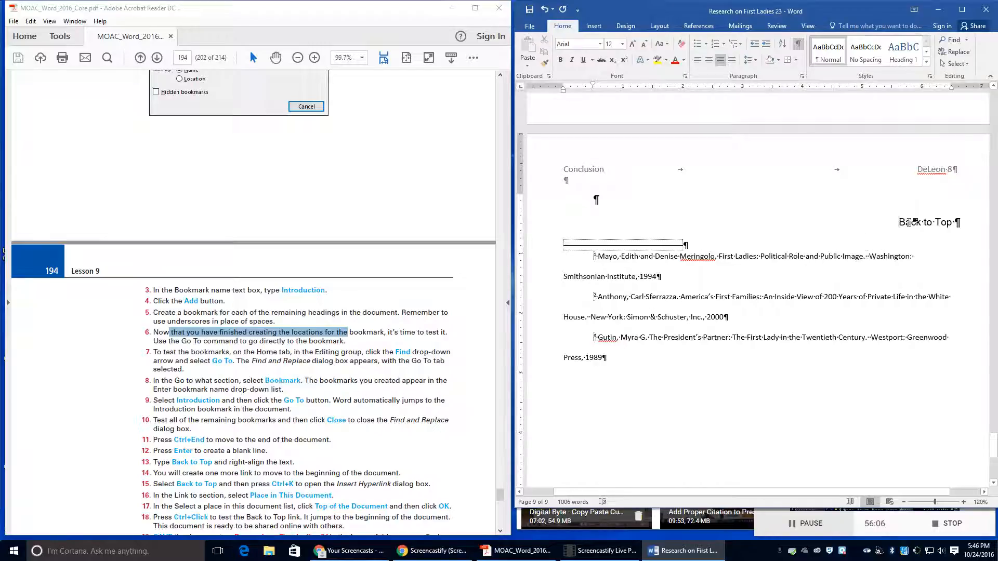
Step: Hyperlink the Back to Top text to Top of the Document within this document
left_click_drag(899, 223, 953, 221)
key("ctrl+k")
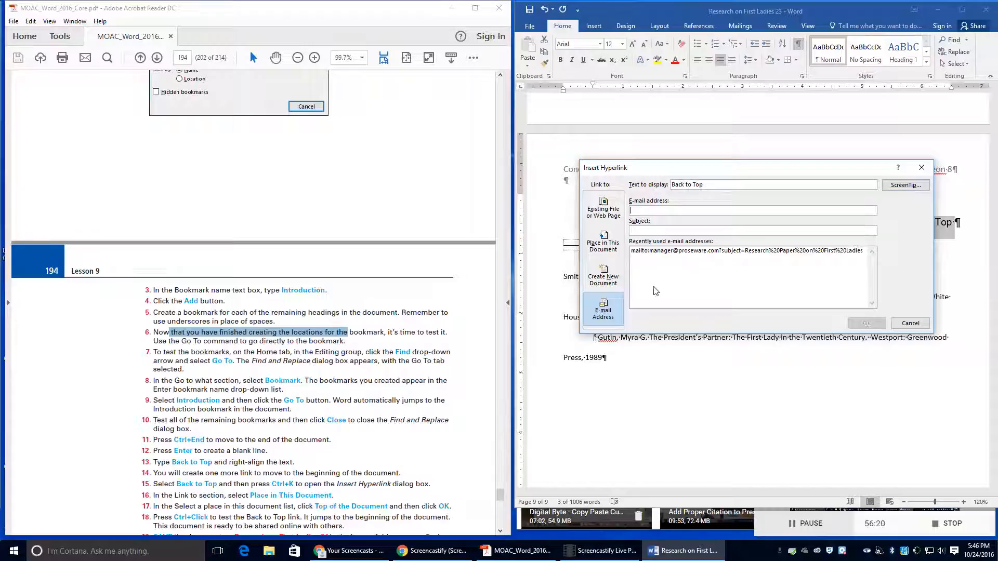
left_click(604, 246)
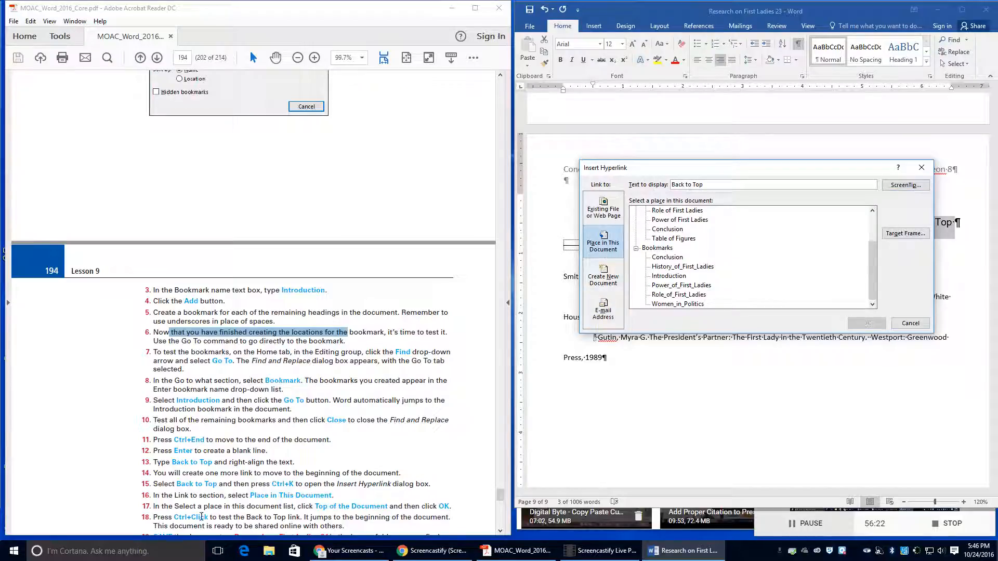
scroll(197, 504, "down", 1)
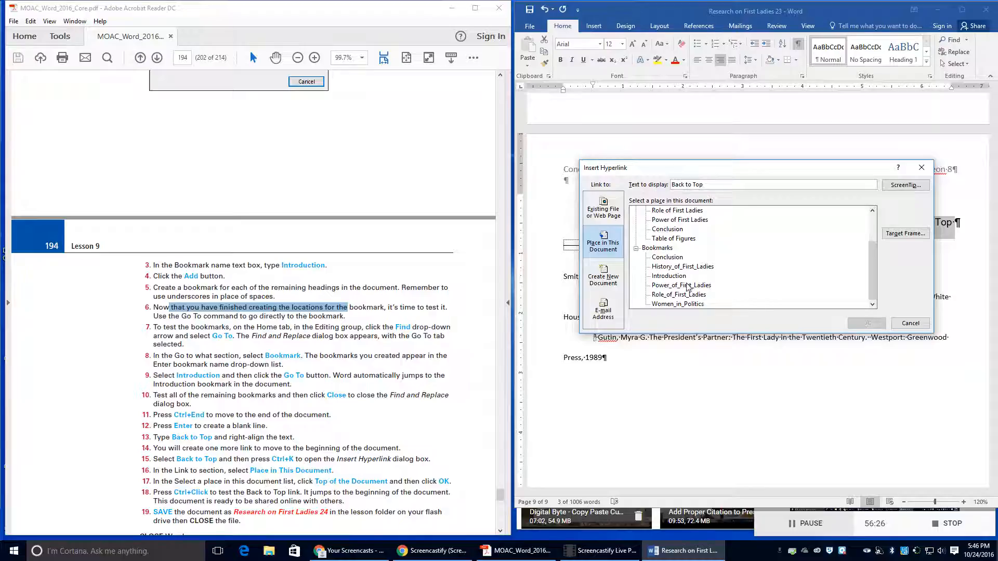
scroll(688, 288, "up", 2)
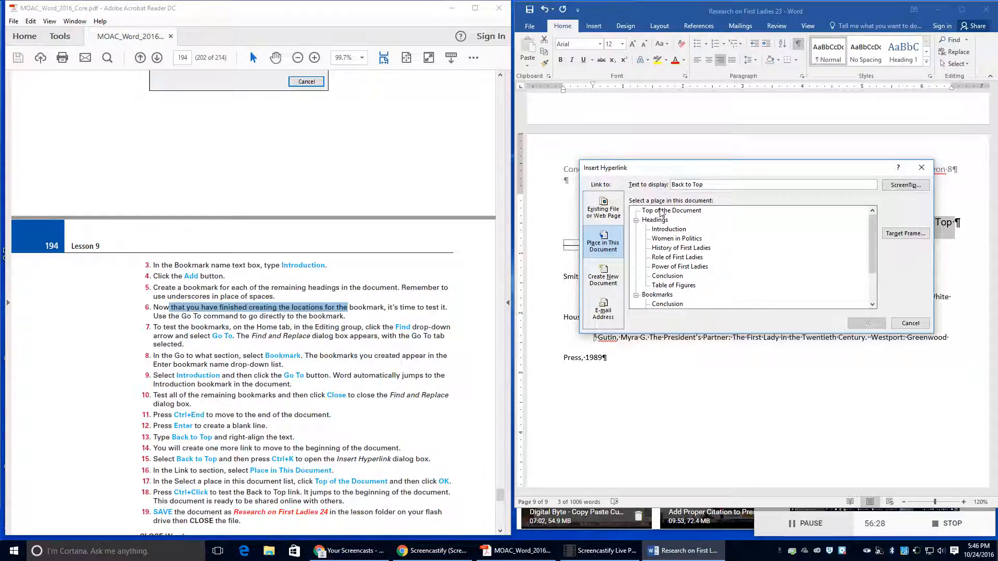
left_click(660, 211)
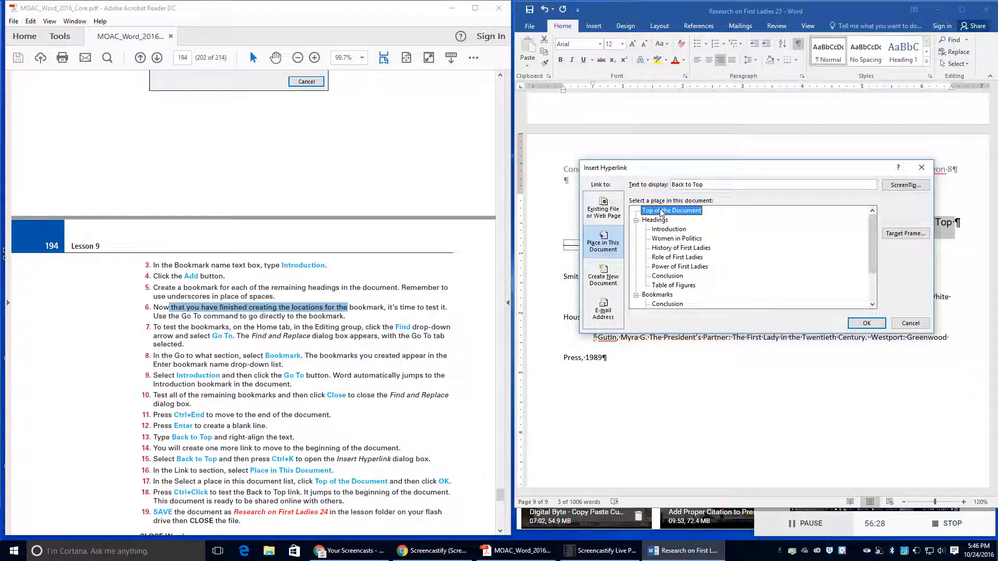
left_click(863, 323)
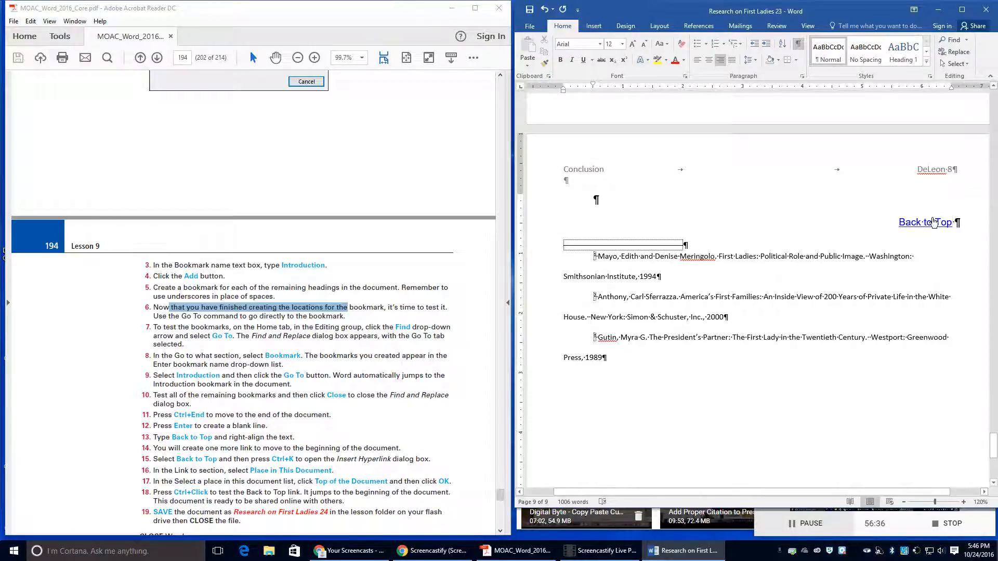
Step: Follow the Back to Top link to confirm it returns to page 1
left_click(930, 223, "ctrl")
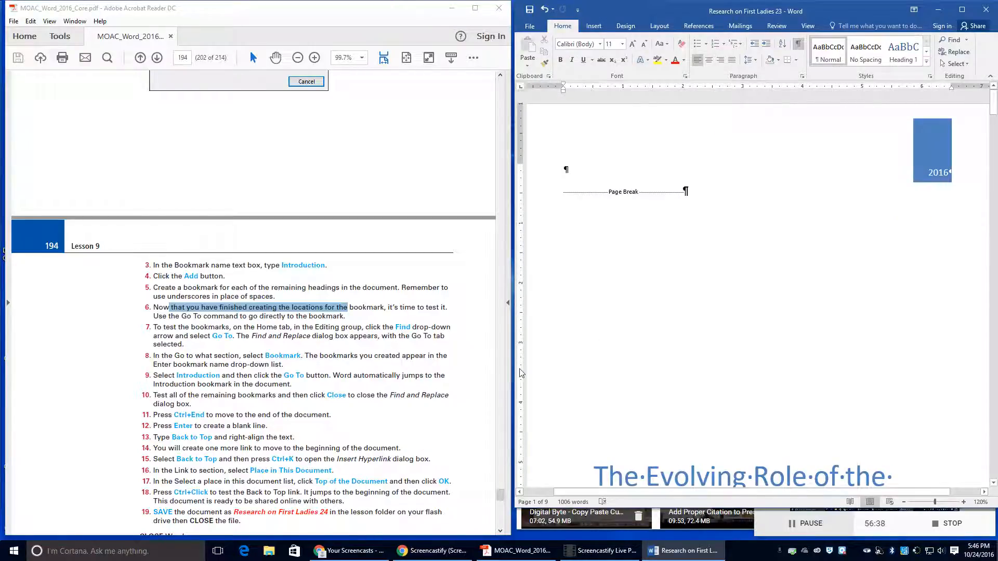
scroll(336, 423, "down", 1)
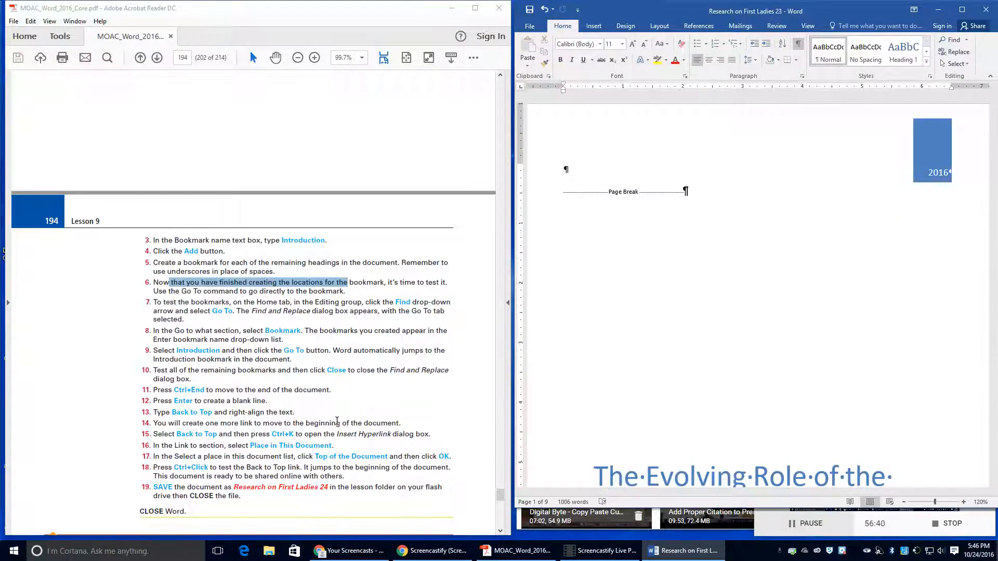
scroll(337, 421, "down", 1)
Step: Save As into Lesson 9, changing the version digit to name it 'Research on First Ladies 24'
left_click(530, 26)
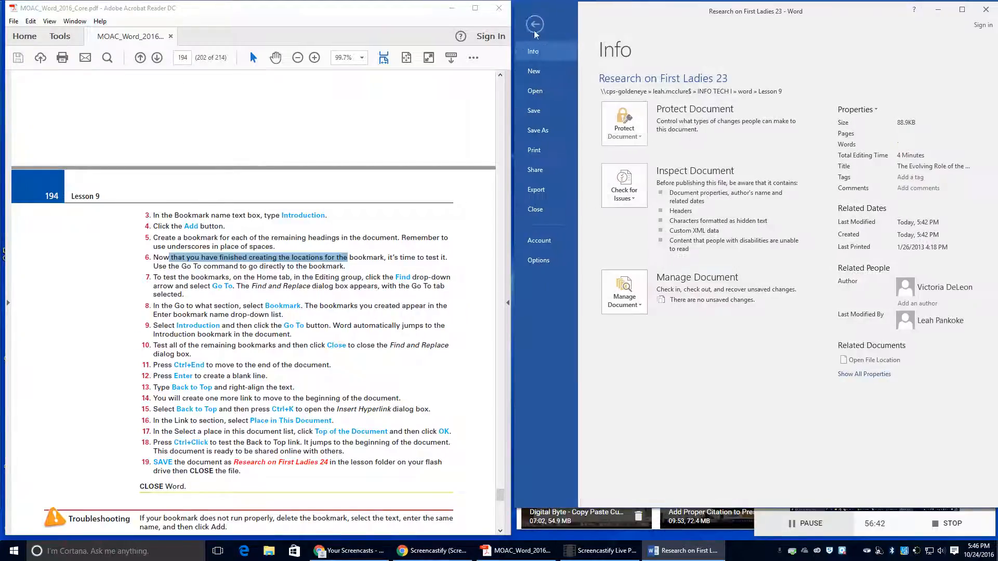
left_click(538, 130)
left_click(779, 101)
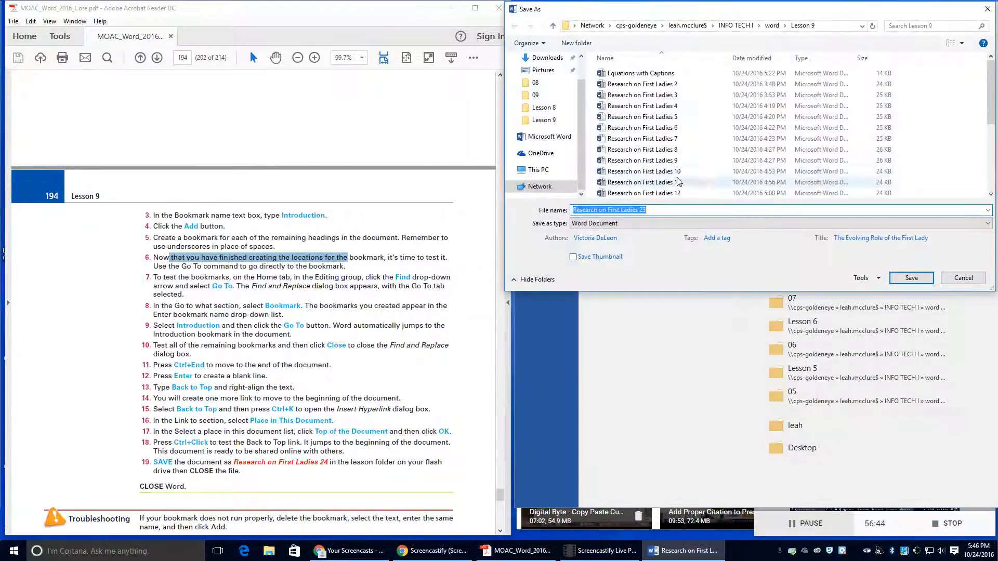
left_click(664, 210)
key("BackSpace")
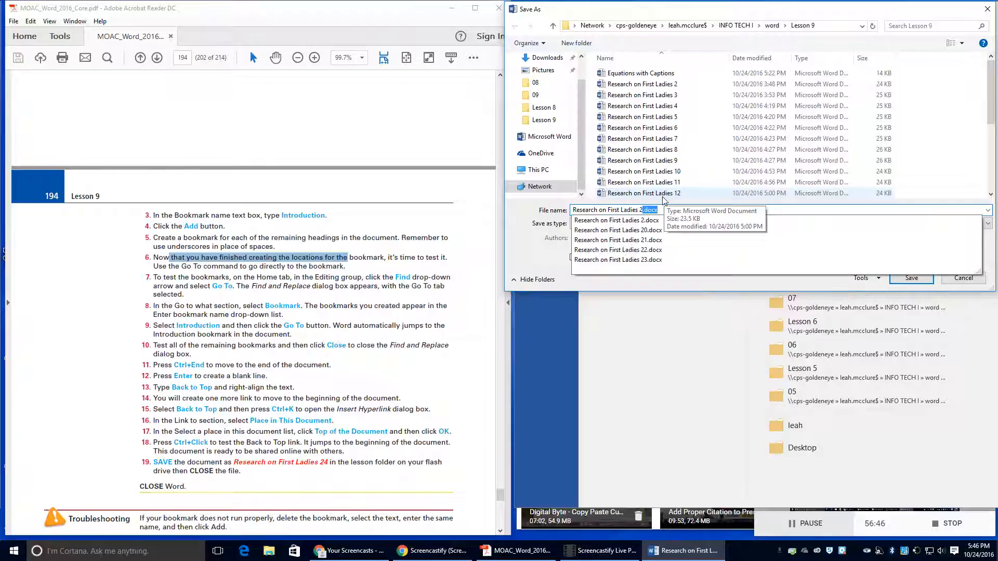
type("4")
scroll(227, 383, "down", 6)
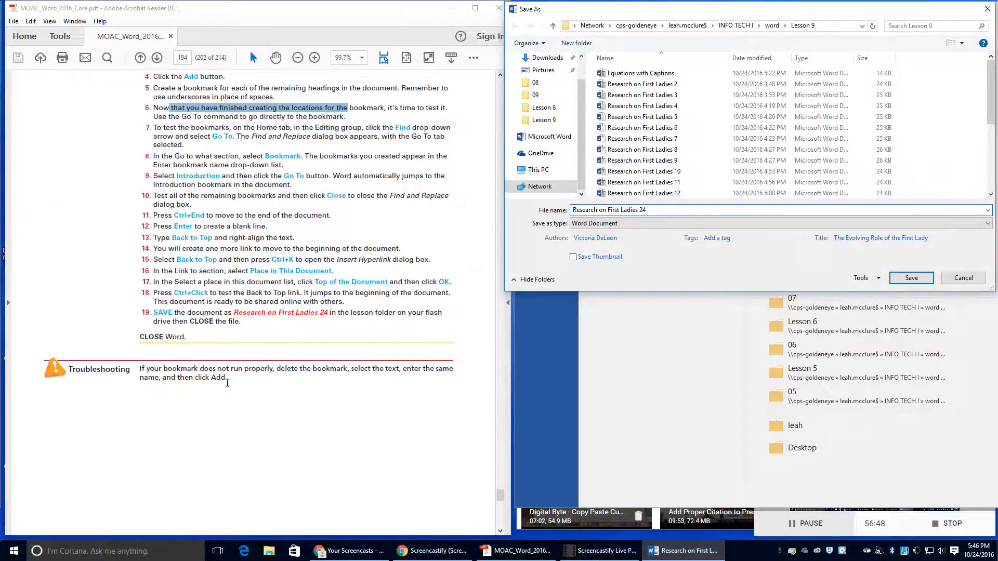
scroll(227, 383, "down", 4)
scroll(280, 275, "down", 5)
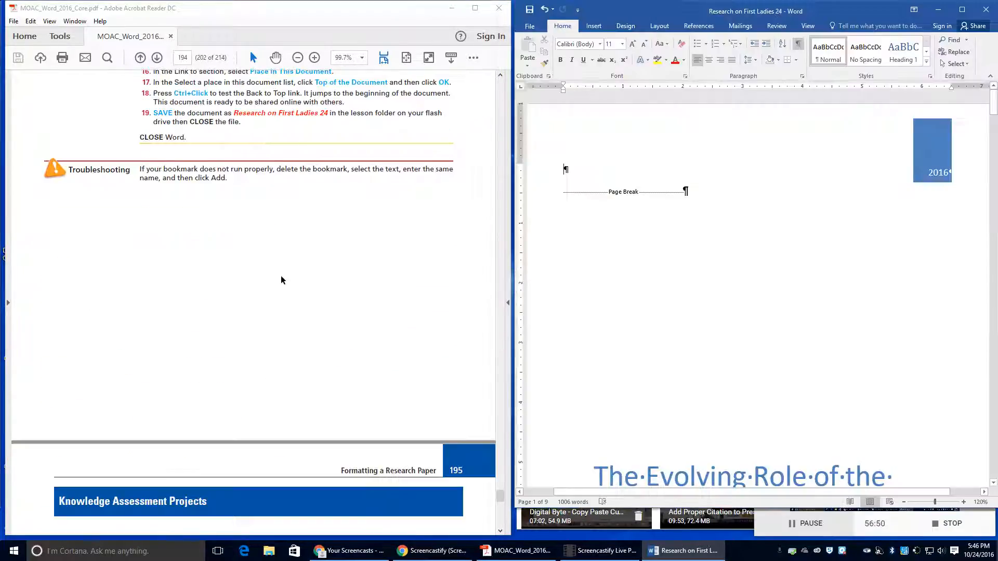
scroll(367, 247, "down", 2)
scroll(367, 247, "down", 2)
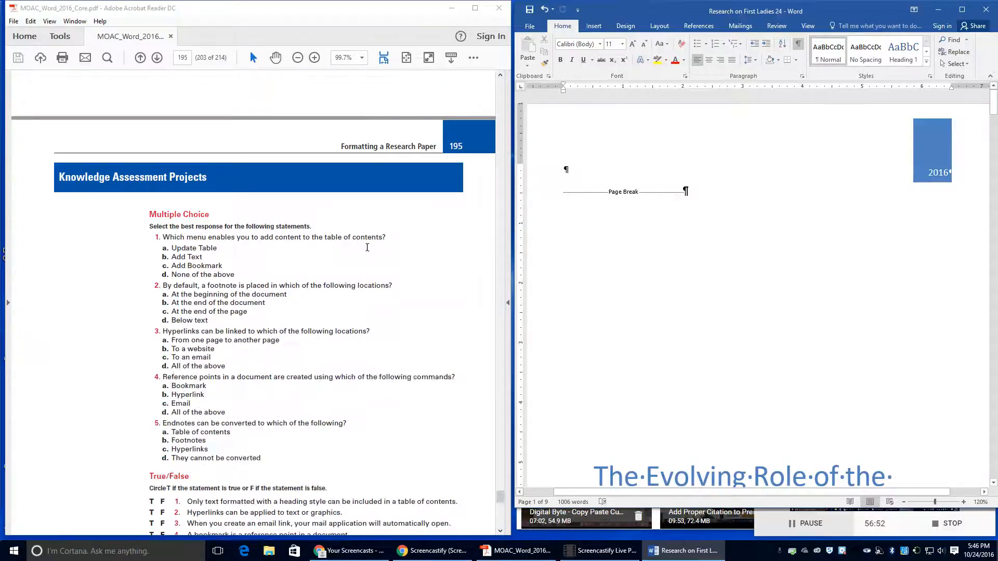
scroll(367, 246, "up", 4)
scroll(367, 246, "up", 10)
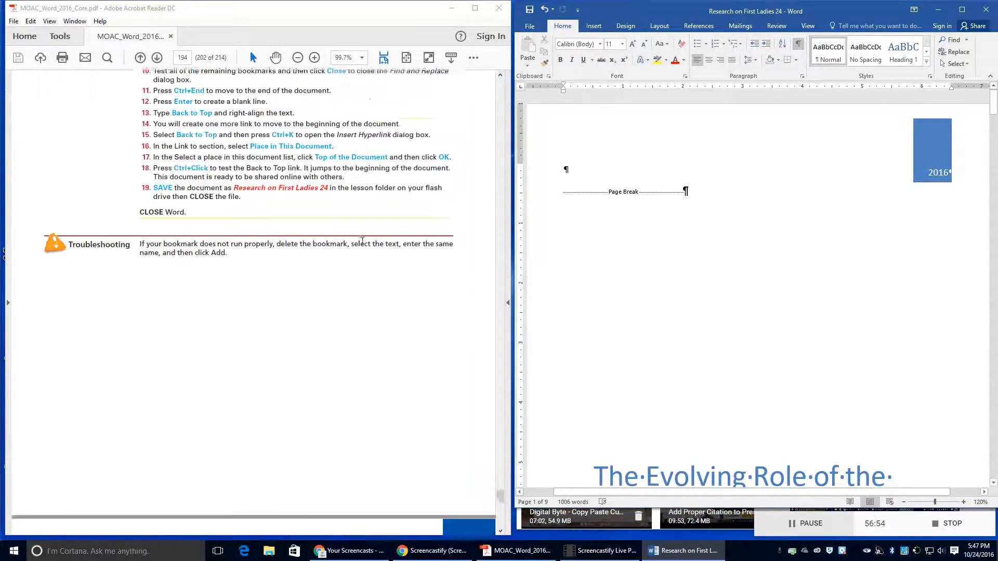